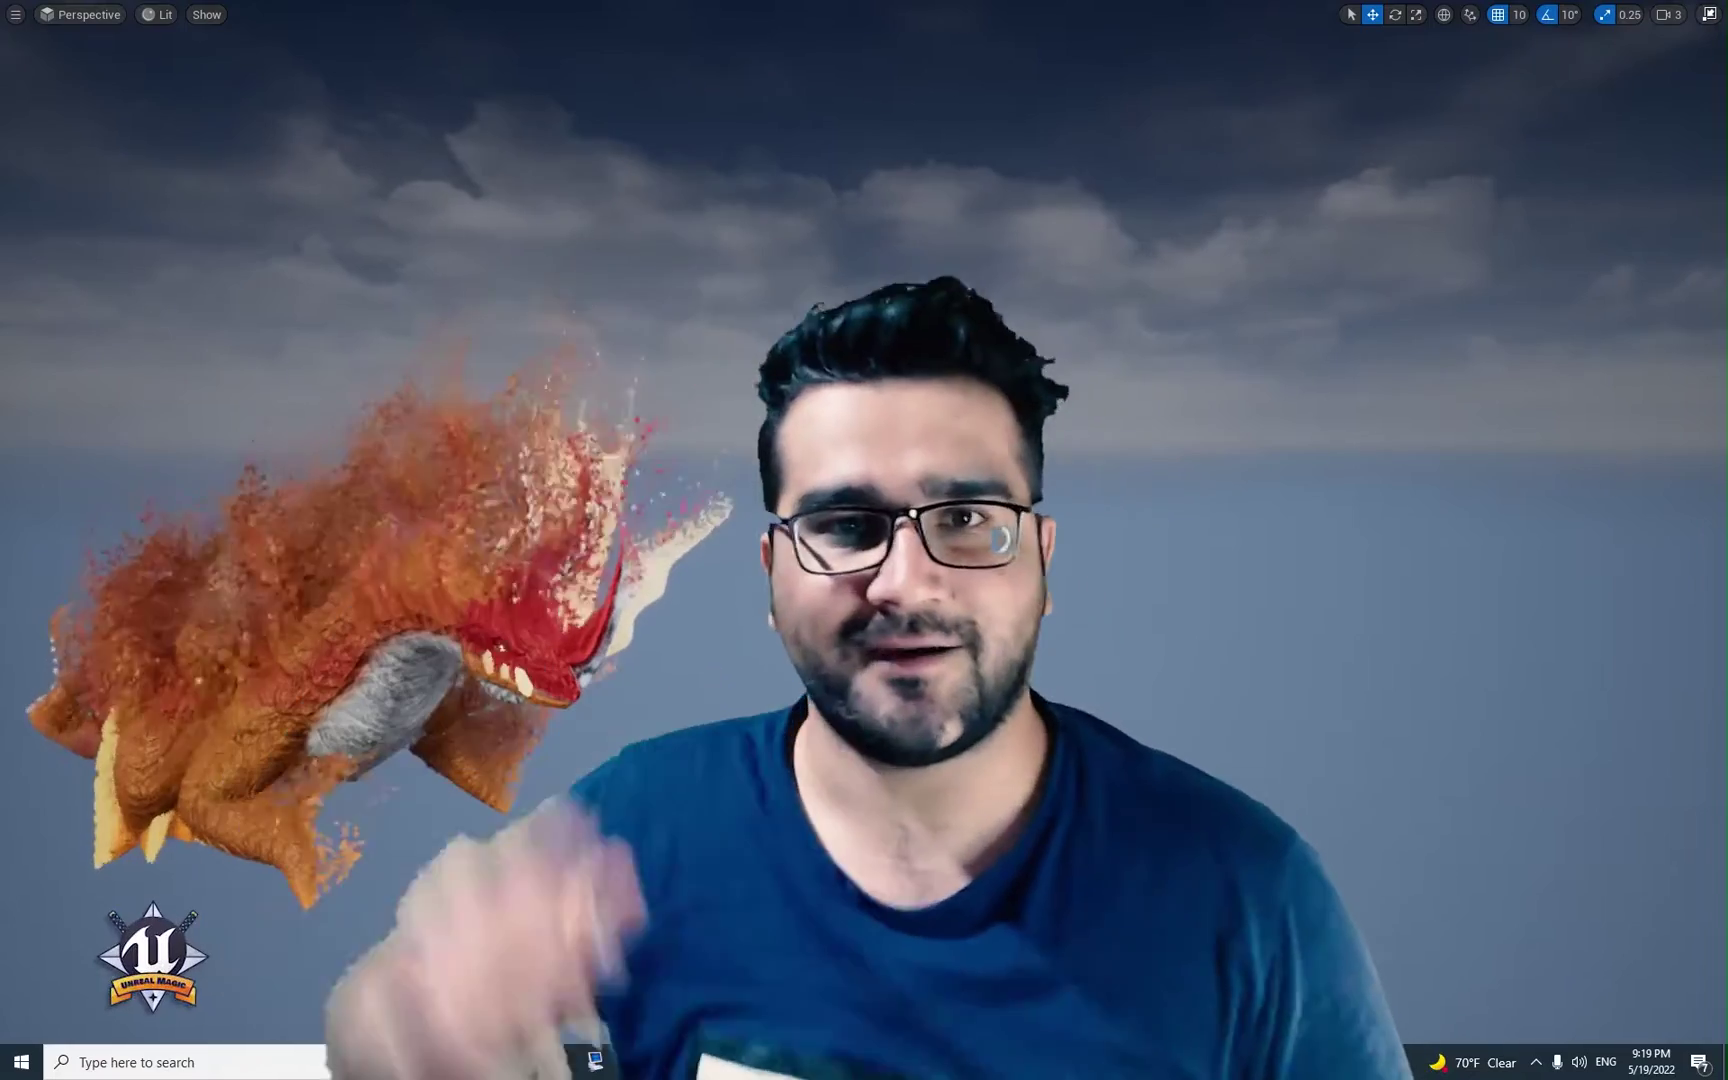
left_click(913, 261)
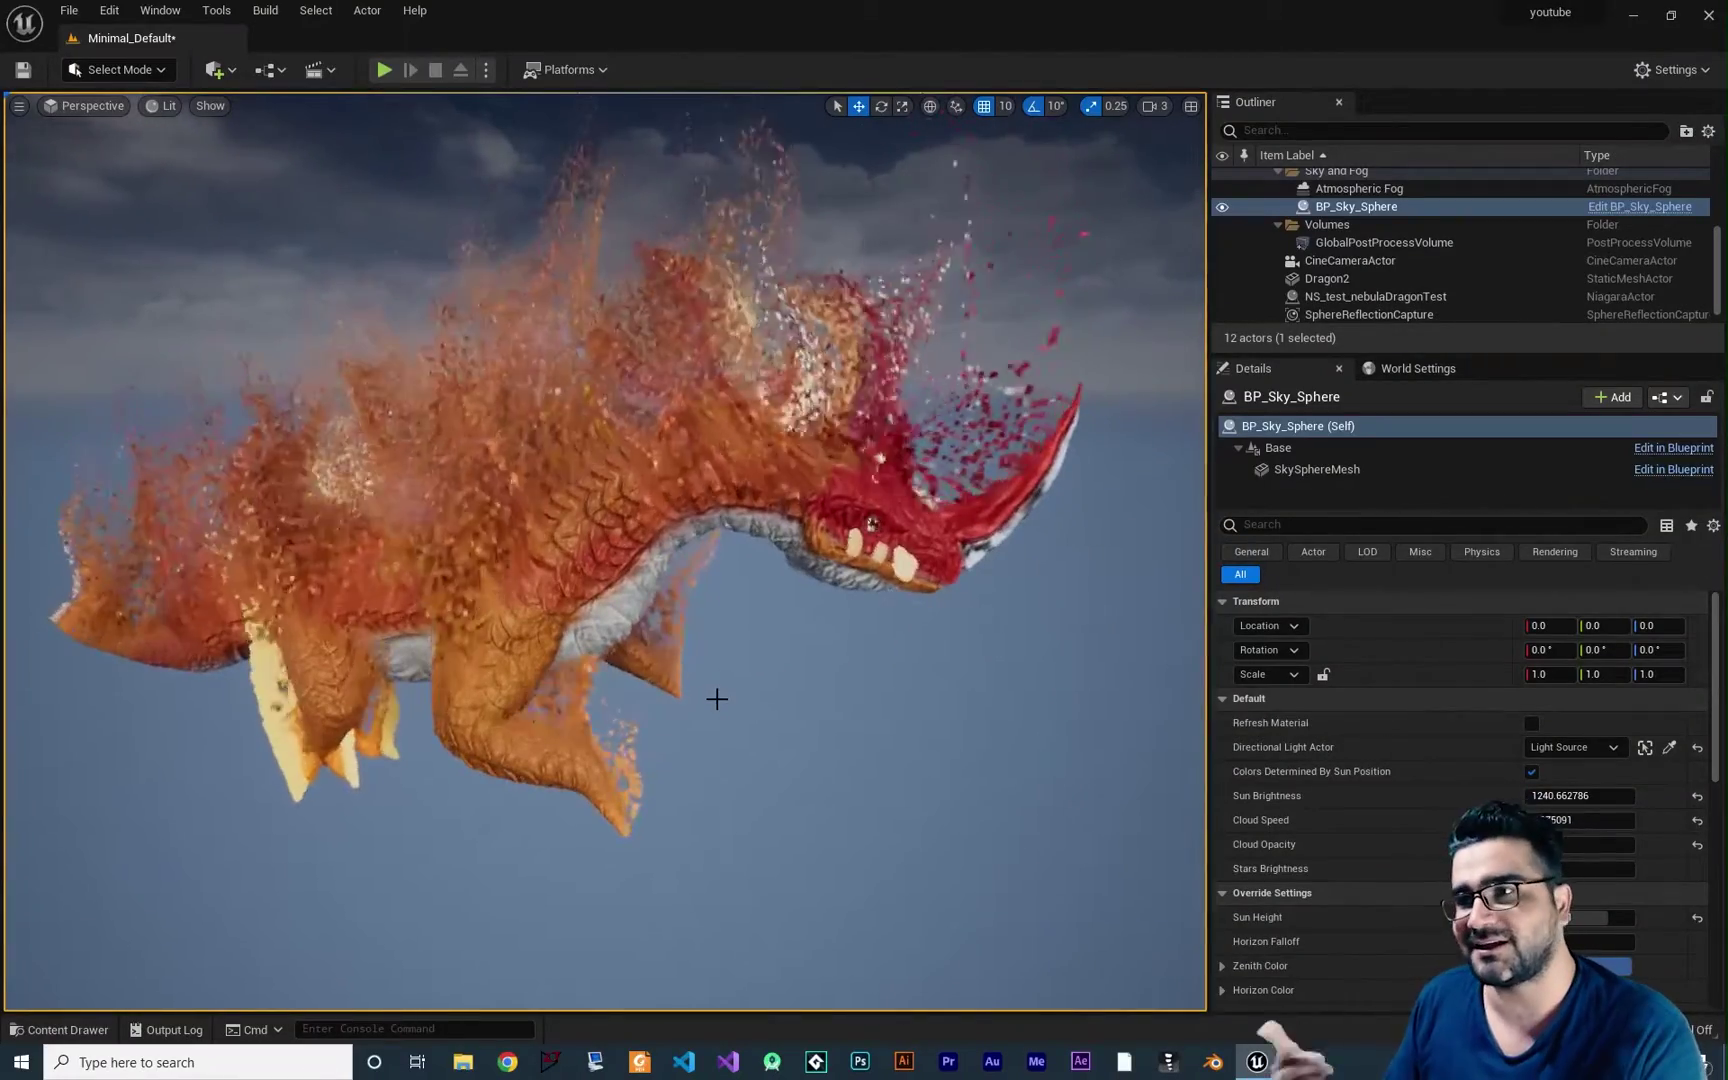
Open the BigDragon static mesh from the DragonMesh folder, inspect its head and body up close, and save the asset
left_click(66, 1029)
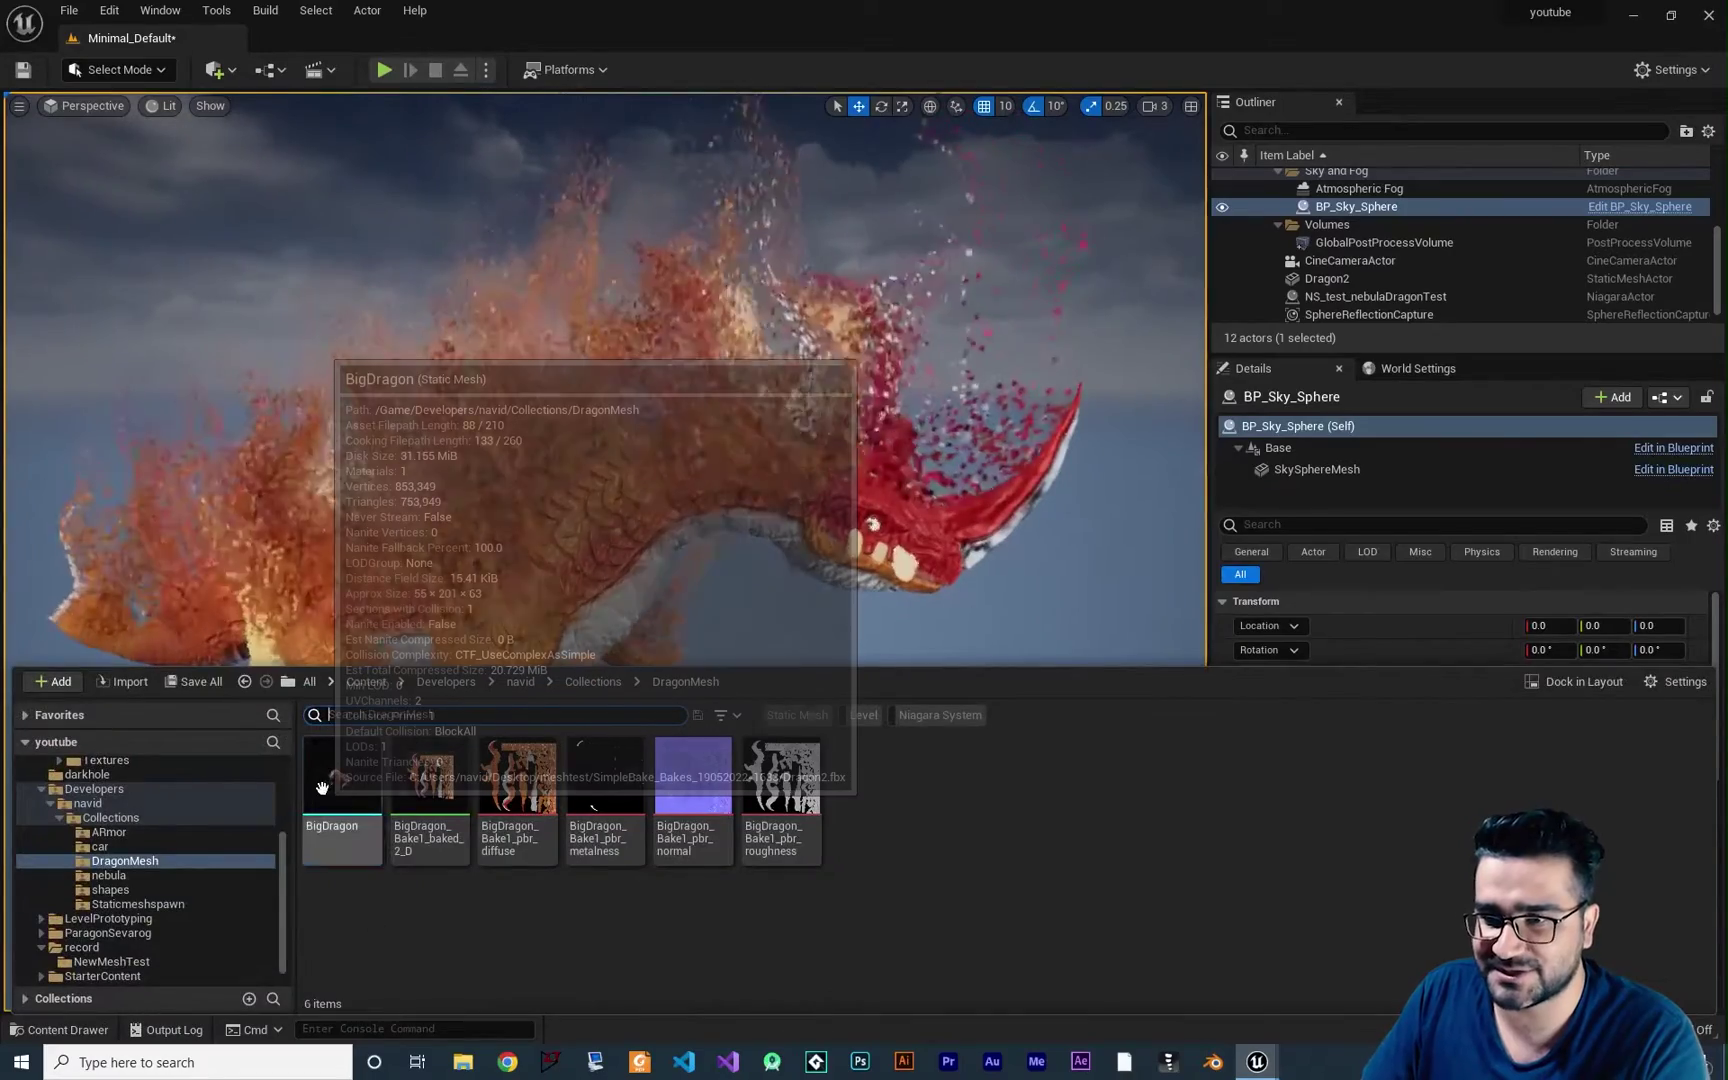
left_click(322, 787)
left_click(285, 282)
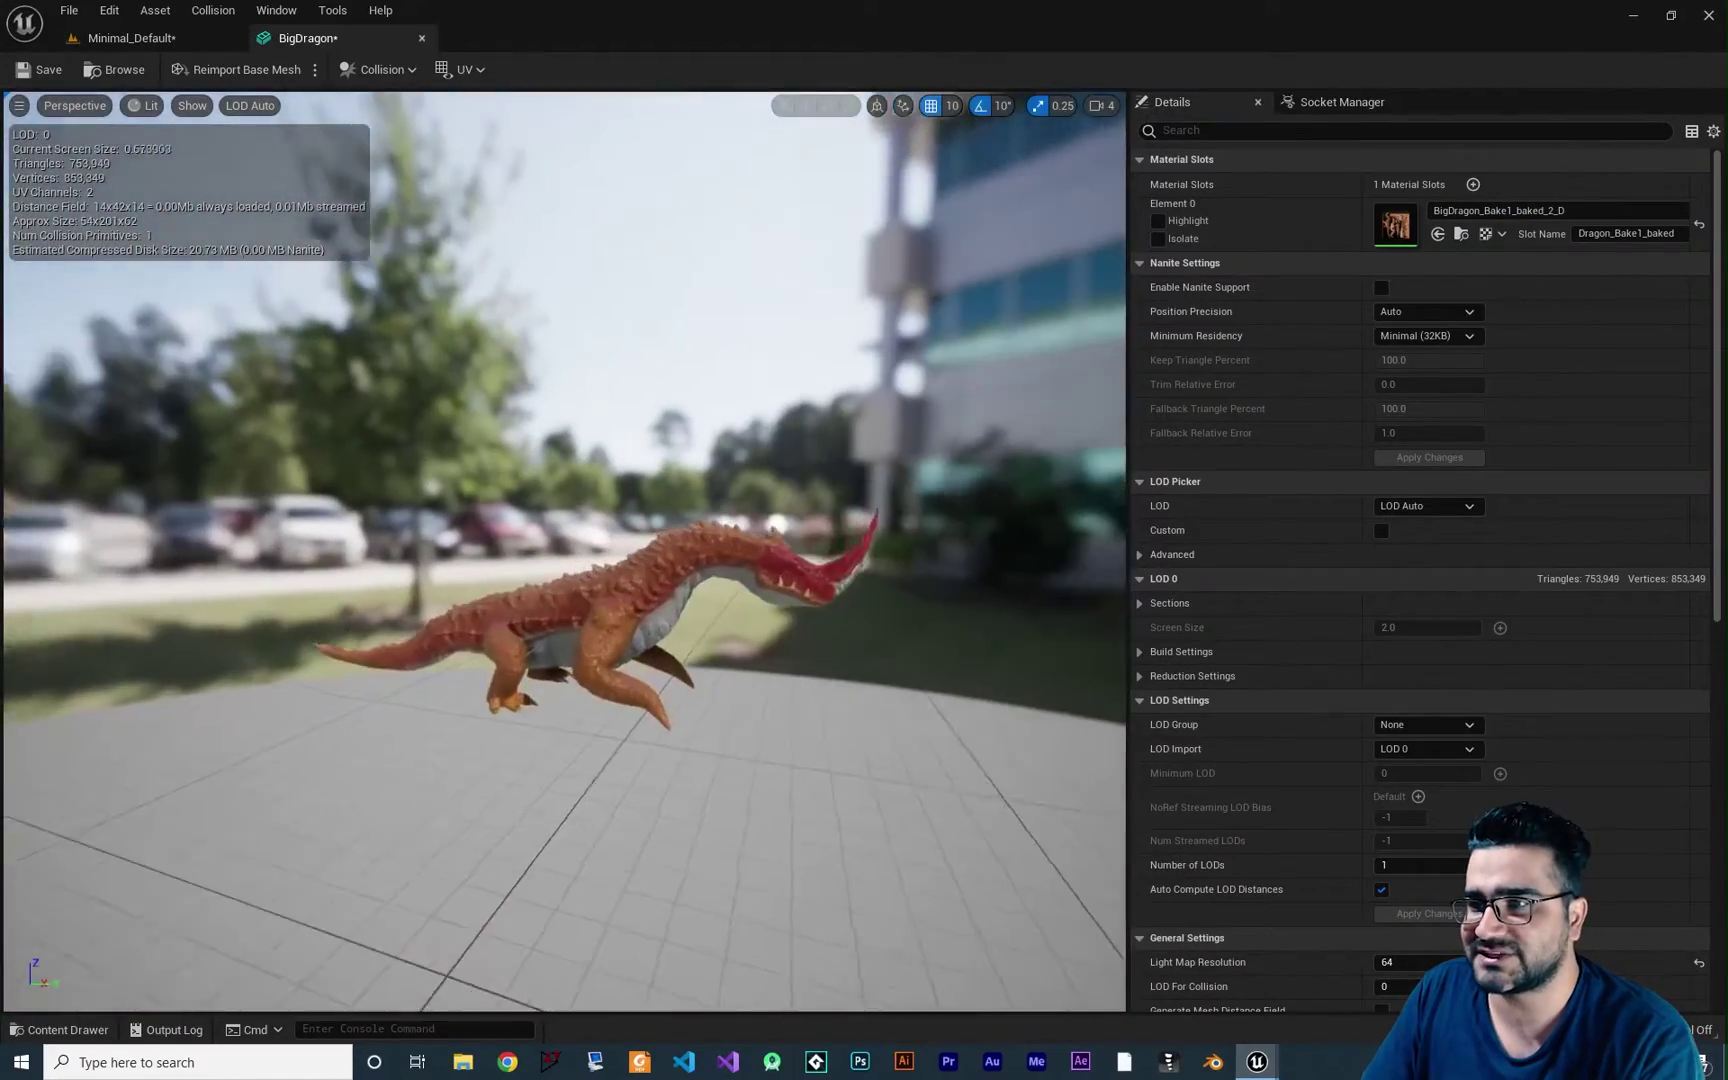
left_click_drag(564, 551, 385, 430)
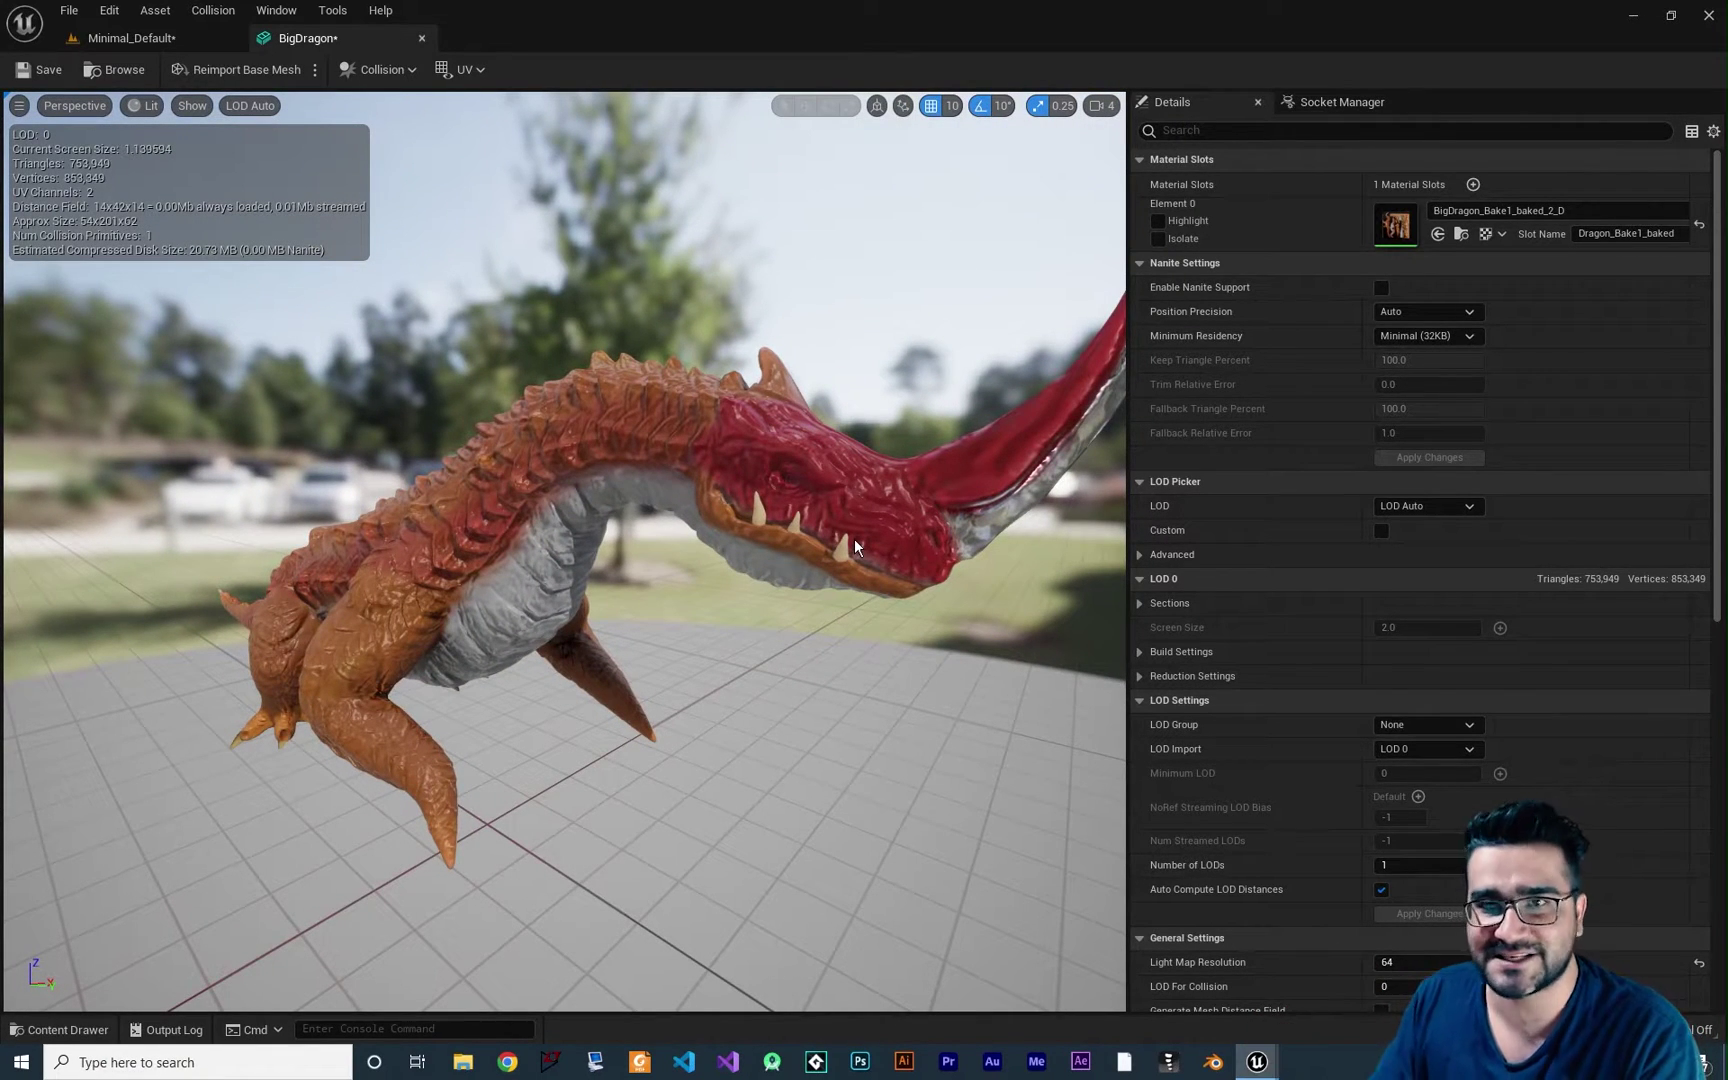
key("ctrl+s")
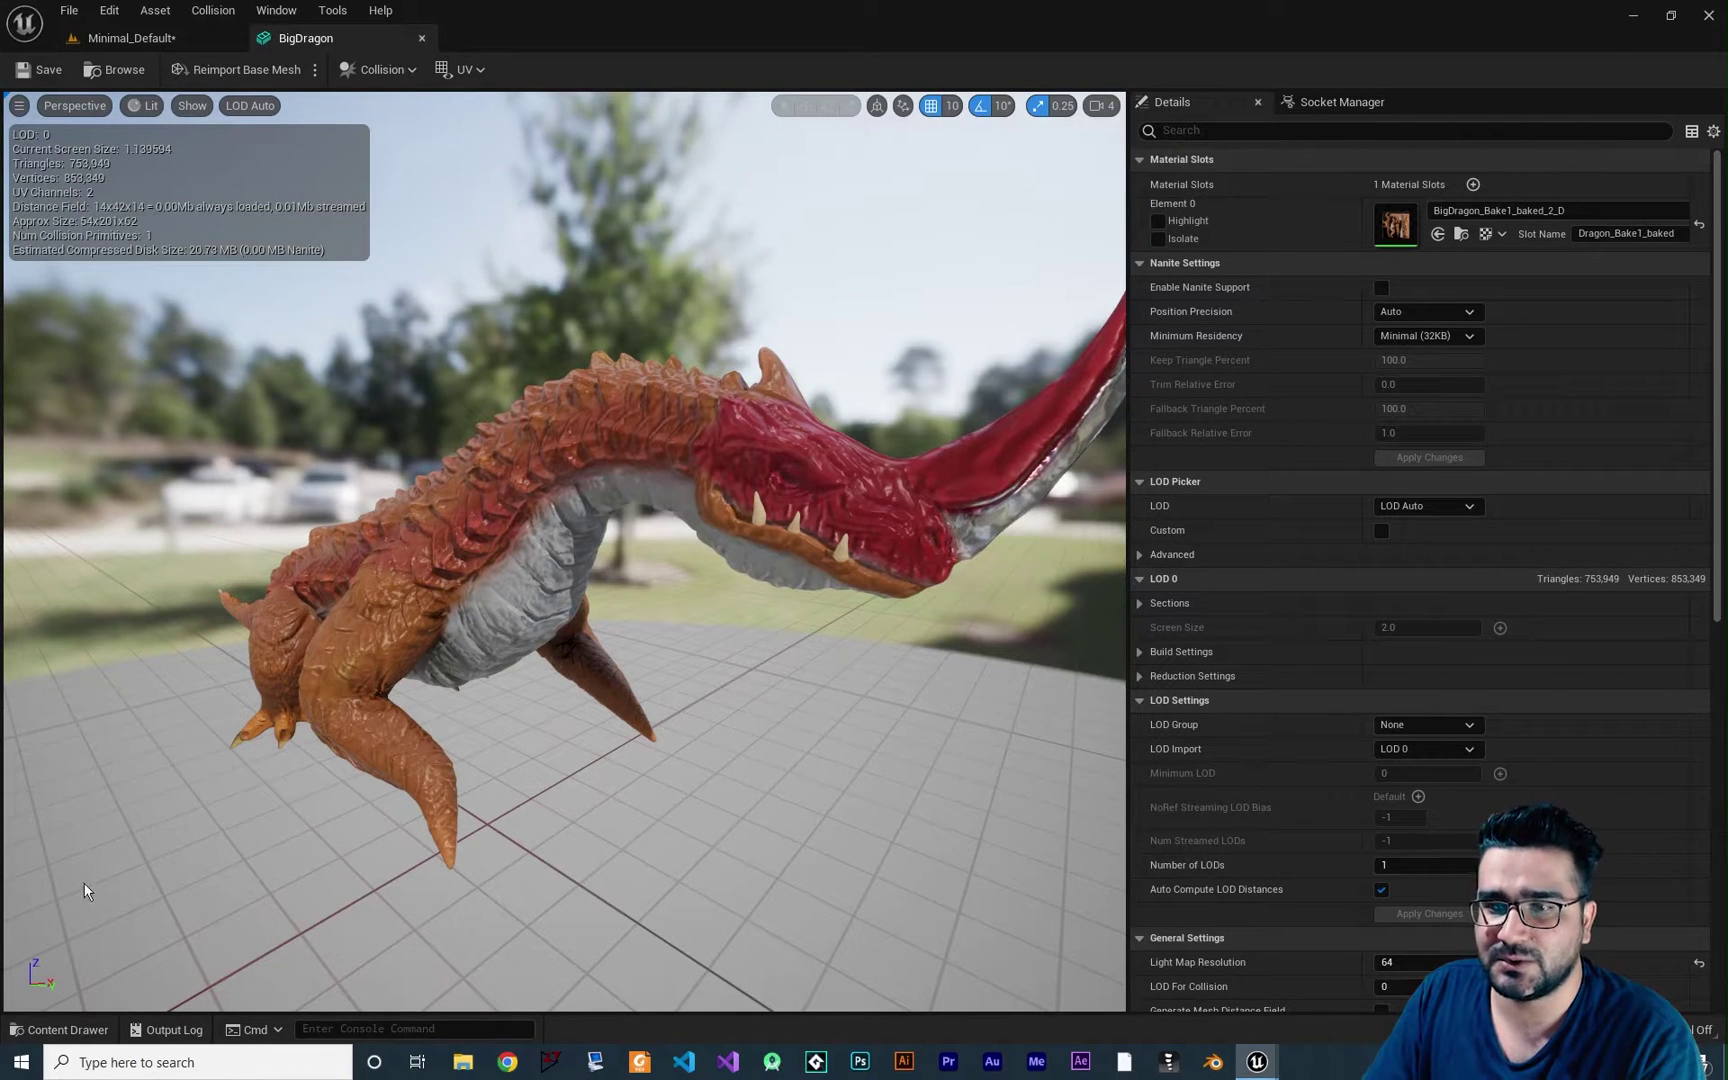
Return to the Minimal_Default level and delete the existing dragon mesh and its Niagara particle effect
left_click(60, 1029)
left_click(140, 38)
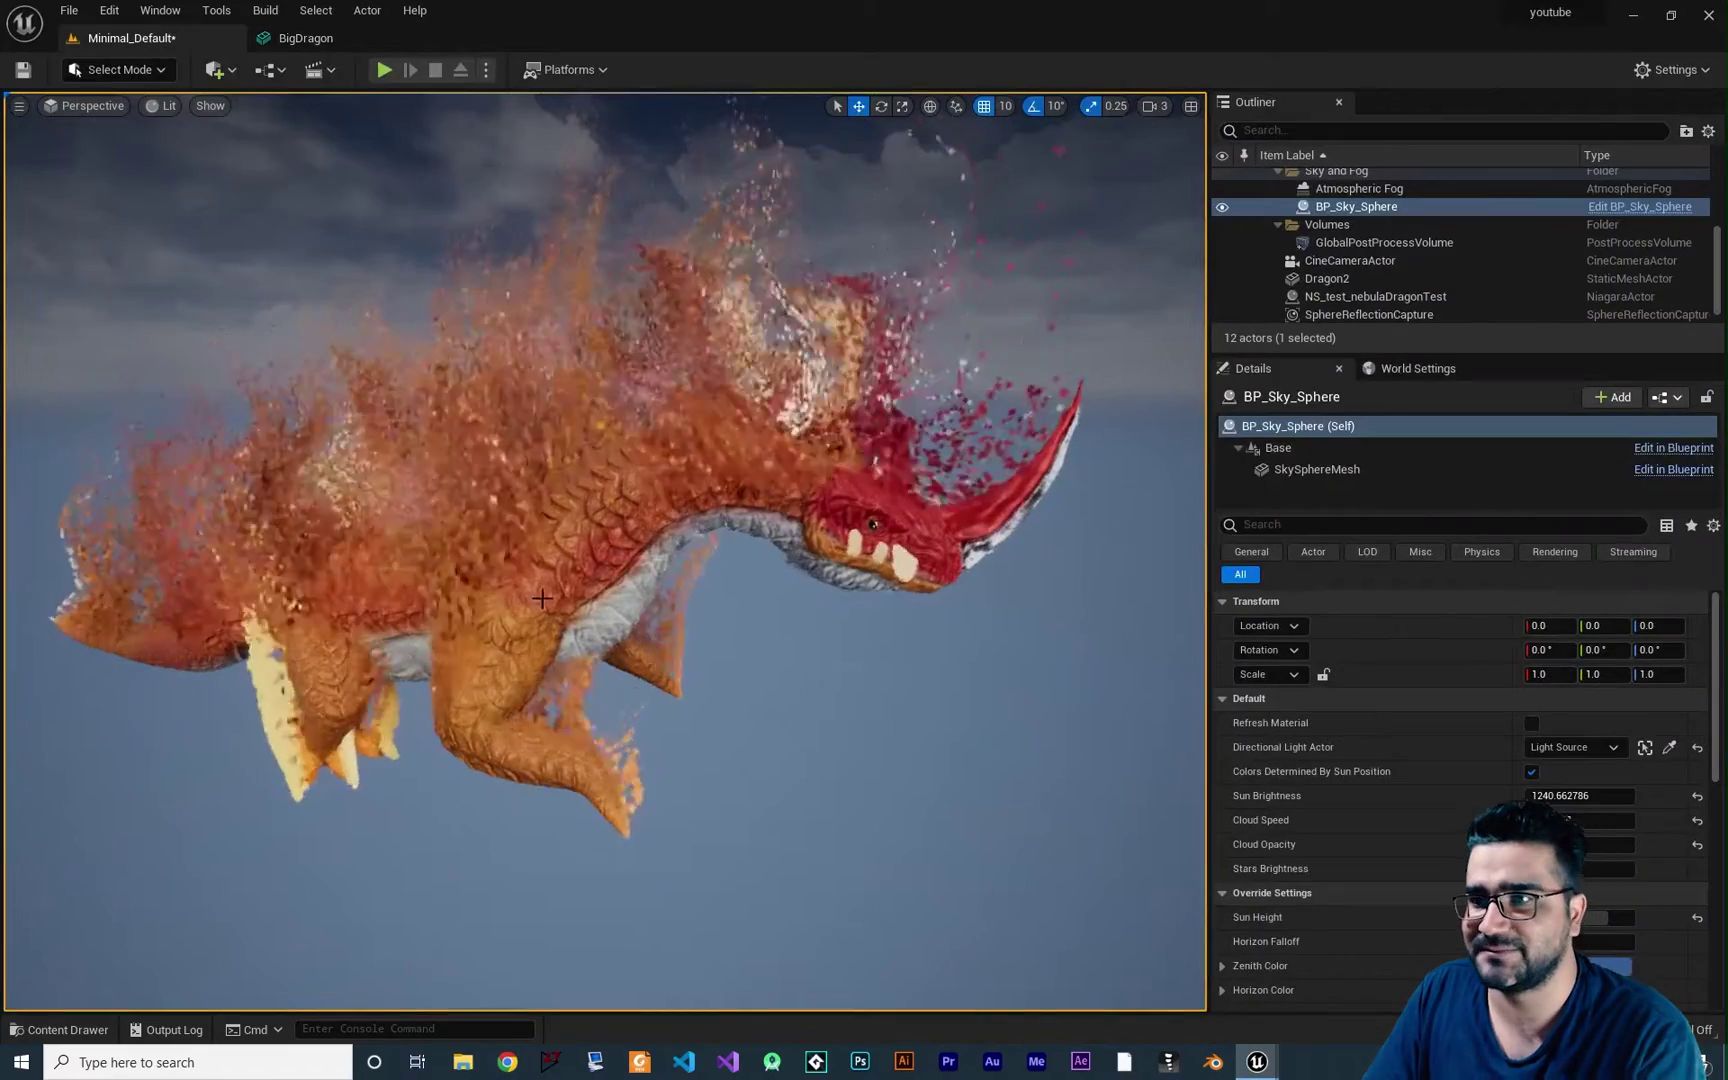
left_click(508, 620)
key("Delete")
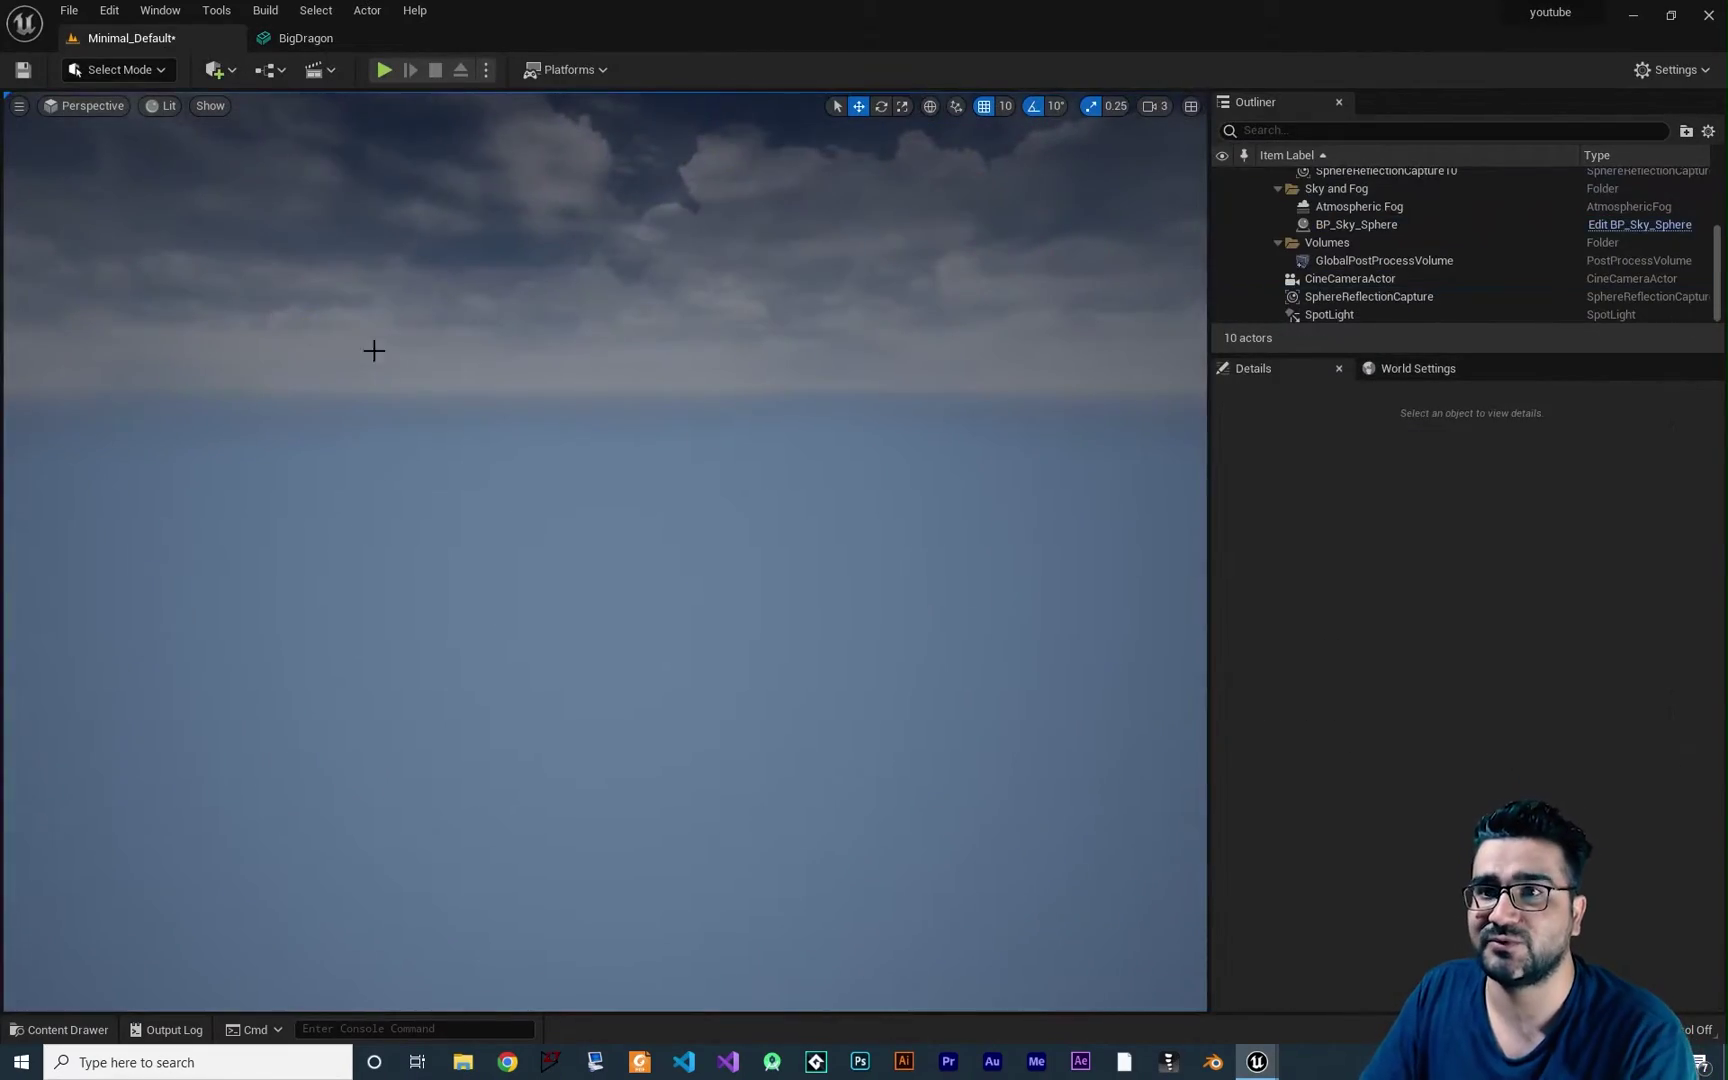
Create an empty Niagara System in the DragonMesh folder and name it NS_BigDragon
left_click(306, 39)
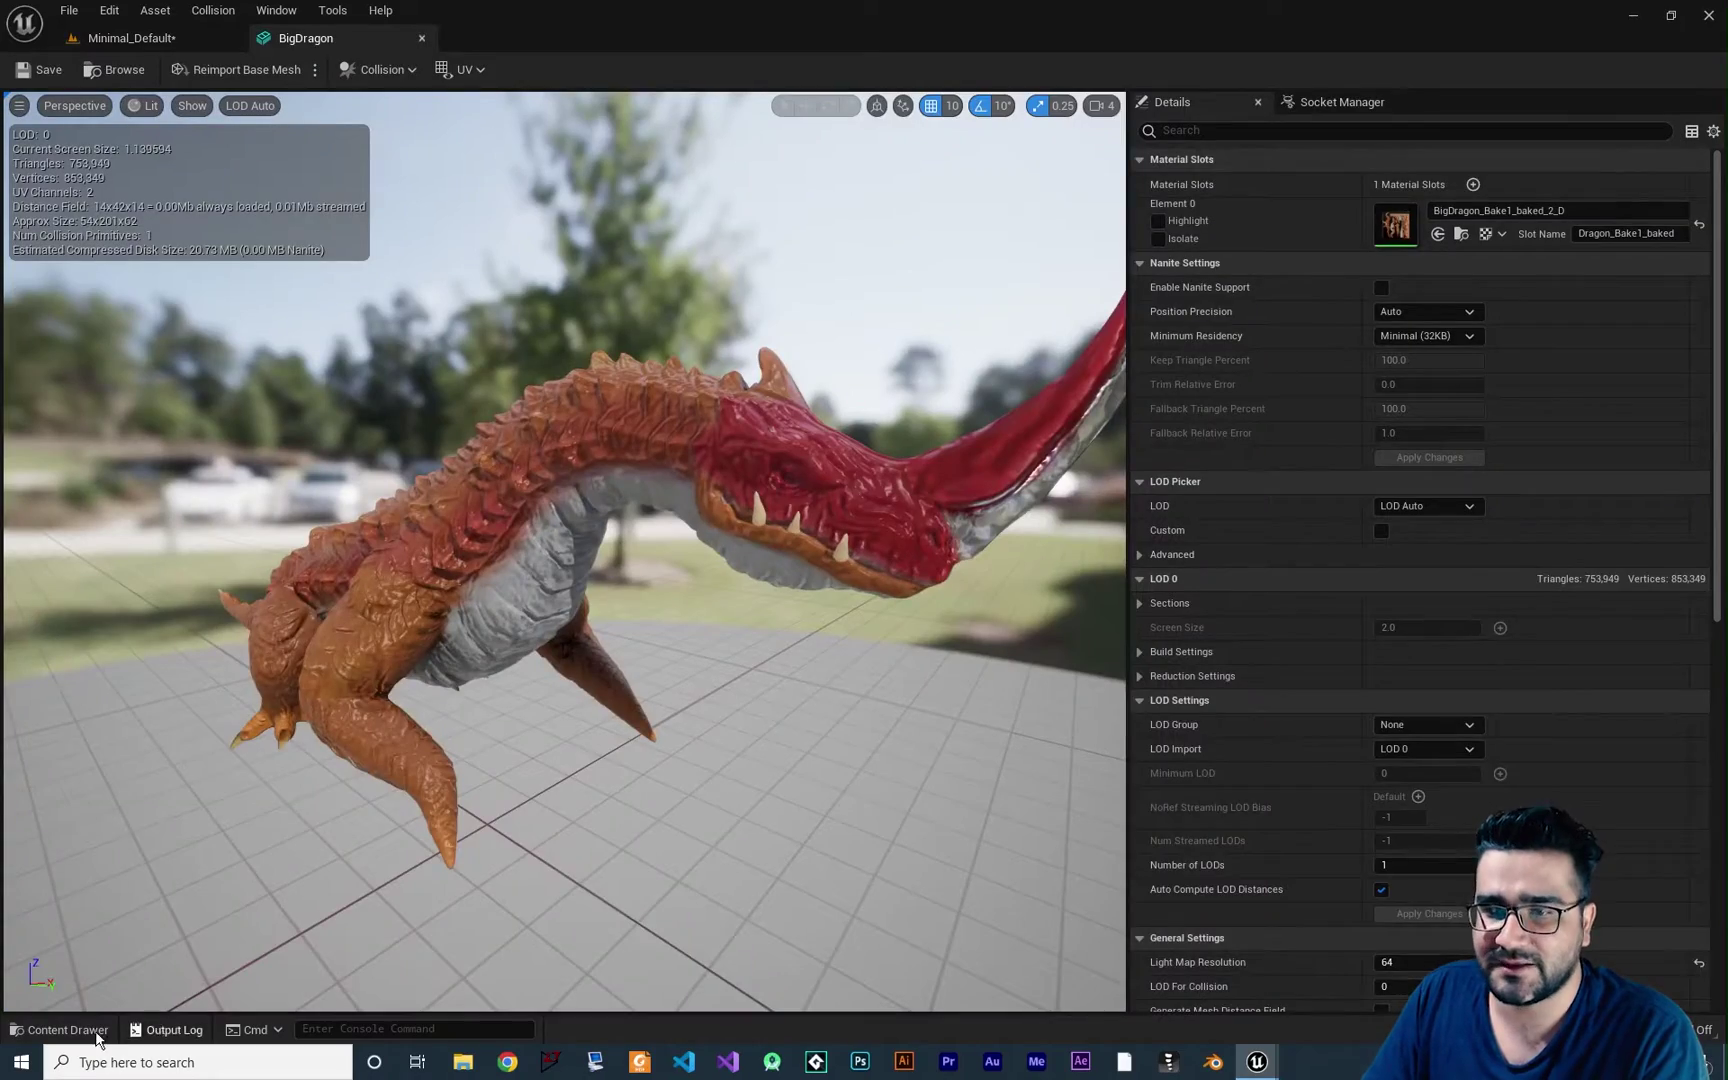
left_click(66, 1029)
right_click(878, 914)
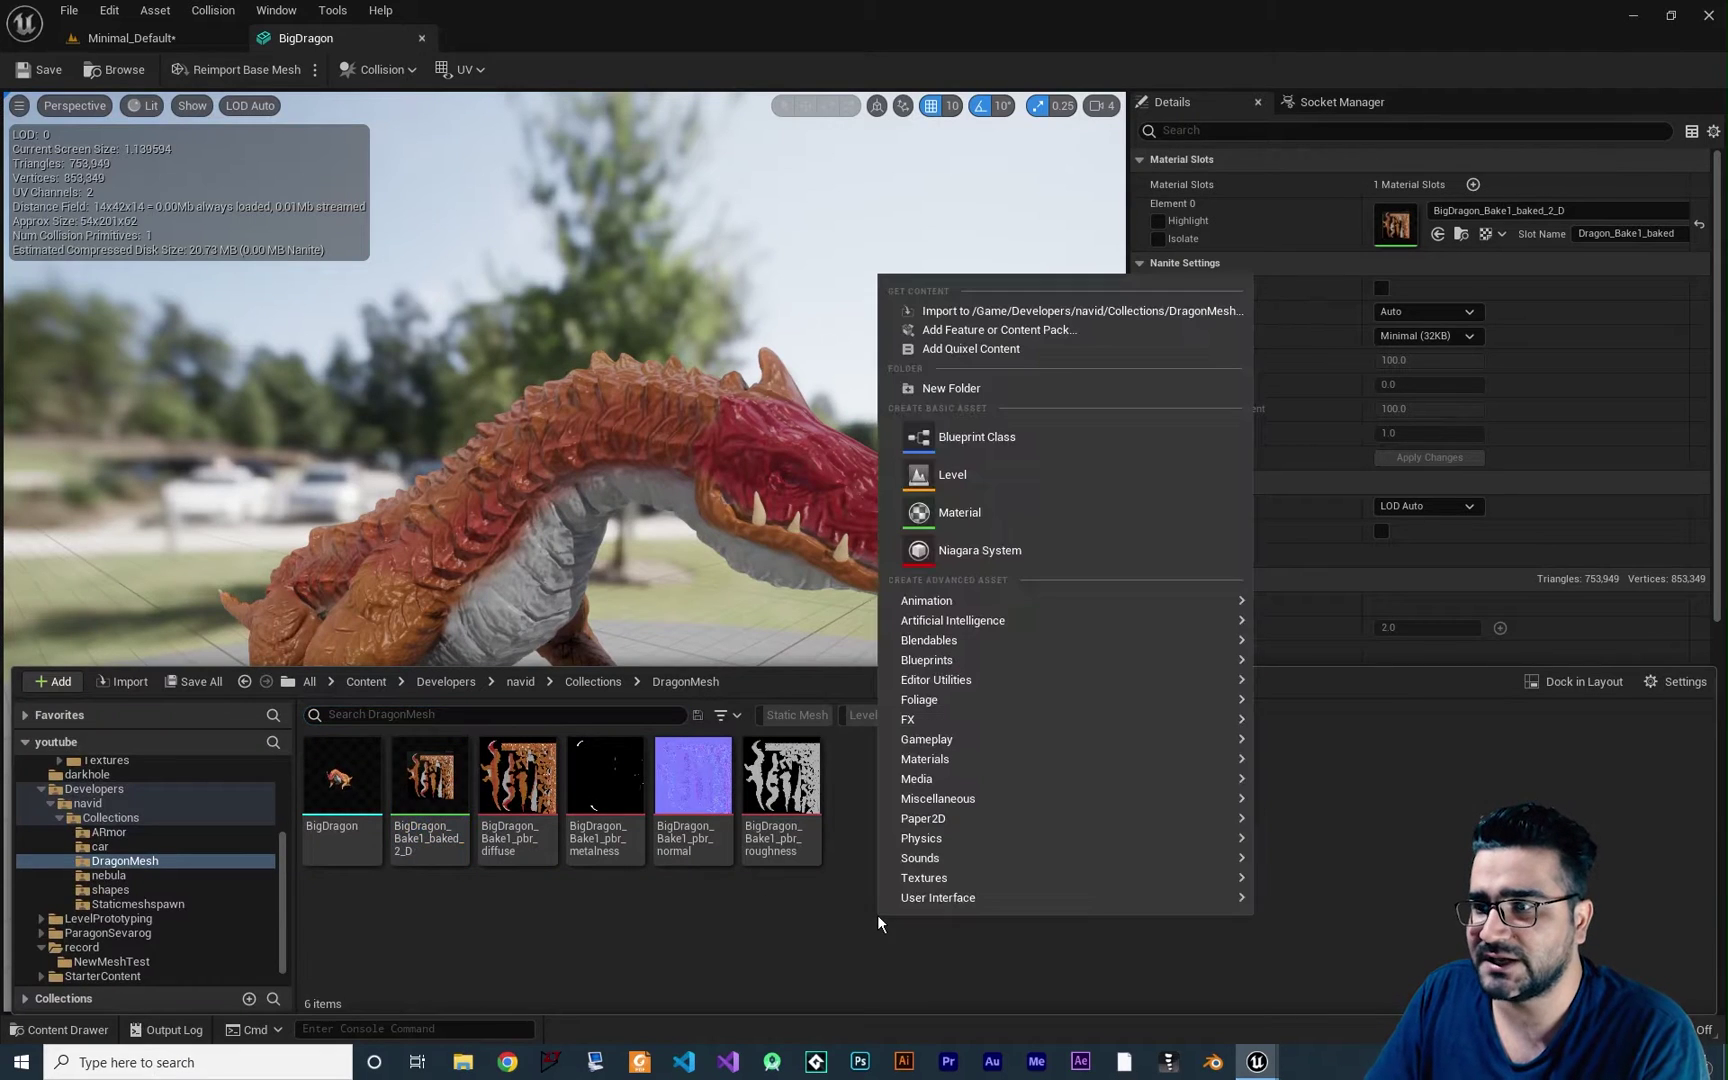
left_click(1011, 545)
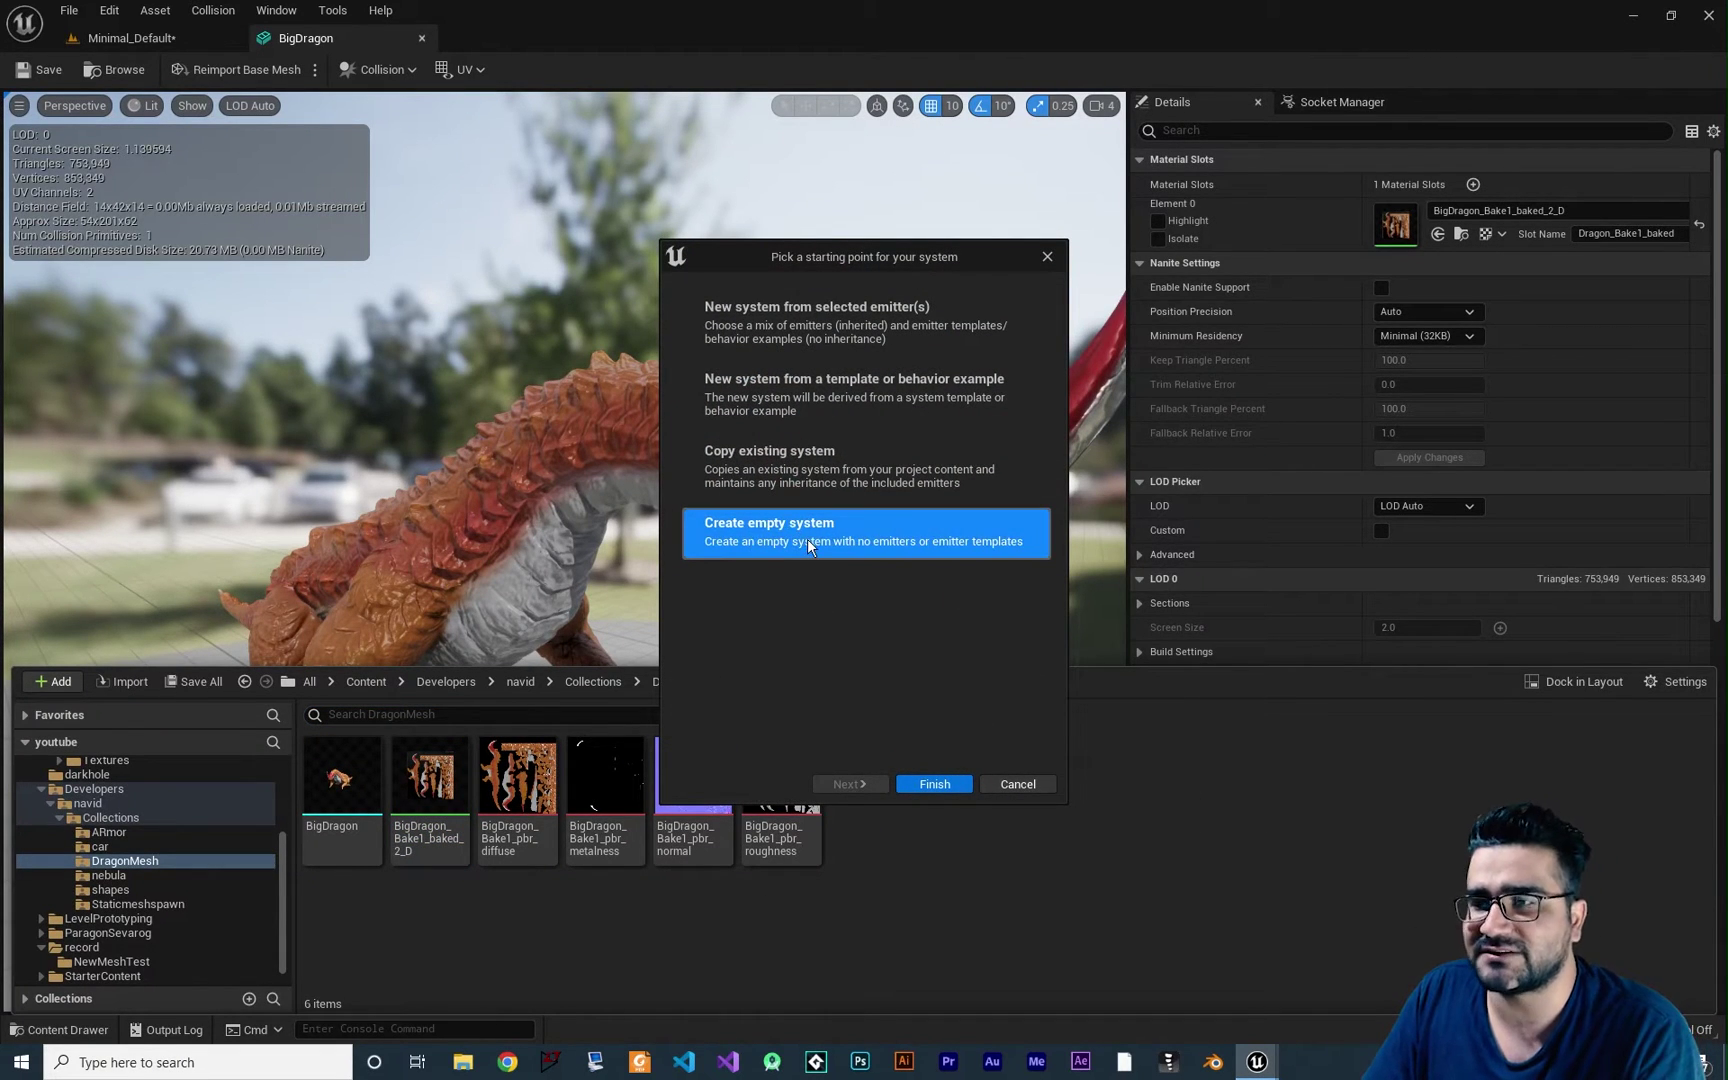
left_click(934, 785)
type("N")
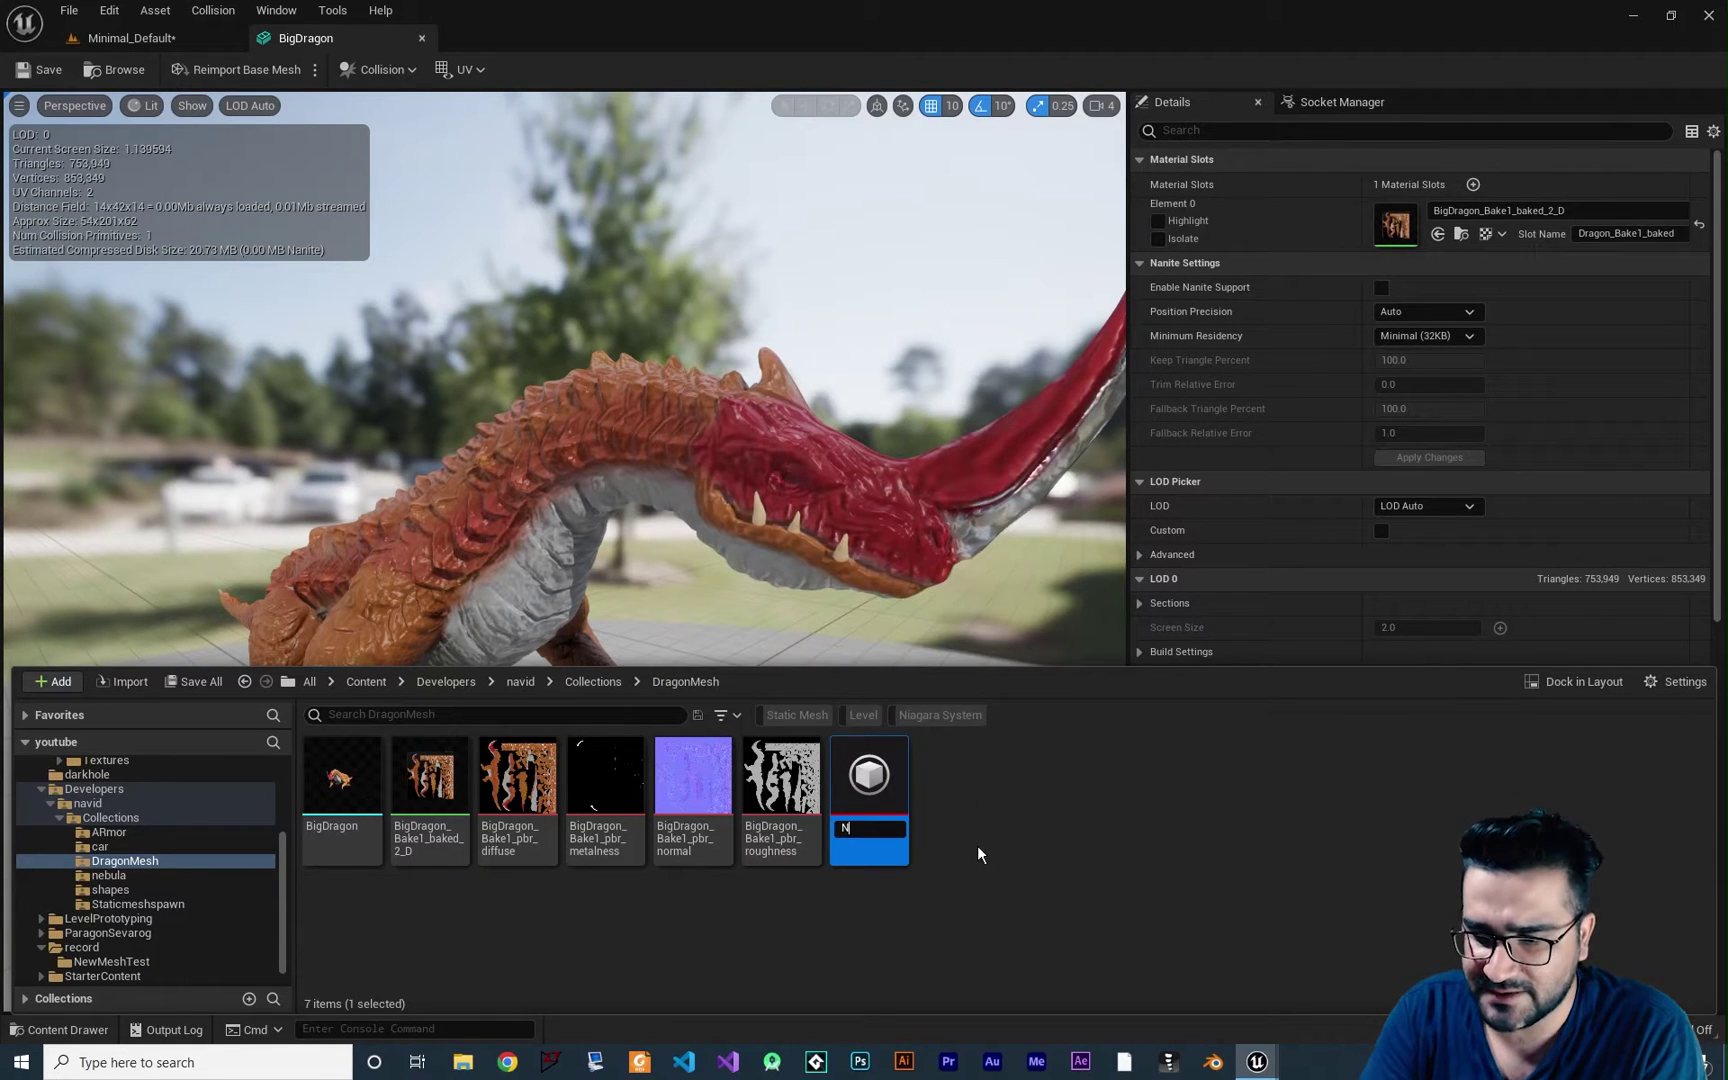
type("S_B")
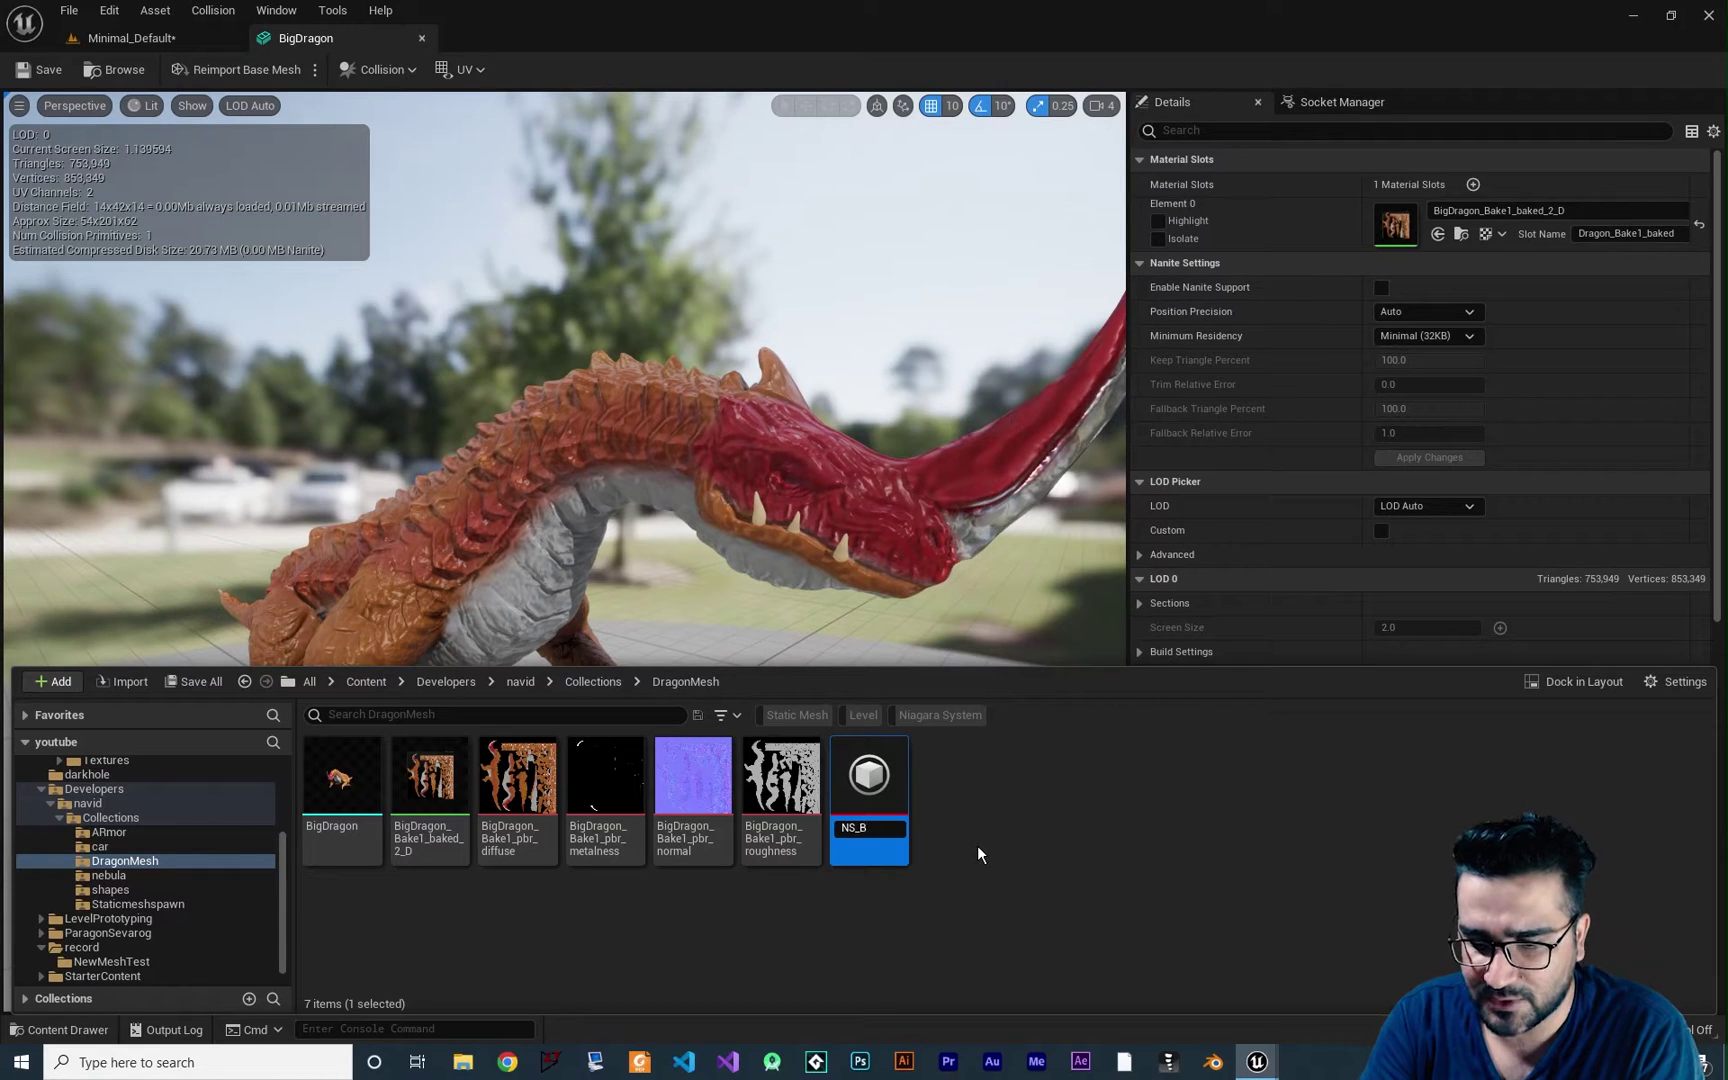
type("igDragon")
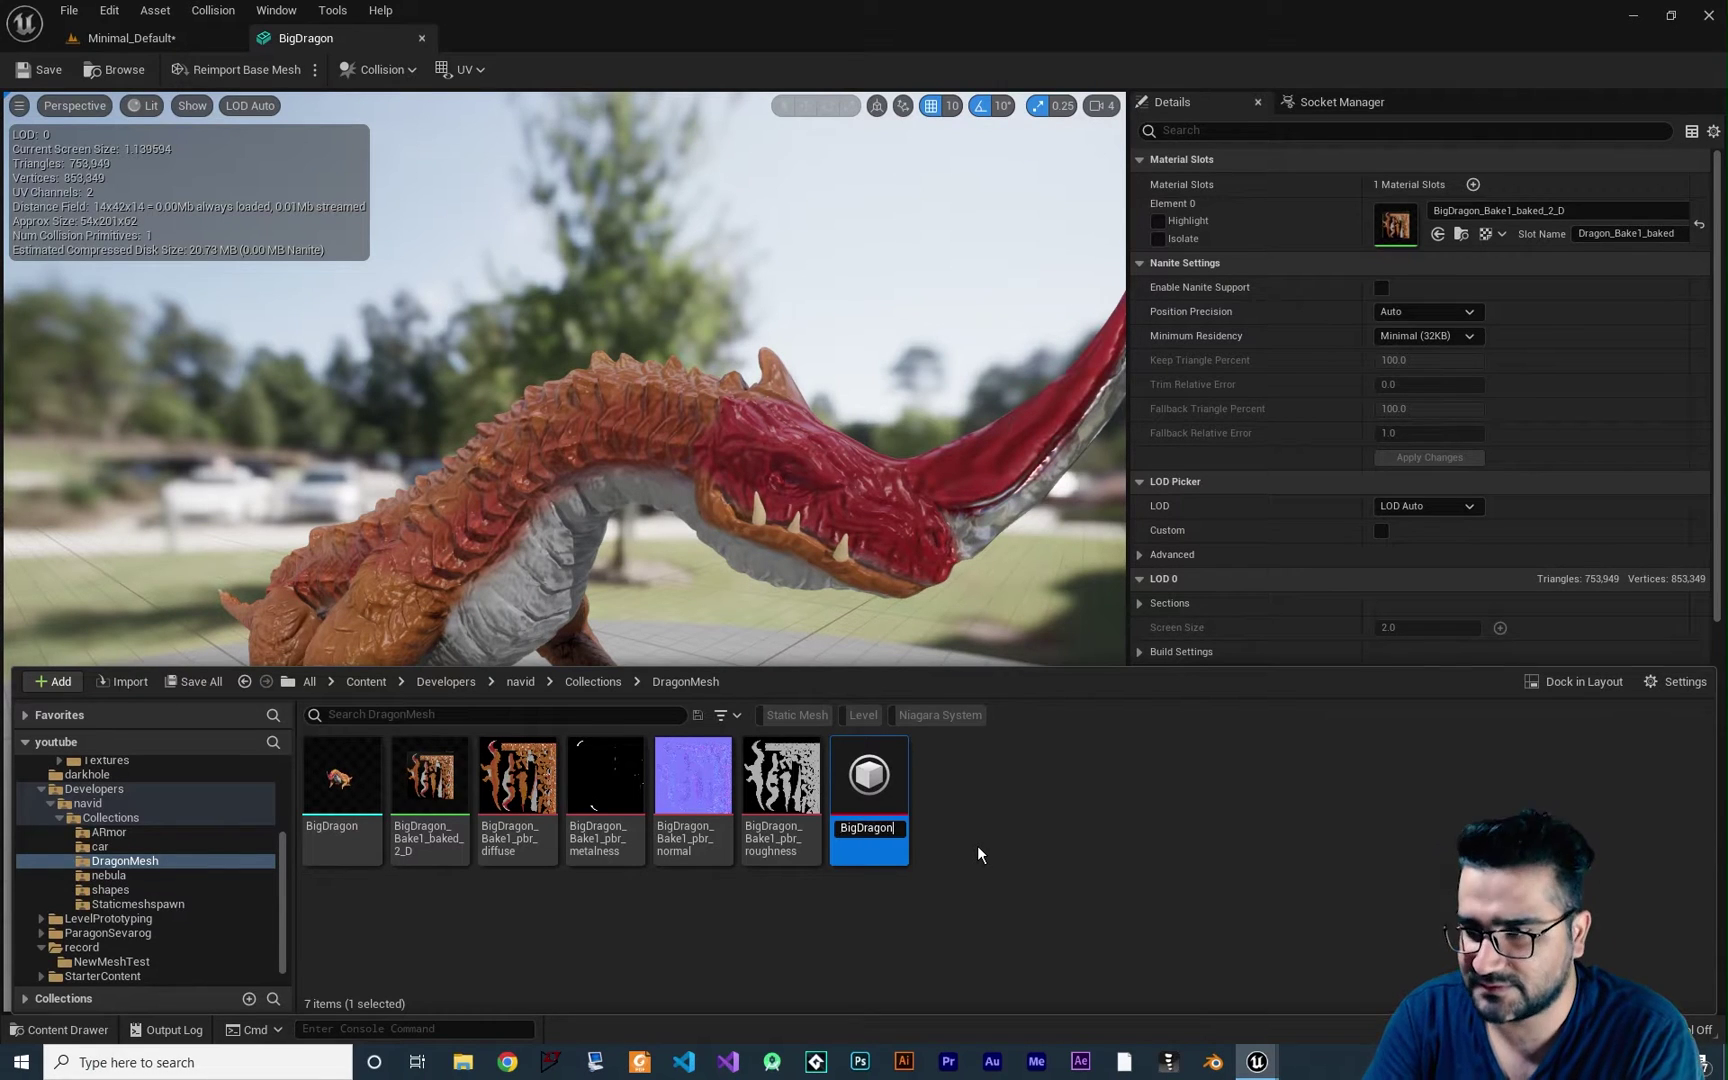
key("Return")
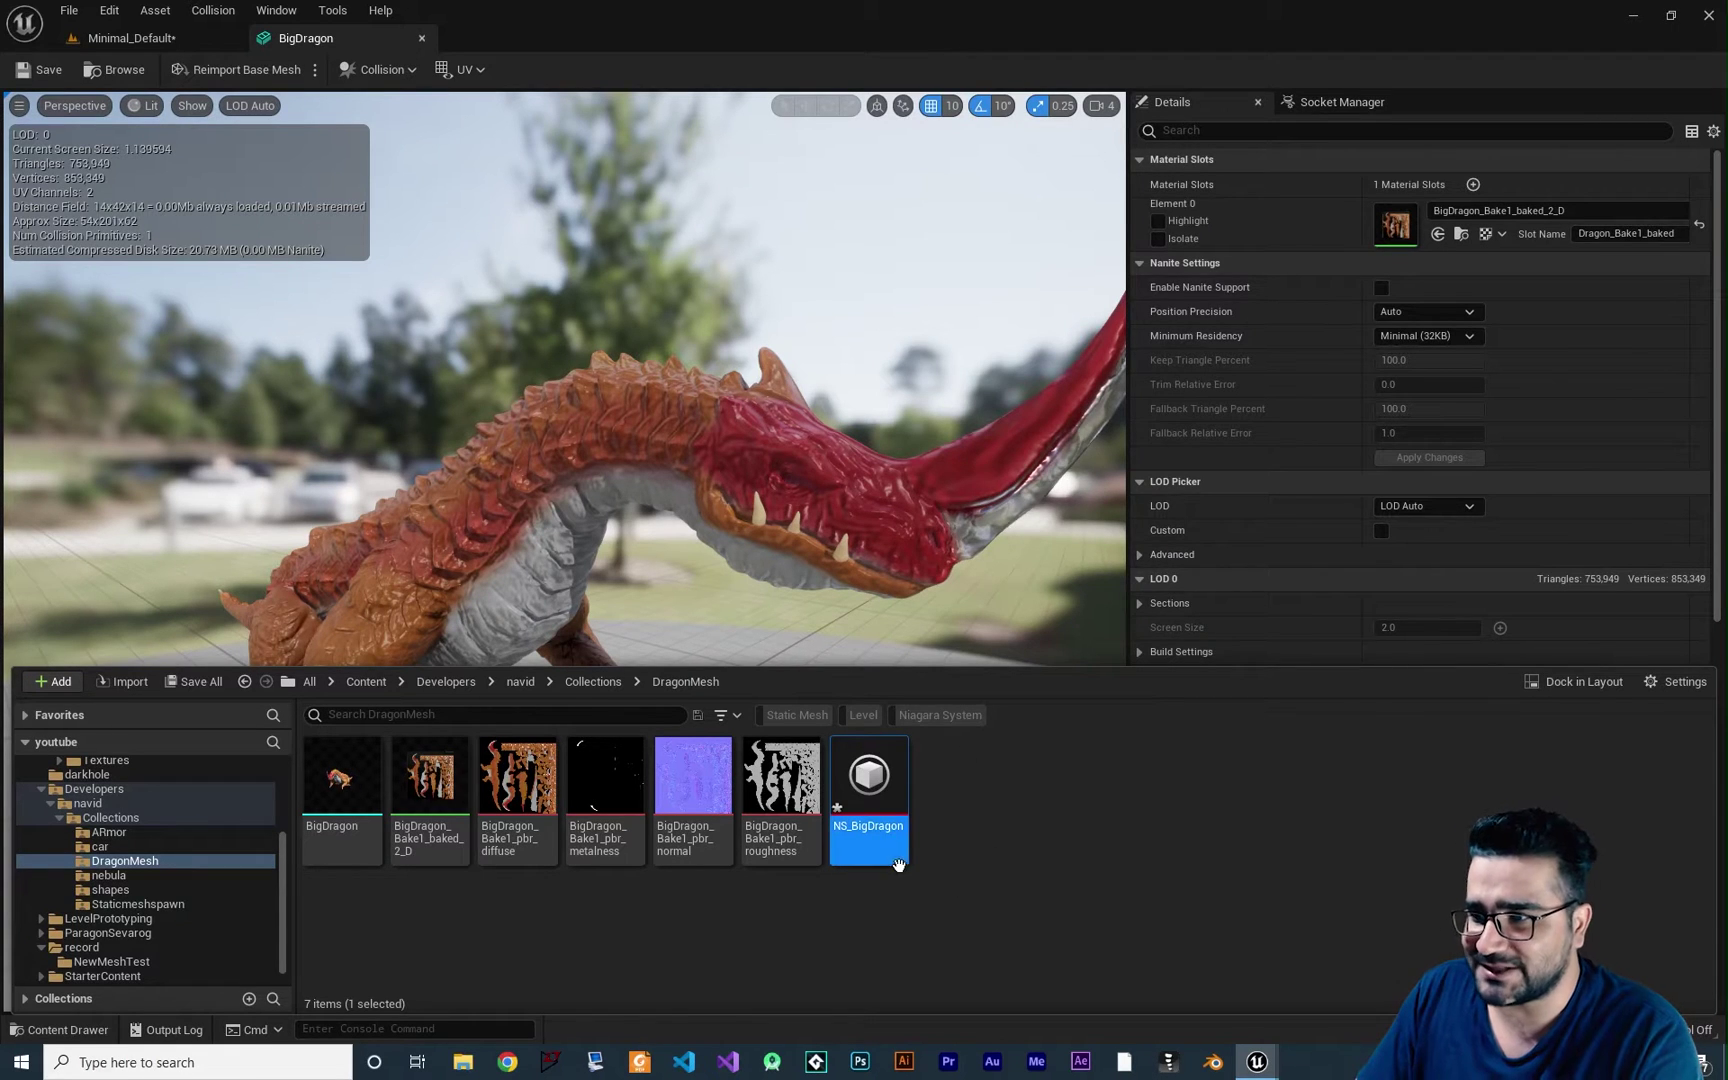
Open NS_BigDragon and add an emitter based on the Empty template beside the system node
double_click(880, 795)
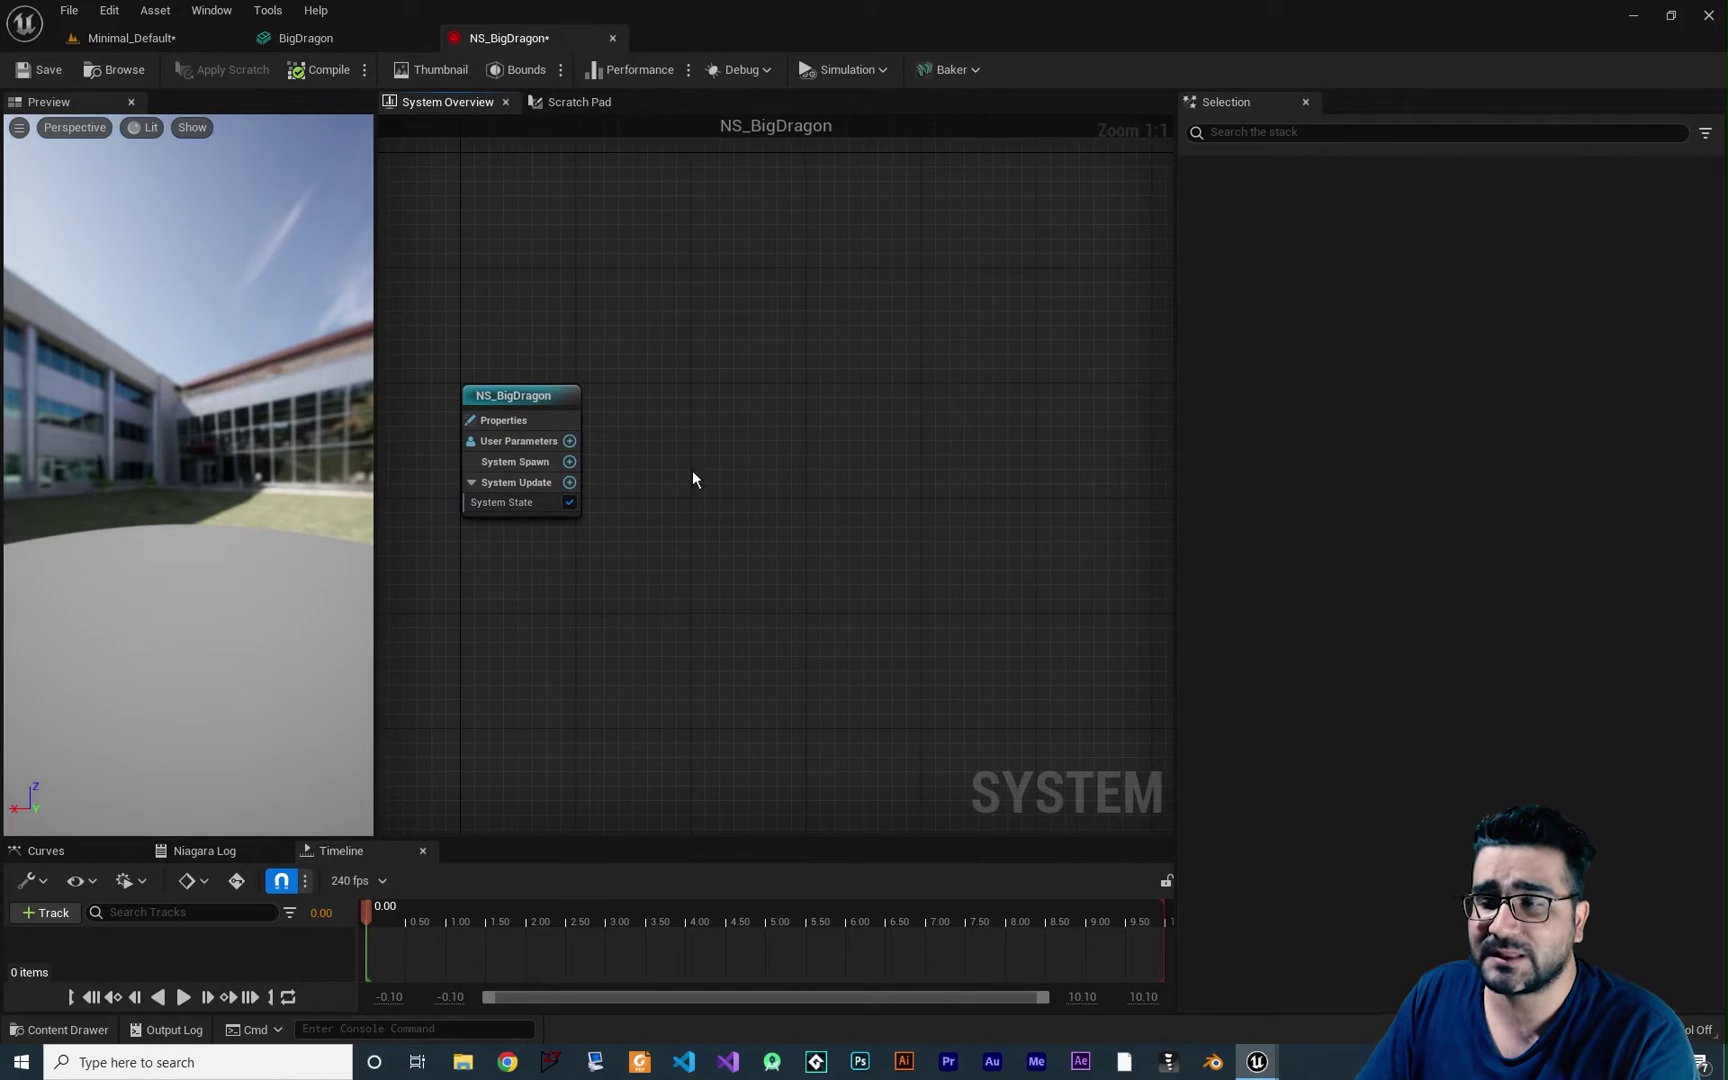
right_click(679, 415)
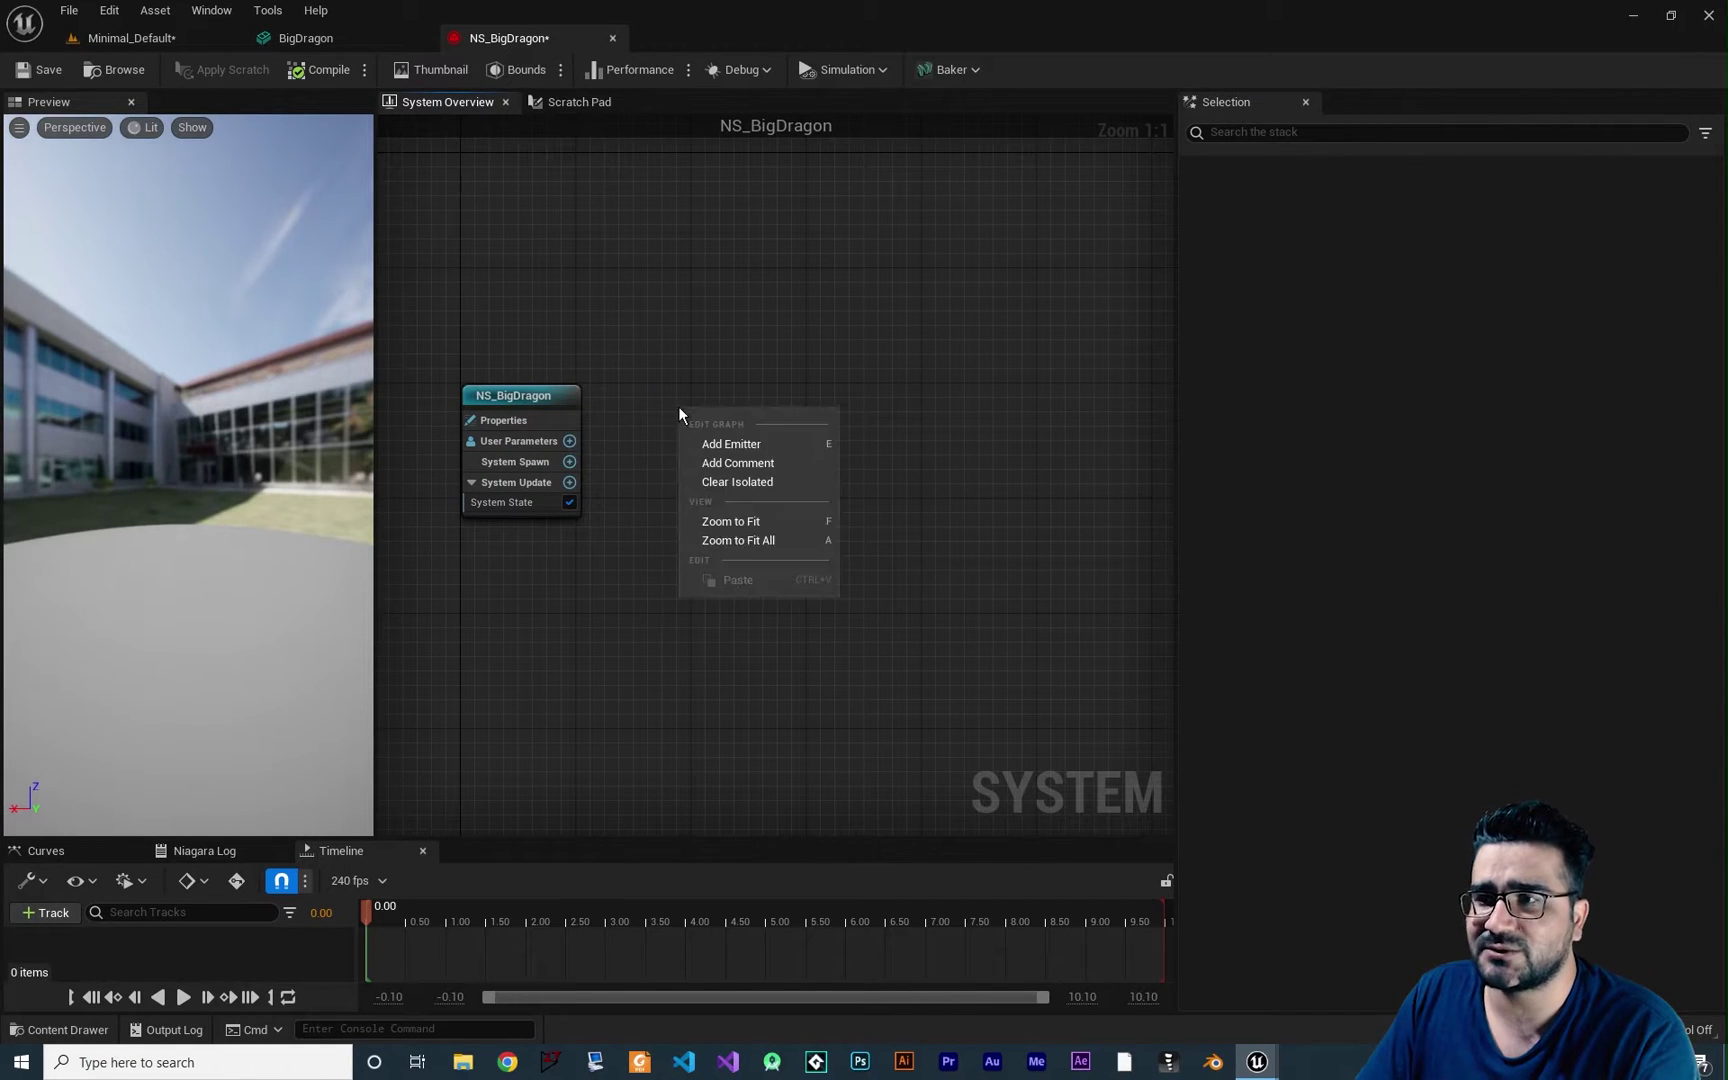
left_click(708, 443)
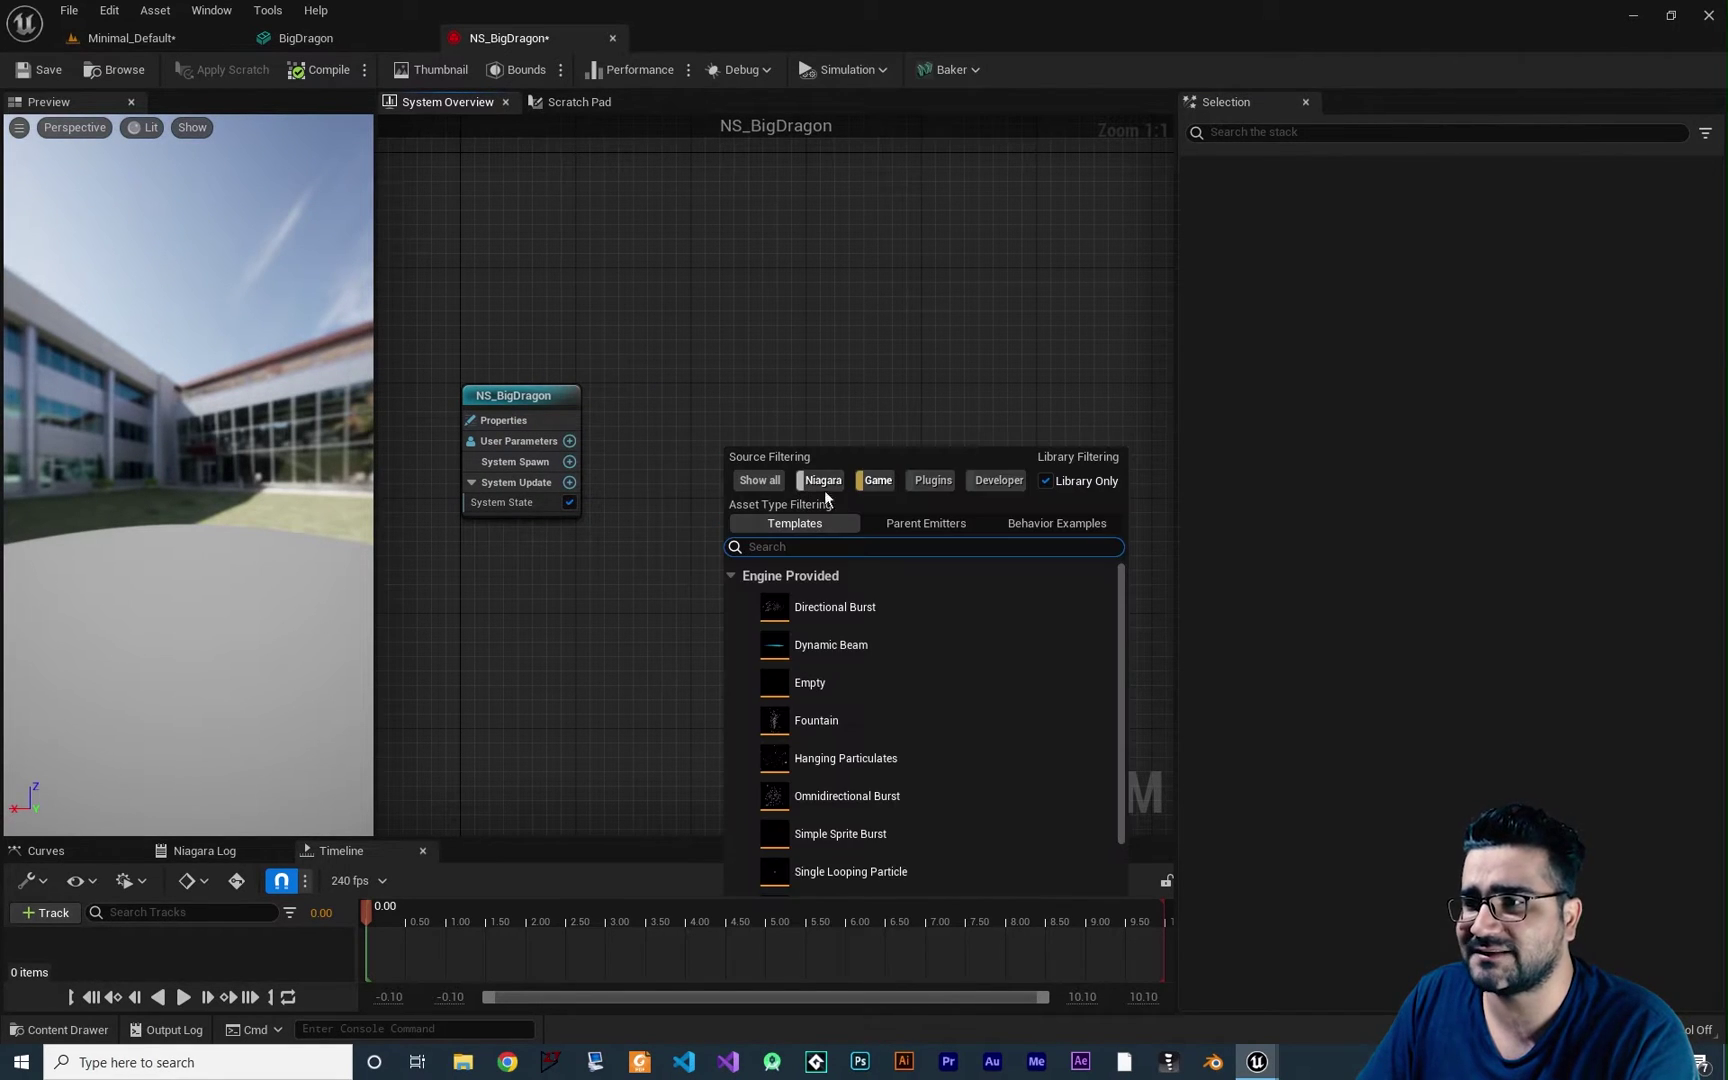
double_click(838, 686)
left_click_drag(792, 325, 774, 292)
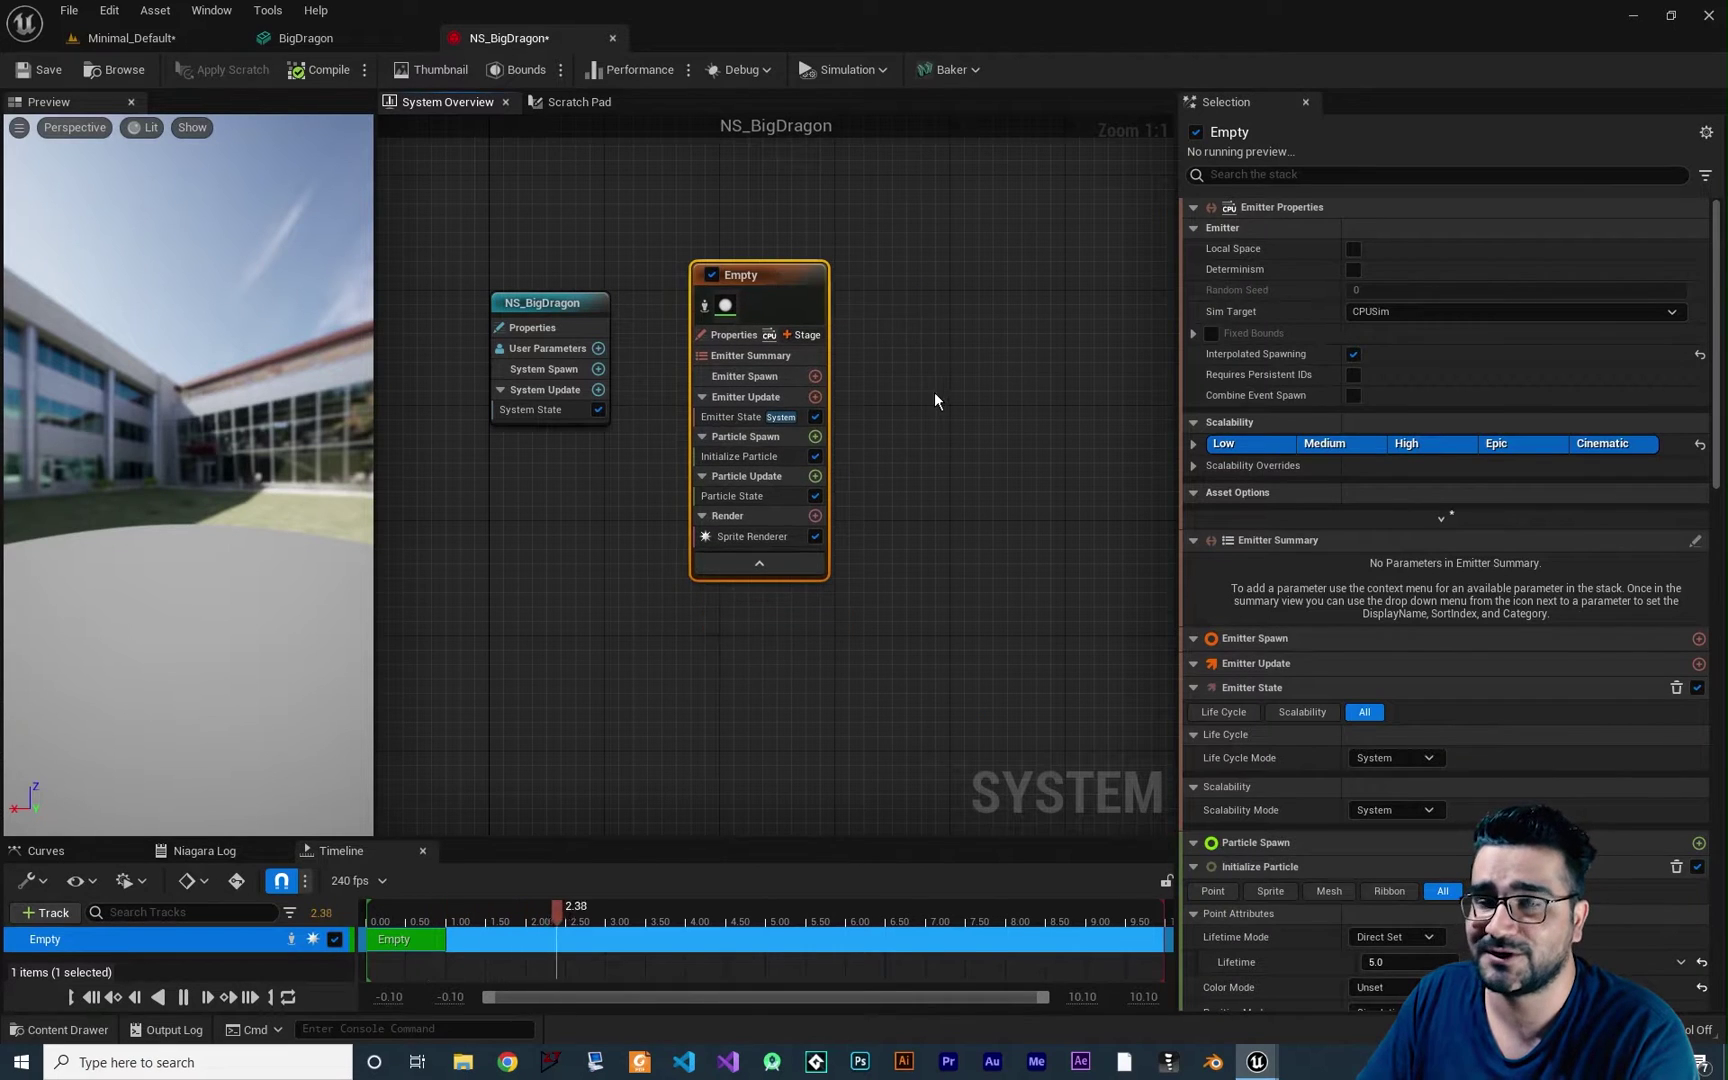
right_click_drag(913, 401, 868, 497)
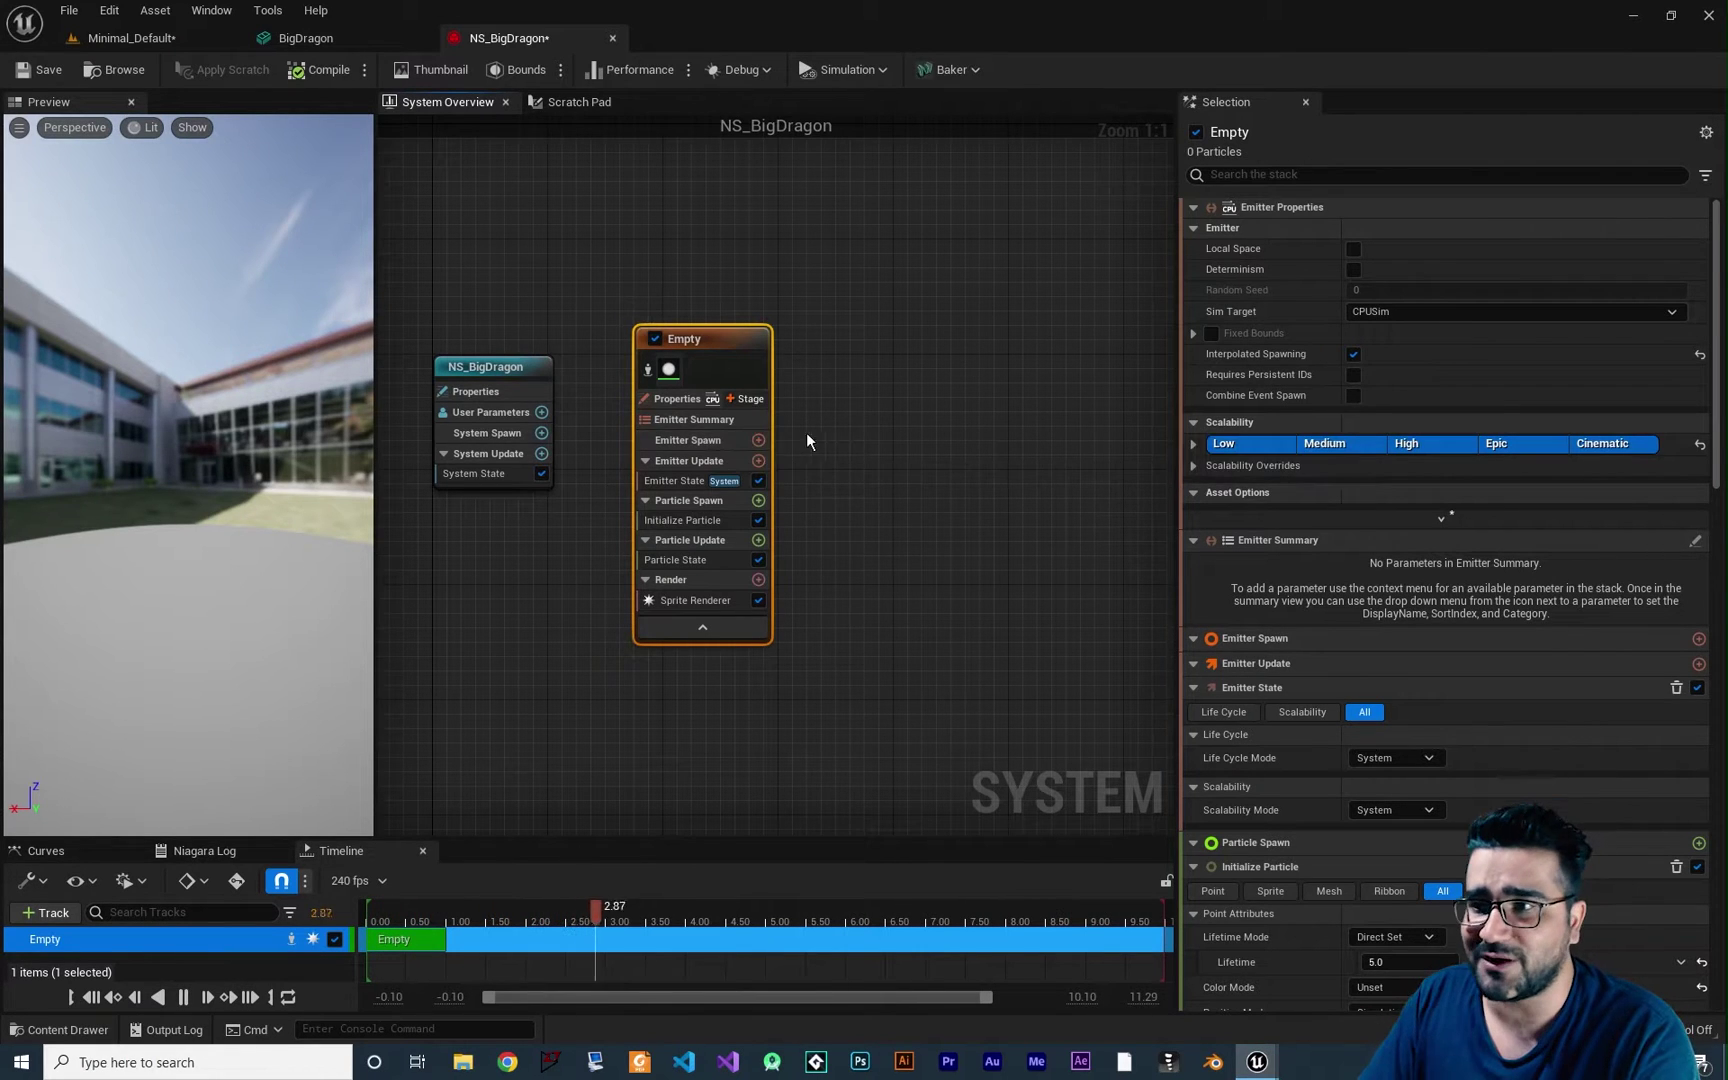
Set the Empty emitter's Sim Target to GPUCompute Sim and enable Fixed Bounds
left_click(678, 398)
left_click(1400, 311)
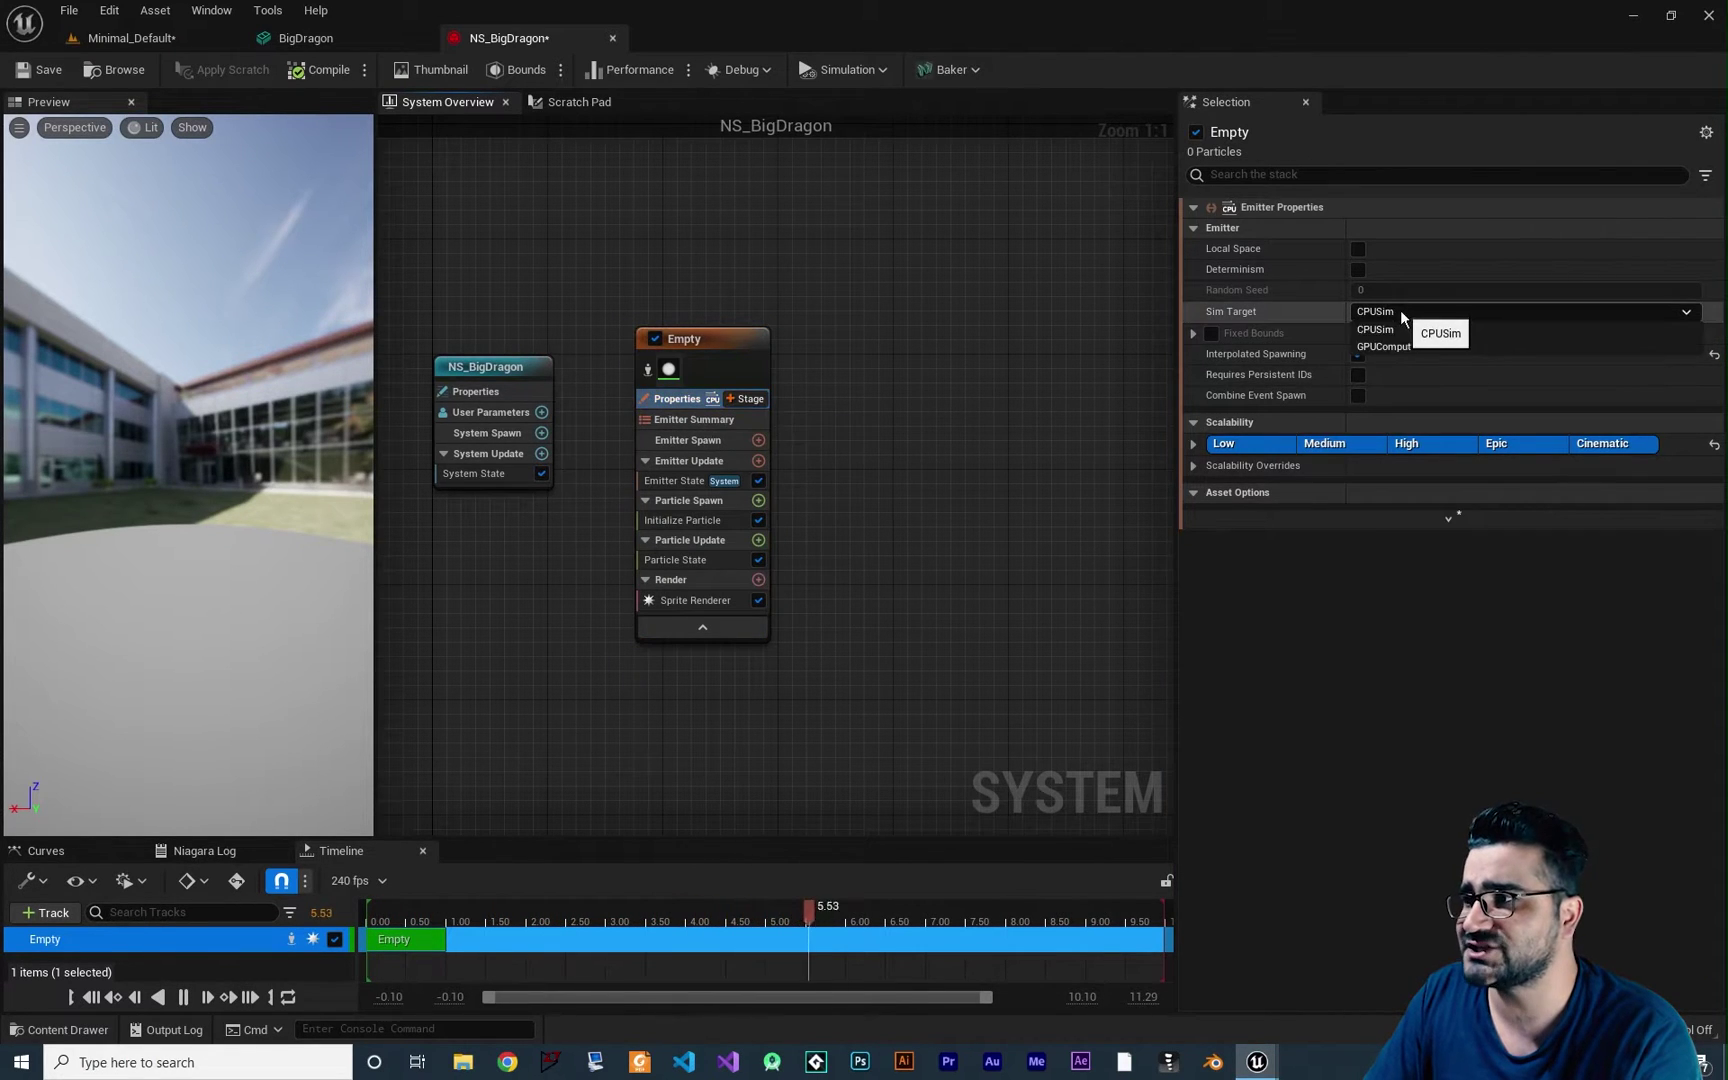
left_click(1396, 345)
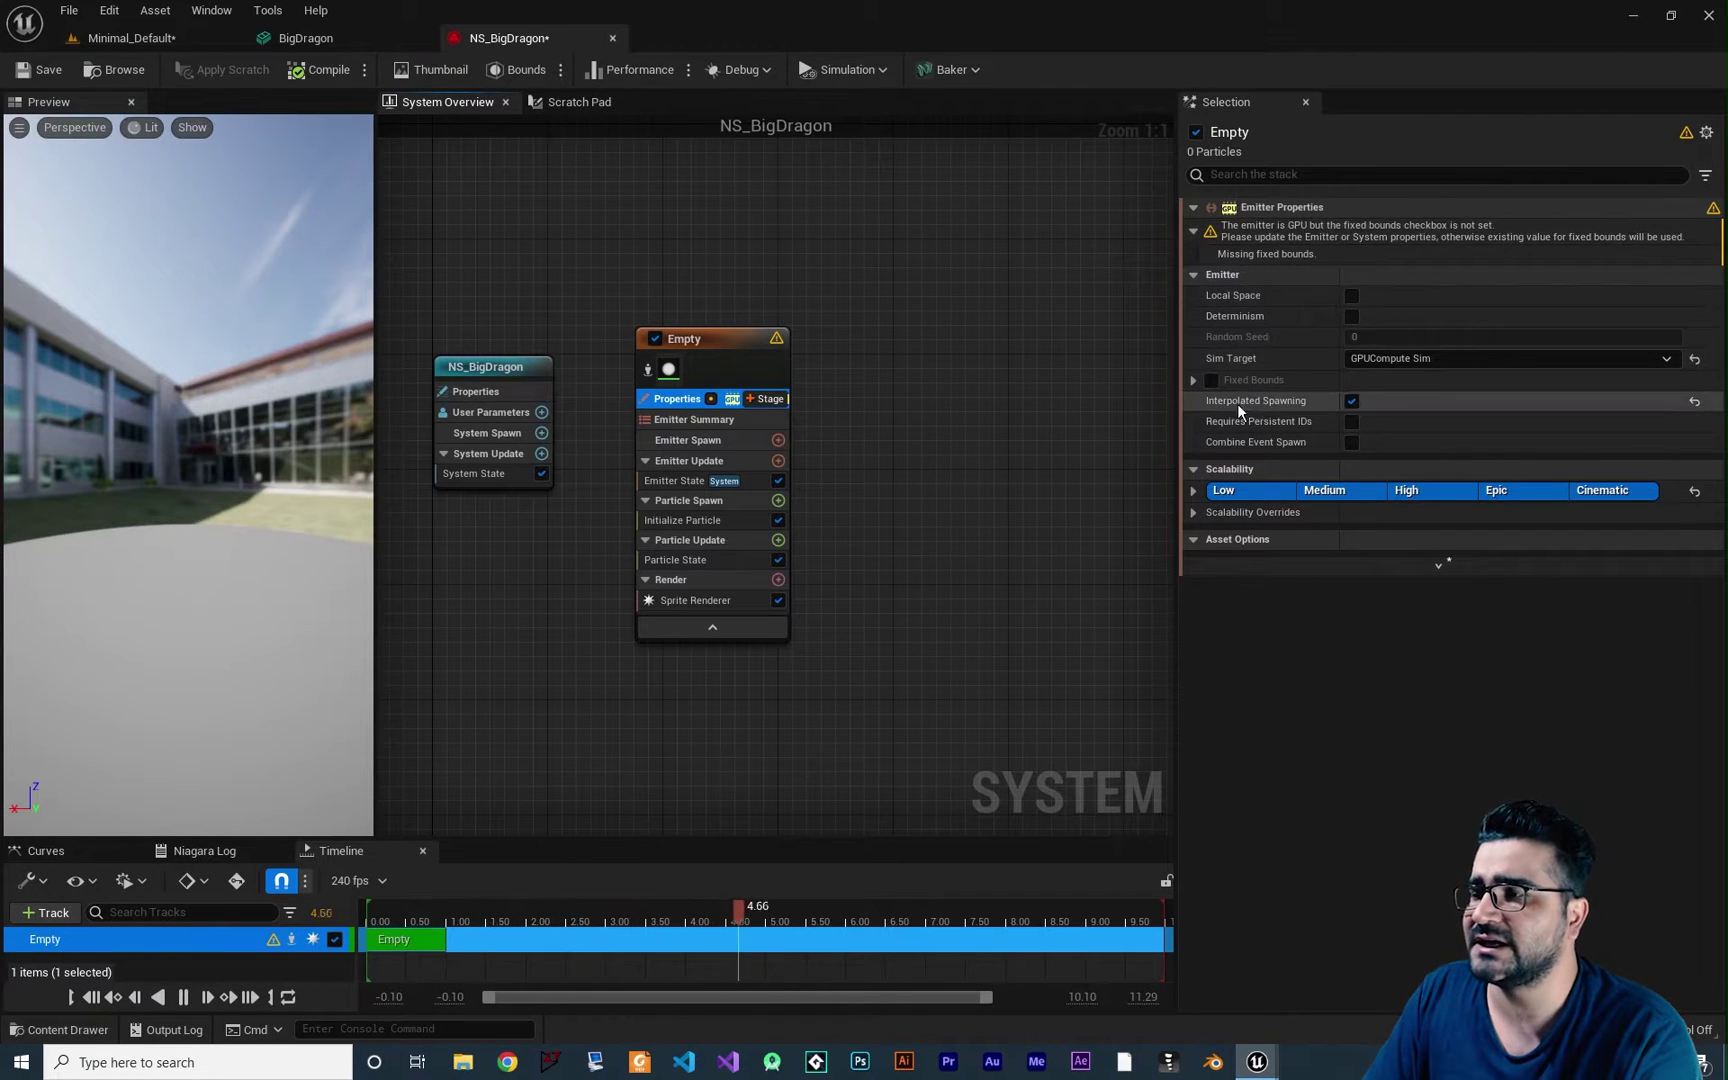
left_click(1211, 381)
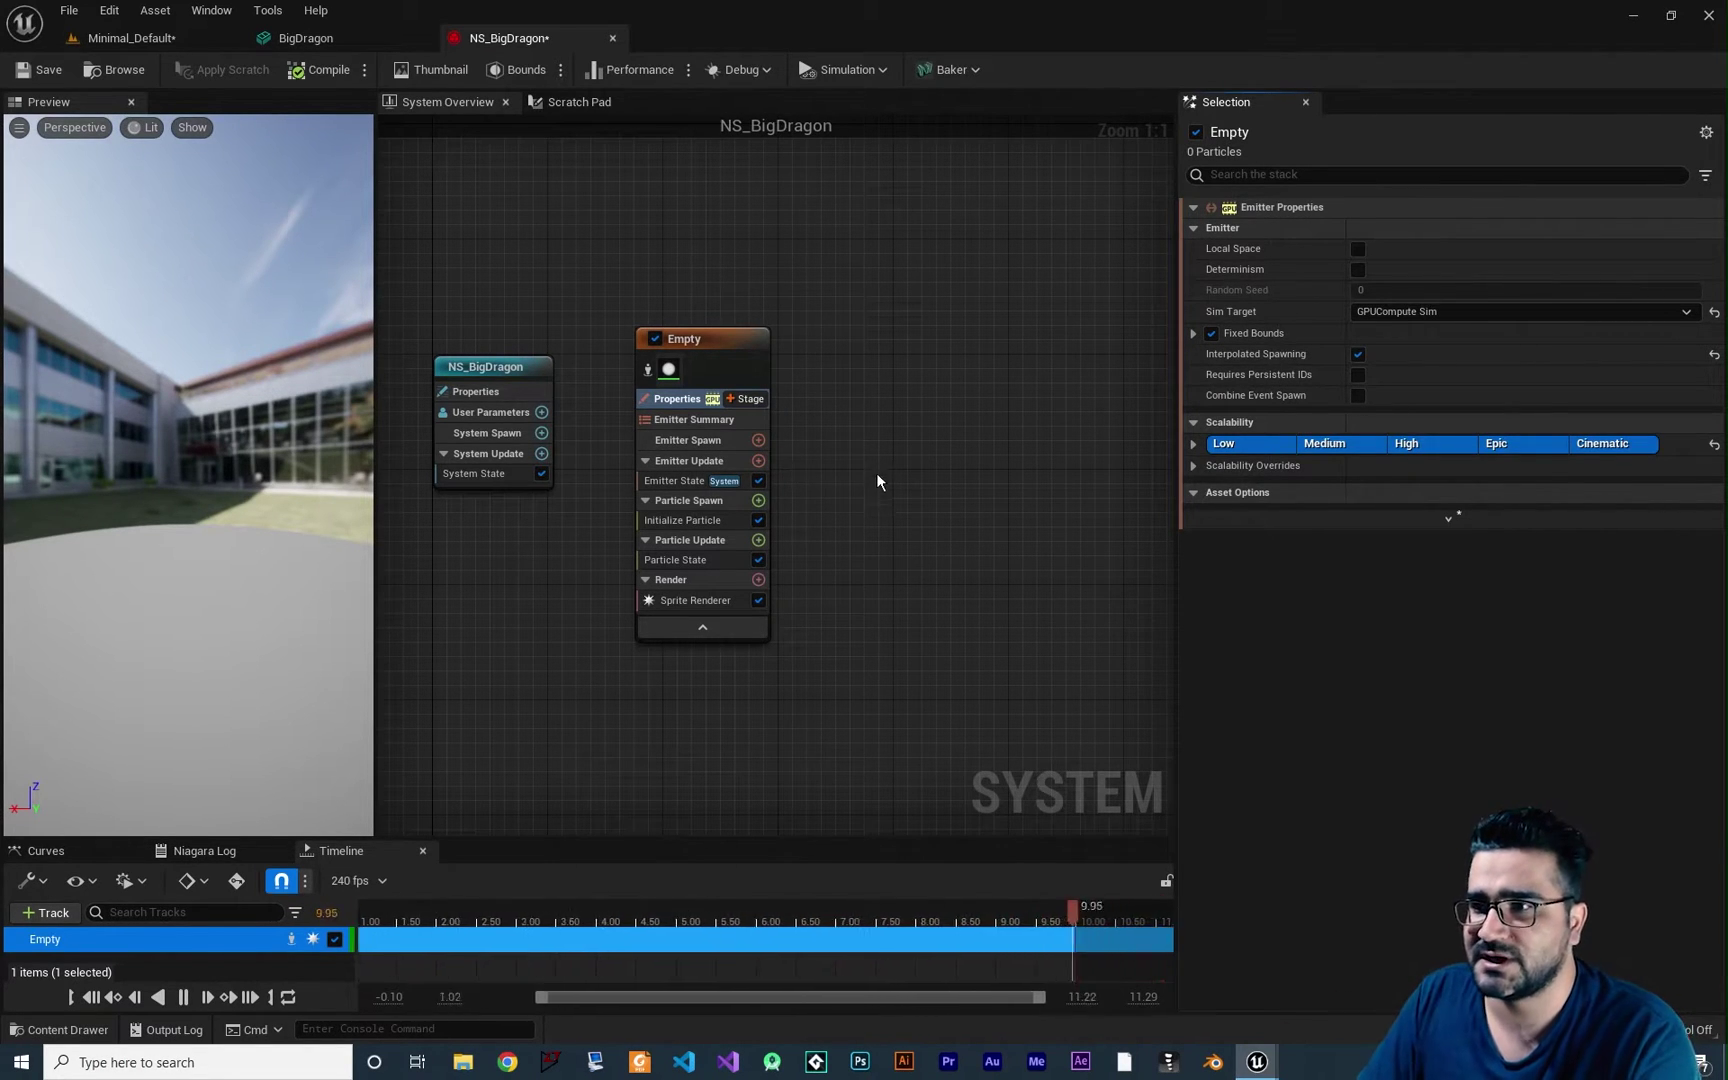
Add a Spawn Burst Instantaneous module to Emitter Update with a Spawn Count of 1000
left_click(758, 460)
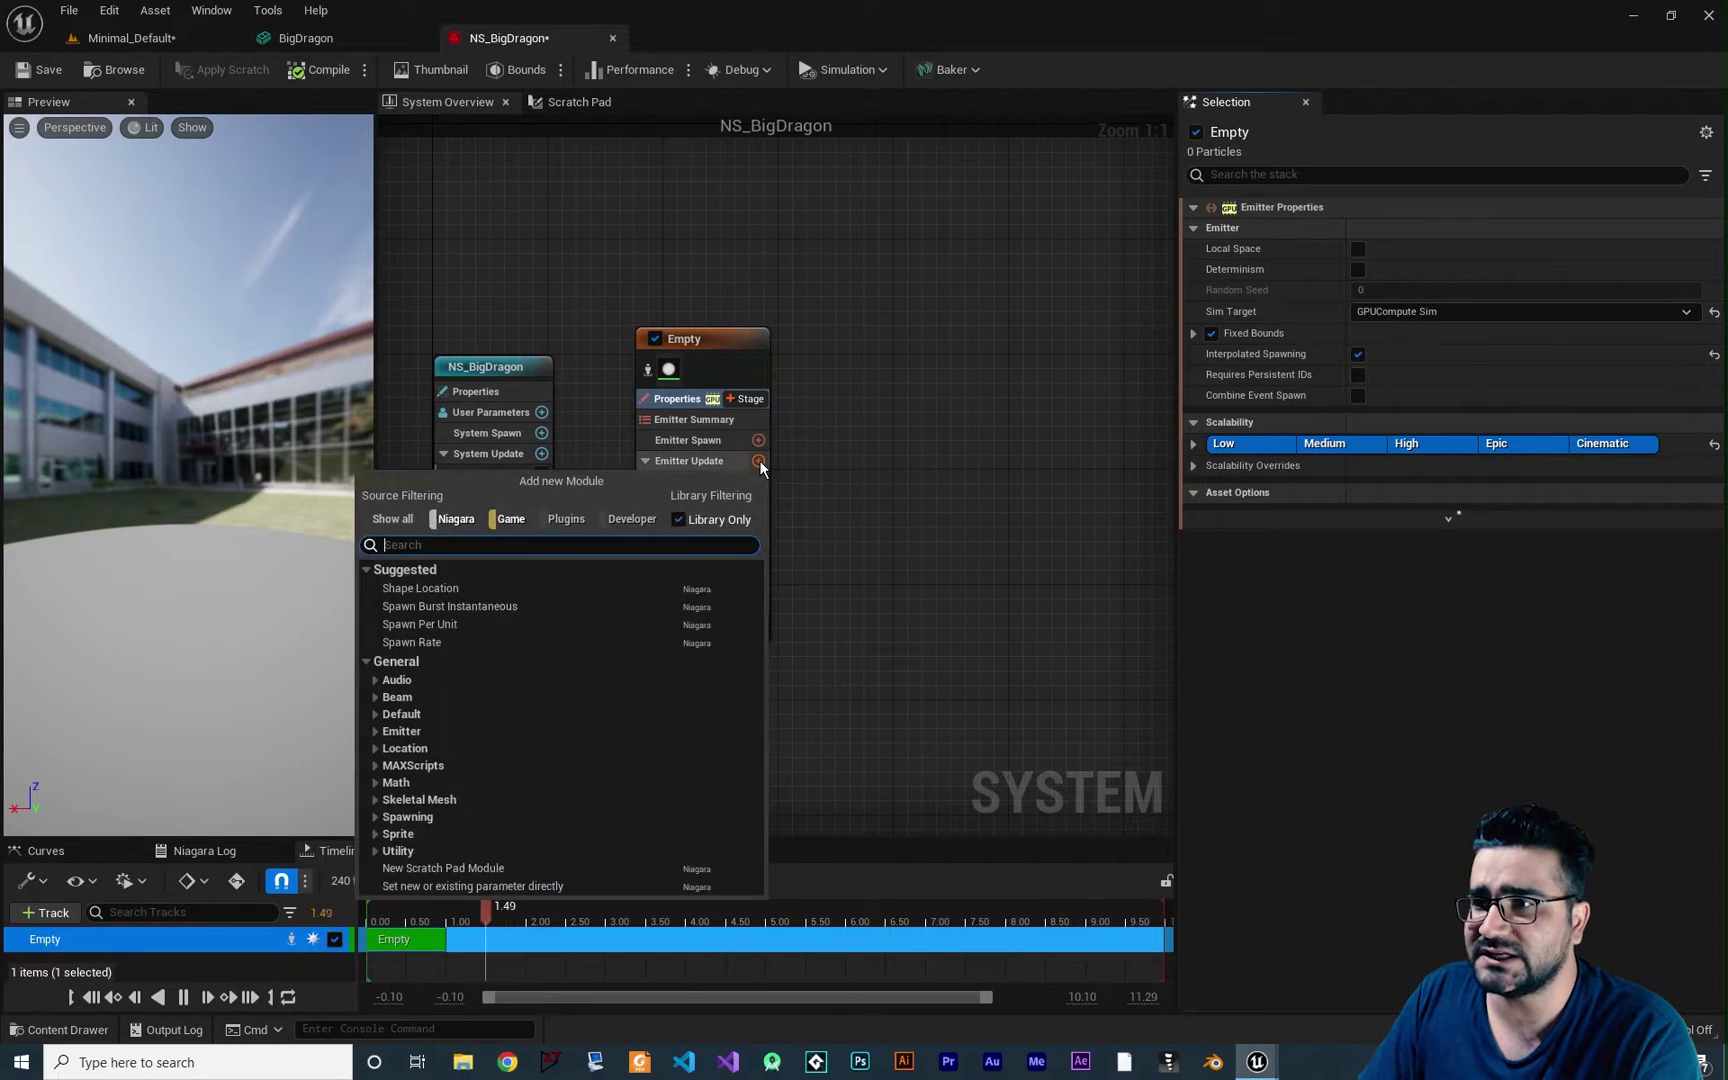
left_click(473, 607)
left_click(1400, 233)
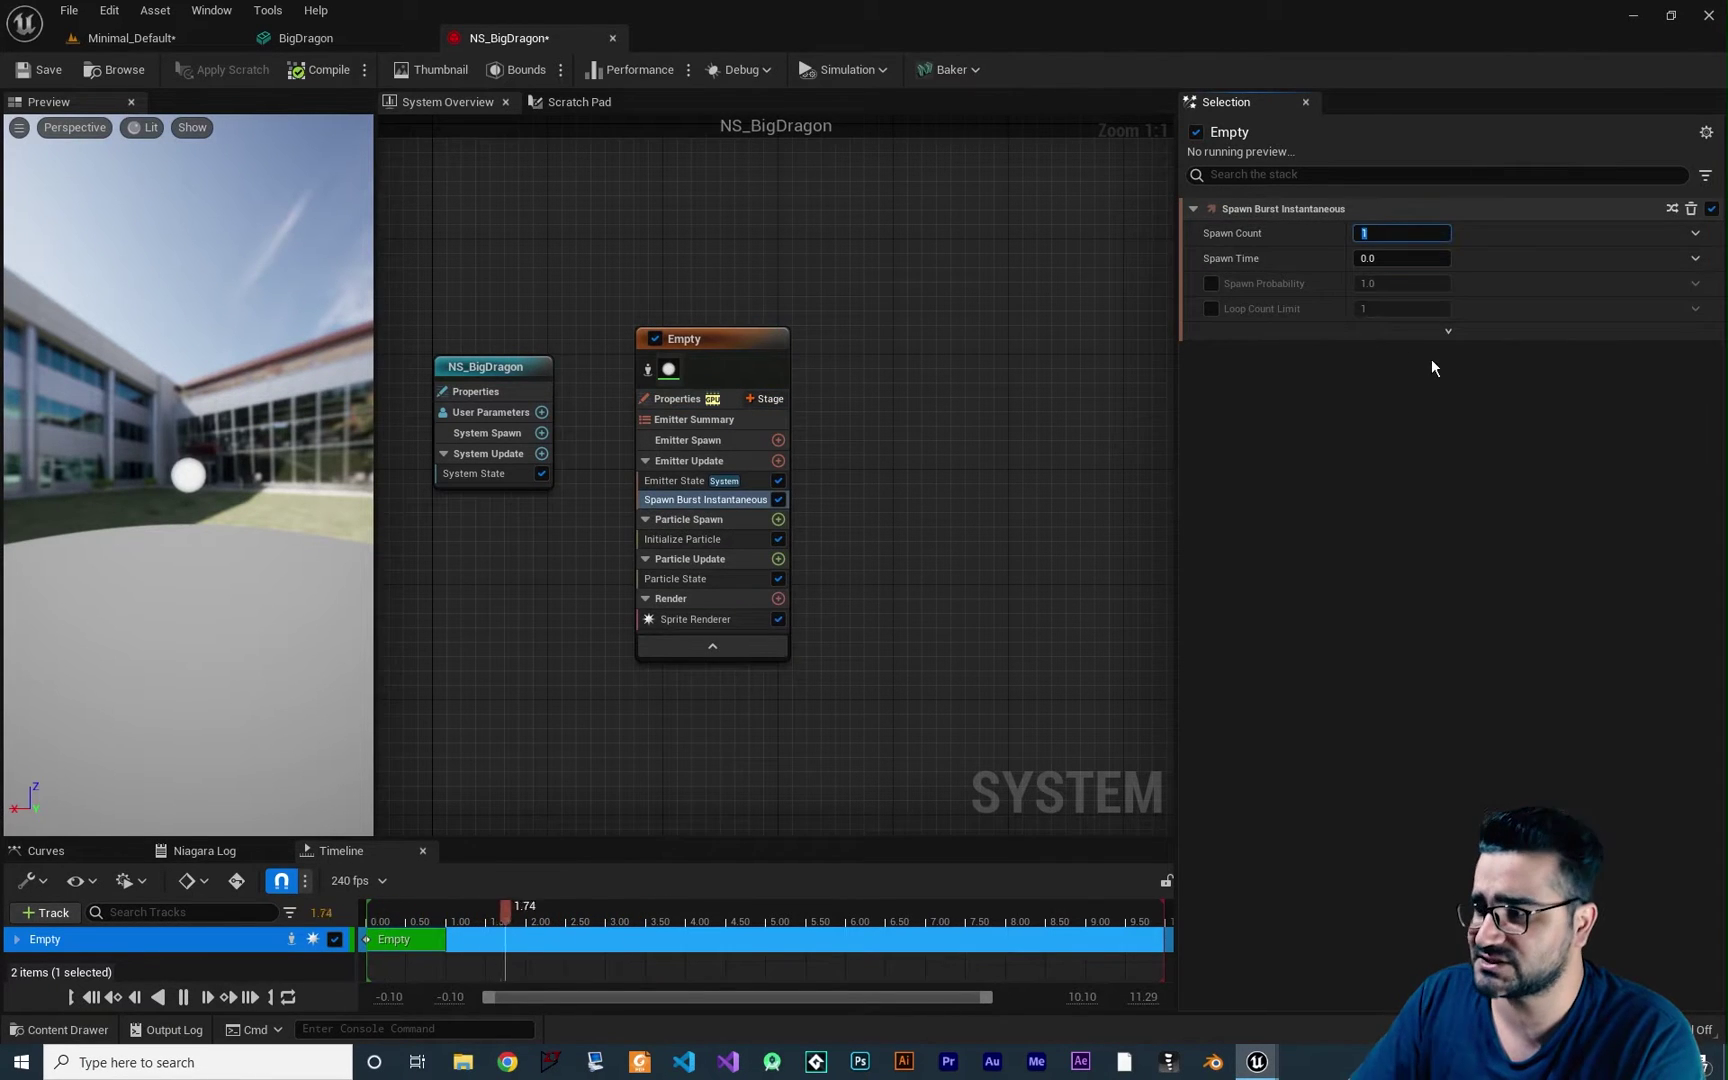
type("1000")
key("Return")
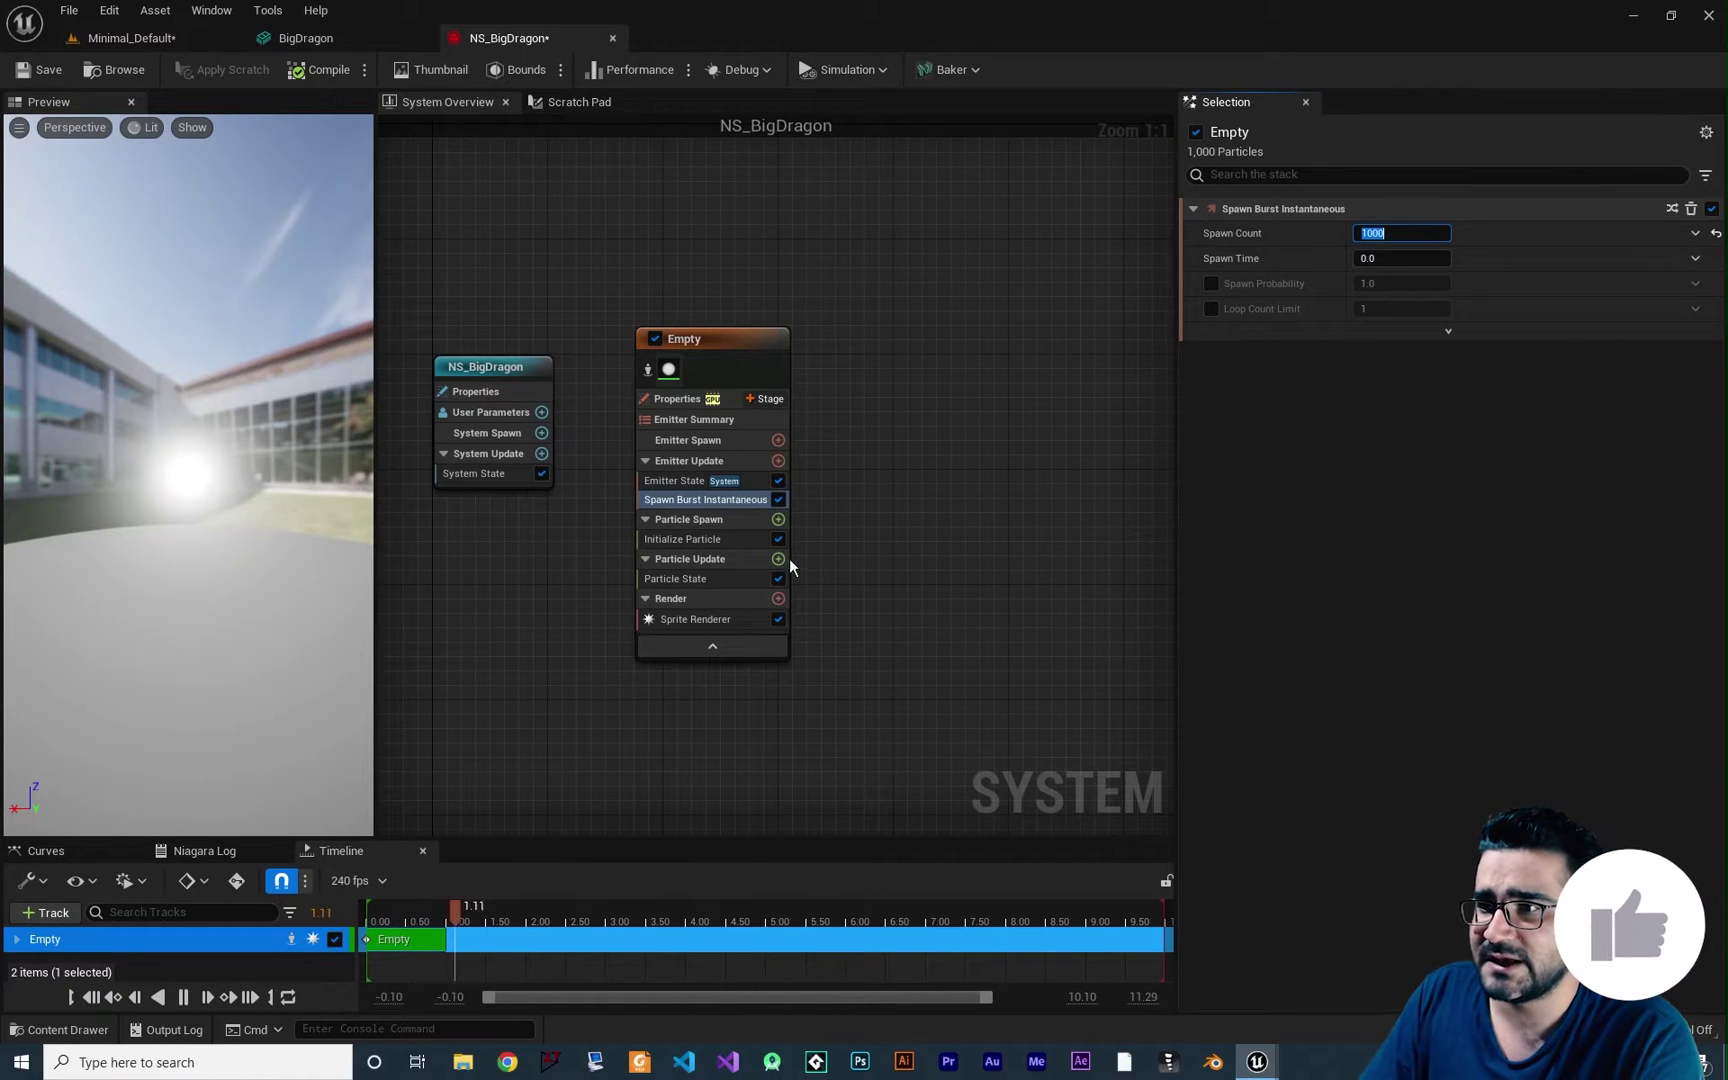
Add a Static Mesh Location module to Particle Spawn and resolve its dependency by adding the Sample Static Mesh module
left_click(778, 519)
type("sta")
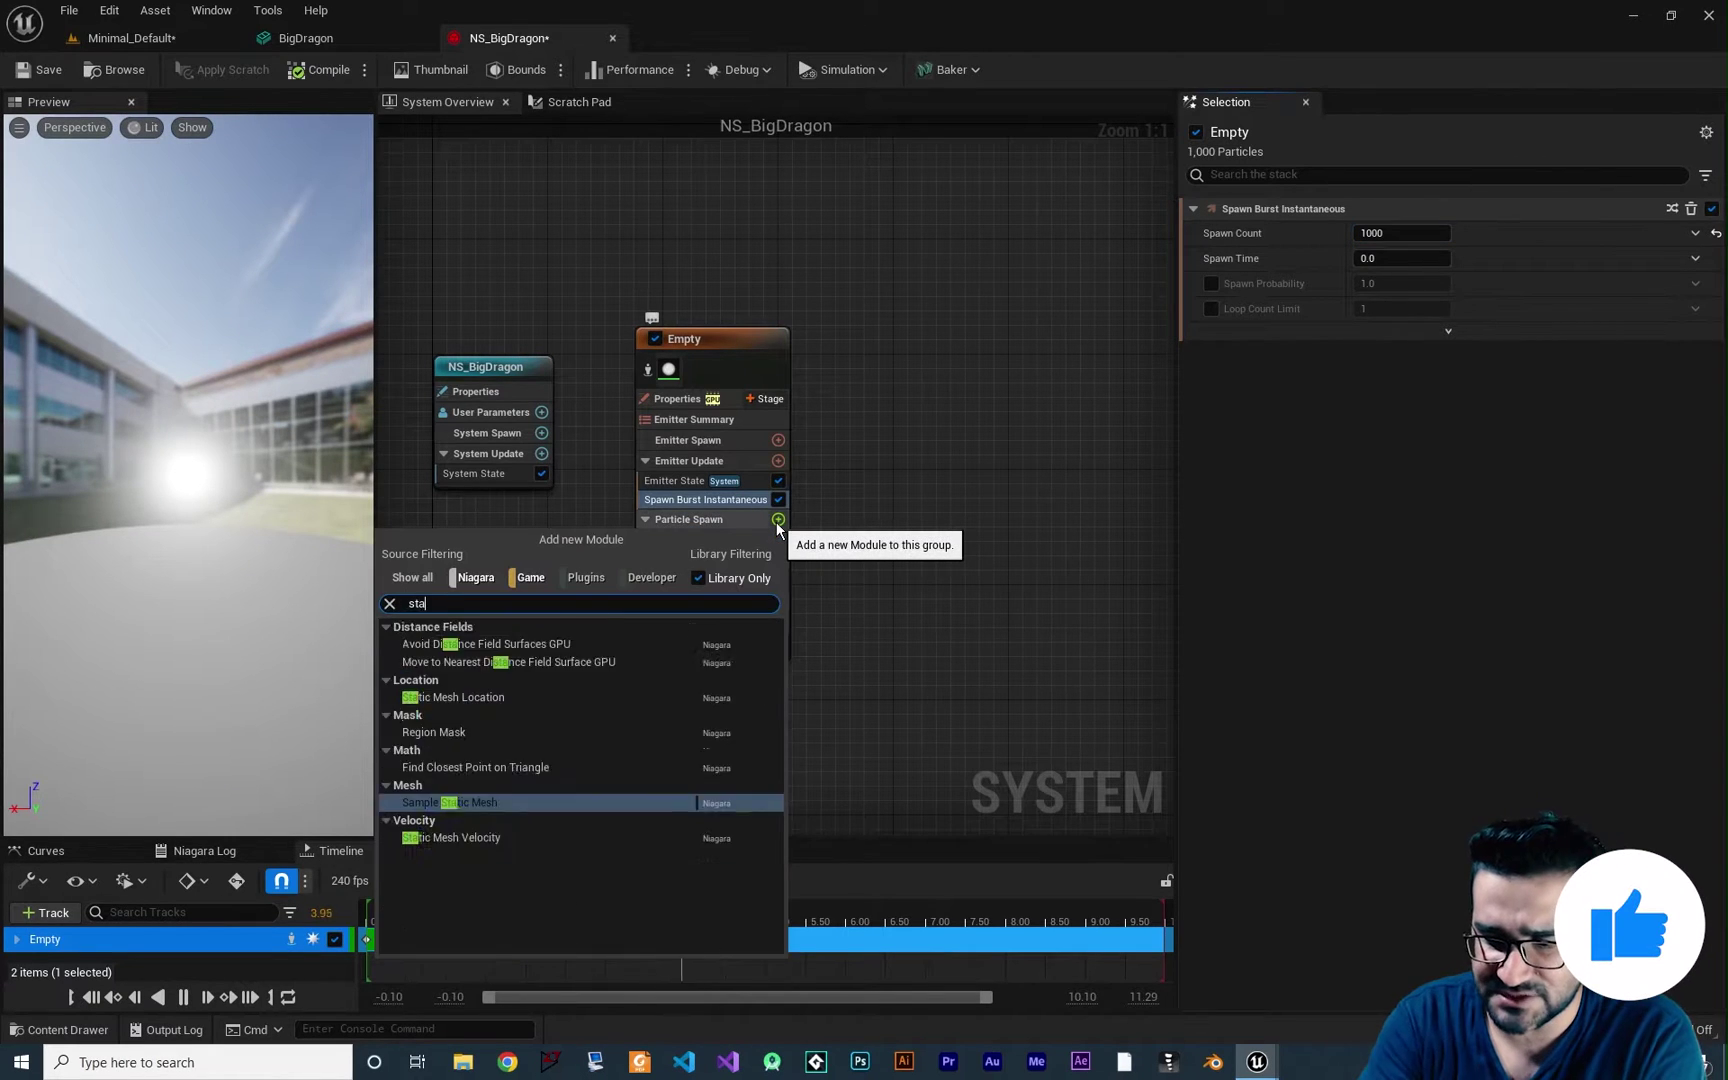
type("tic")
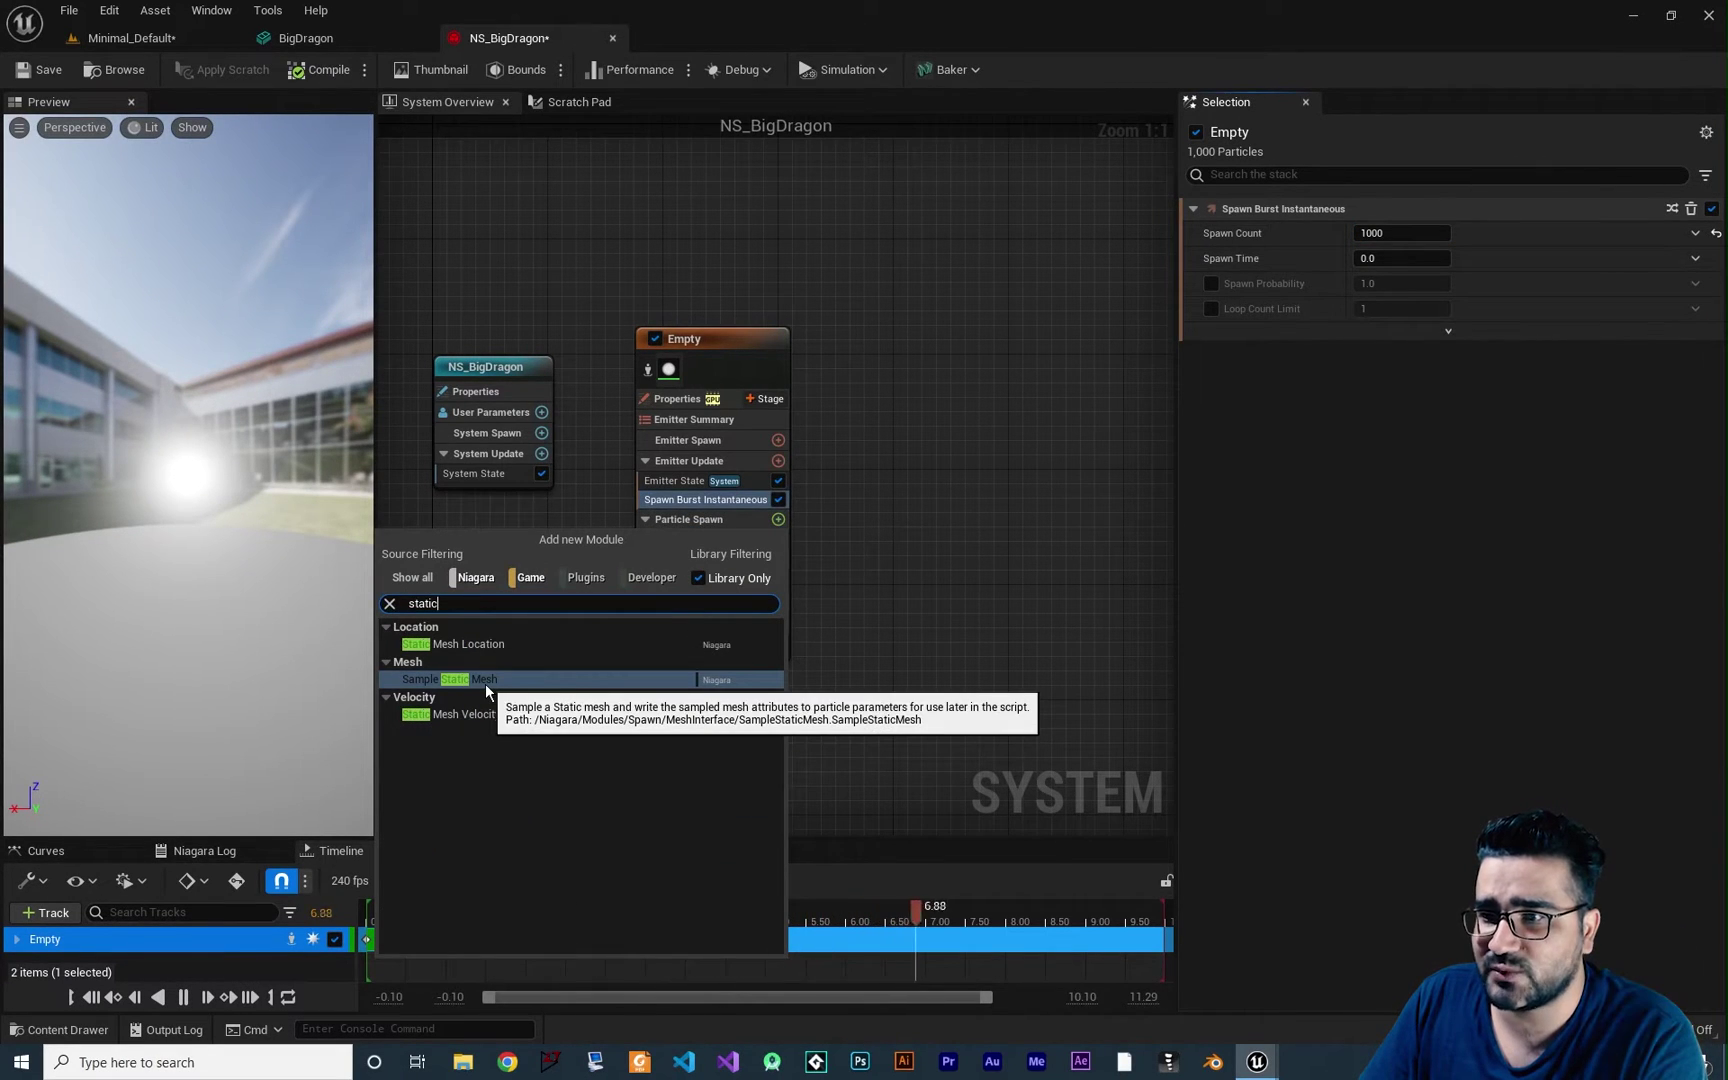
left_click(470, 643)
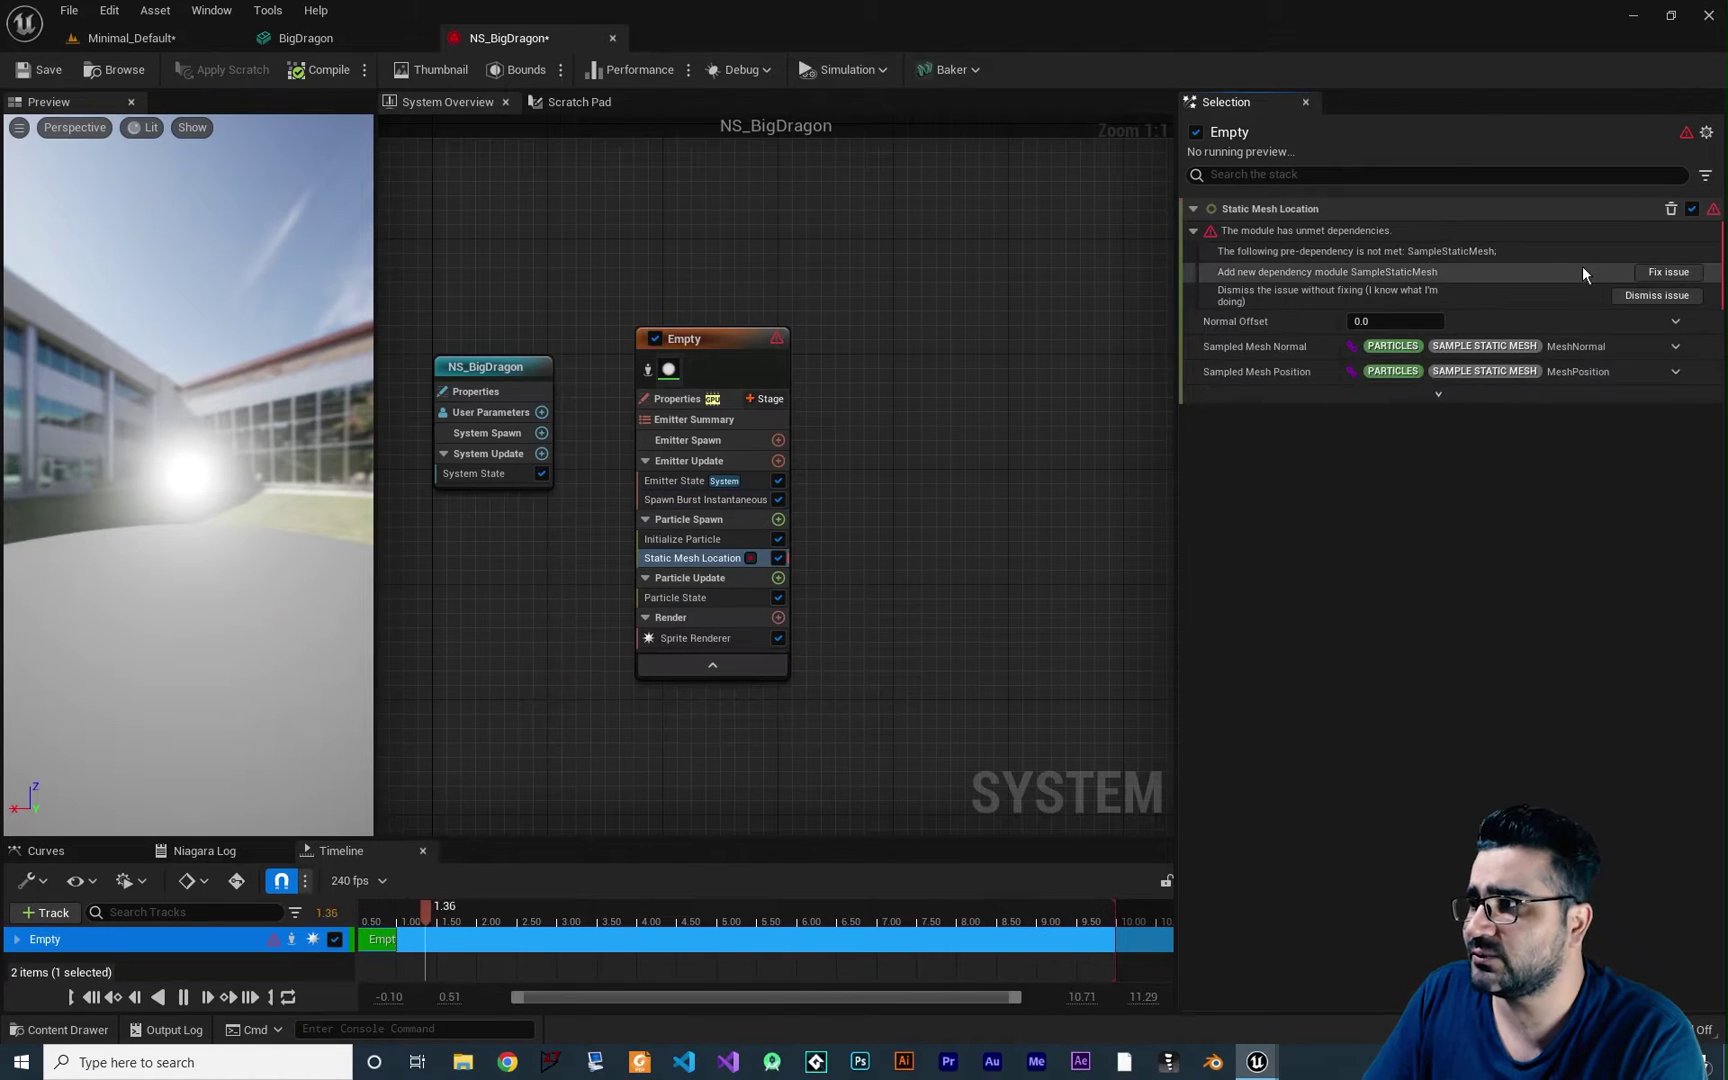
left_click(1668, 272)
left_click(690, 540)
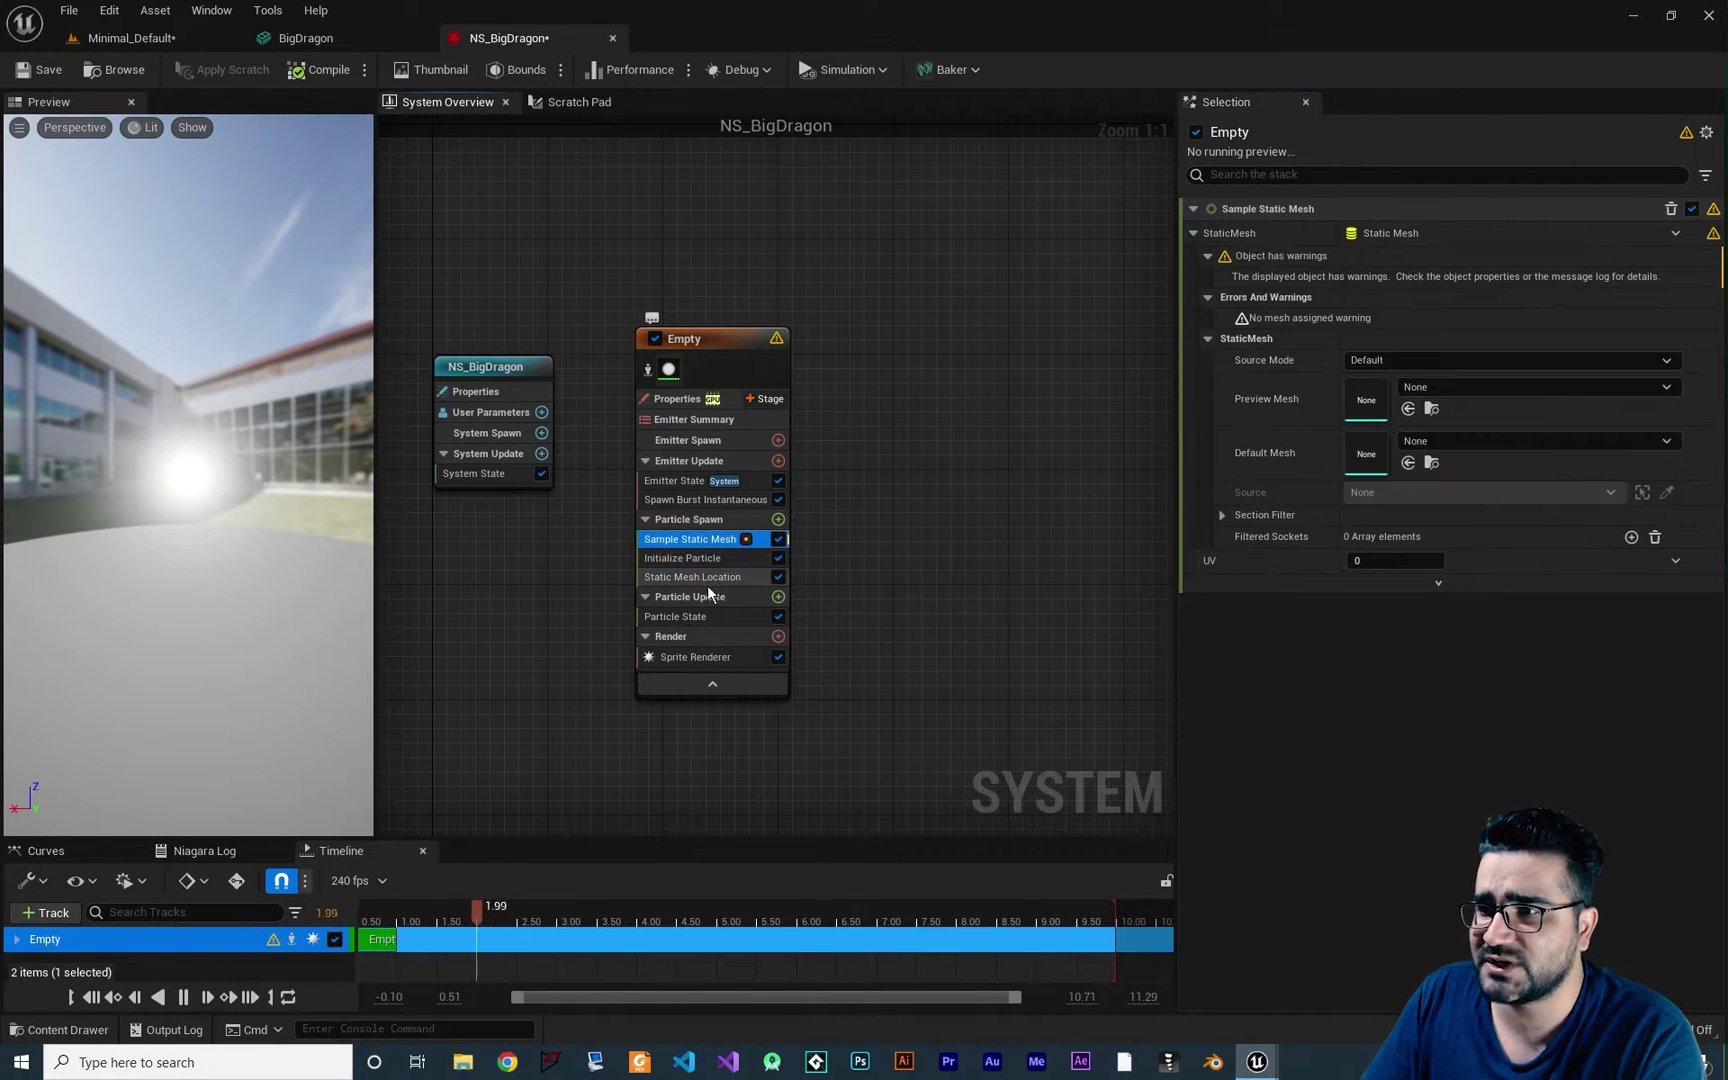
left_click(707, 582)
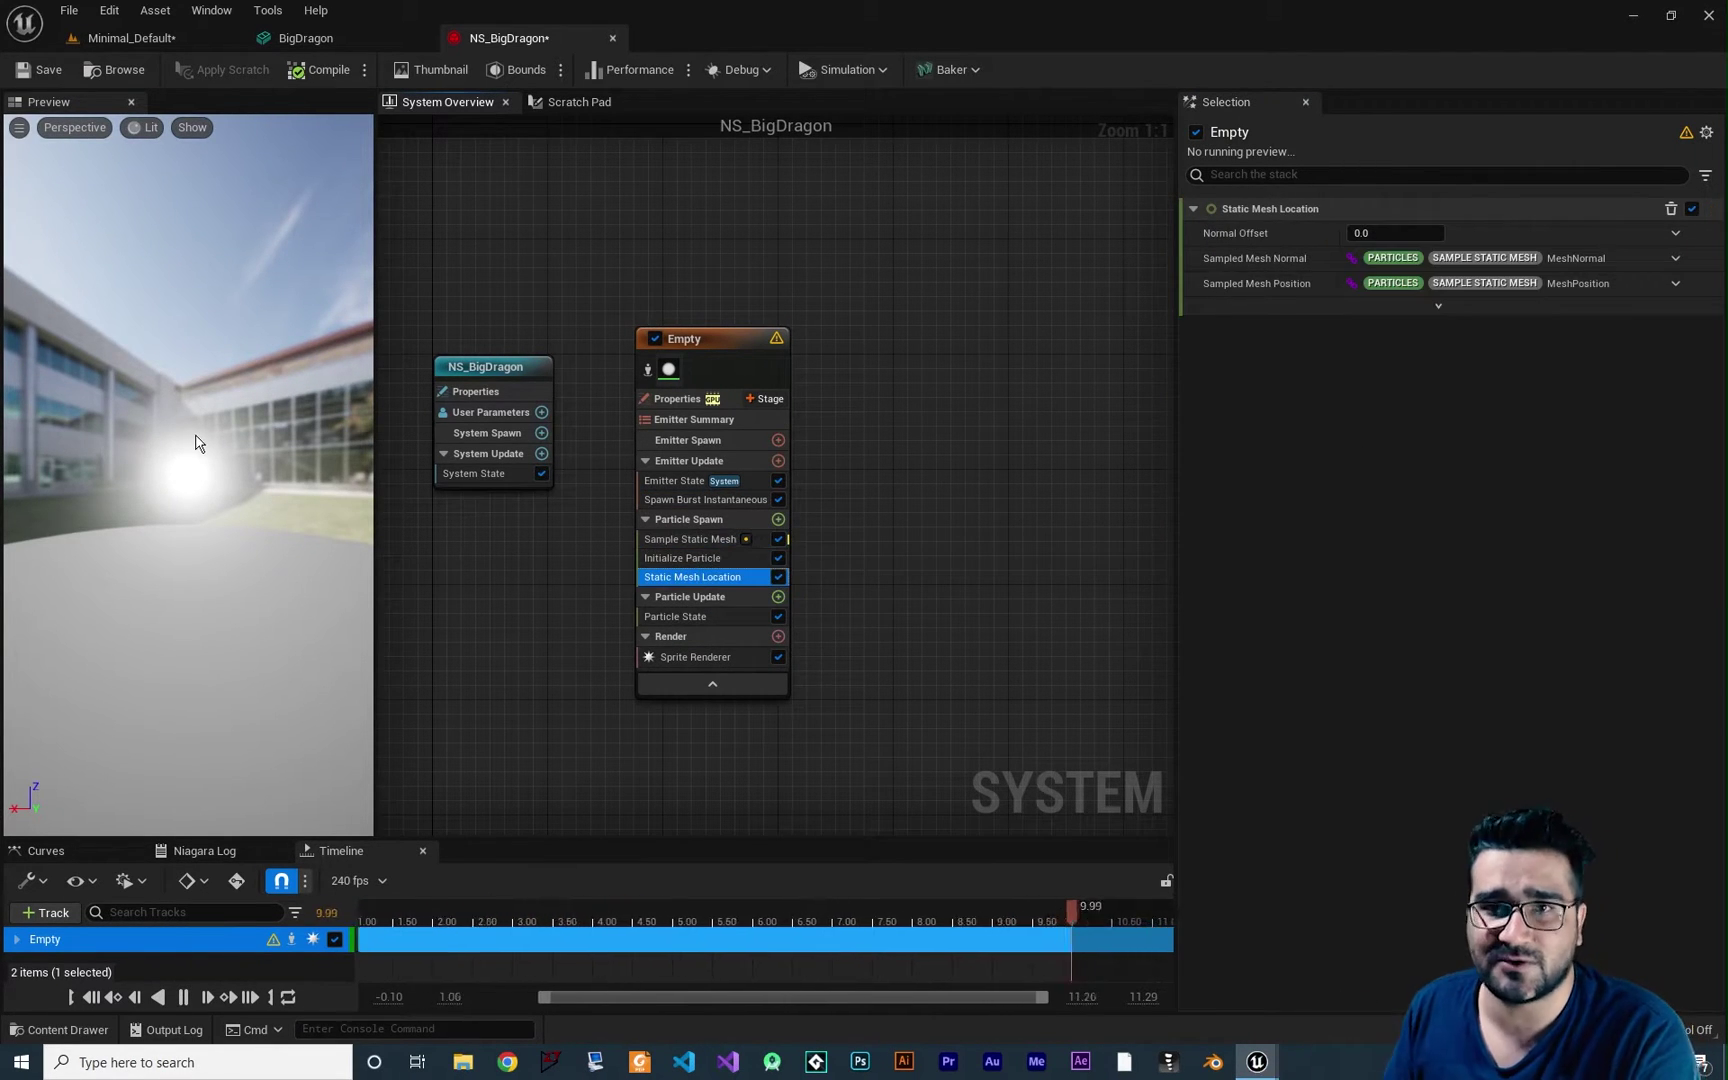
Assign the BigDragon mesh as both Preview Mesh and Default Mesh in the Sample Static Mesh module
left_click(678, 545)
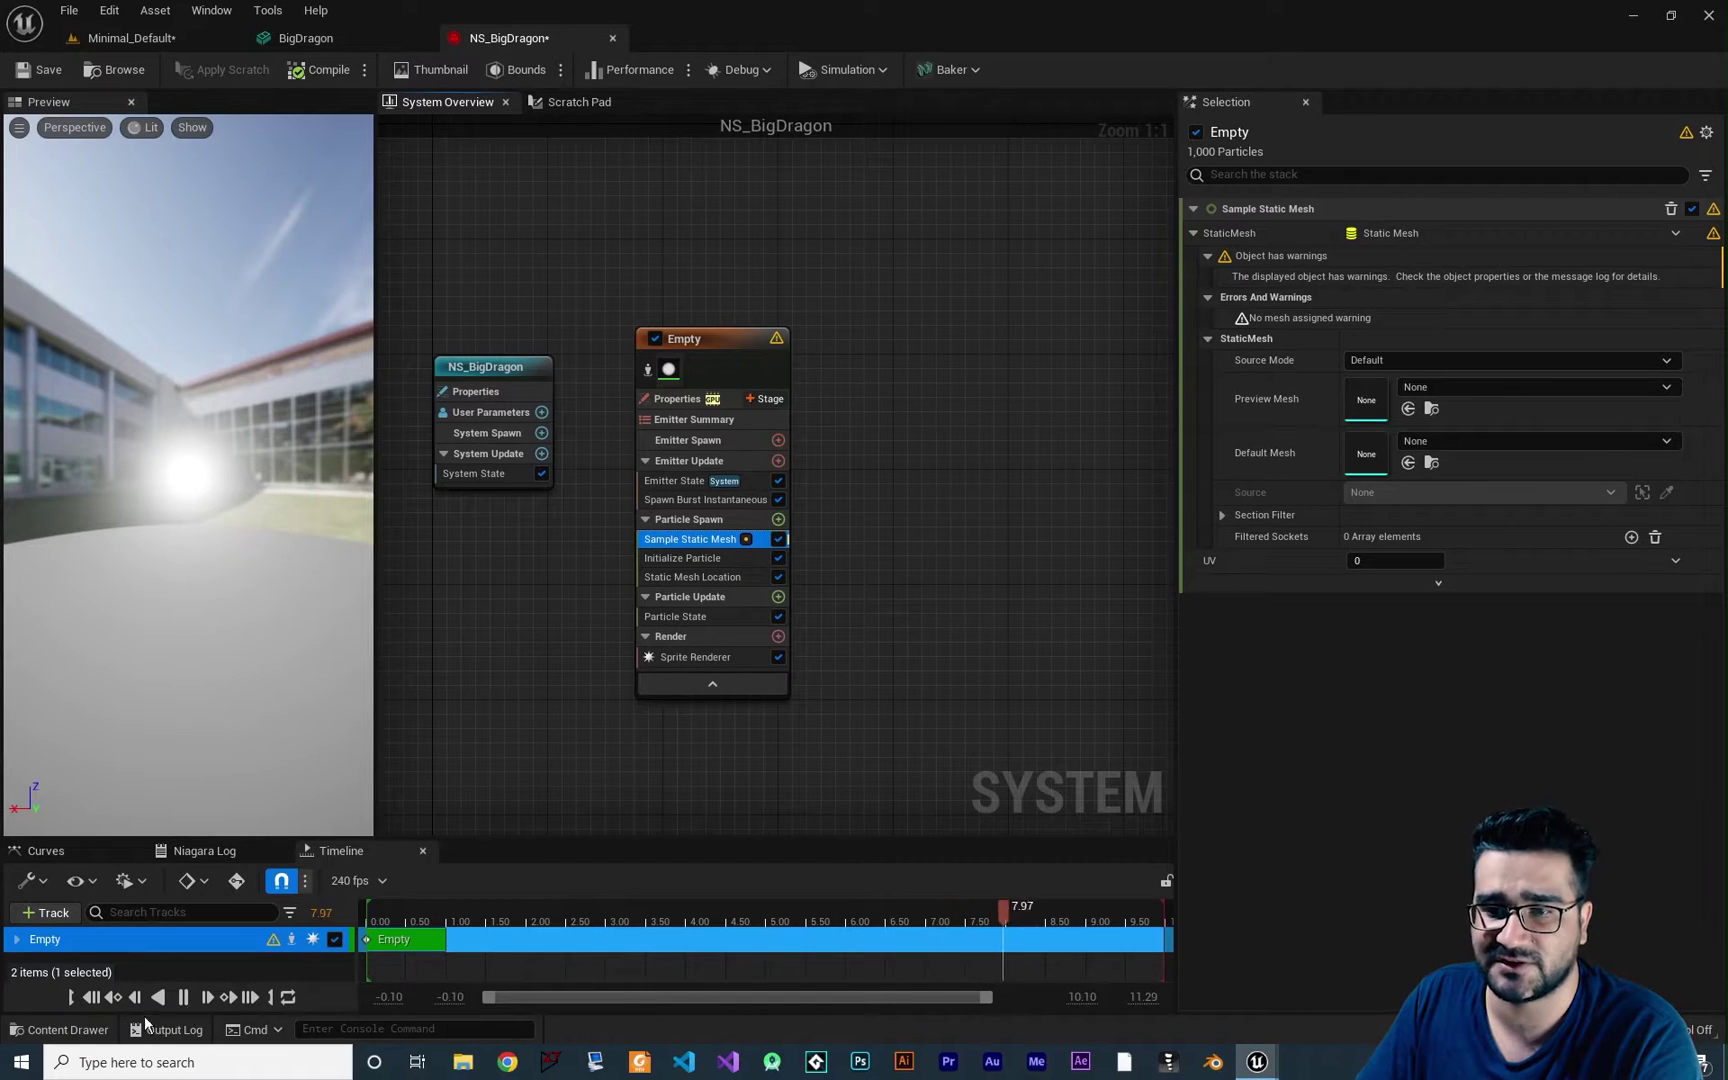
left_click(60, 1029)
left_click_drag(341, 790, 1400, 440)
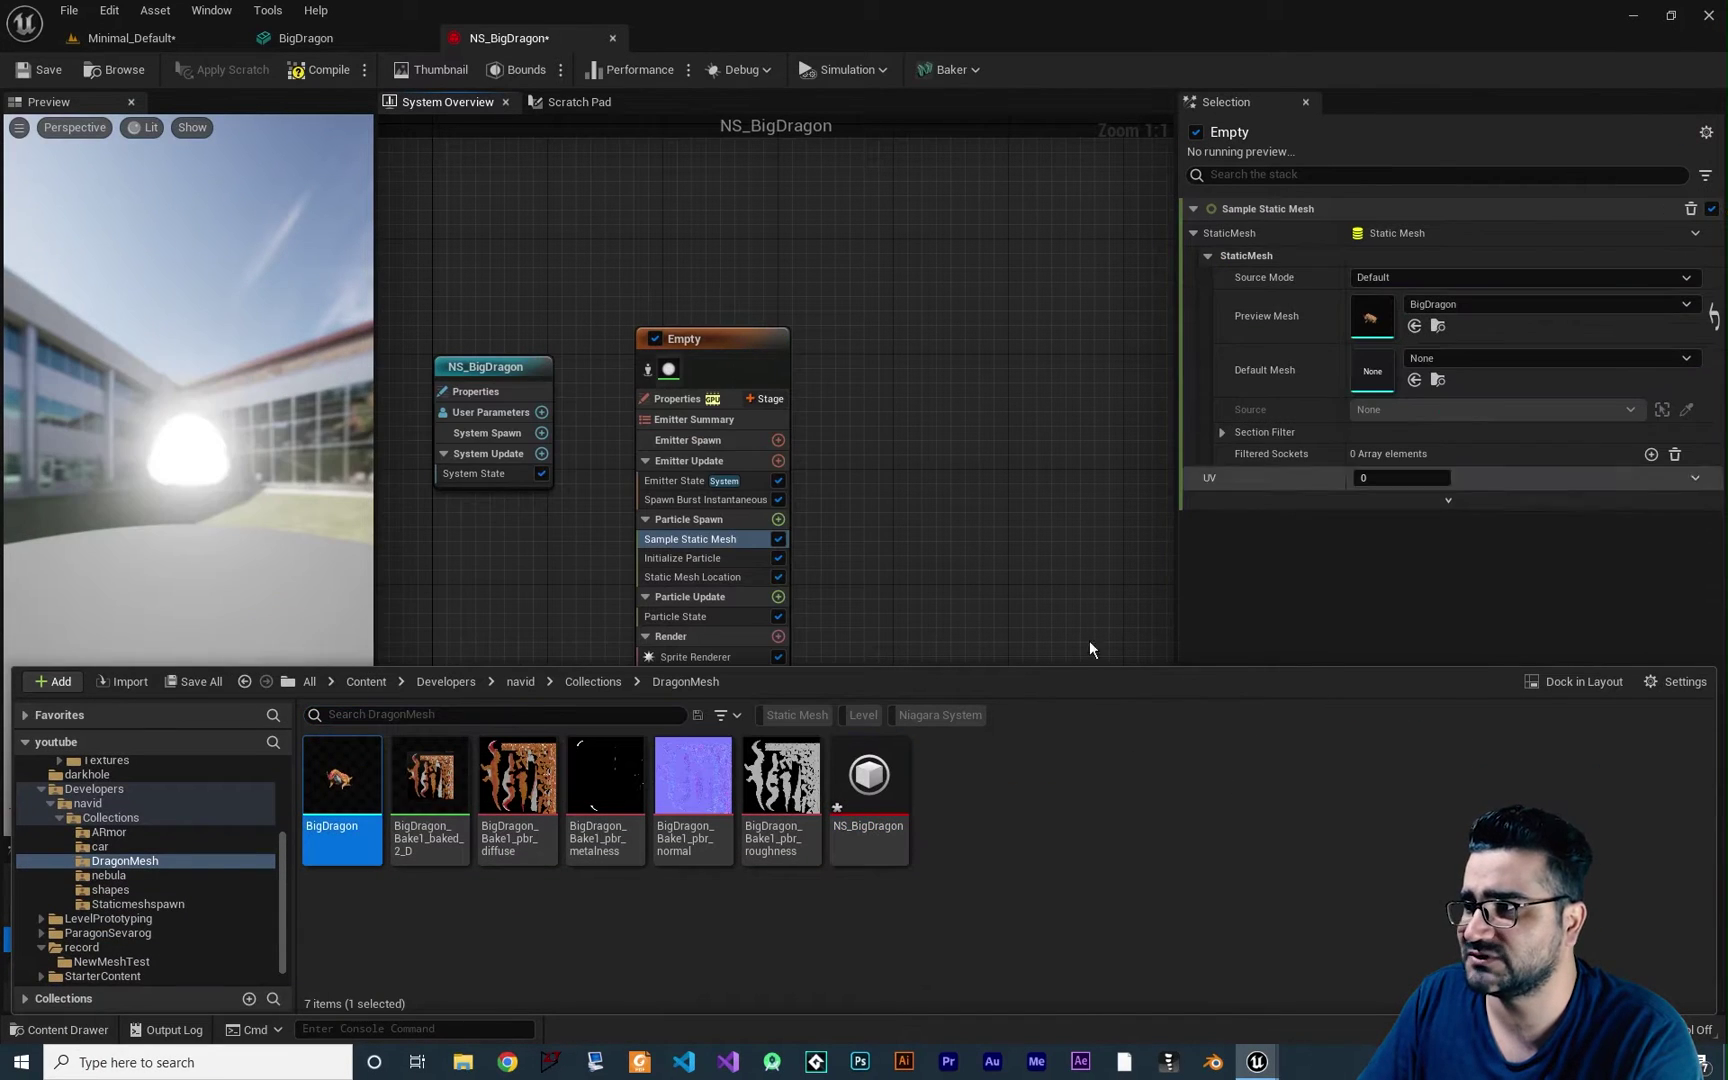
left_click_drag(341, 790, 1400, 372)
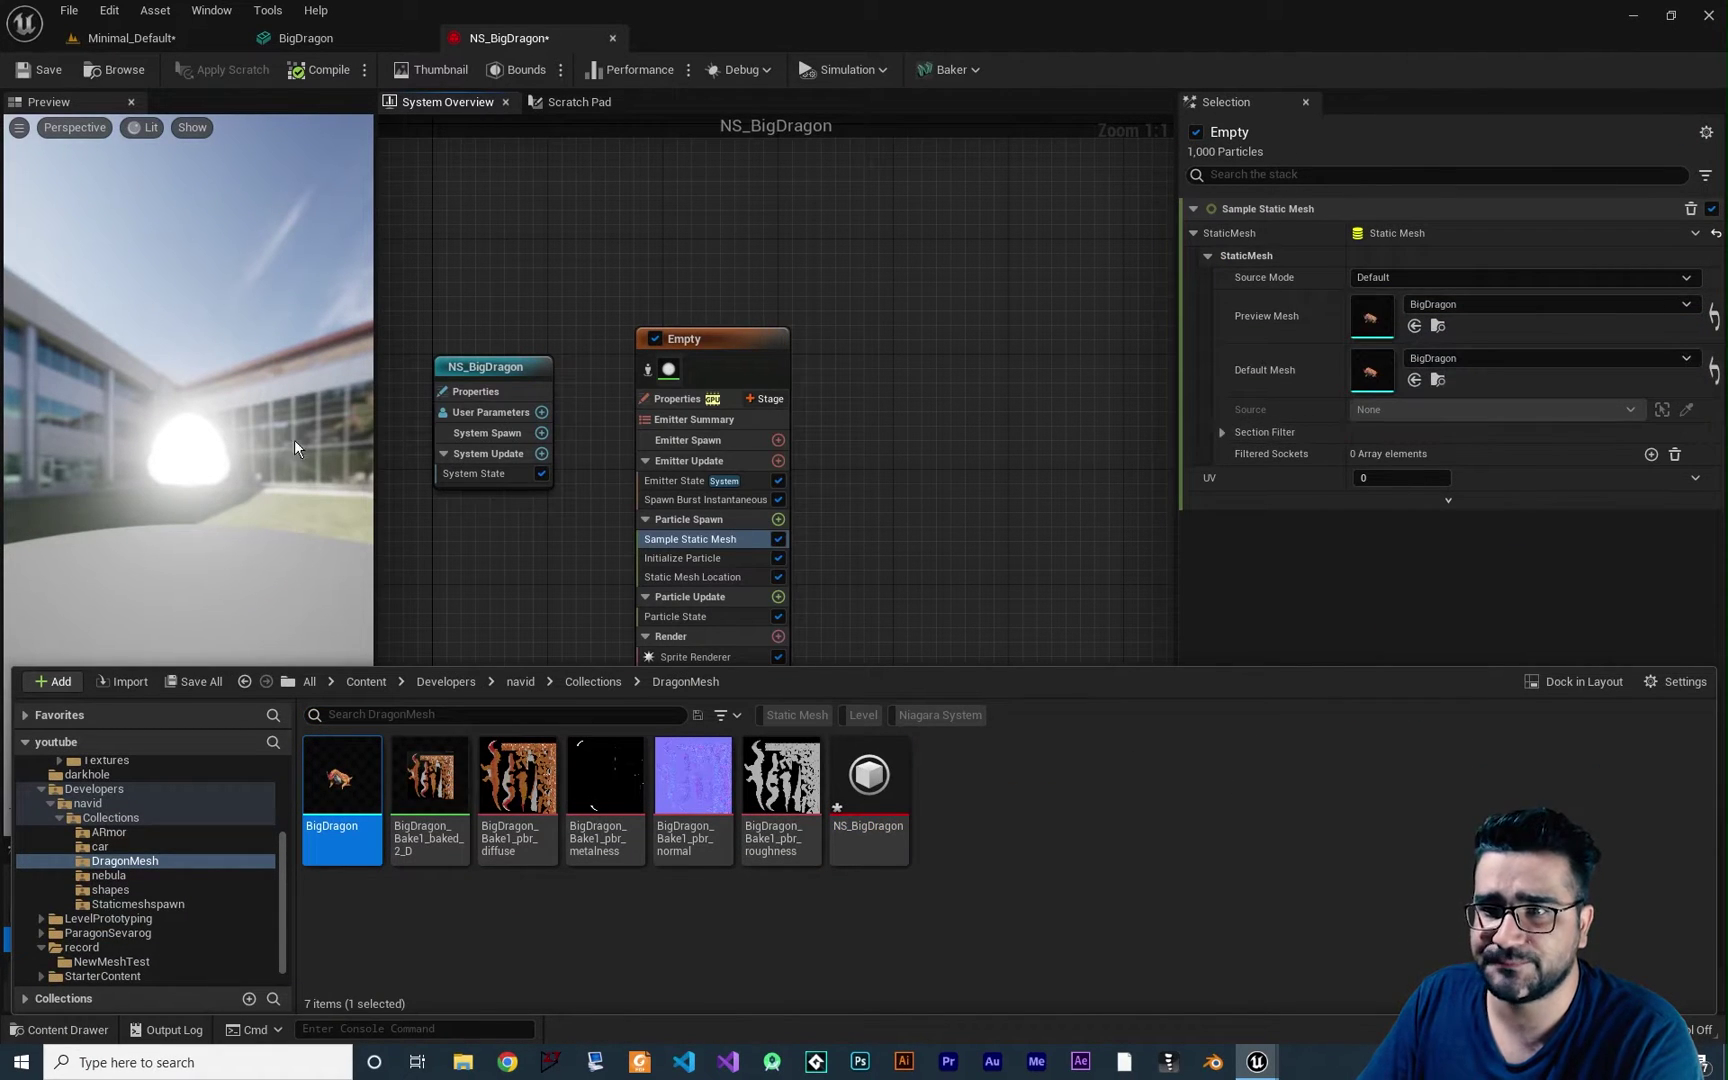
Set the Initialize Particle module's Sprite Size Mode to Uniform with a Uniform Sprite Size of 1.0
left_click(692, 558)
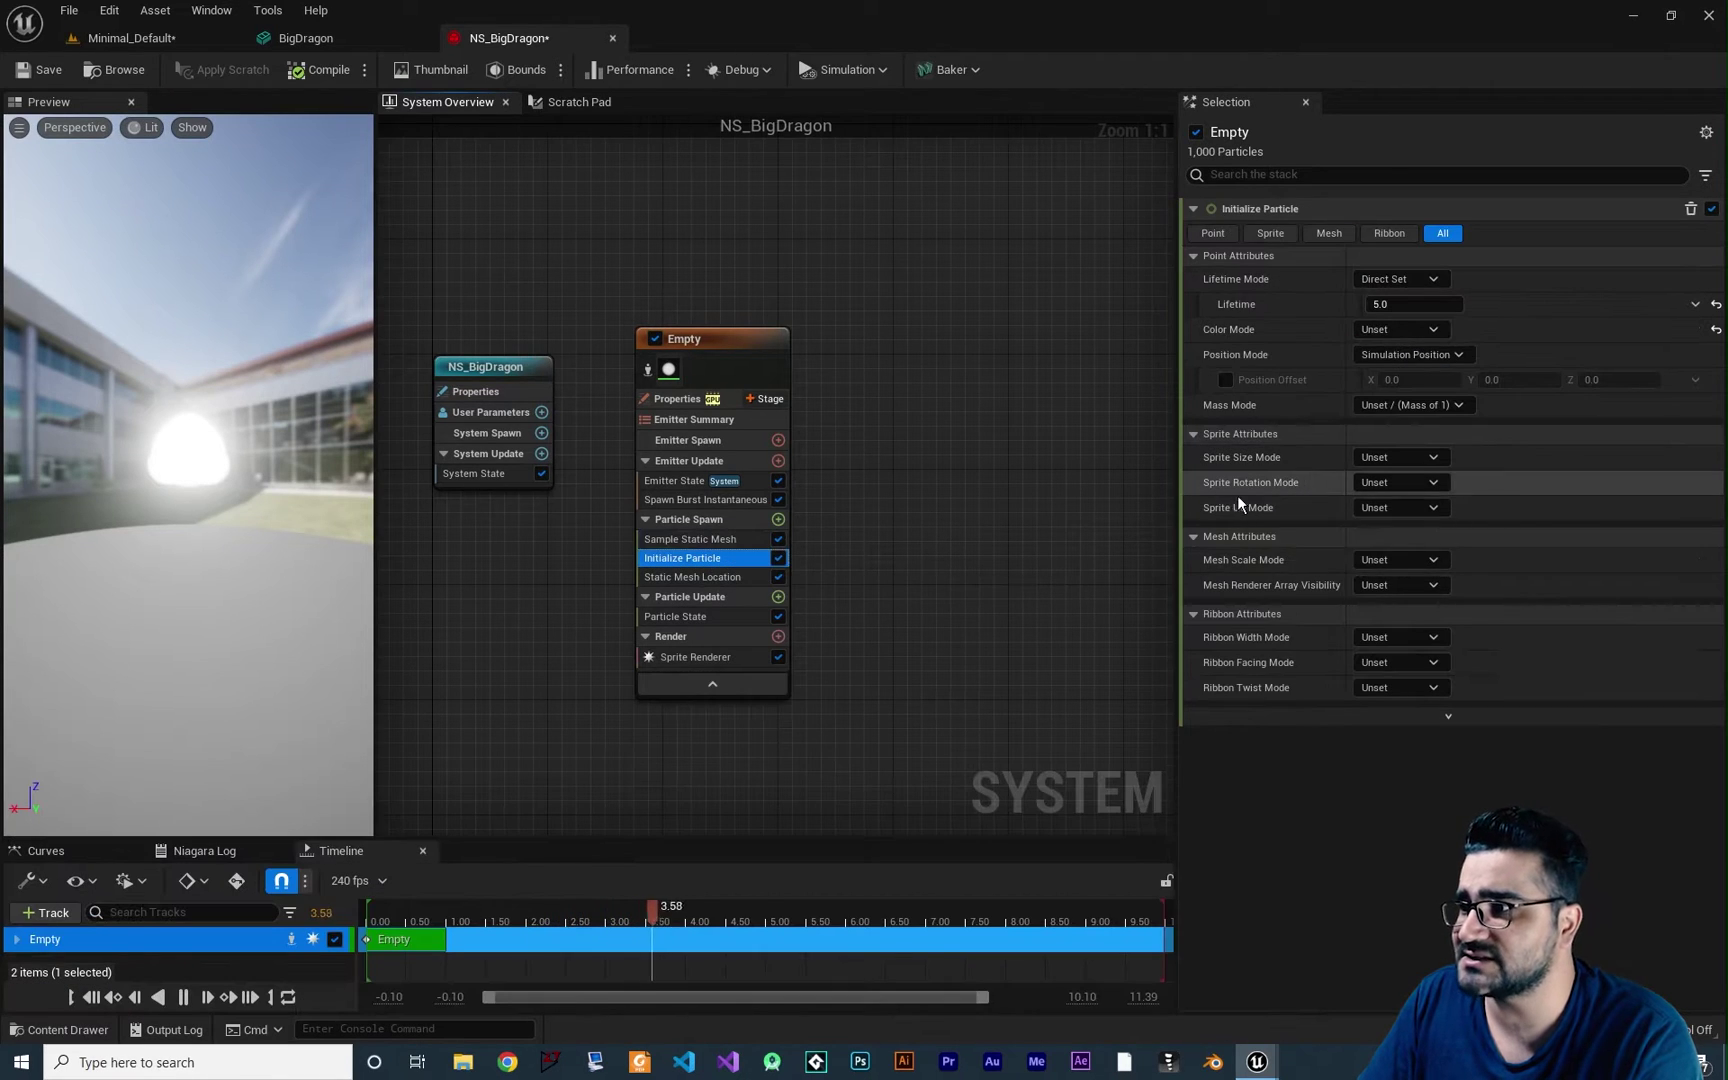
left_click(1395, 457)
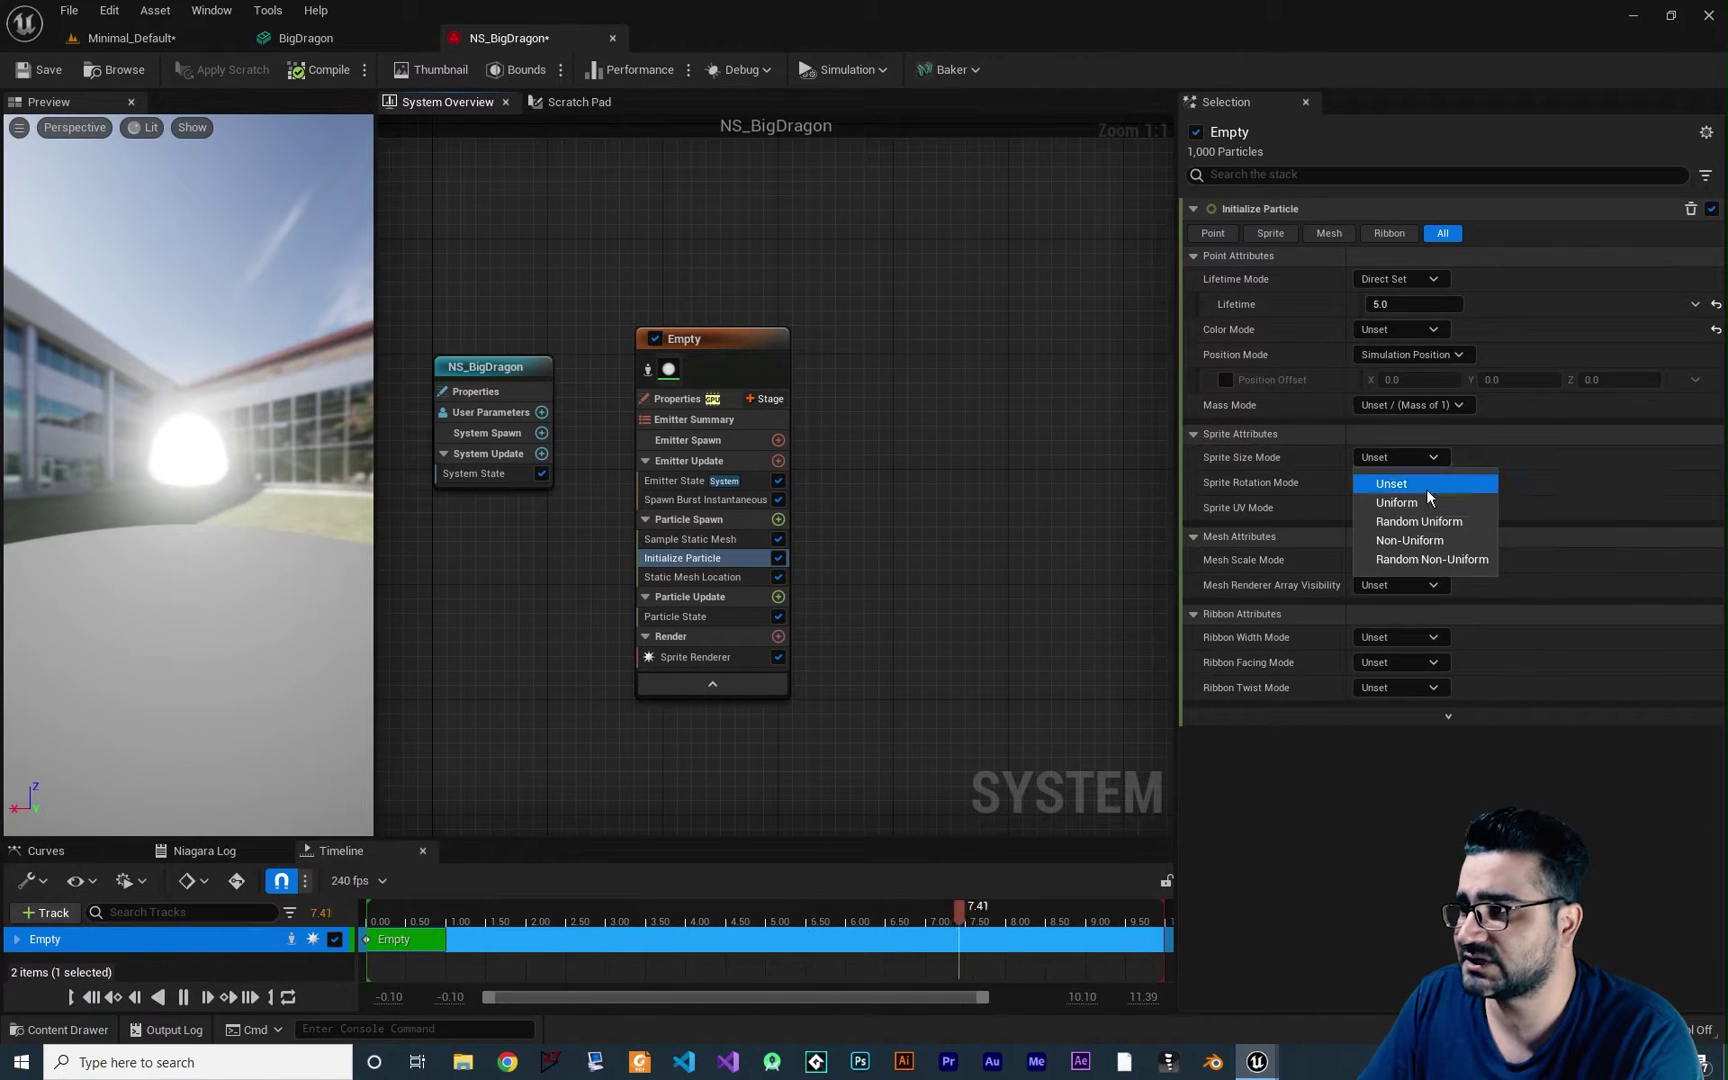
left_click(1430, 502)
left_click(1413, 482)
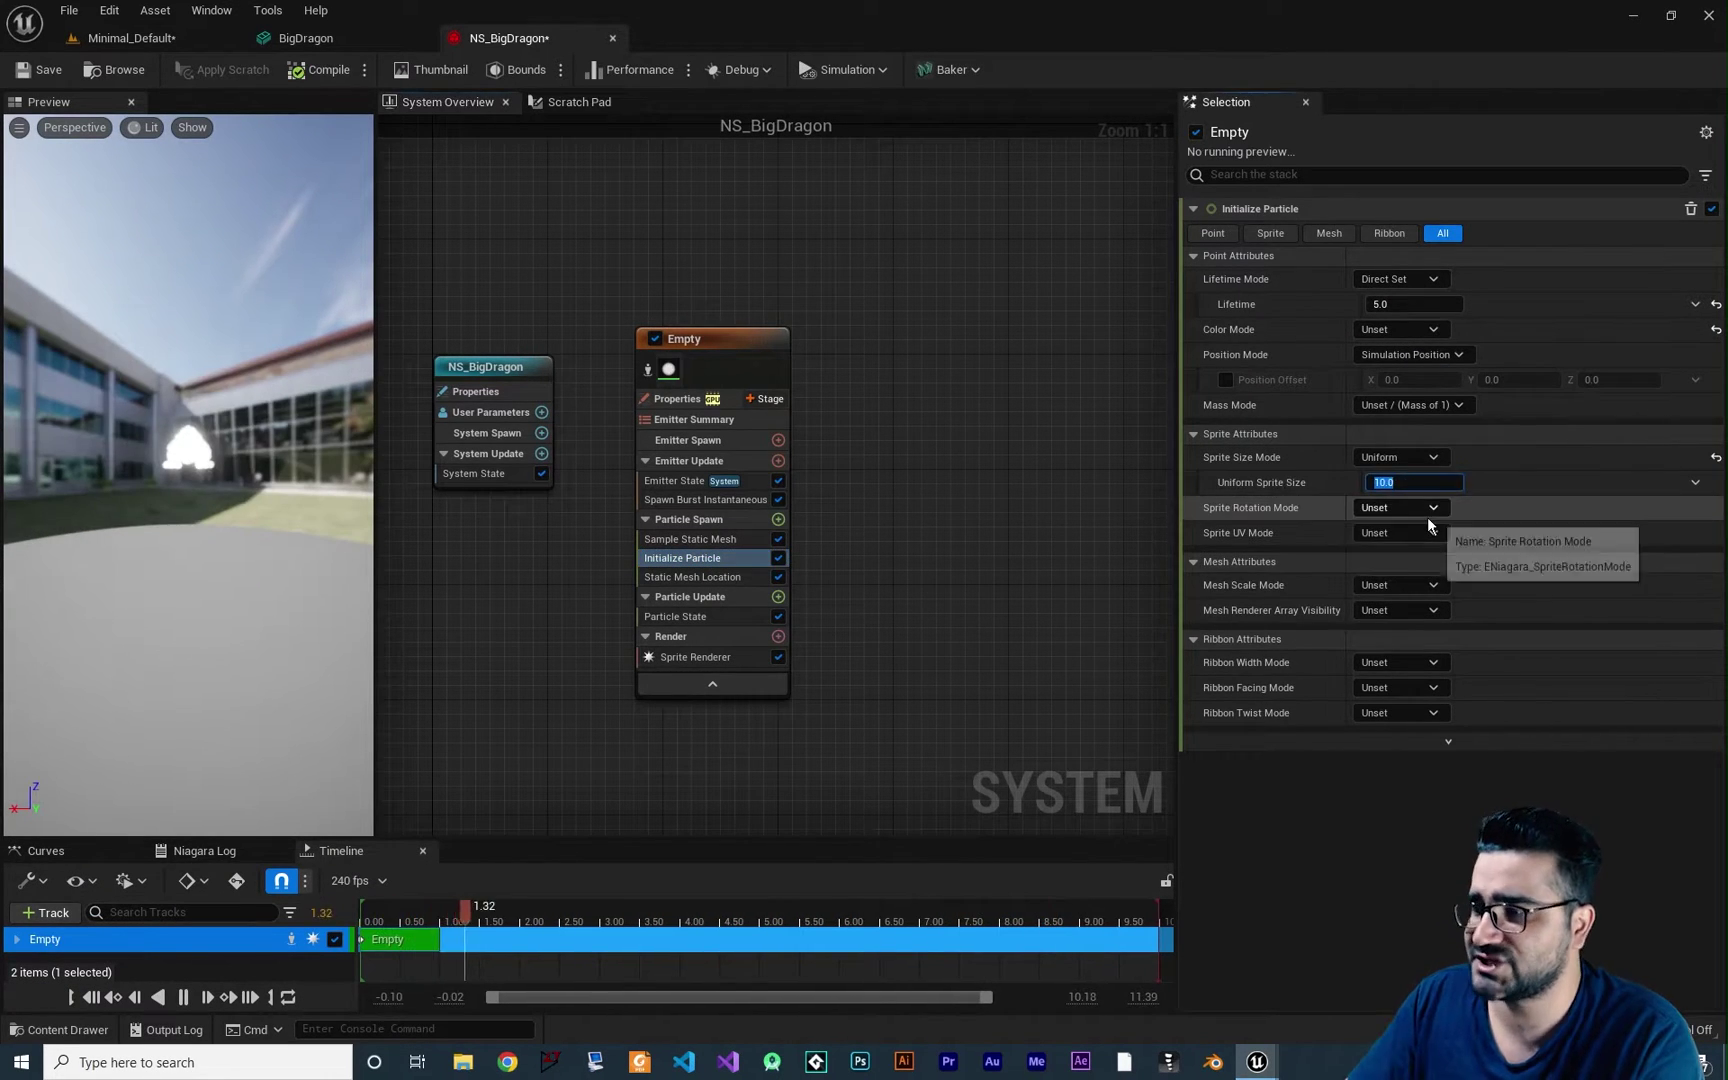
type("1")
key("Return")
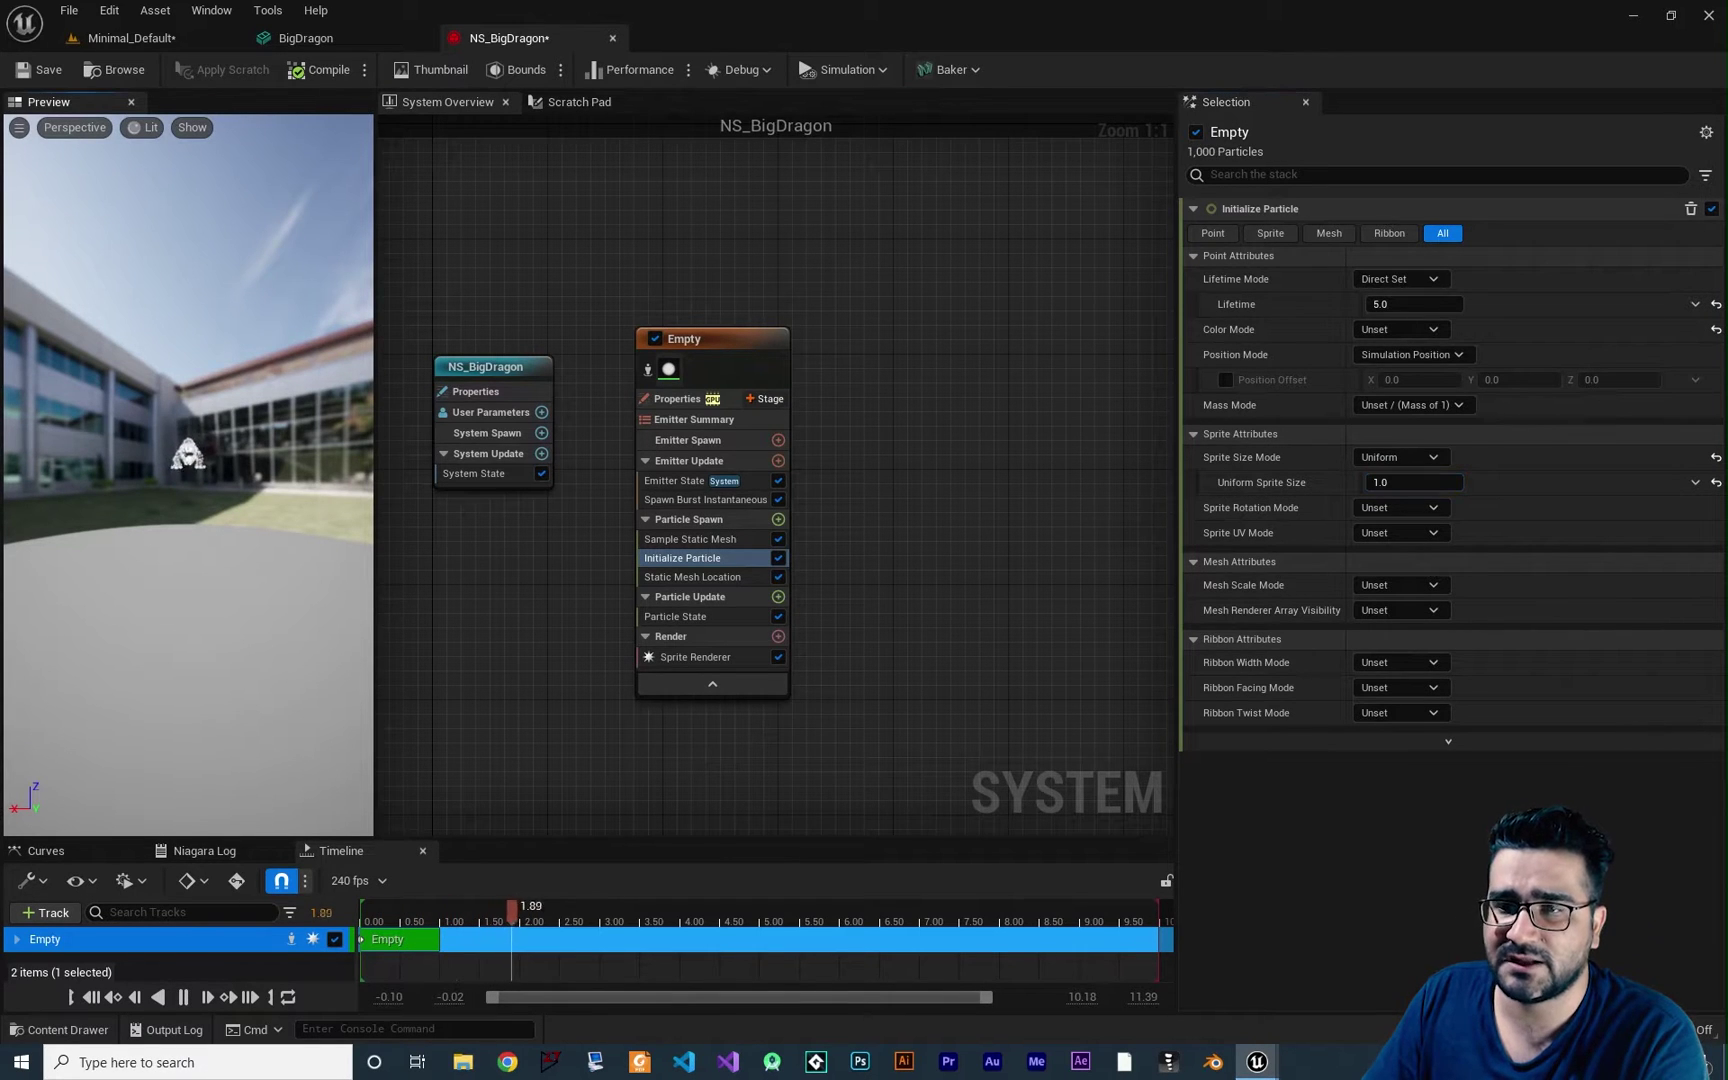
Set the Spawn Count of the Spawn Burst Instantaneous module to 10000 and check the particle dragon in the preview
left_click_drag(208, 400, 45, 444)
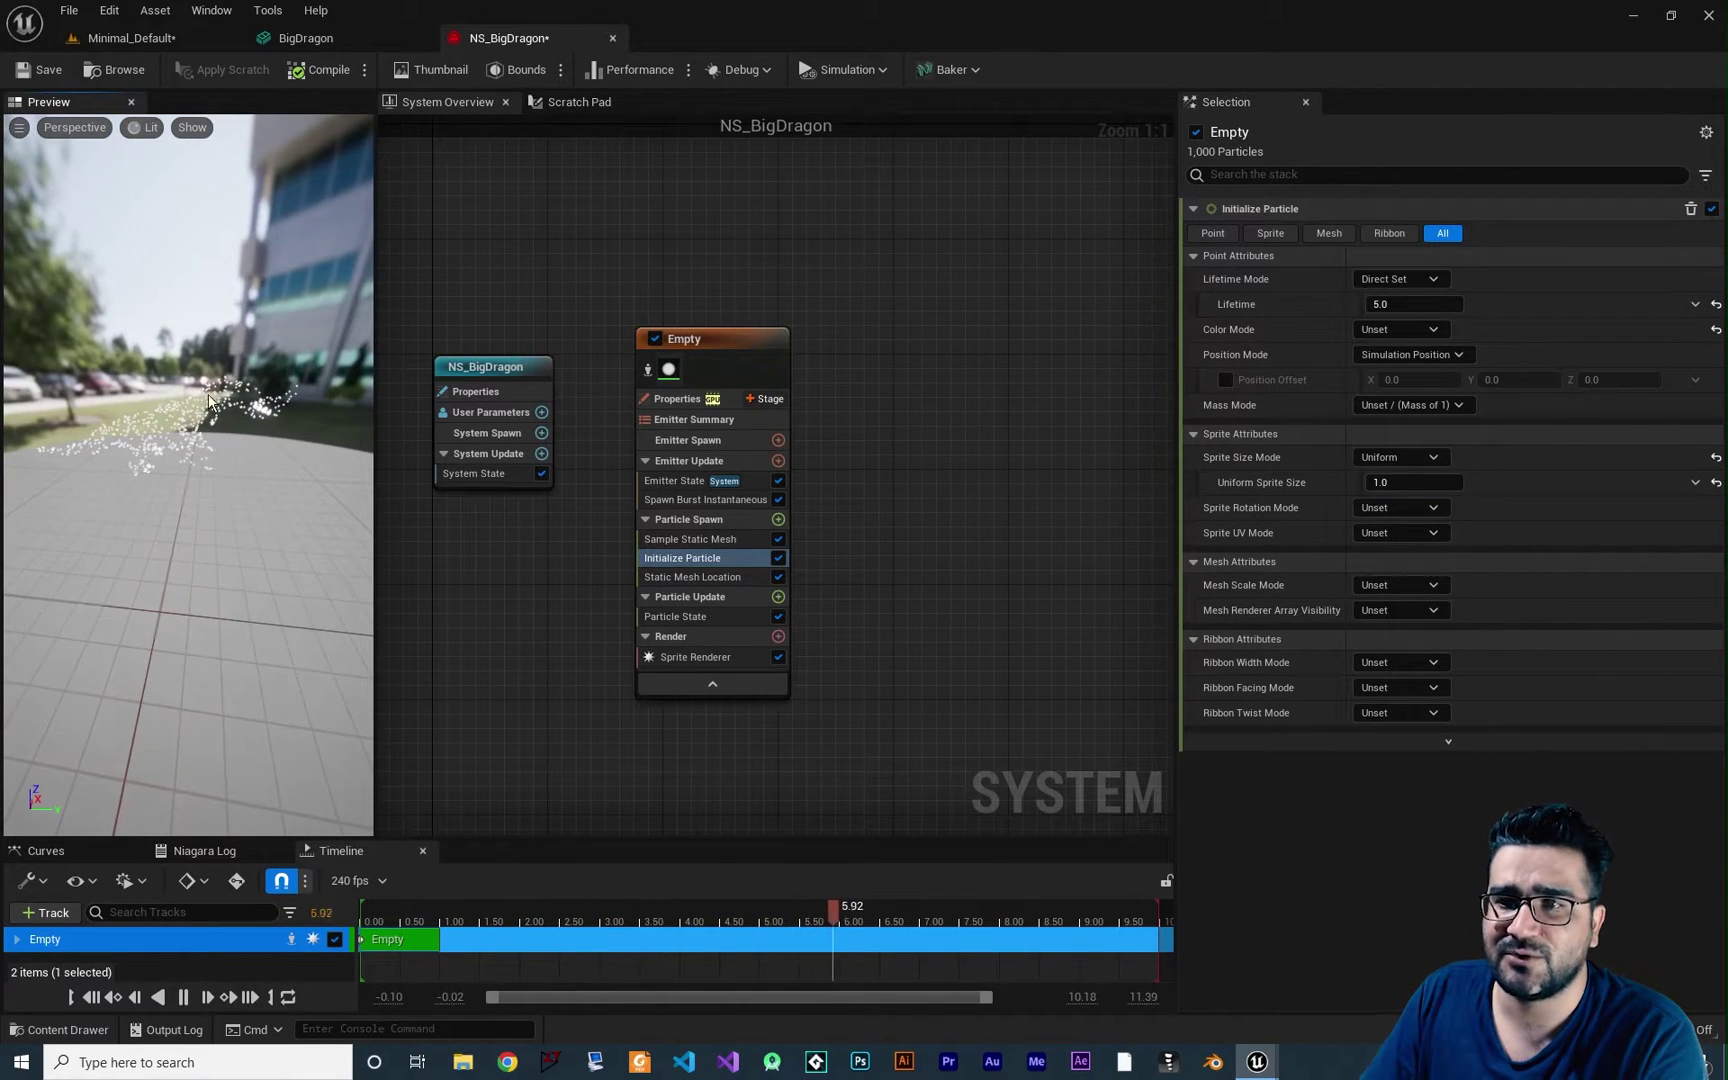
left_click(683, 499)
left_click(1405, 236)
type("10000")
key("Return")
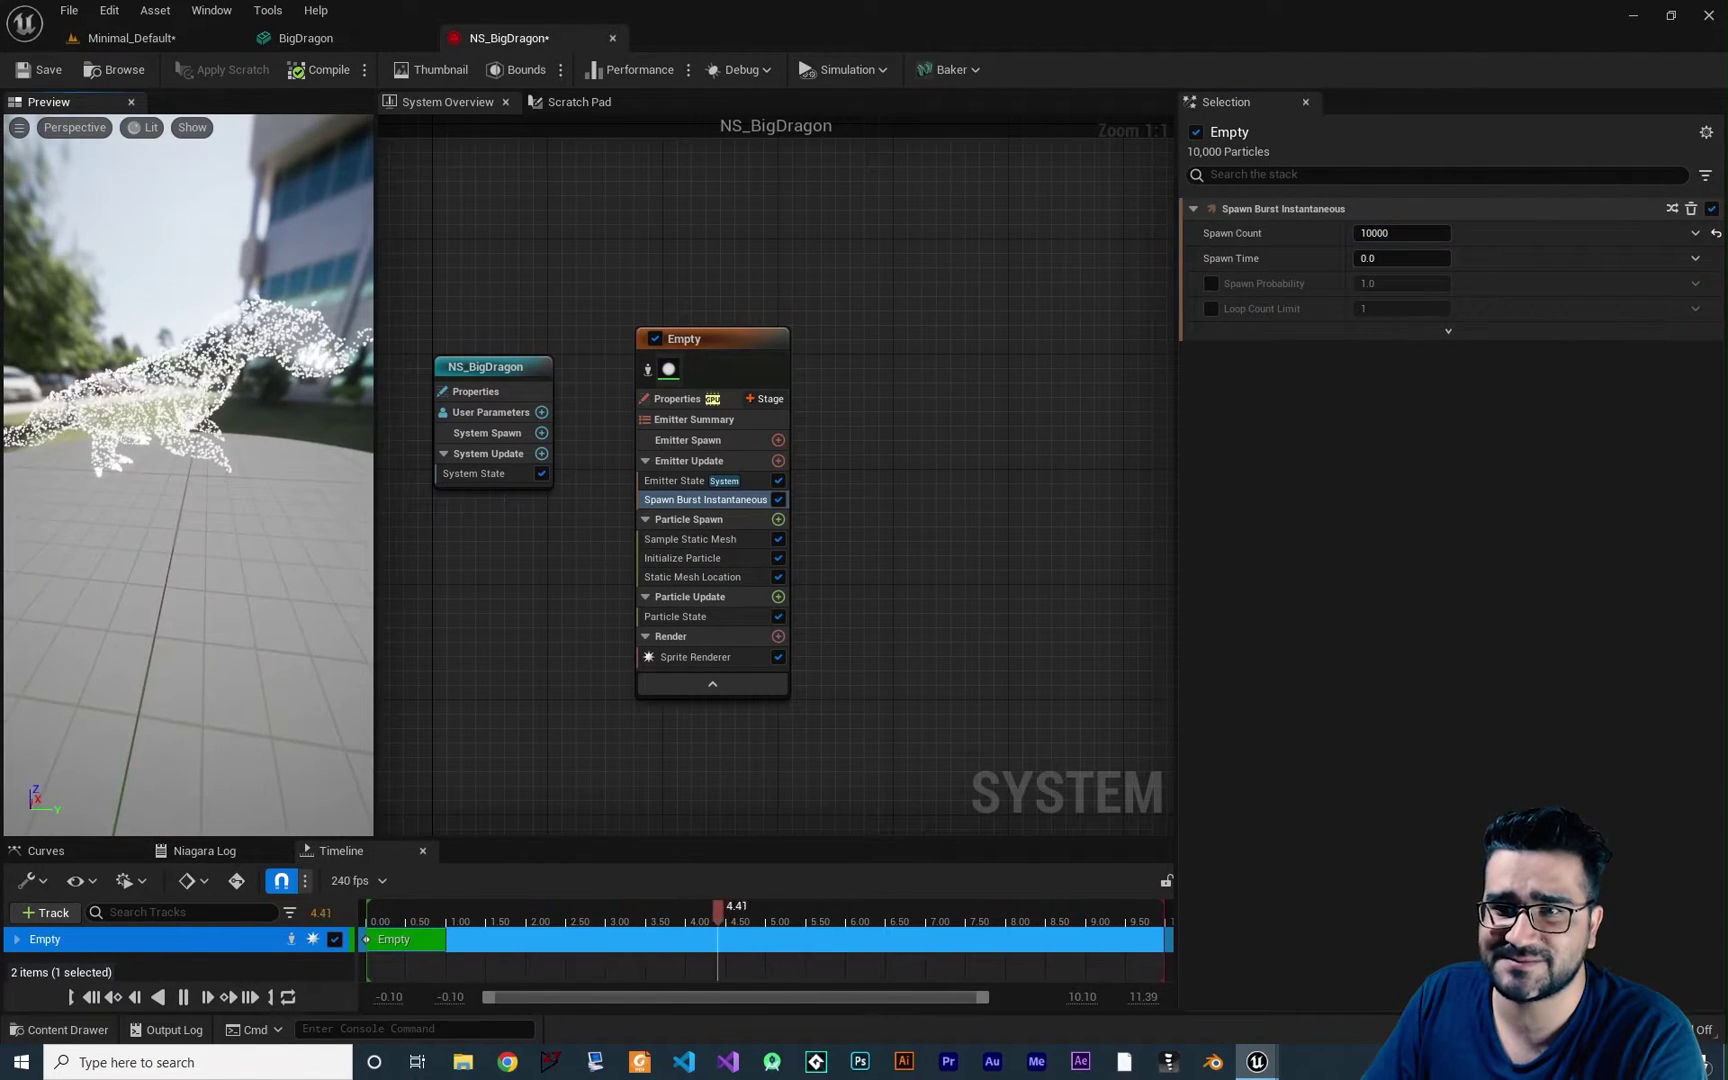
left_click_drag(195, 415, 75, 415)
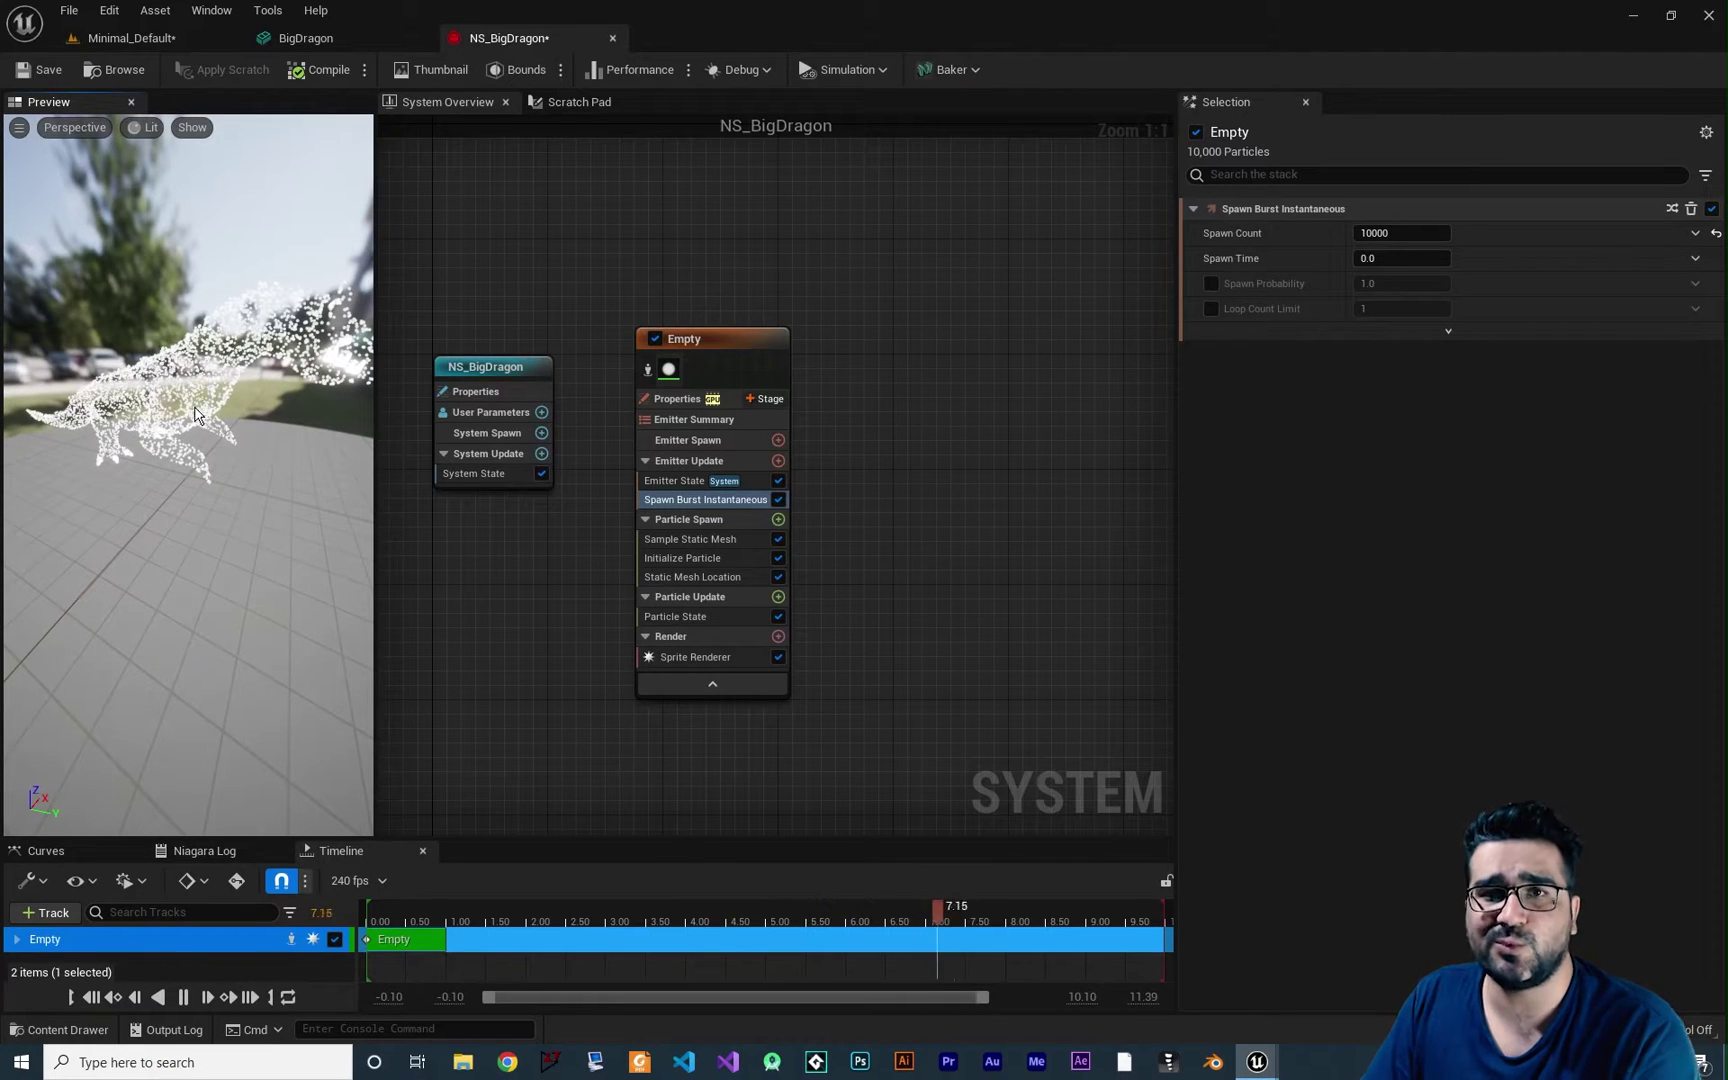
Delete the Sample Static Mesh and Static Mesh Location modules from Particle Spawn
left_click(687, 542)
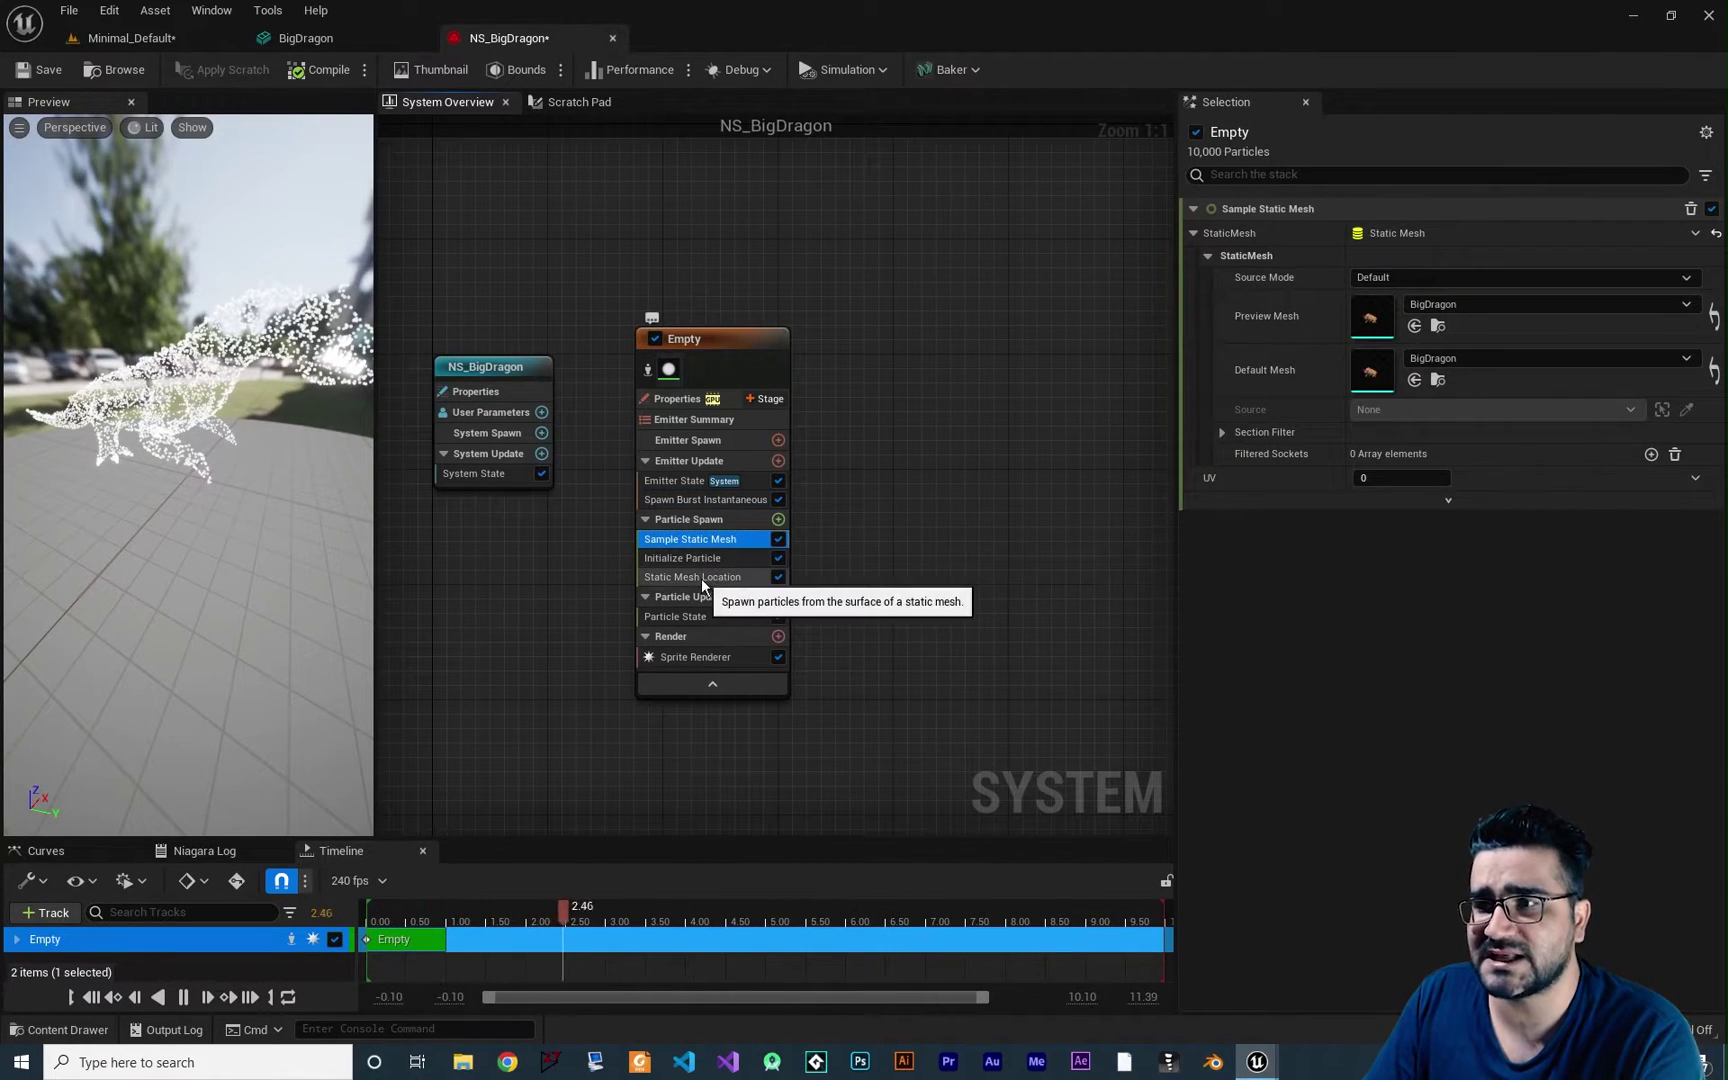
left_click(701, 578)
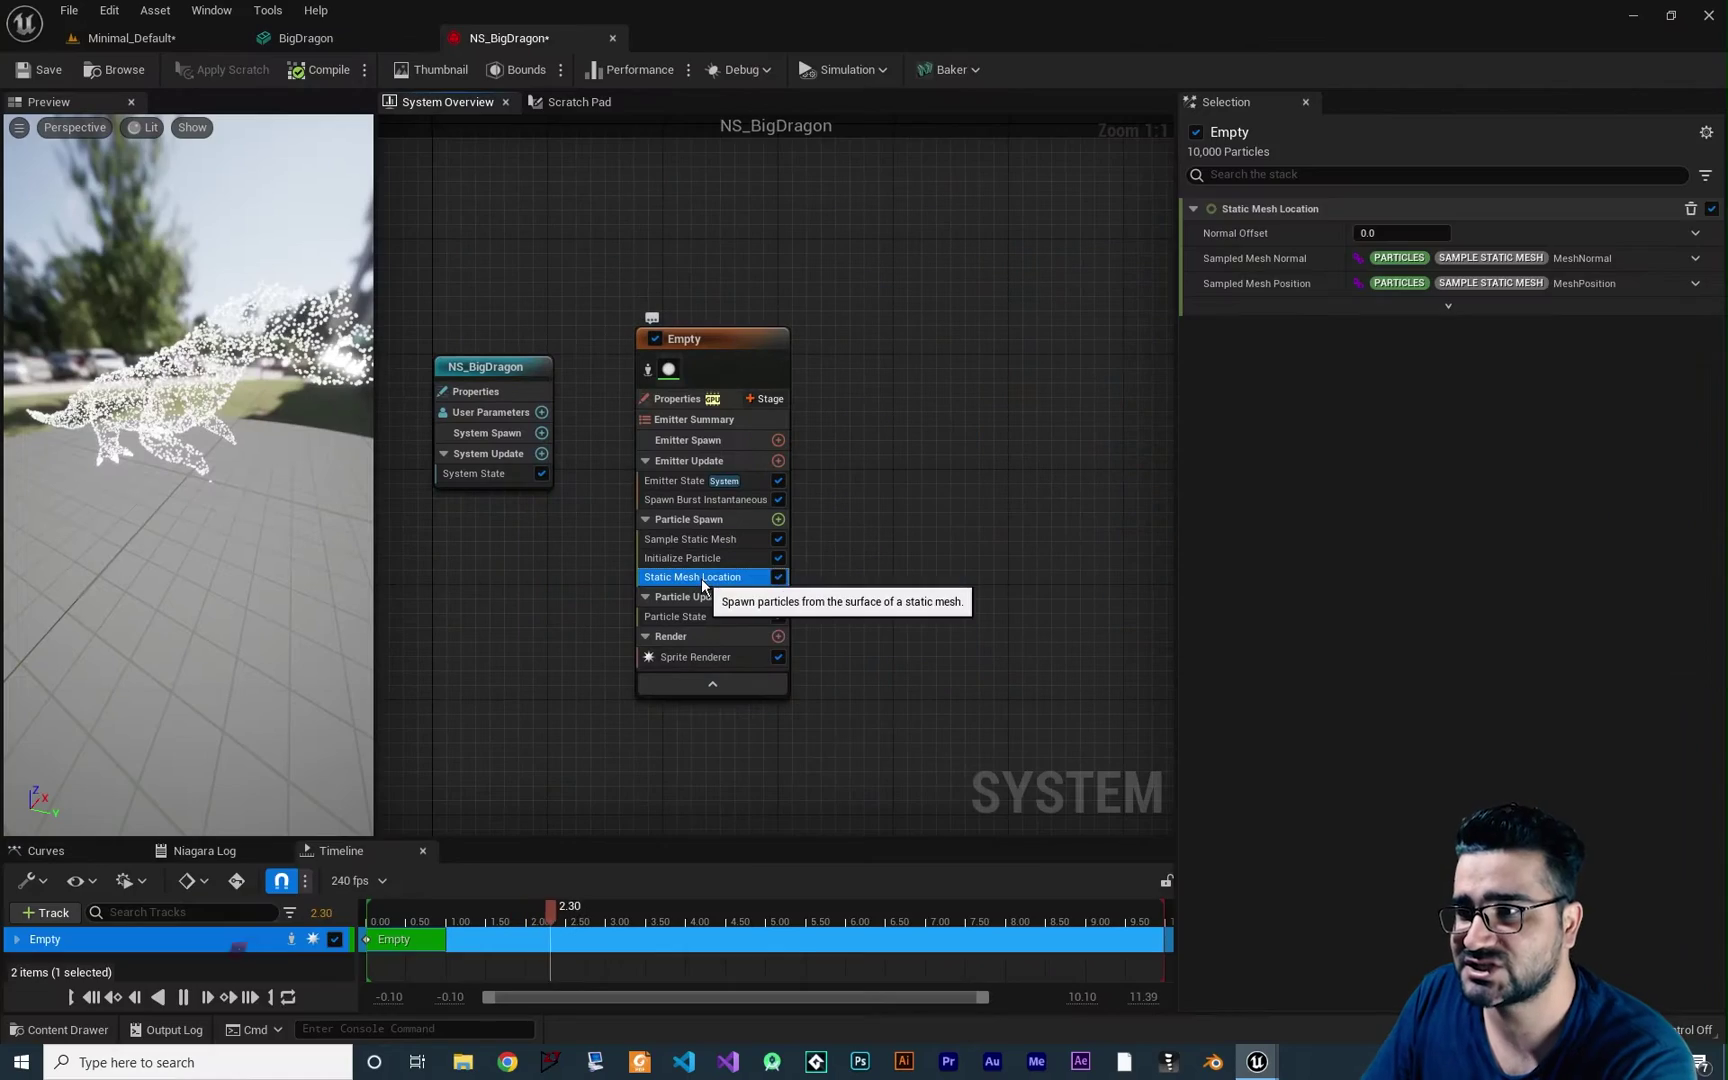
key("Delete")
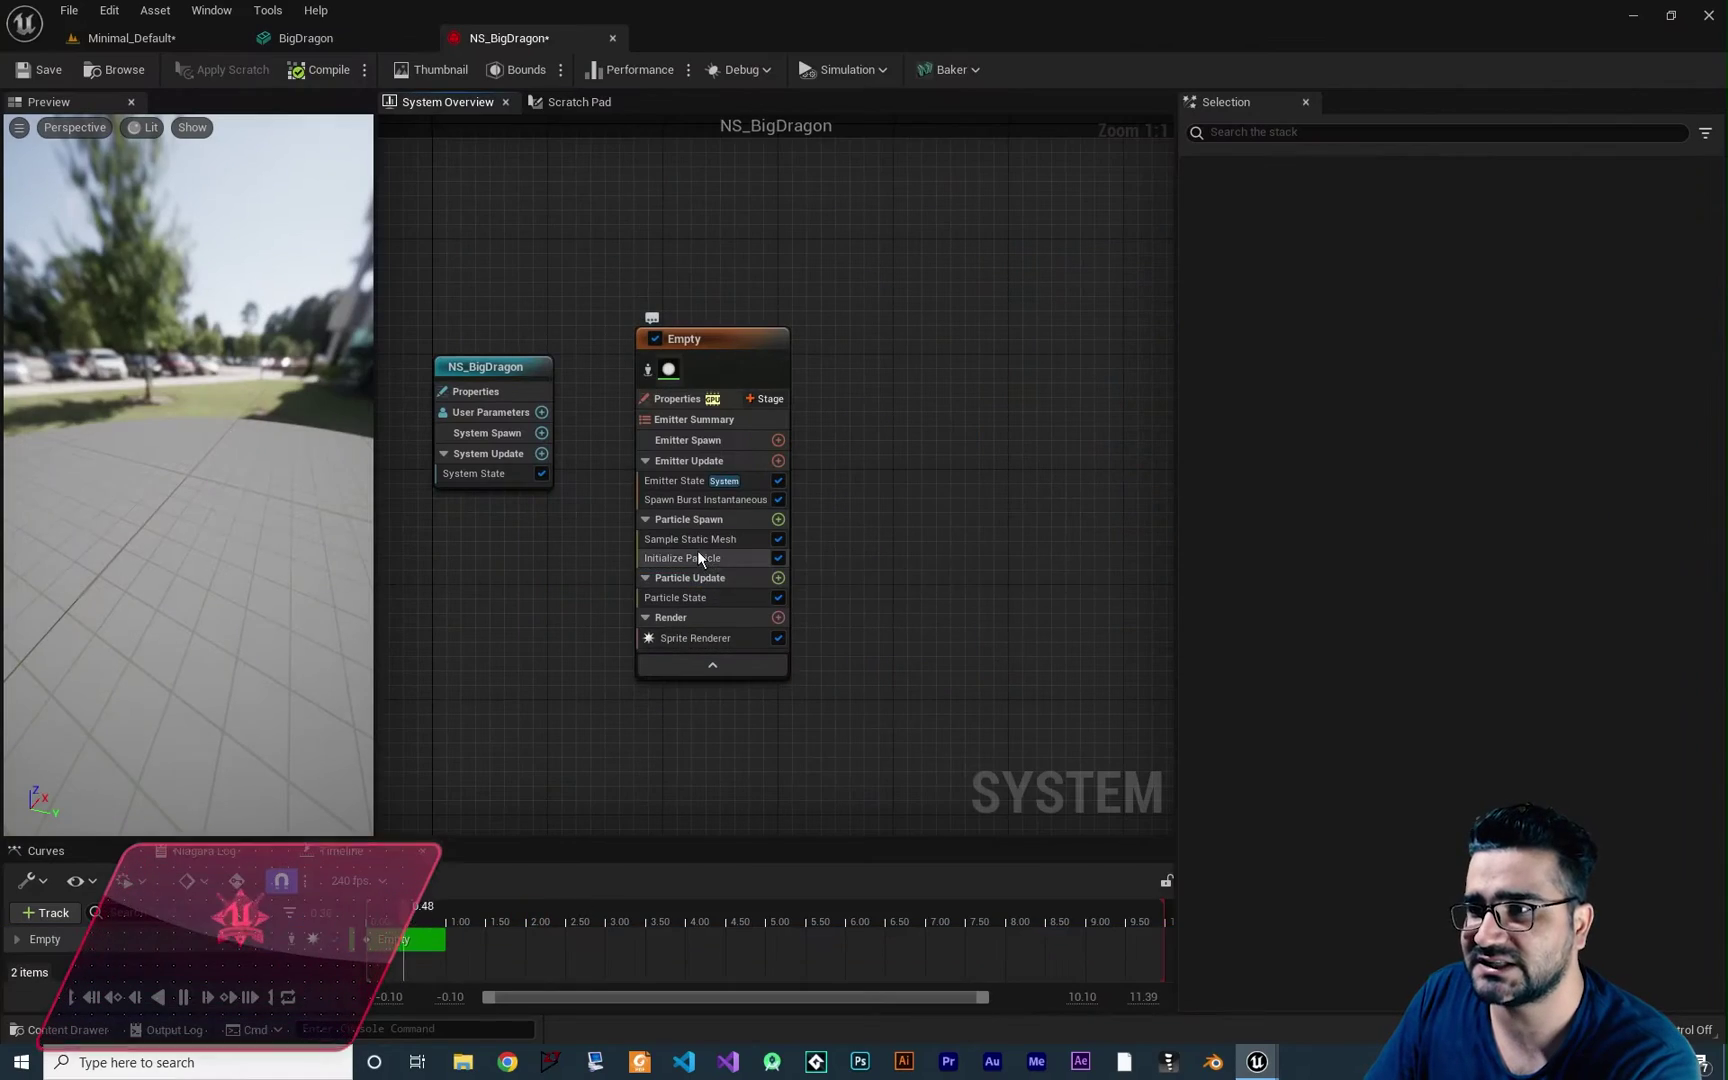
Add a new Scratch Pad module to the Empty emitter's Particle Spawn group
left_click(778, 519)
scroll(500, 788, "down", 5)
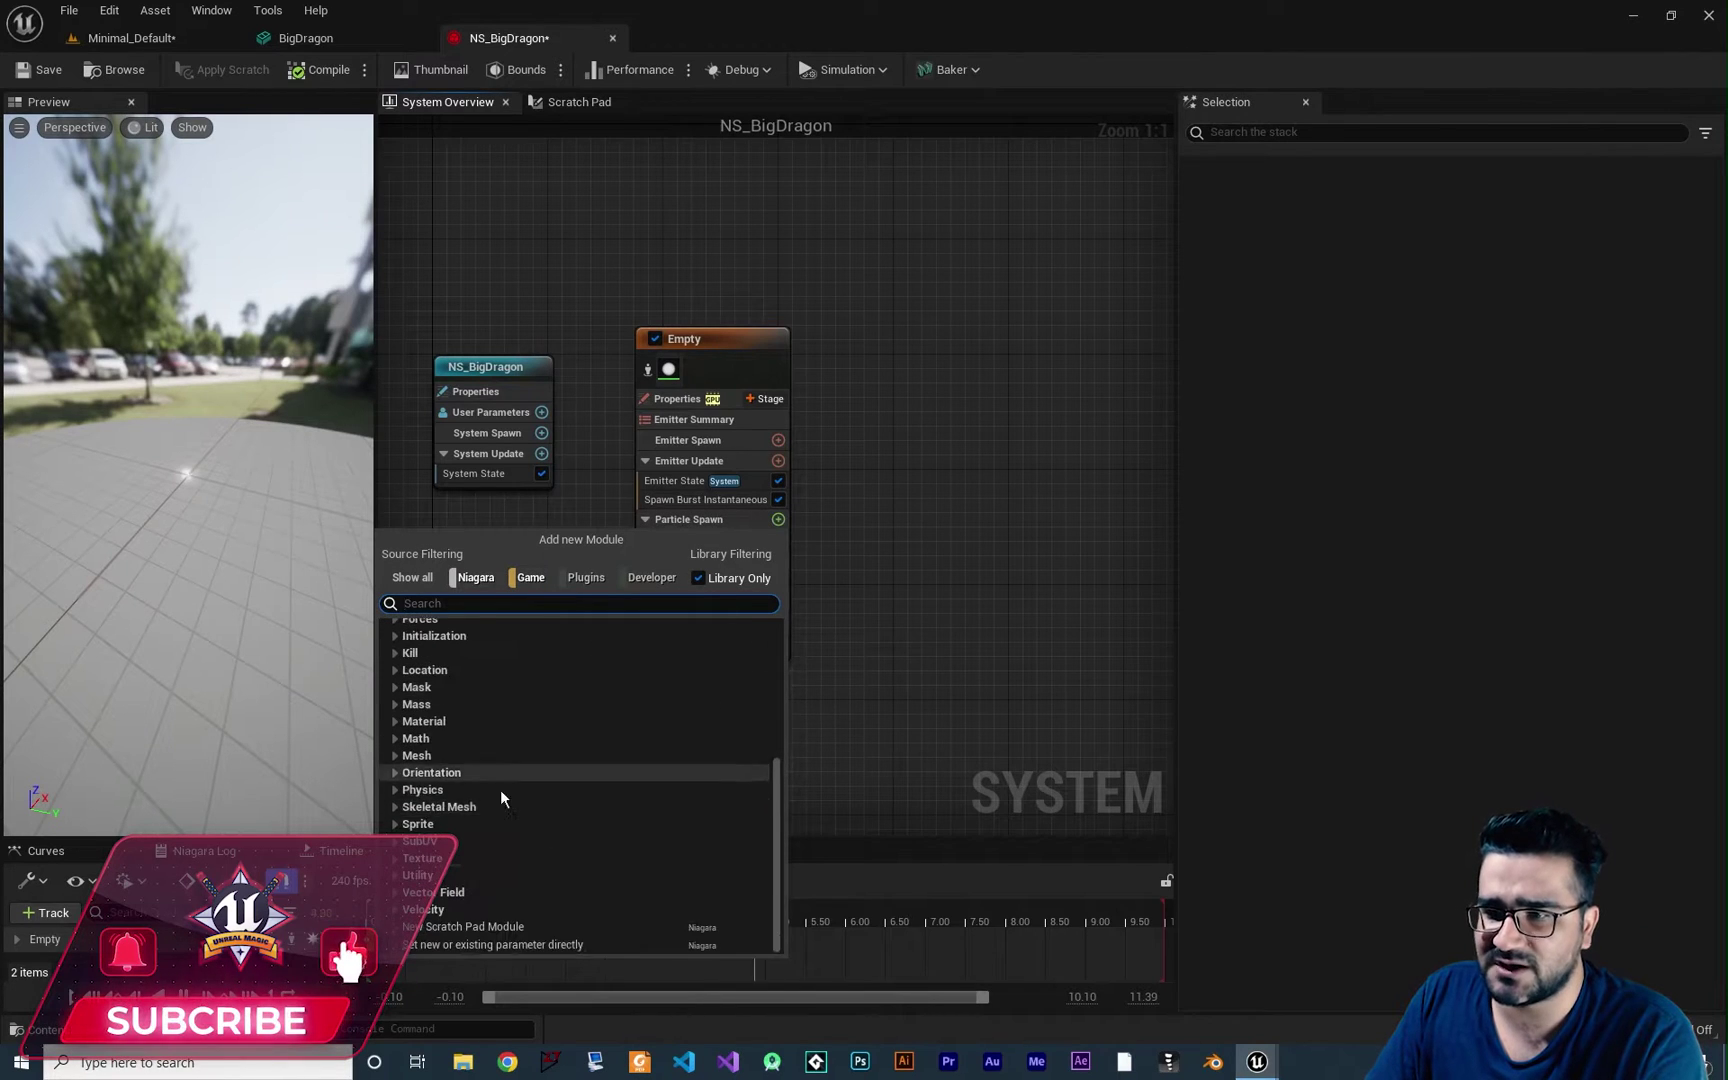
left_click(451, 929)
right_click_drag(938, 588, 890, 621)
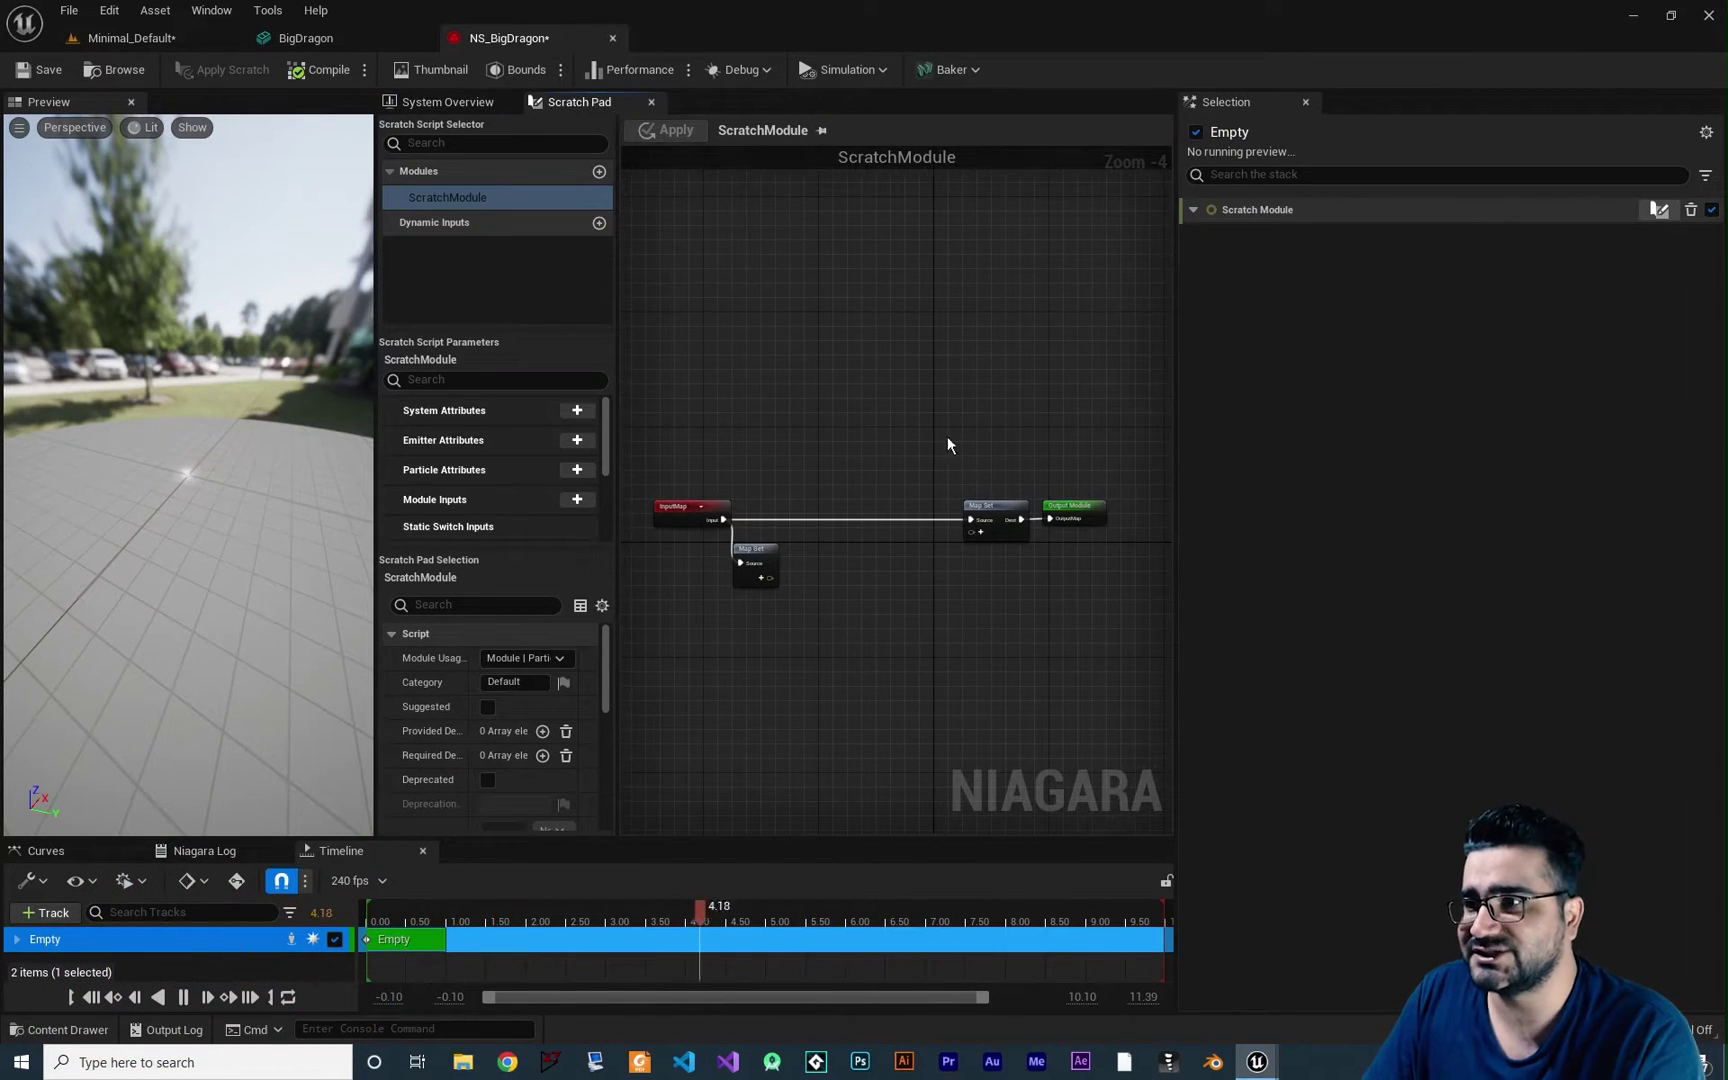
Rename the new scratch module to BigDragonModule
double_click(476, 197)
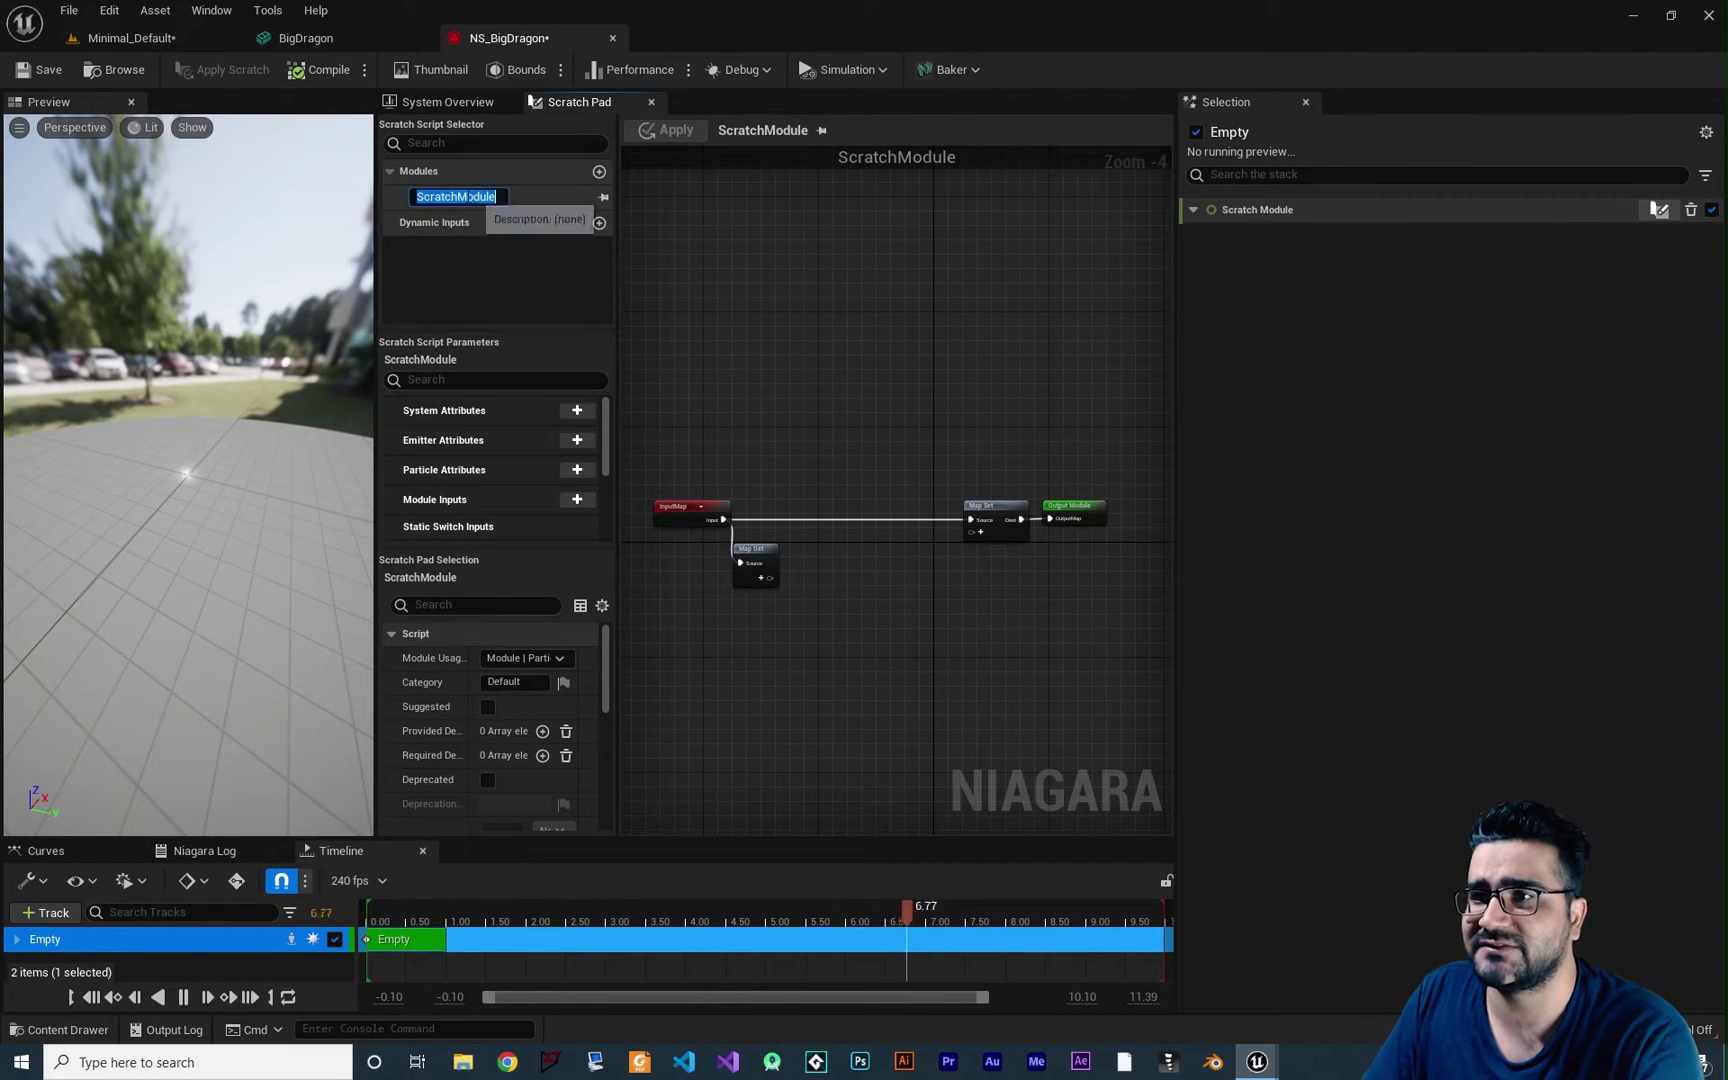
left_click(478, 197)
left_click_drag(498, 197, 385, 193)
type("BigDragonMod")
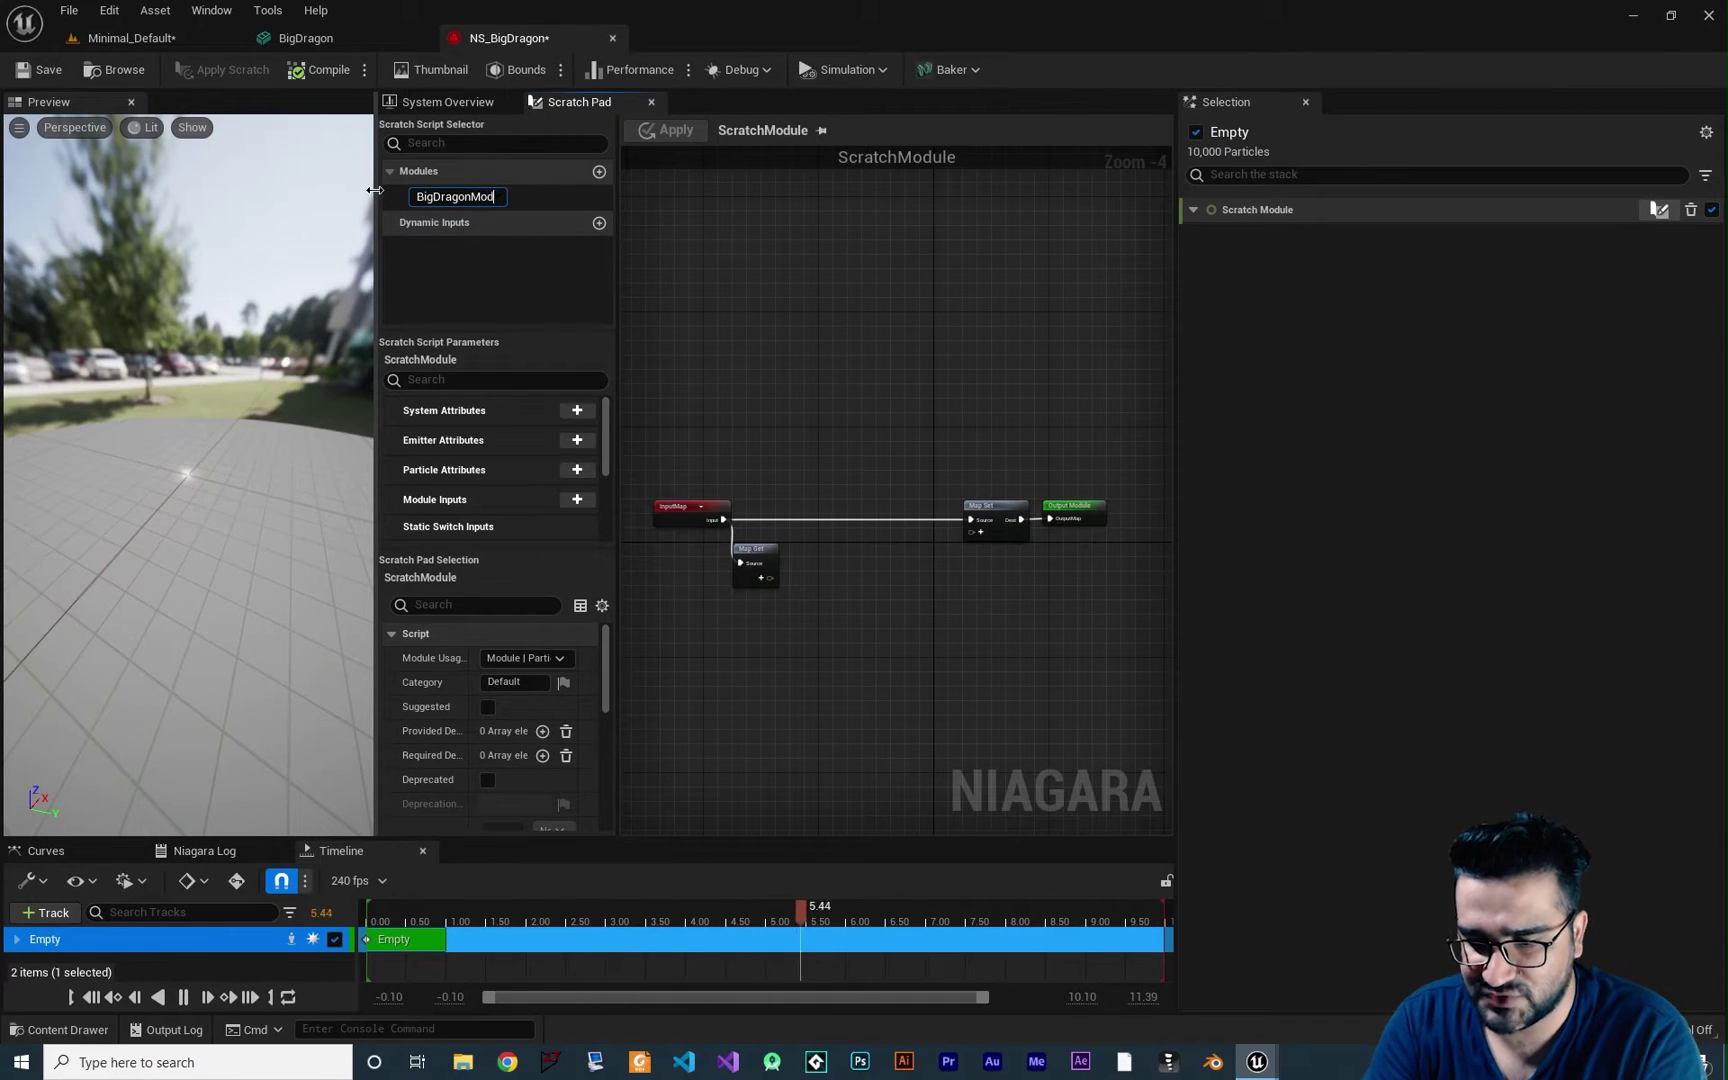
type("ule")
key("Return")
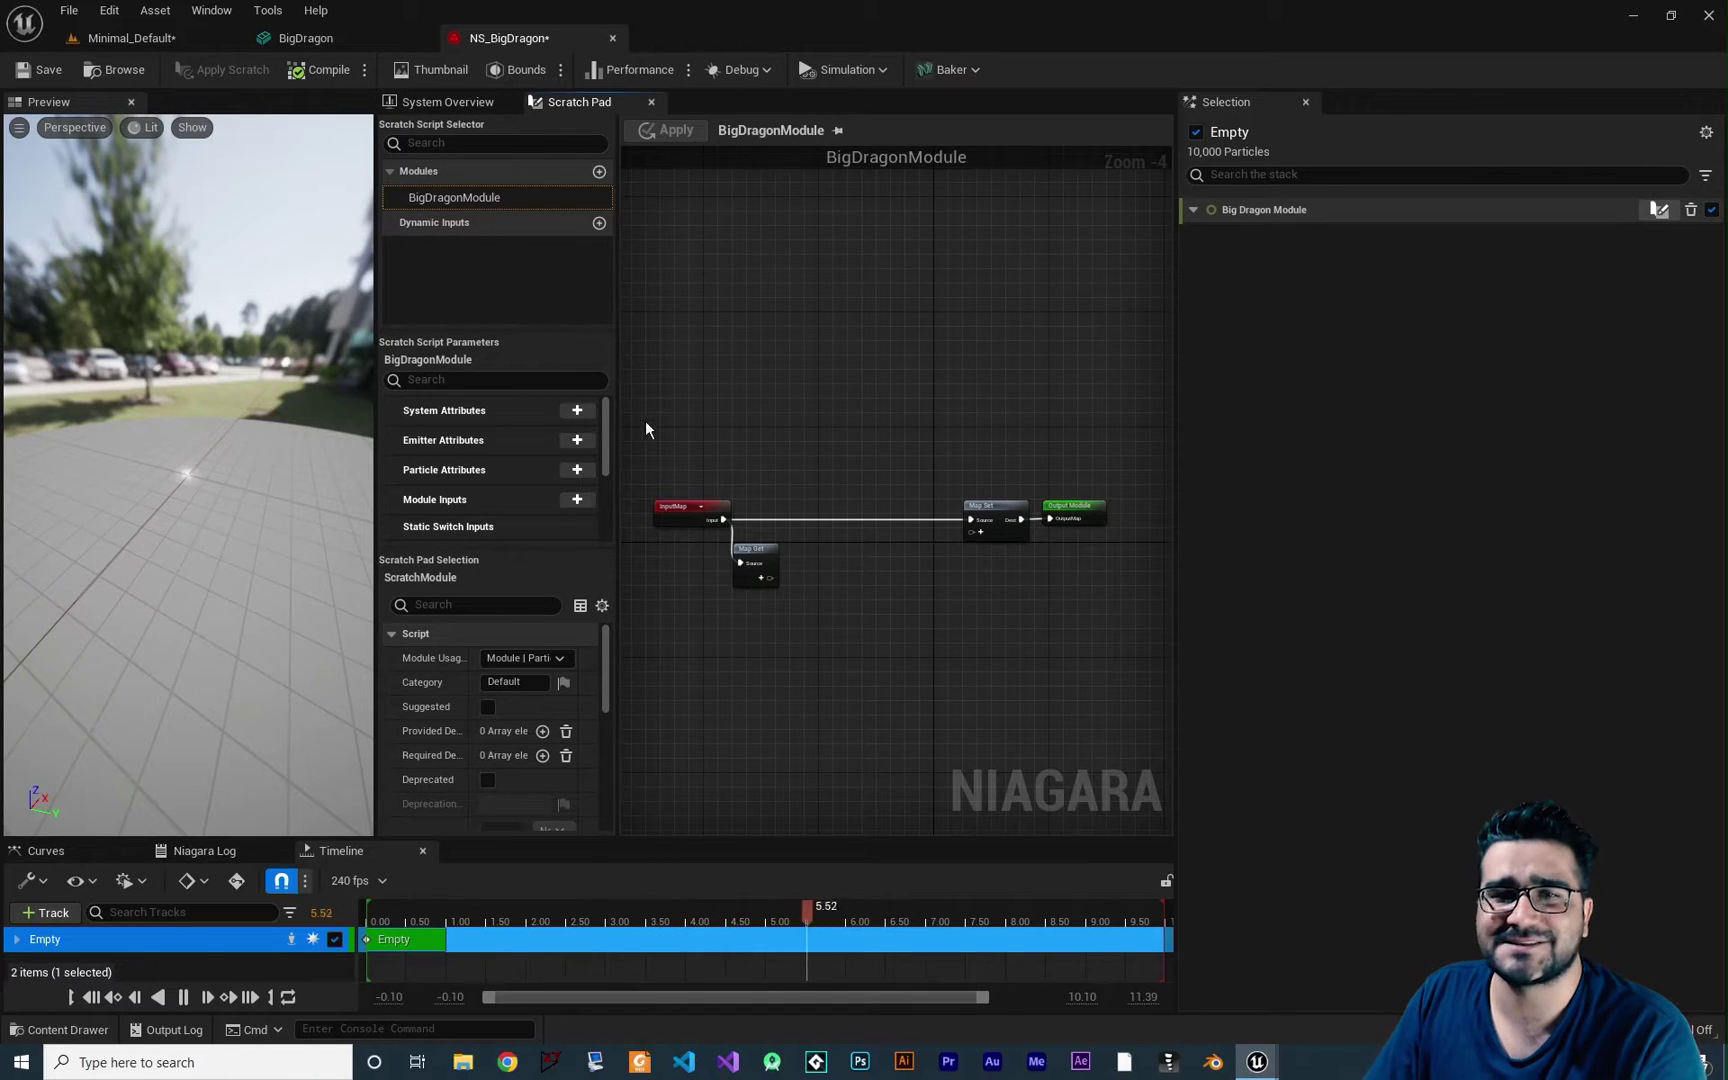
Add a Static Mesh data interface input to the Map Get node in the BigDragonModule graph
left_click(796, 618)
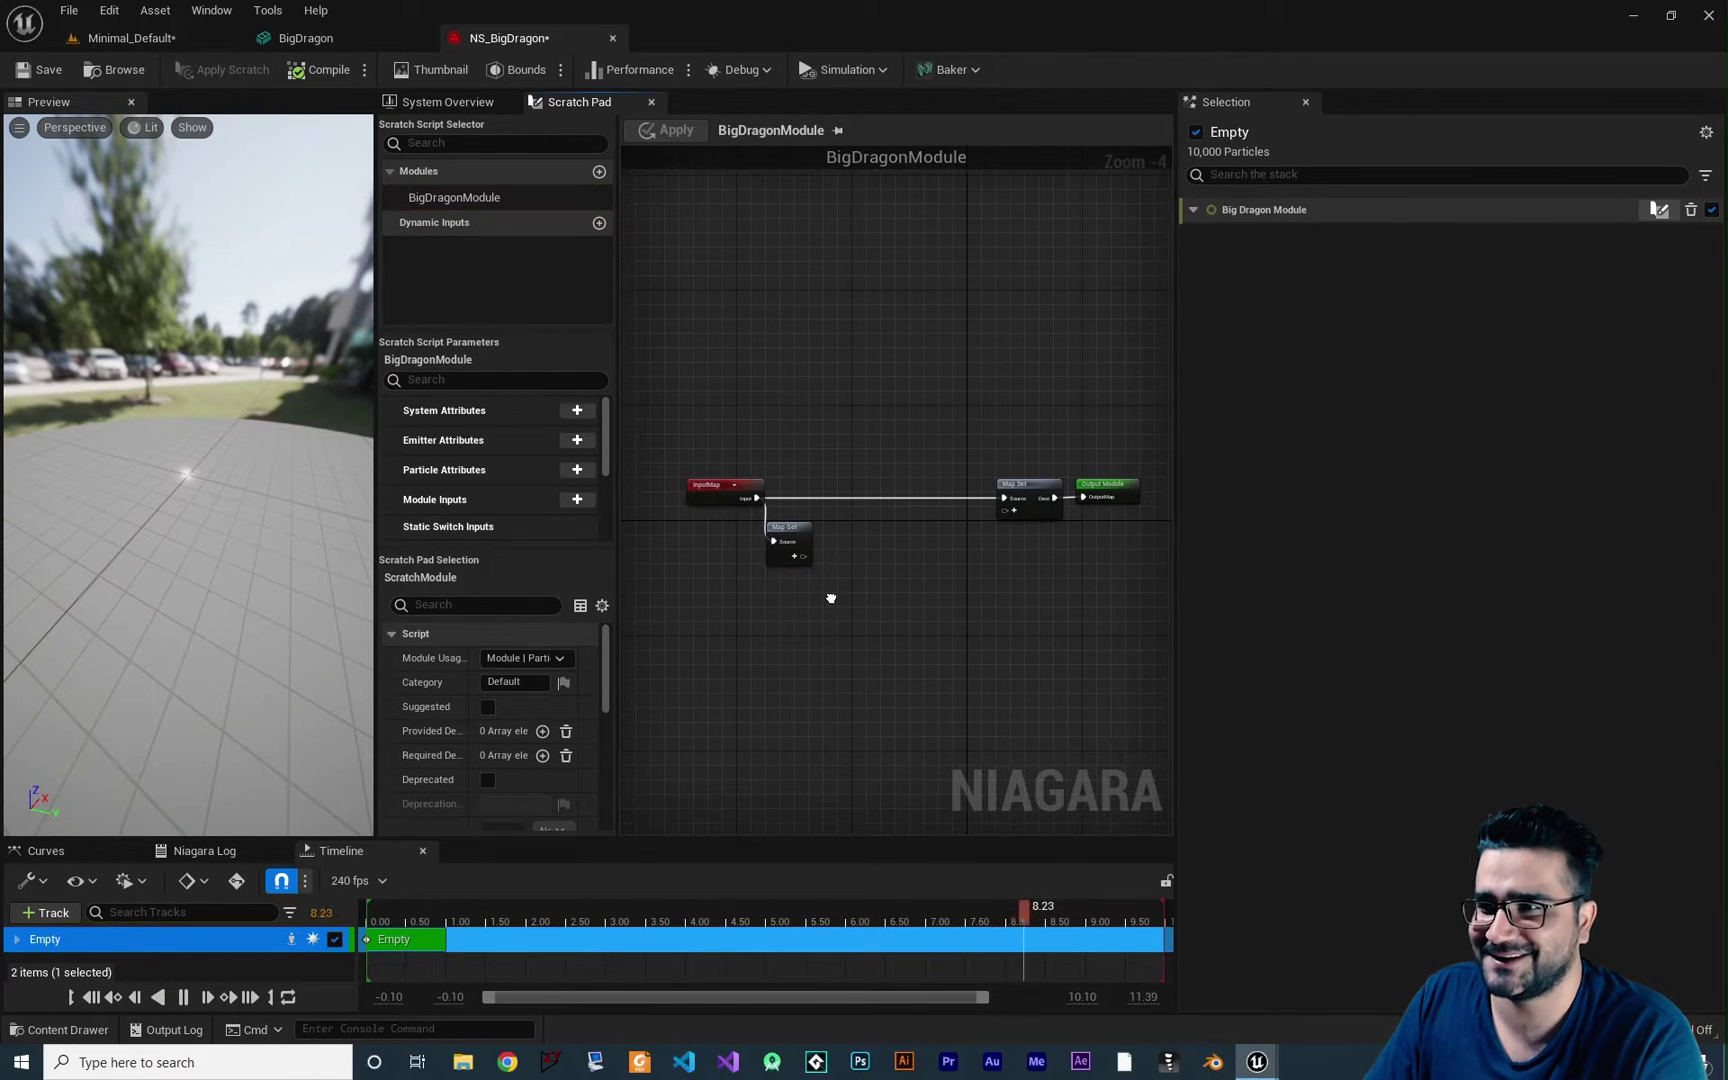
scroll(819, 559, "up", 5)
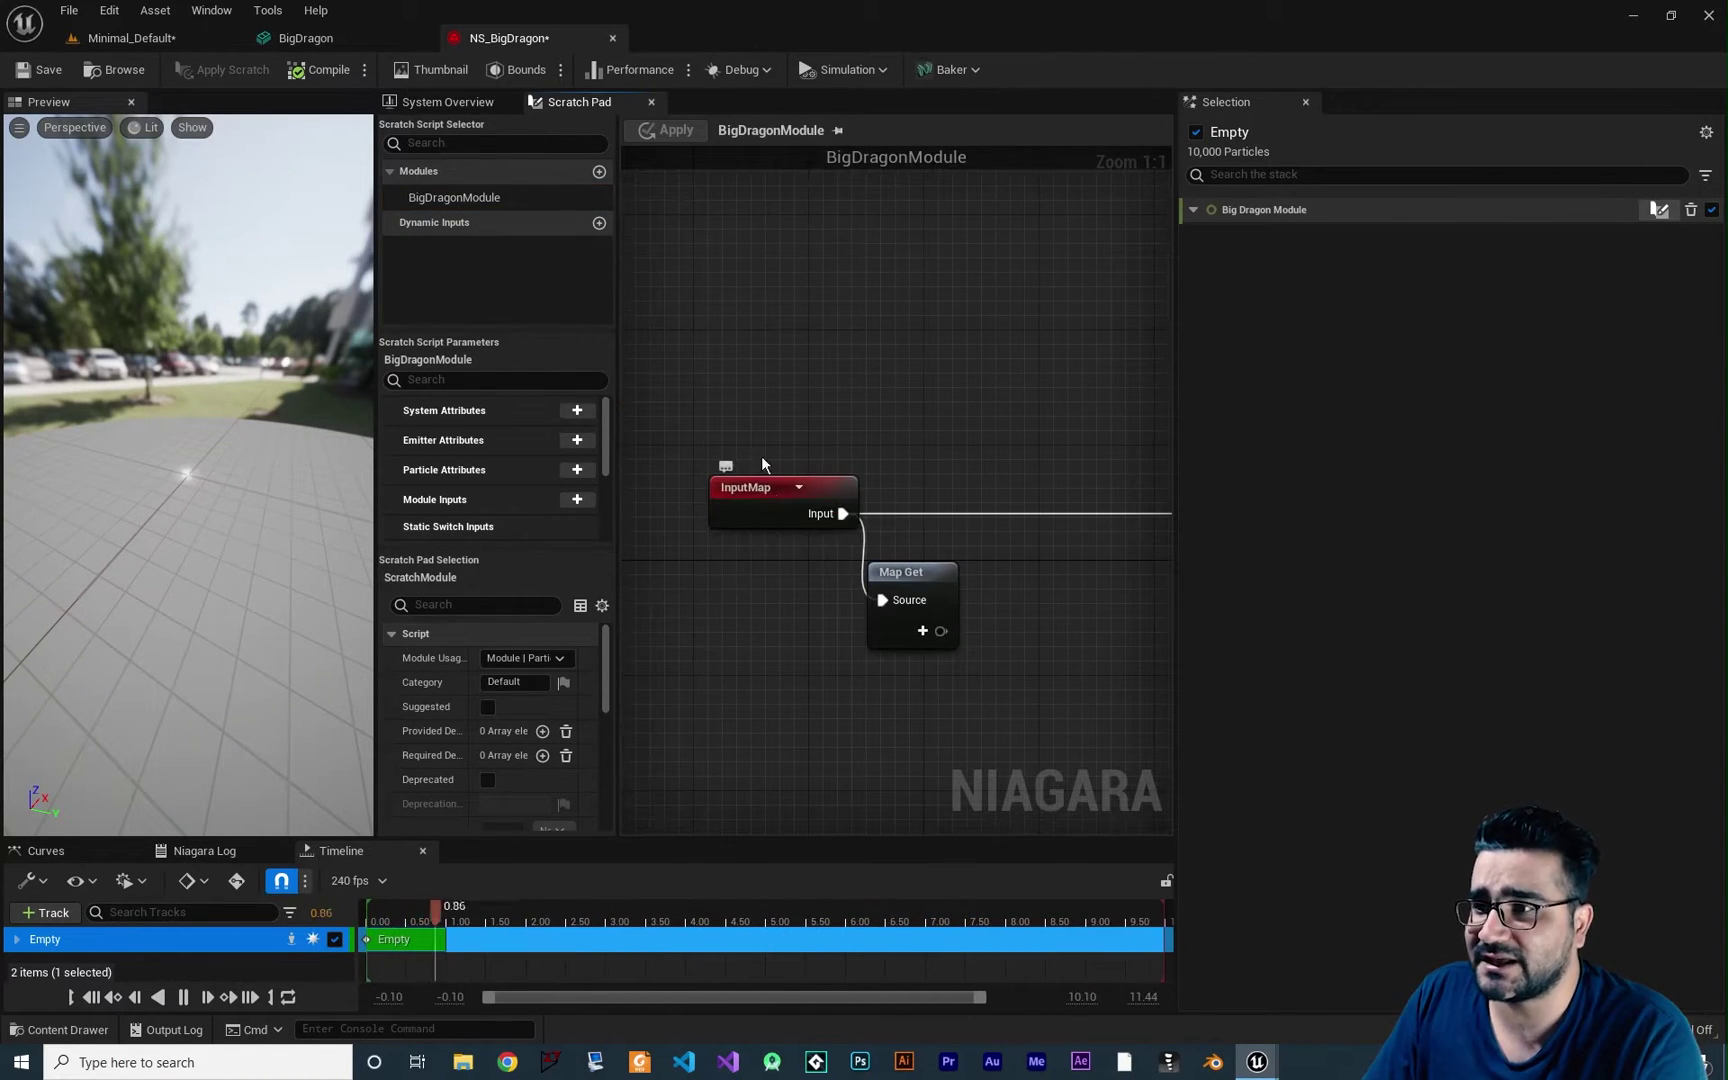
right_click_drag(987, 577, 1061, 625)
right_click_drag(840, 640, 998, 648)
right_click_drag(696, 529, 766, 526)
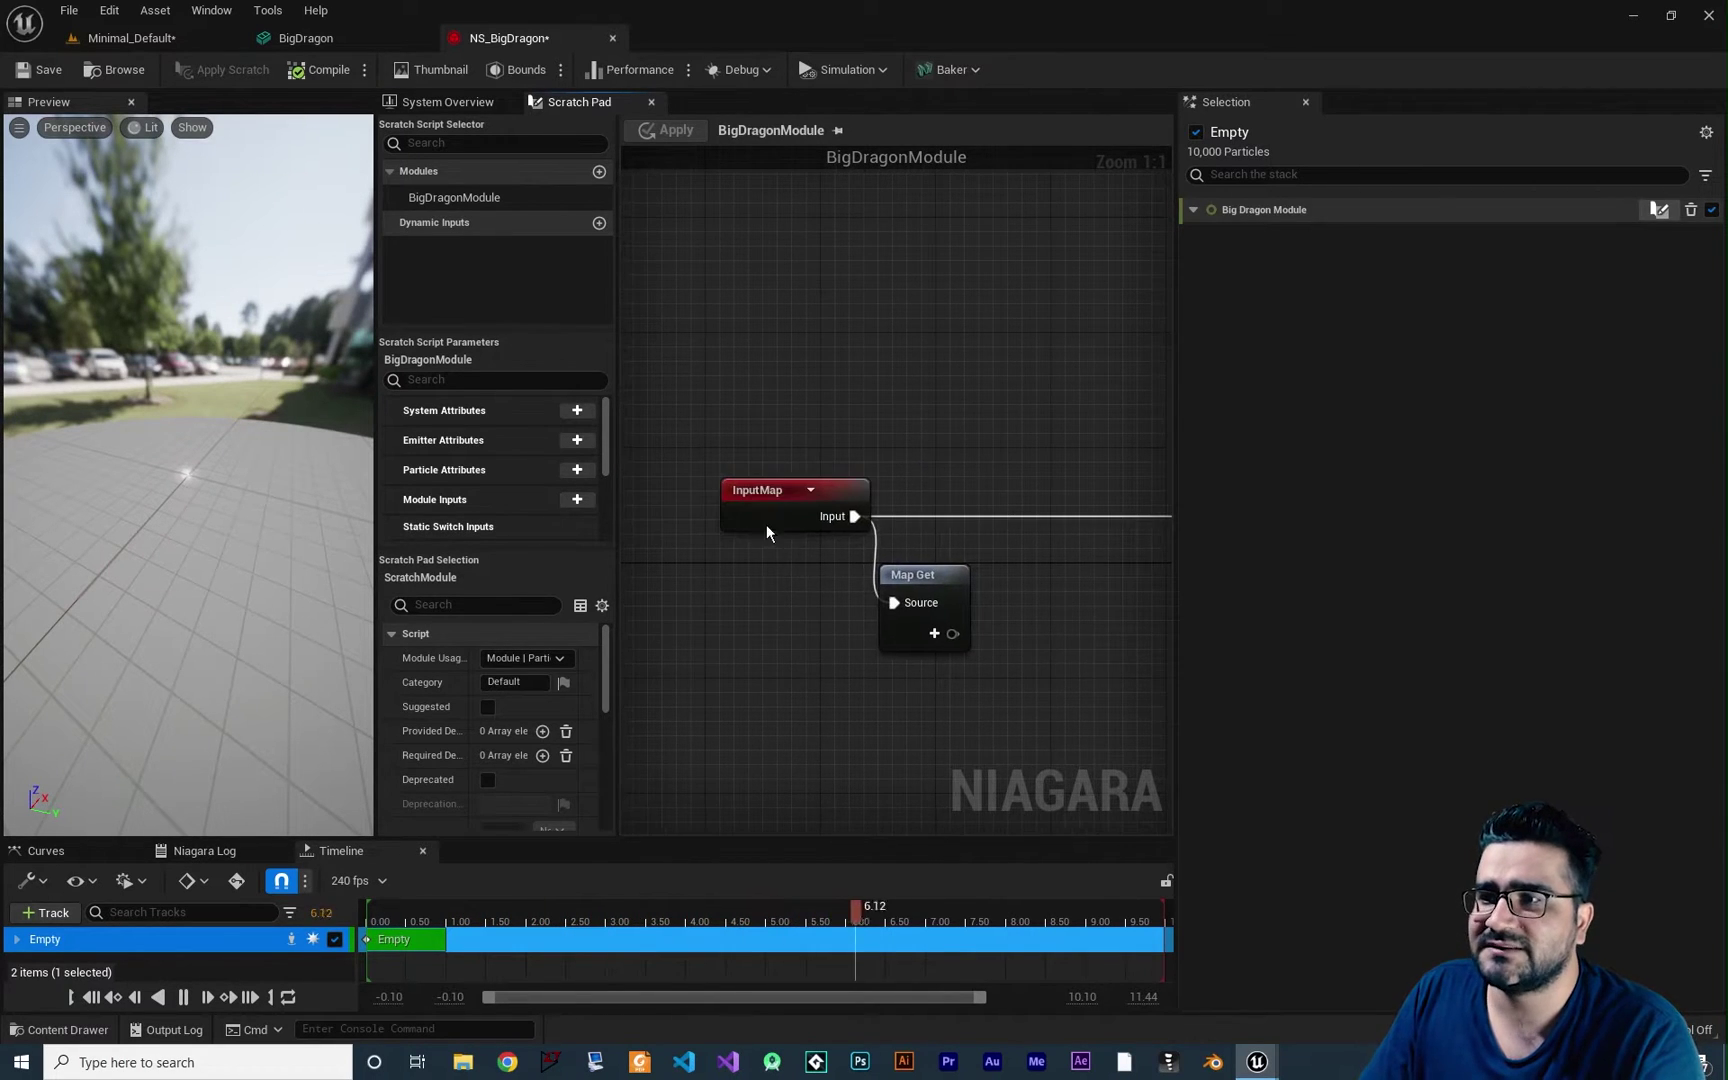
left_click(757, 491)
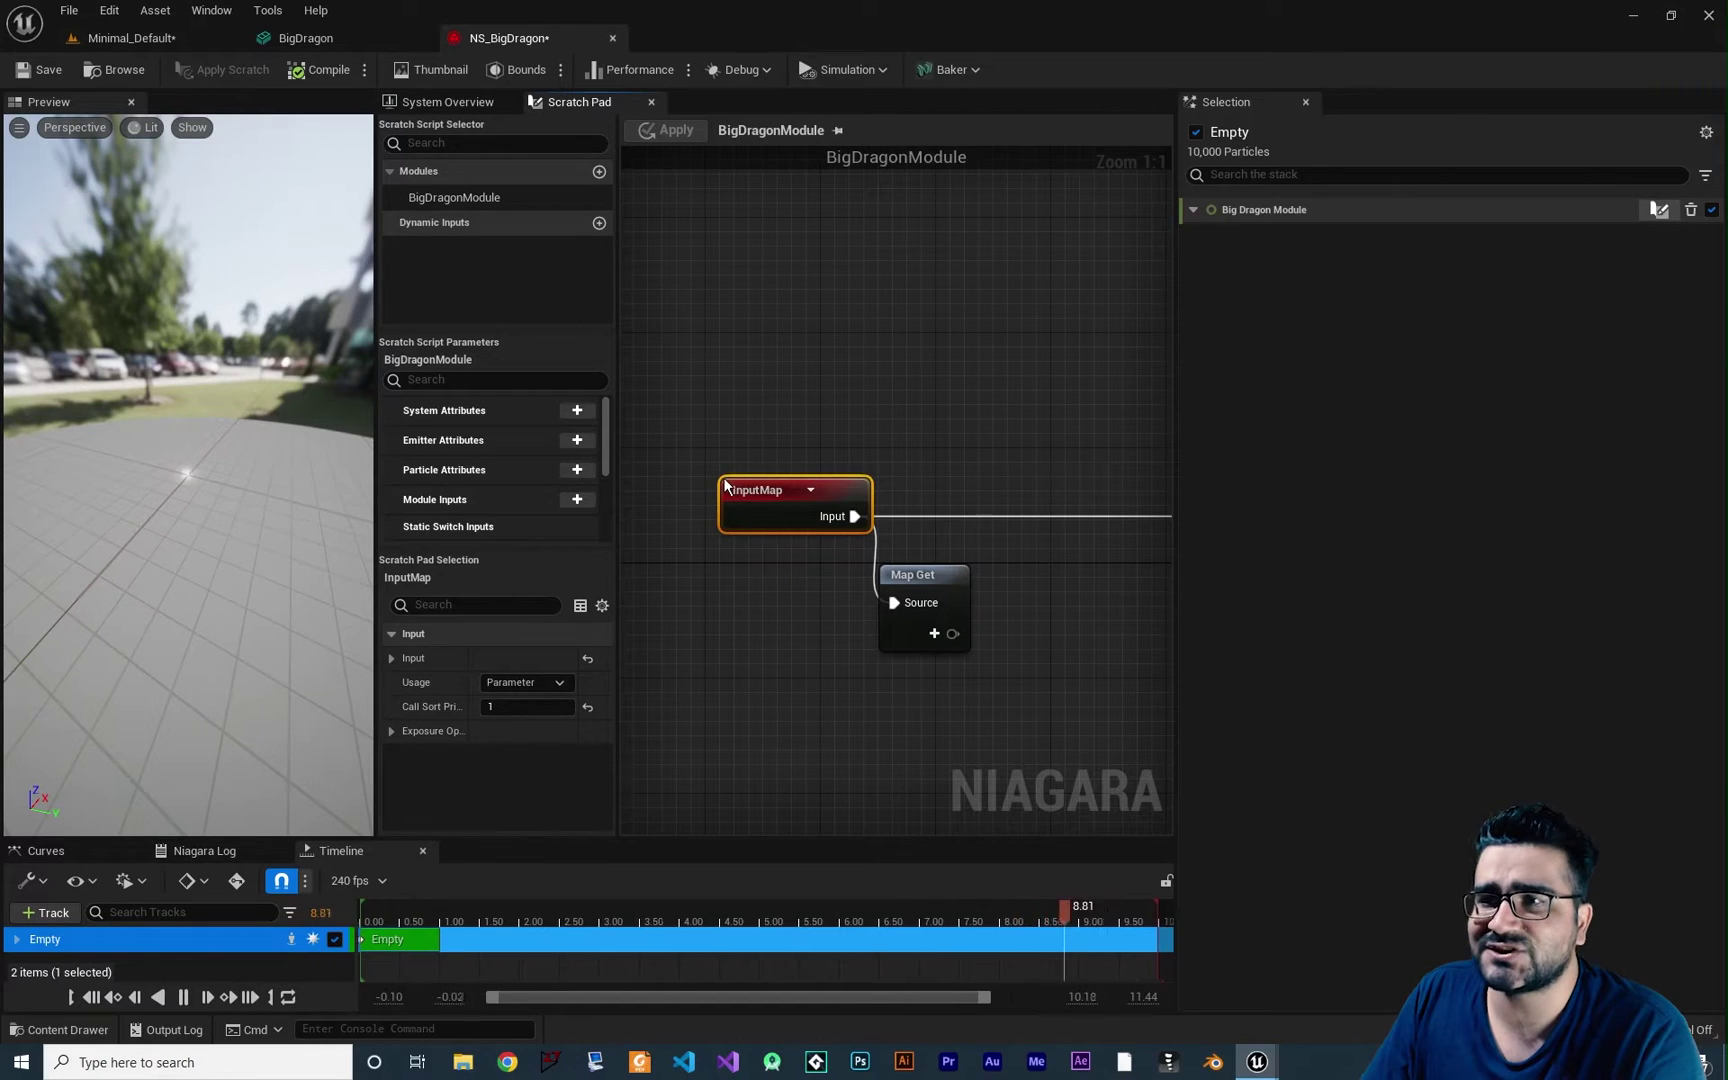
right_click_drag(832, 634, 805, 520)
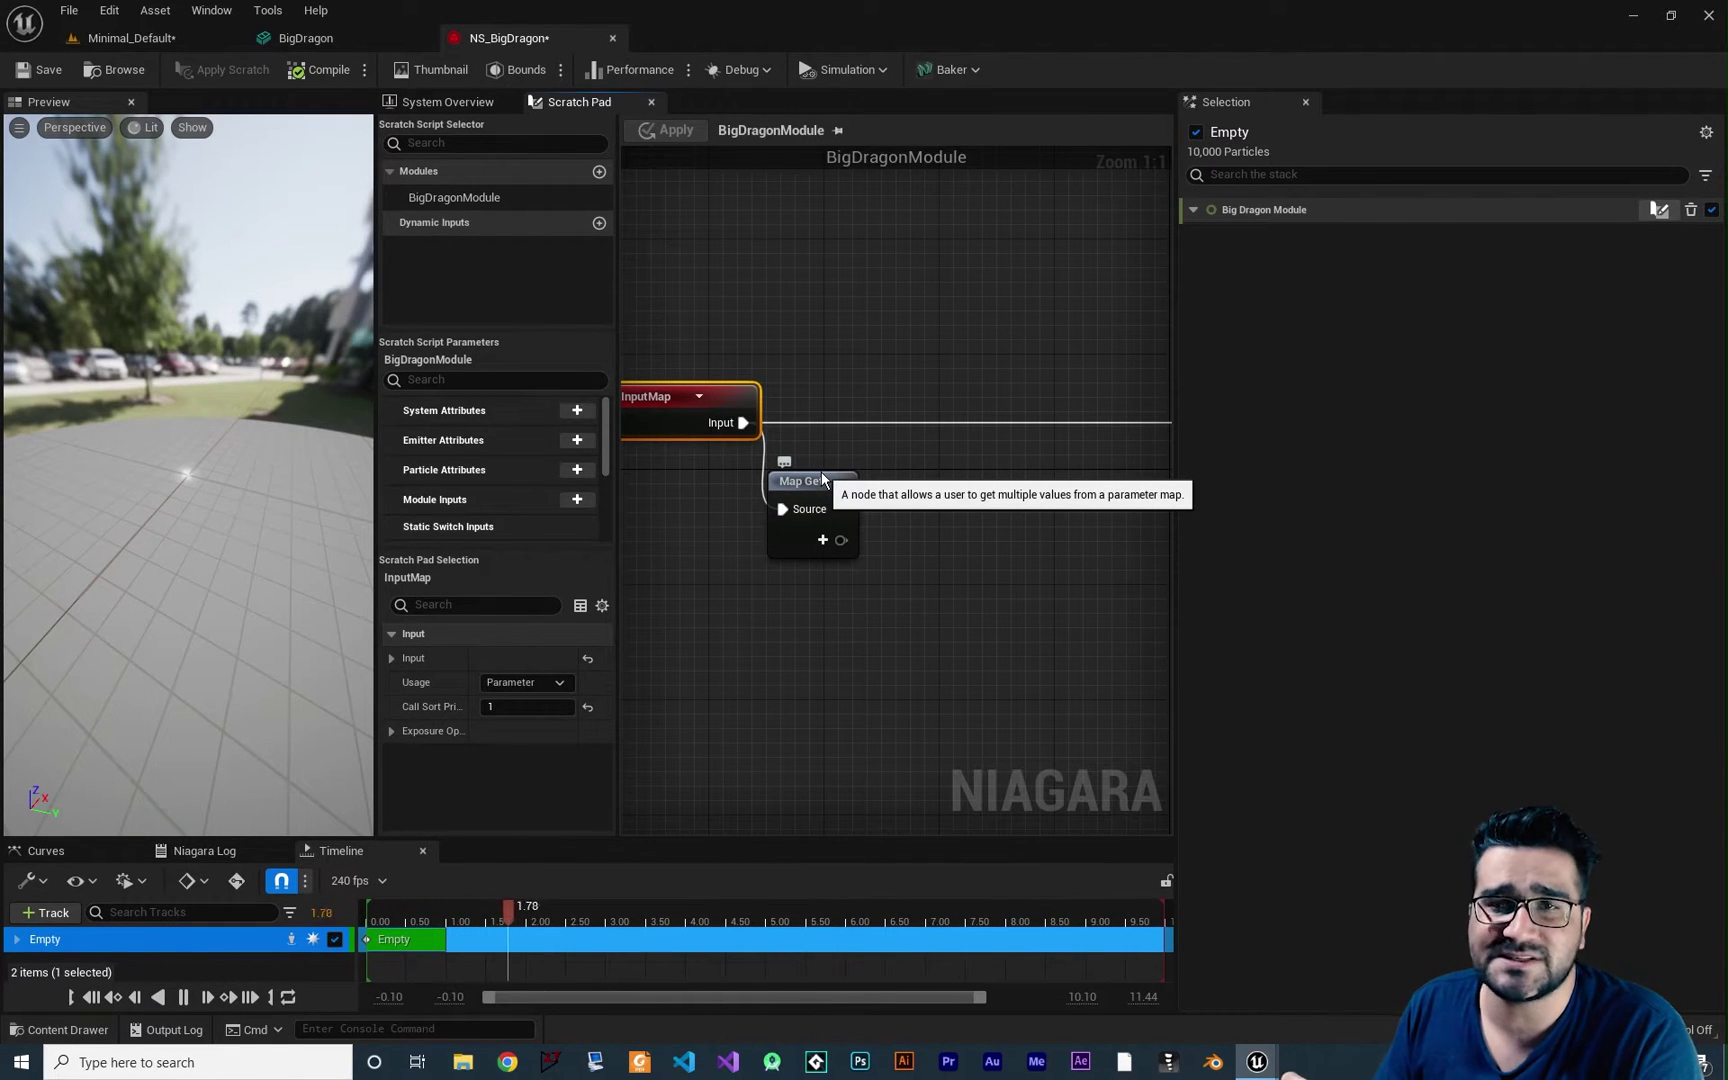
left_click(822, 540)
type("static")
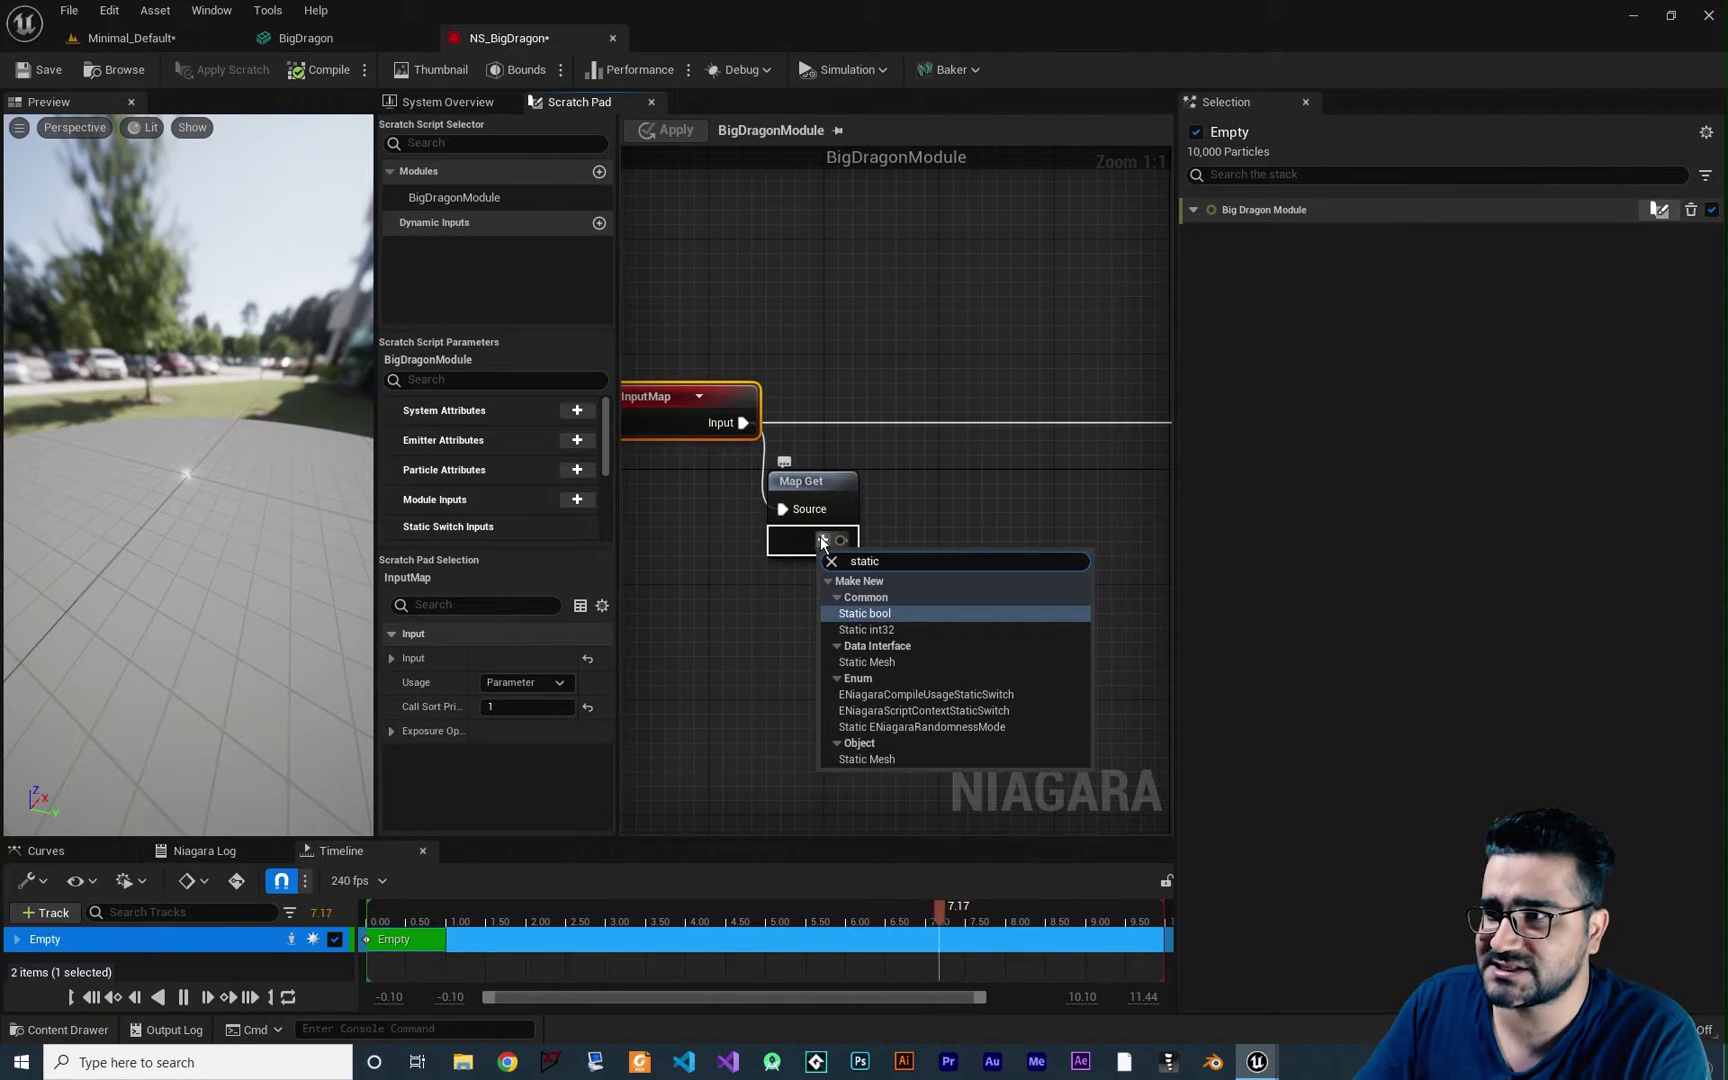
left_click(887, 664)
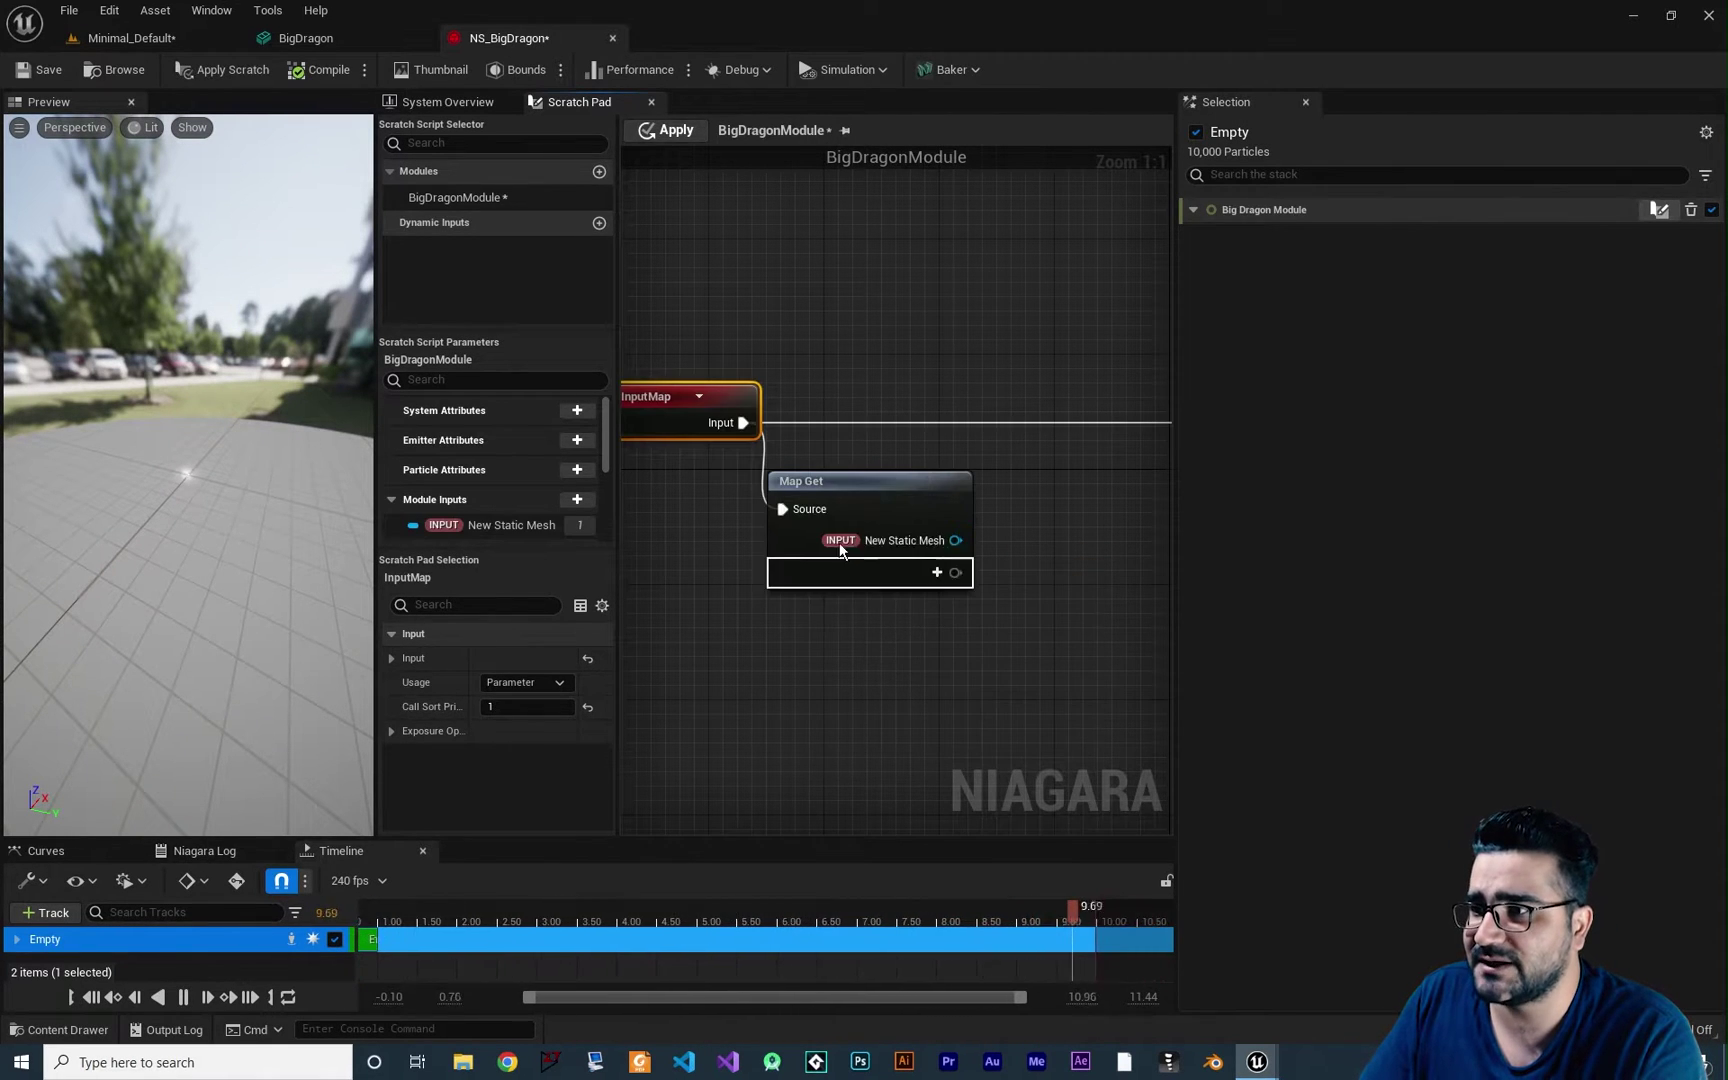
right_click_drag(848, 629, 883, 633)
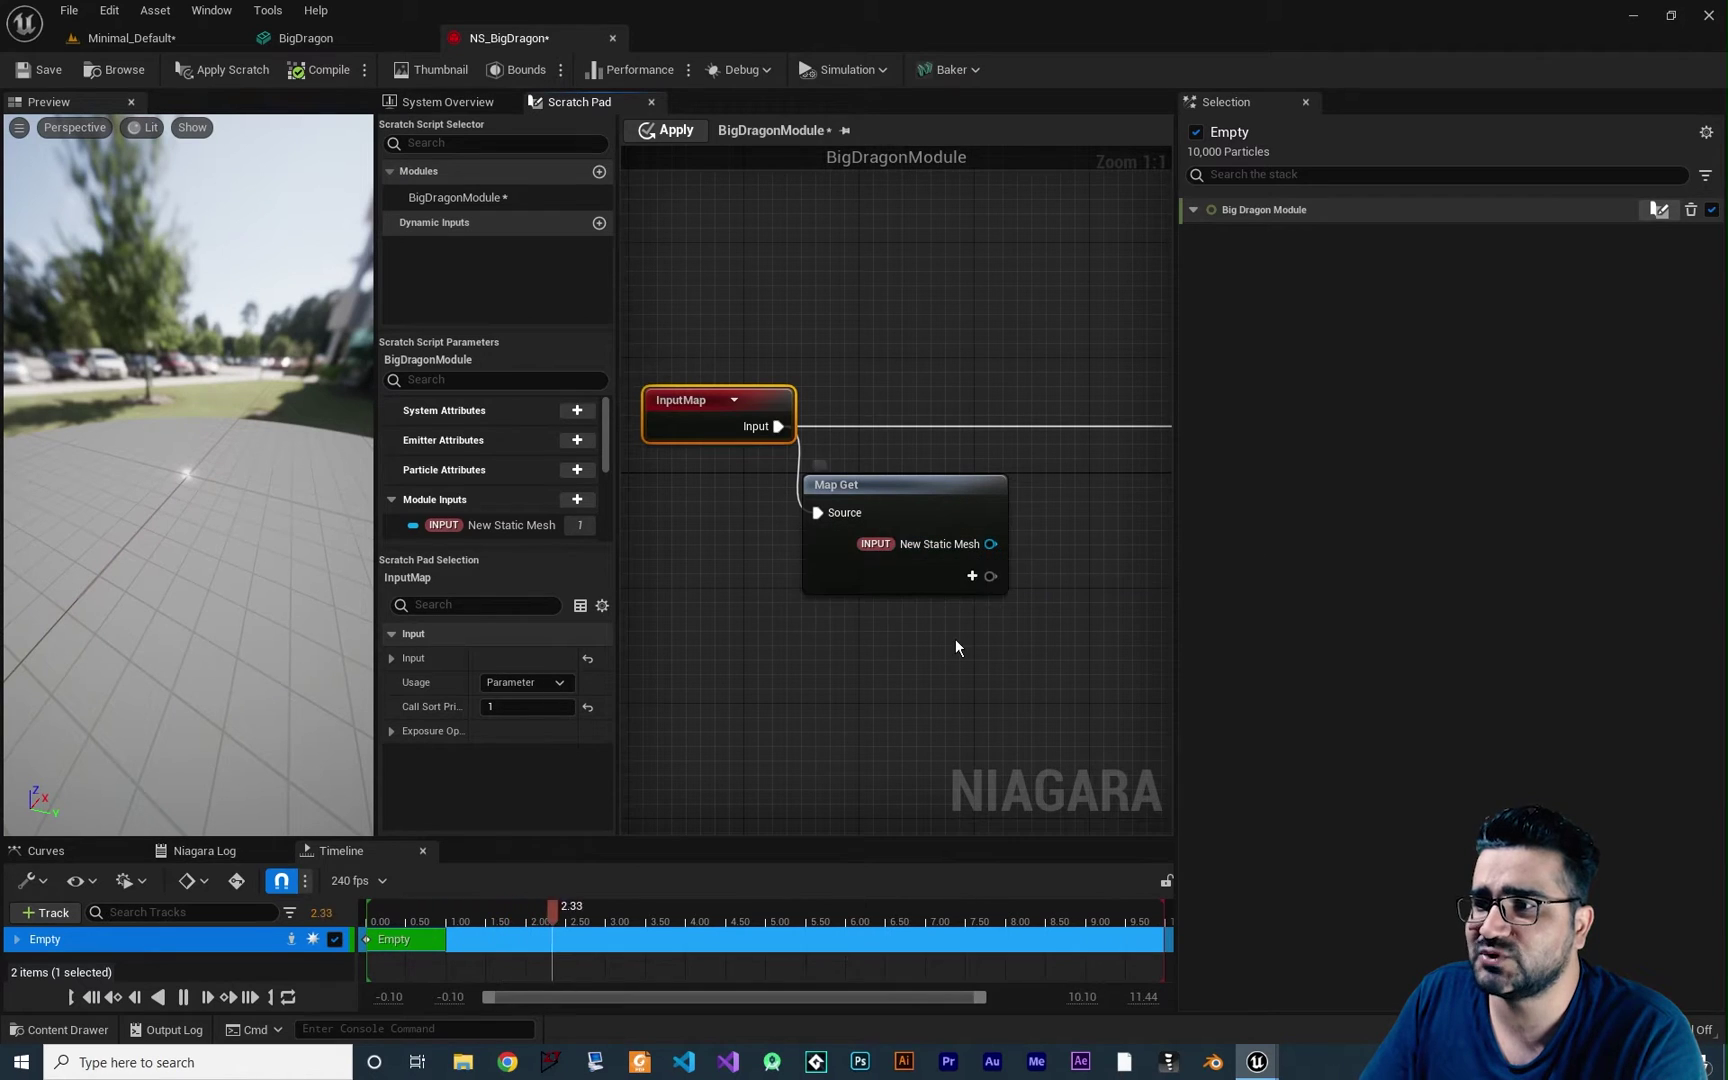
Move the Map Set and Output Module nodes farther right in the BigDragonModule graph to make room for more nodes
left_click(446, 101)
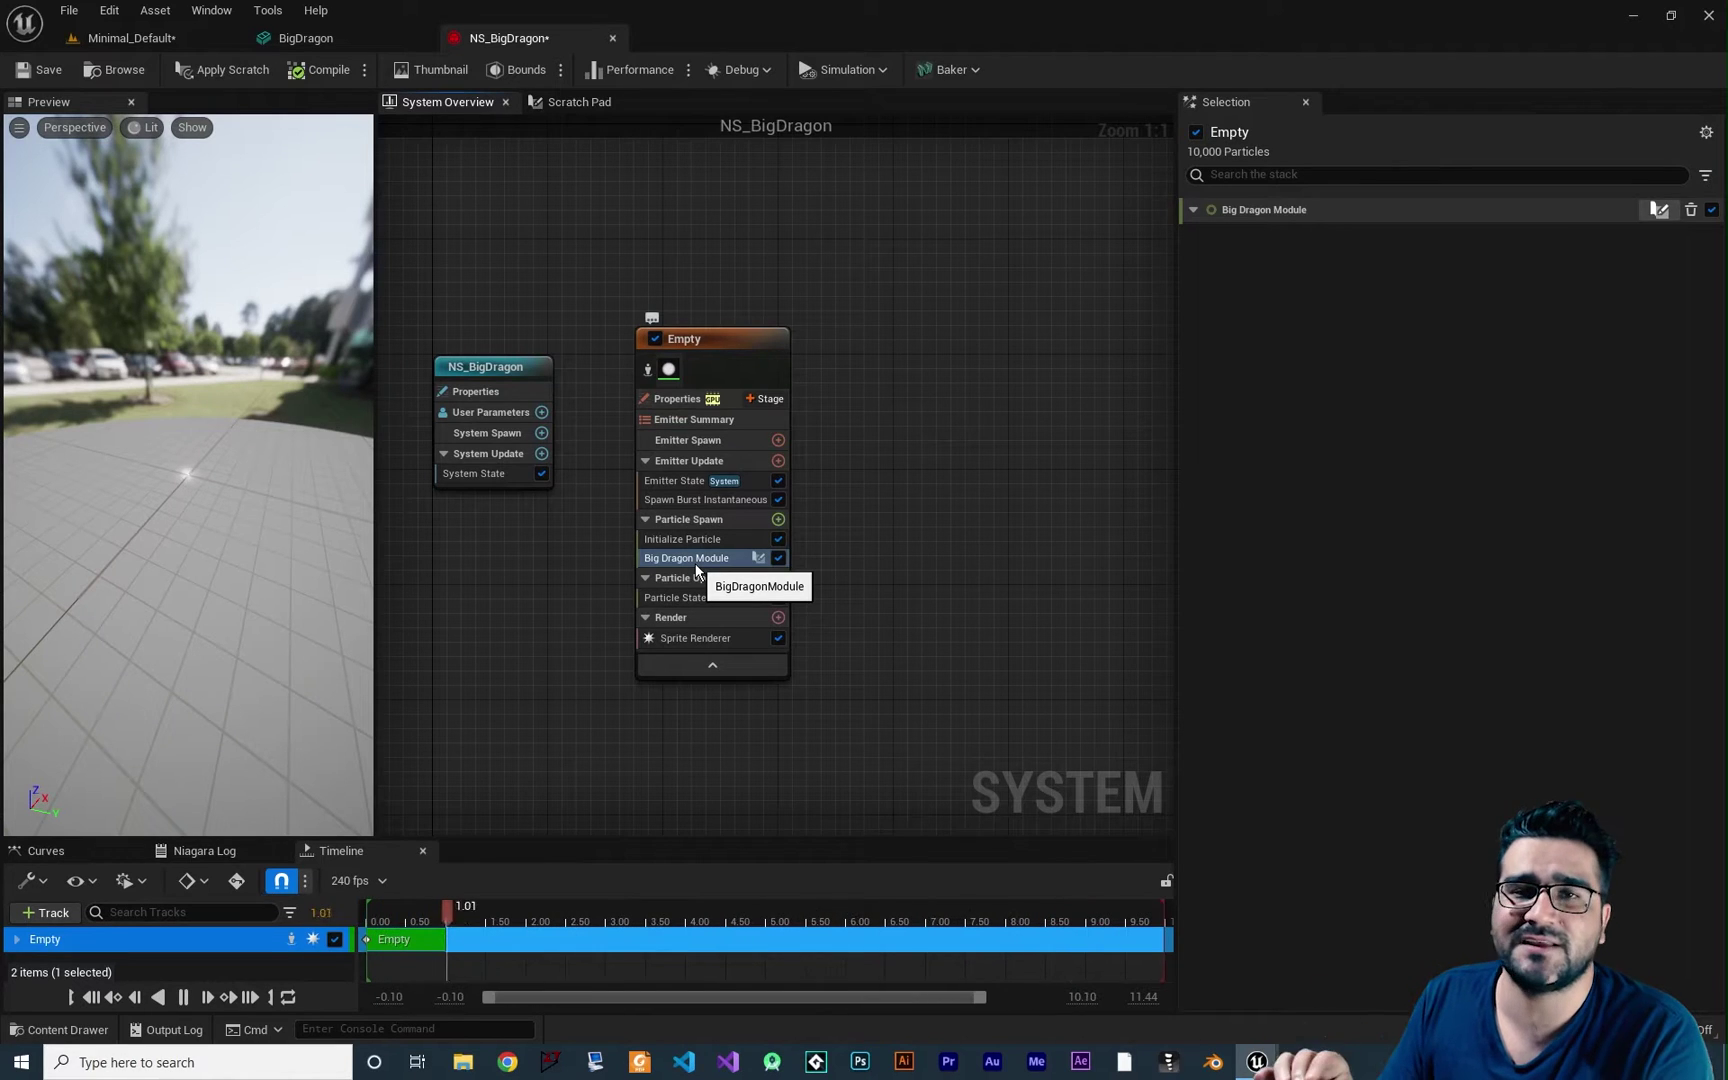
left_click(560, 105)
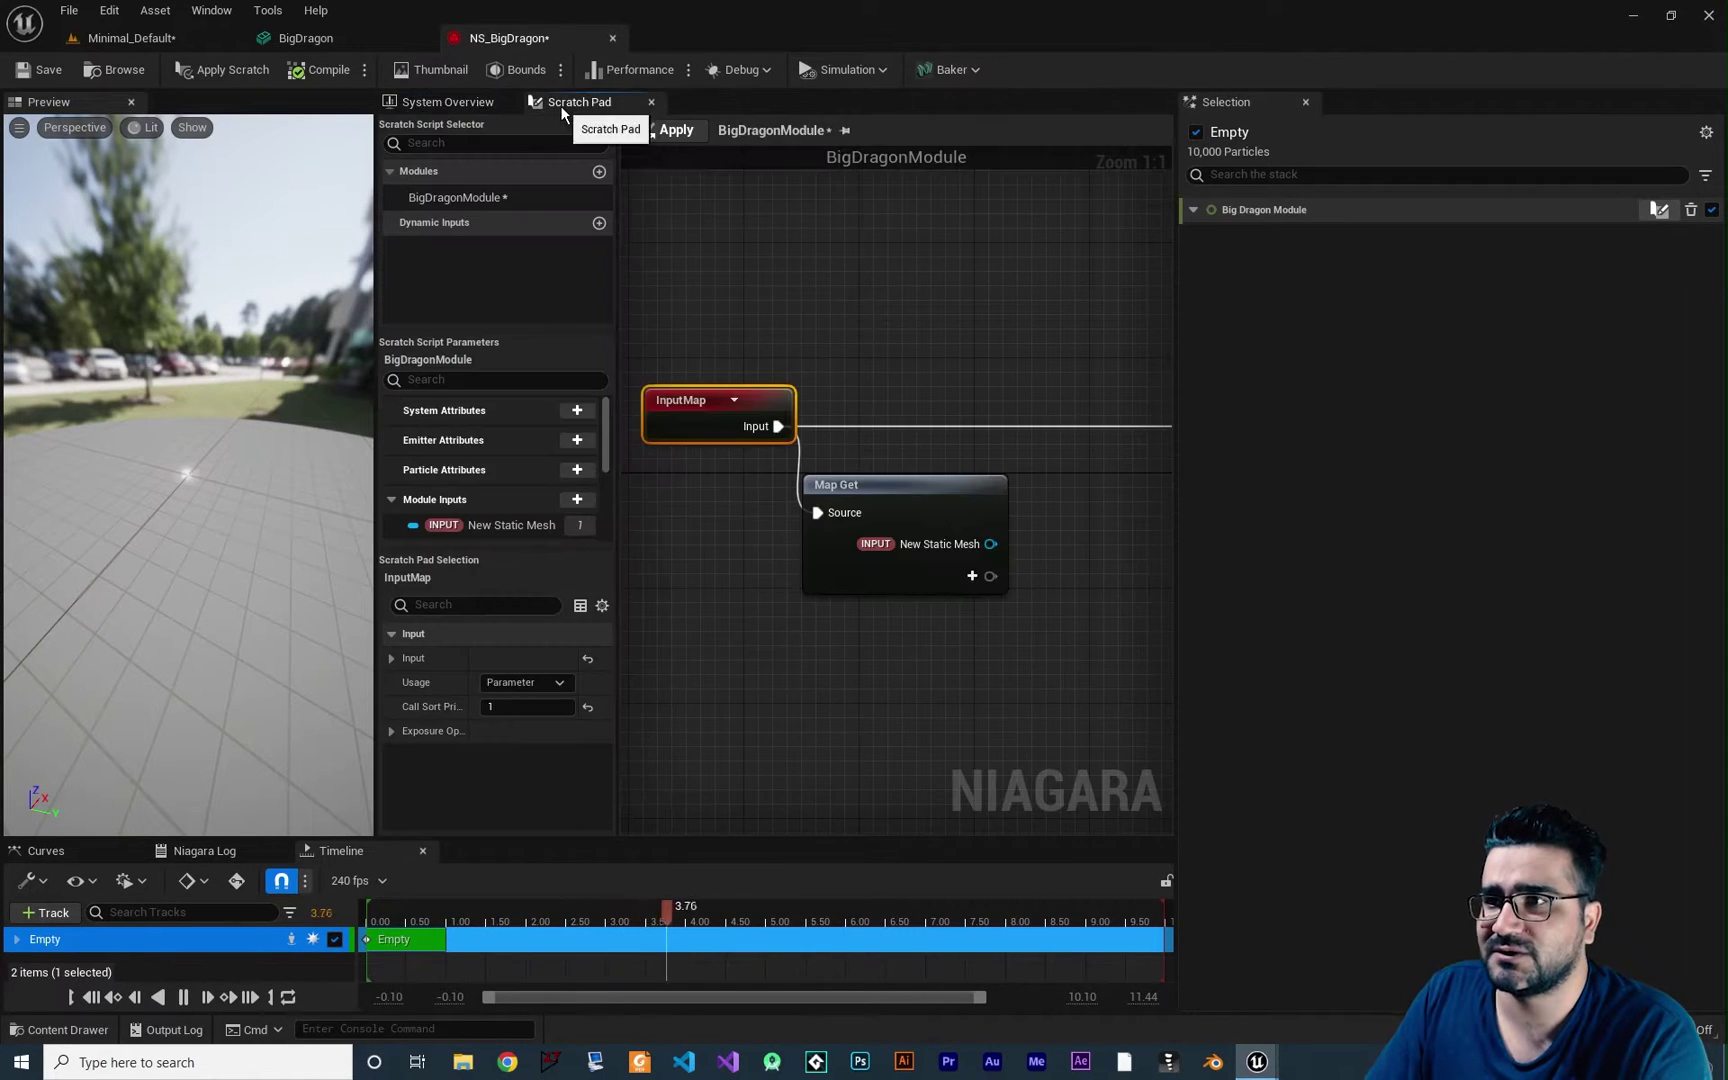
right_click_drag(964, 569, 840, 536)
right_click_drag(1039, 602, 752, 602)
left_click_drag(1067, 299, 906, 455)
left_click_drag(945, 378, 1160, 378)
right_click_drag(1082, 583, 778, 604)
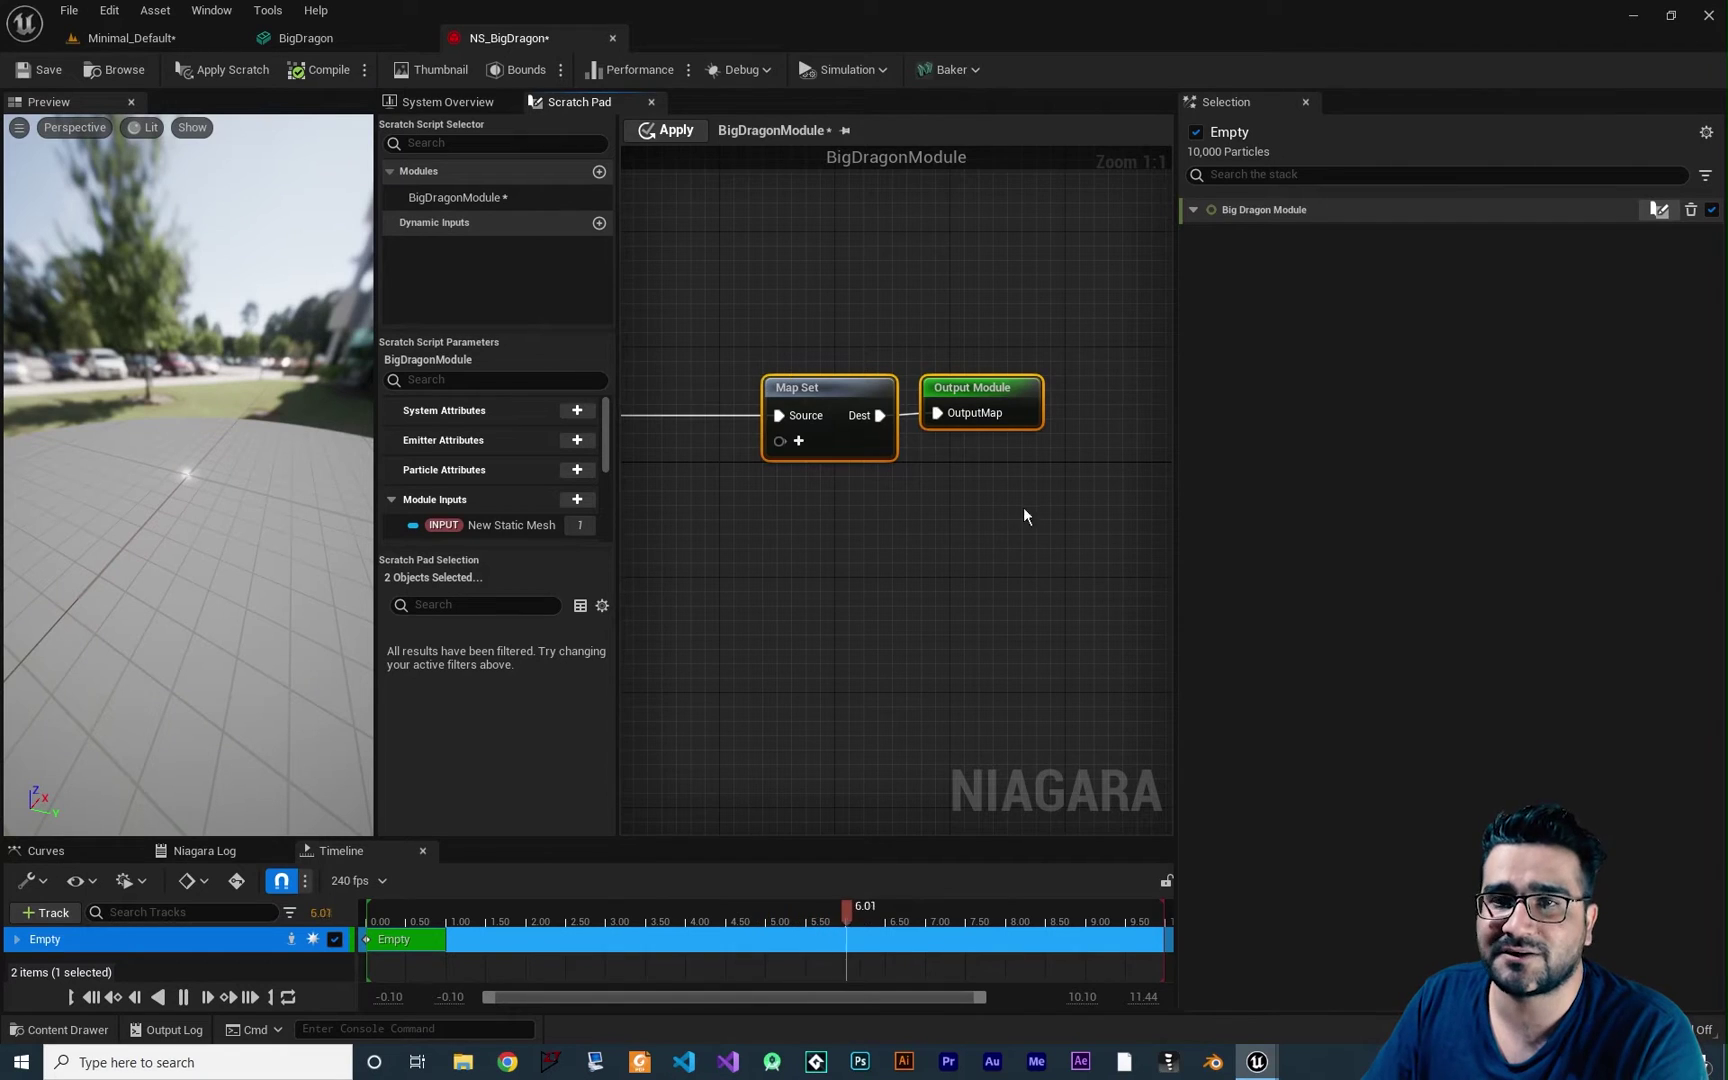
left_click_drag(1011, 388, 873, 384)
left_click_drag(713, 386, 986, 386)
right_click_drag(680, 552, 965, 531)
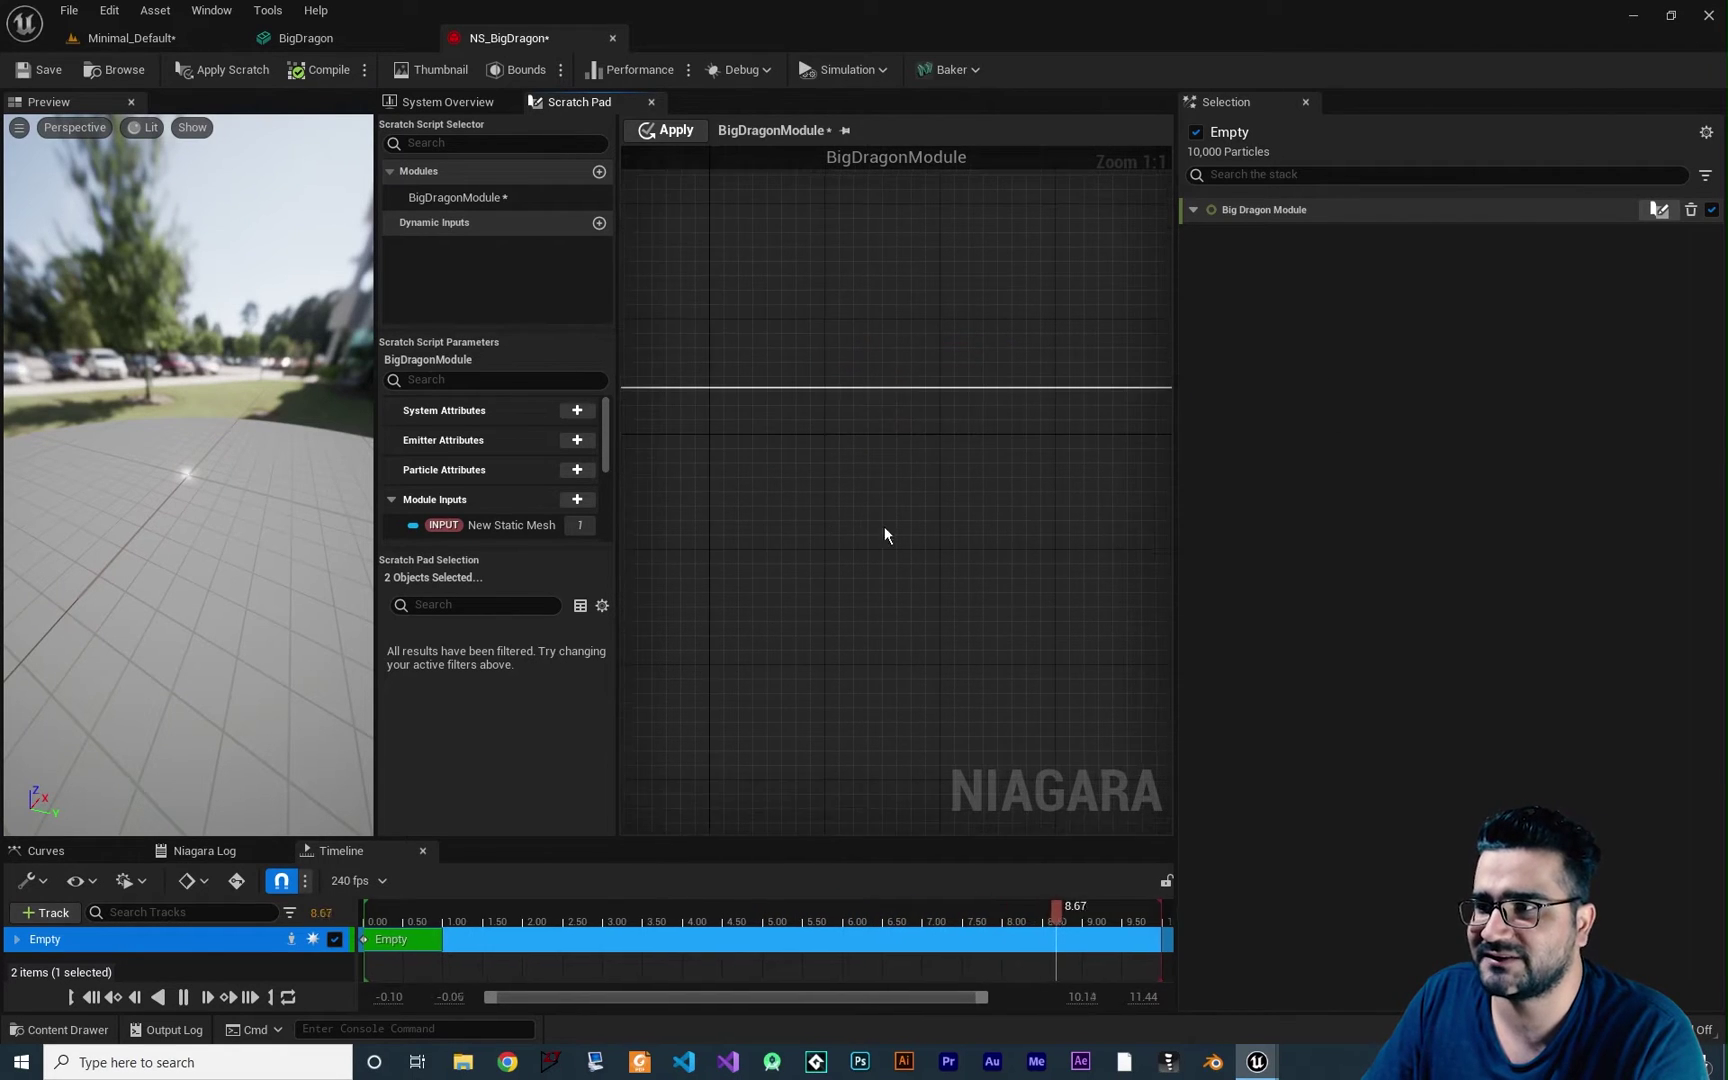
right_click_drag(650, 589, 1031, 596)
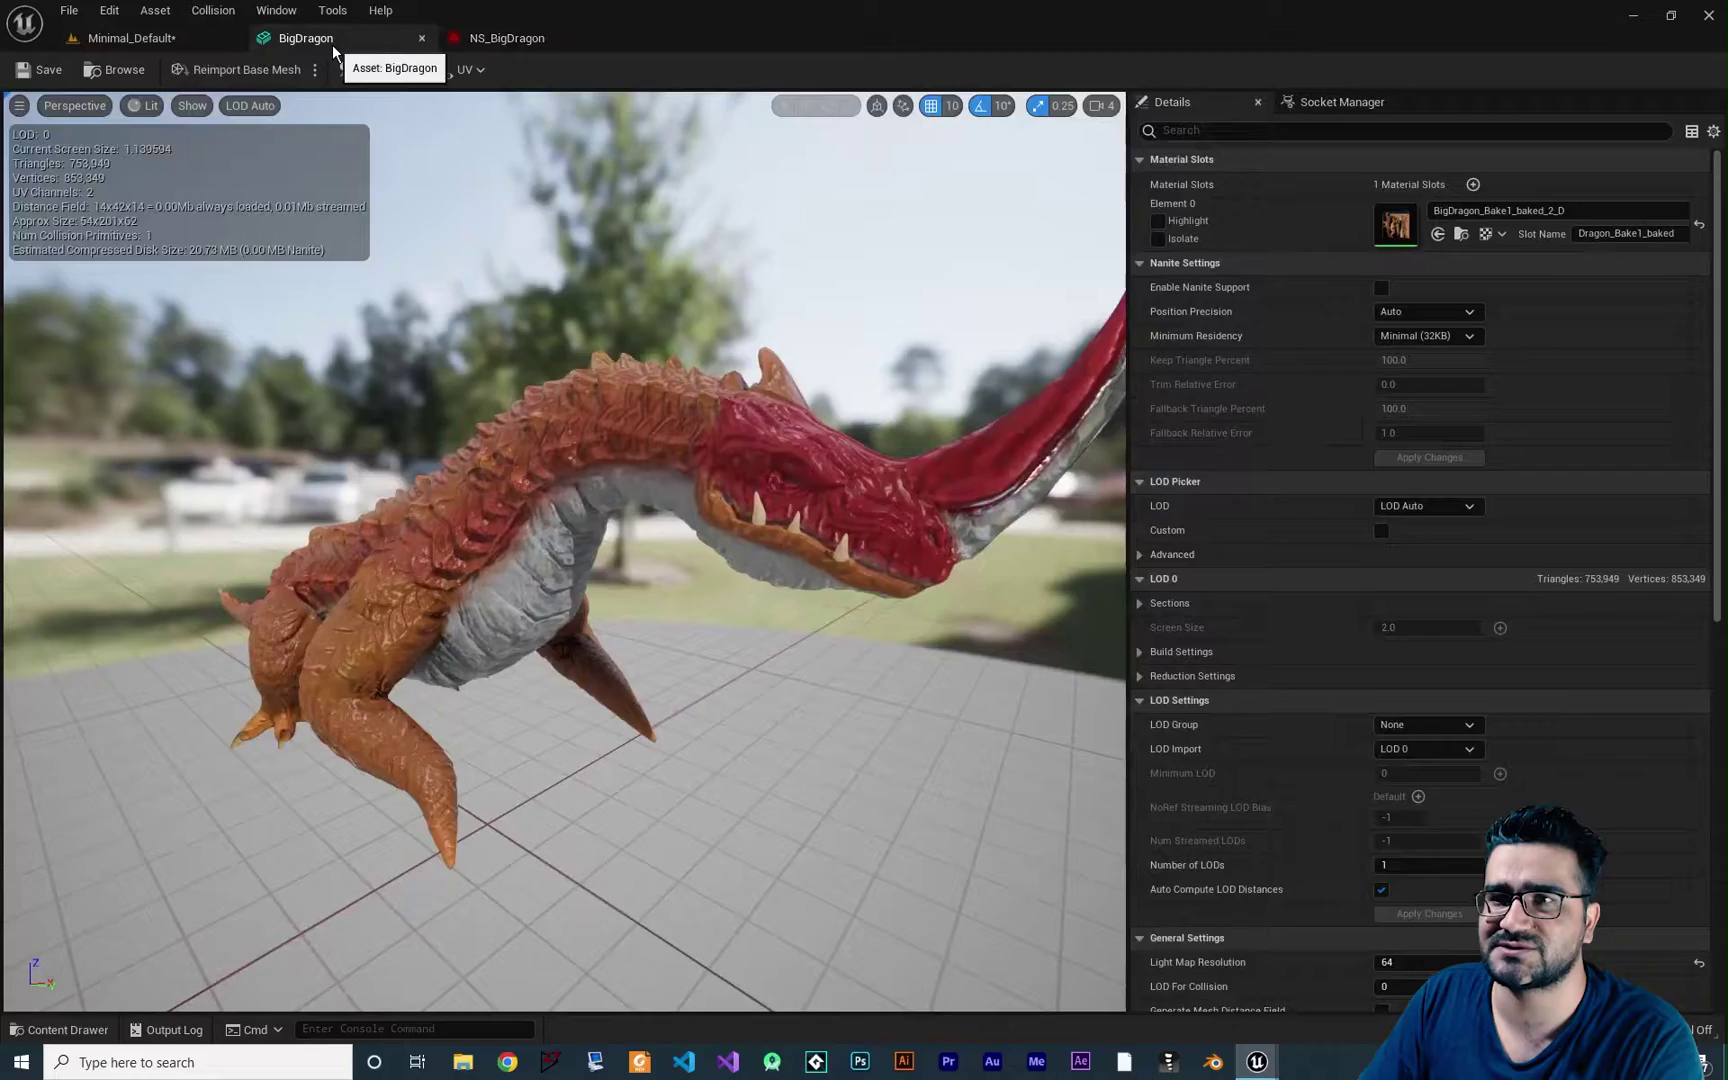
Show Complex Collision on the BigDragon mesh, set the camera speed to 1, and examine its triangles and vertices up close
left_click(330, 40)
left_click(192, 106)
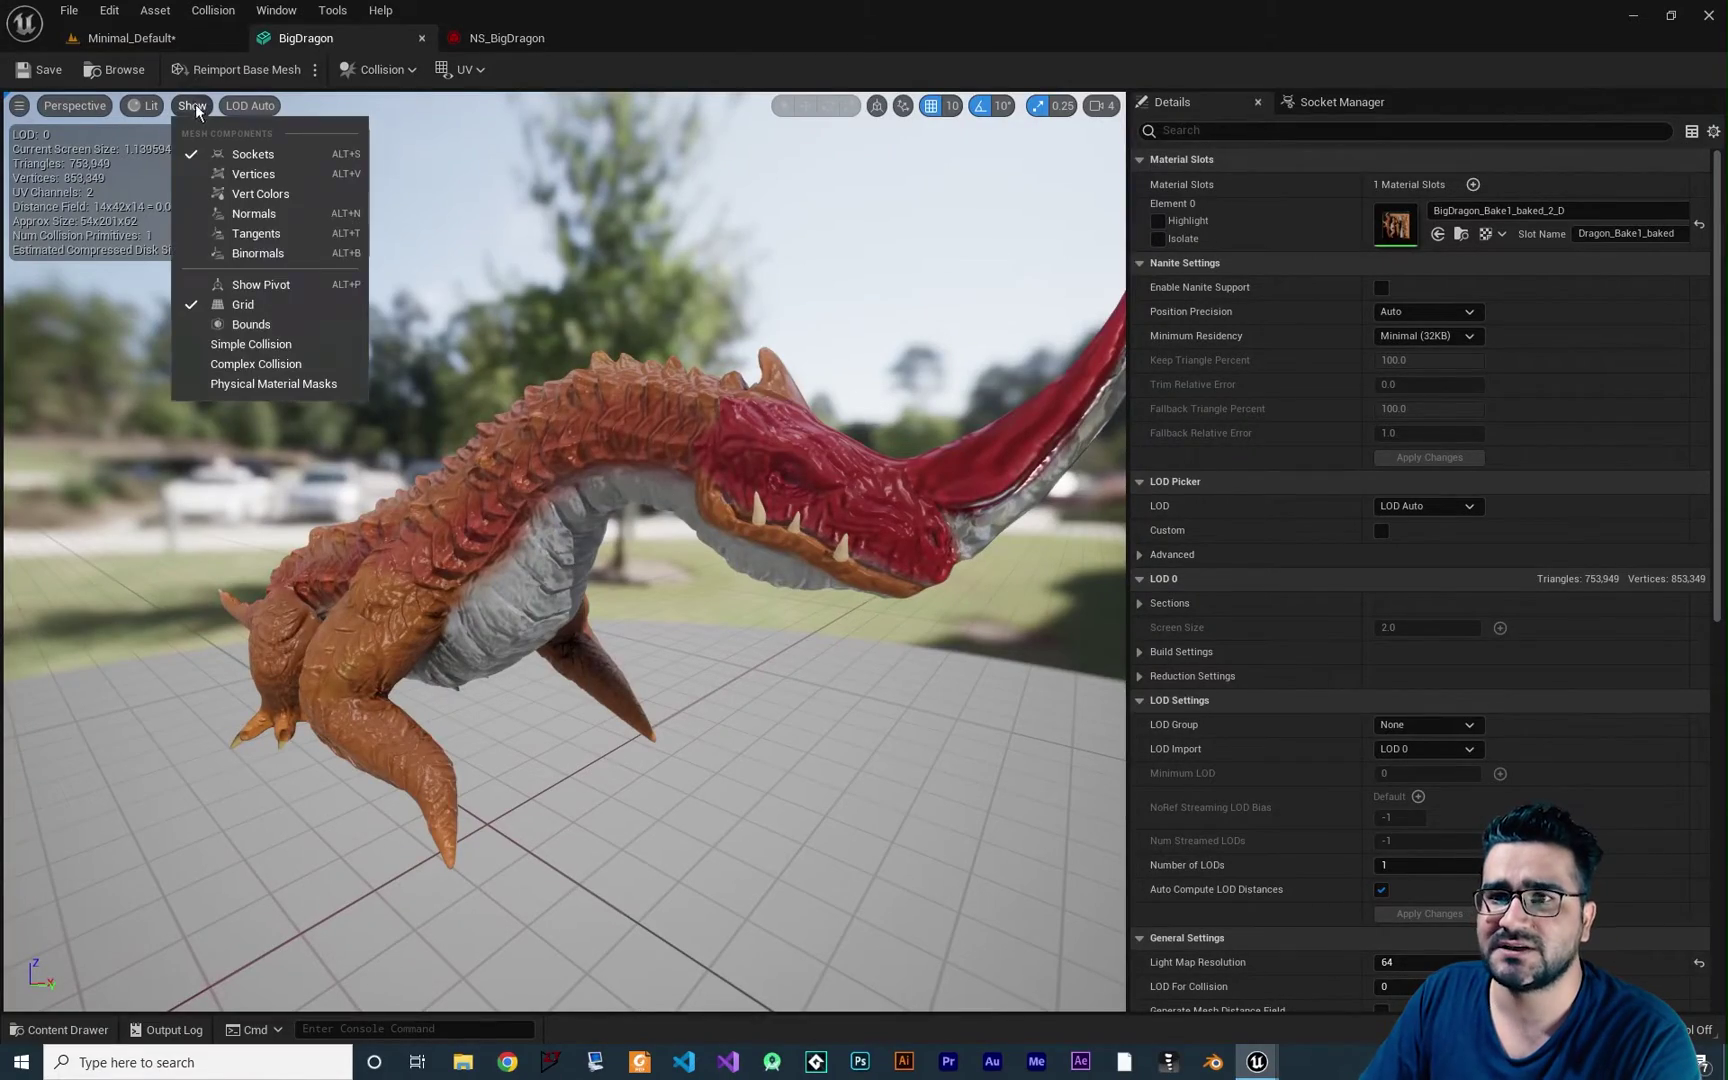
left_click(274, 364)
right_click_drag(555, 521, 640, 510)
left_click(1105, 105)
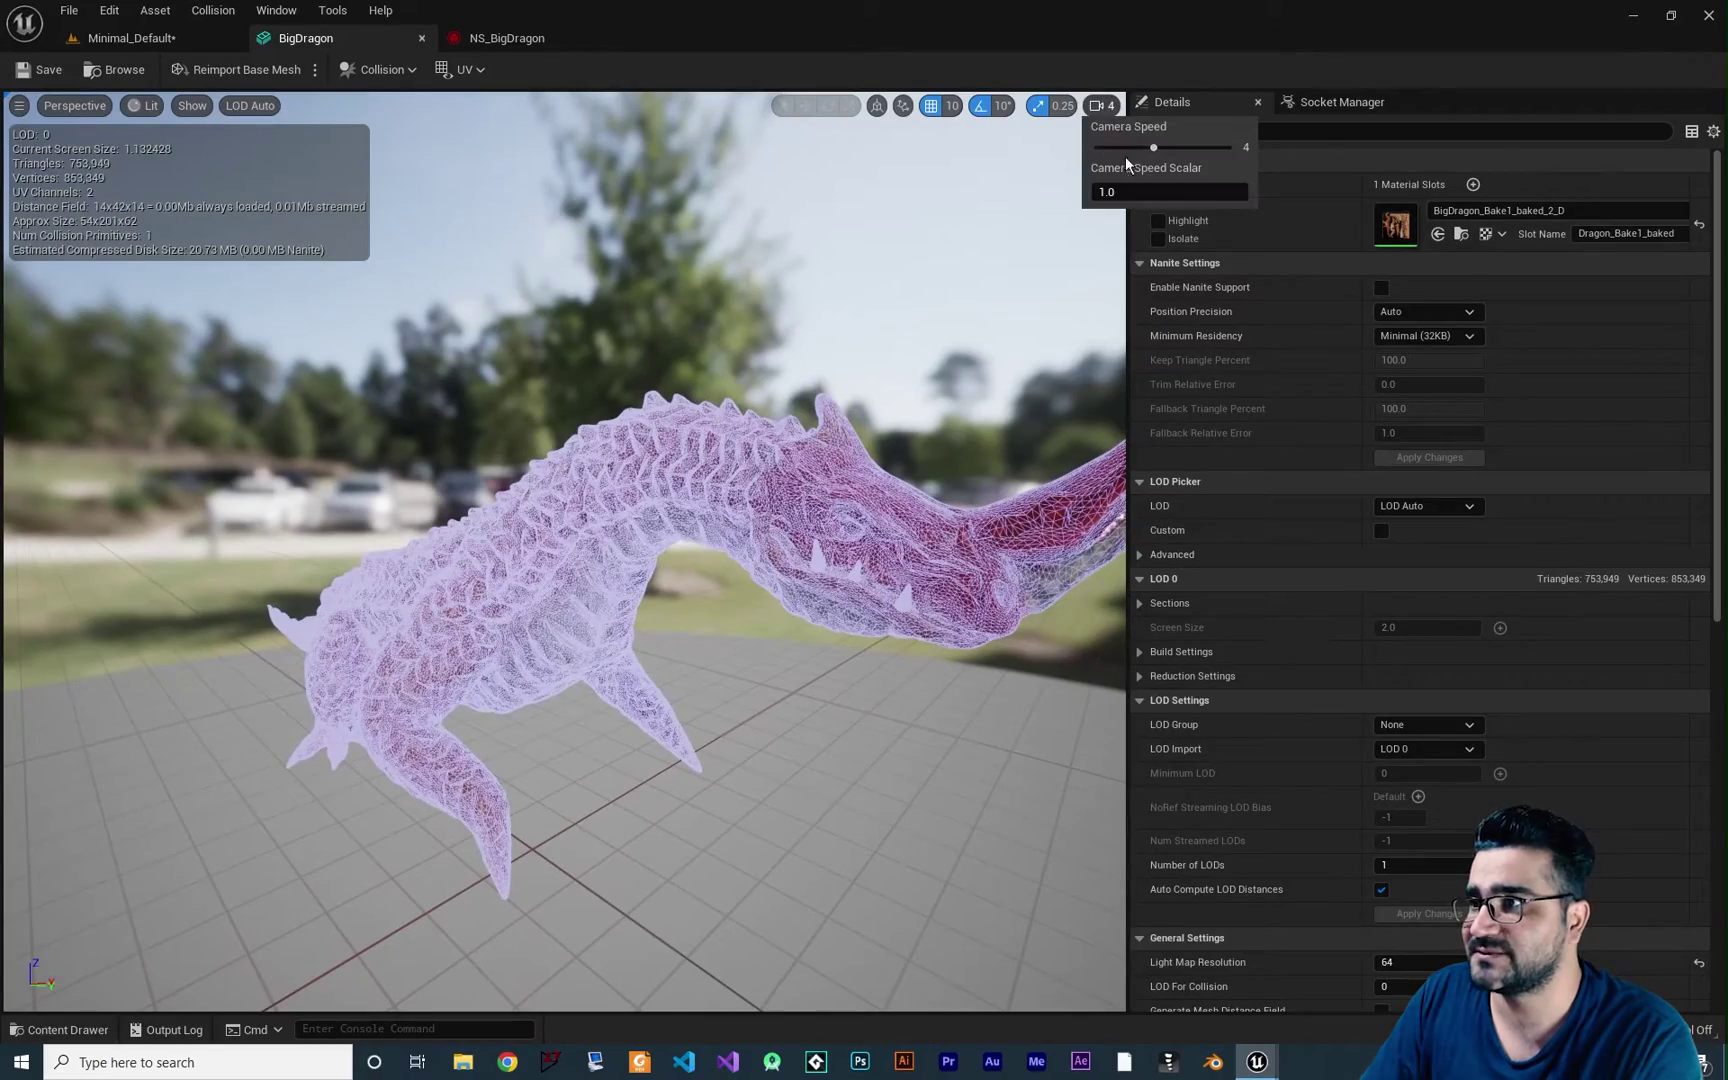
right_click_drag(843, 289, 656, 466)
key("w")
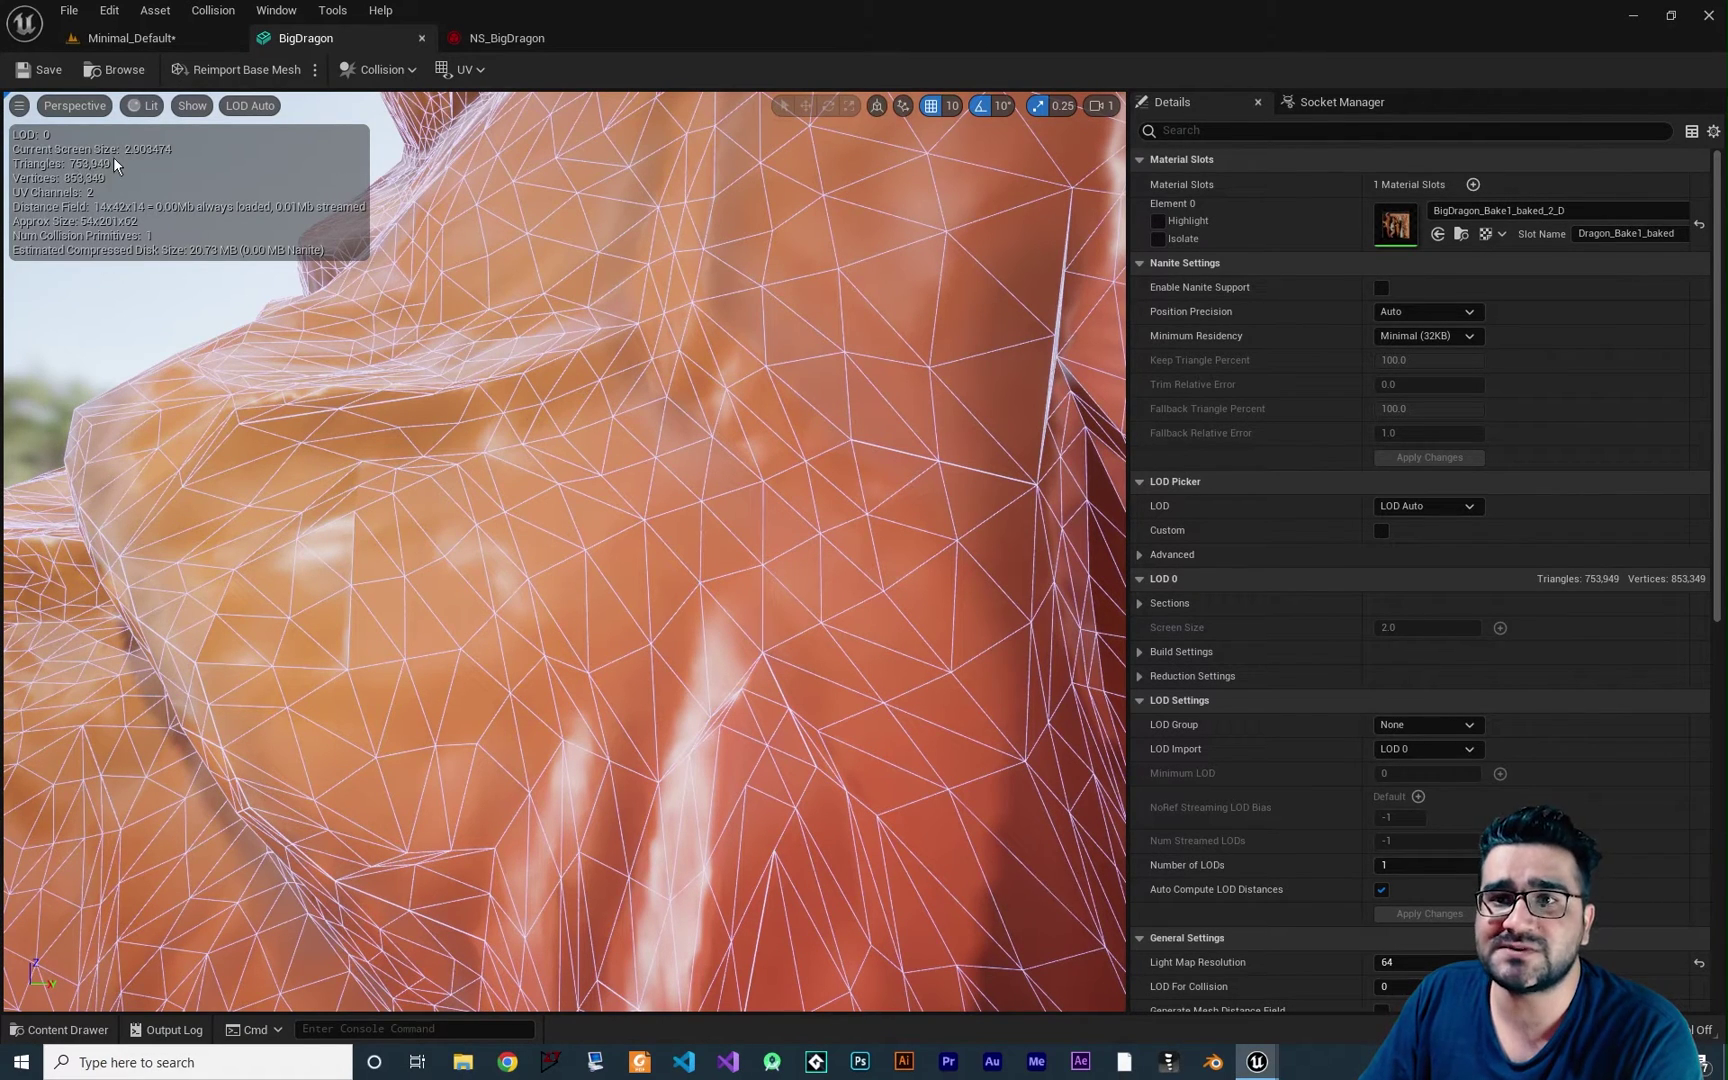
scroll(549, 487, "down", 10)
scroll(549, 487, "up", 10)
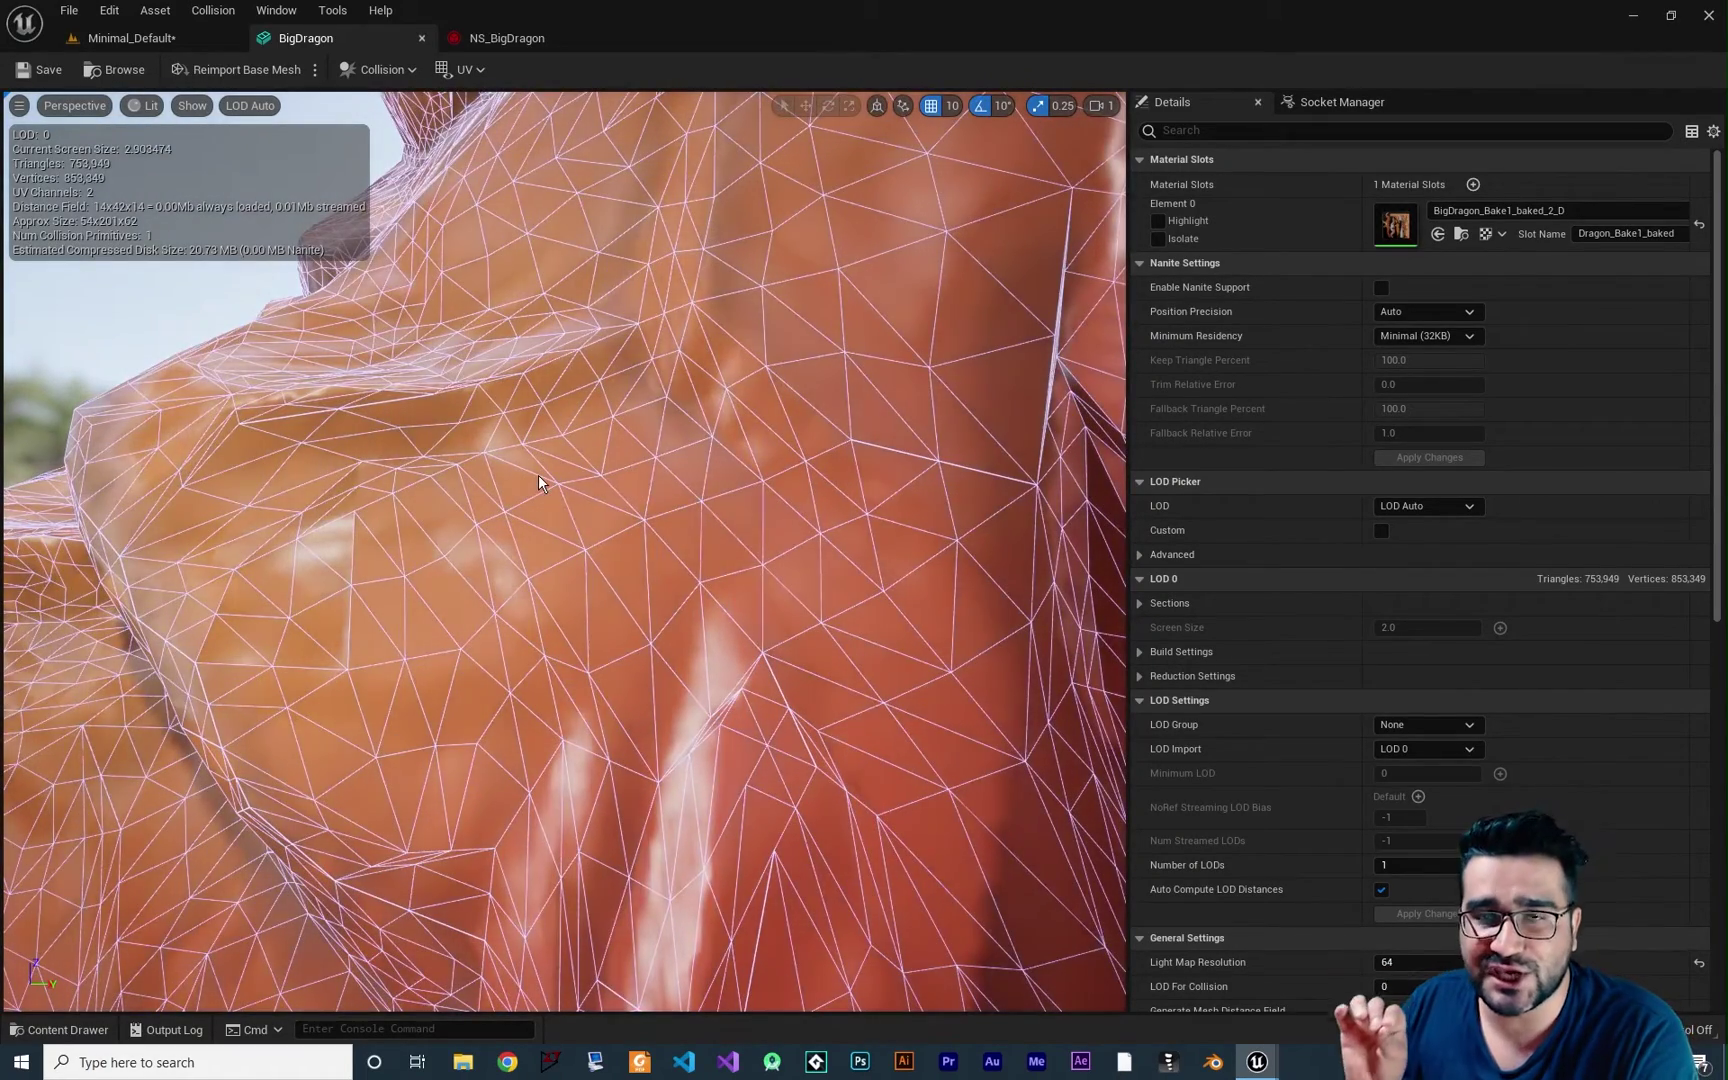
Return to NS_BigDragon and add a Get Triangle node fed by the New Static Mesh input, placed well right of Map Get
left_click(497, 40)
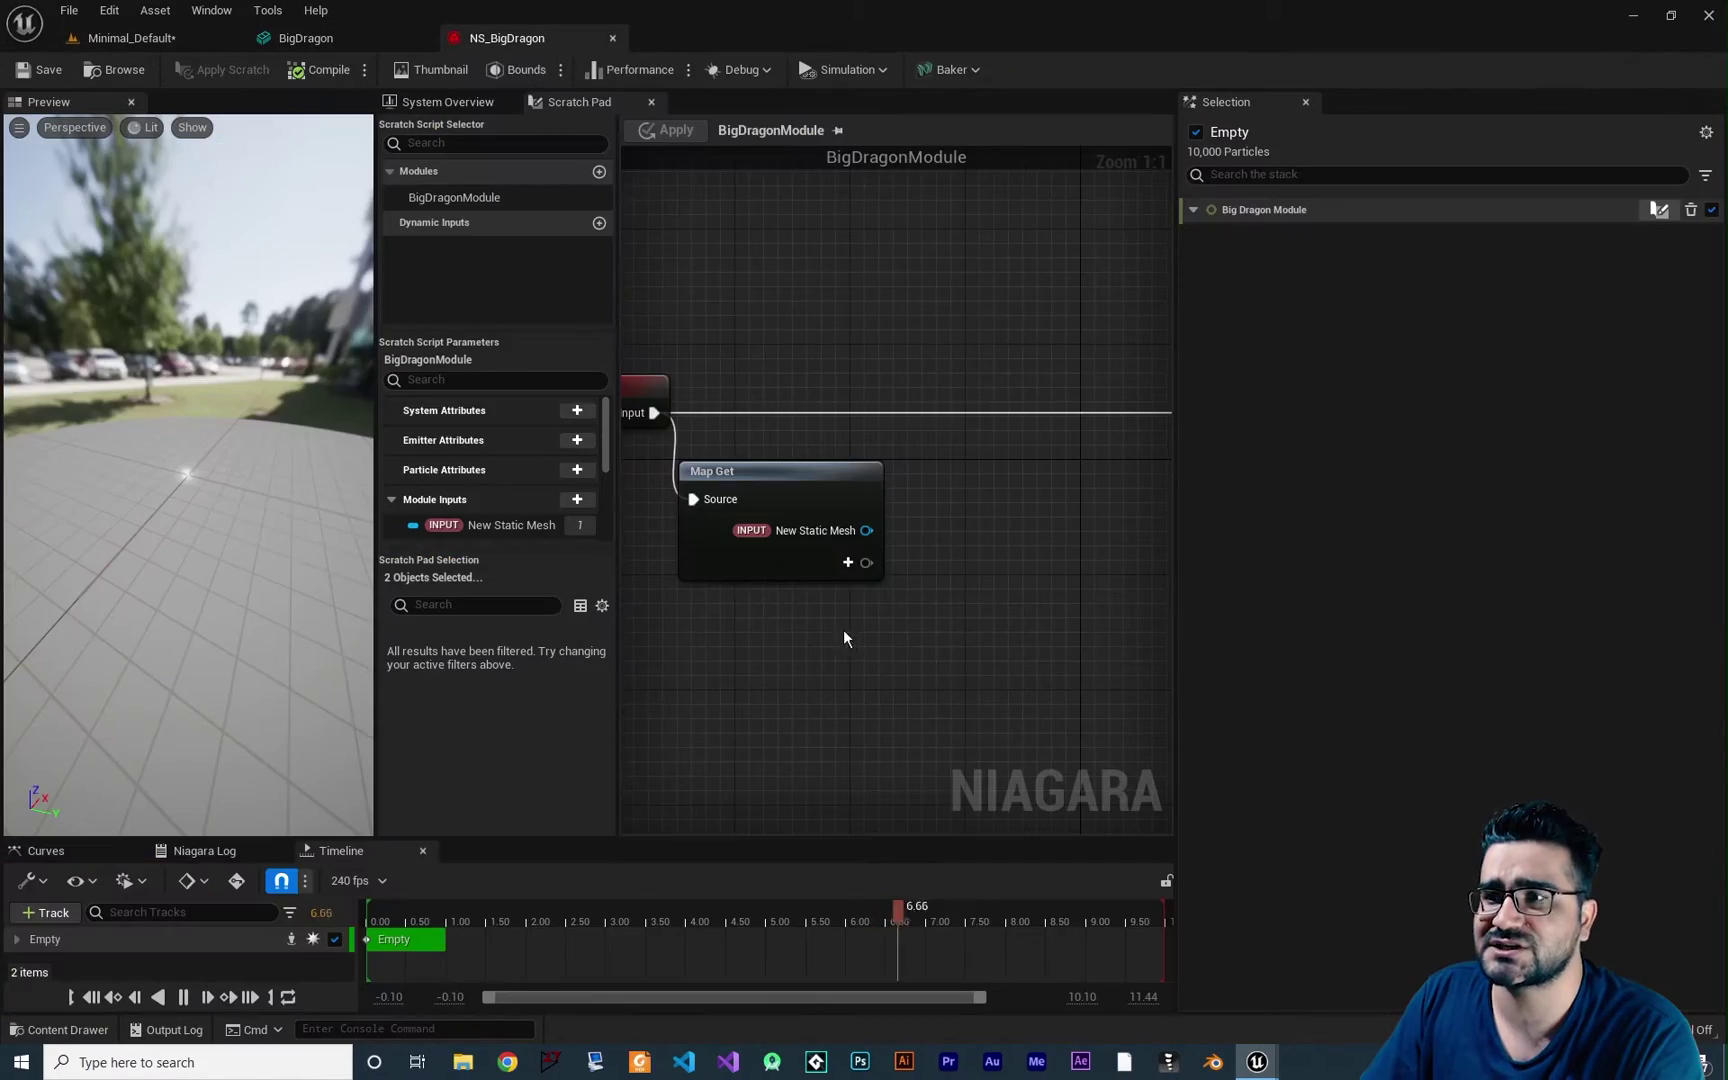
right_click_drag(899, 676, 872, 615)
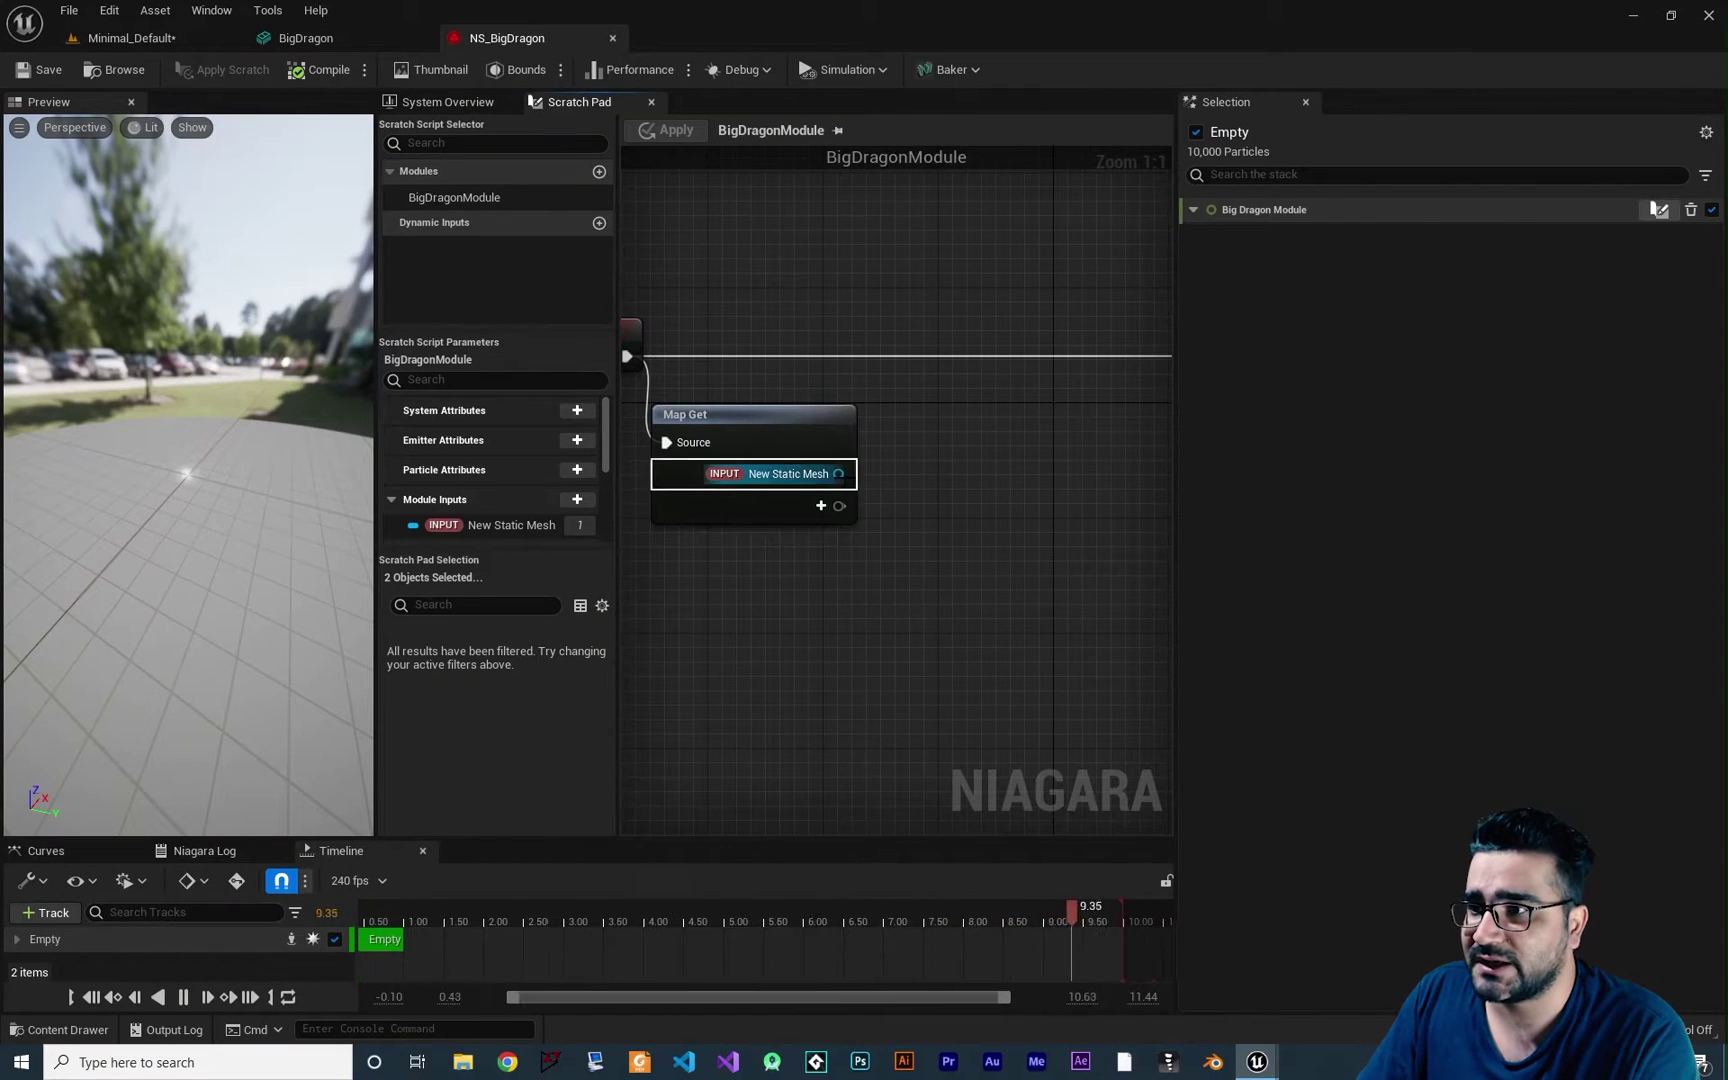
left_click_drag(839, 474, 1029, 478)
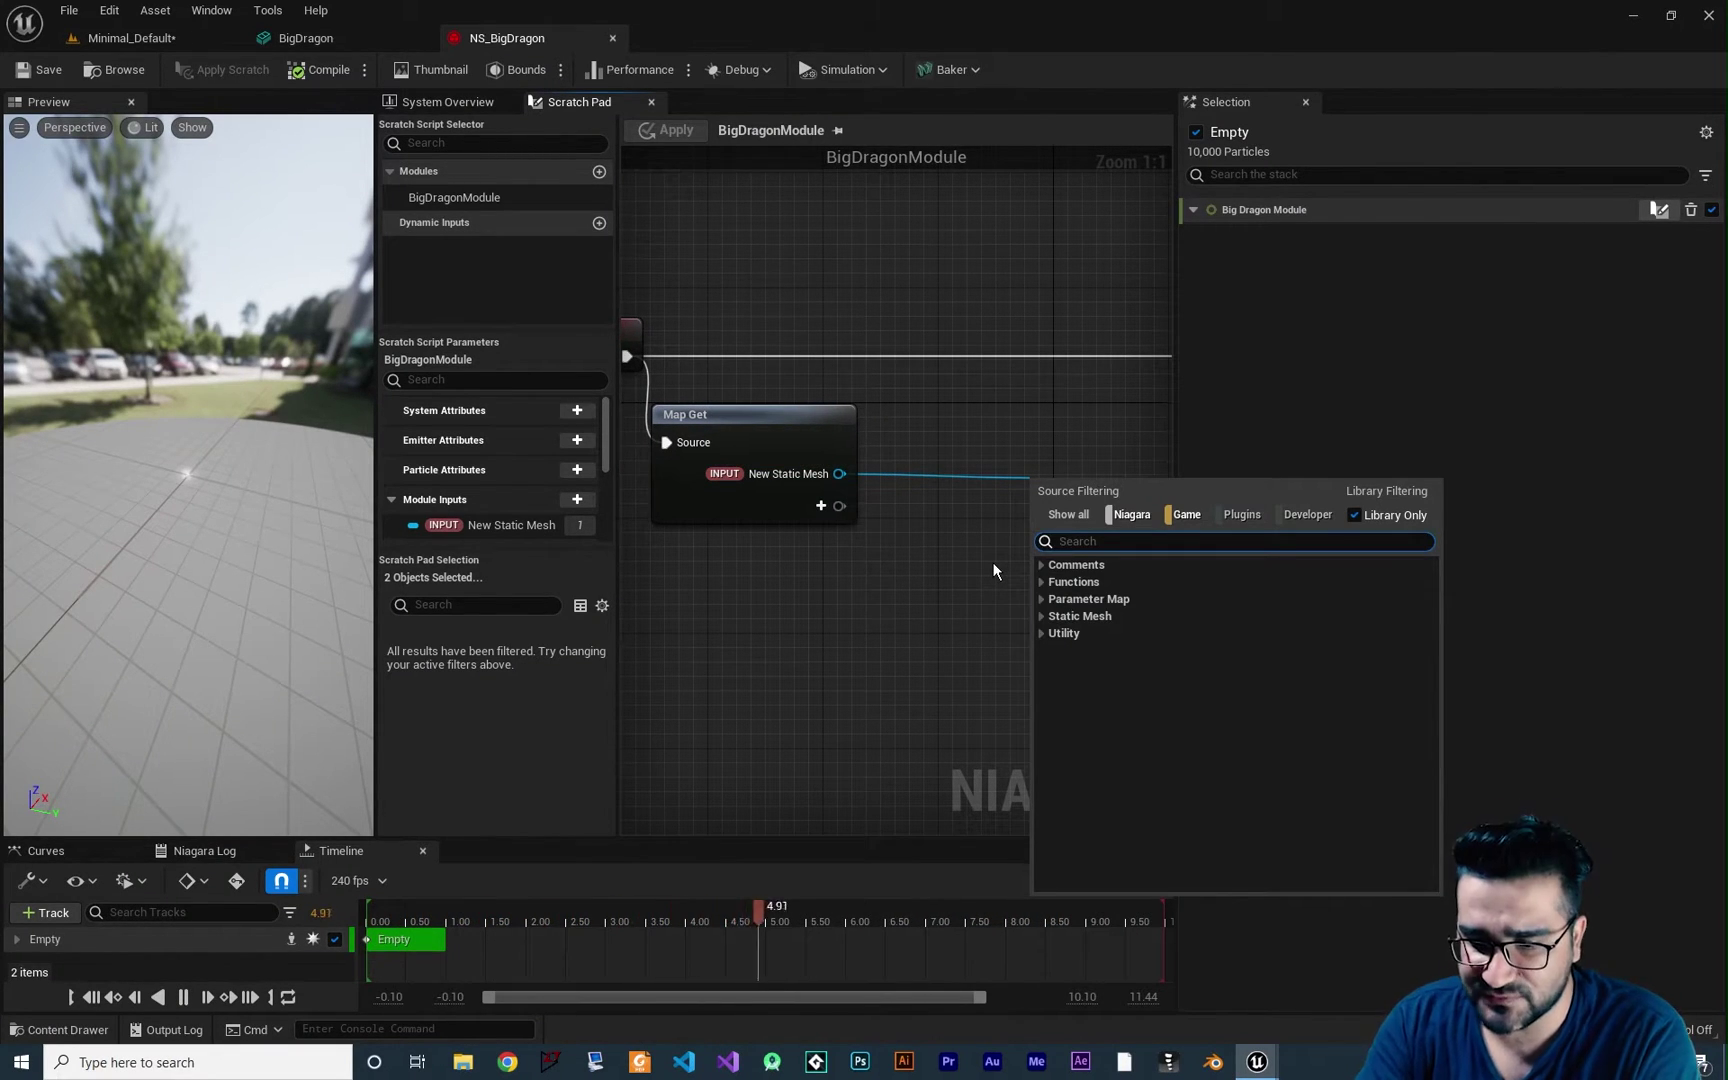
type("get tri")
left_click(1095, 570)
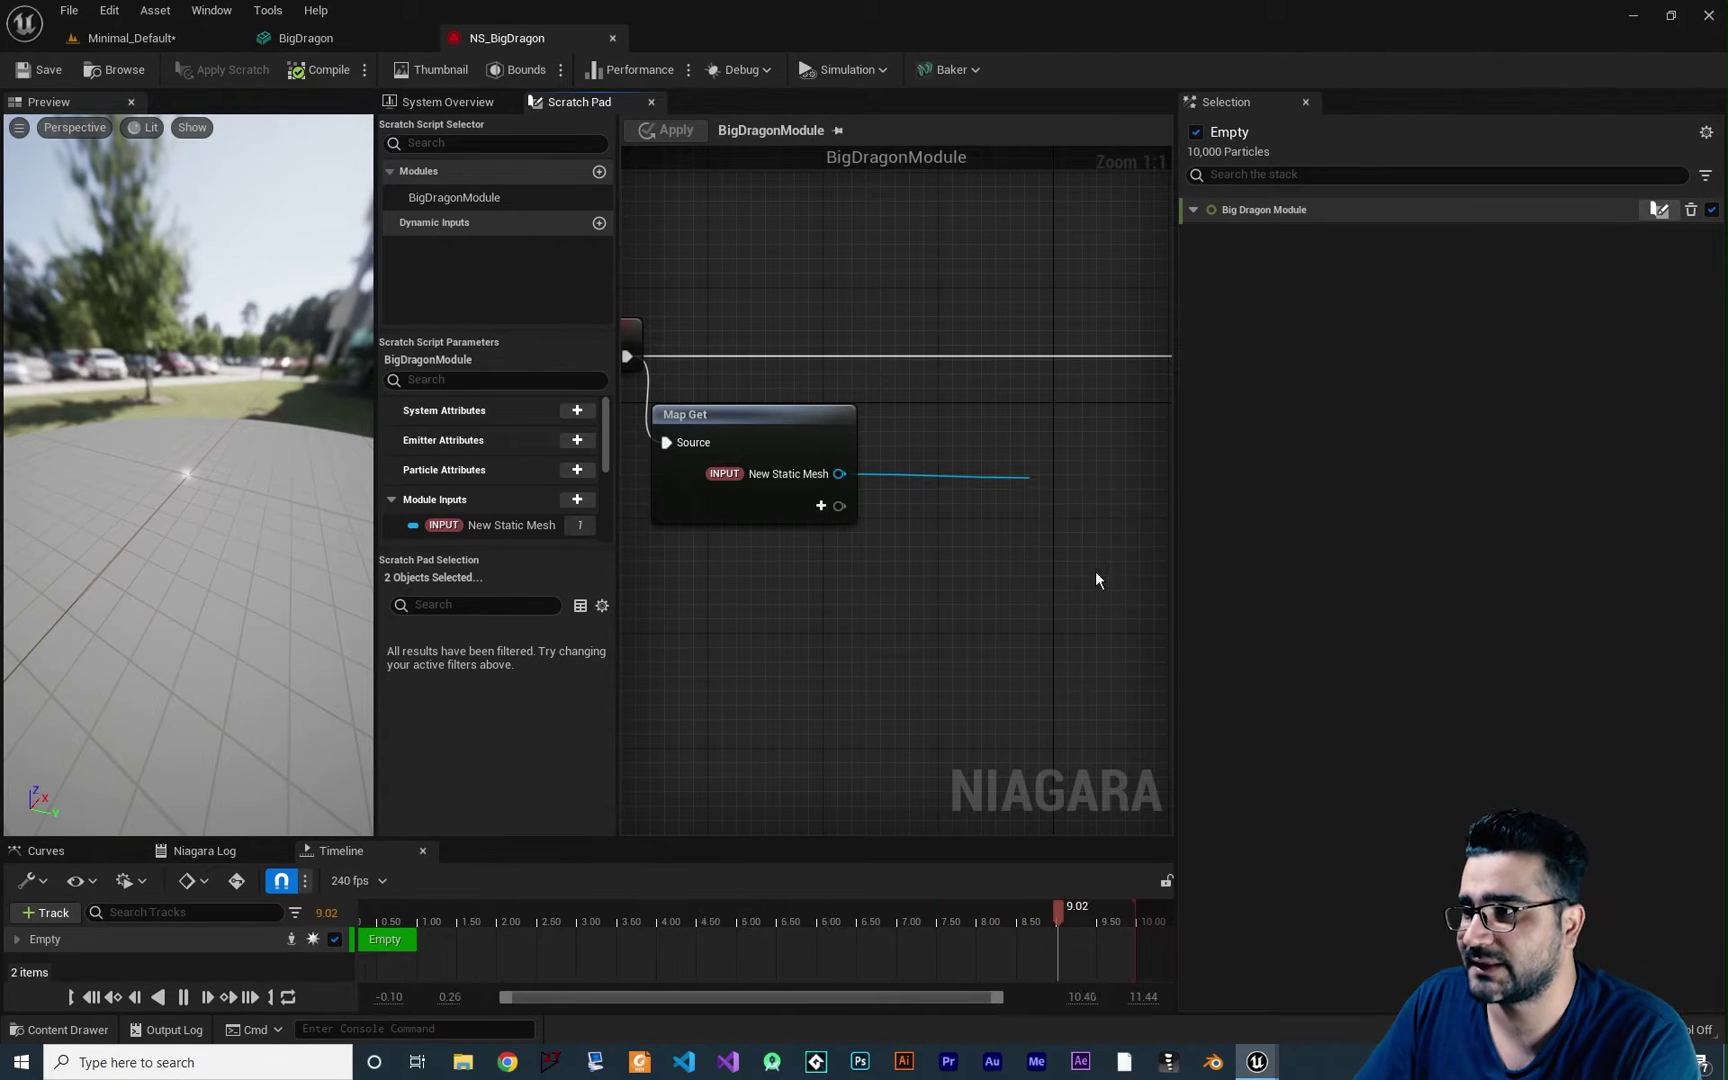
right_click_drag(1094, 652, 826, 564)
left_click_drag(828, 493, 961, 453)
right_click_drag(825, 579, 682, 586)
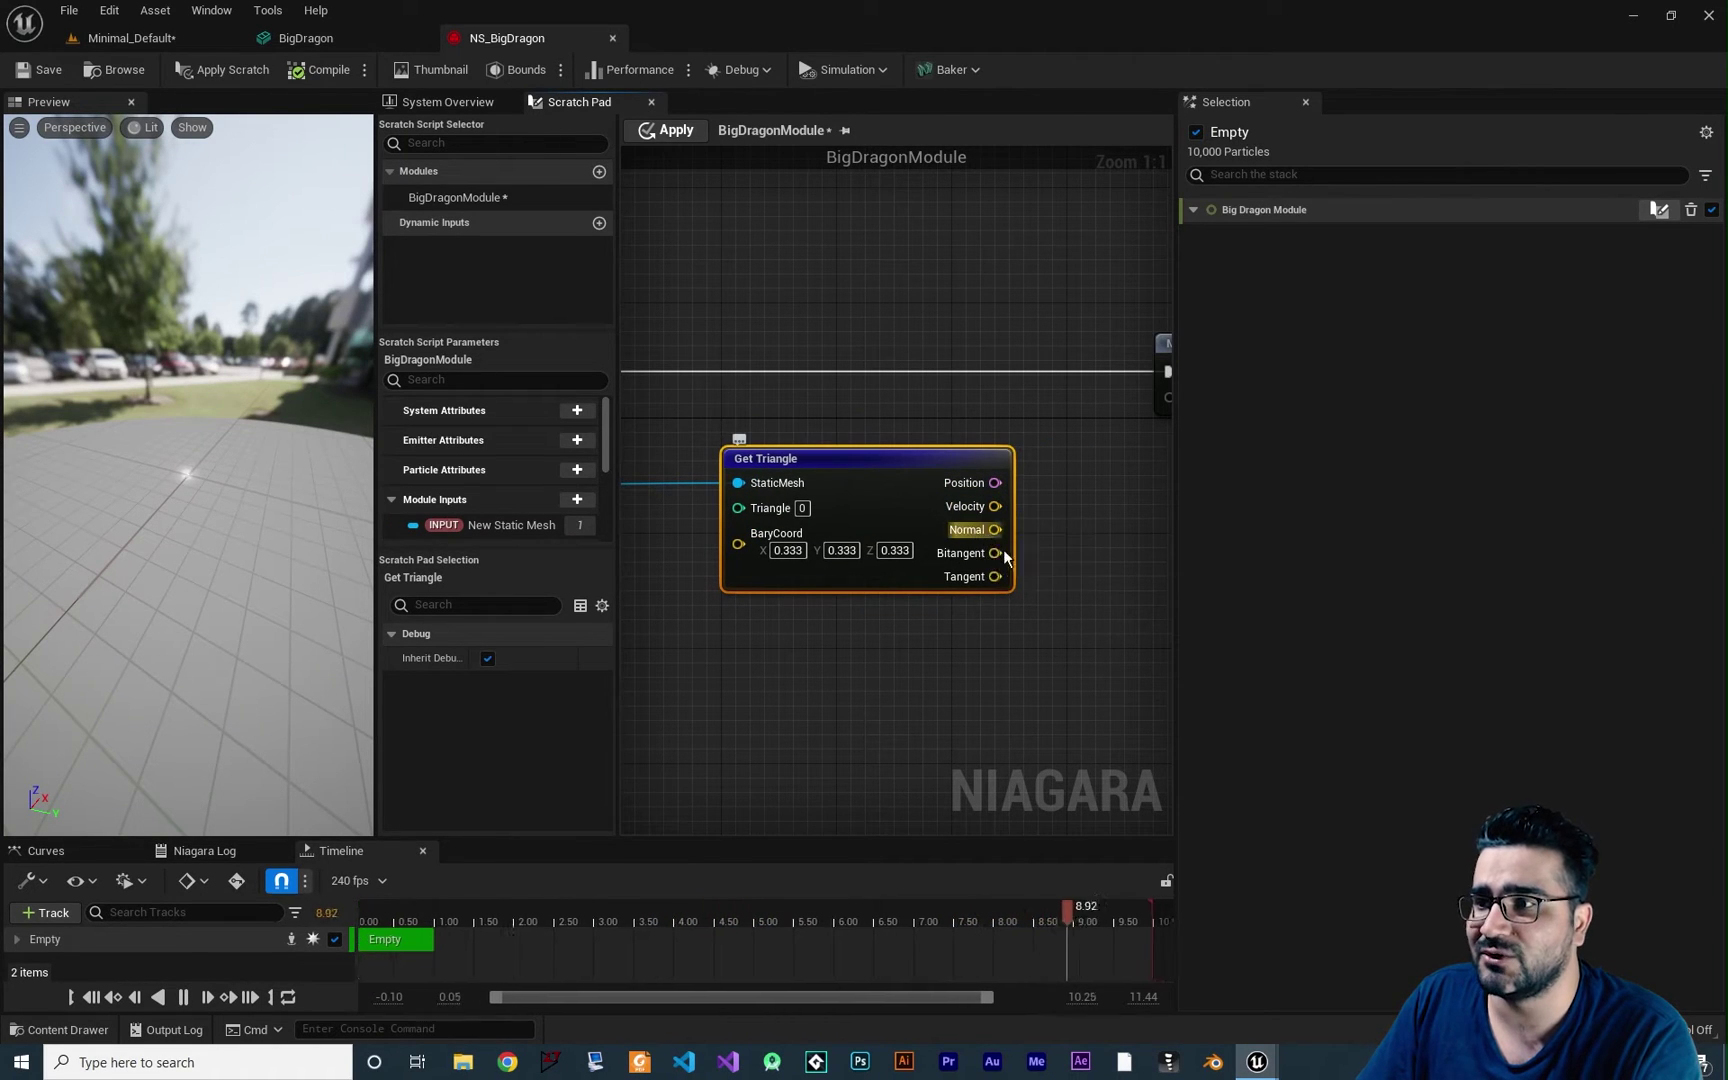
Examine the Get Triangle node's Triangle and BaryCoord inputs and its outputs, comparing them with the triangles on the BigDragon mesh
right_click_drag(950, 598, 1018, 625)
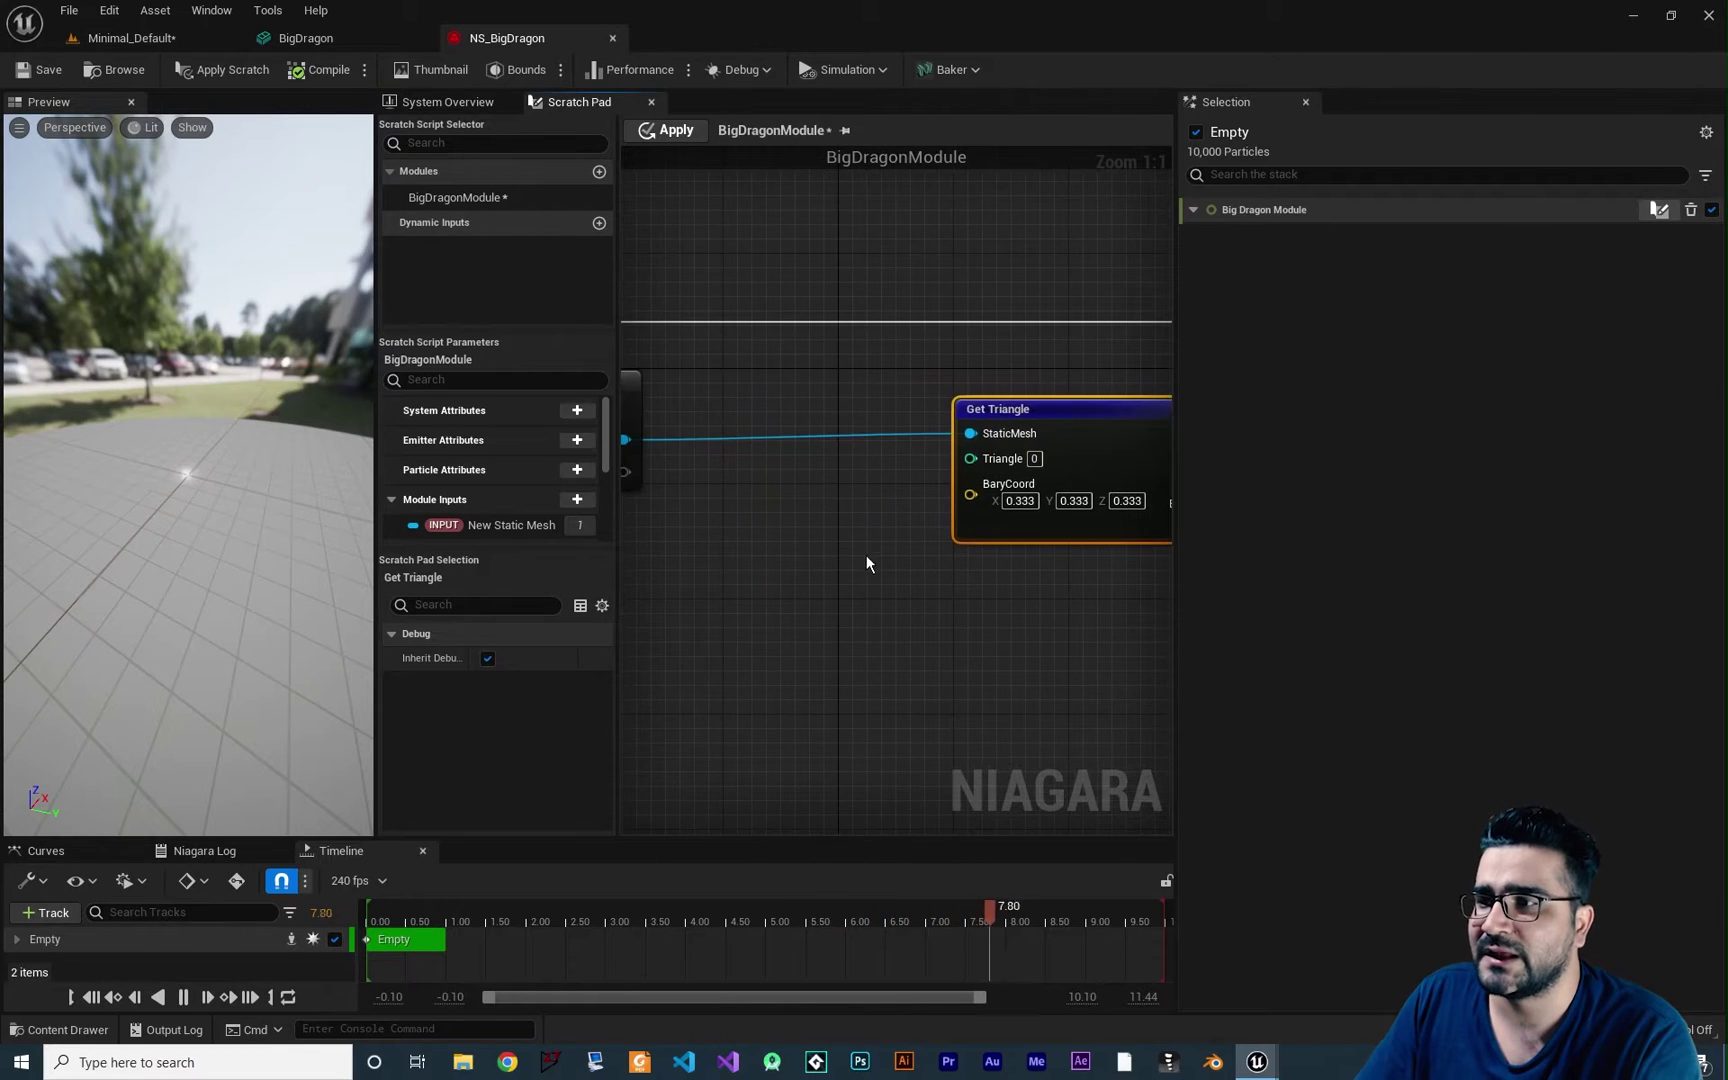
right_click_drag(865, 555, 806, 594)
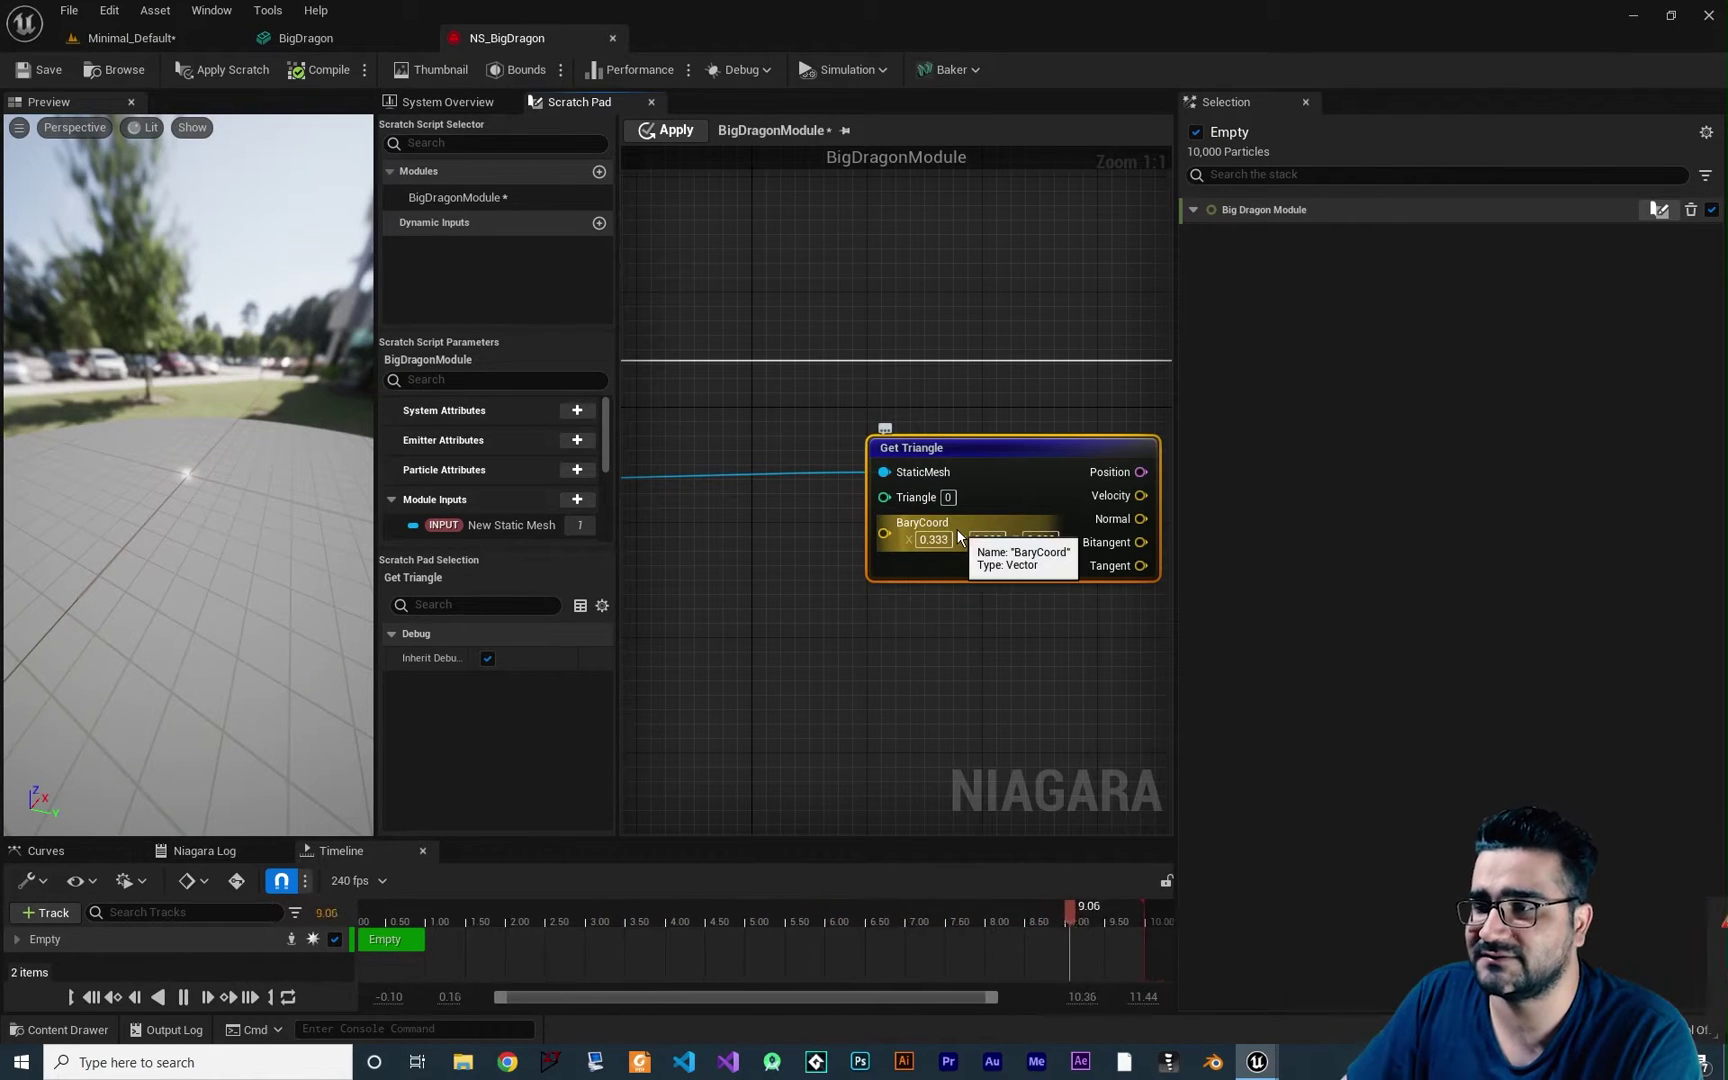
mouse_move(855, 622)
right_mouse_down()
mouse_move(821, 622)
mouse_move(856, 645)
right_mouse_up()
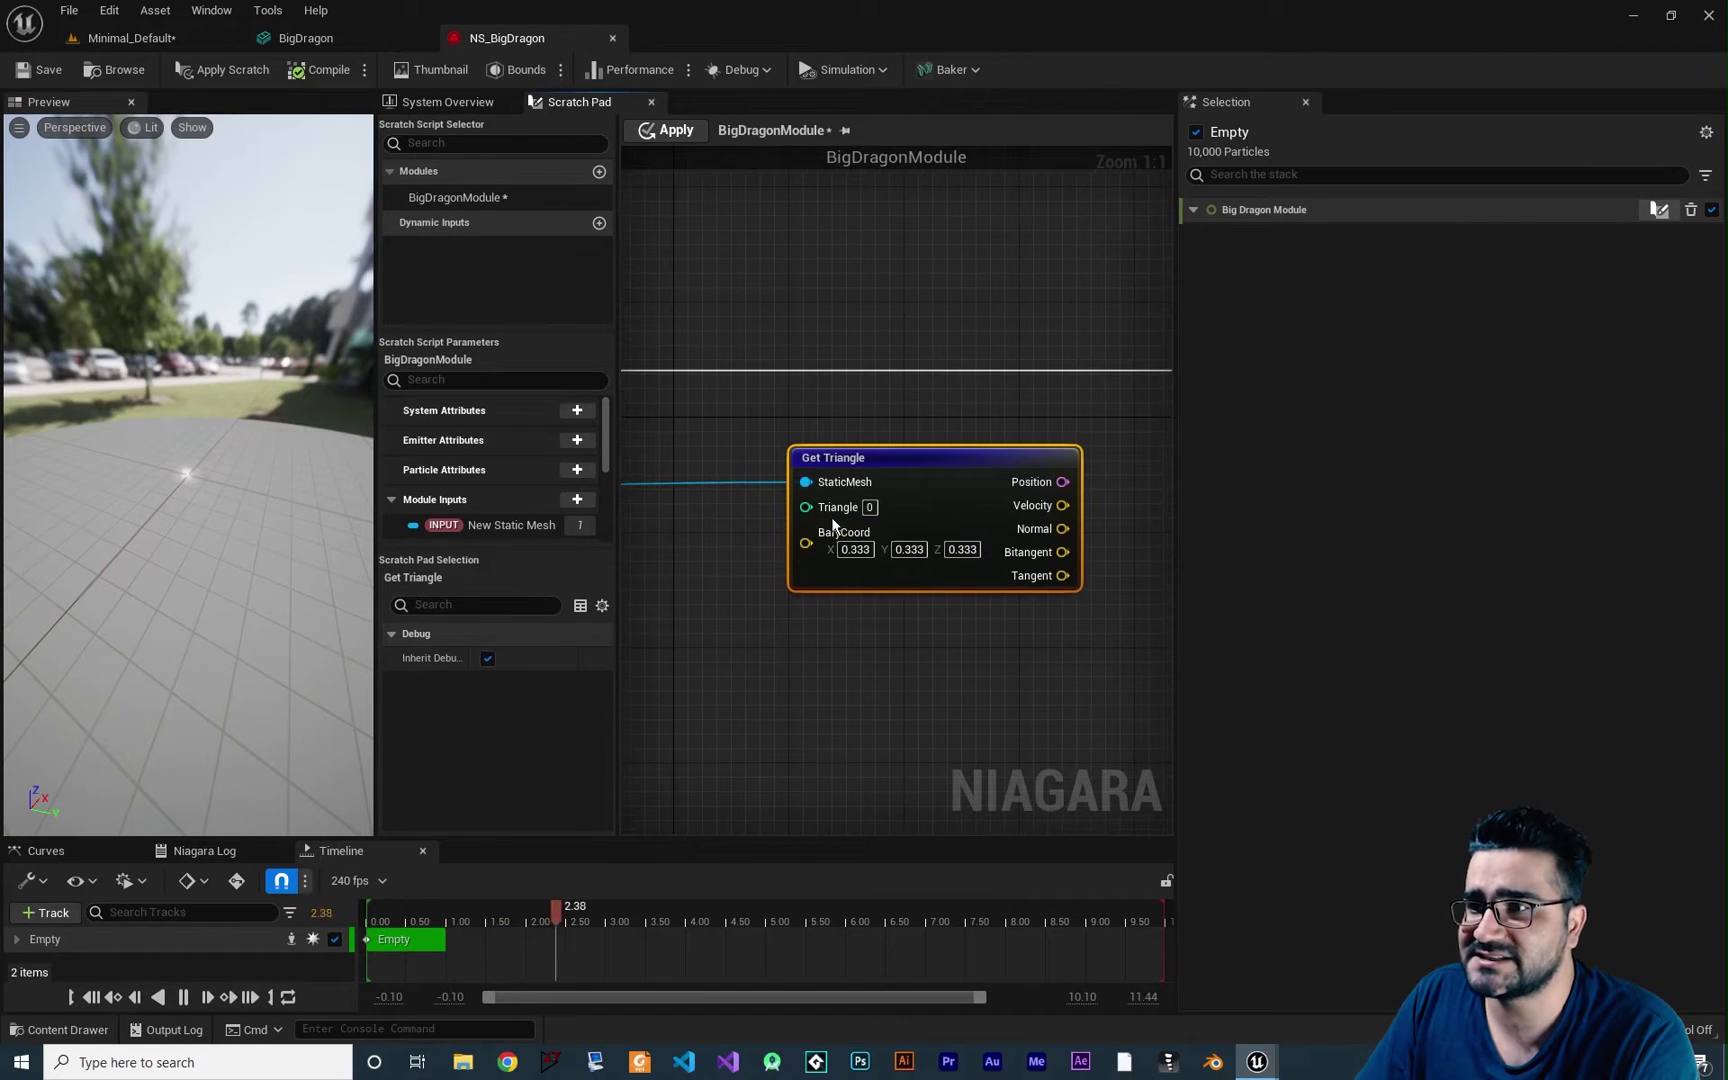
left_click(324, 43)
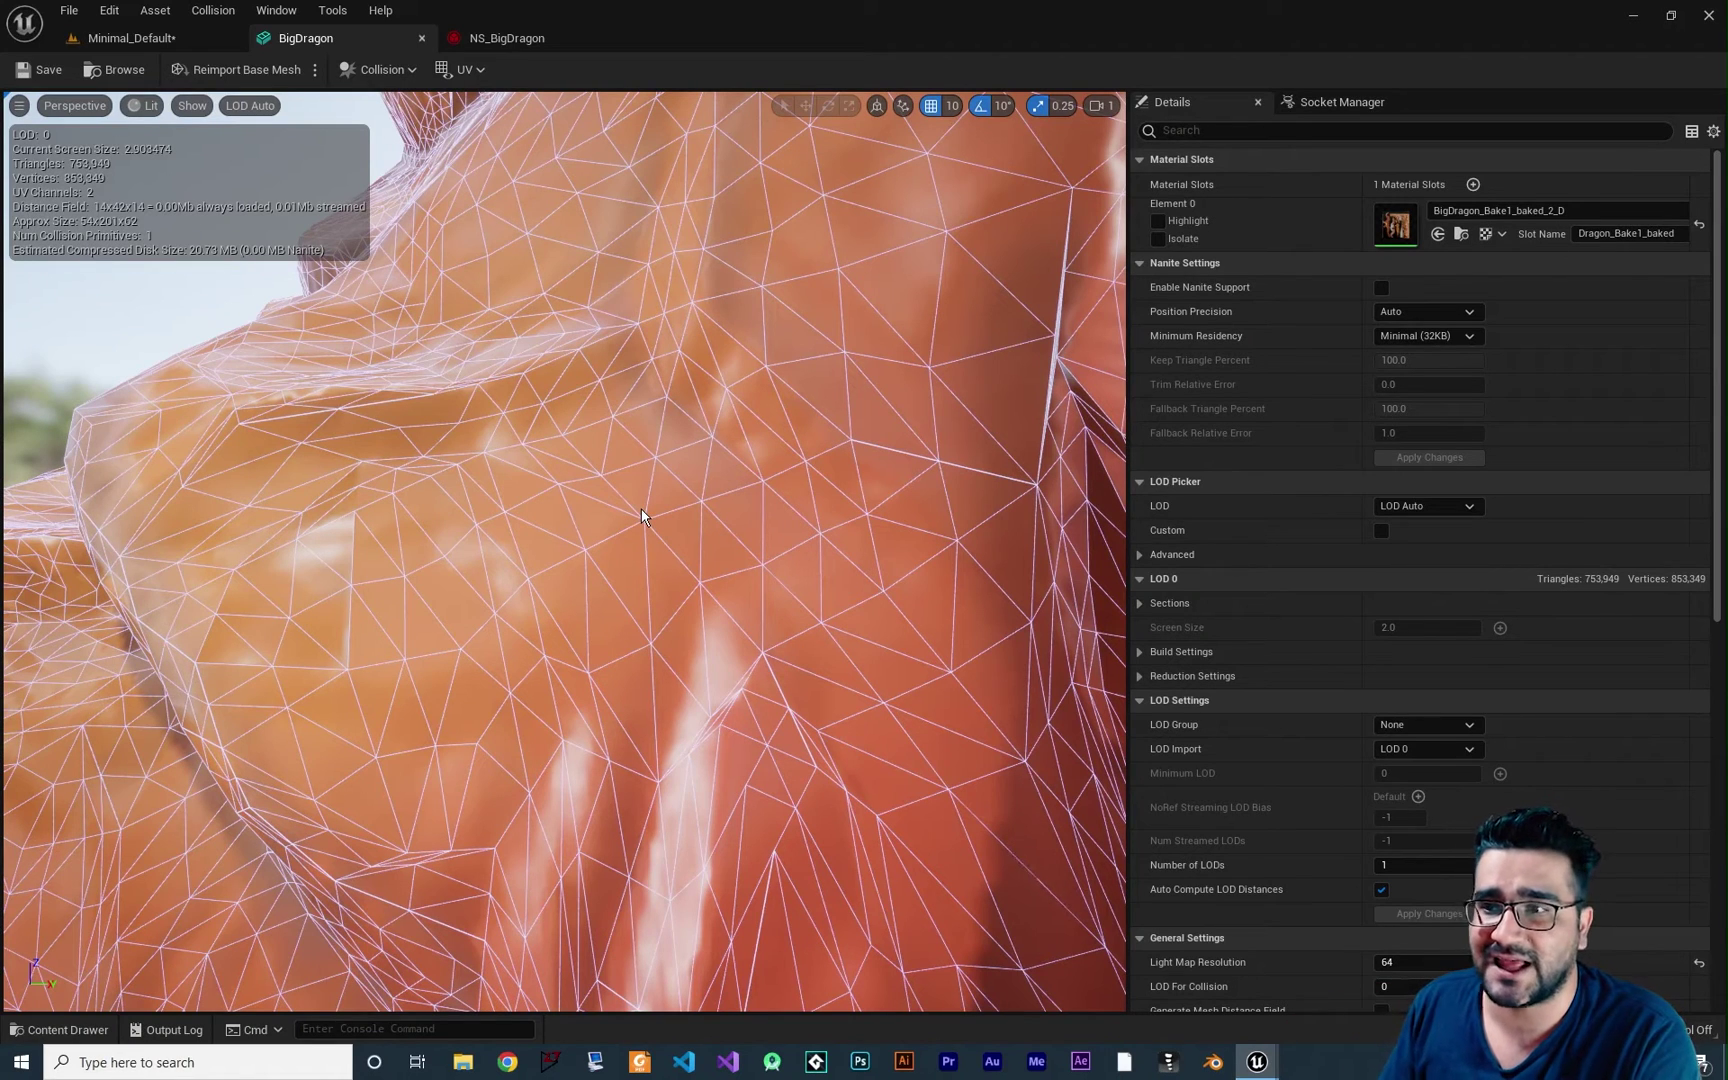
left_click(492, 40)
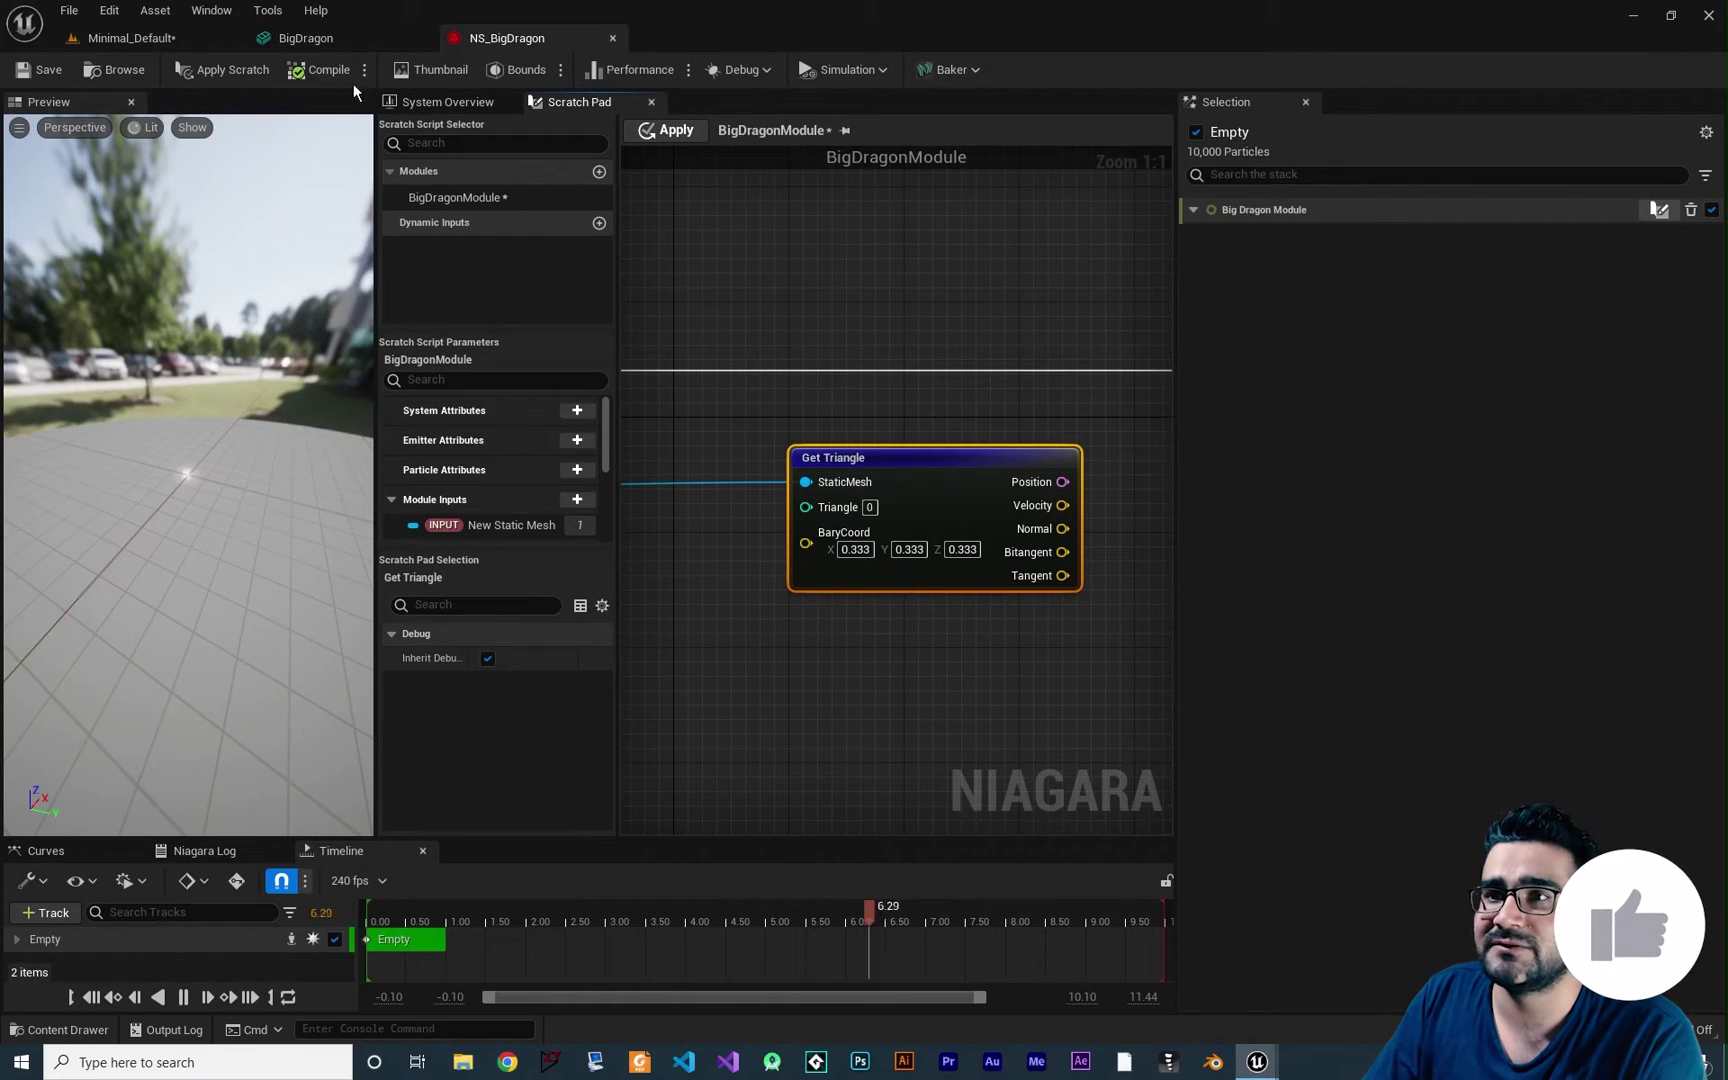
left_click(318, 40)
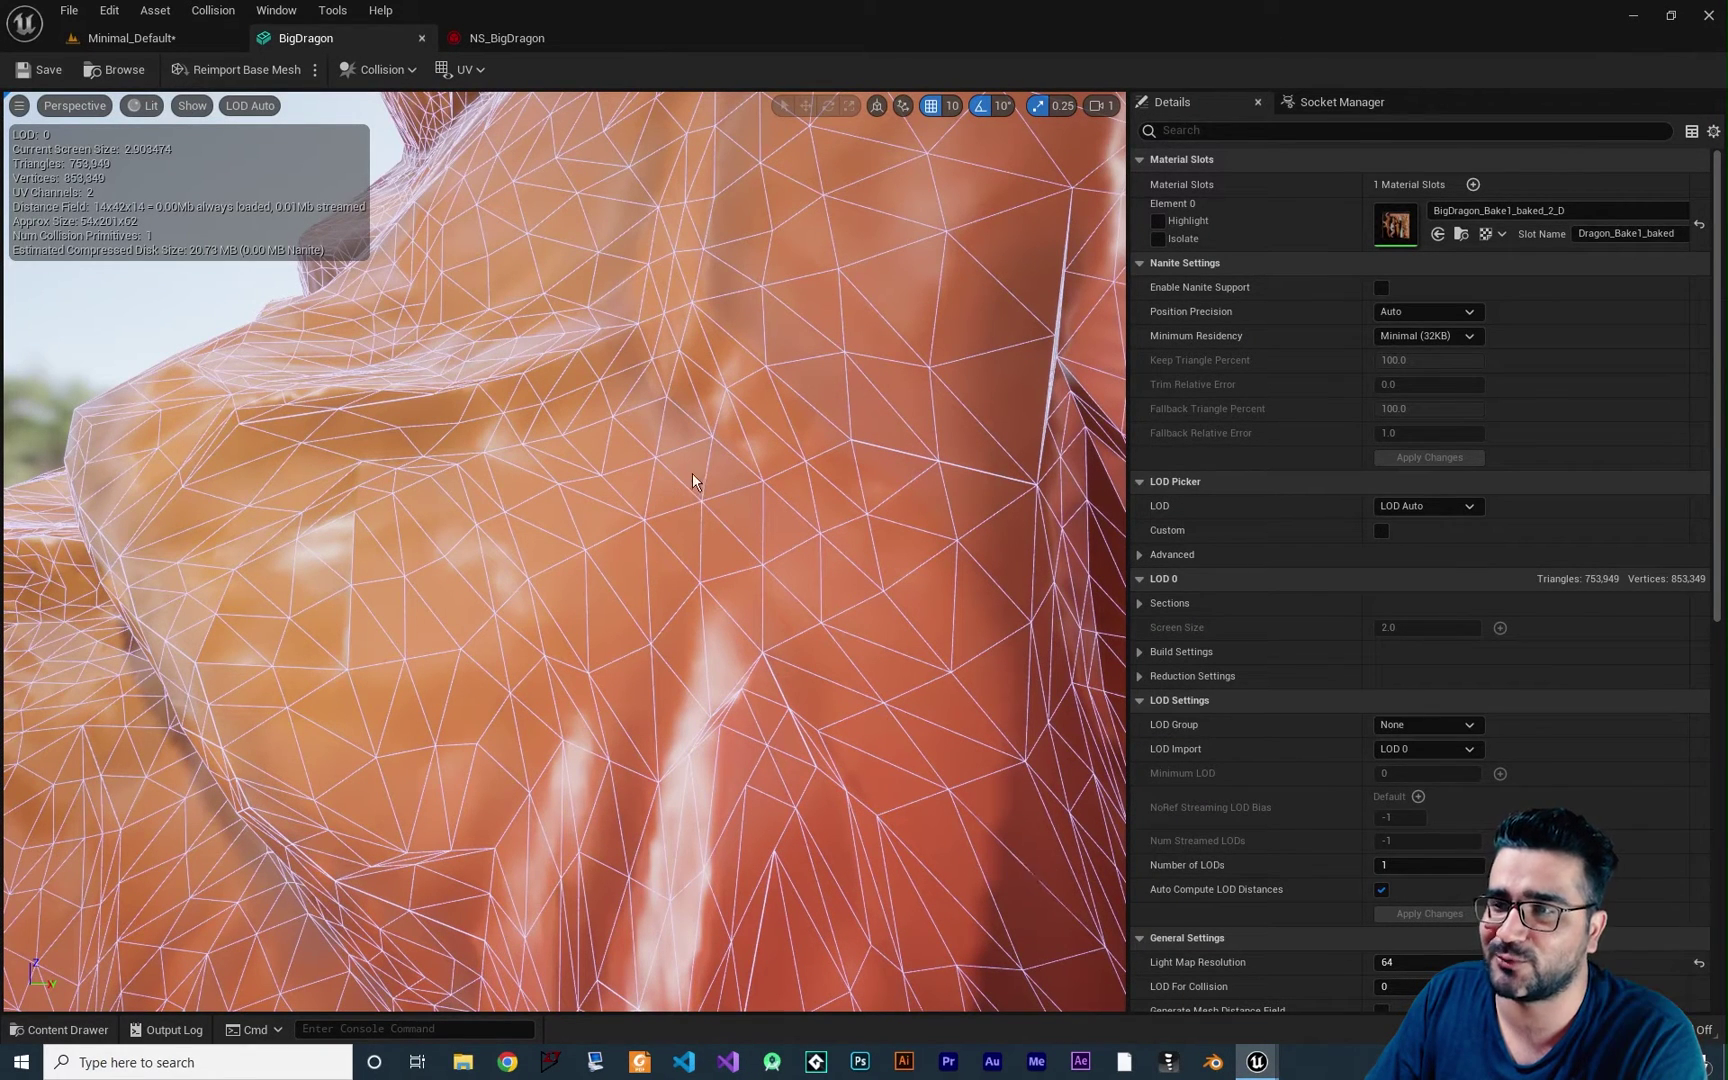
left_click(510, 38)
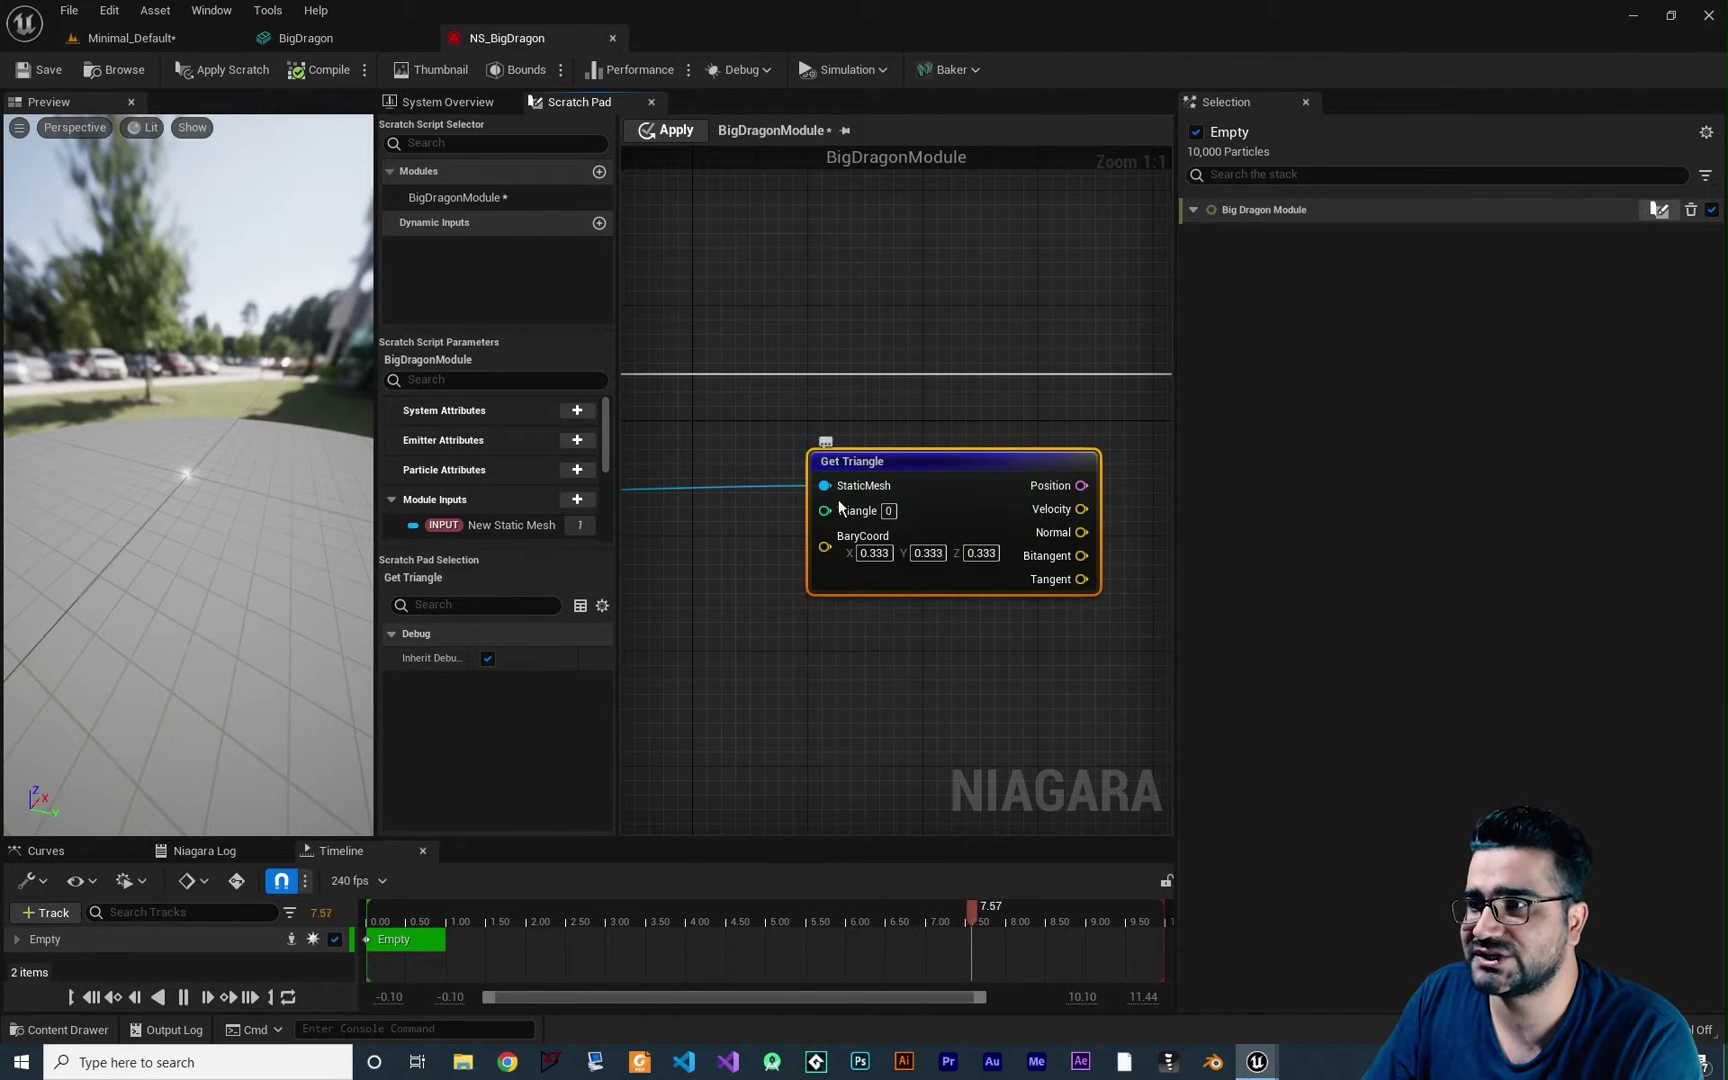
right_click_drag(862, 650, 811, 650)
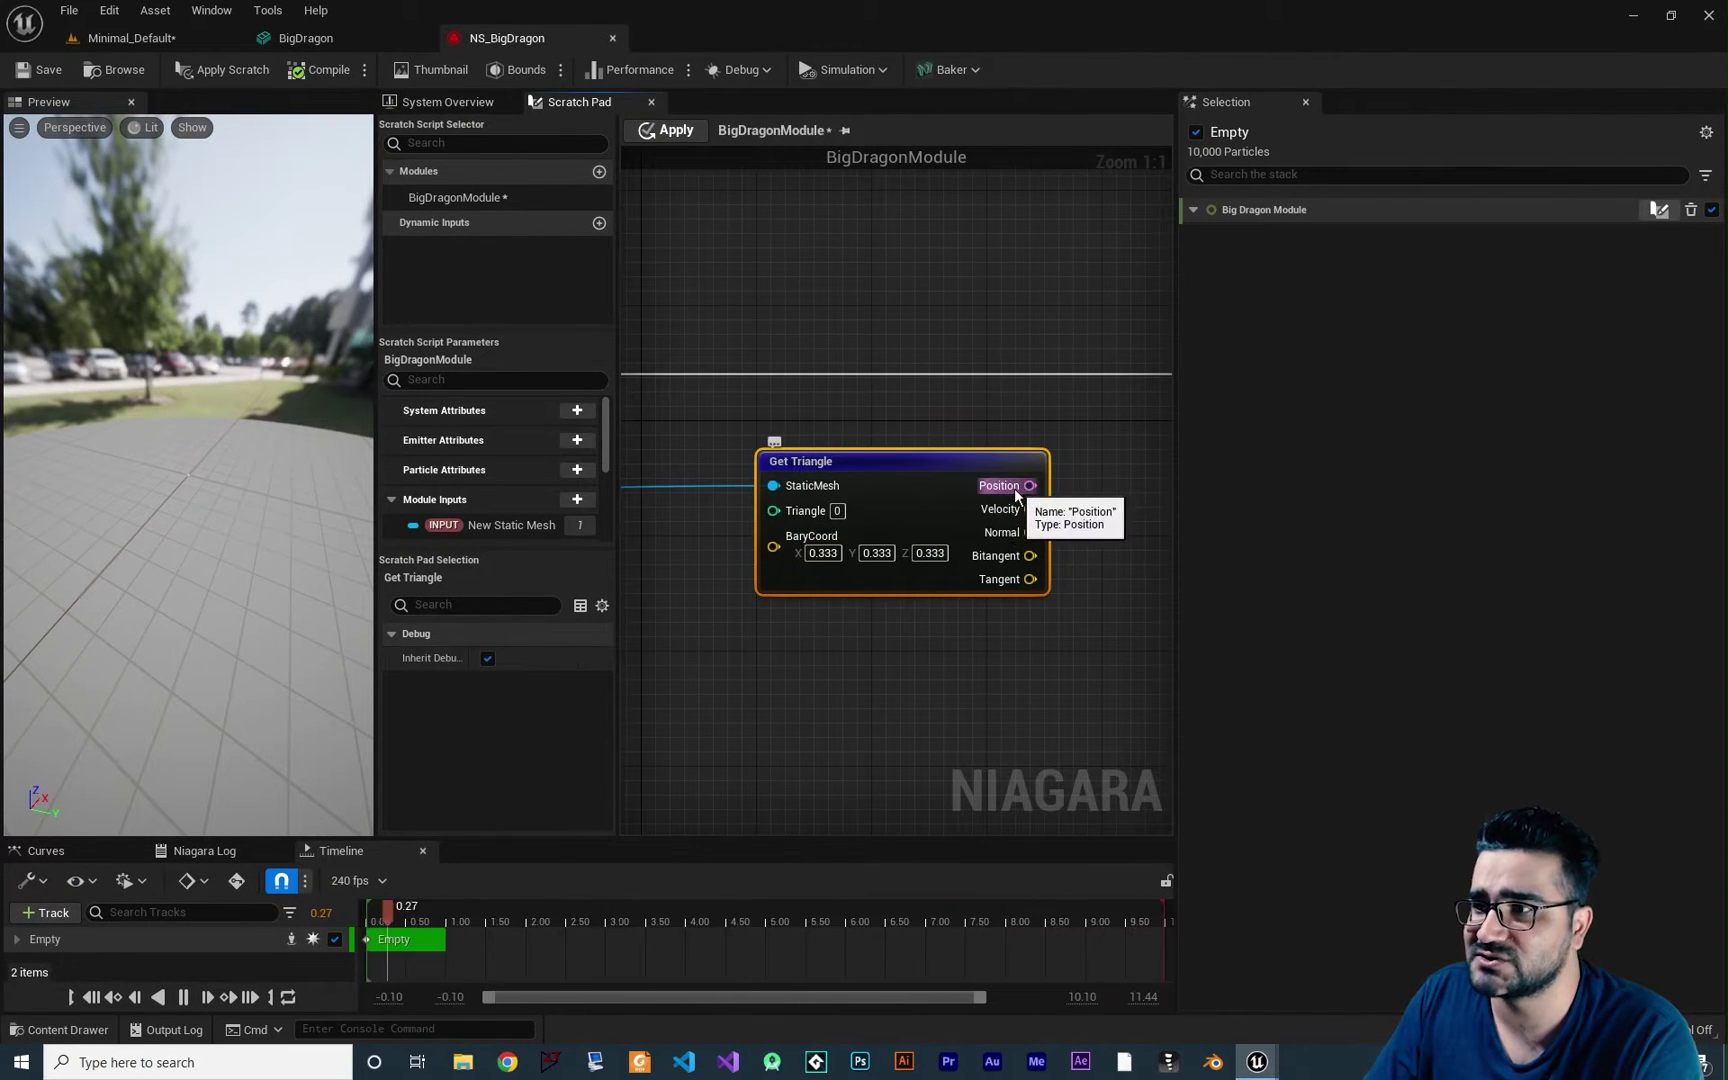
right_click_drag(948, 612, 981, 605)
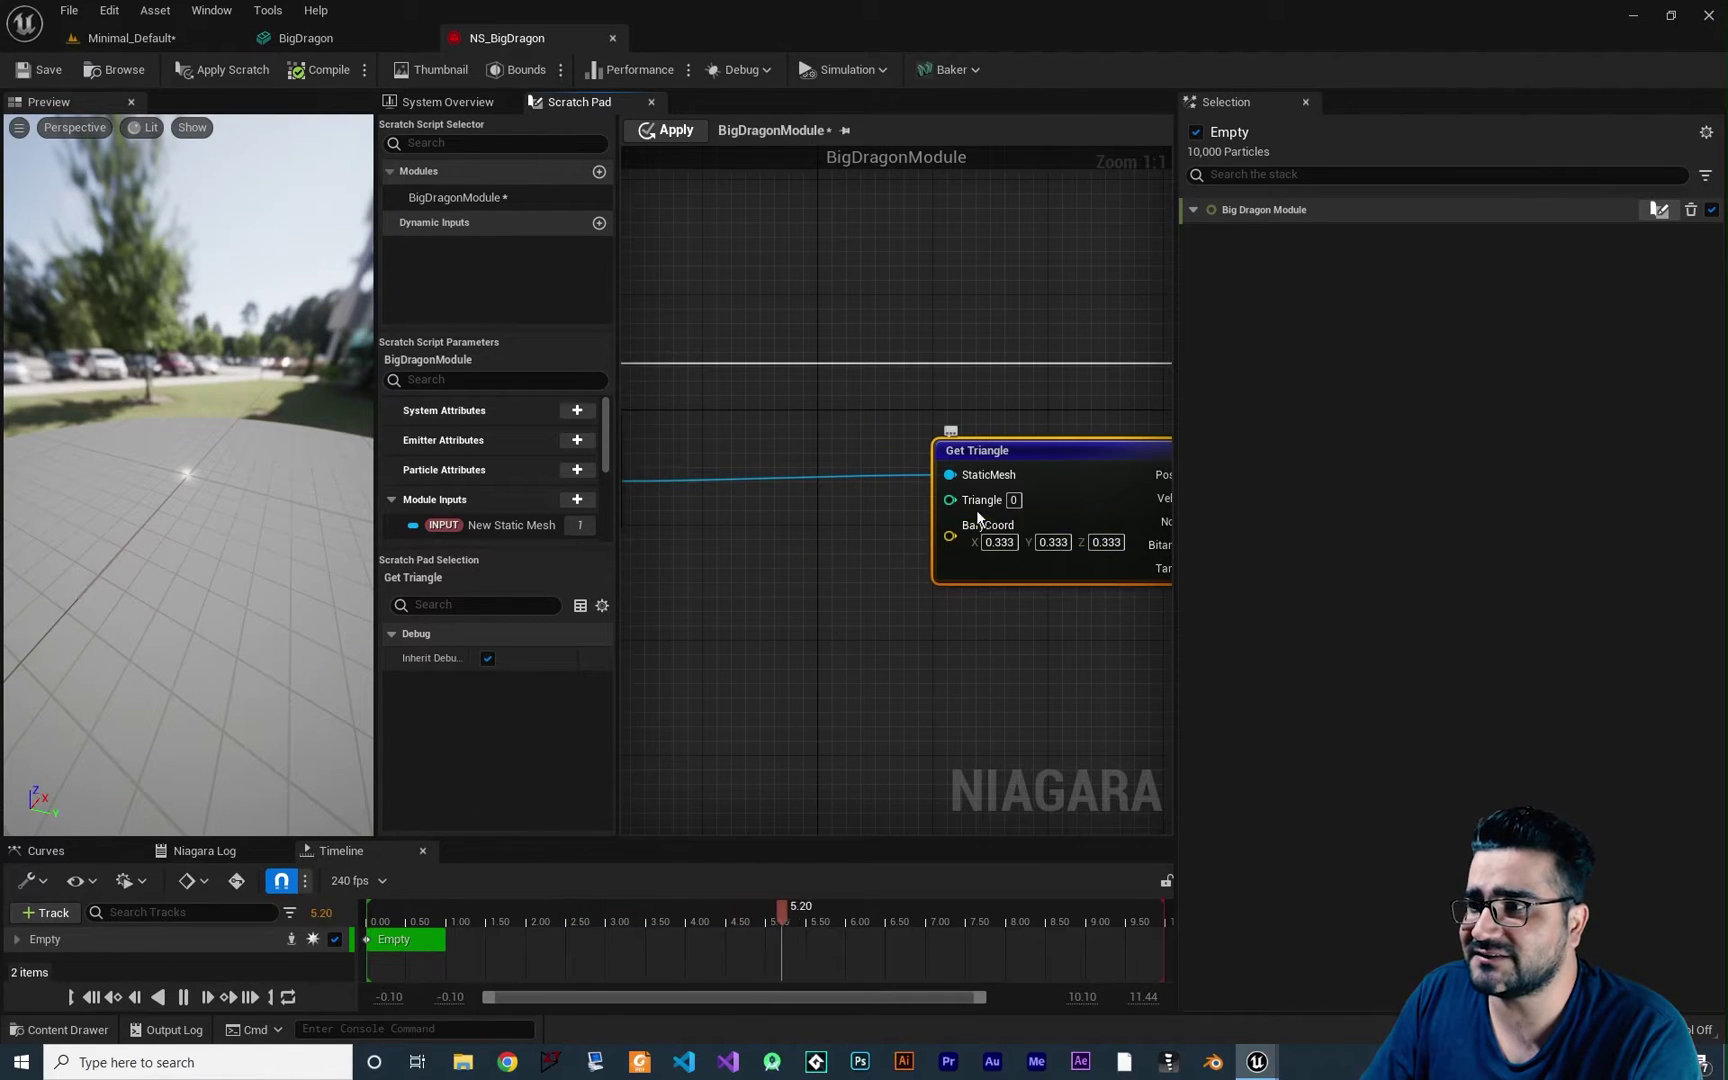
Add a Random Triangle node fed by the New Static Mesh input, between Map Get and Get Triangle
right_click_drag(834, 638, 1042, 617)
left_click_drag(811, 460, 915, 566)
type("random")
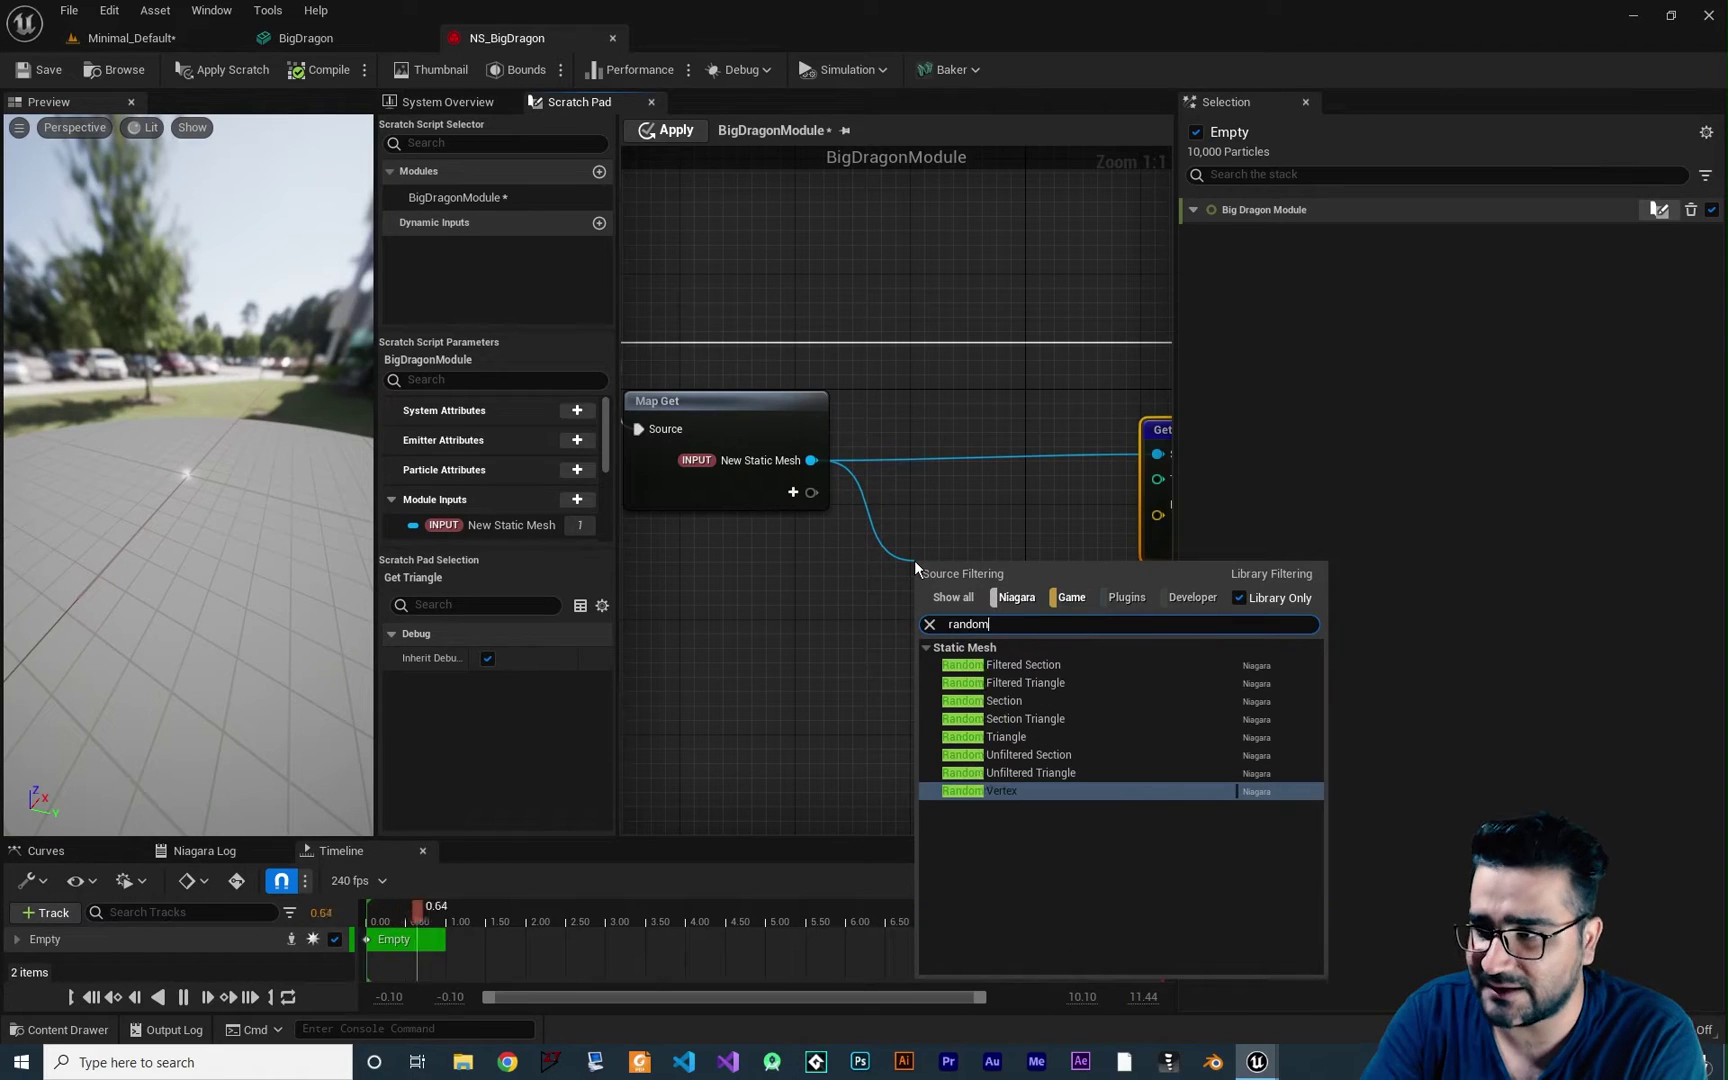
type(" tri")
key("Return")
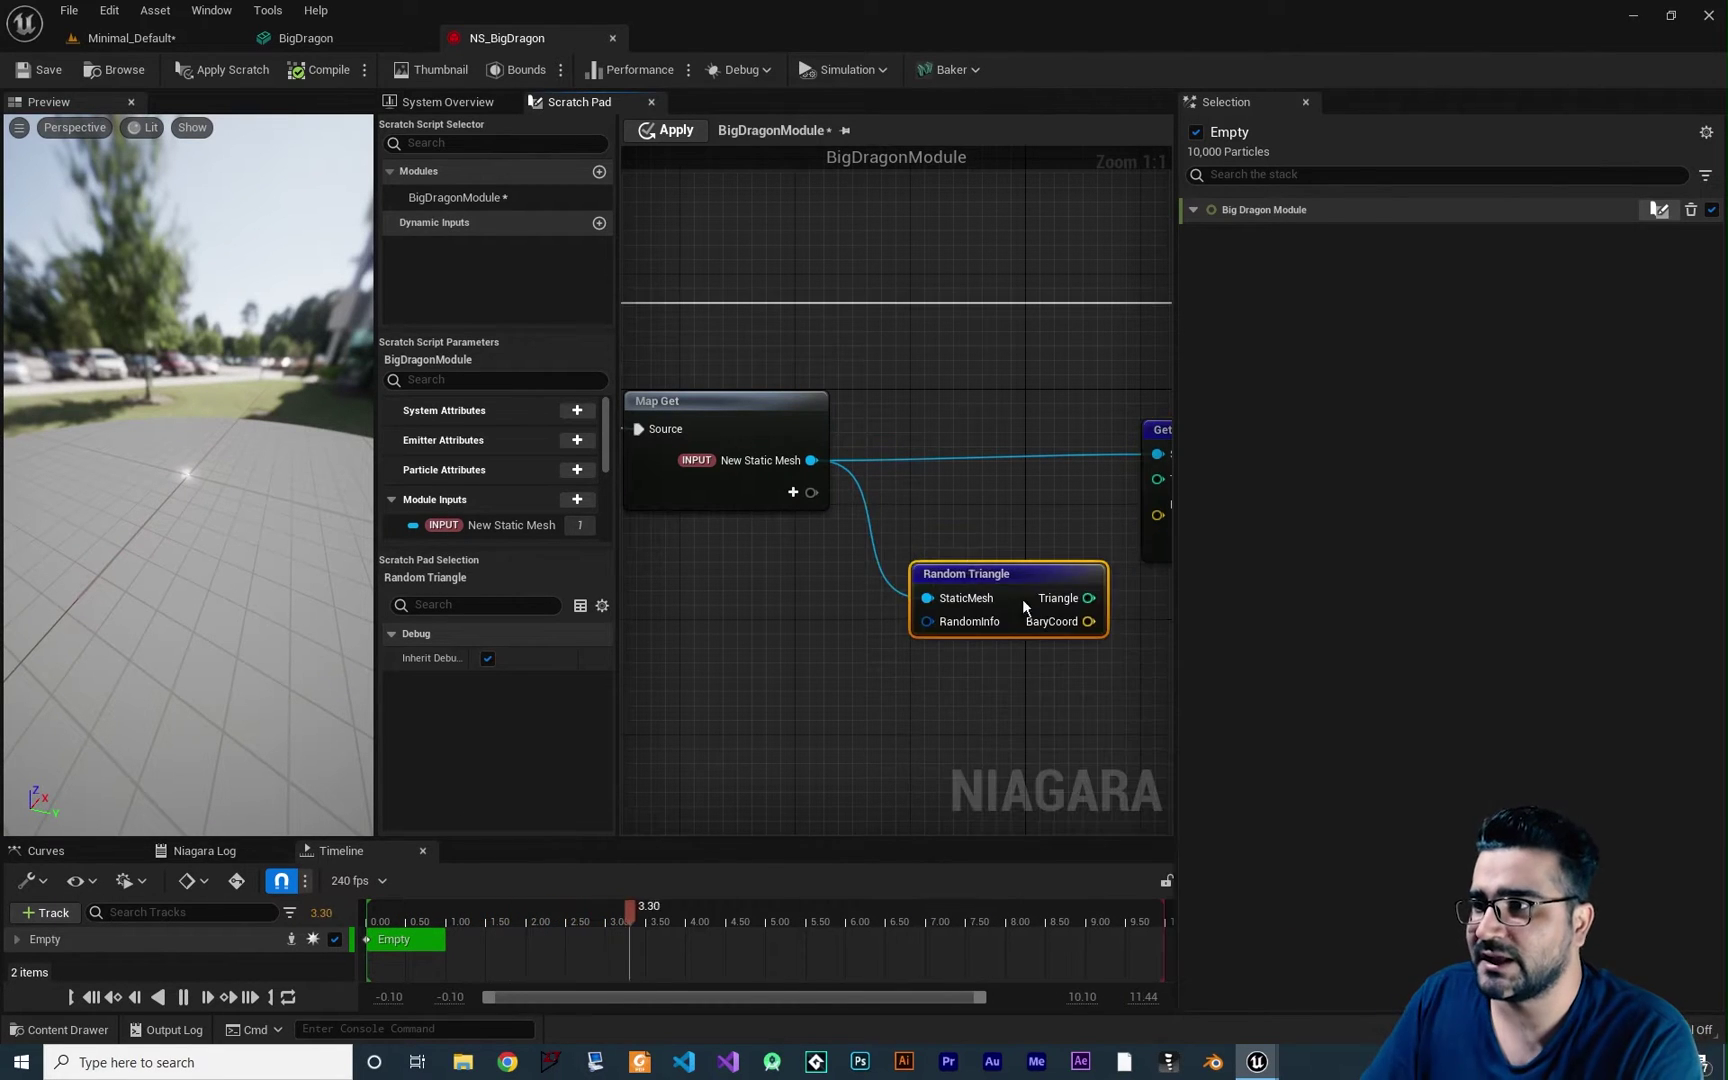
right_click_drag(1022, 598, 834, 568)
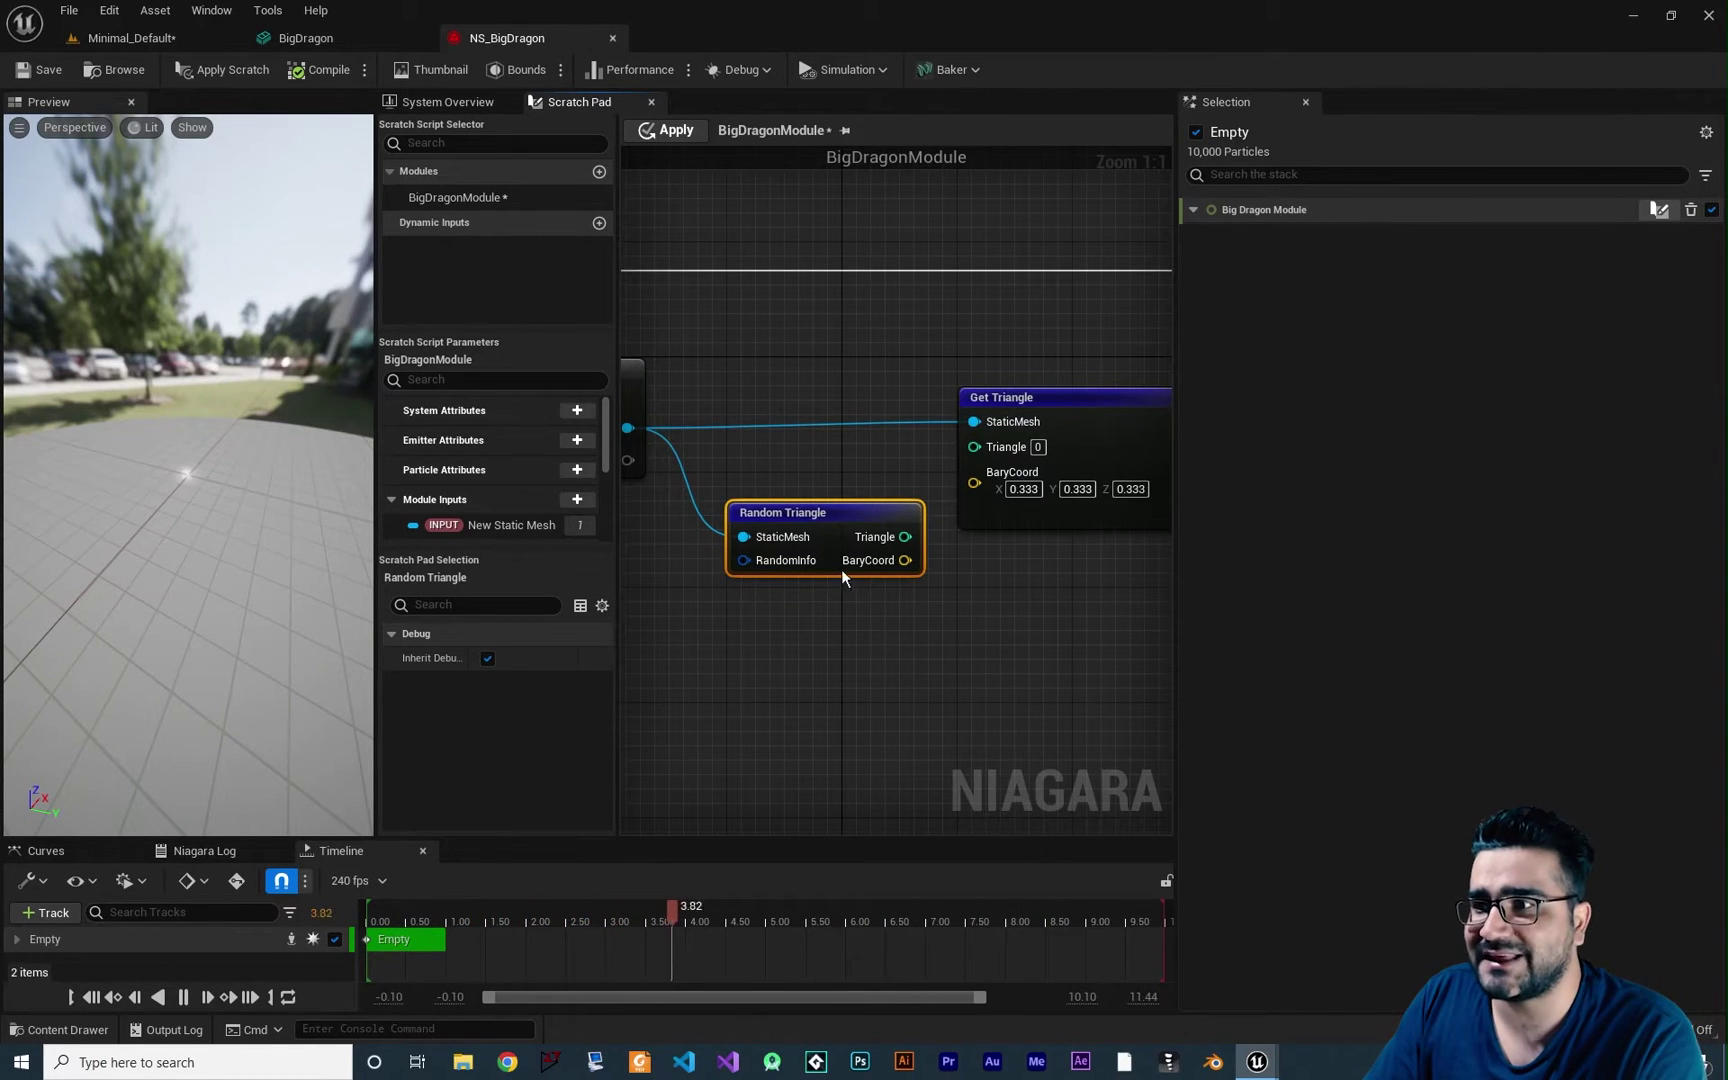
Connect Random Triangle's Triangle and BaryCoord outputs to the matching Get Triangle inputs and adjust the Random Triangle node's position
left_click_drag(903, 537, 973, 479)
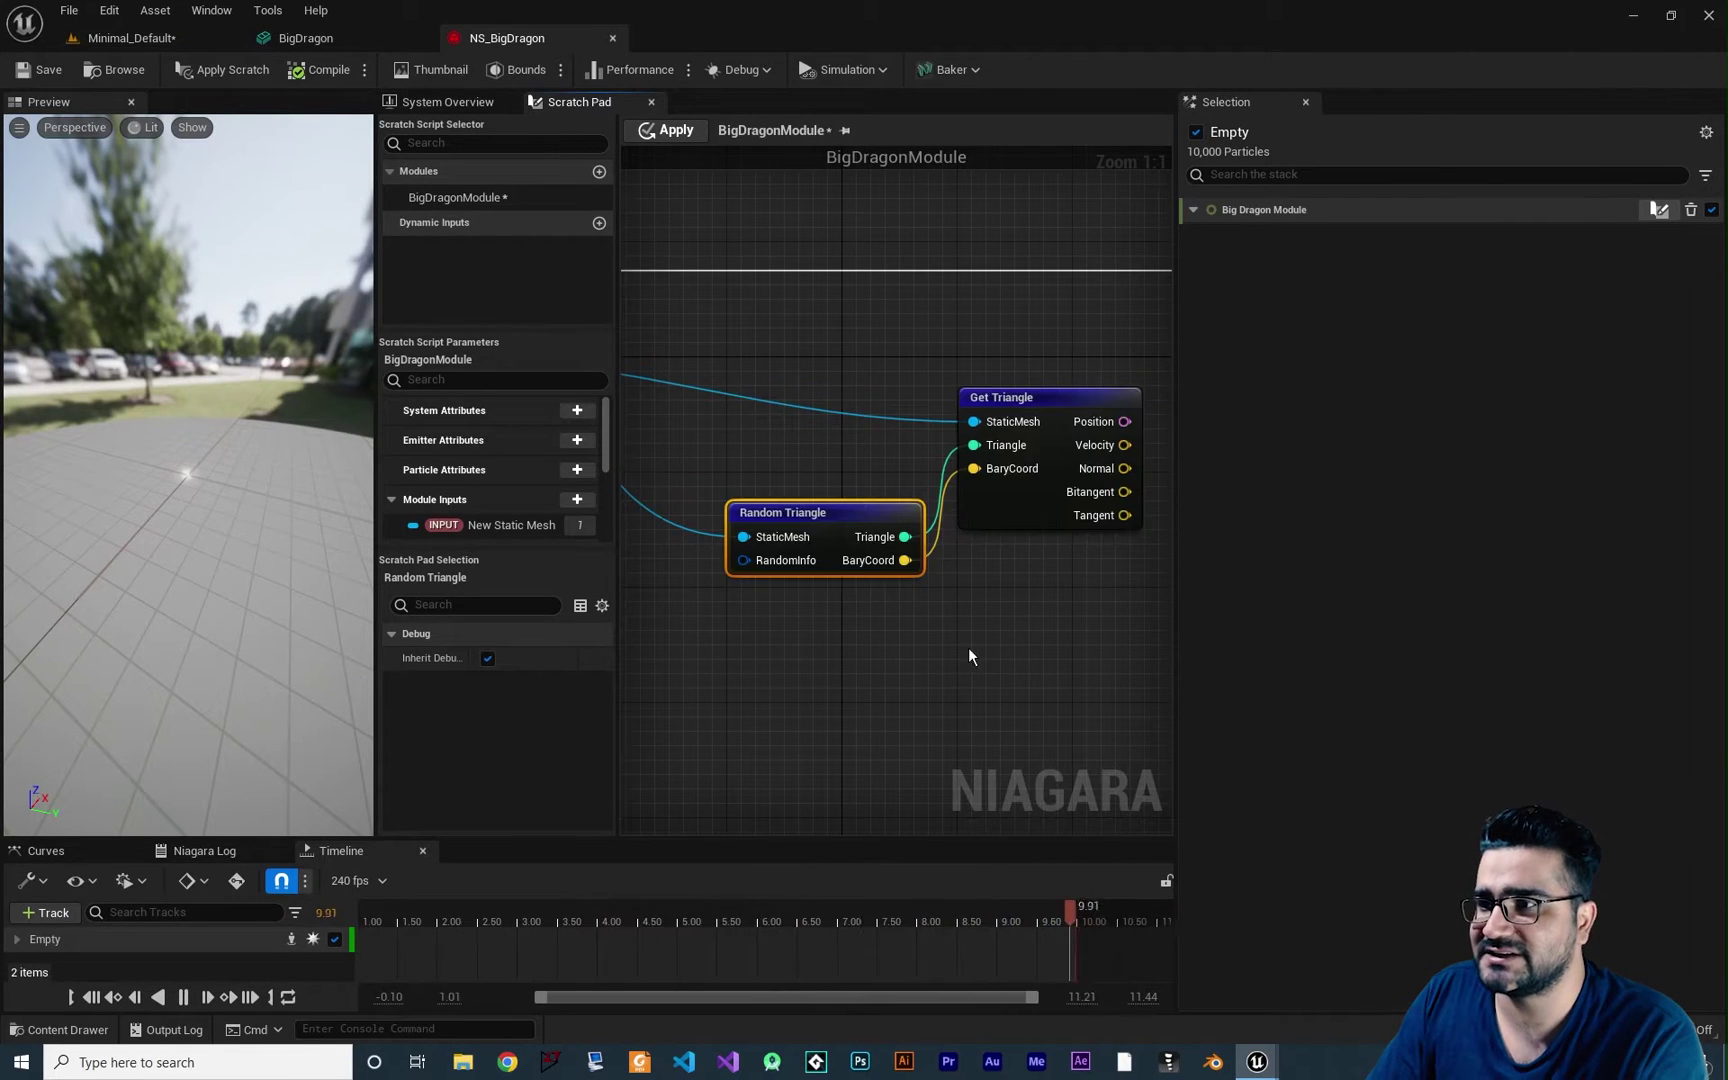
right_click_drag(927, 655, 945, 609)
right_click_drag(832, 602, 910, 625)
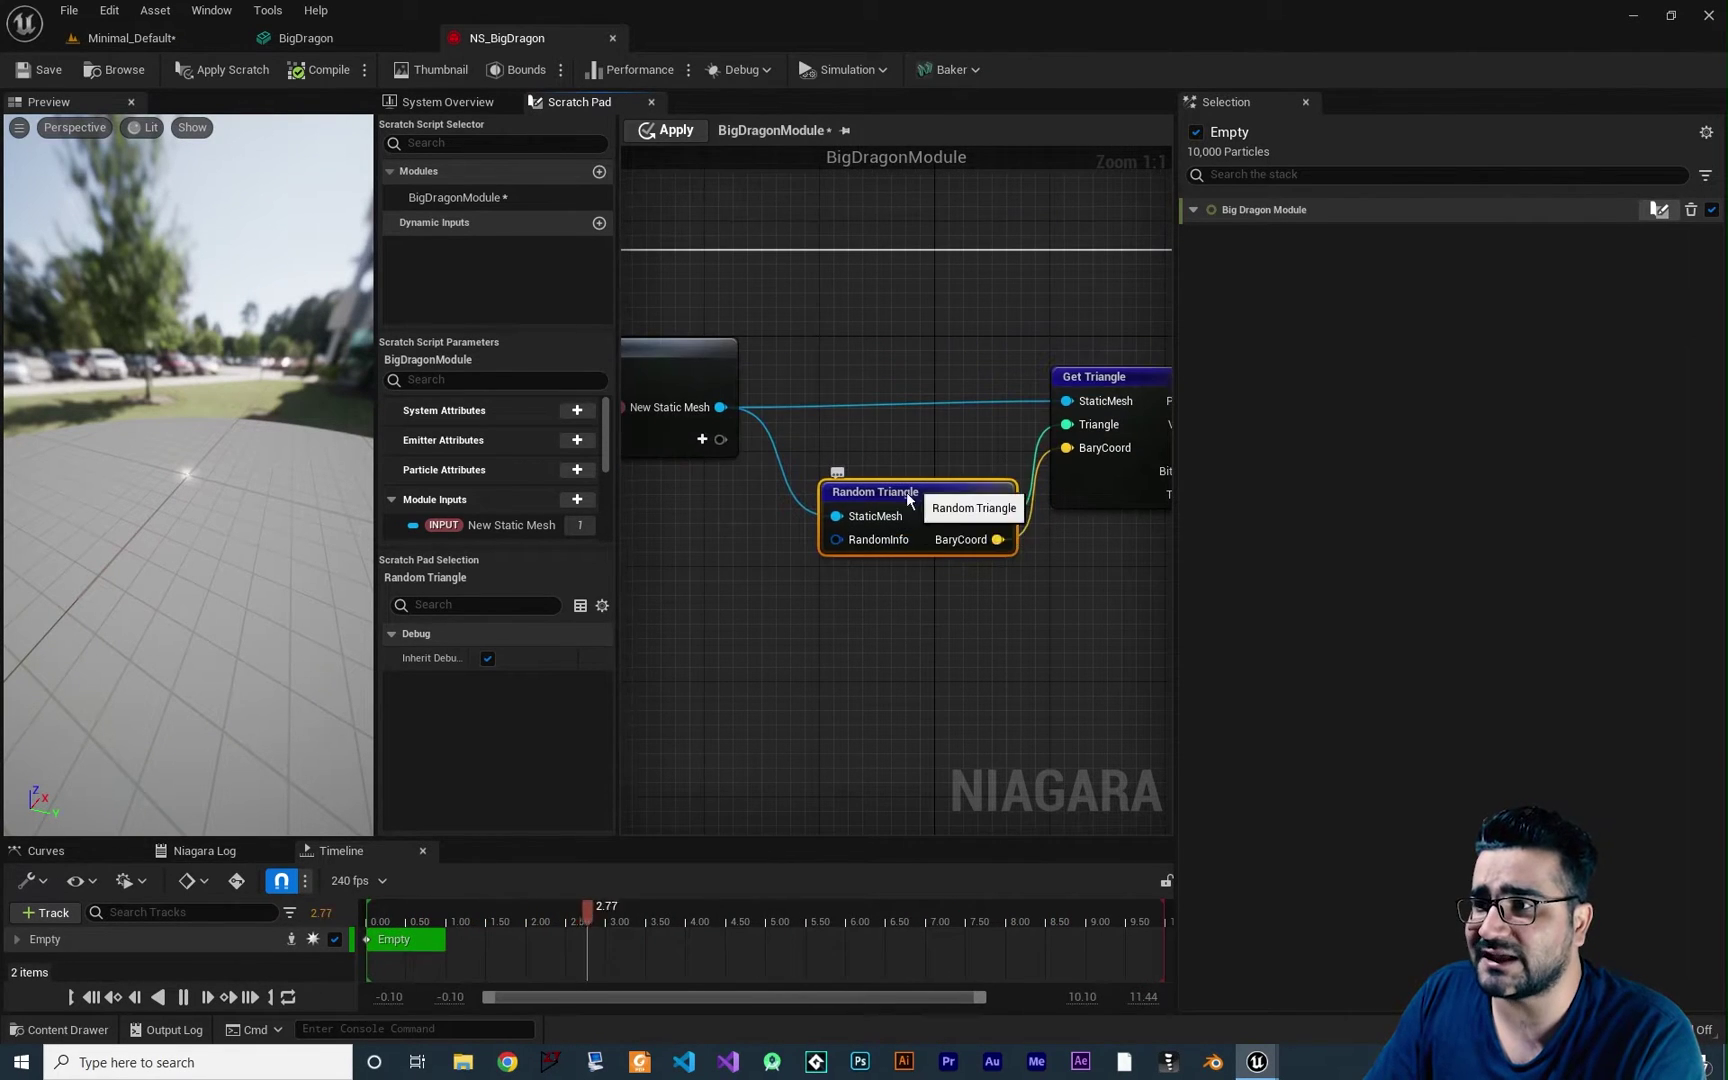
mouse_move(906, 491)
right_mouse_down()
mouse_move(935, 480)
mouse_move(932, 516)
right_mouse_up()
Add a Calculate Random Range Integer node and place it below and left of Map Get
right_click_drag(804, 622, 882, 554)
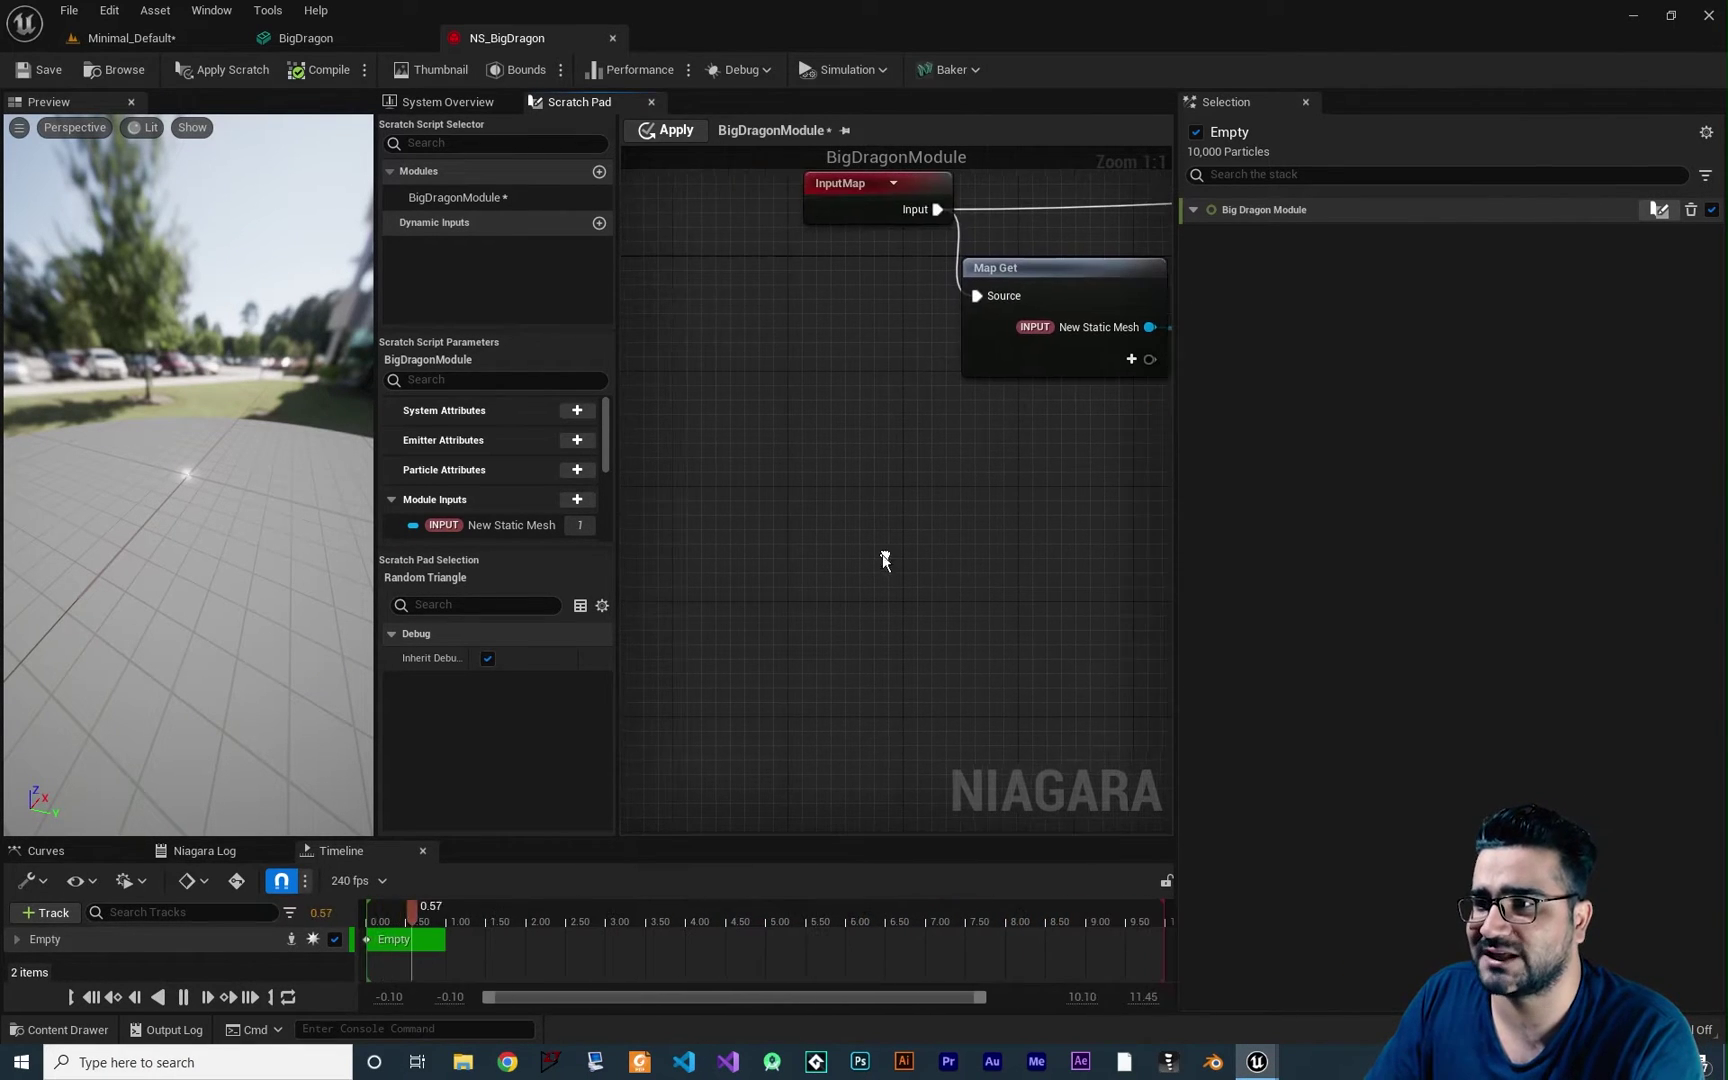
right_click(842, 517)
type("calculate")
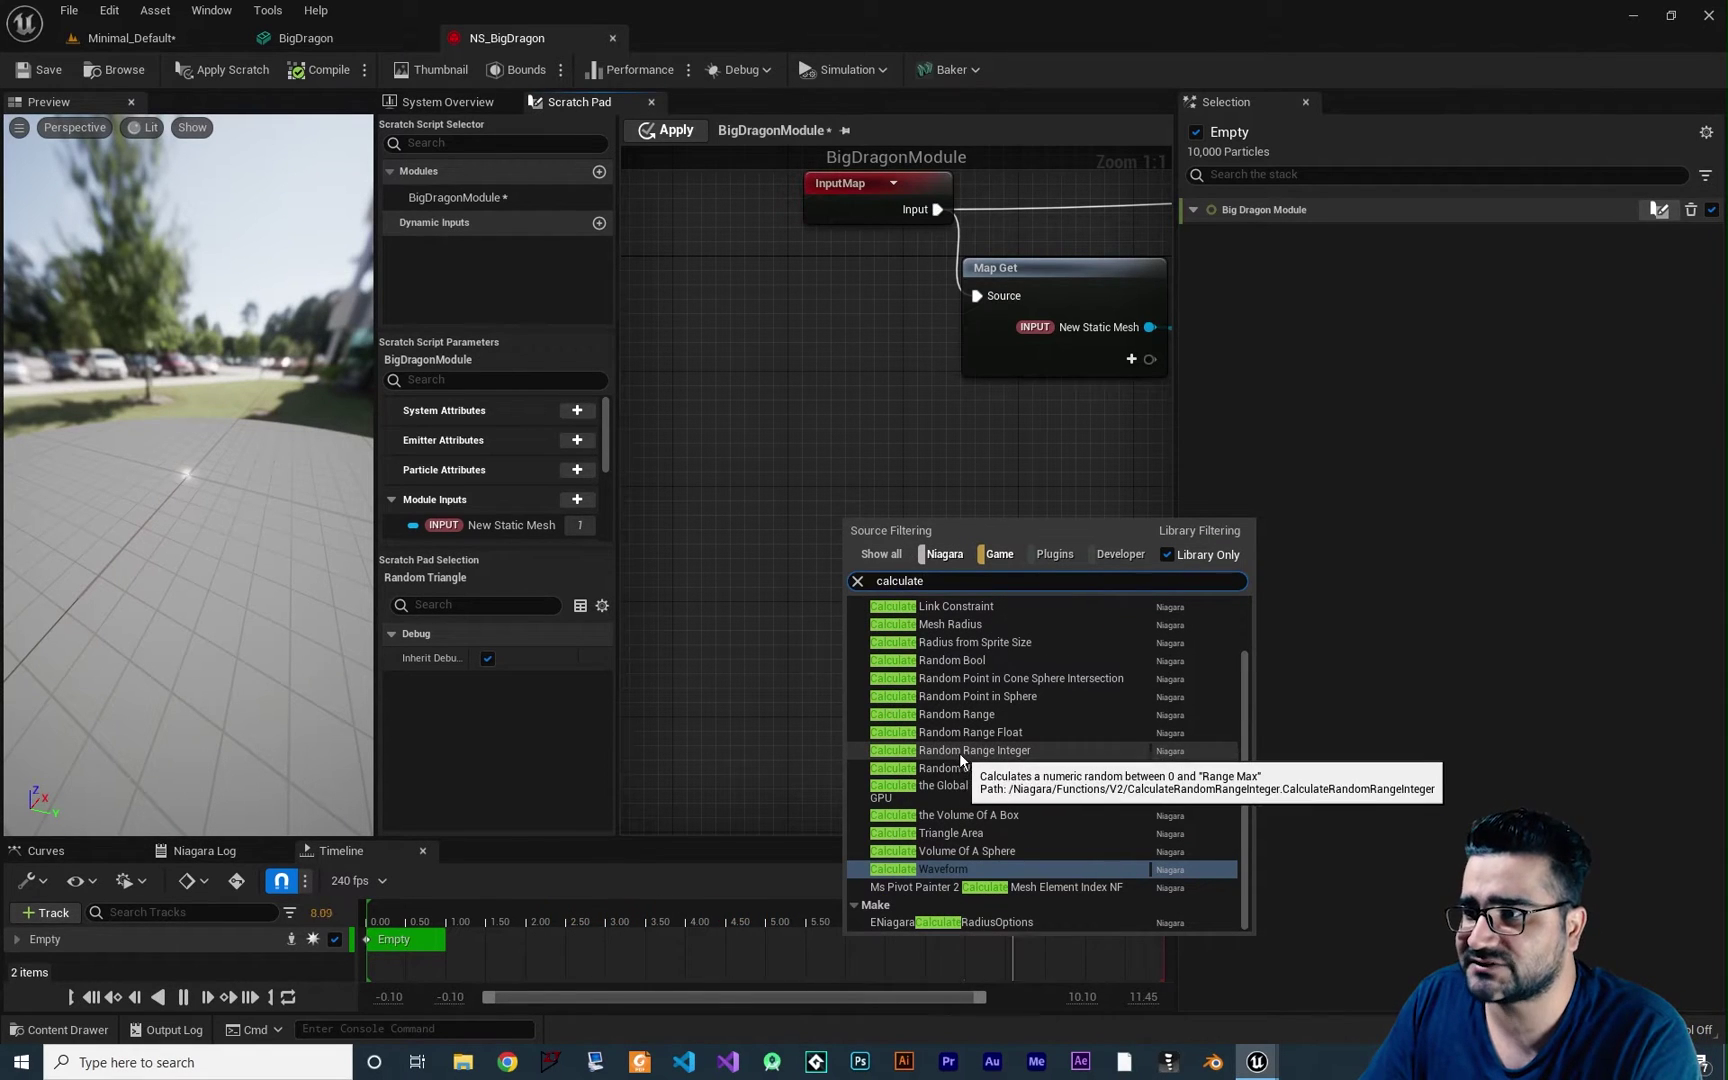
left_click(984, 751)
left_click_drag(994, 522, 777, 418)
scroll(985, 548, "down", 1)
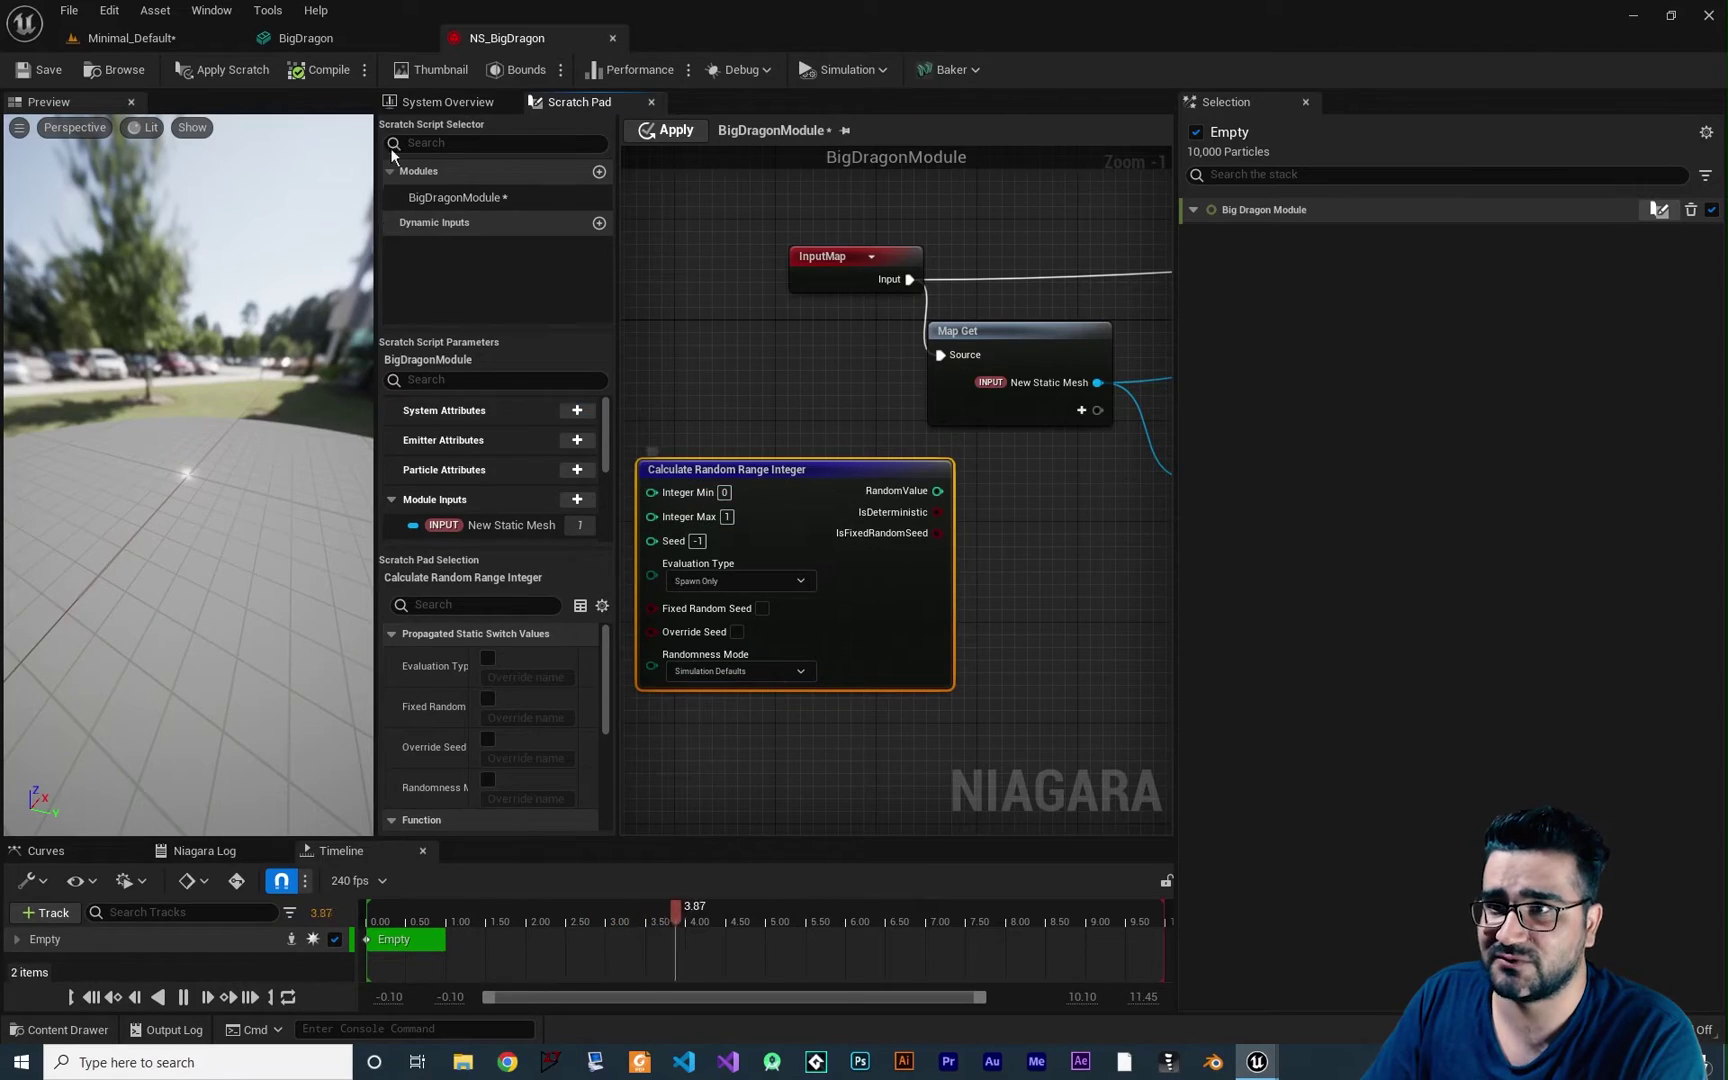
left_click(305, 38)
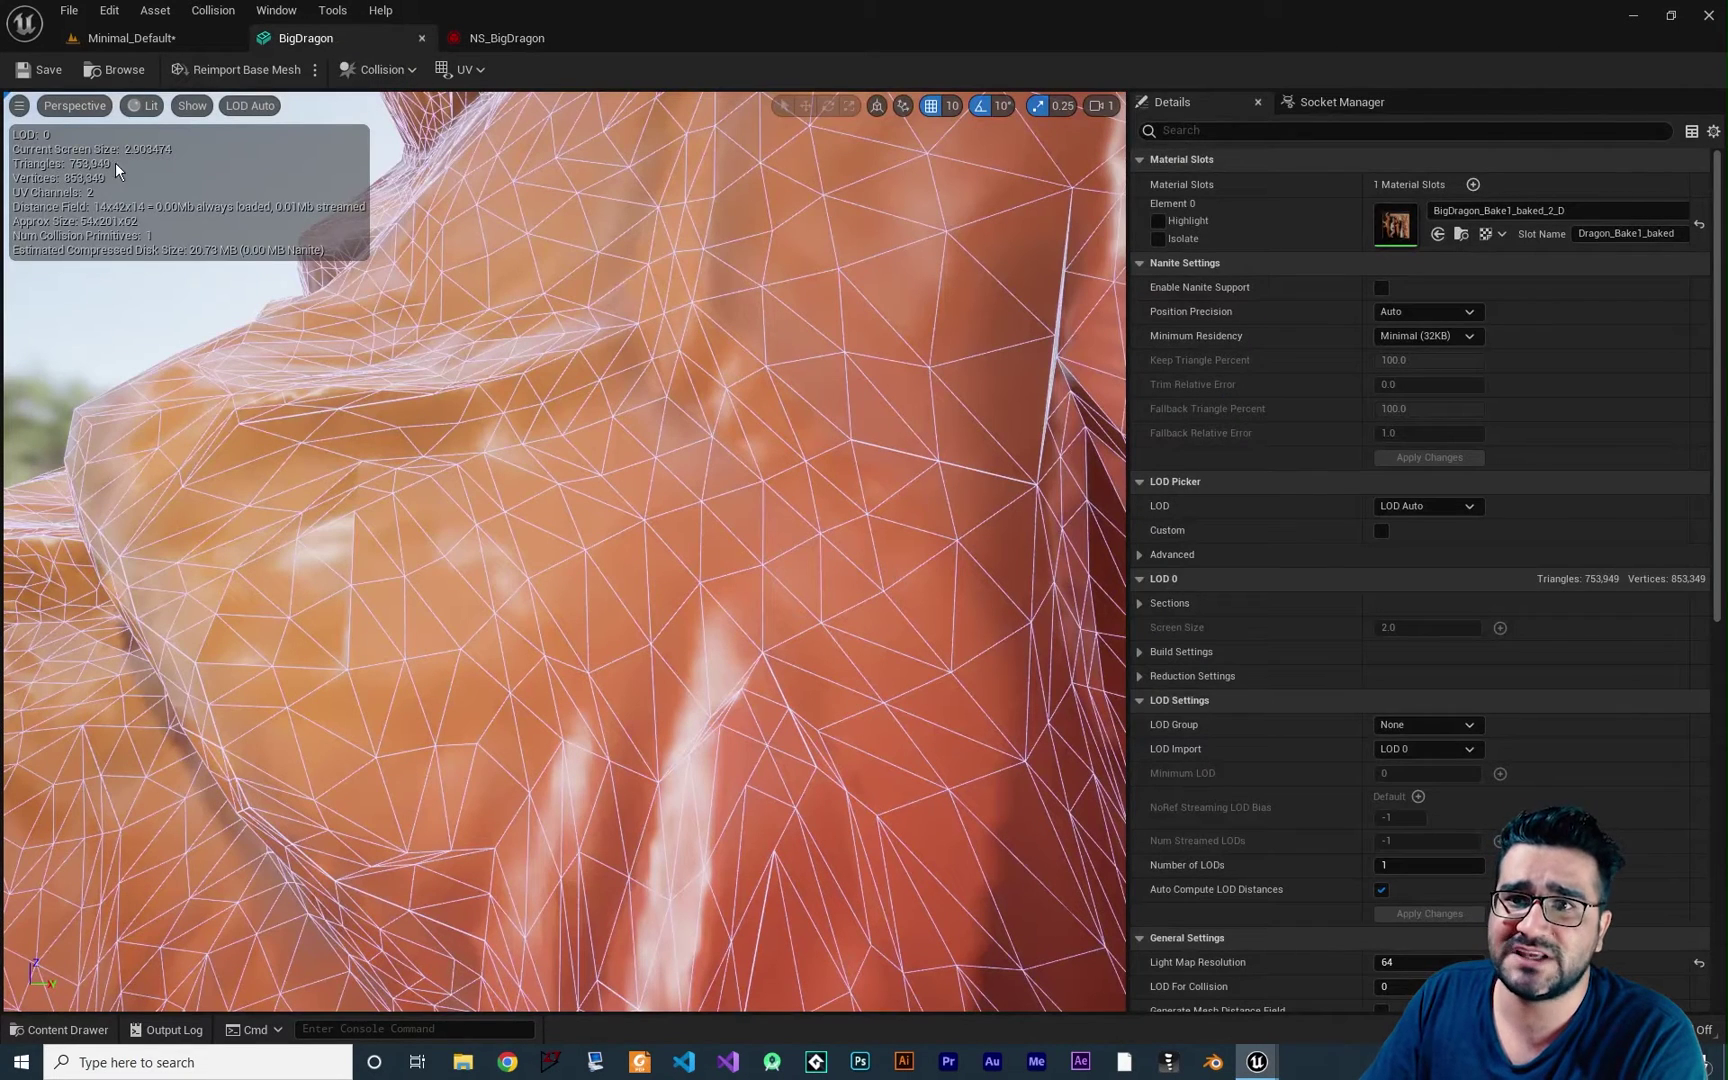
left_click(510, 38)
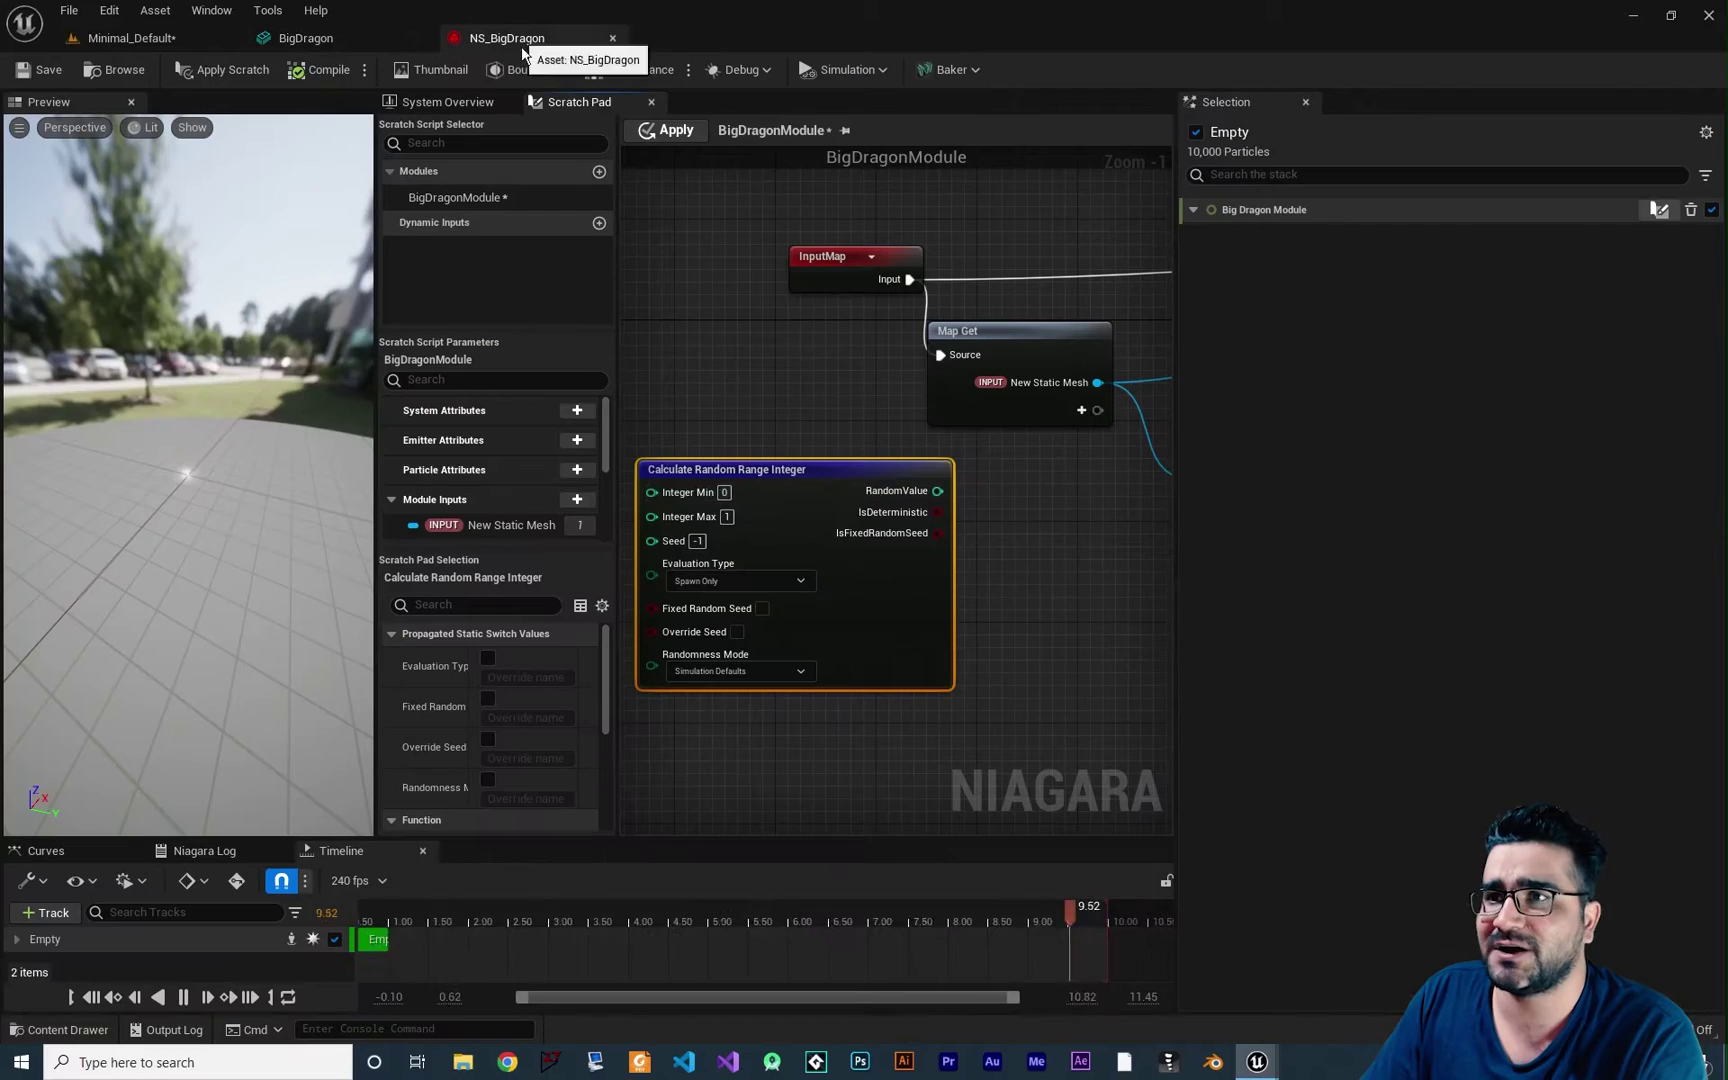
right_click_drag(1061, 566, 1065, 583)
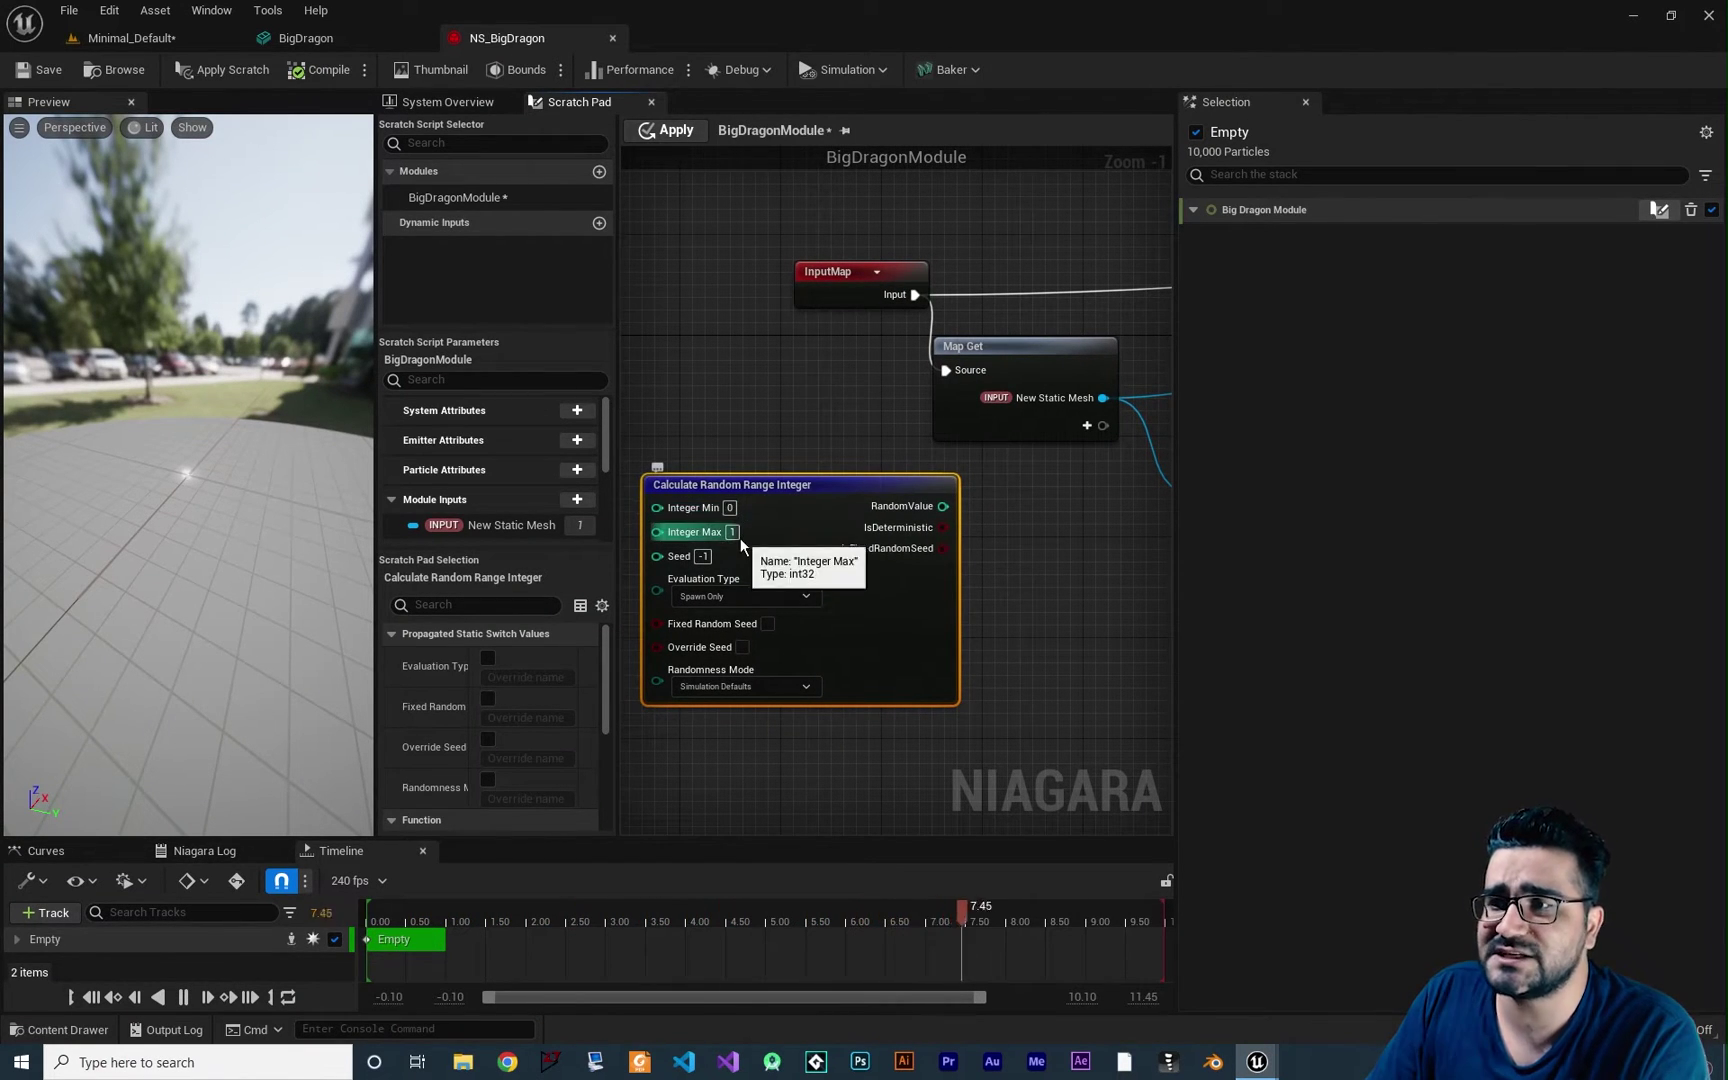
type("99999999")
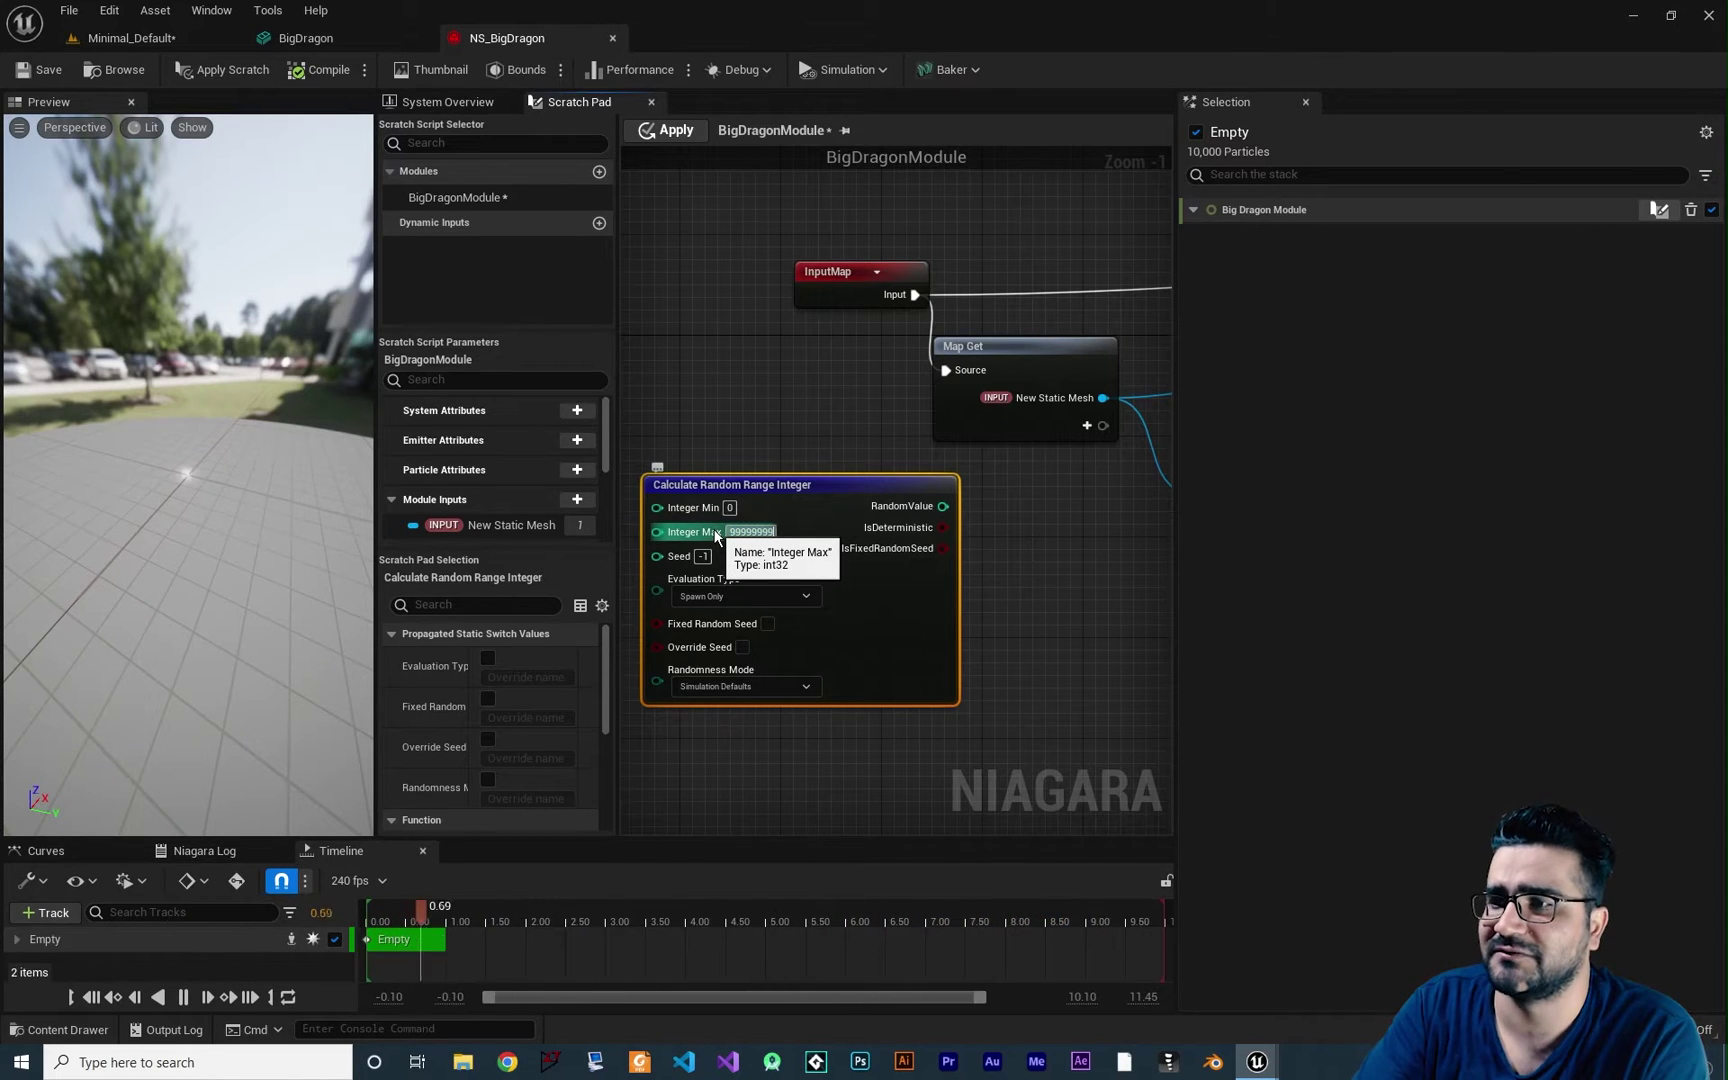
key("Return")
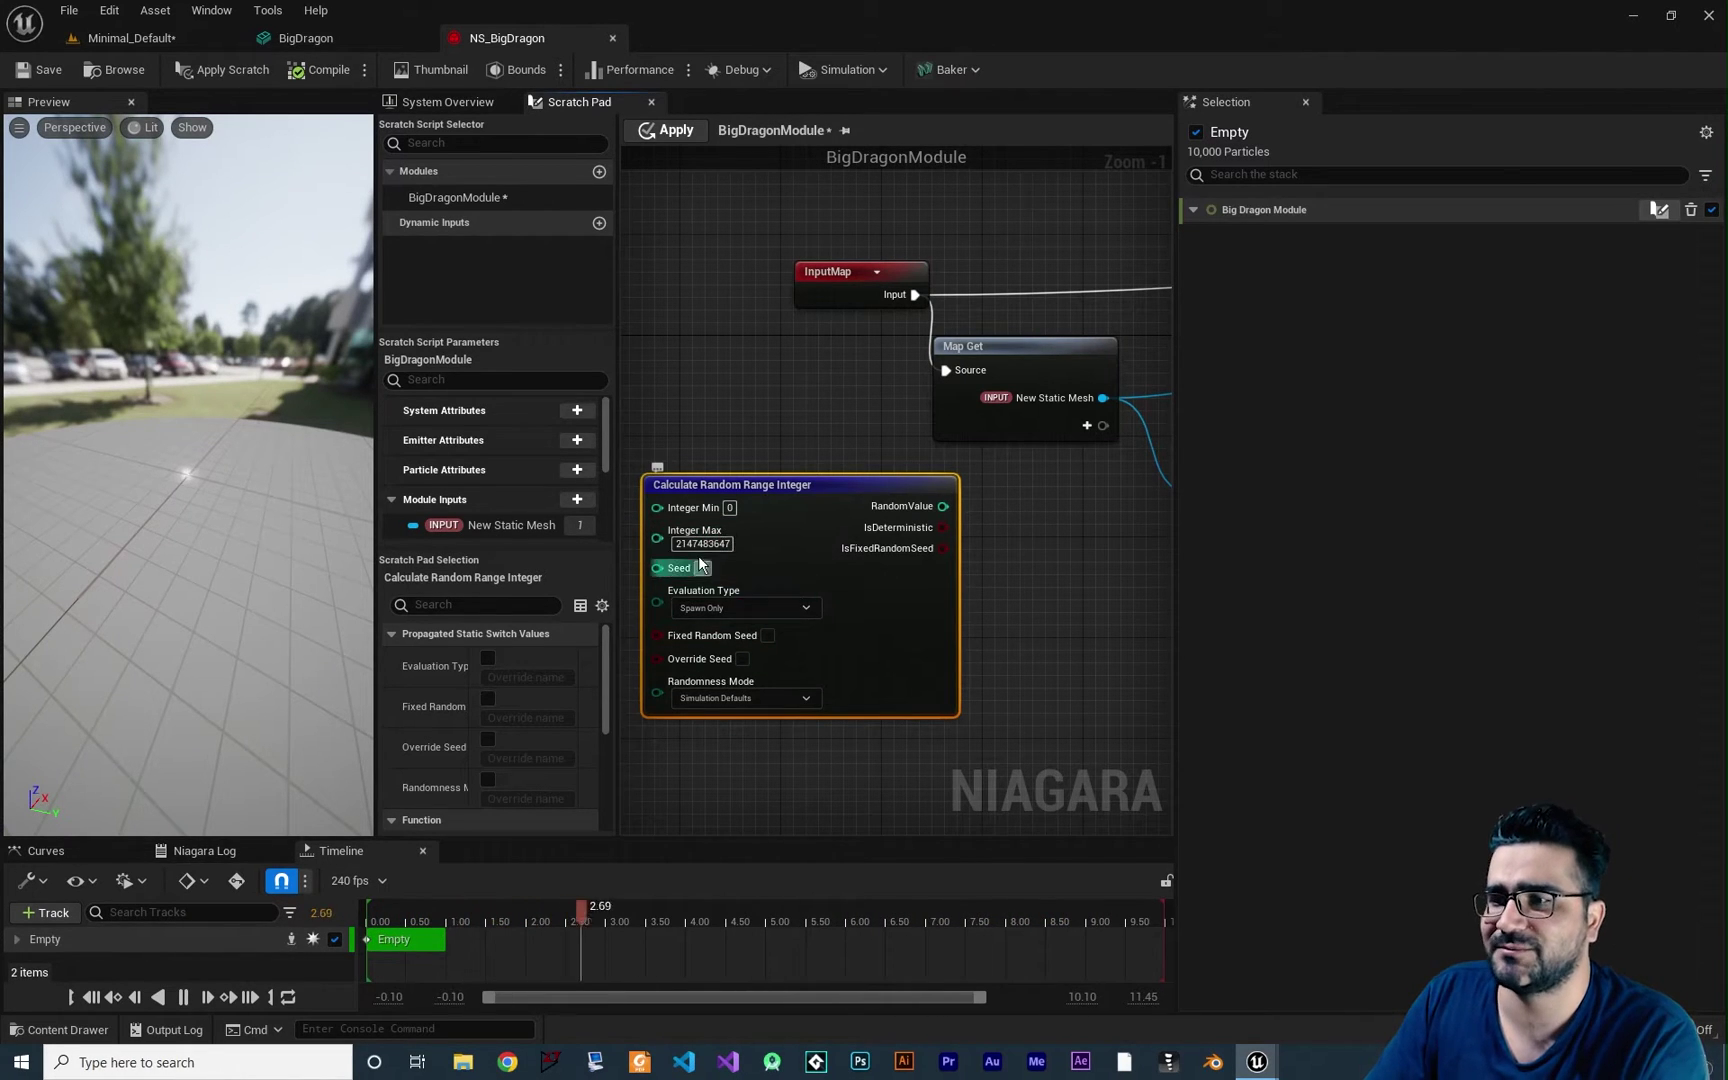
right_click_drag(736, 753, 777, 704)
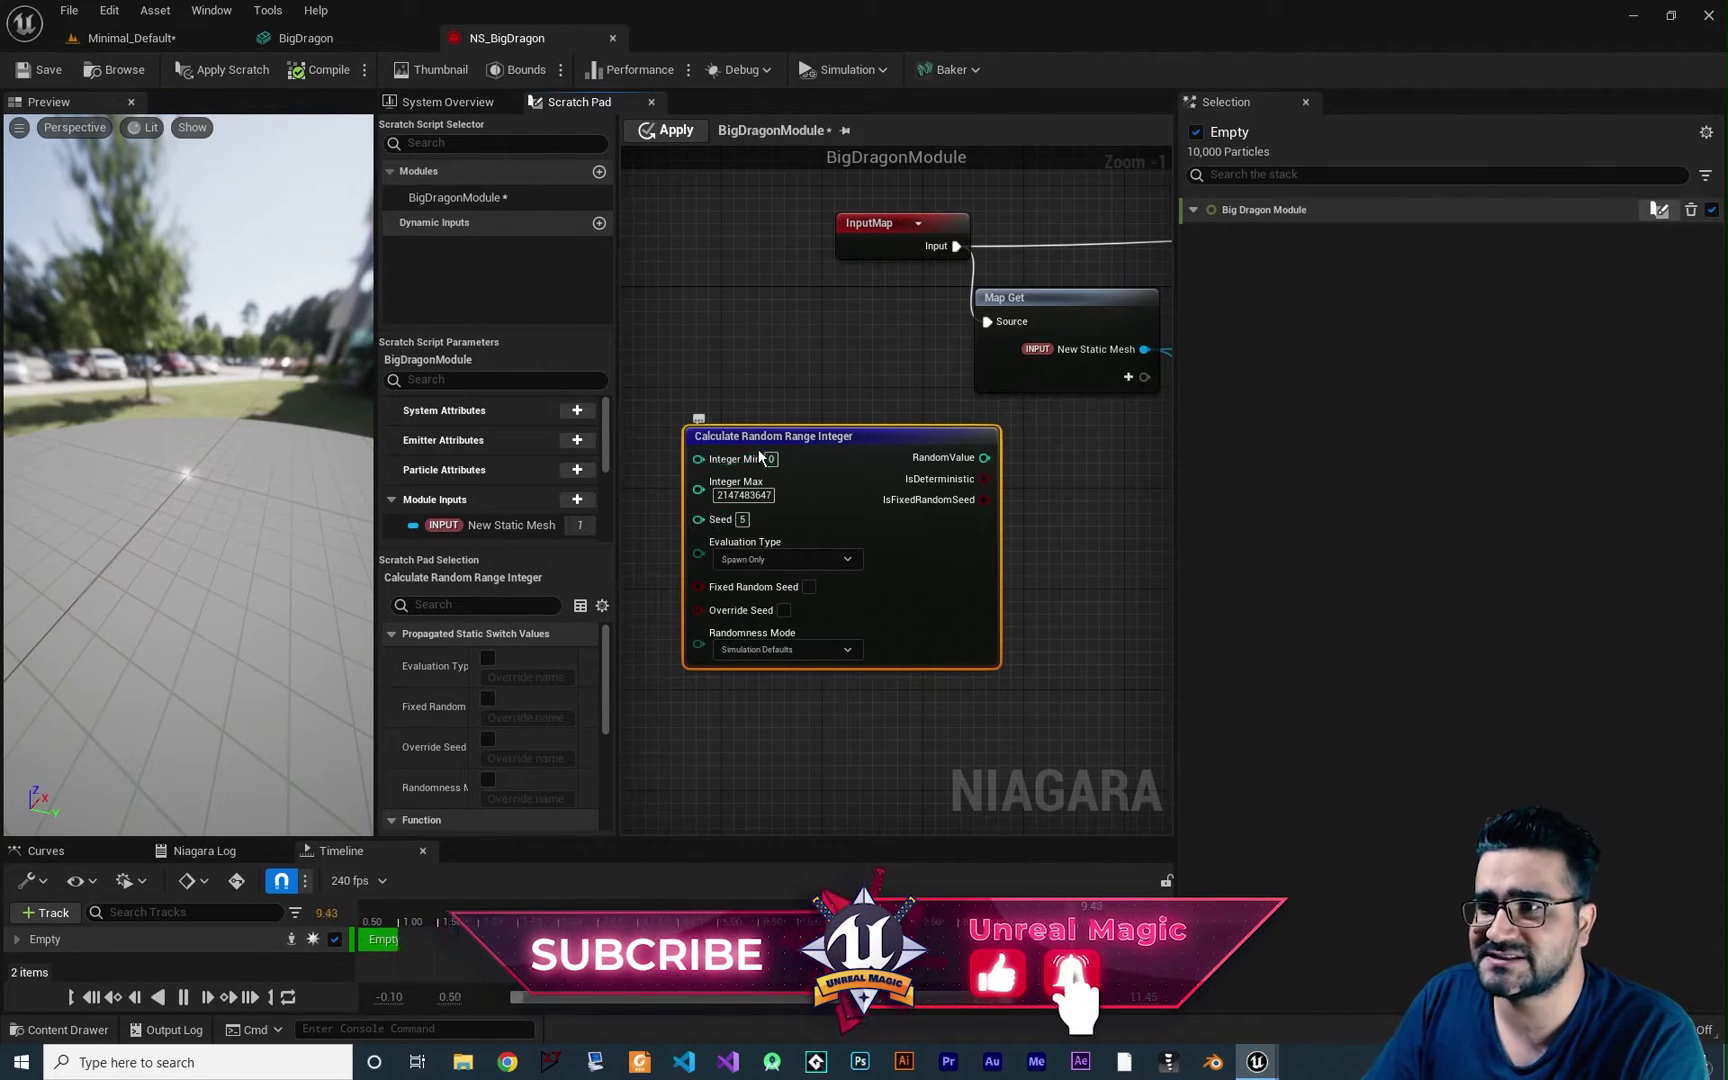
Connect RandomValue to Random Triangle's RandomInfo input and arrange the random range and int32-to-Niagara Rand Info conversion nodes below Map Get
right_click_drag(1095, 590, 815, 655)
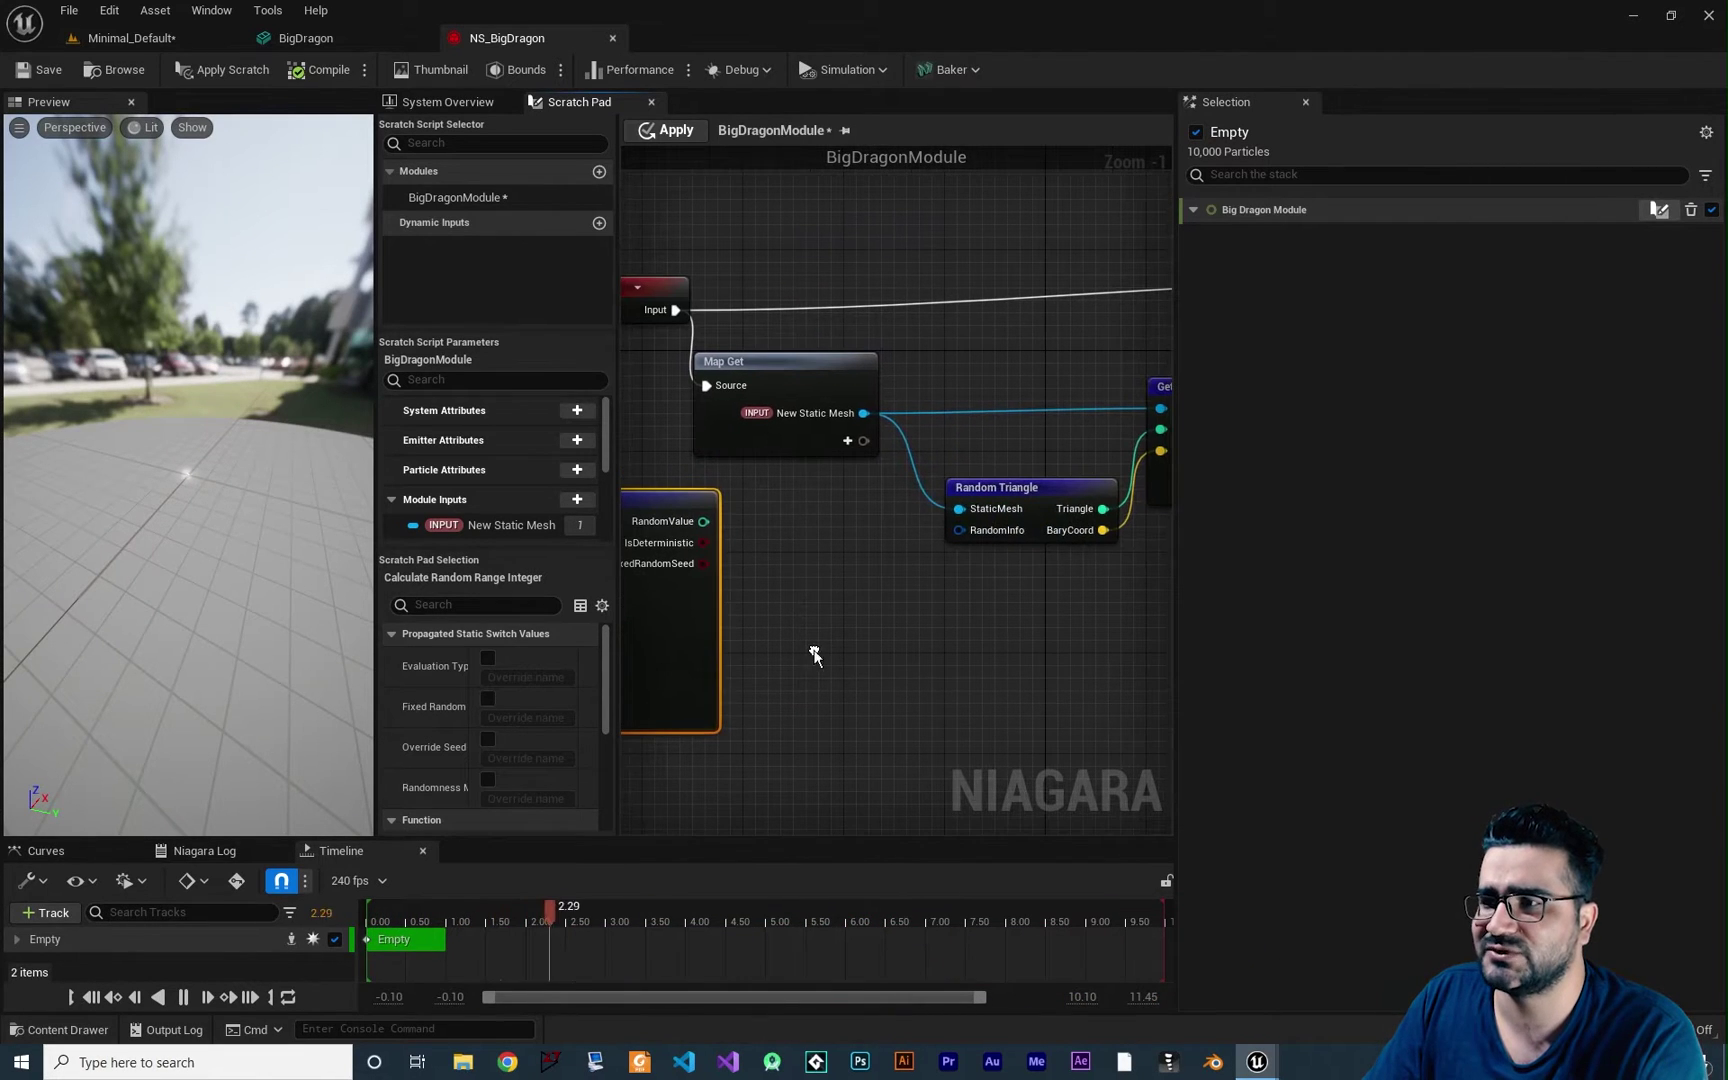
left_click_drag(705, 521, 963, 532)
right_click_drag(979, 631, 1099, 643)
right_click_drag(850, 590, 902, 556)
left_click_drag(781, 431, 623, 468)
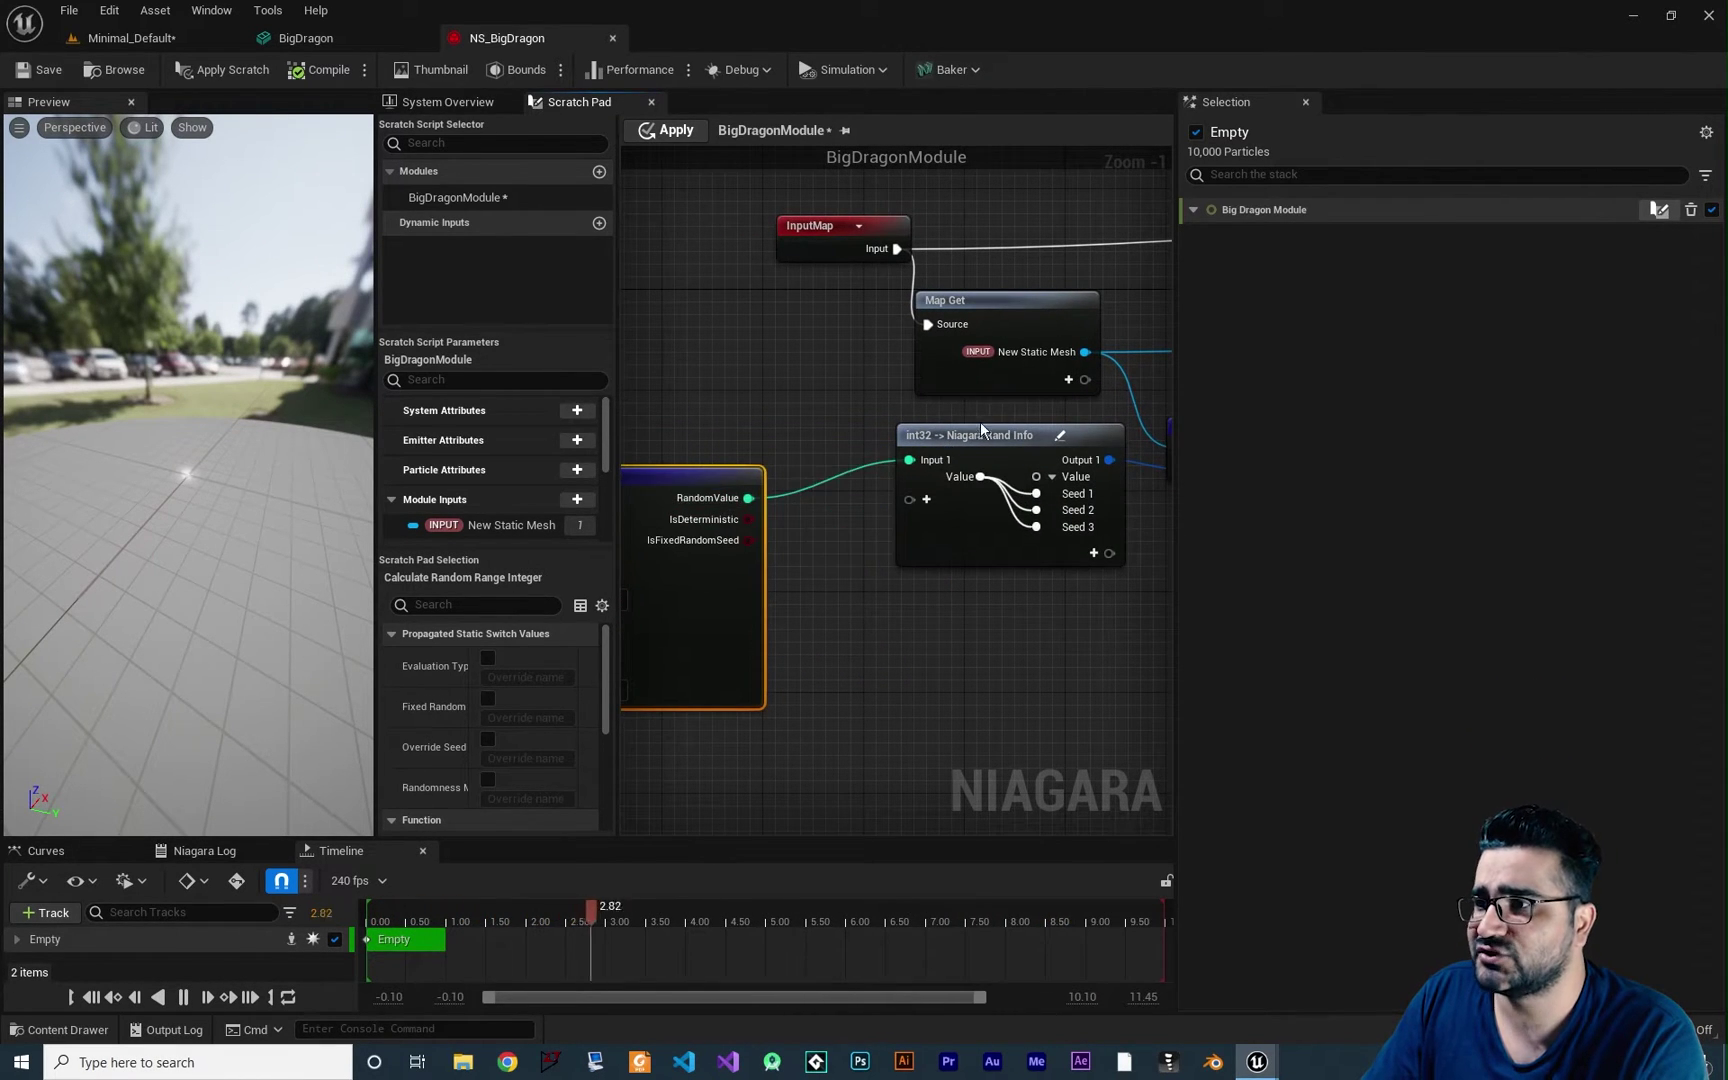
left_click_drag(988, 434, 934, 470)
right_click_drag(1117, 547, 895, 592)
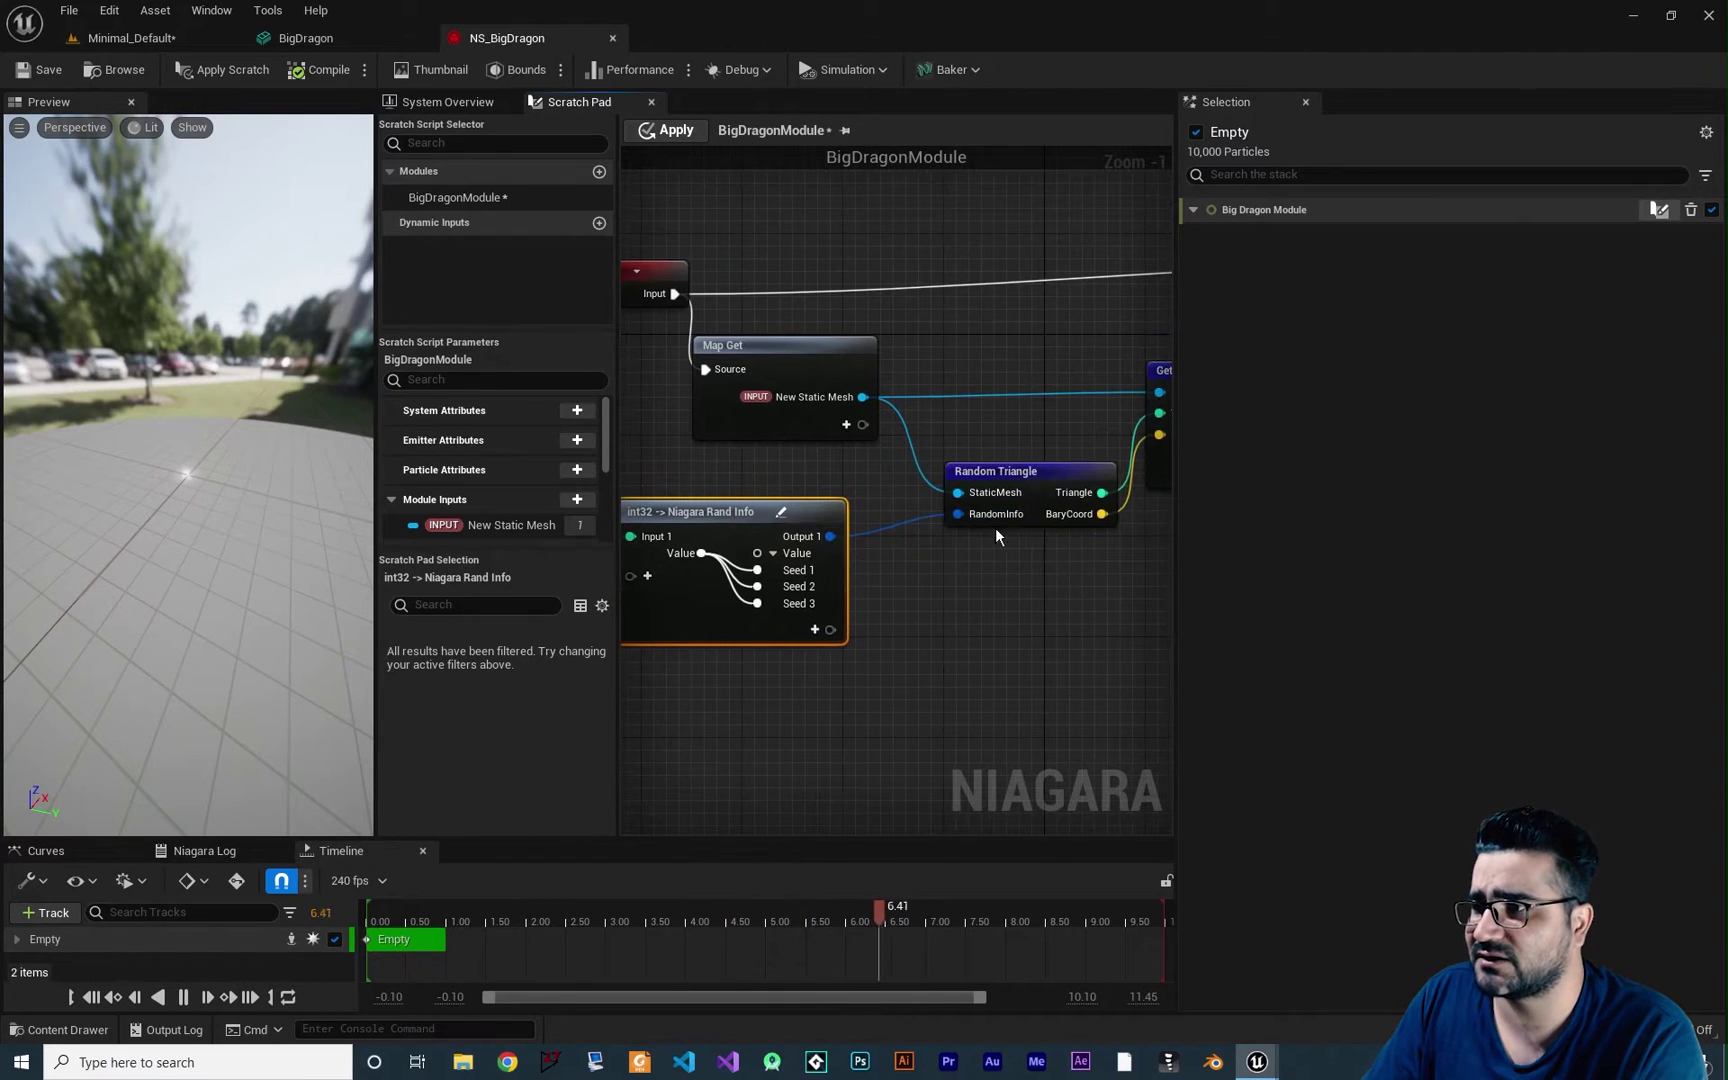
right_click_drag(1052, 606, 1150, 578)
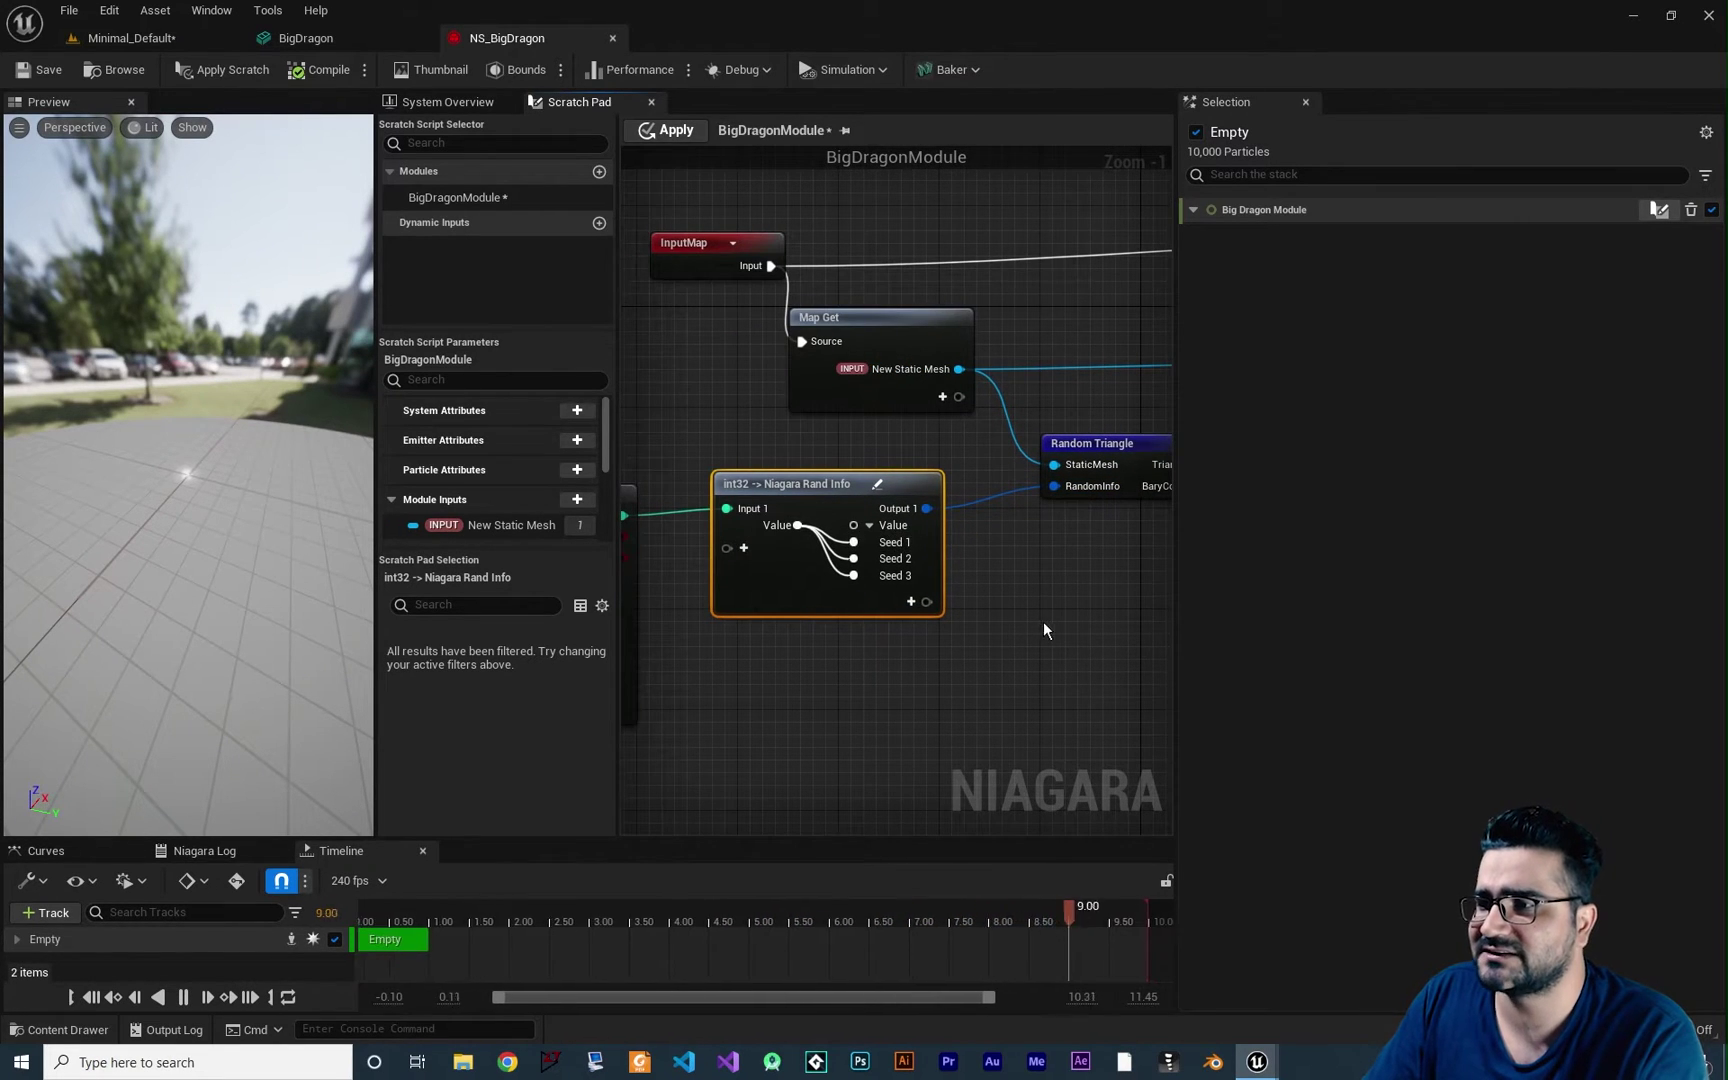
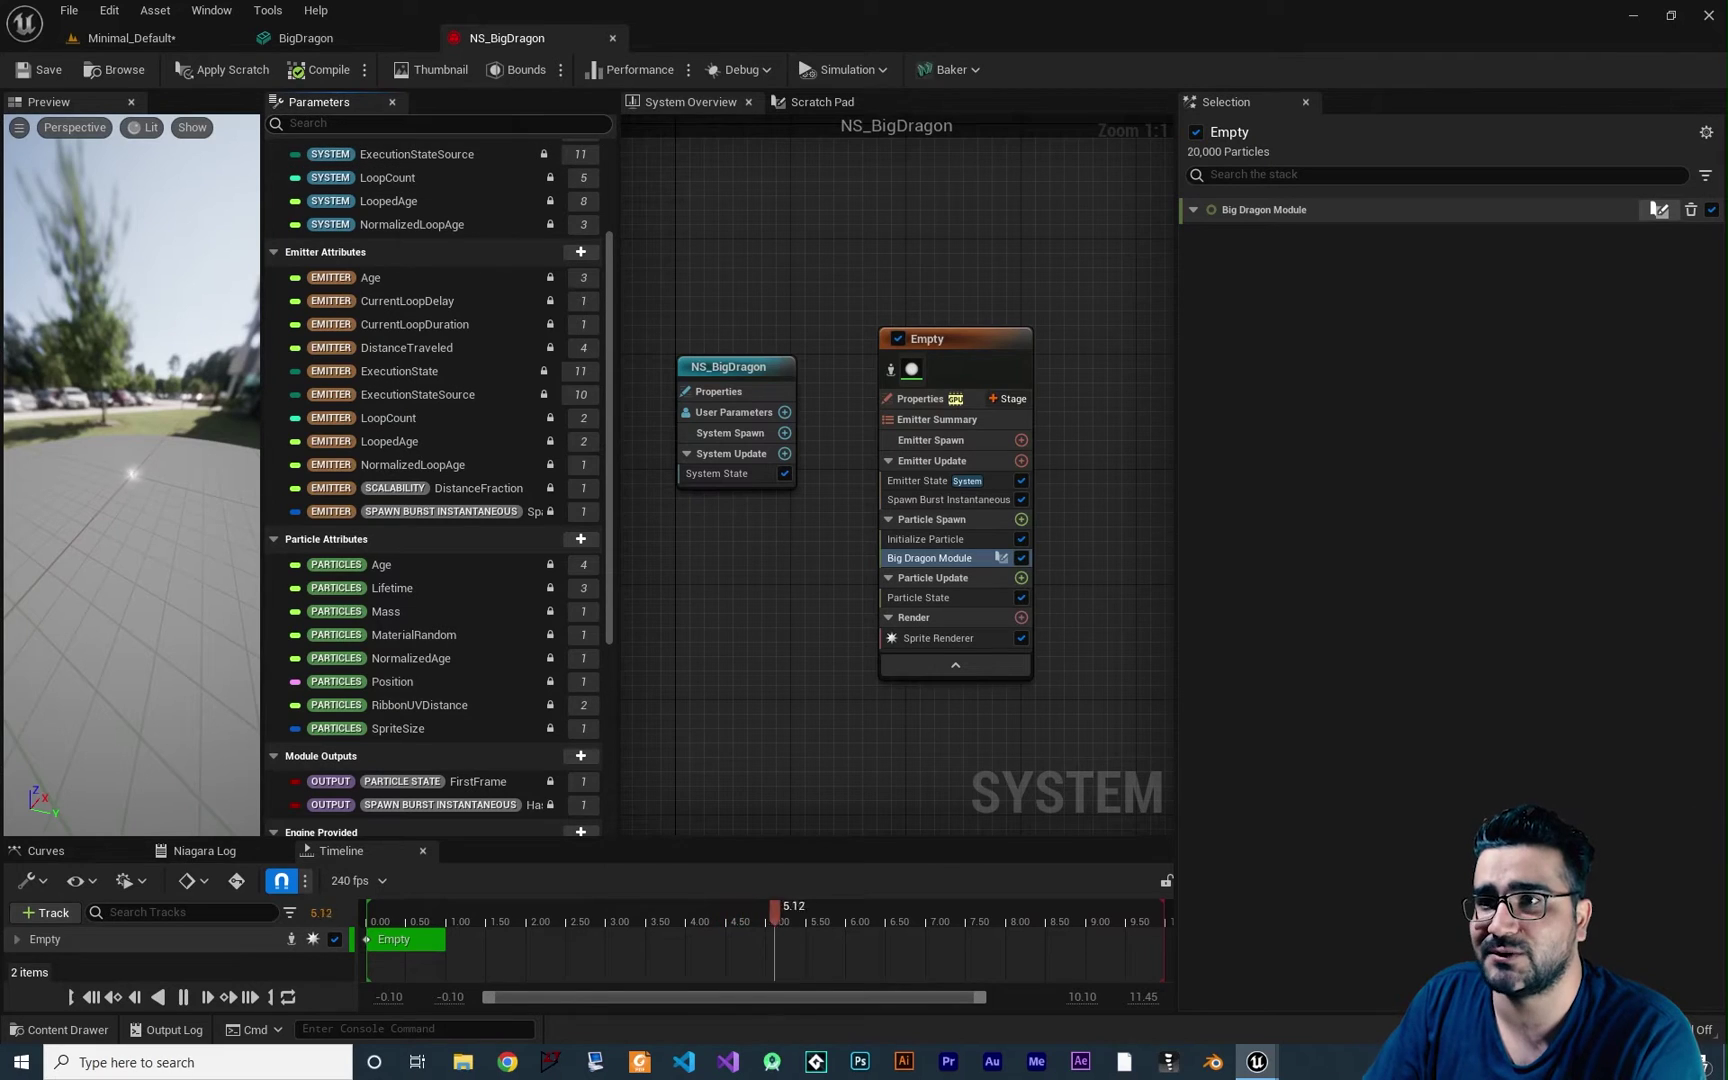
Show the BigDragonModule graph with more working space by closing the Parameters panel and narrowing the preview
left_click(815, 105)
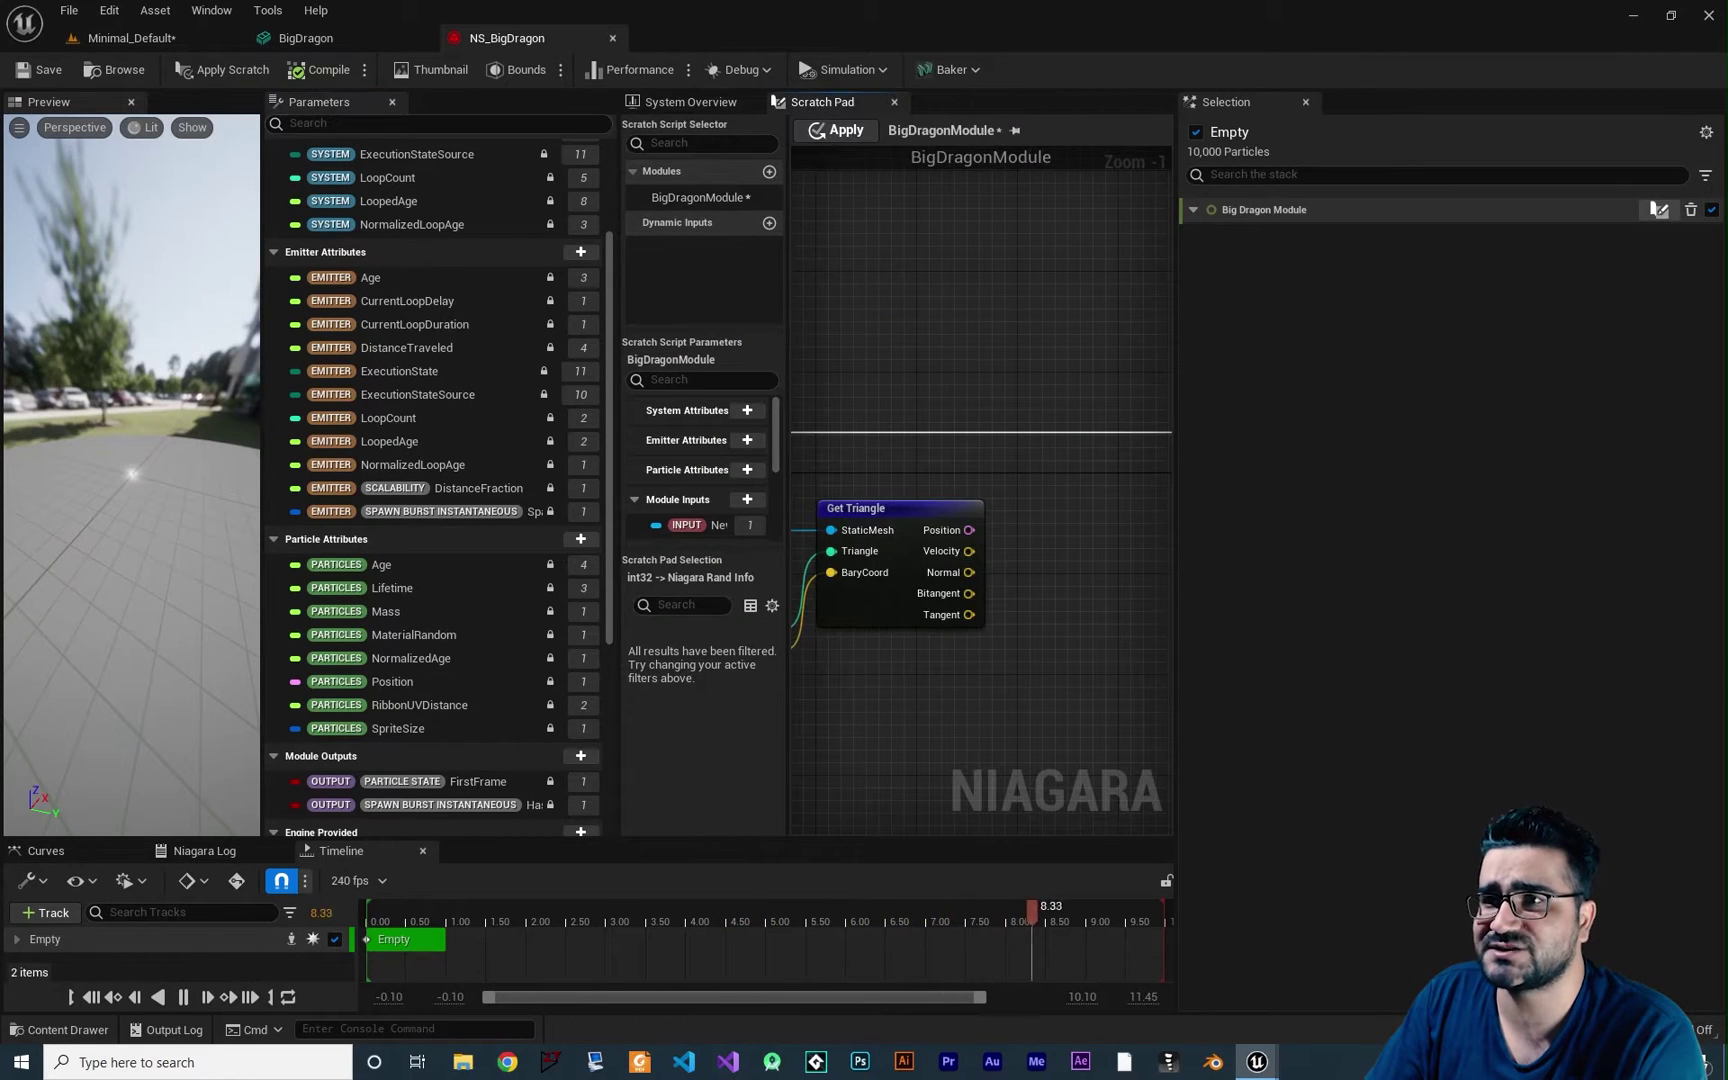
left_click(392, 102)
right_click_drag(872, 539, 712, 535)
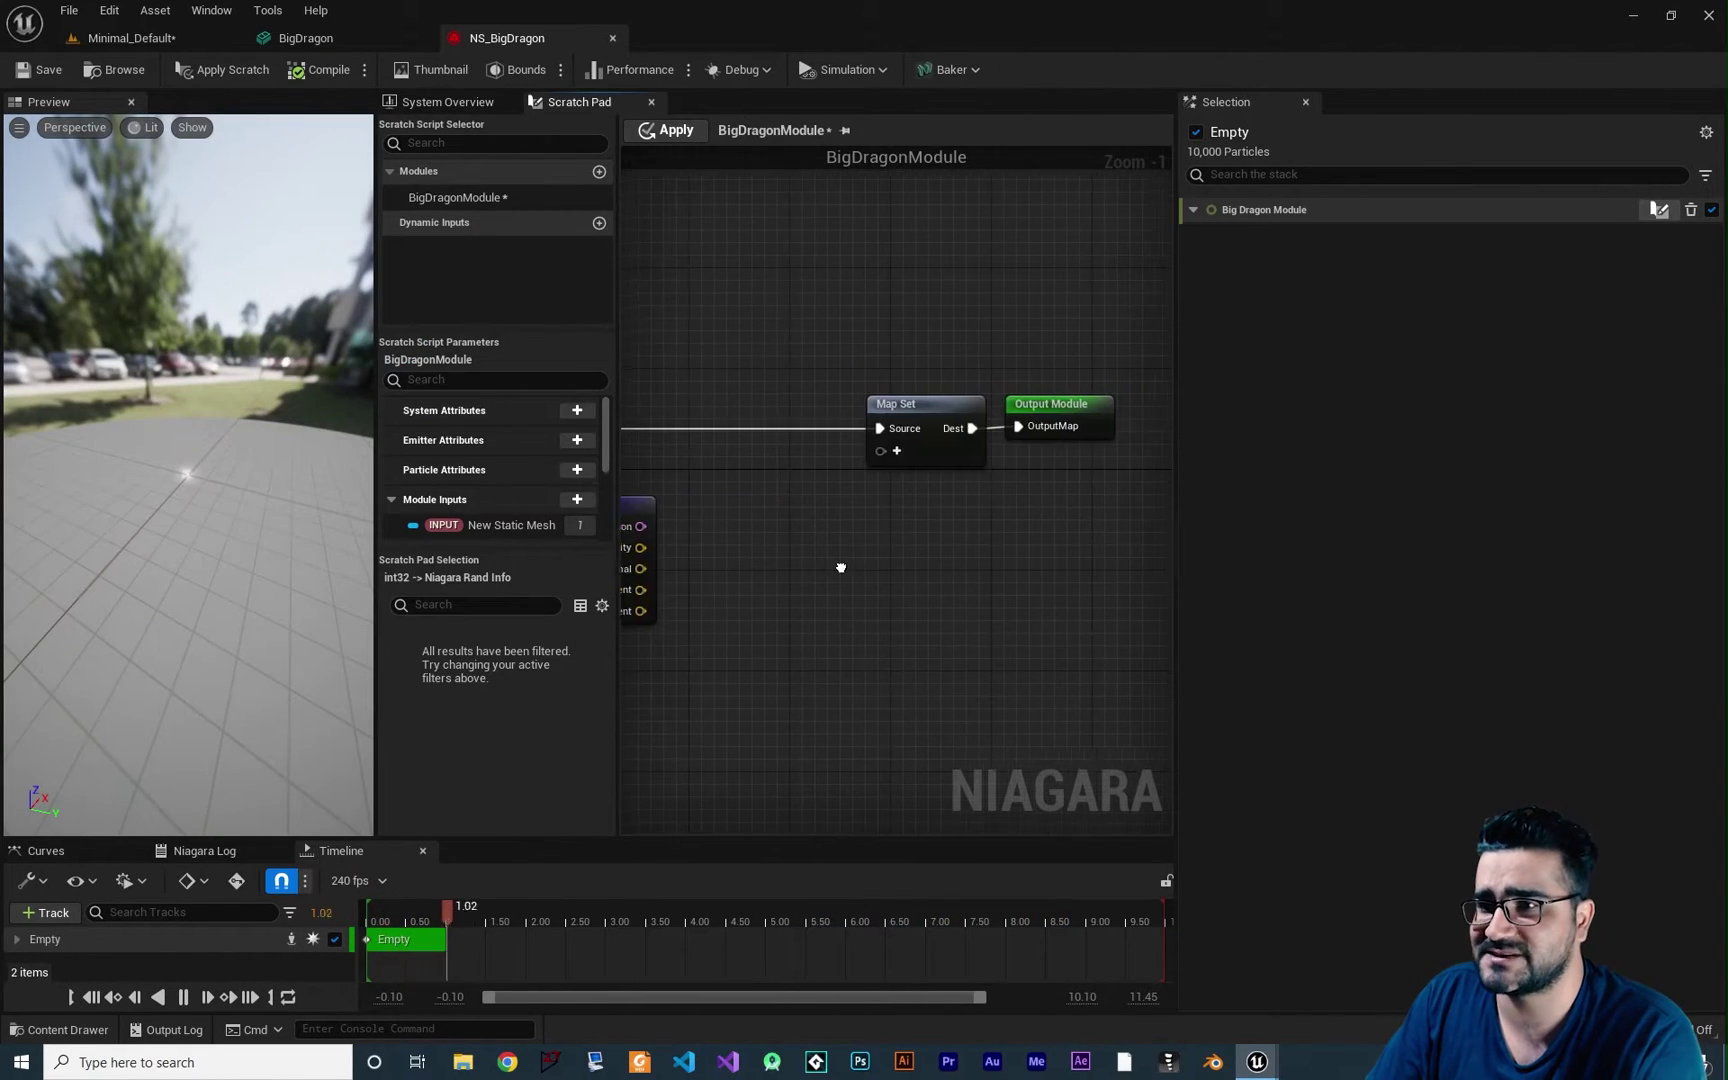
left_click_drag(376, 466, 181, 466)
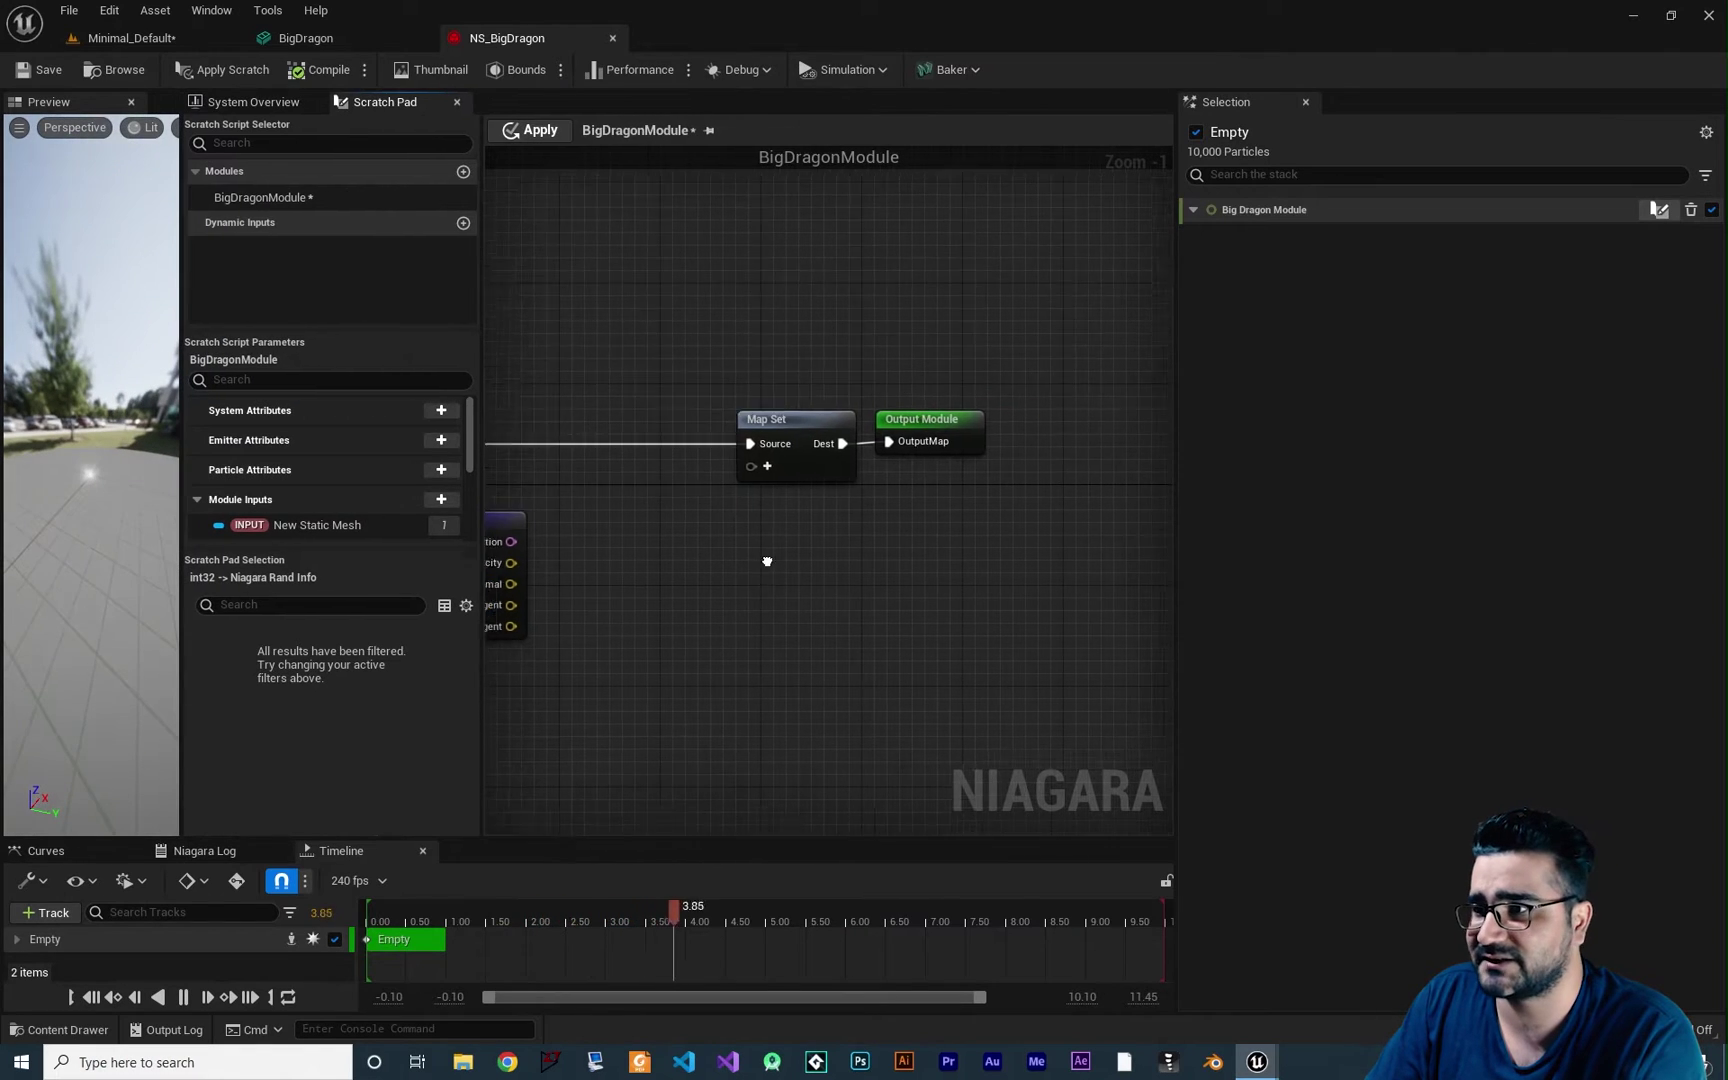
Add the PARTICLES Position parameter to Map Set and connect Get Triangle's Position output to it
right_click_drag(768, 563, 940, 560)
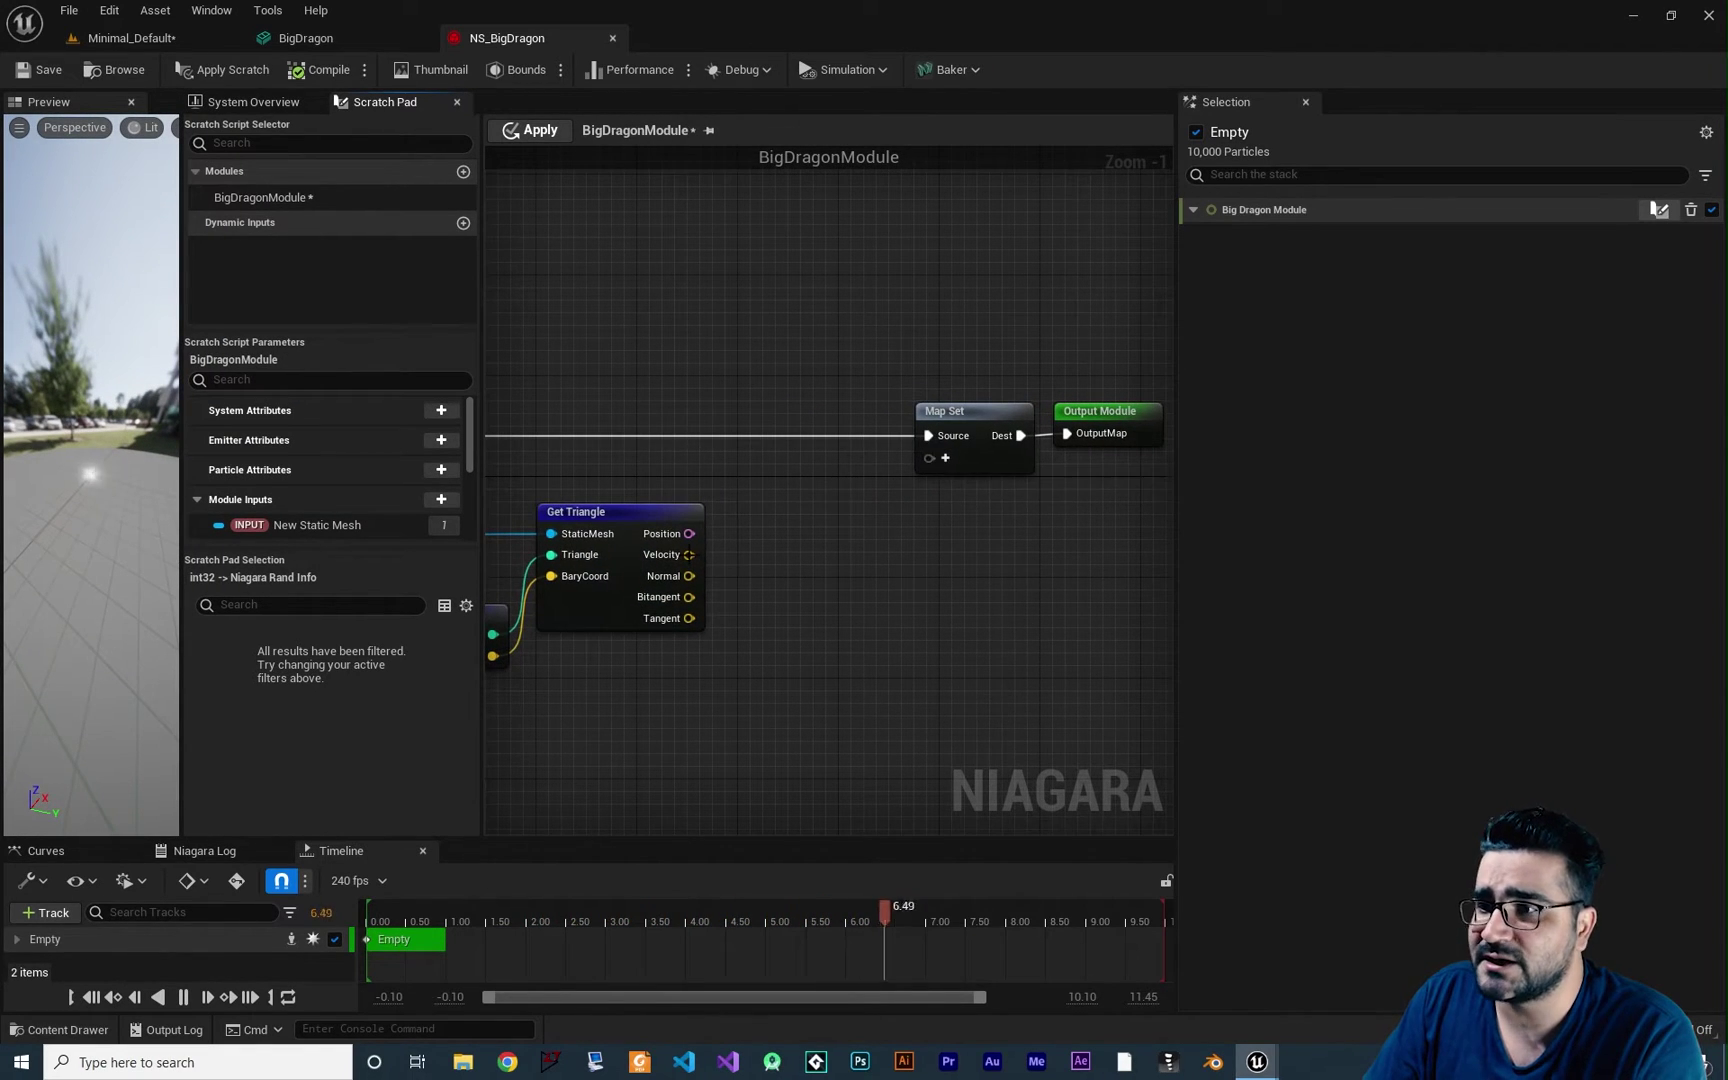
left_click(945, 459)
type("partic")
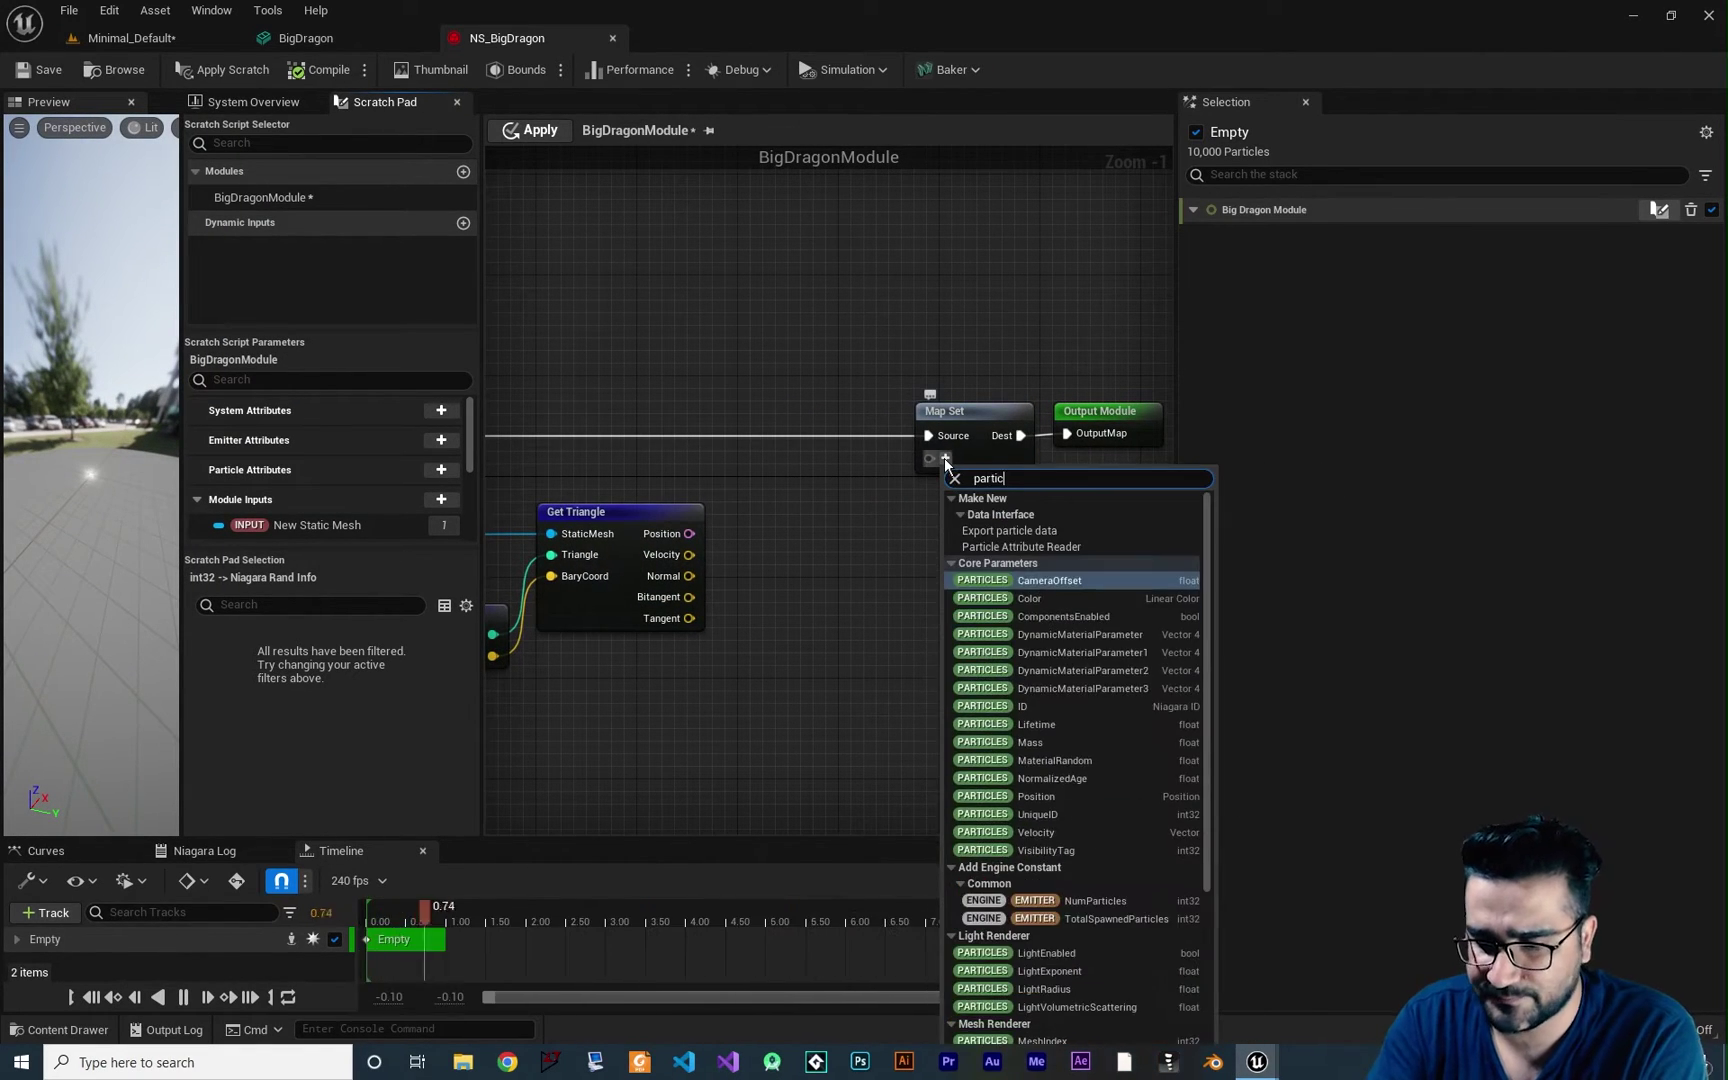
type("le po")
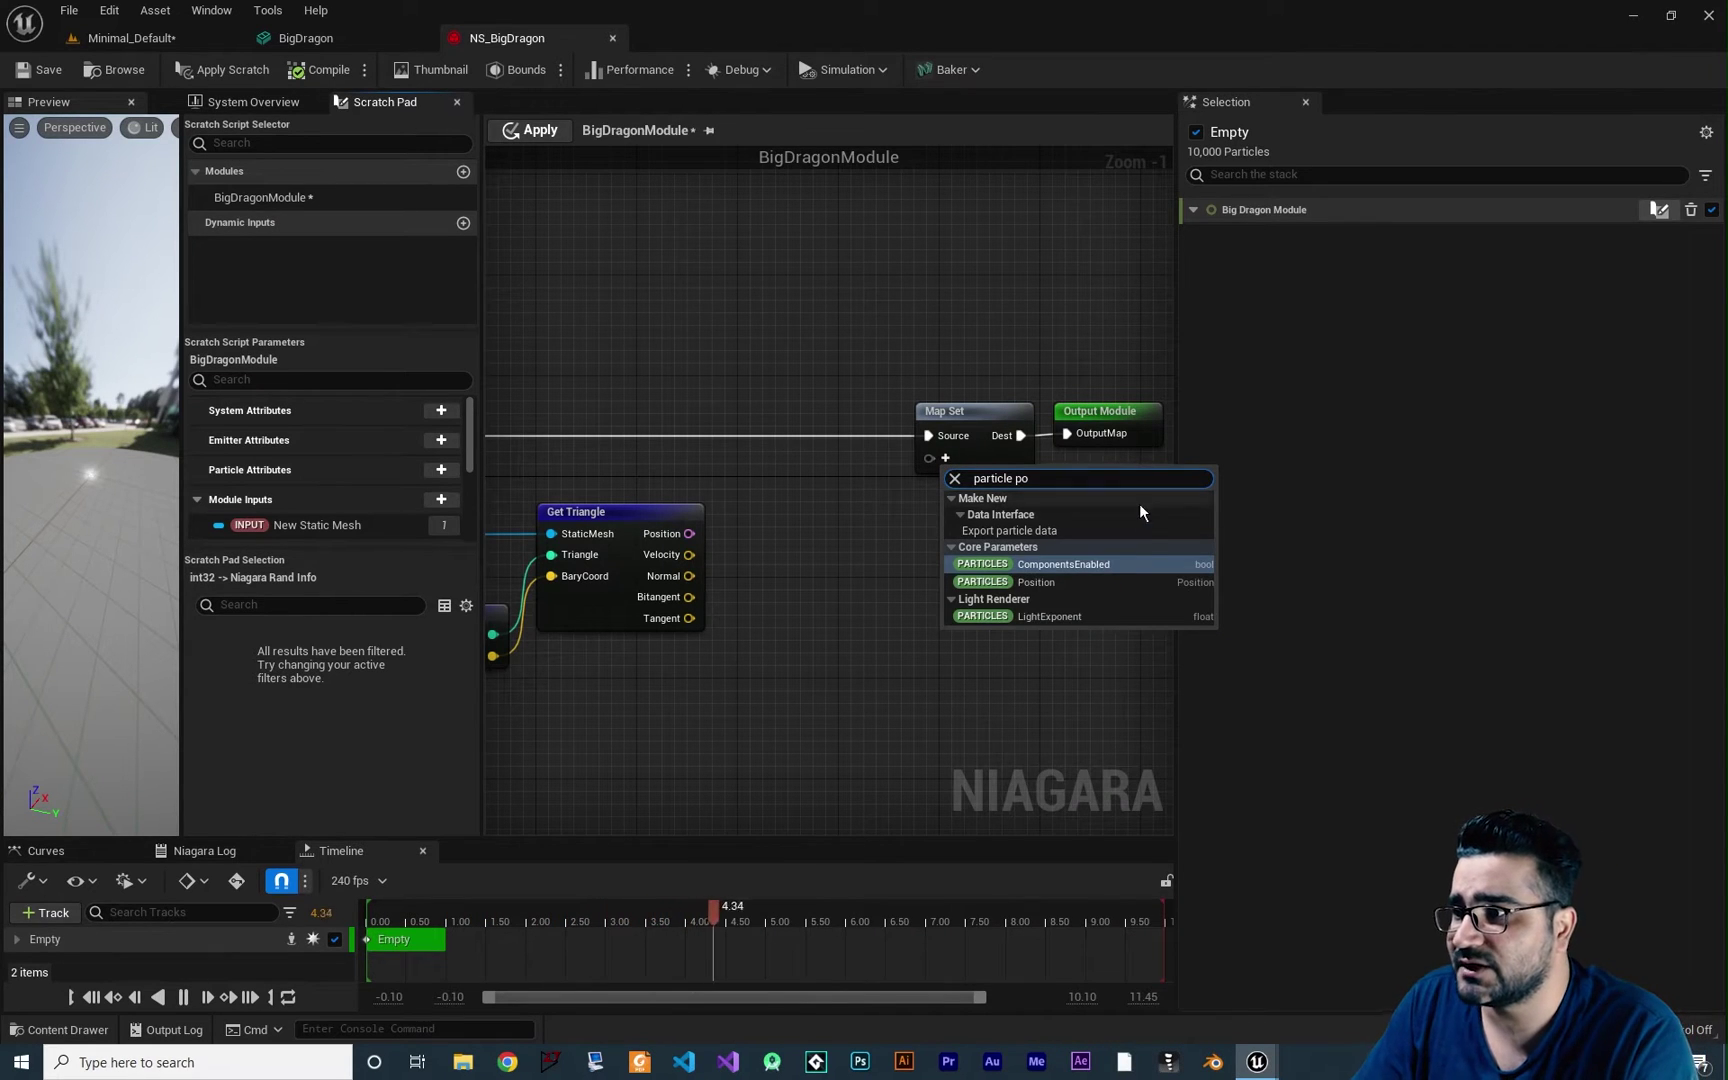
left_click(1029, 582)
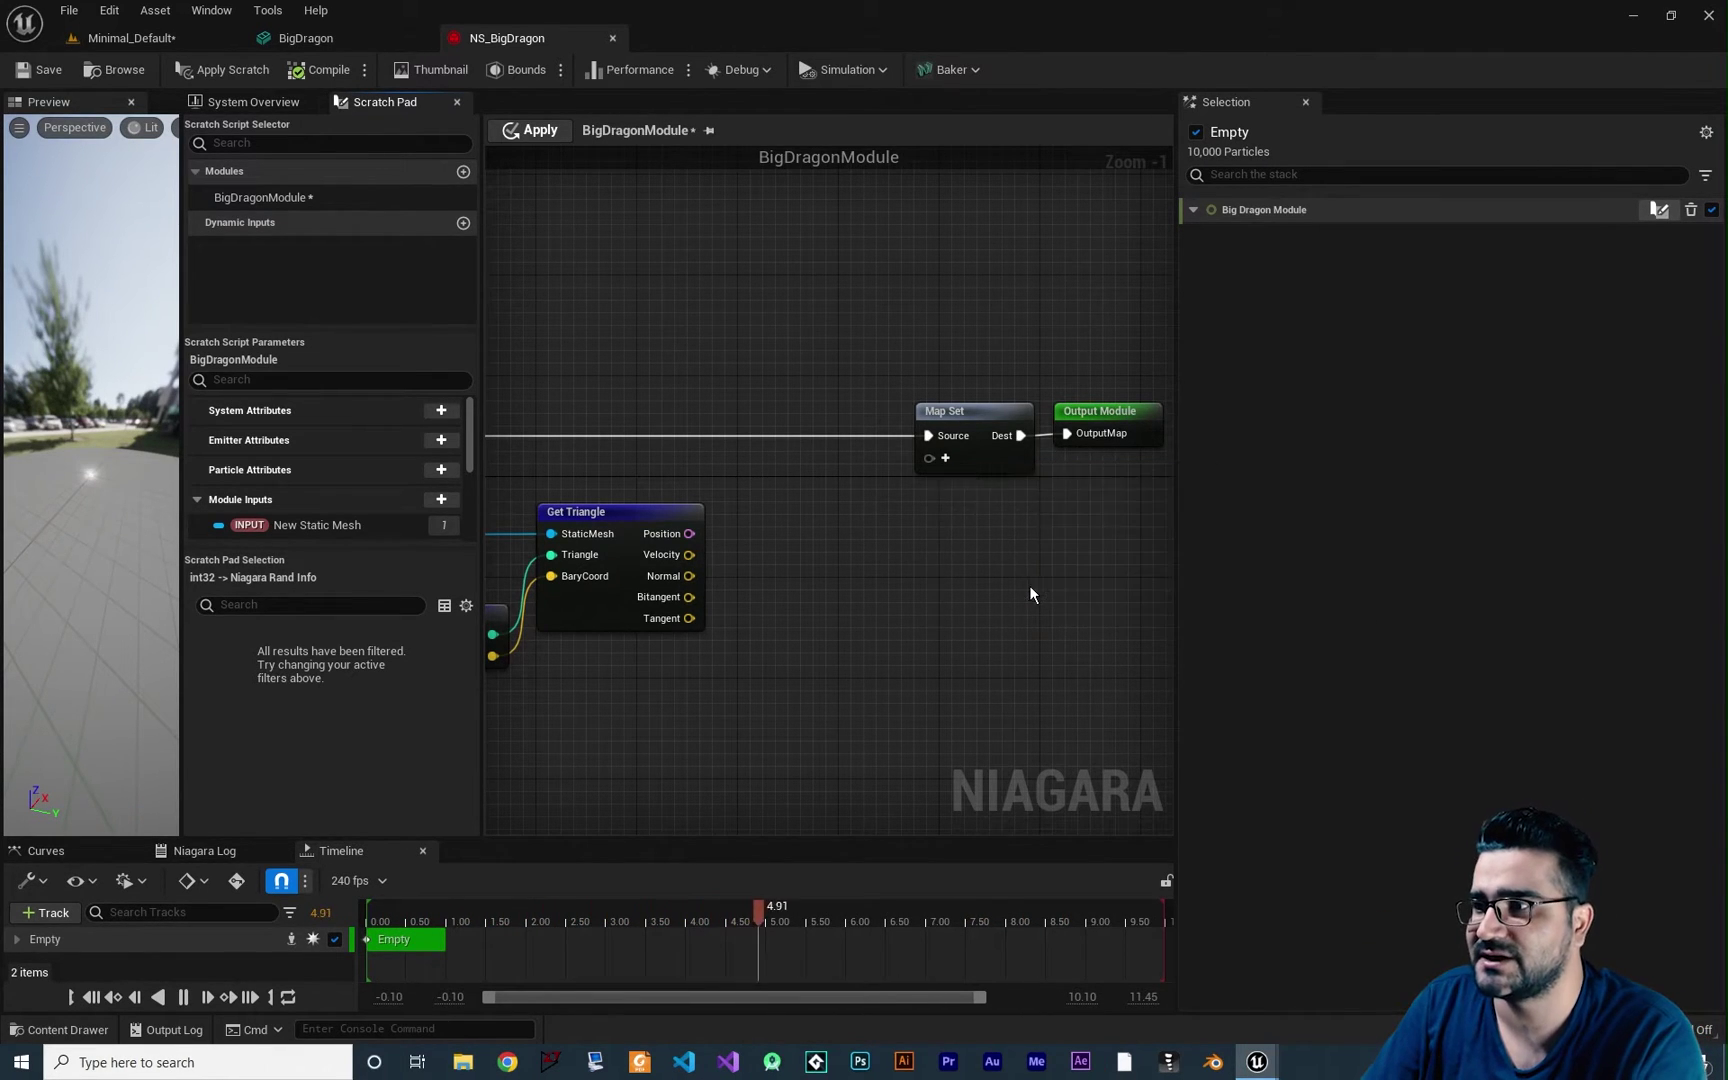
right_click_drag(878, 576, 955, 572)
left_click_drag(765, 529, 1005, 463)
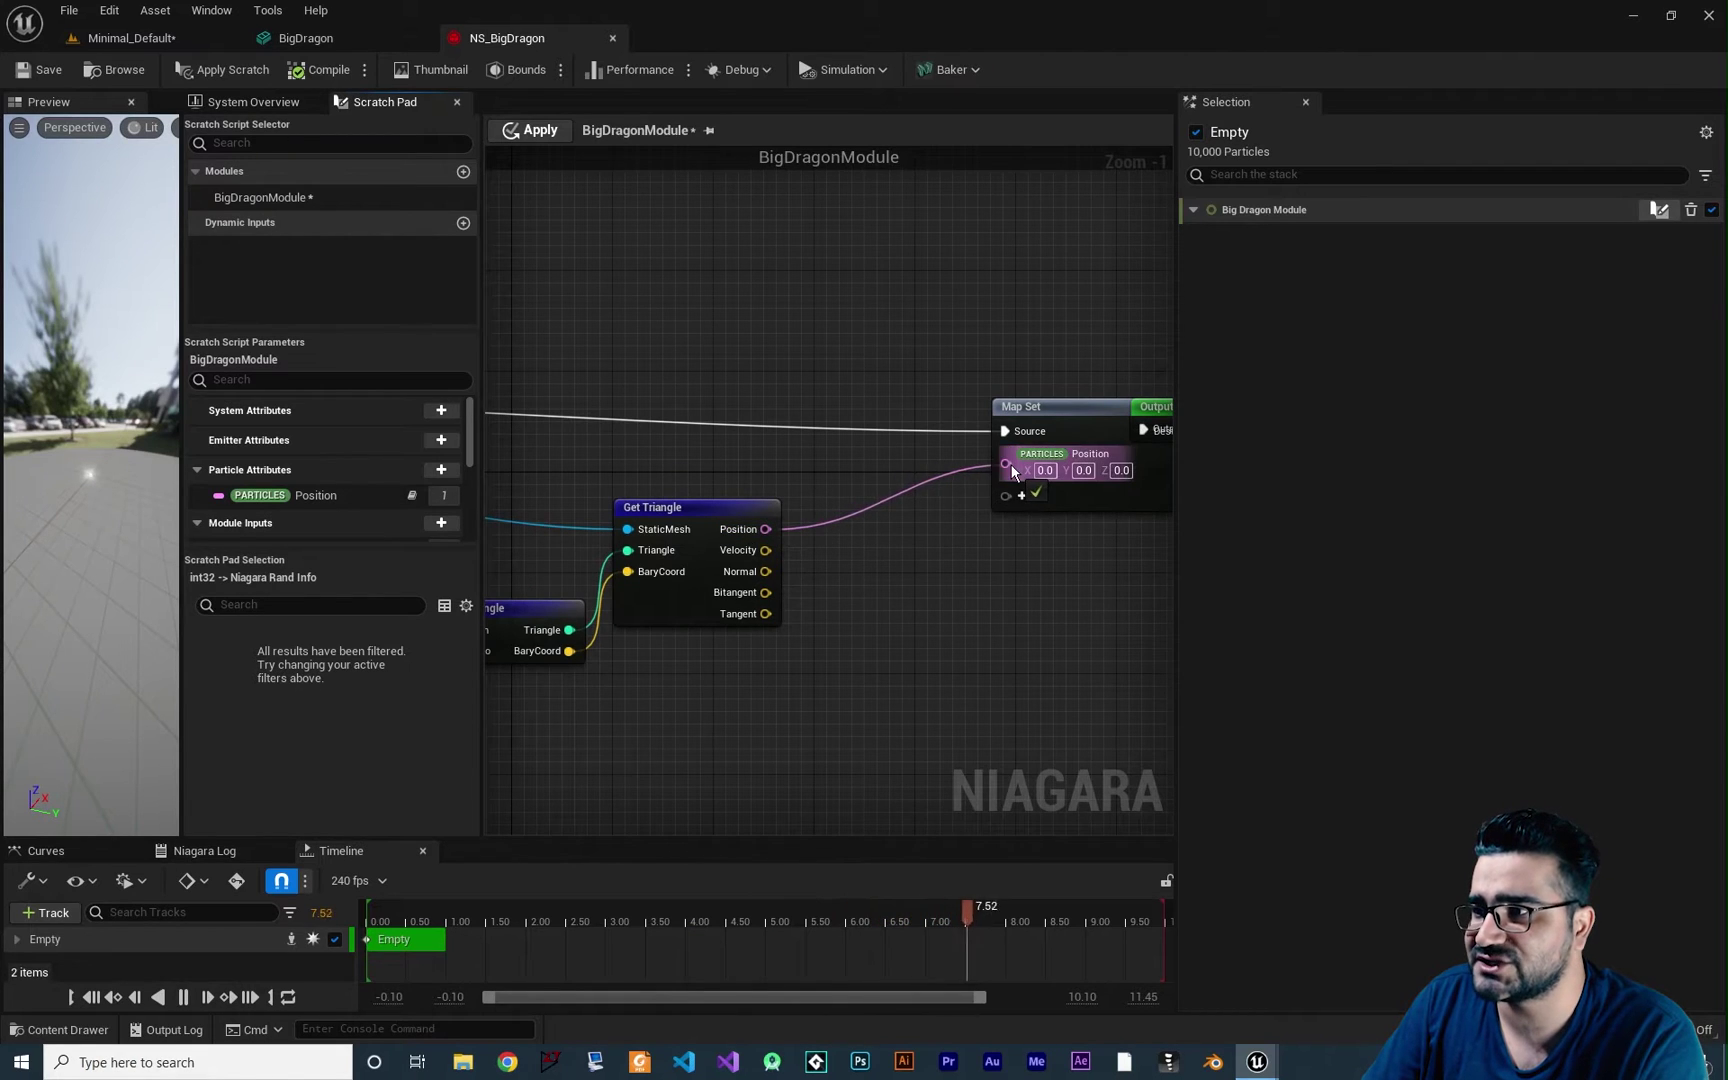
Apply the scratch module changes and assign the BigDragon mesh as Big Dragon Module's preview and default mesh
right_click_drag(913, 639, 1088, 609)
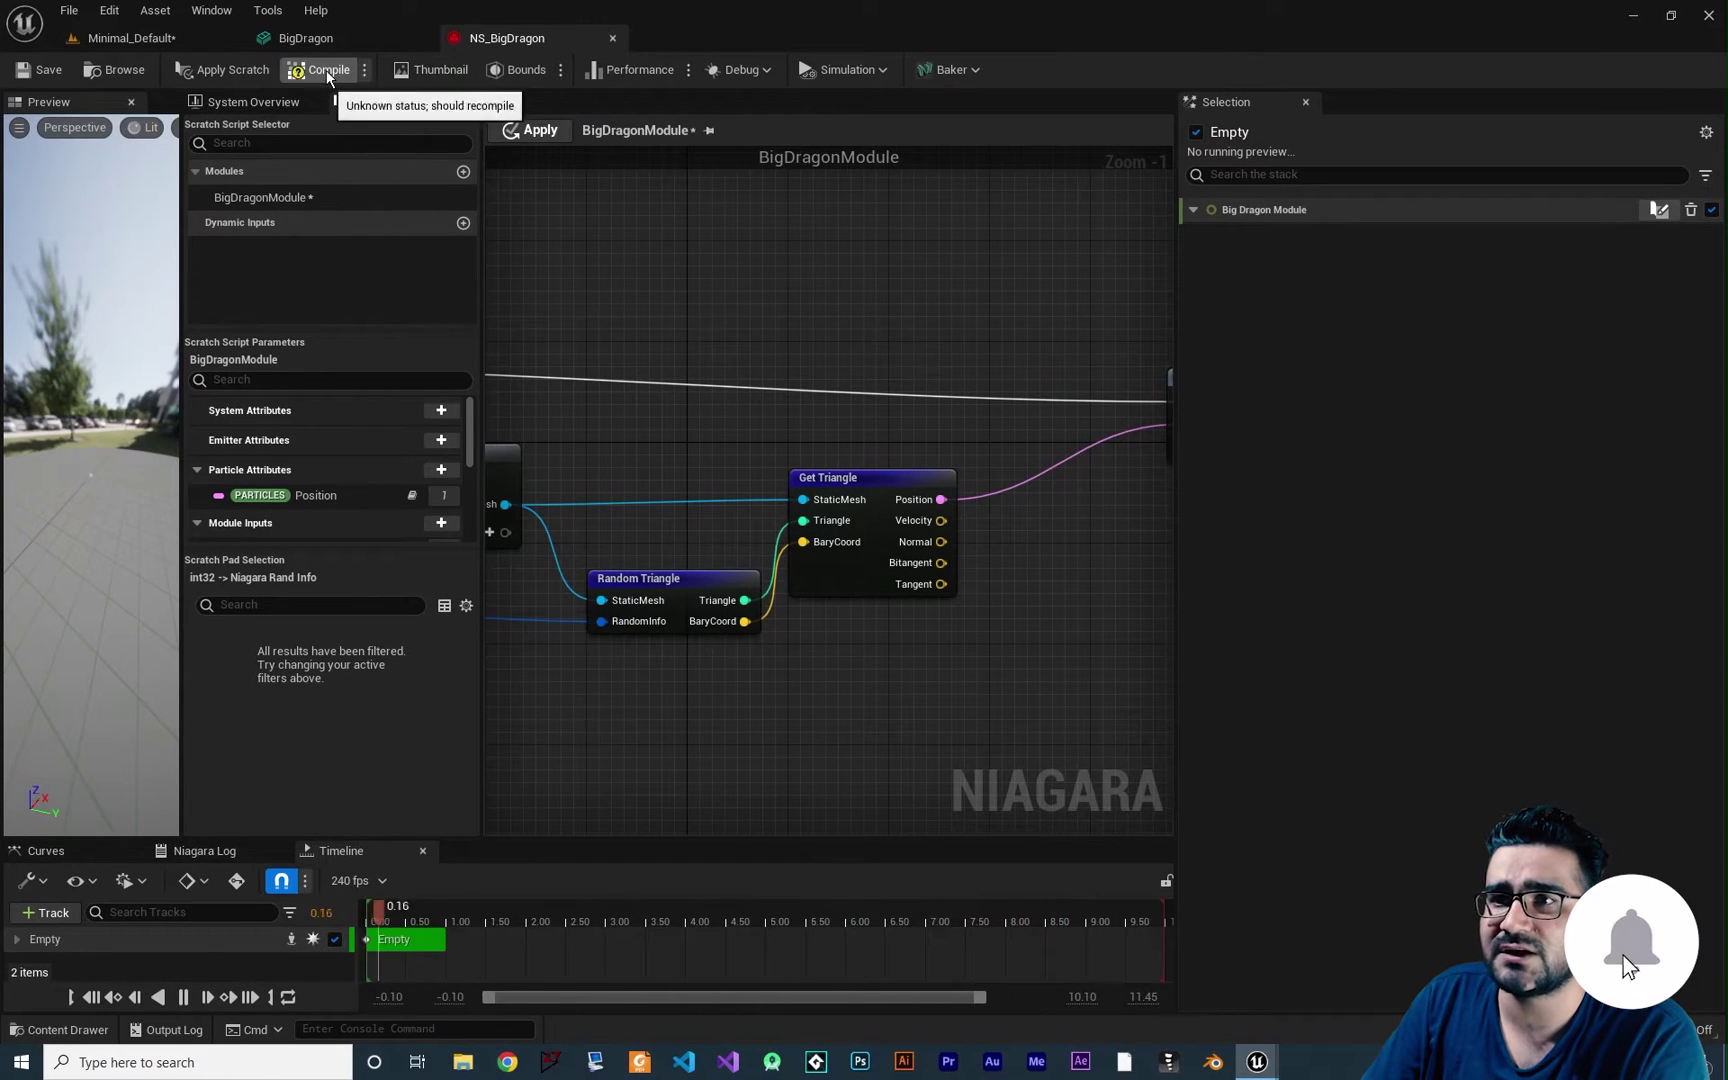
left_click(217, 72)
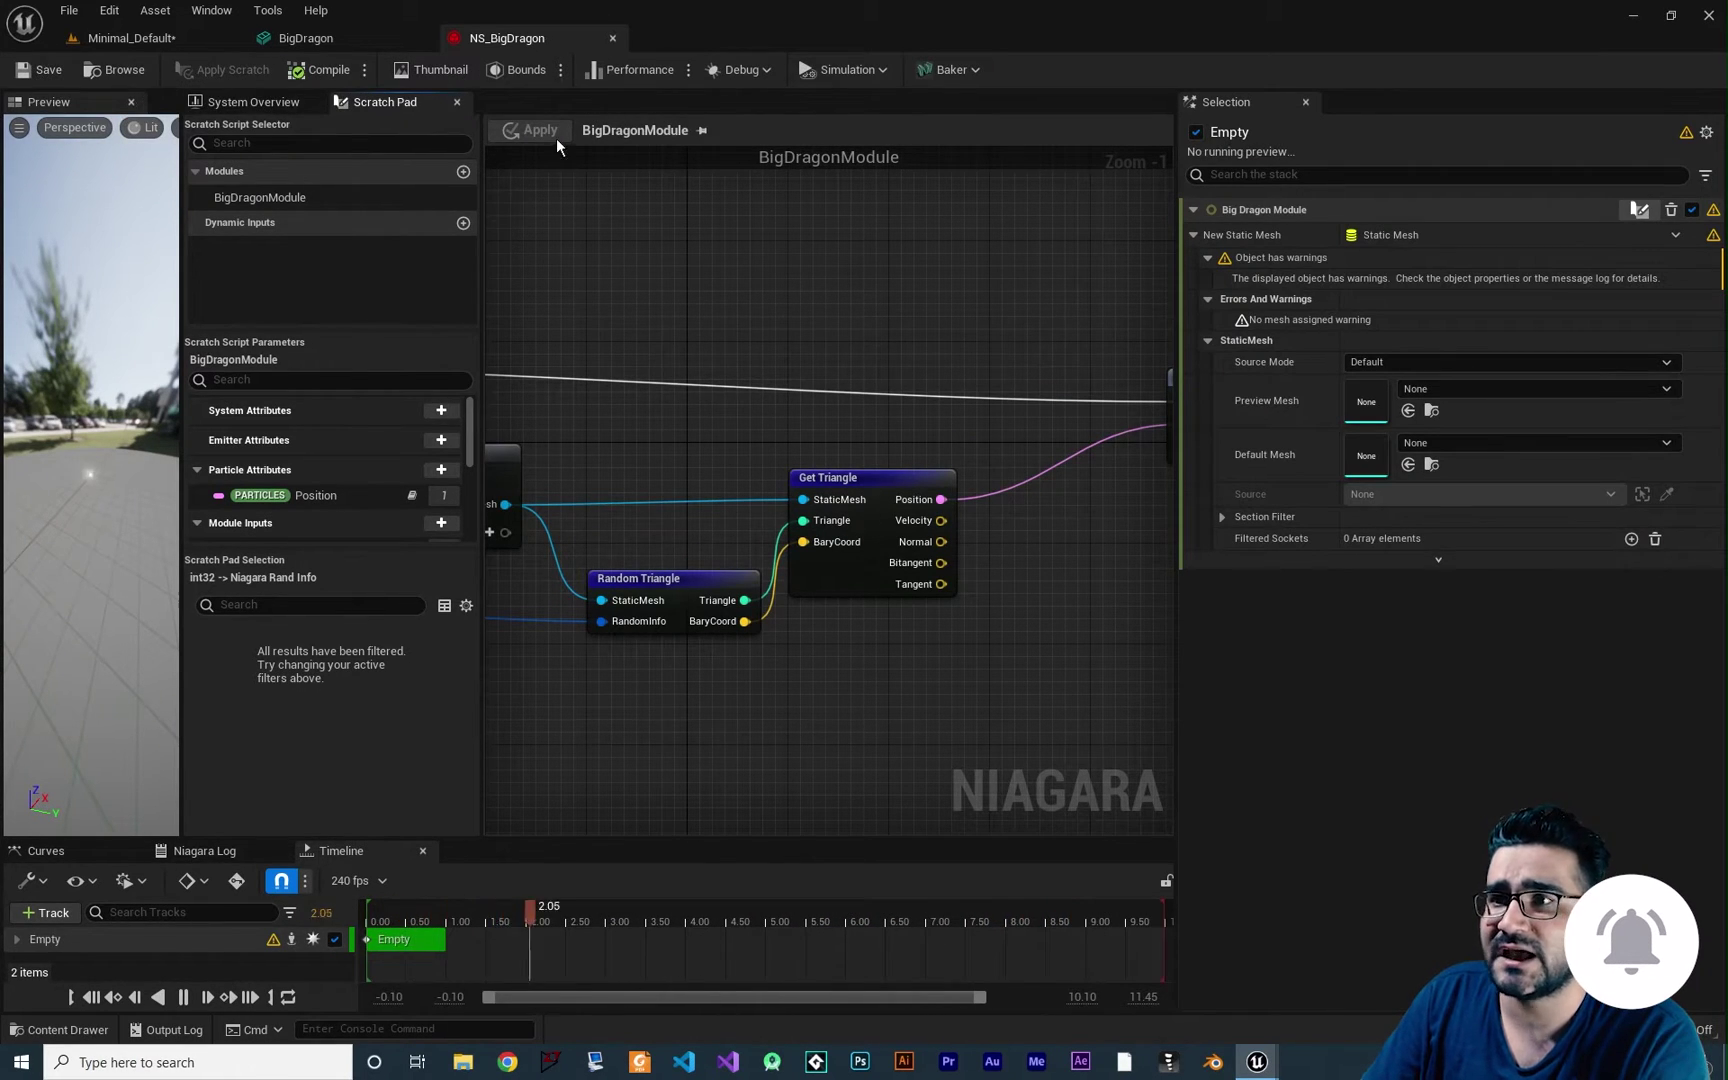
left_click(212, 104)
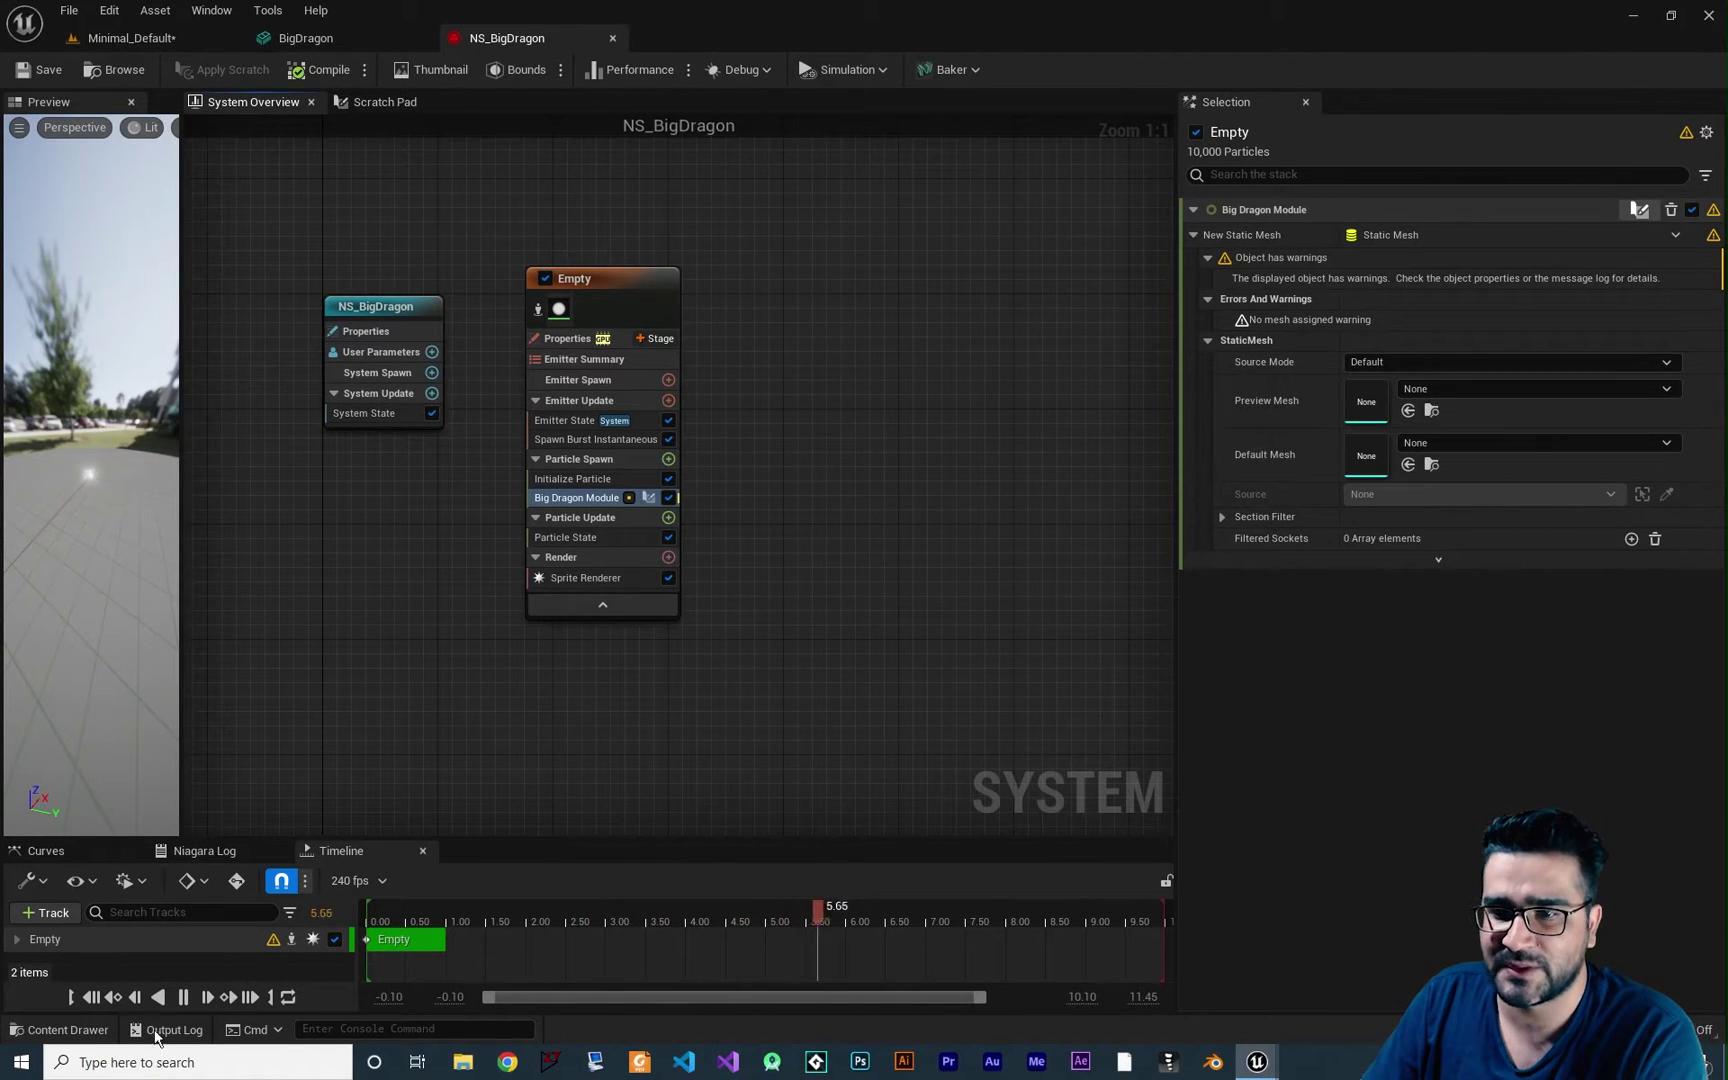
left_click(68, 1029)
left_click_drag(340, 785, 1331, 470)
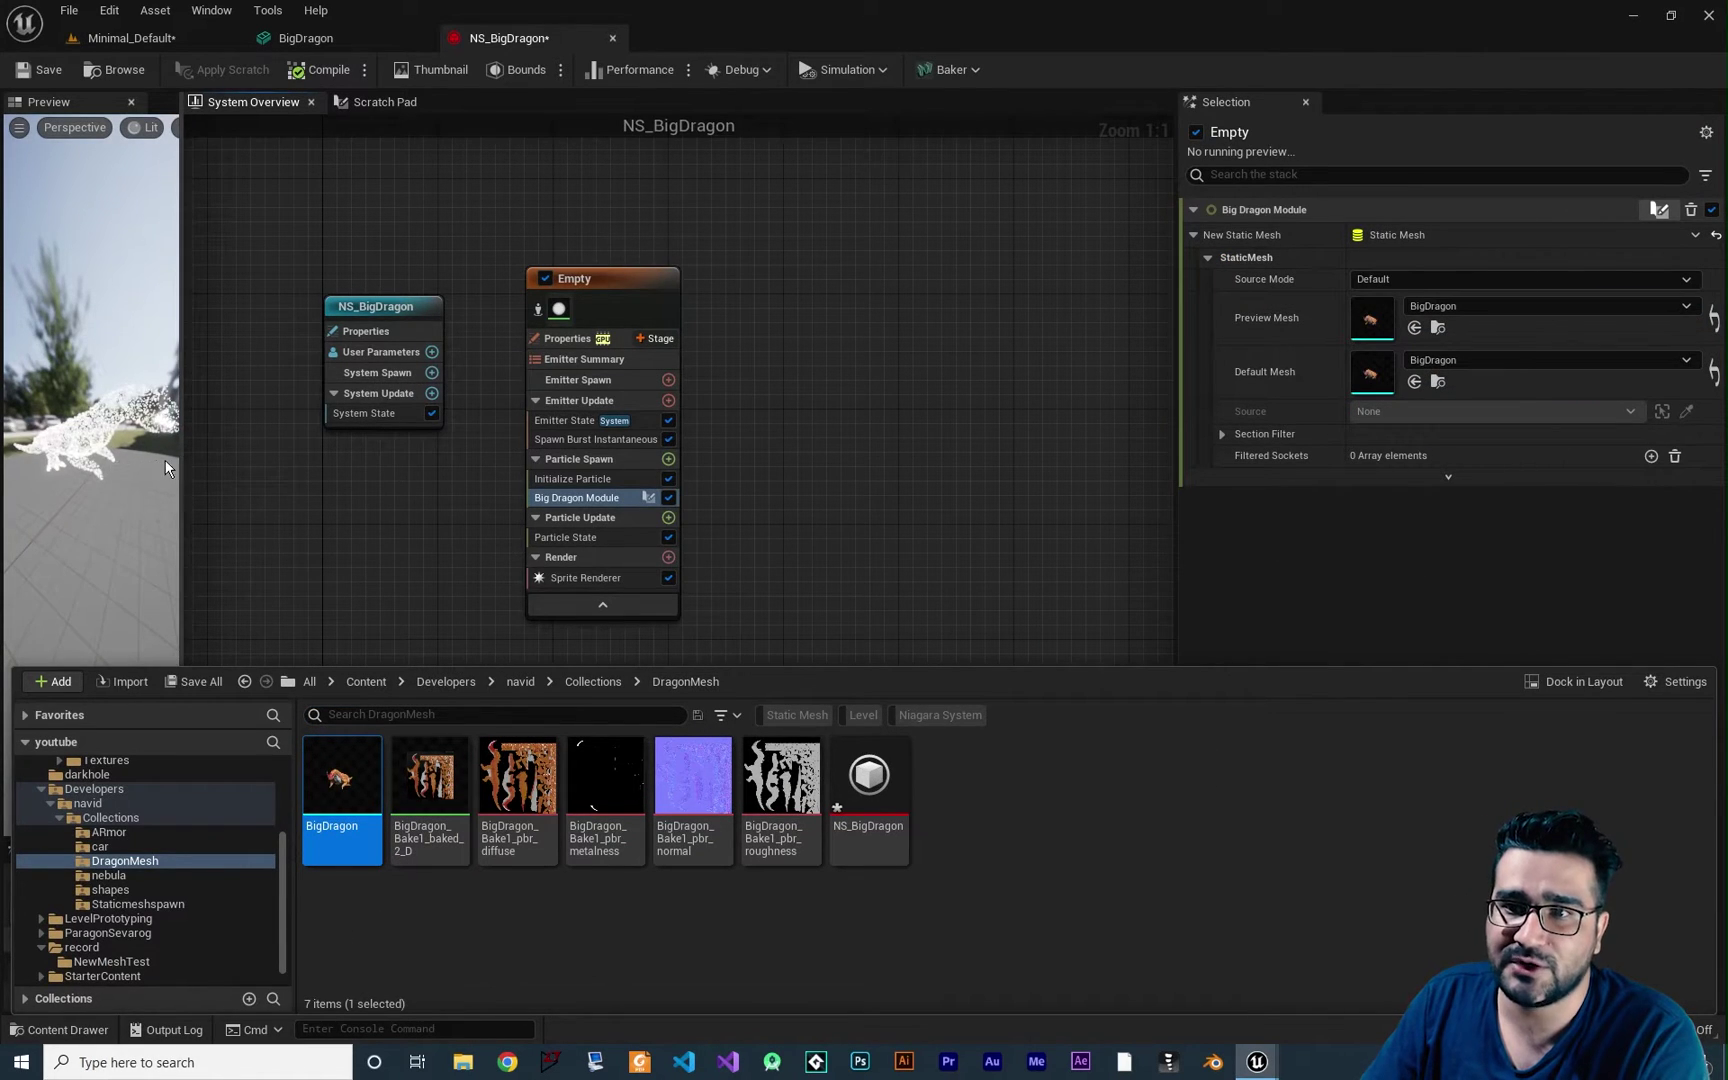
Examine the particle dragon from several angles in an enlarged preview, then return to the module graph
left_click_drag(178, 463, 571, 465)
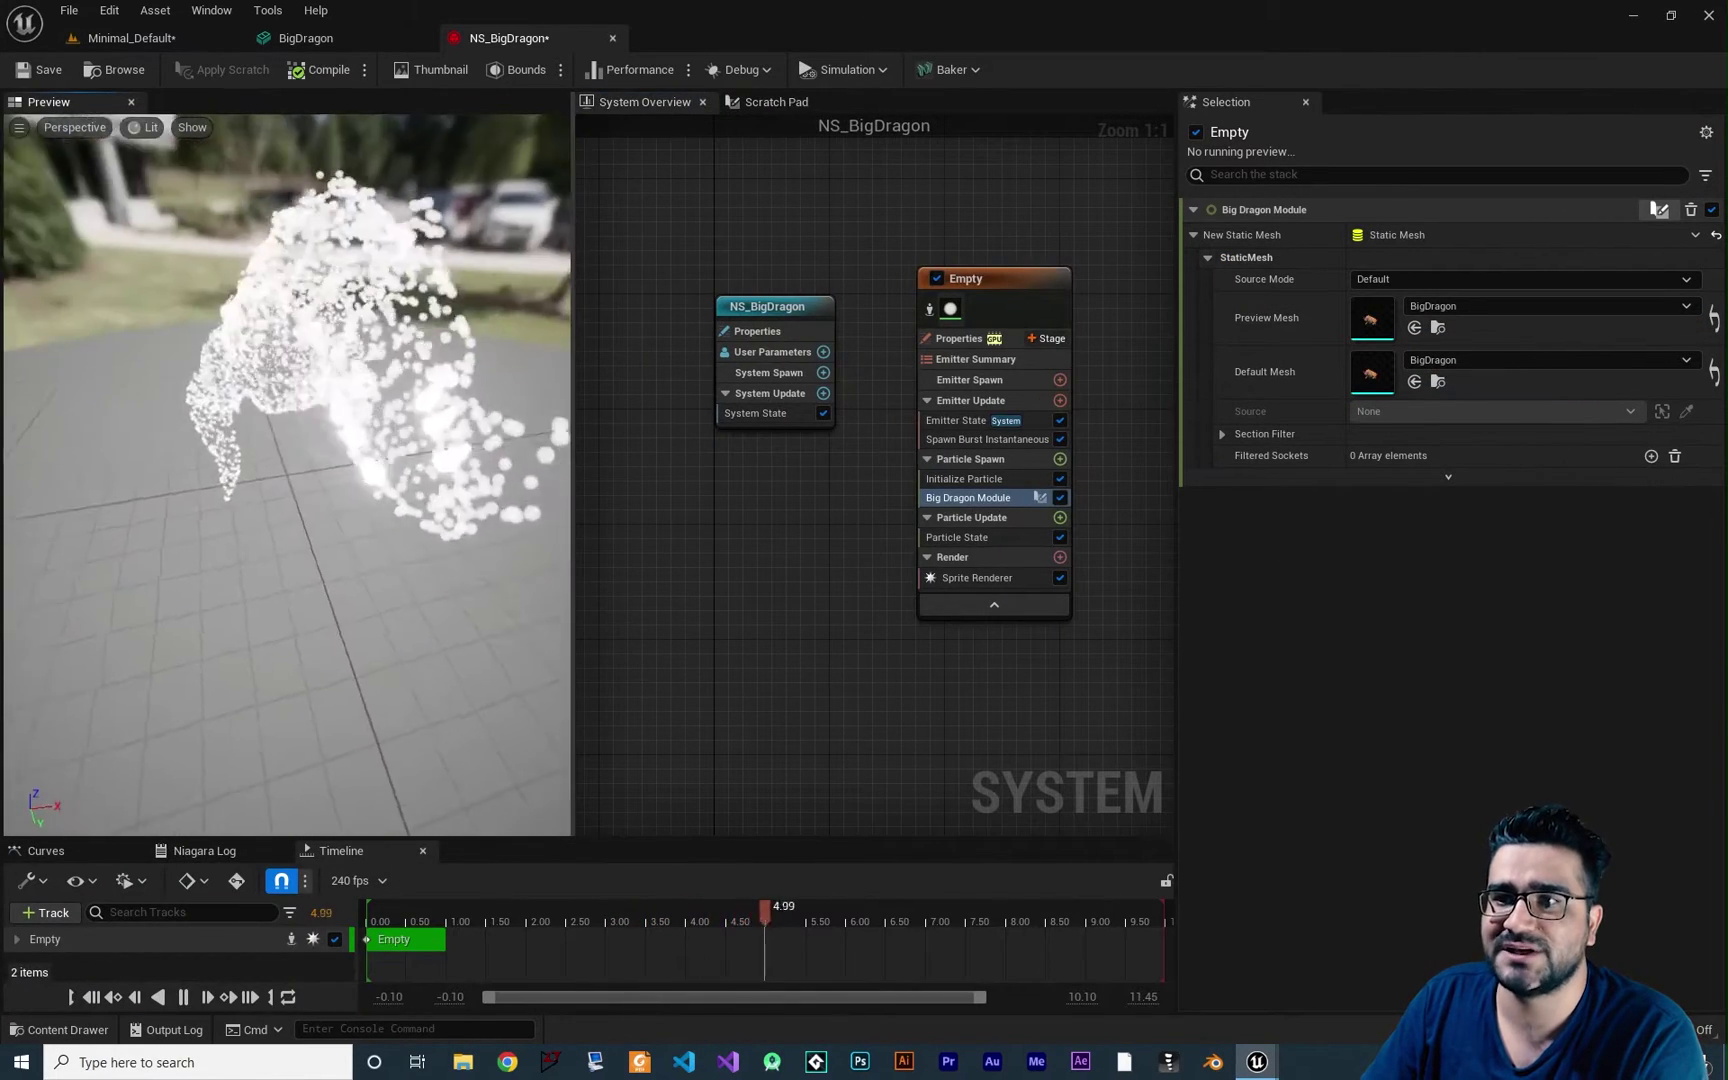
left_click_drag(408, 395, 545, 395)
scroll(408, 395, "down", 4)
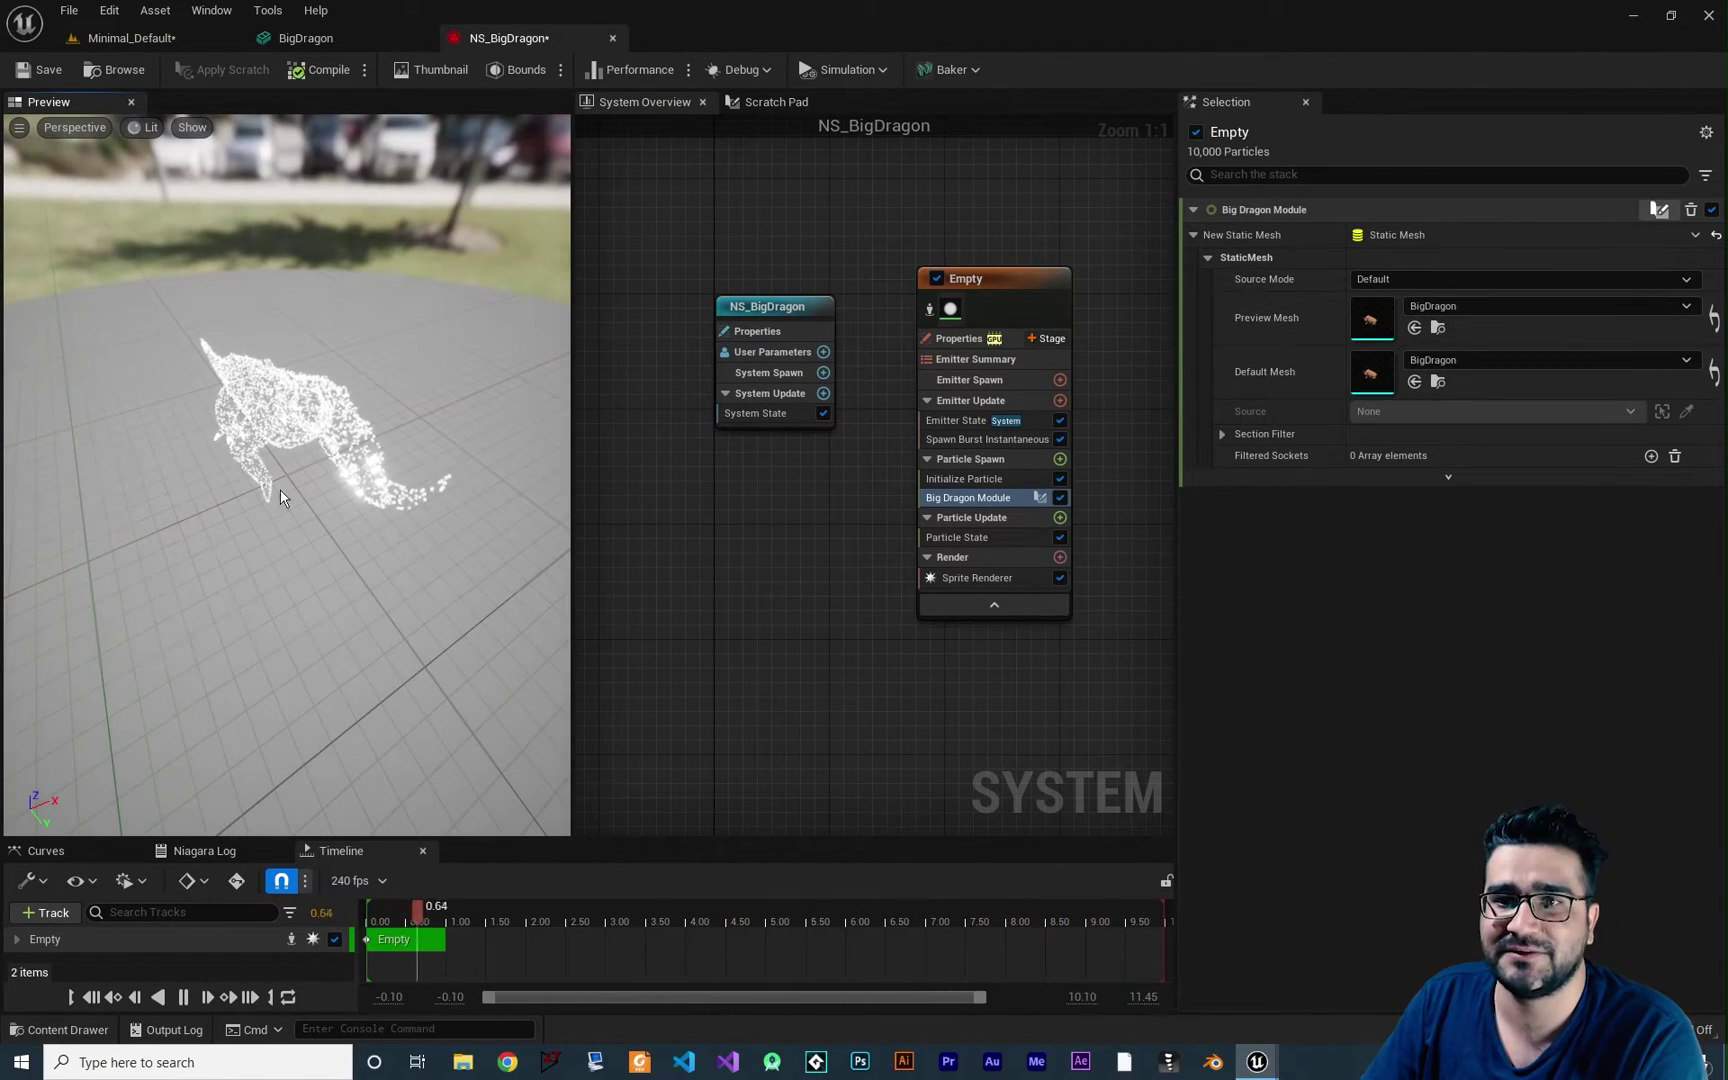
left_click_drag(279, 489, 355, 489)
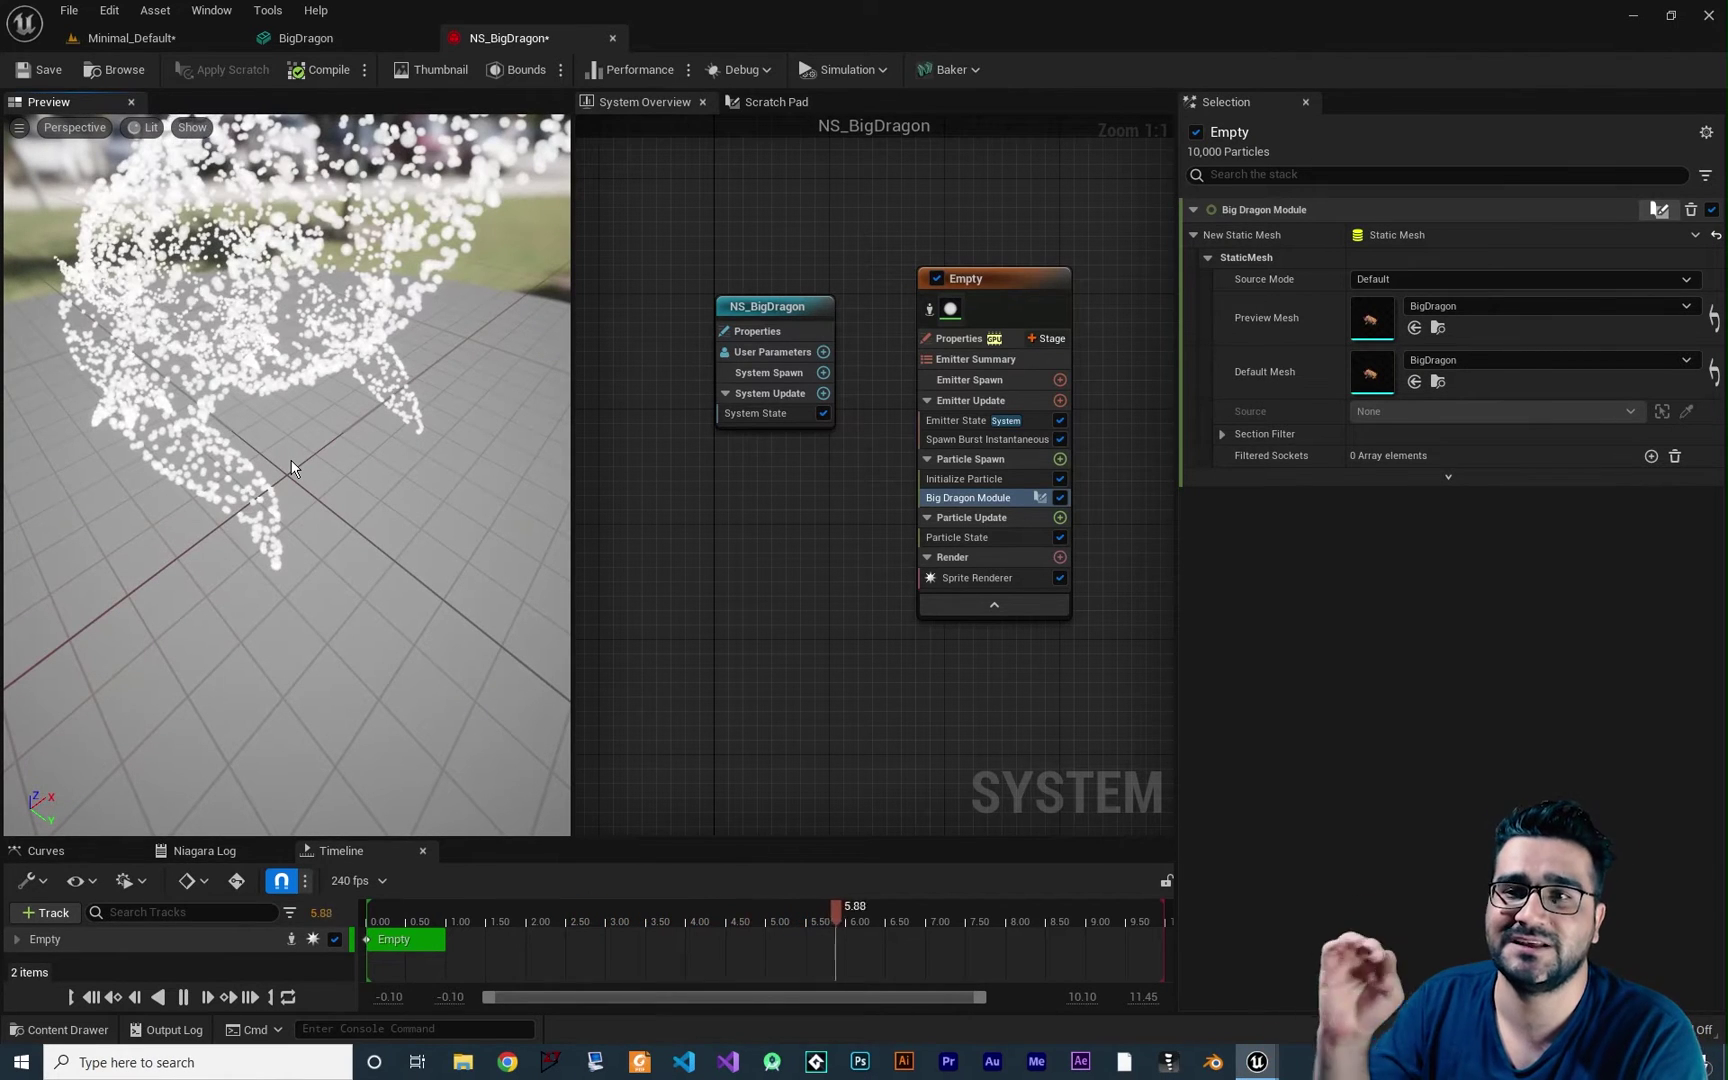
left_click(760, 103)
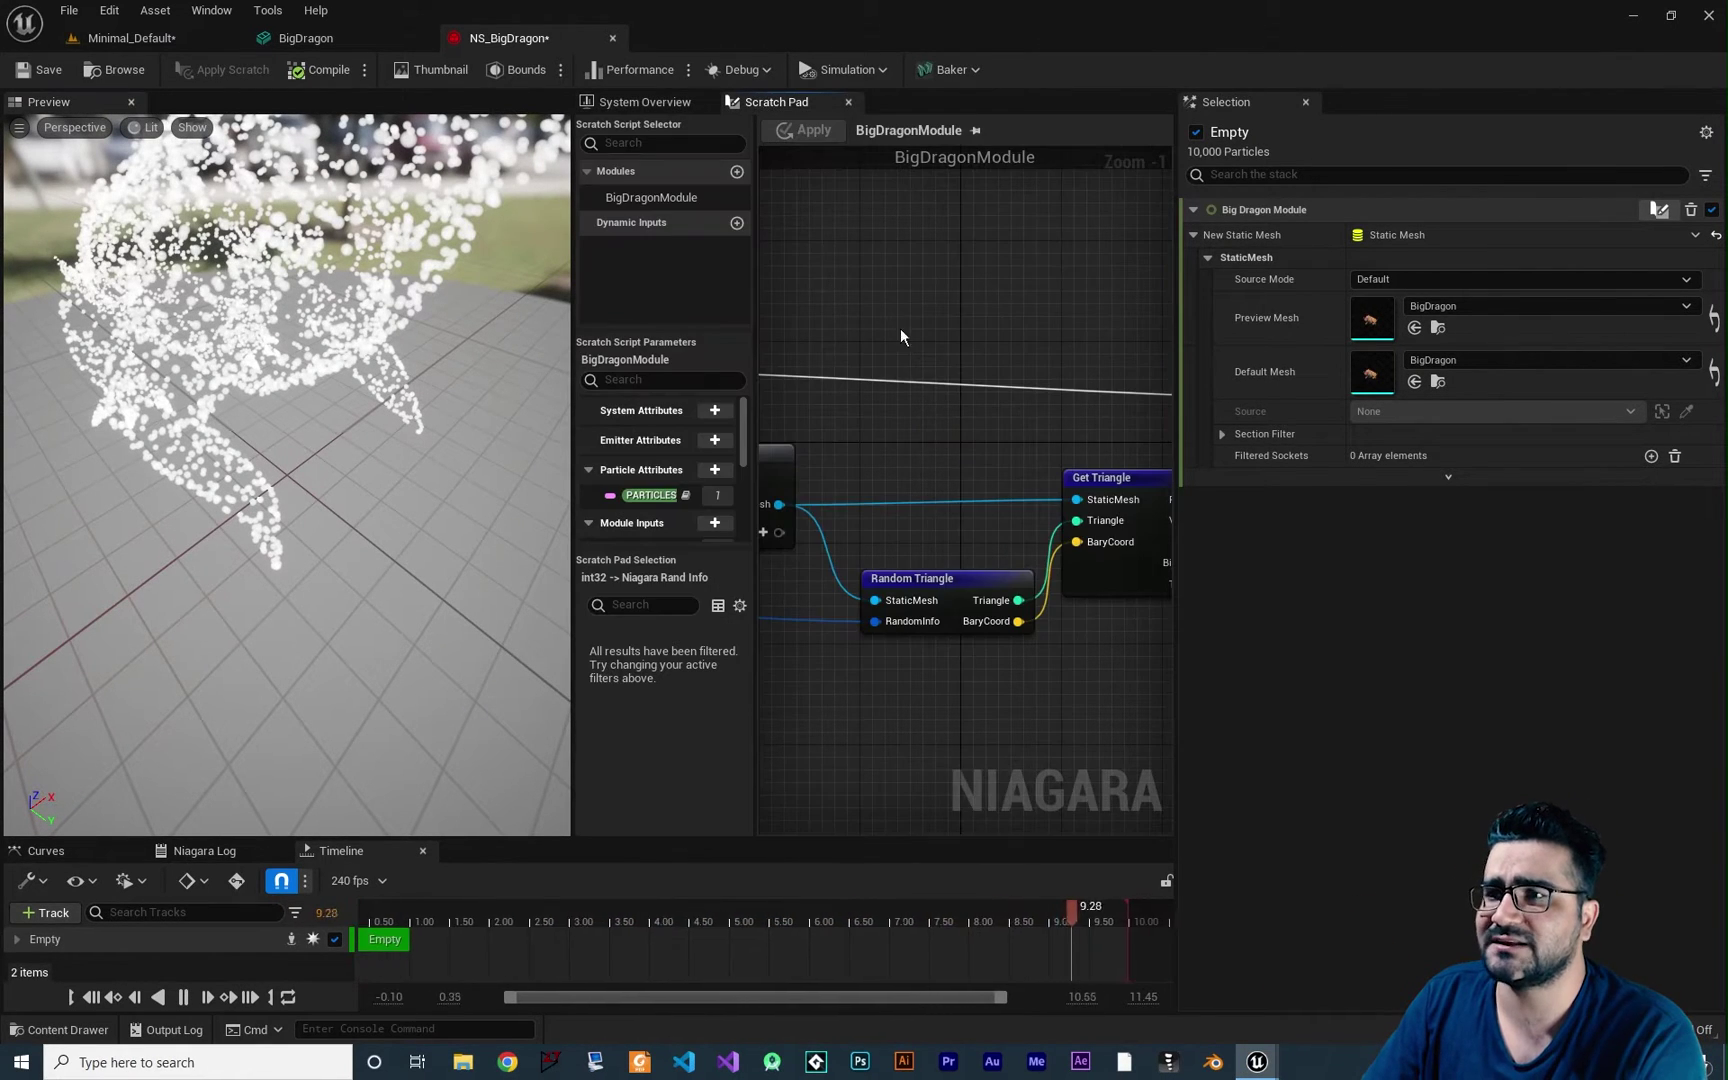
left_click_drag(572, 464, 192, 464)
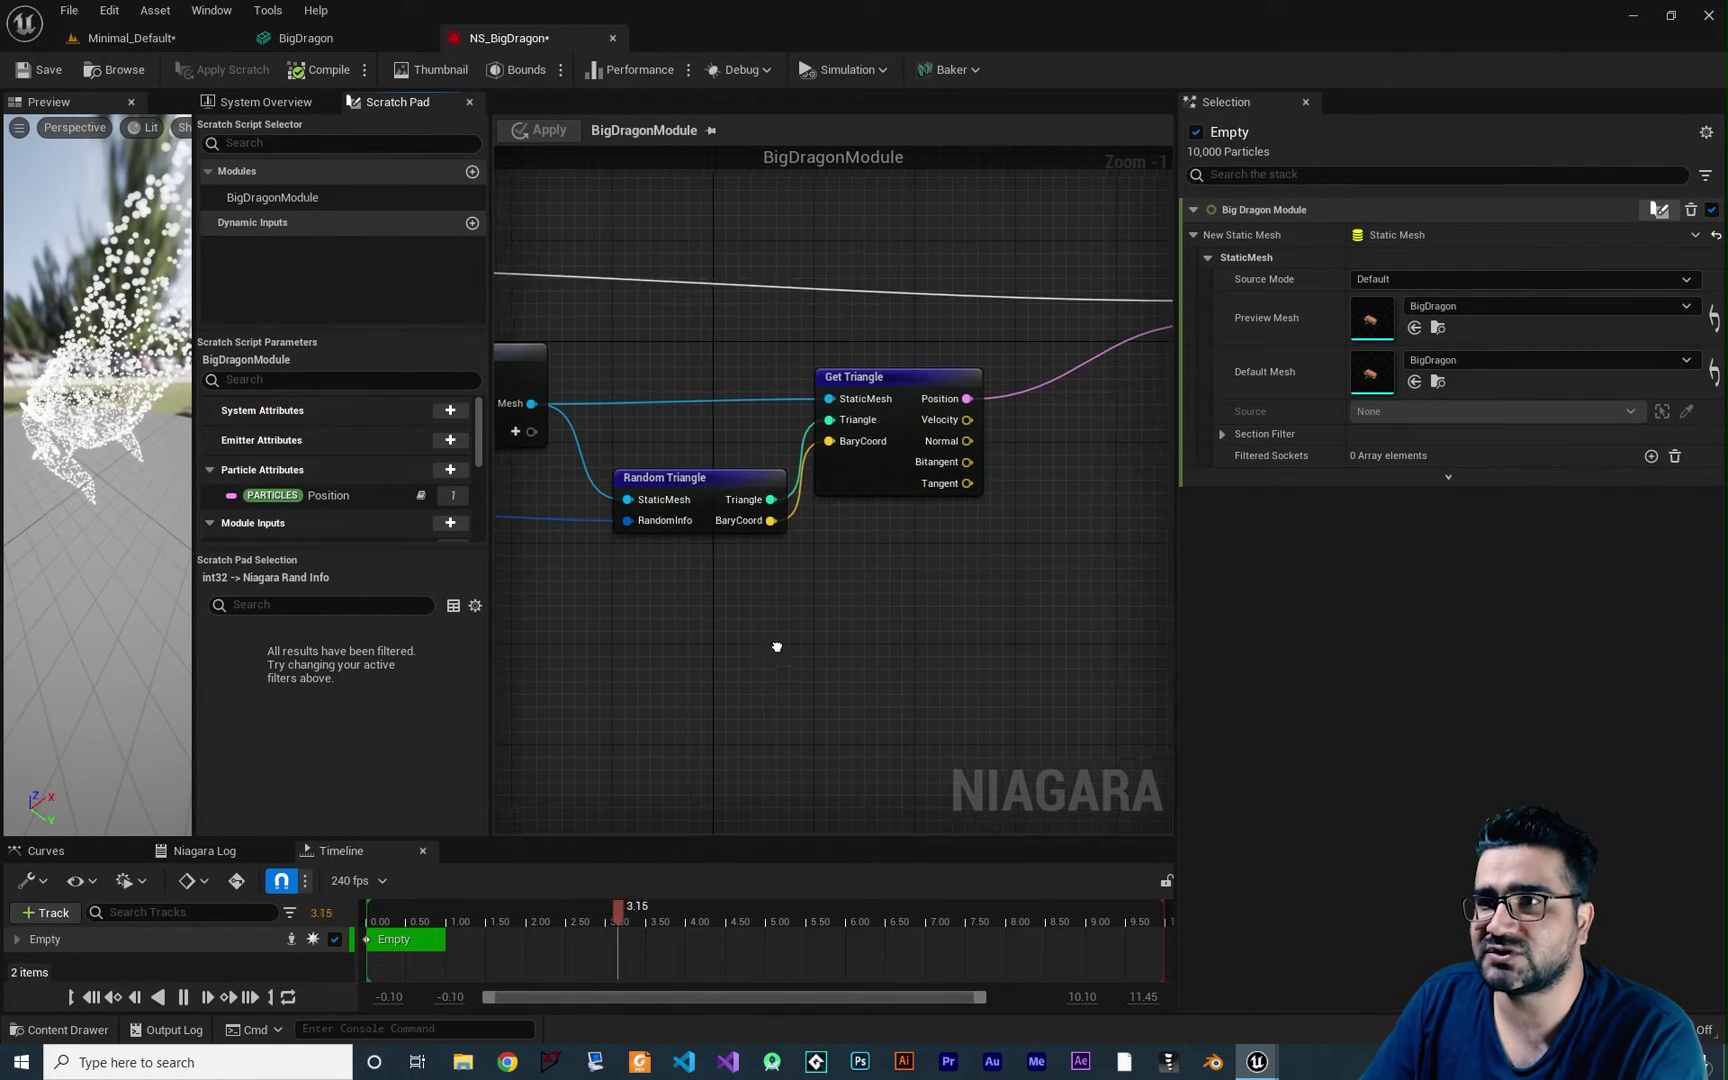
Open the BigDragon_Bake1_baked_2_D material and move its metalness Texture Sample node slightly away from the others
left_click(62, 1029)
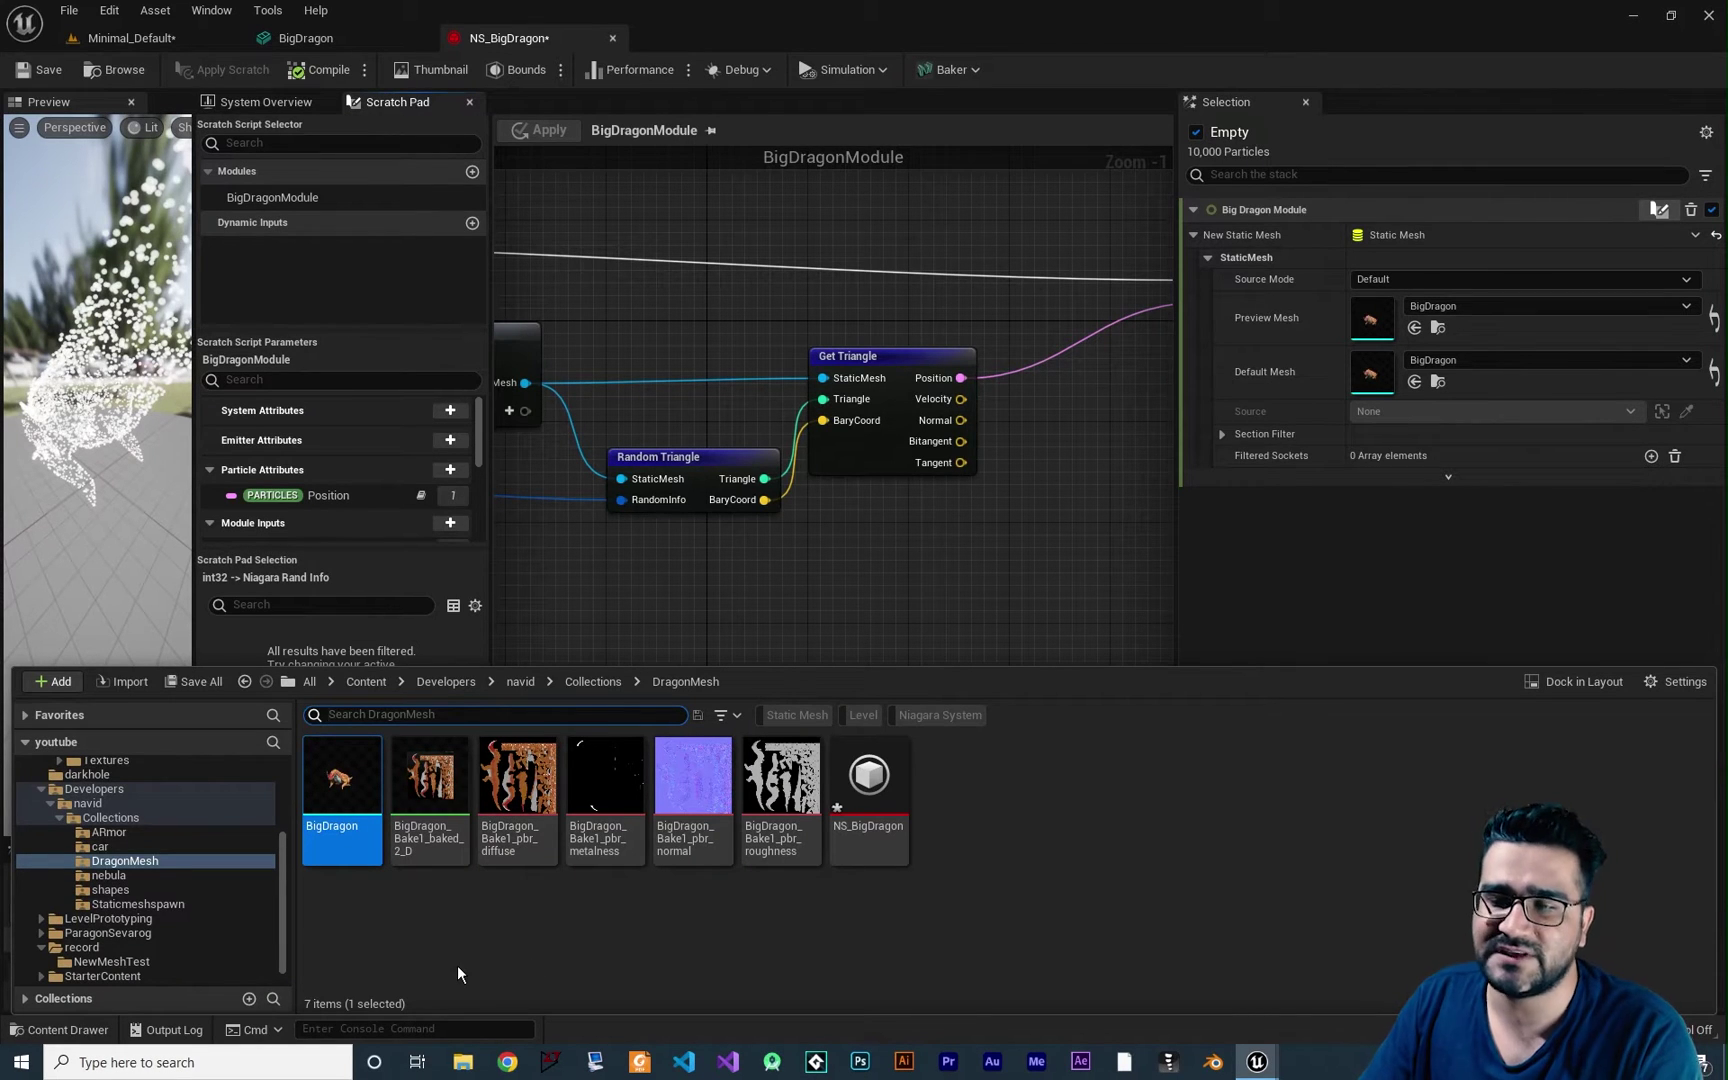
double_click(430, 778)
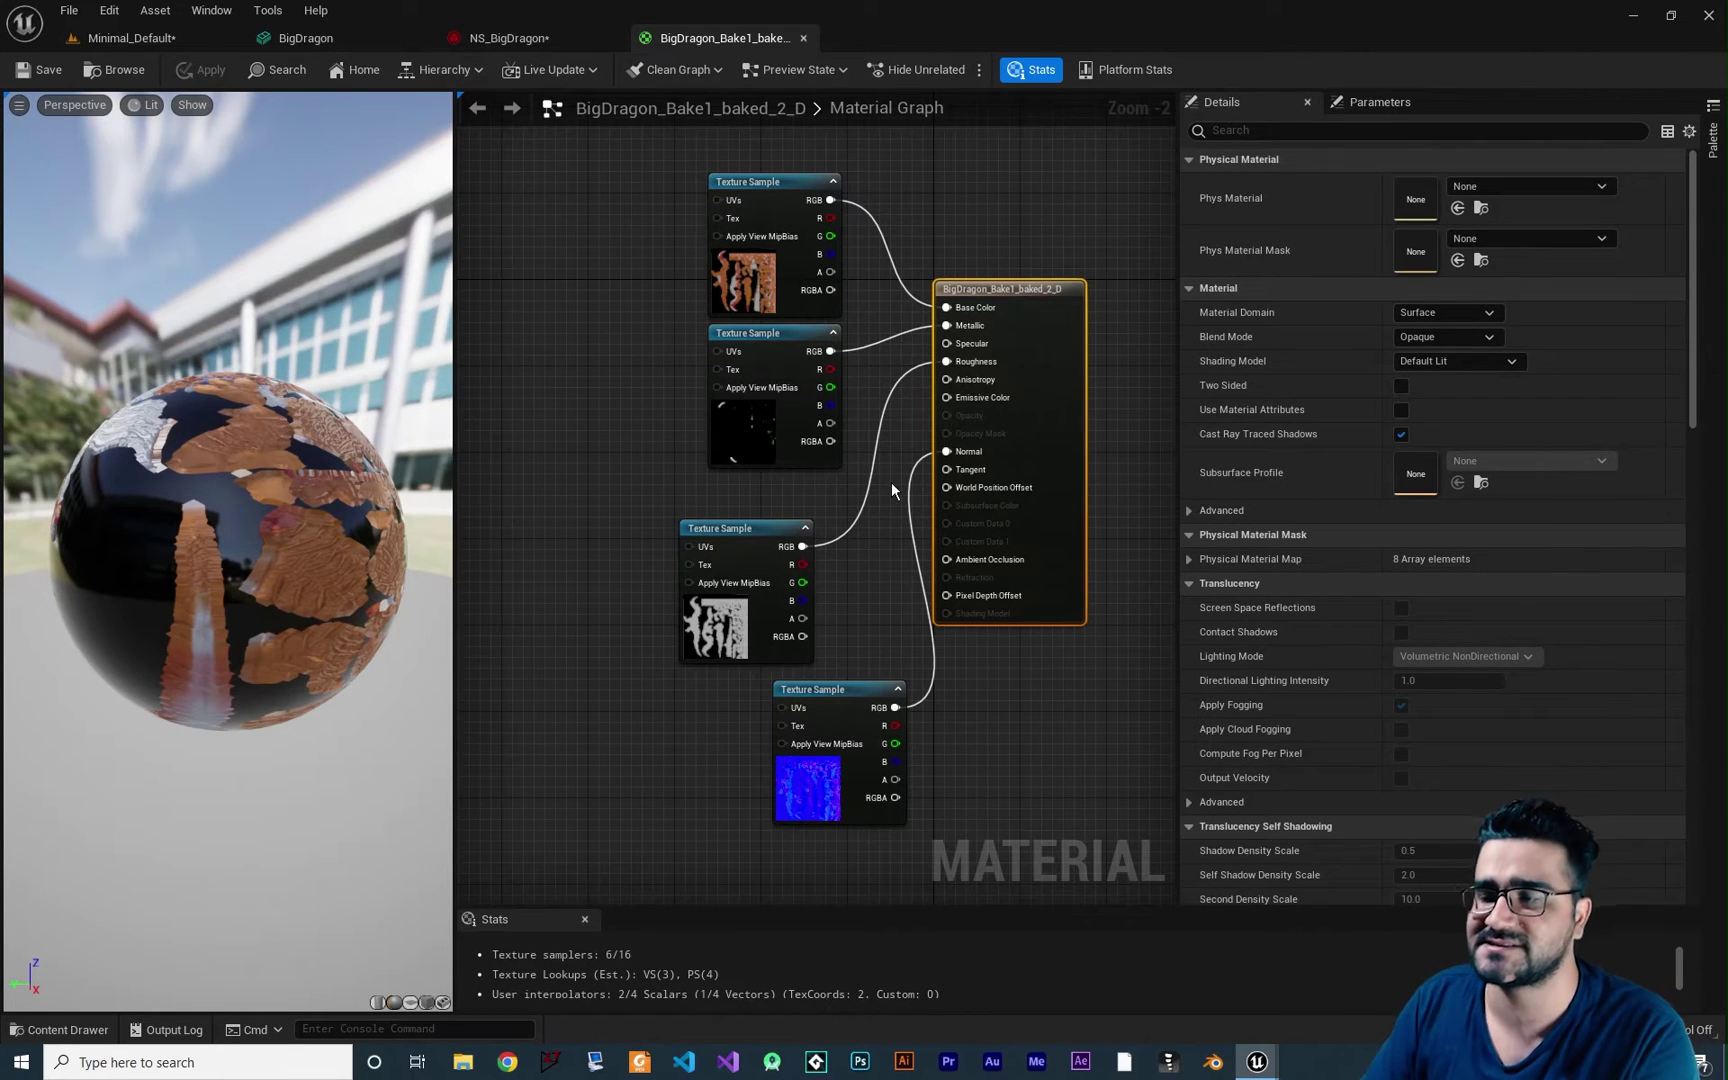
left_click_drag(787, 340, 741, 373)
right_click_drag(688, 281, 780, 326)
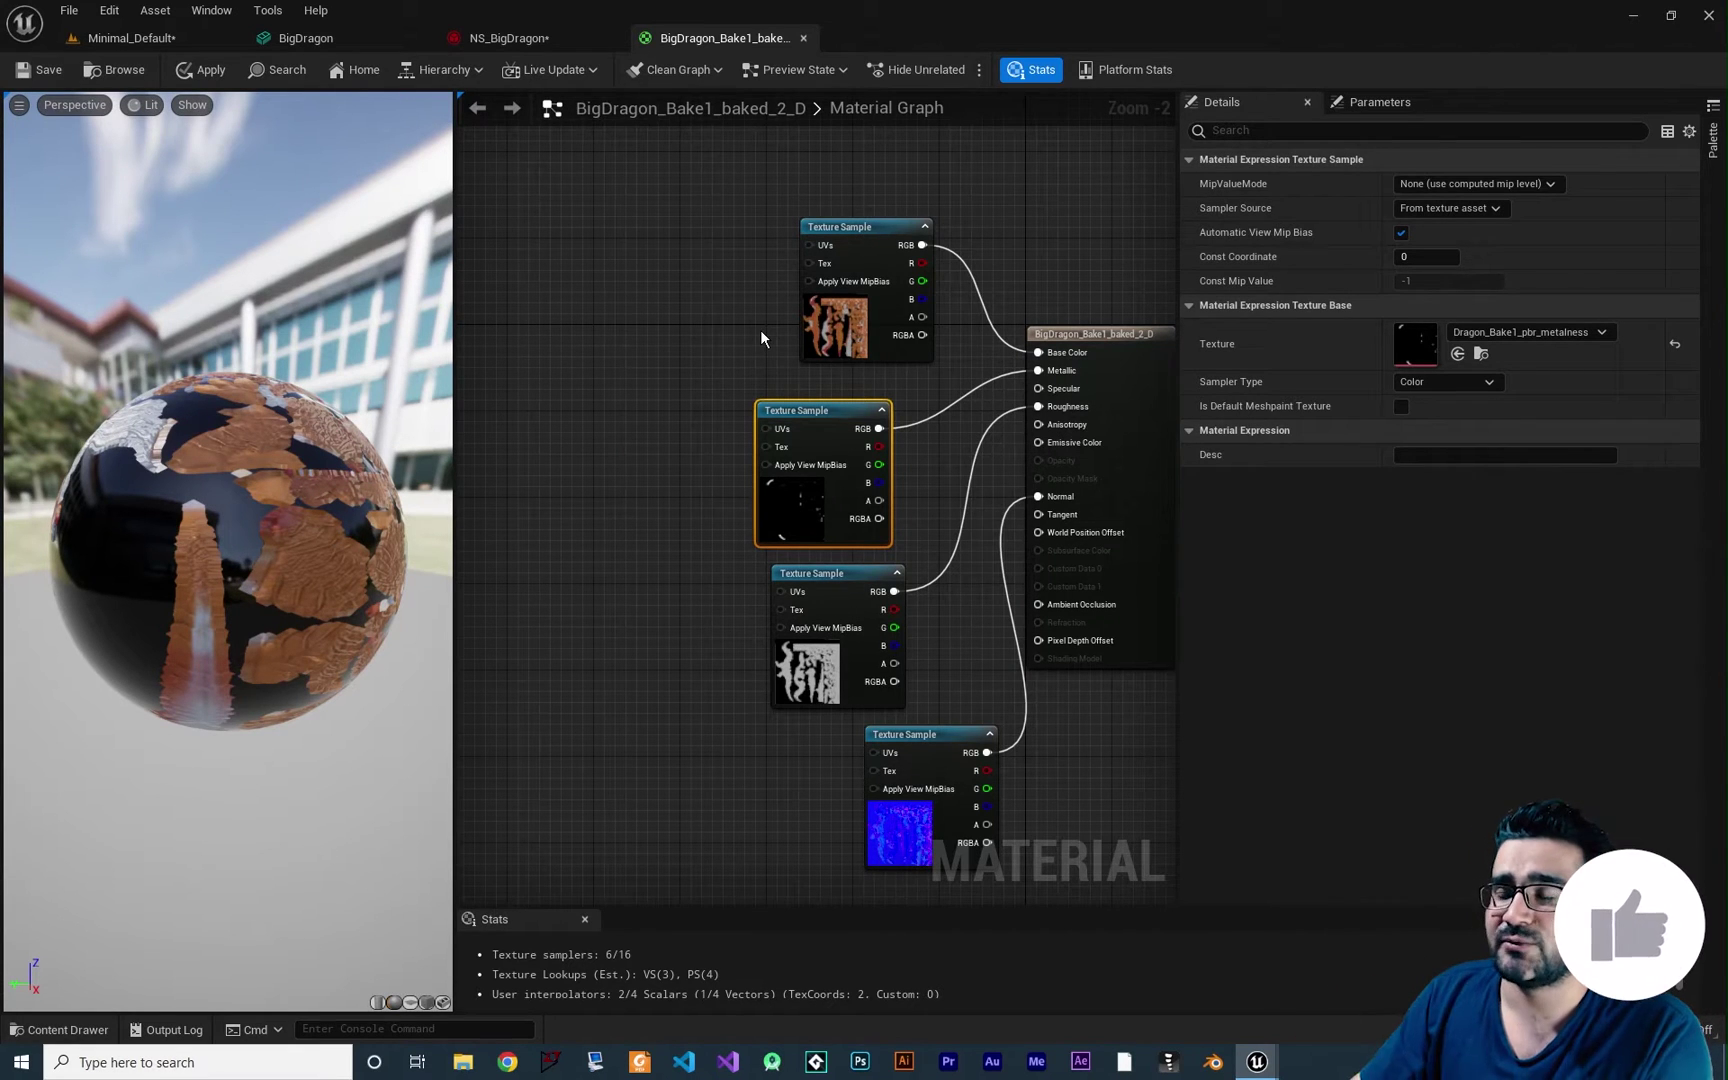
scroll(787, 264, "up", 2)
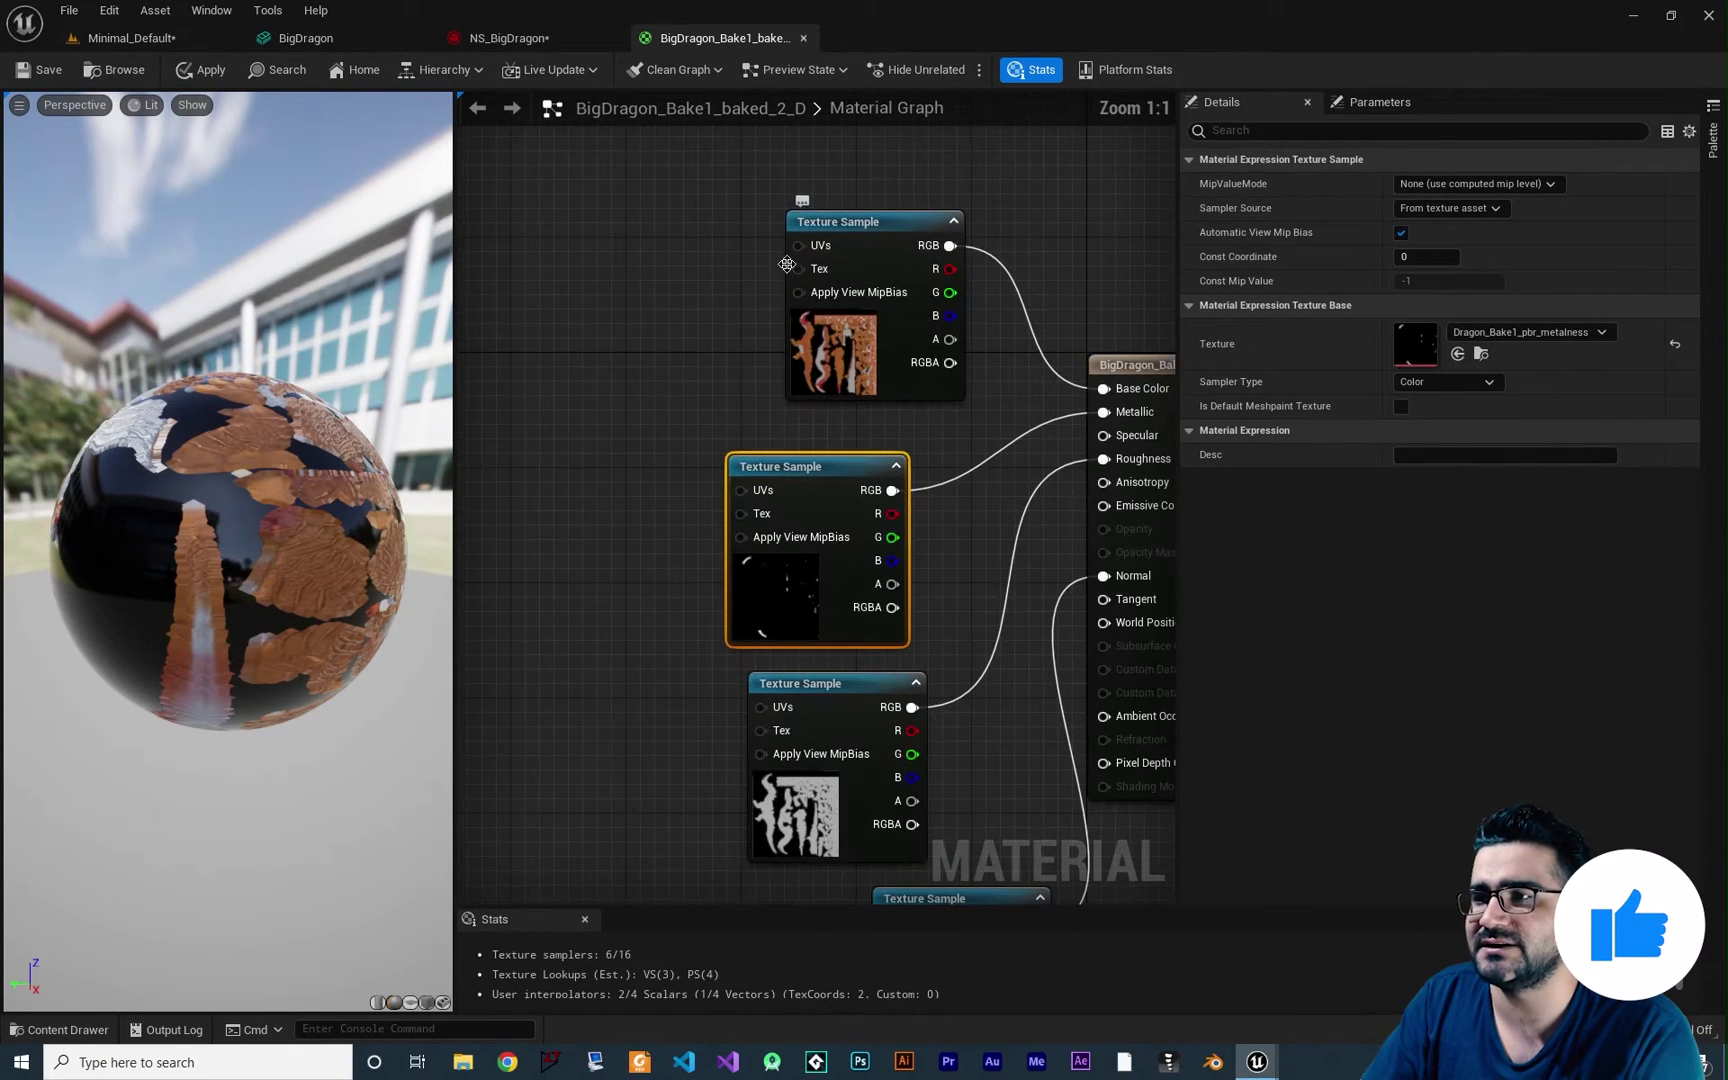
right_click_drag(787, 264, 749, 350)
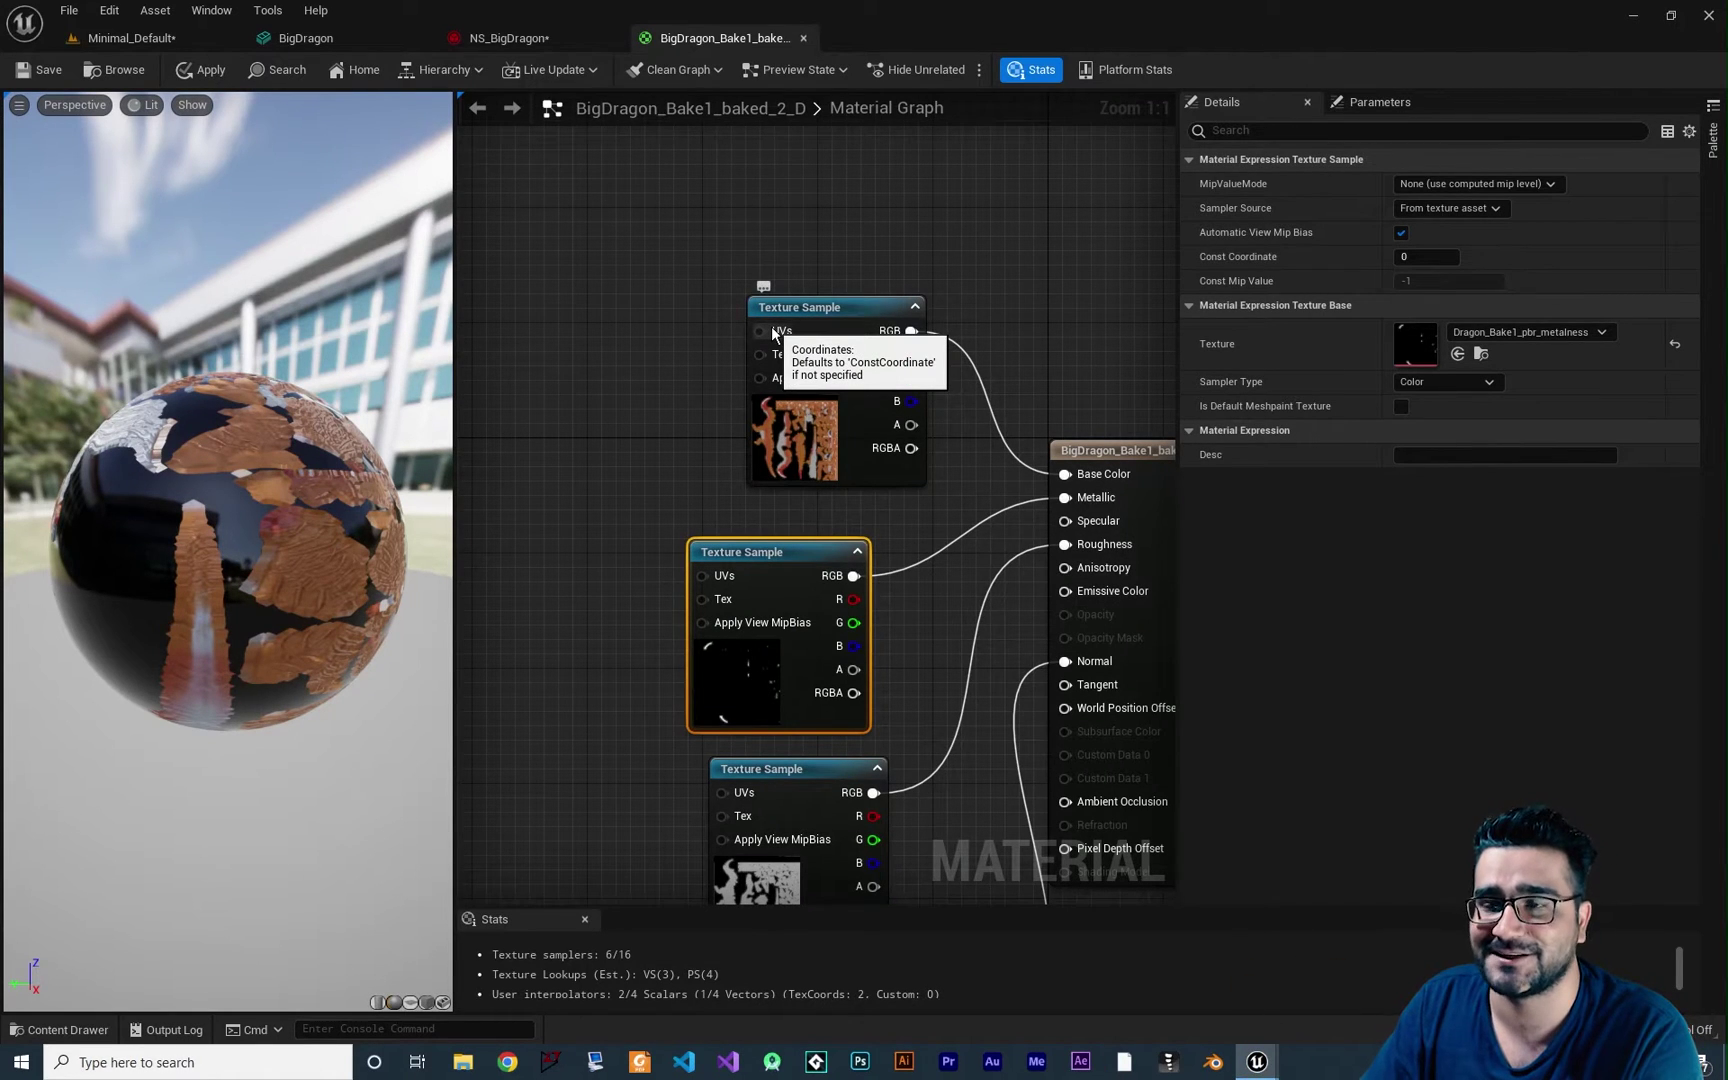
right_click_drag(706, 408, 928, 440)
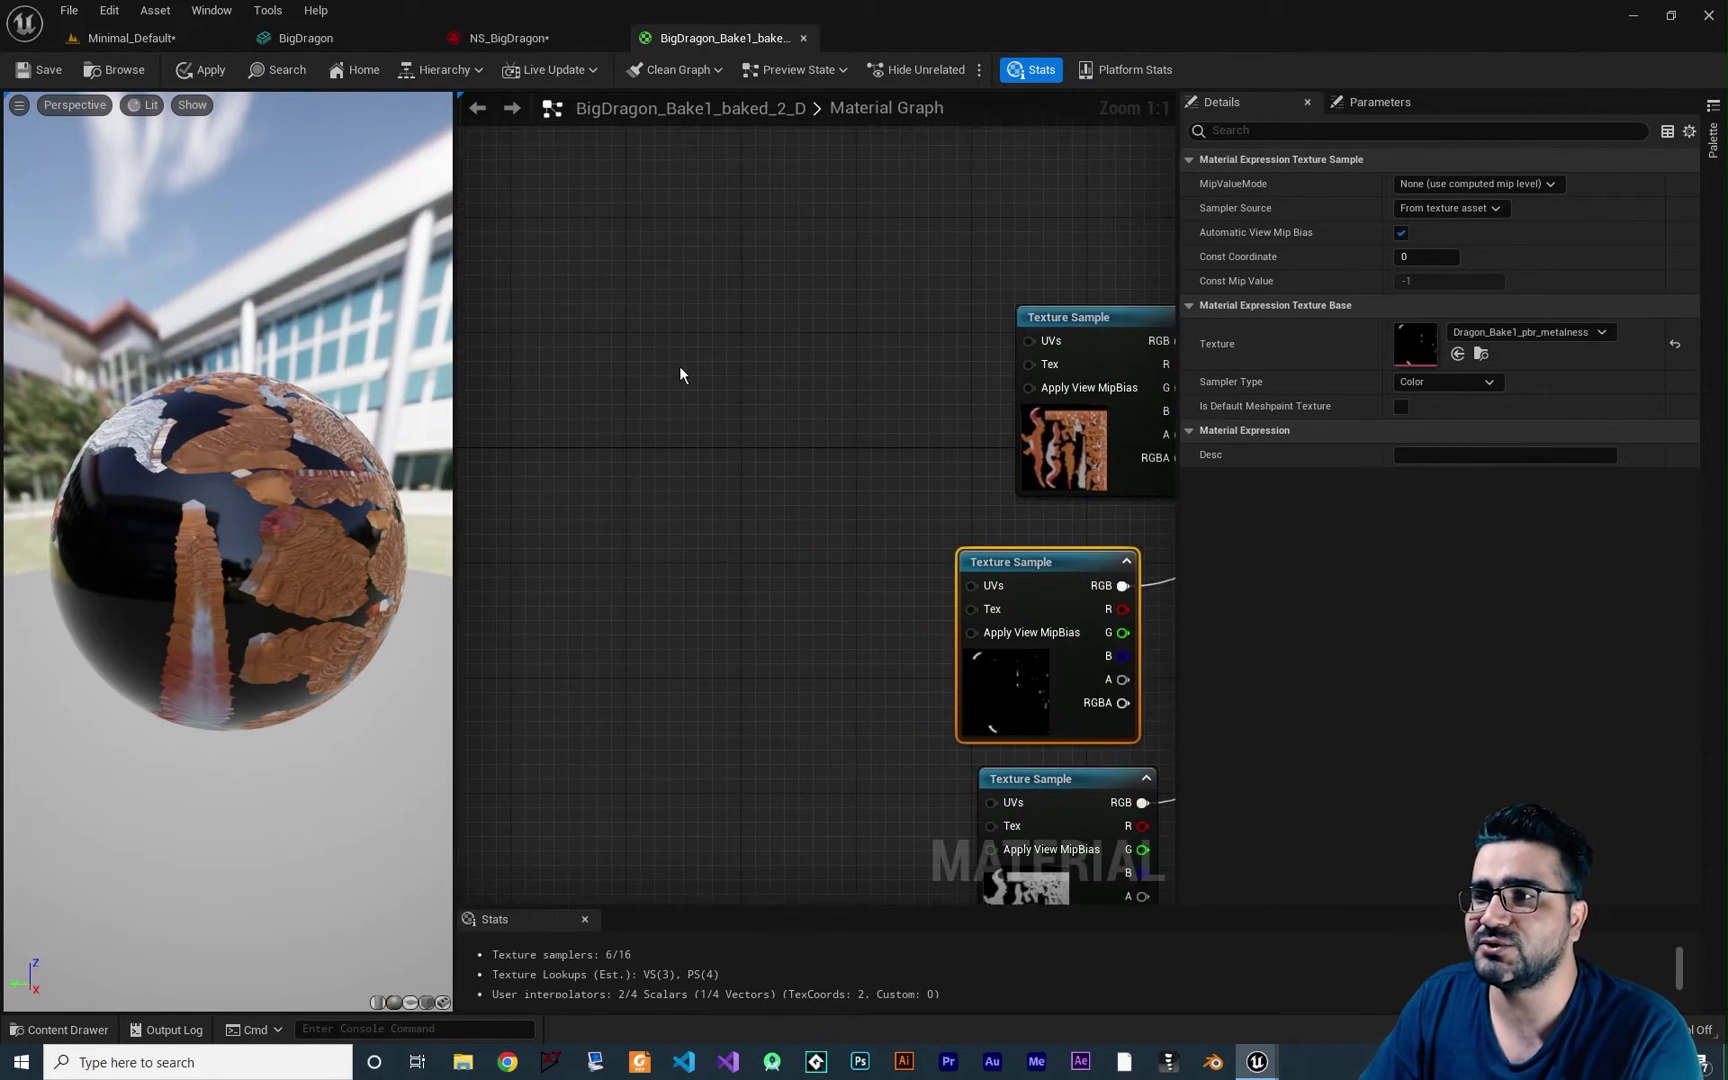
Add a Dynamic Parameter node and place it well to the left of the Texture Sample nodes
right_click(680, 361)
type("dyna")
key("Return")
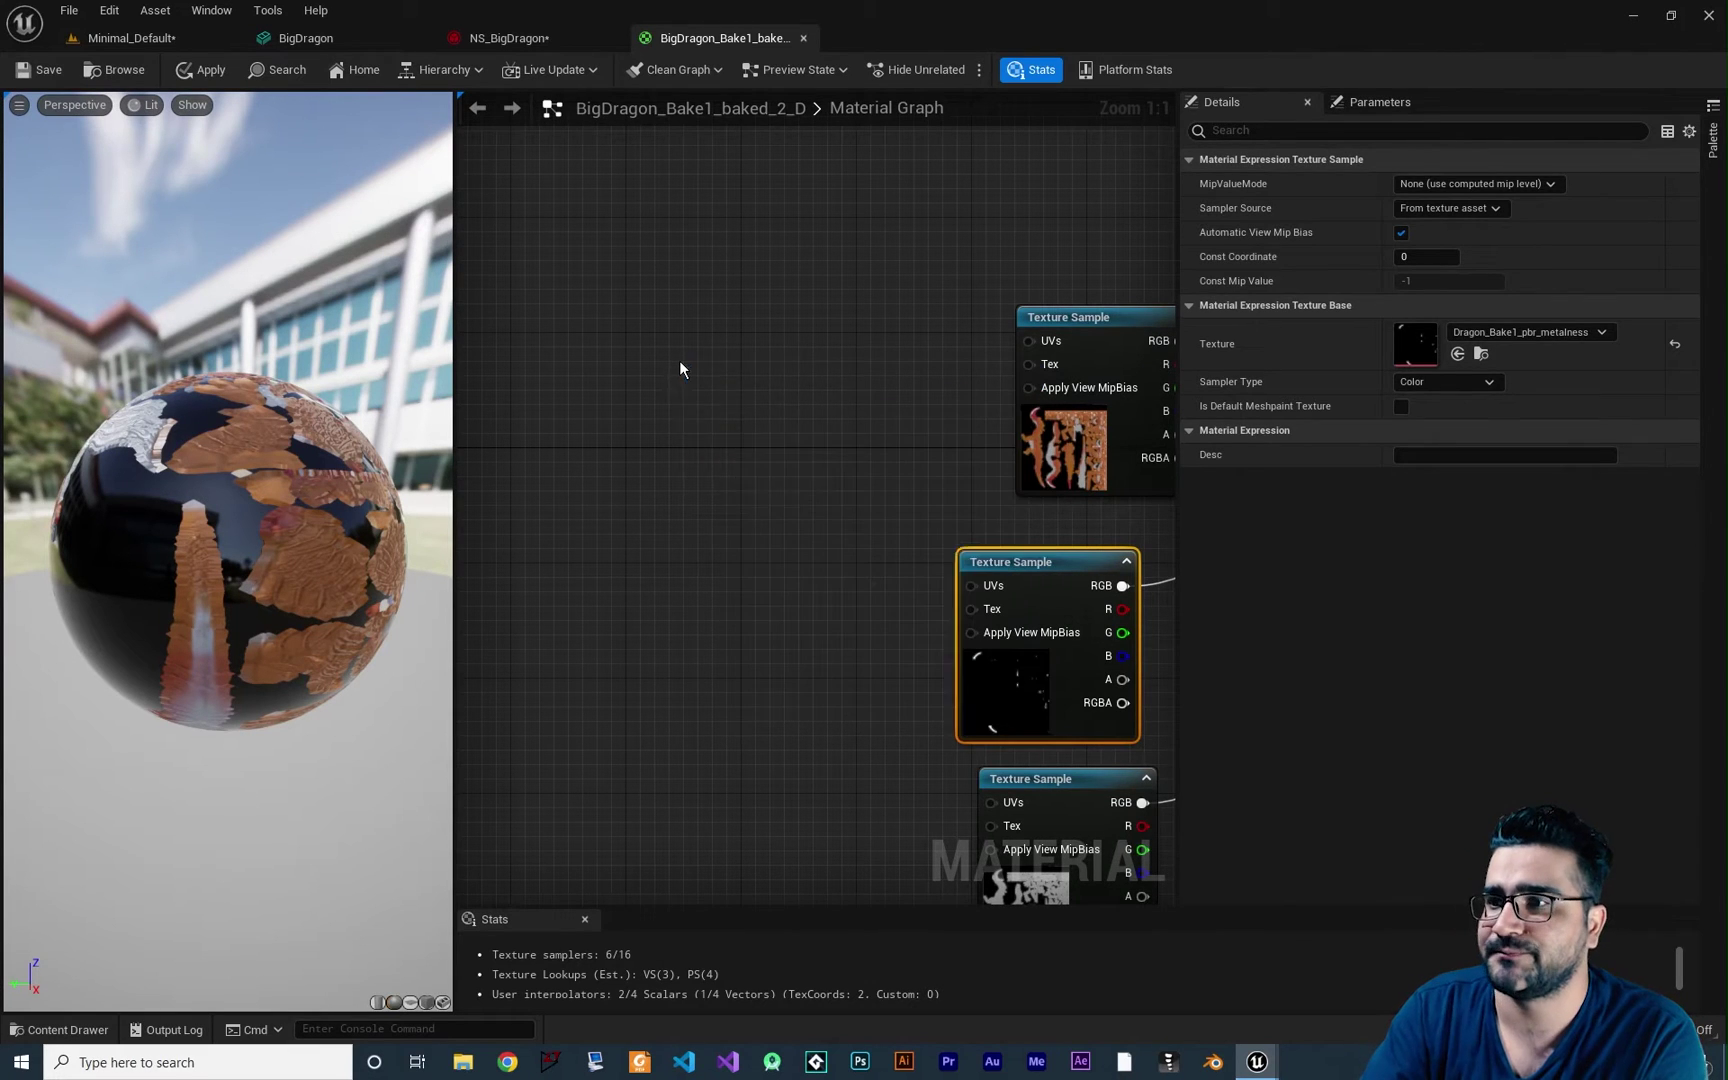
key("ctrl+v")
left_click_drag(720, 385, 625, 362)
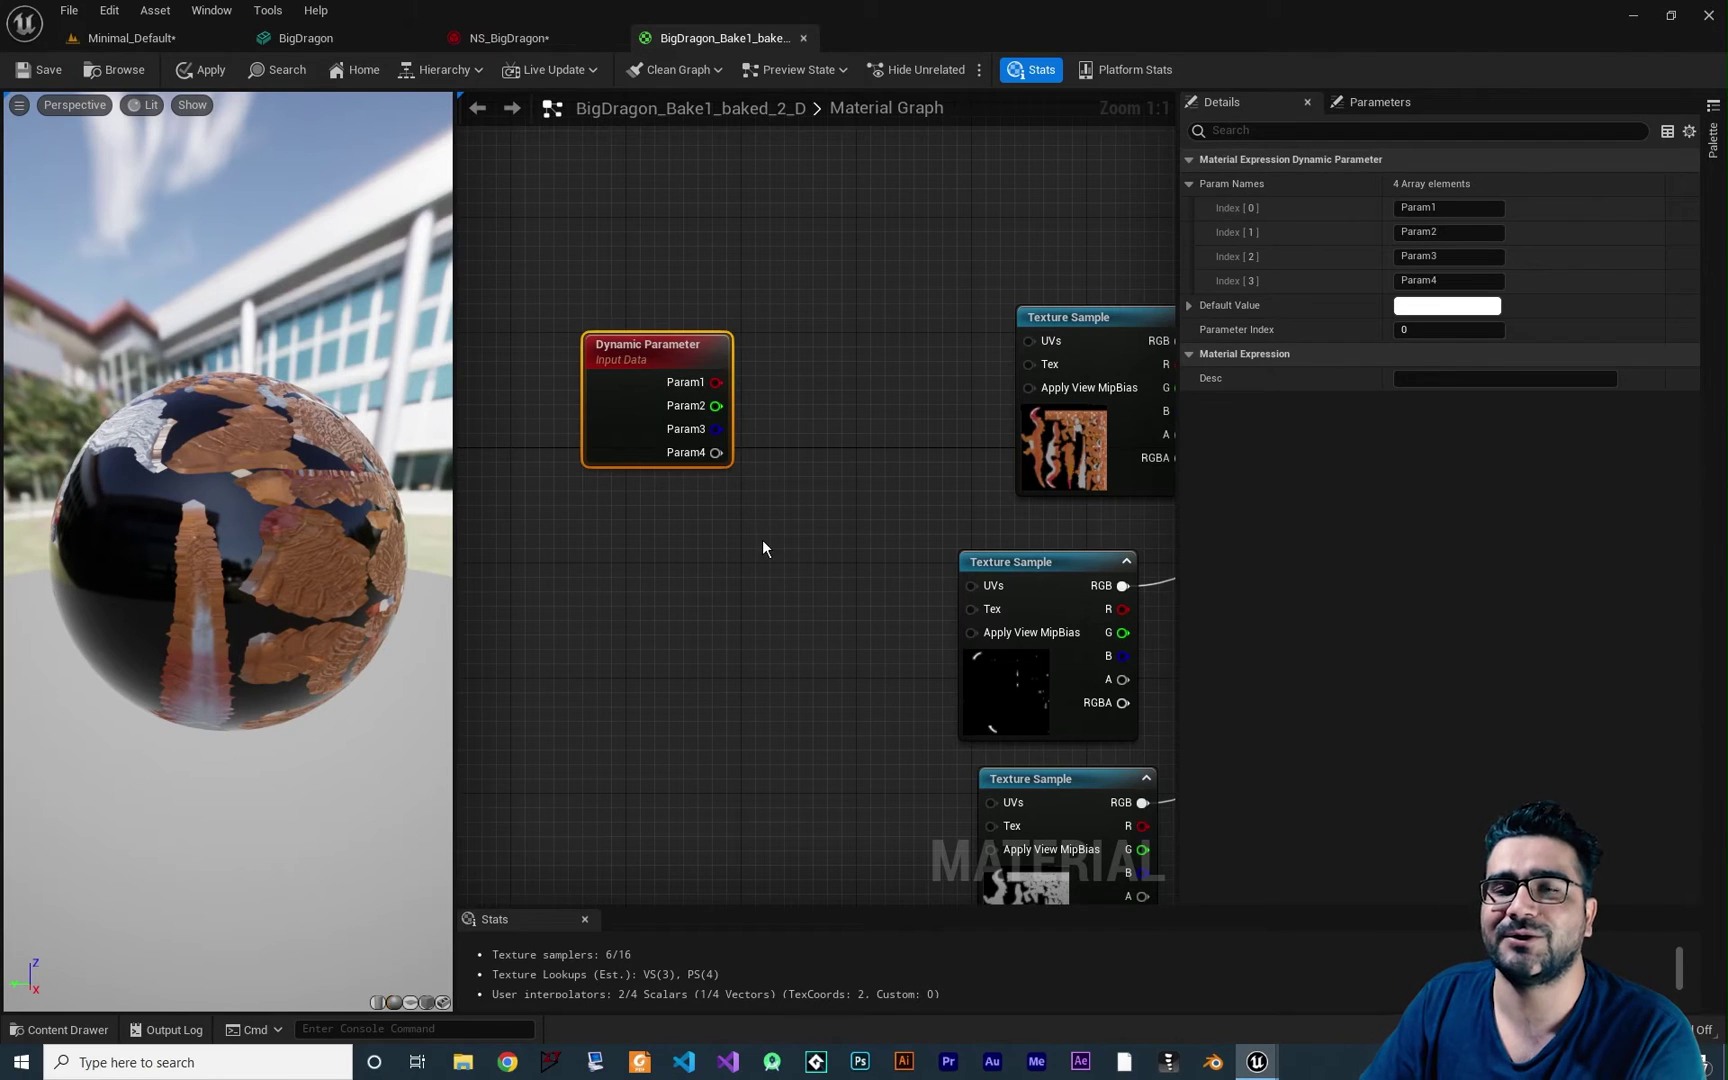
right_click_drag(796, 473, 742, 522)
left_click_drag(638, 410, 446, 427)
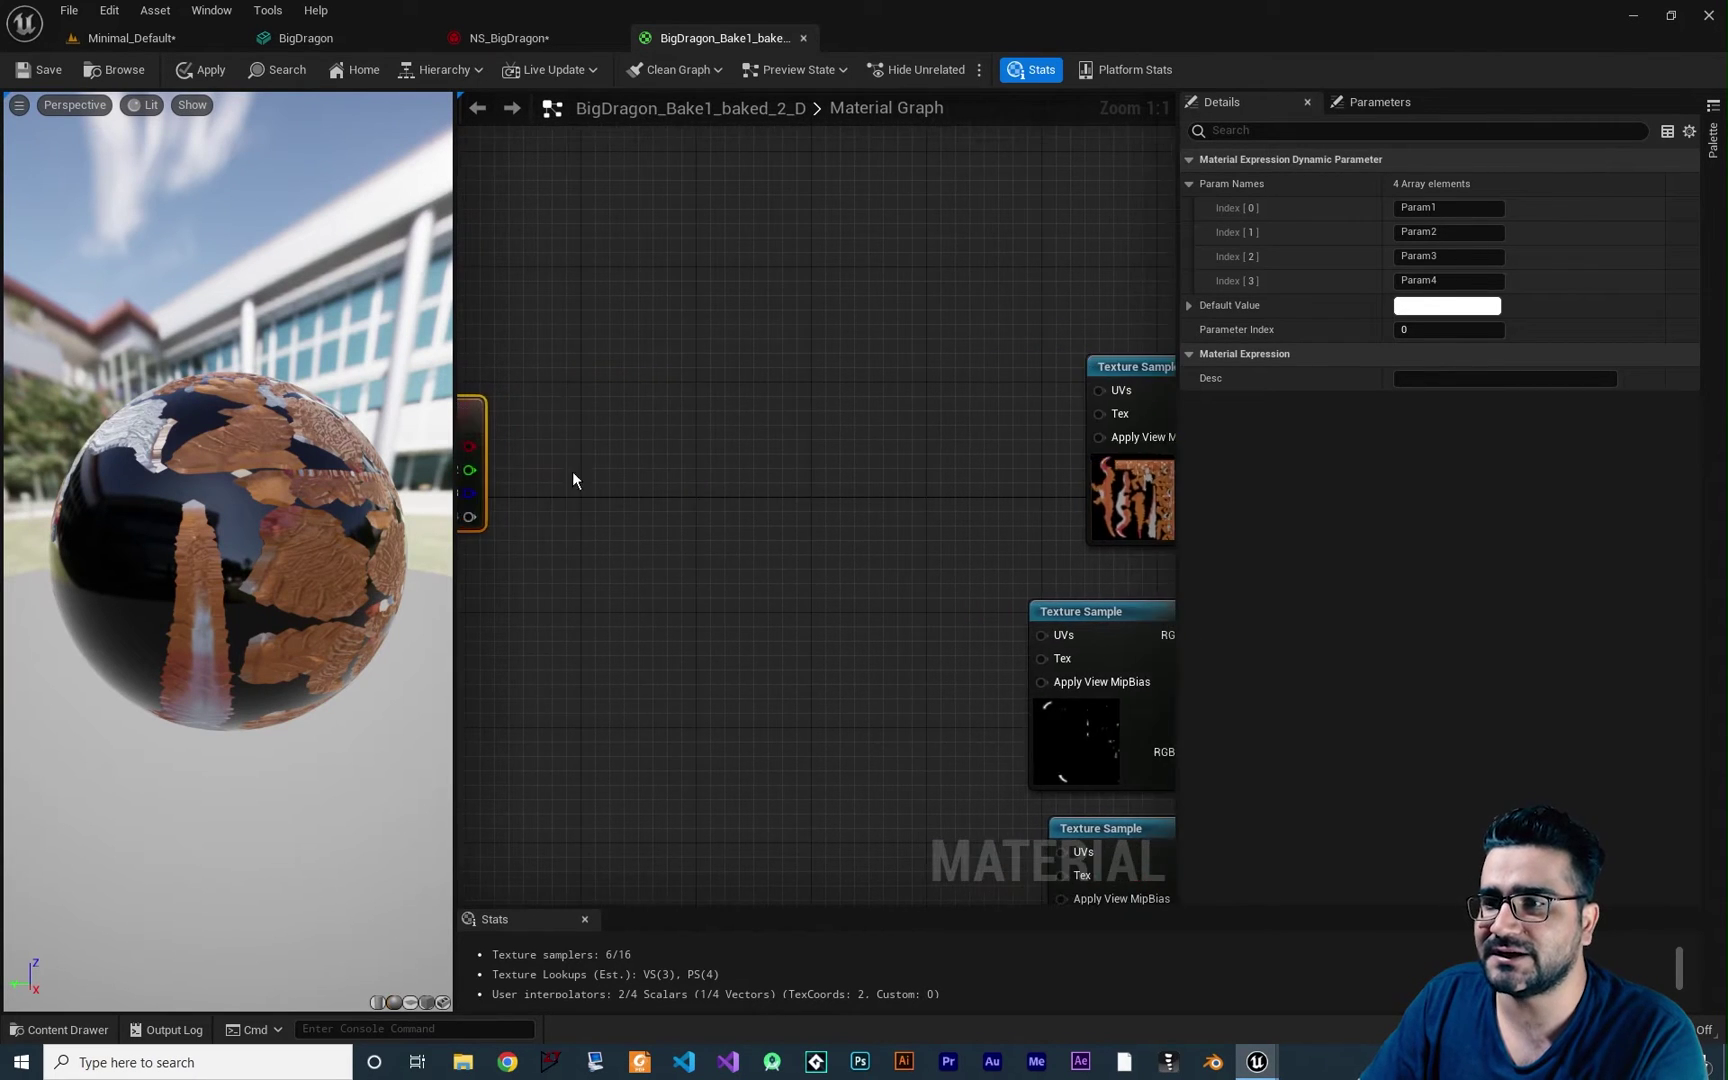
Add a MakeFloat2 node fed by the Dynamic Parameter's Param1 into X and Param2 into Y
right_click_drag(615, 478, 827, 487)
left_click_drag(681, 458, 802, 468)
type("make")
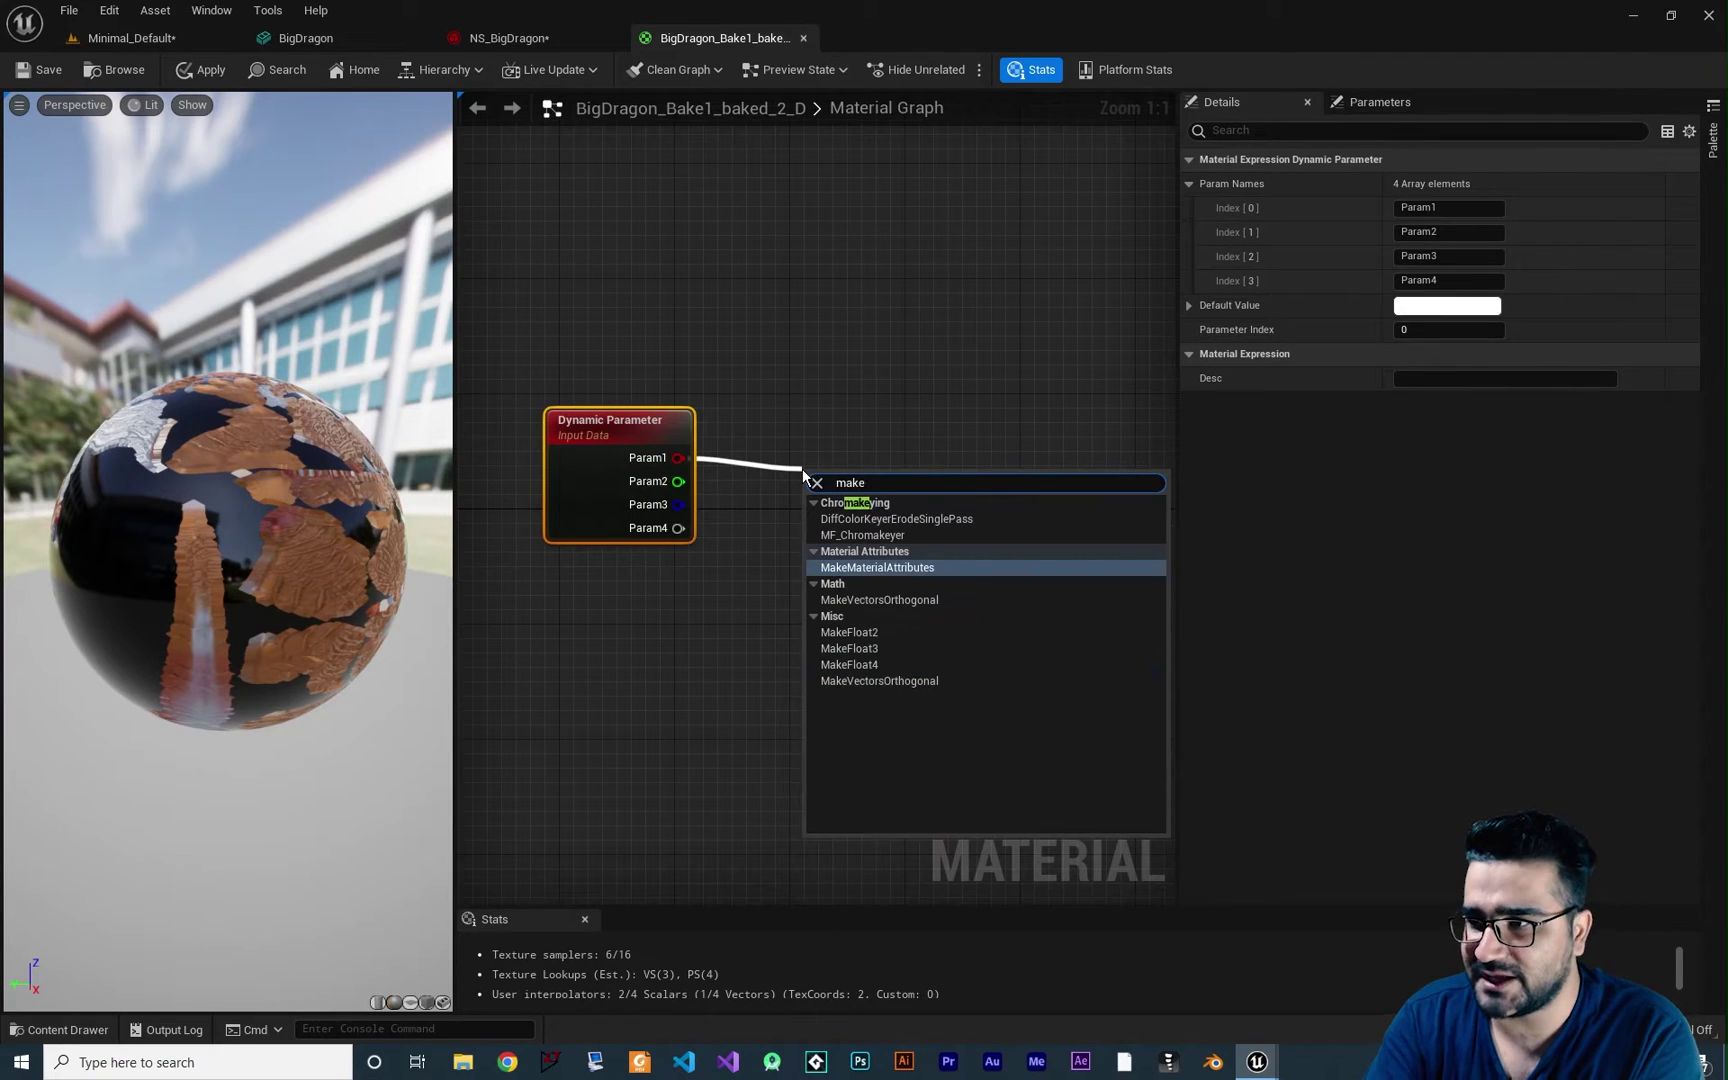
left_click(879, 633)
left_click_drag(798, 479, 802, 436)
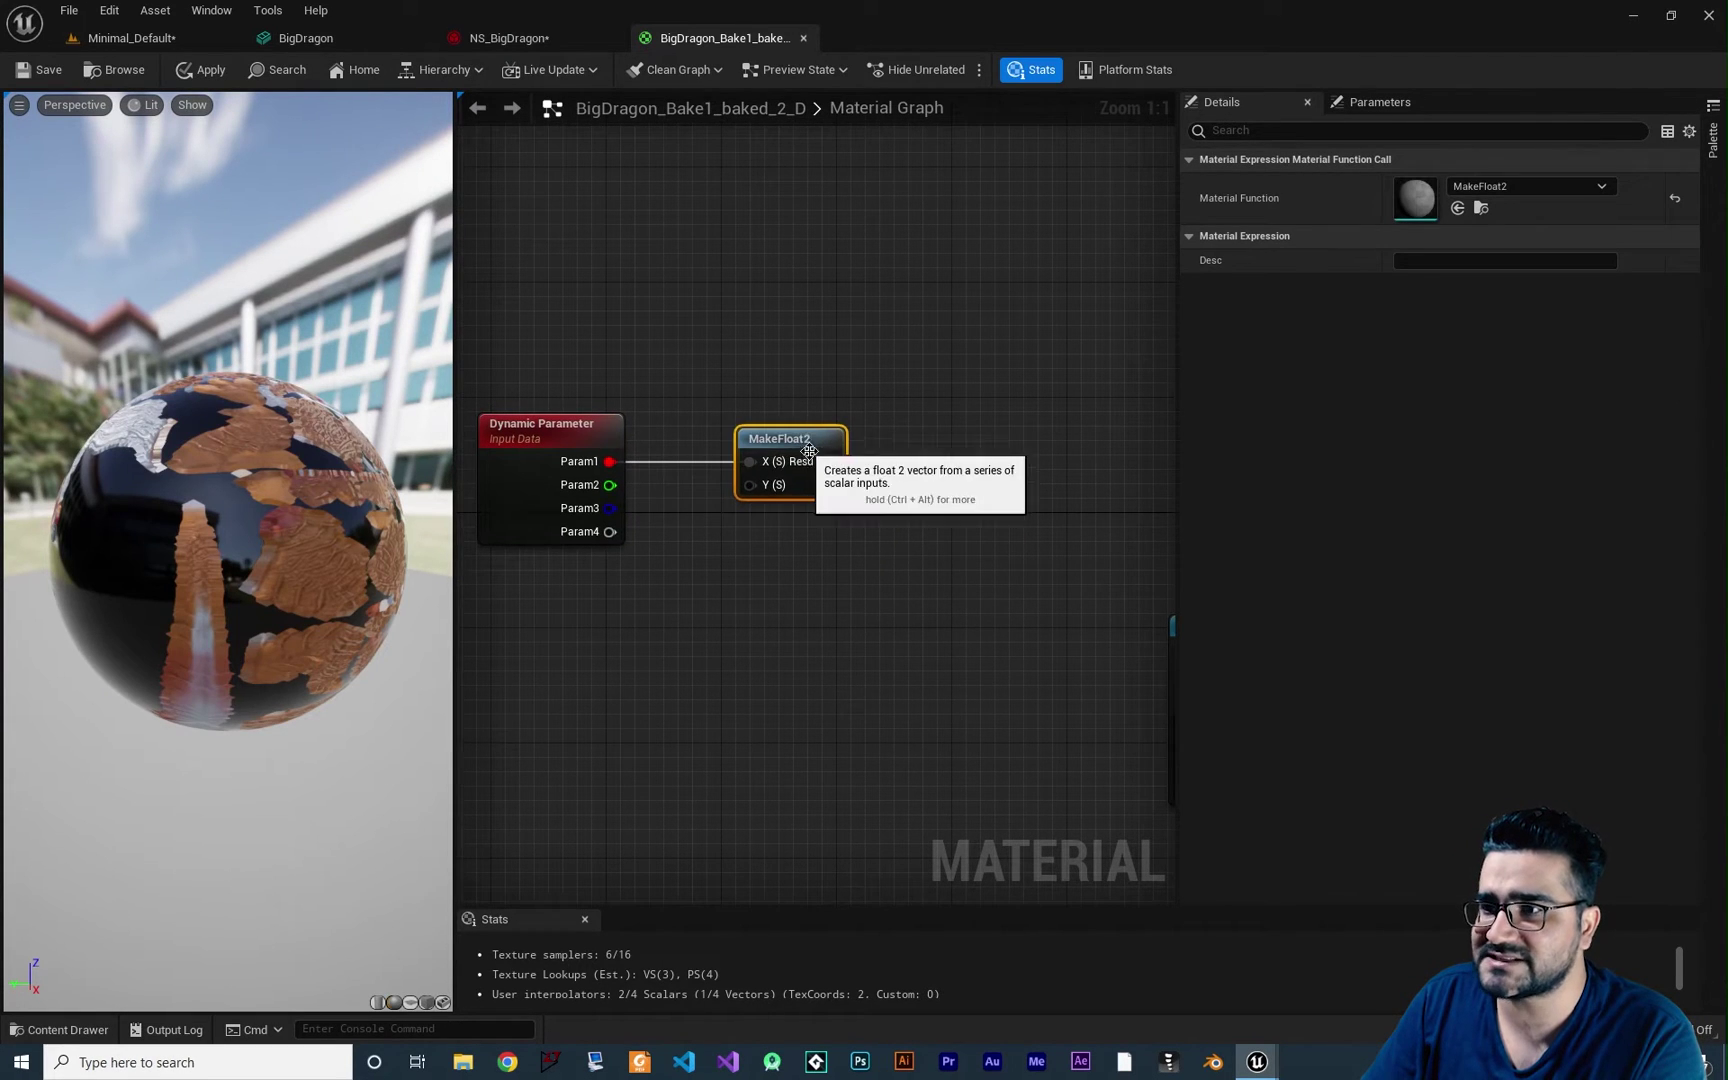
left_click_drag(617, 485, 637, 491)
left_click_drag(755, 485, 755, 485)
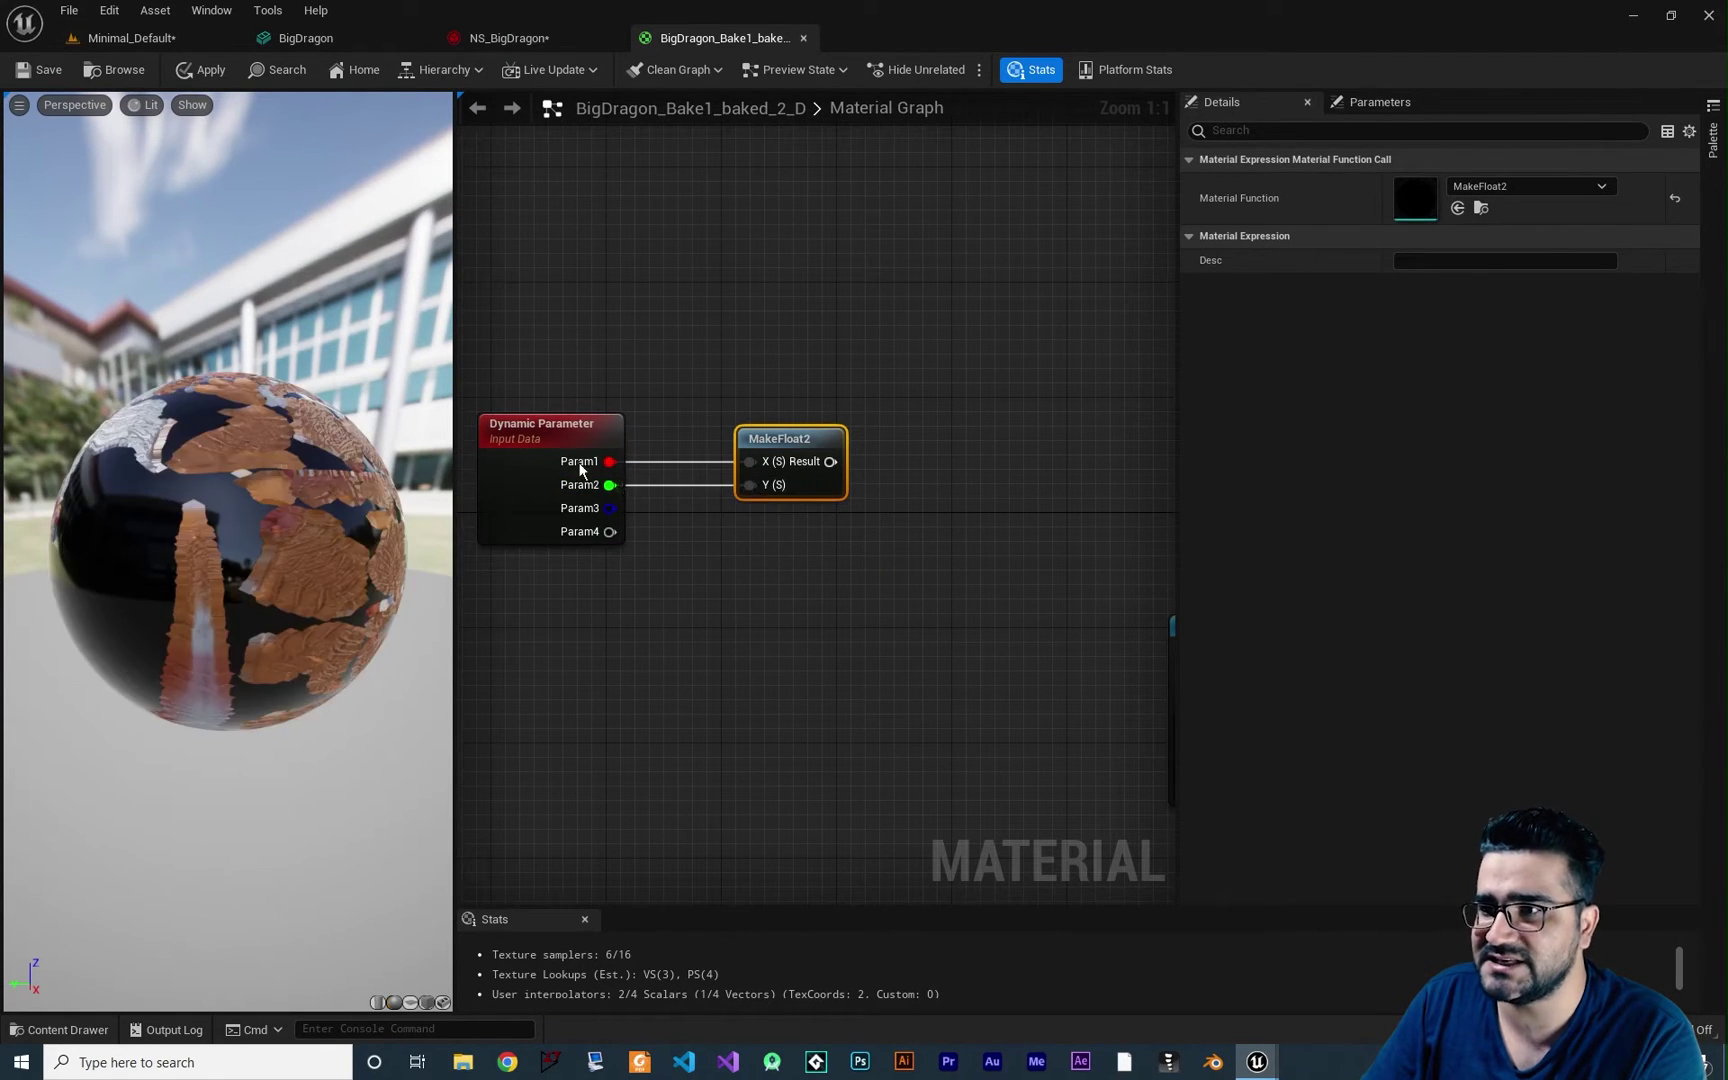
Rename the Dynamic Parameter's first two parameters to U and V
left_click(557, 418)
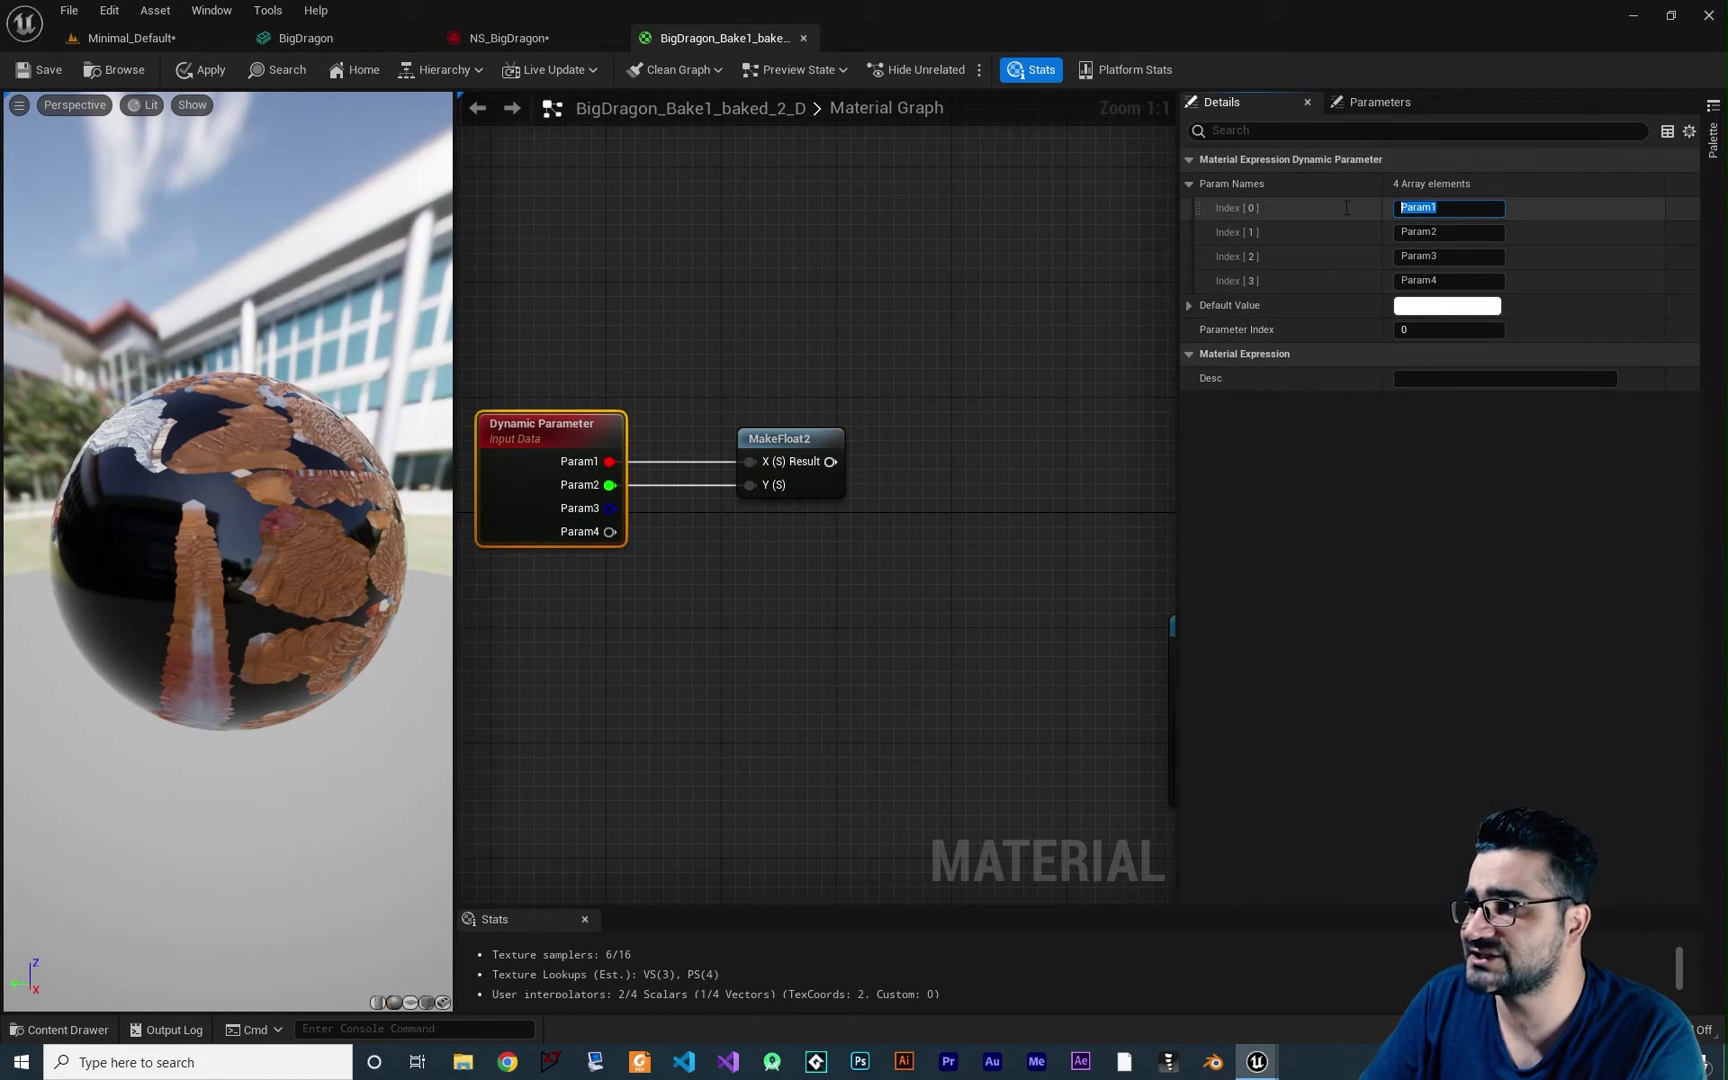
type("U")
key("Tab")
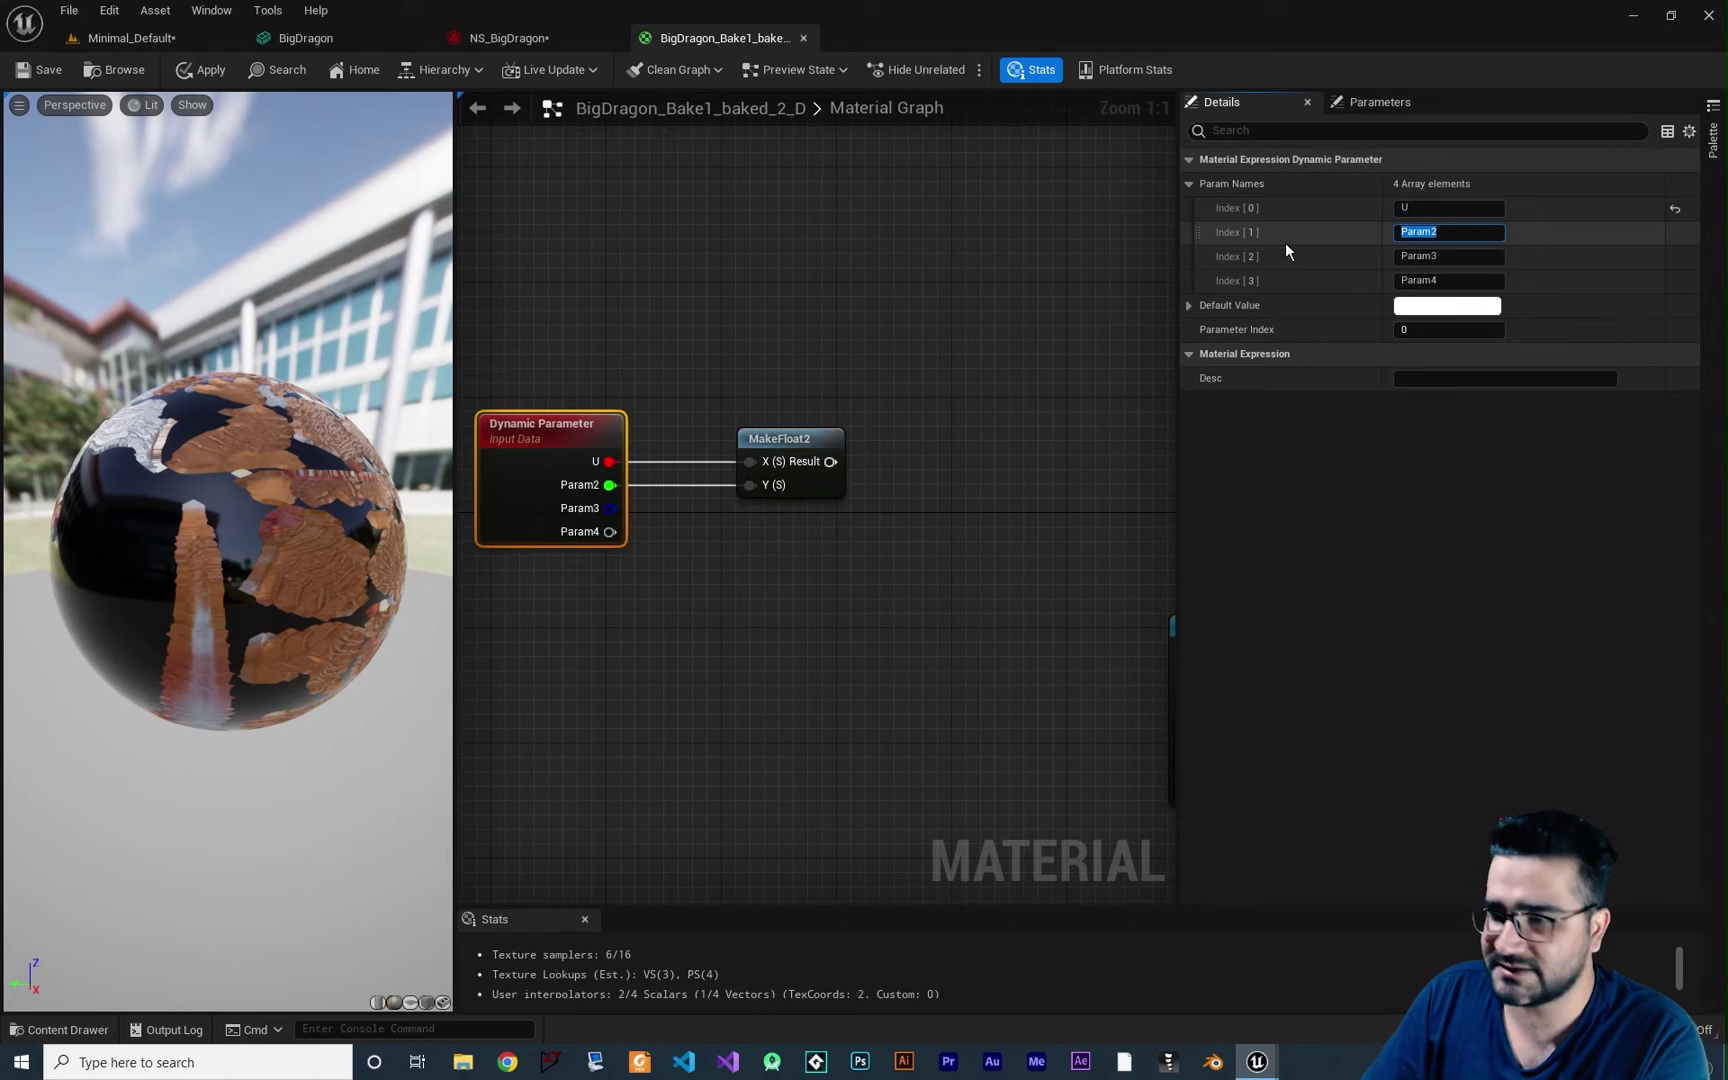
type("V")
key("Return")
Connect MakeFloat2's Result to the UVs inputs of the diffuse and normal Texture Samples, aligning the normal node below the roughness one
right_click_drag(933, 529, 707, 491)
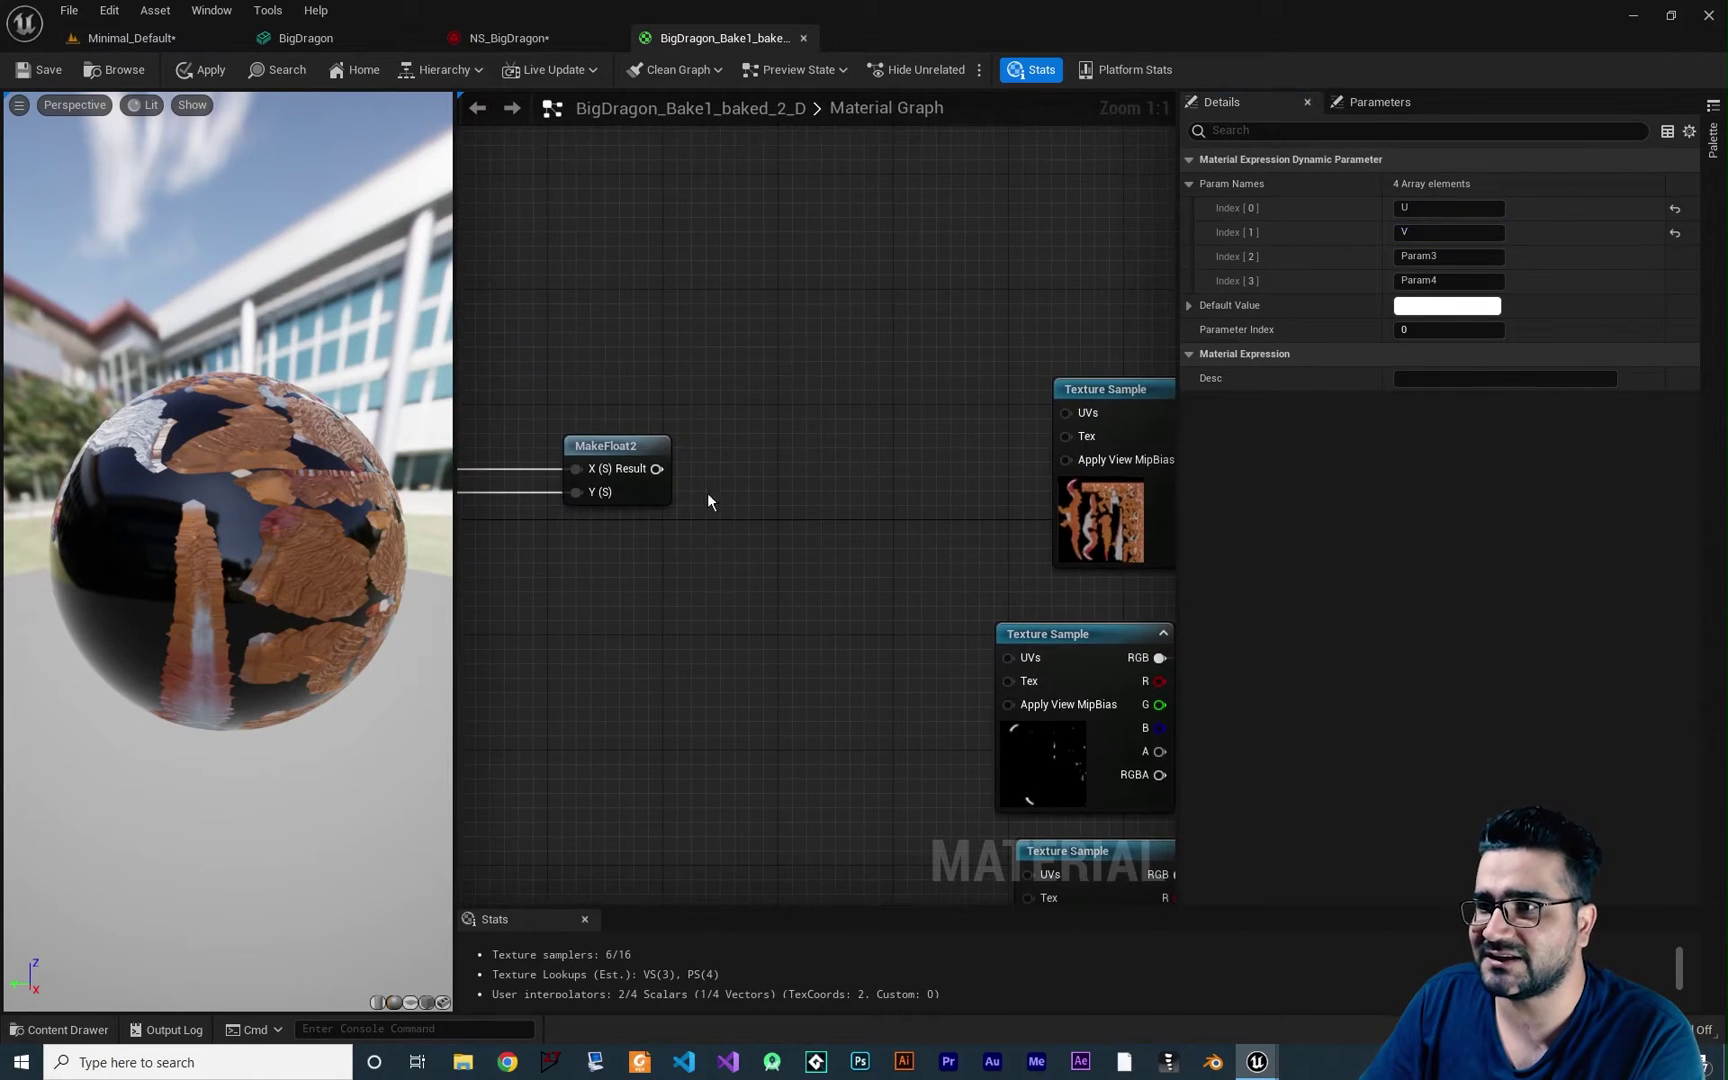
left_click_drag(656, 468, 1066, 412)
right_click_drag(985, 550, 782, 531)
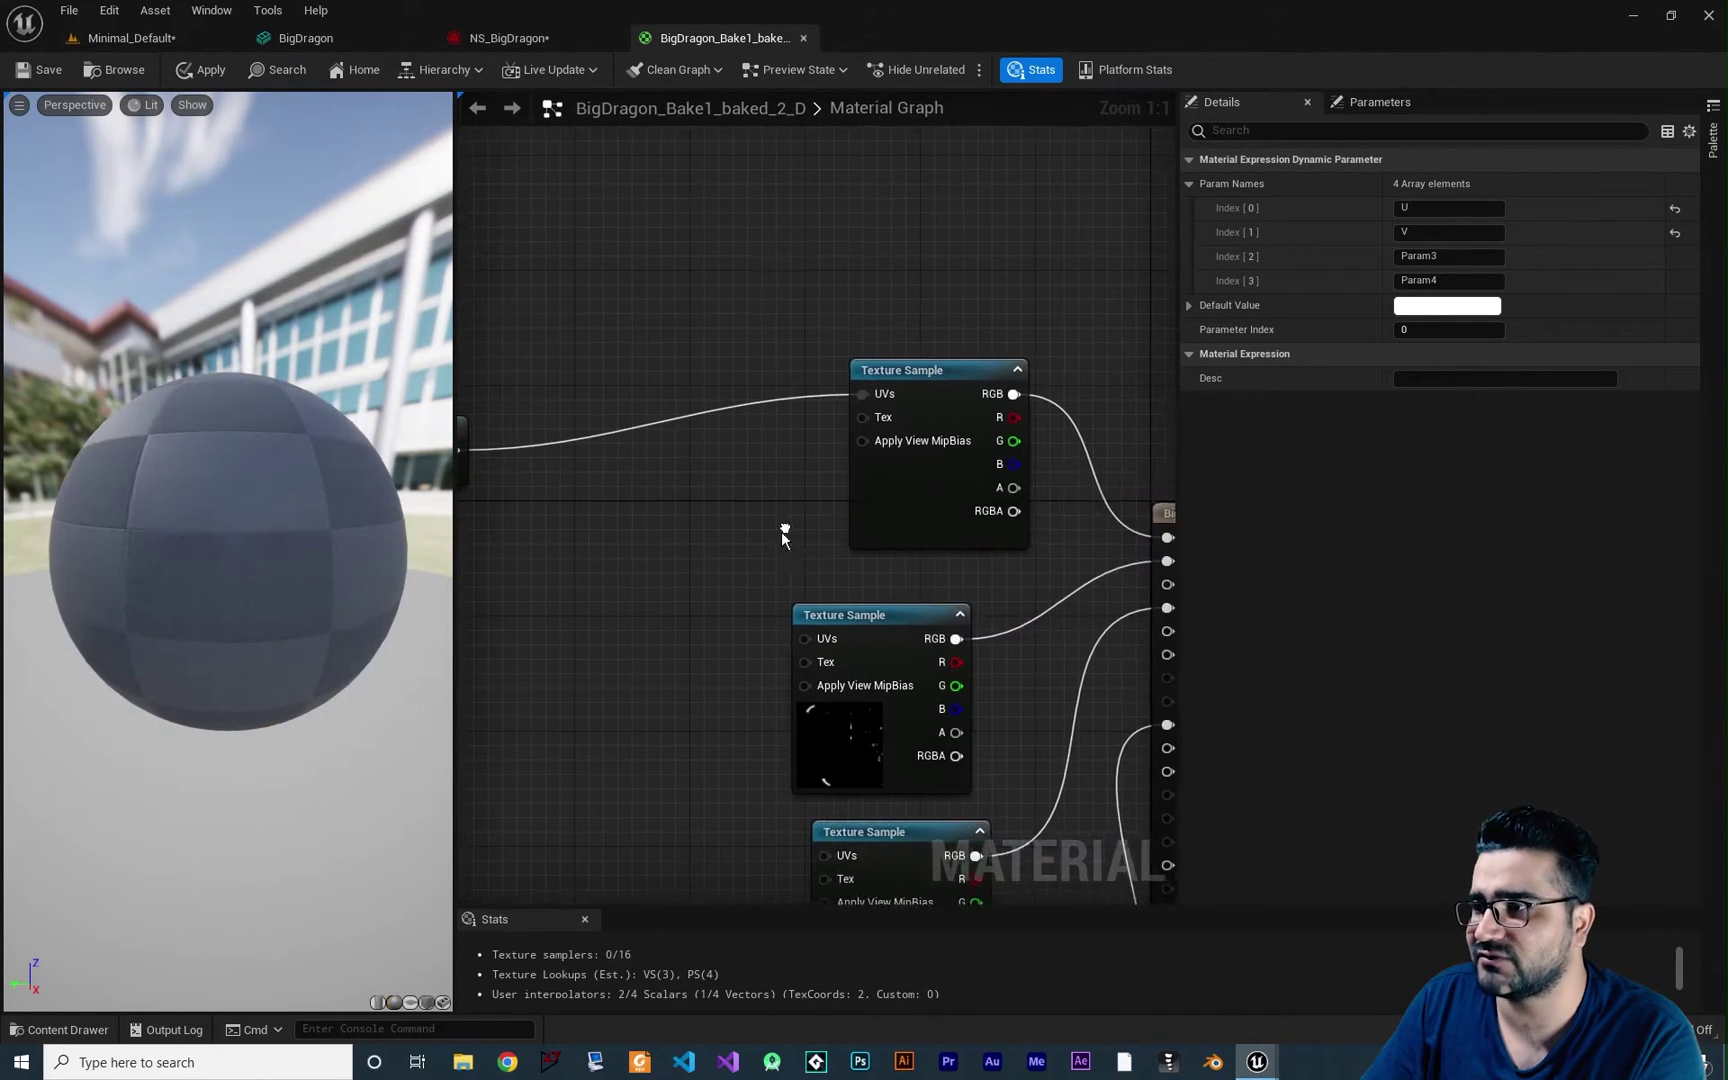
right_click_drag(983, 571, 728, 540)
scroll(659, 540, "down", 4)
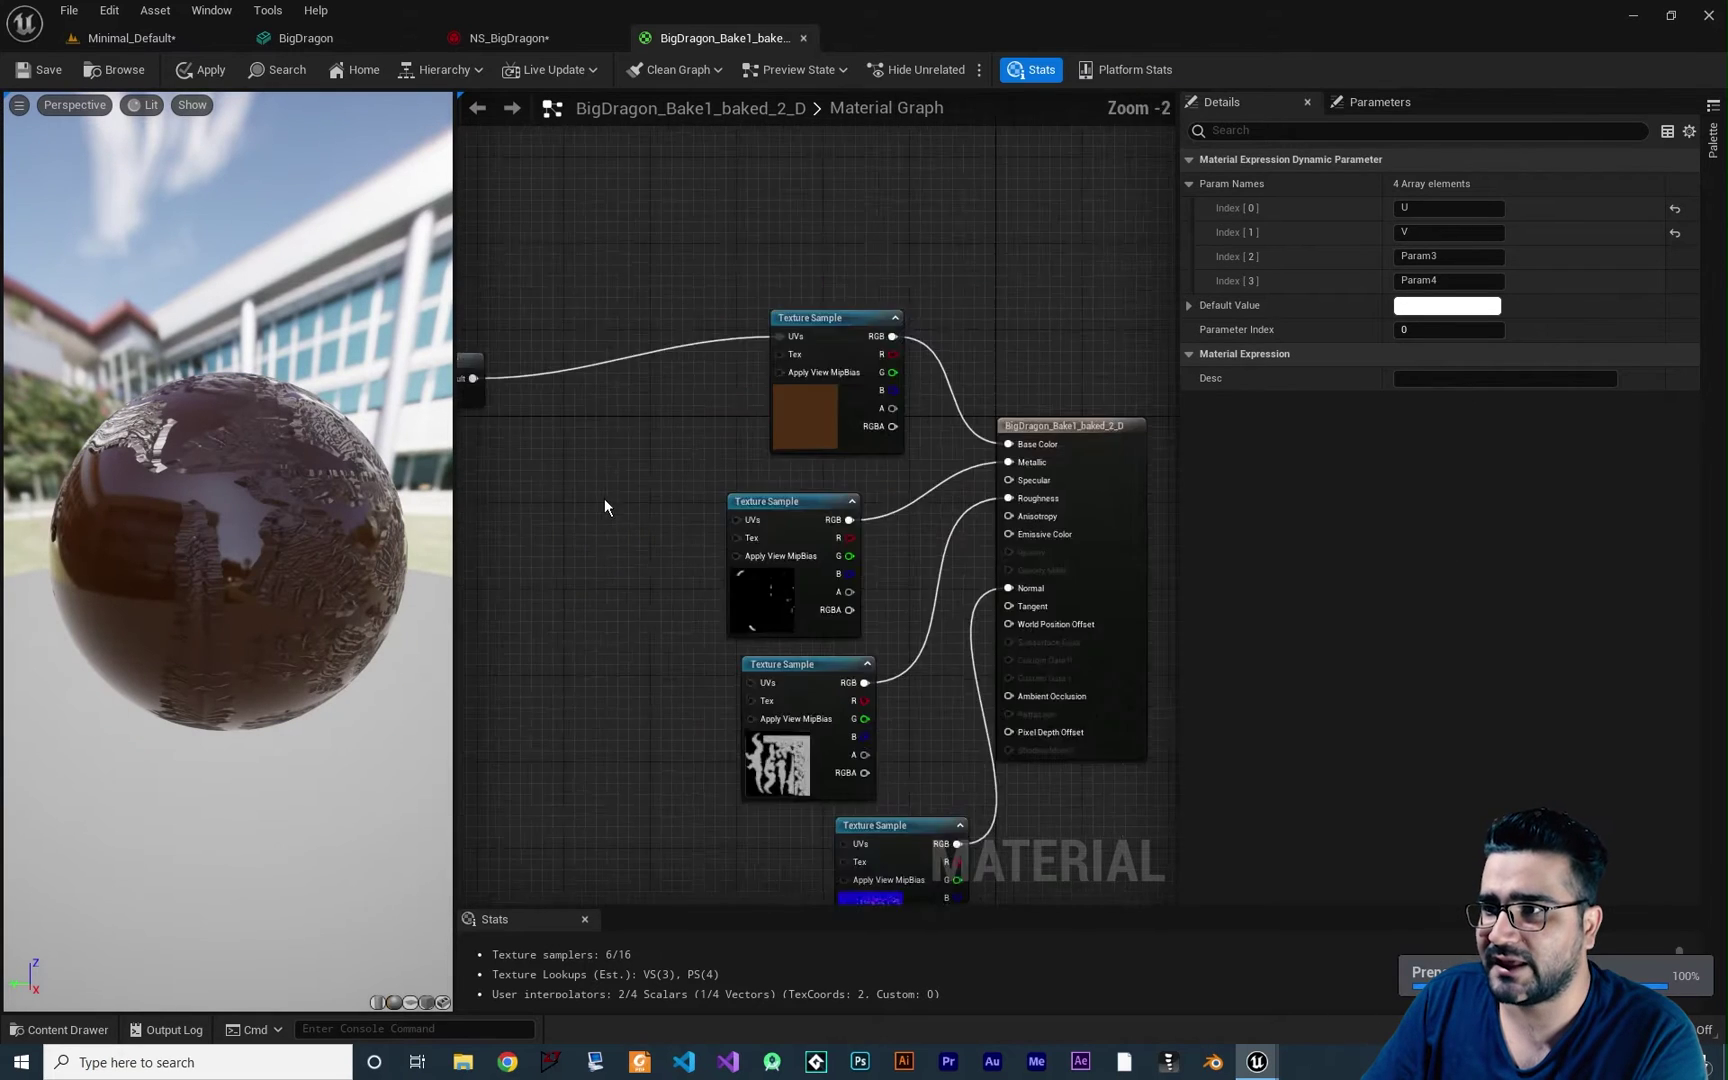
left_click_drag(675, 286, 1008, 705)
right_click_drag(761, 544, 722, 532)
scroll(722, 532, "down", 1)
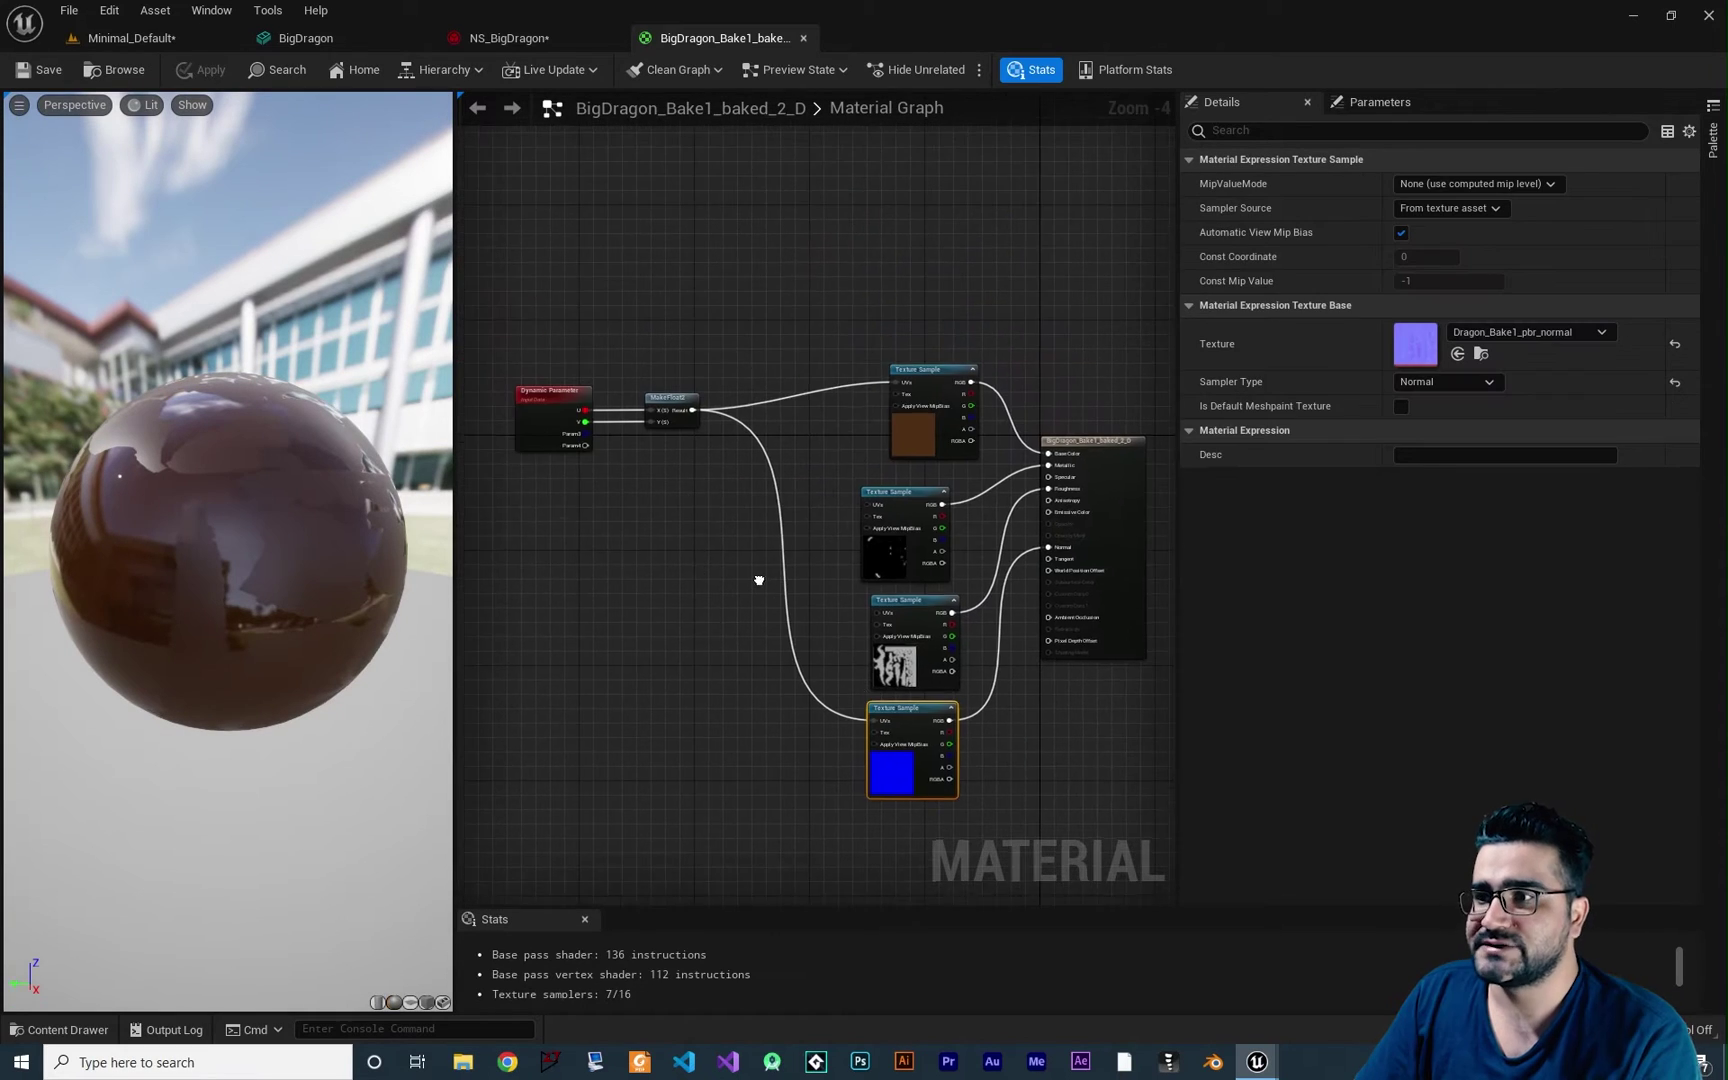
right_click_drag(760, 579, 729, 591)
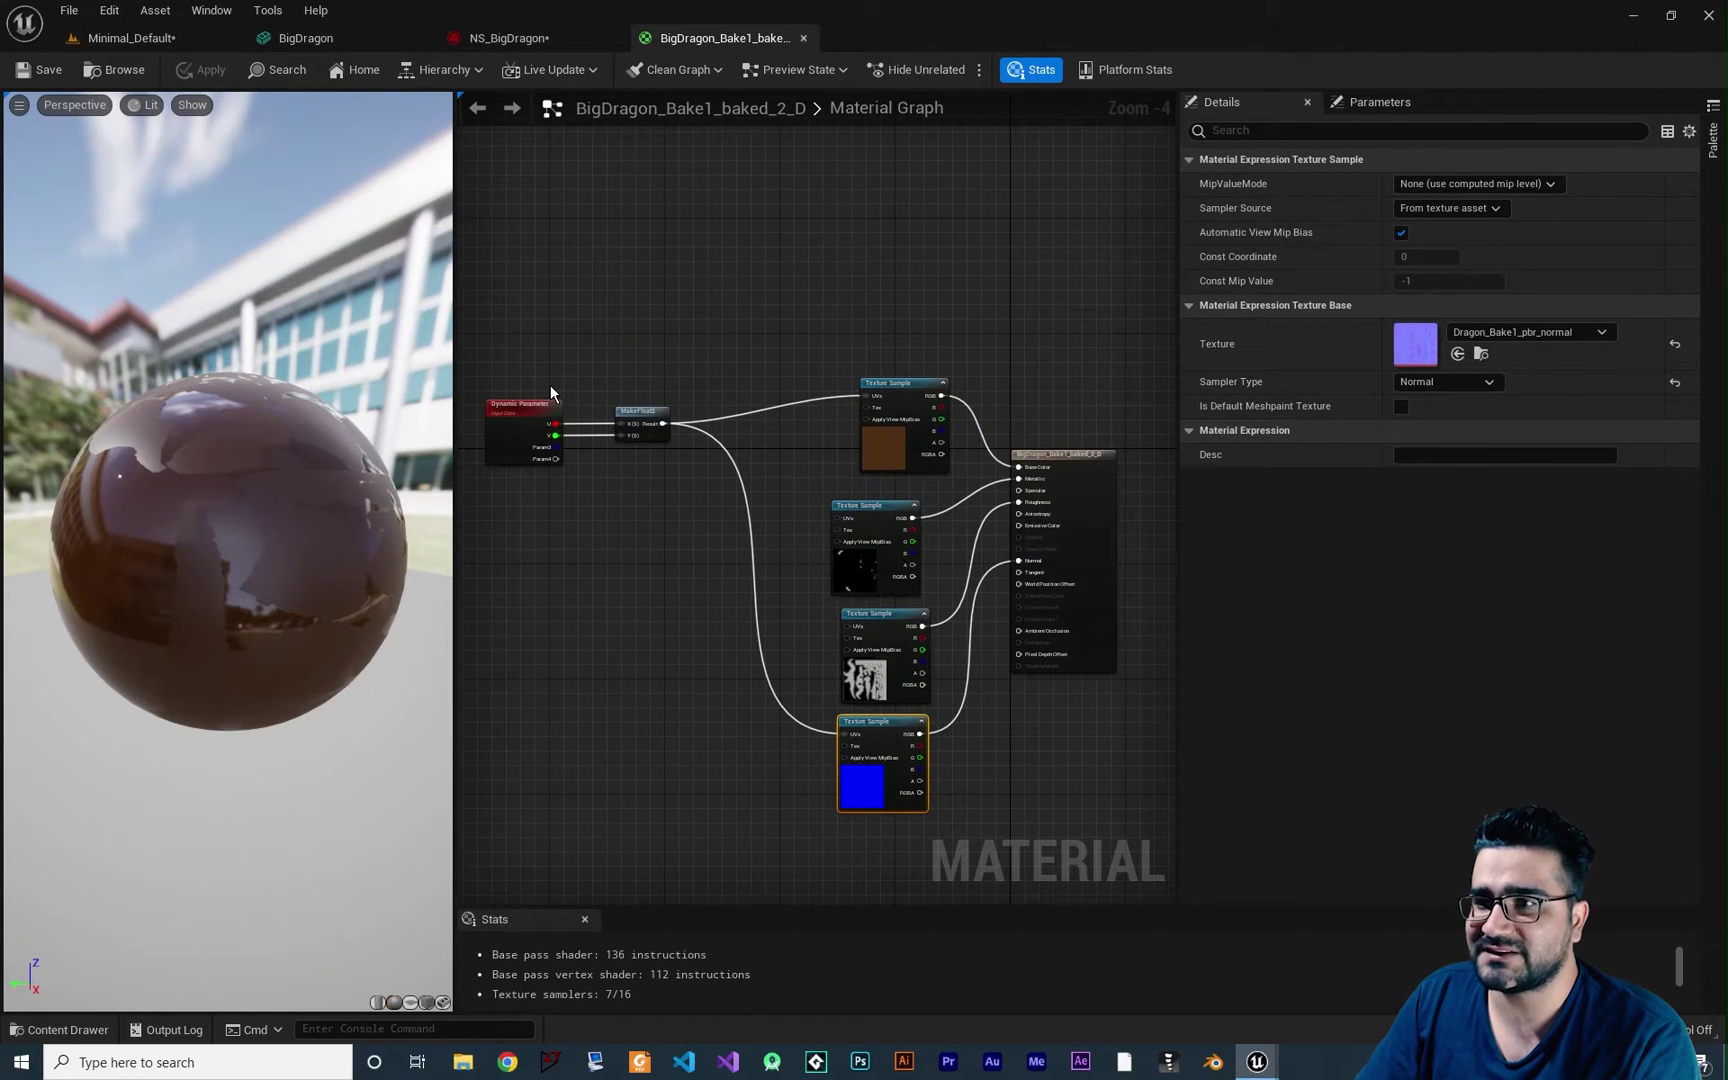
scroll(549, 385, "up", 4)
right_click_drag(938, 709, 571, 718)
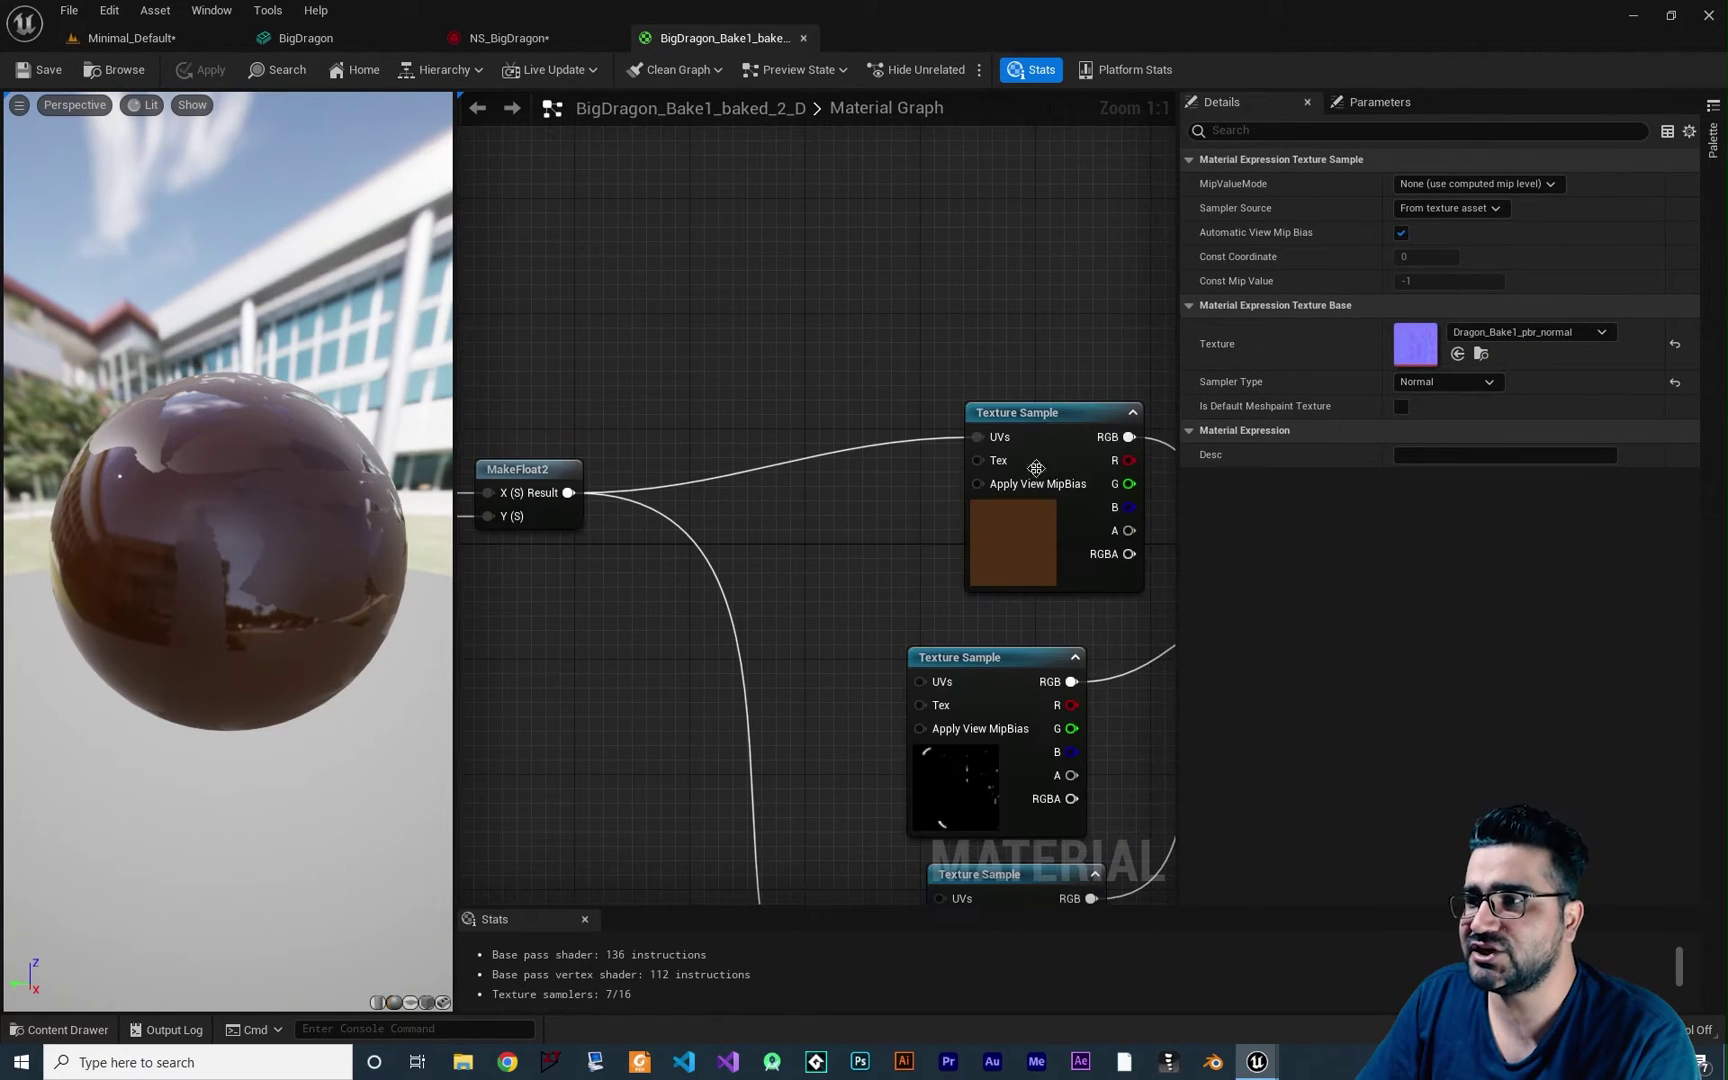
mouse_move(1027, 436)
right_mouse_down()
mouse_move(892, 297)
mouse_move(1054, 421)
right_mouse_up()
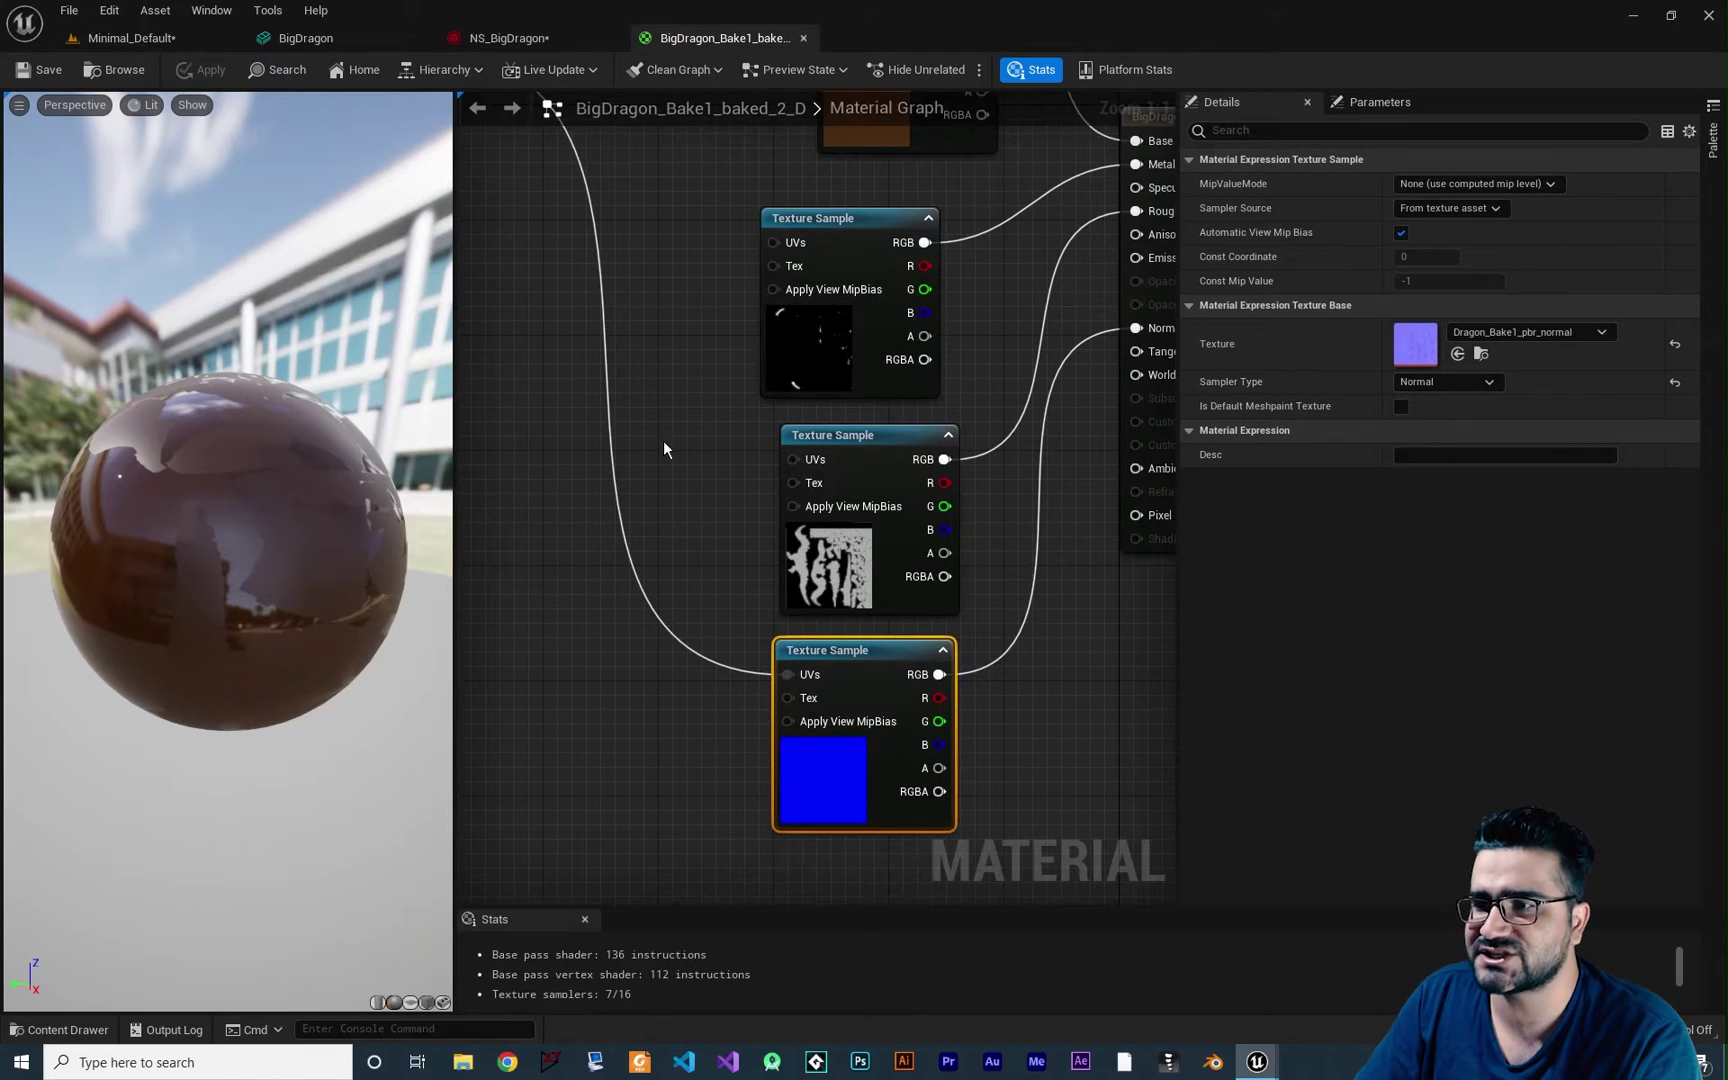
right_click_drag(663, 440, 927, 614)
right_click_drag(663, 440, 910, 614)
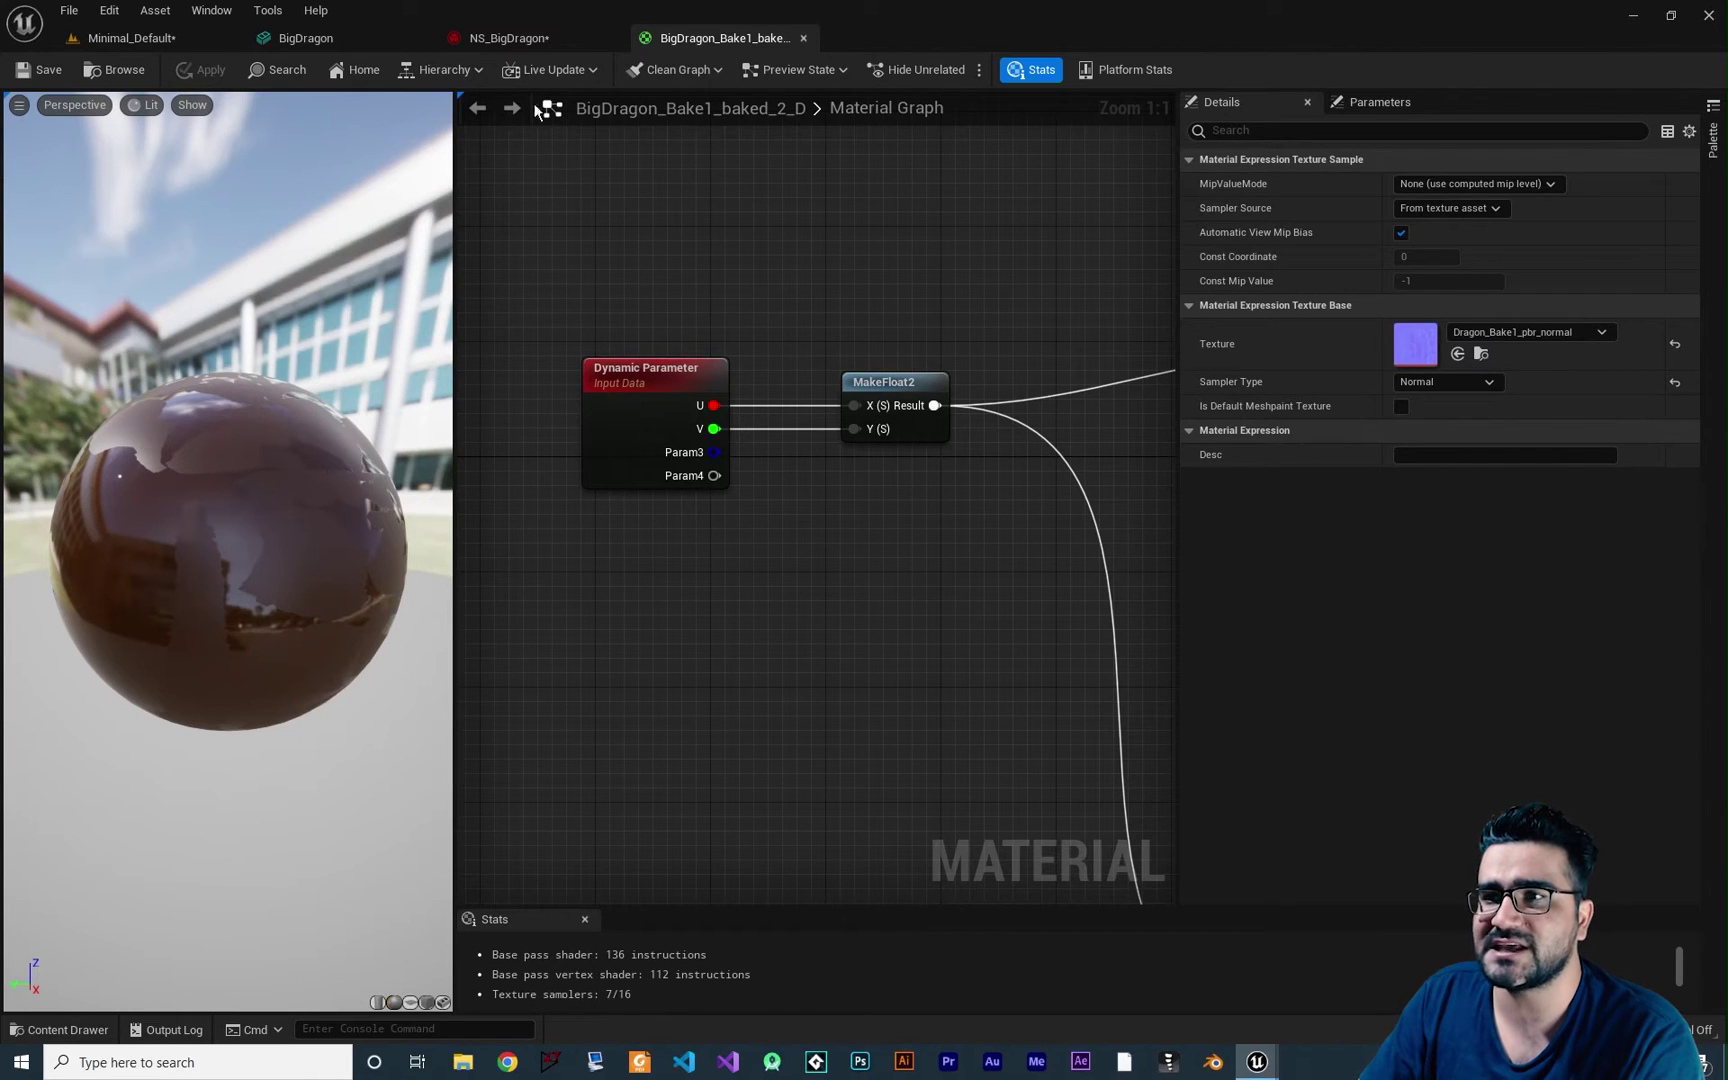
Add the Particles DynamicMaterialParameter to the Map Set node of BigDragonModule in NS_BigDragon
left_click(522, 39)
right_click_drag(819, 570, 898, 446)
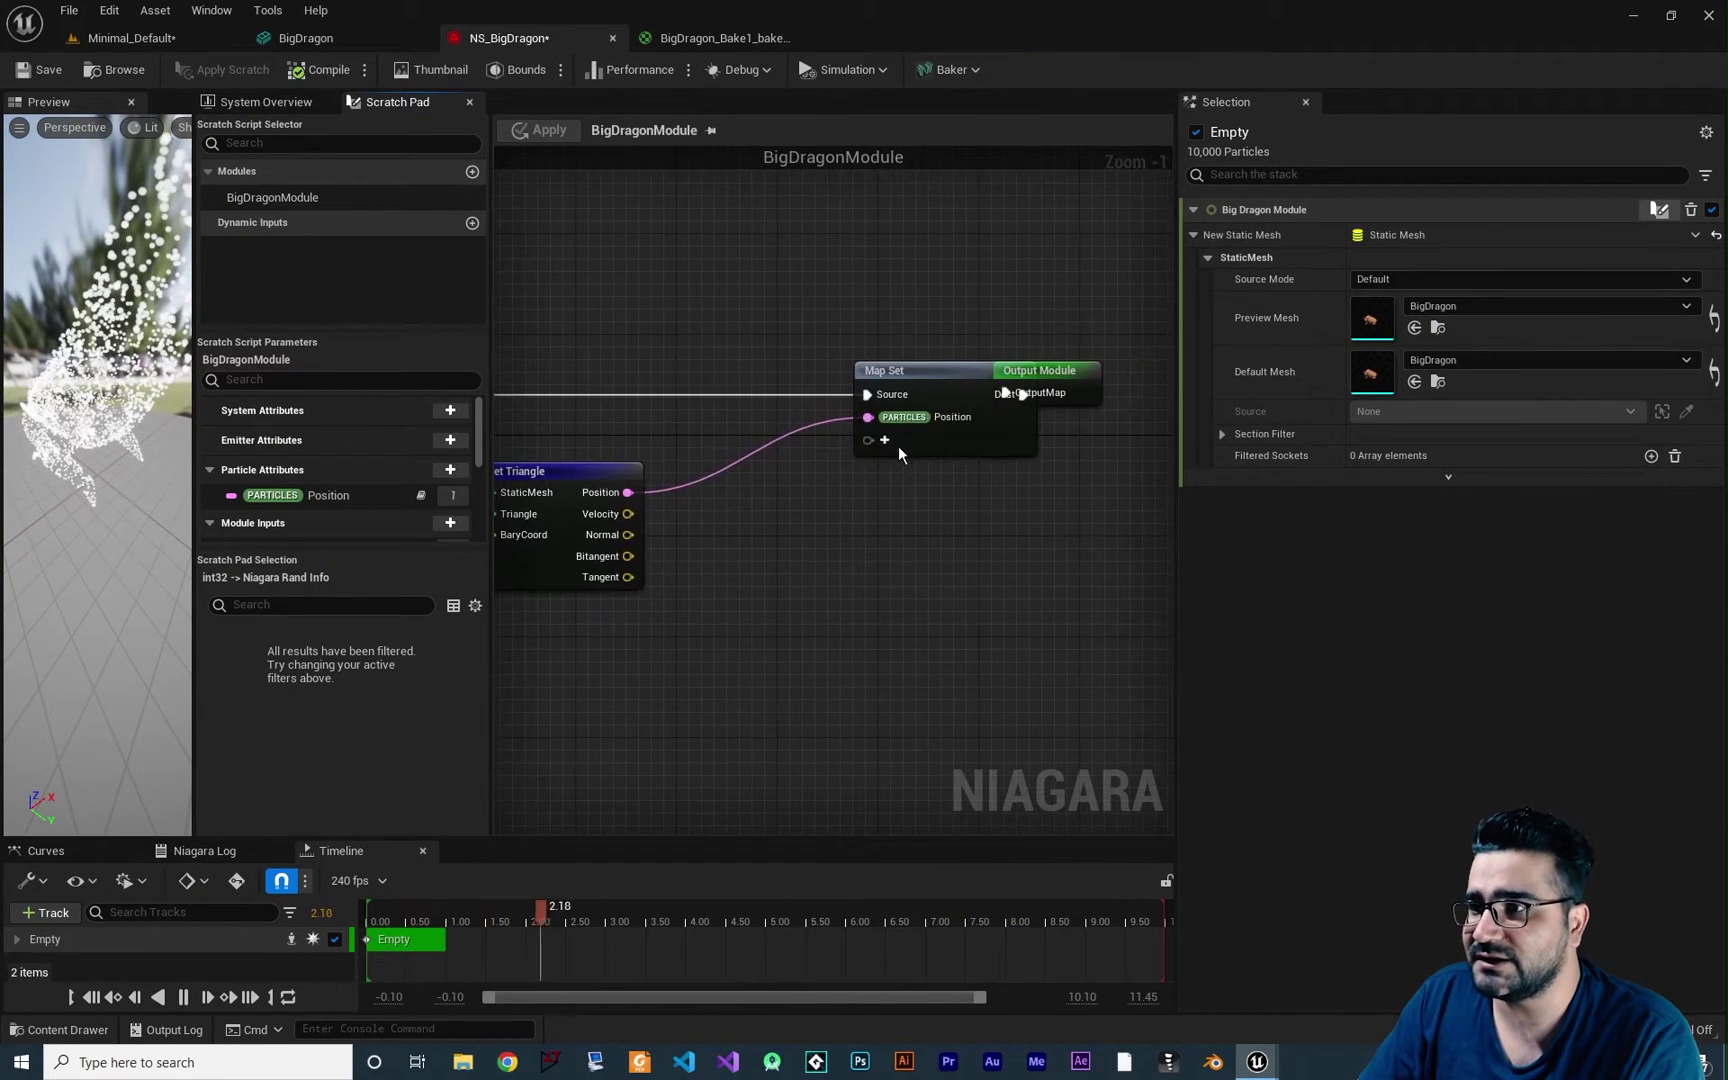
left_click(886, 442)
type("dy")
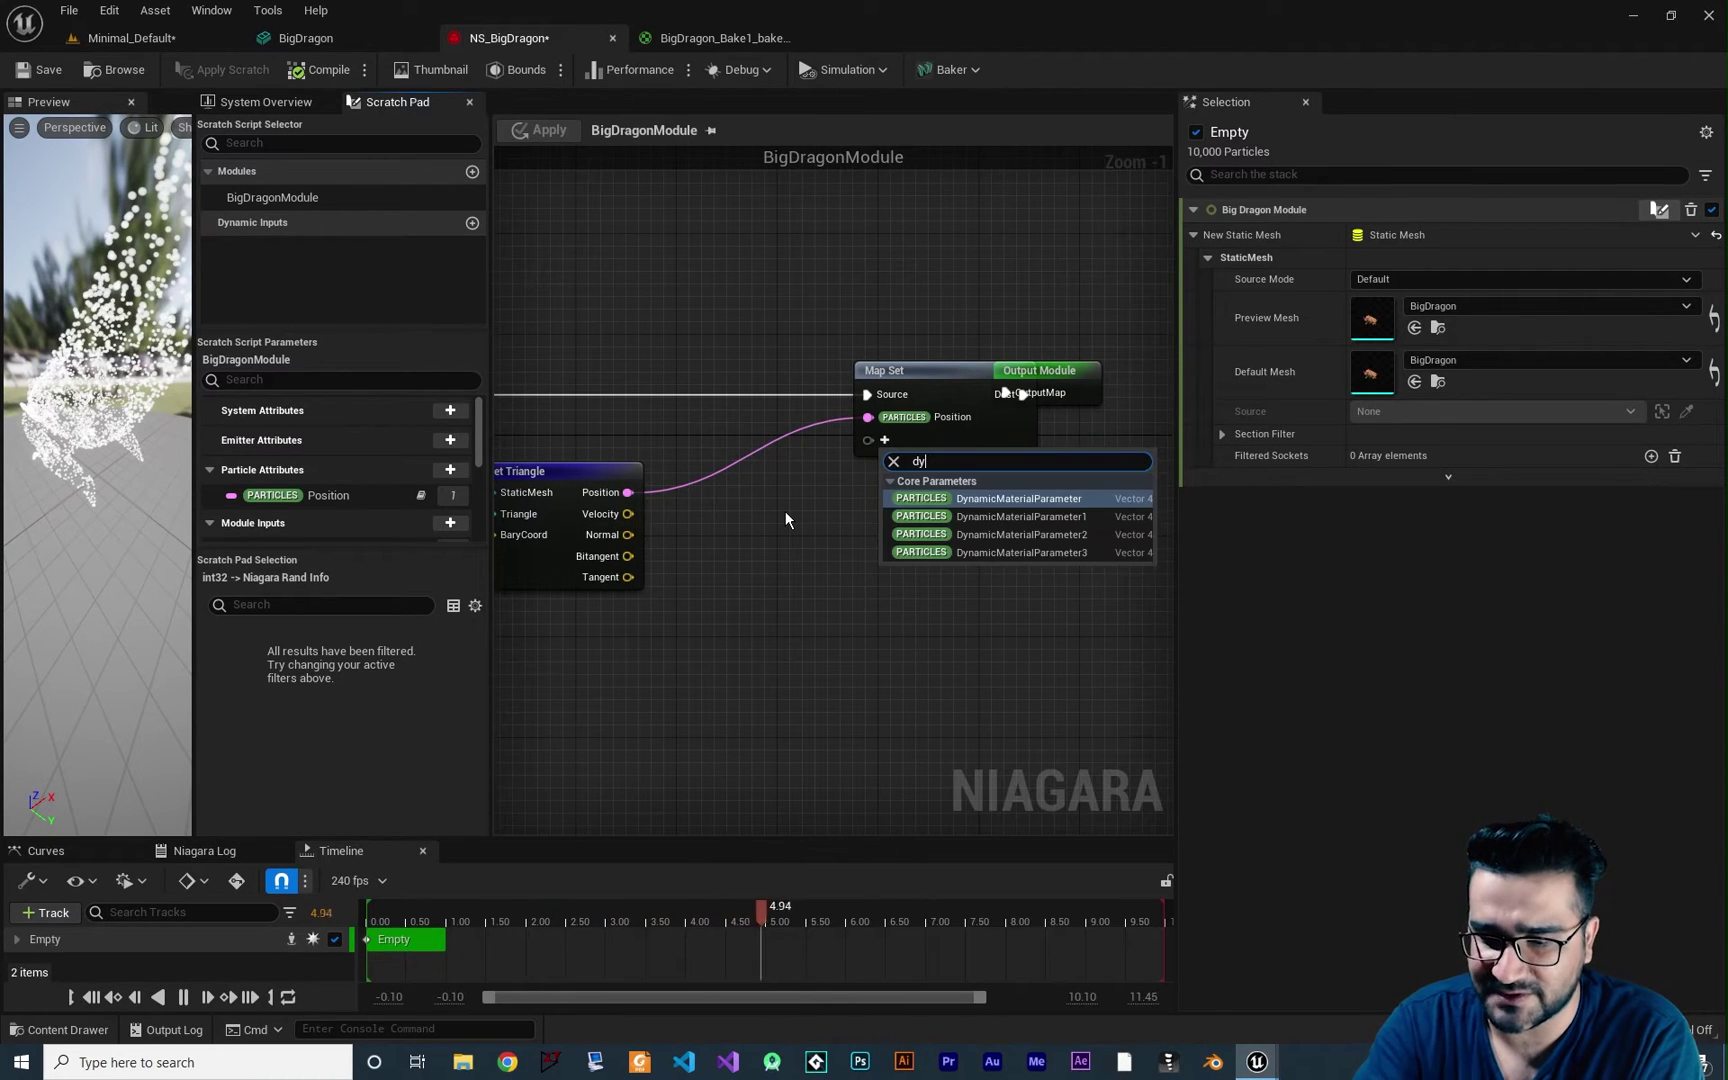
left_click(976, 508)
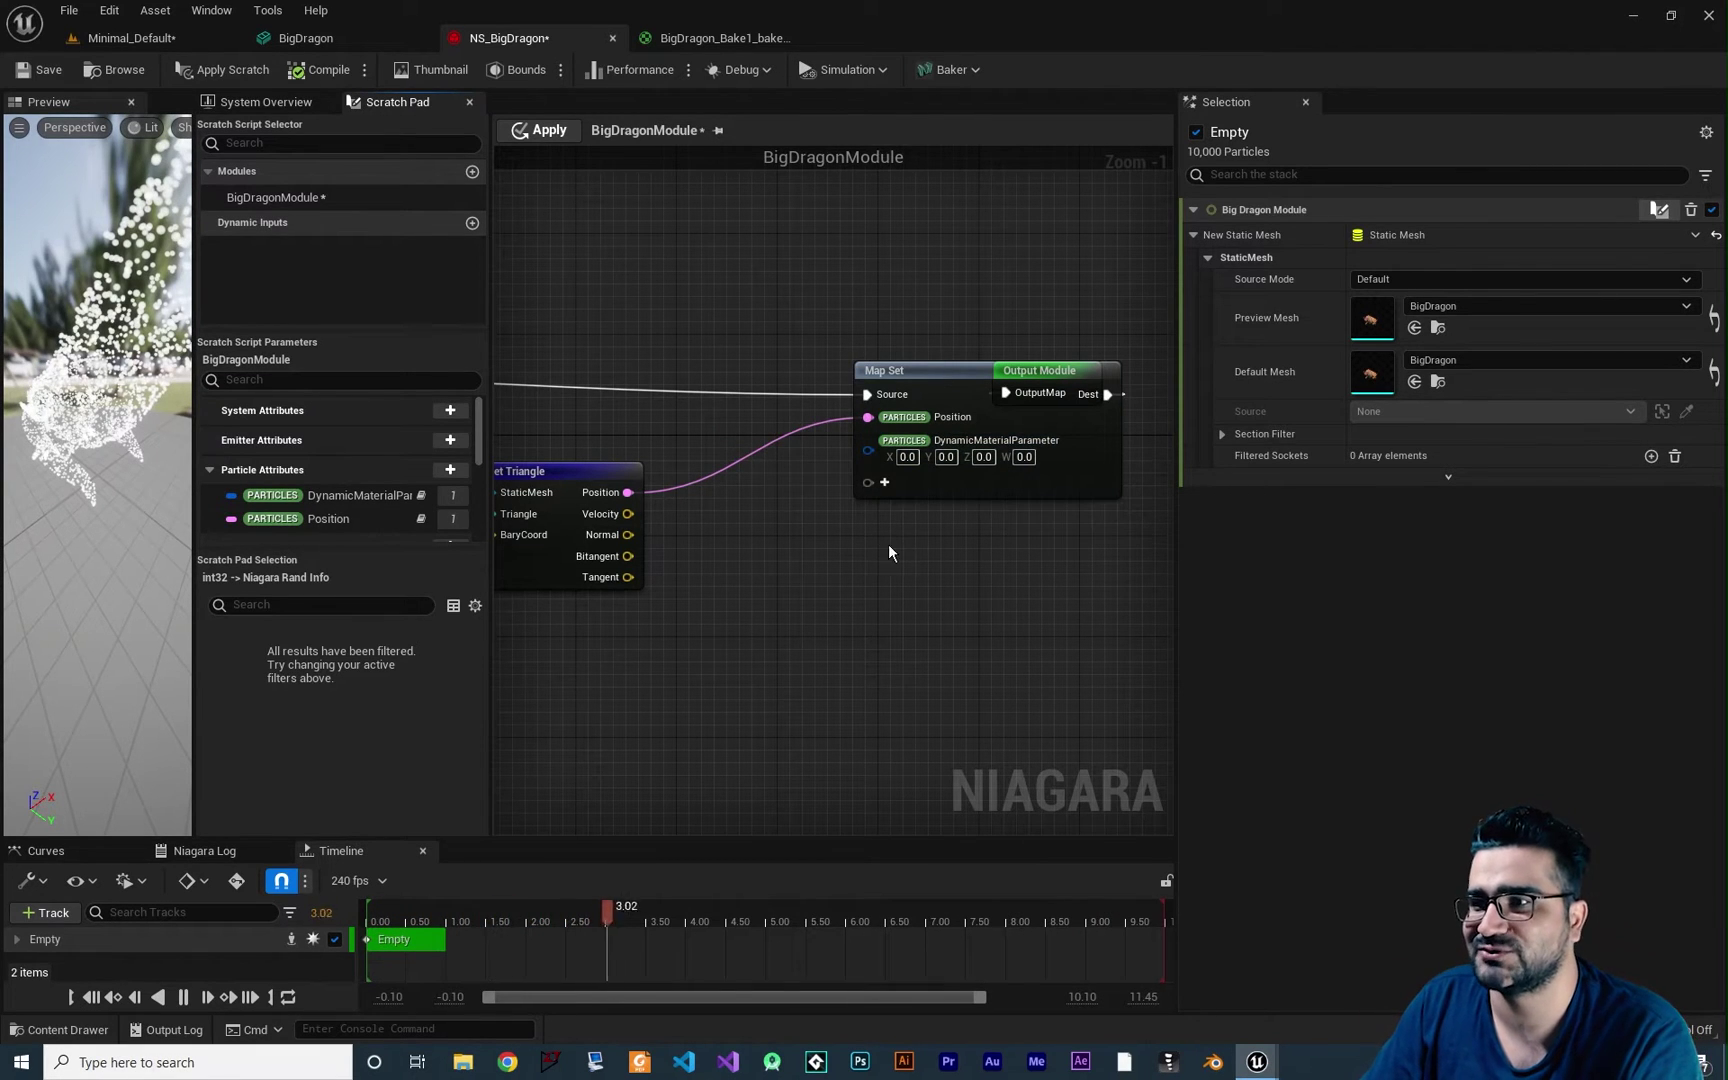
Add a Get Triangle UV node fed by New Static Mesh and place it beneath the Random Triangle node
scroll(892, 580, "up", 1)
right_click_drag(892, 580, 848, 534)
scroll(900, 535, "down", 1)
right_click_drag(988, 494, 977, 503)
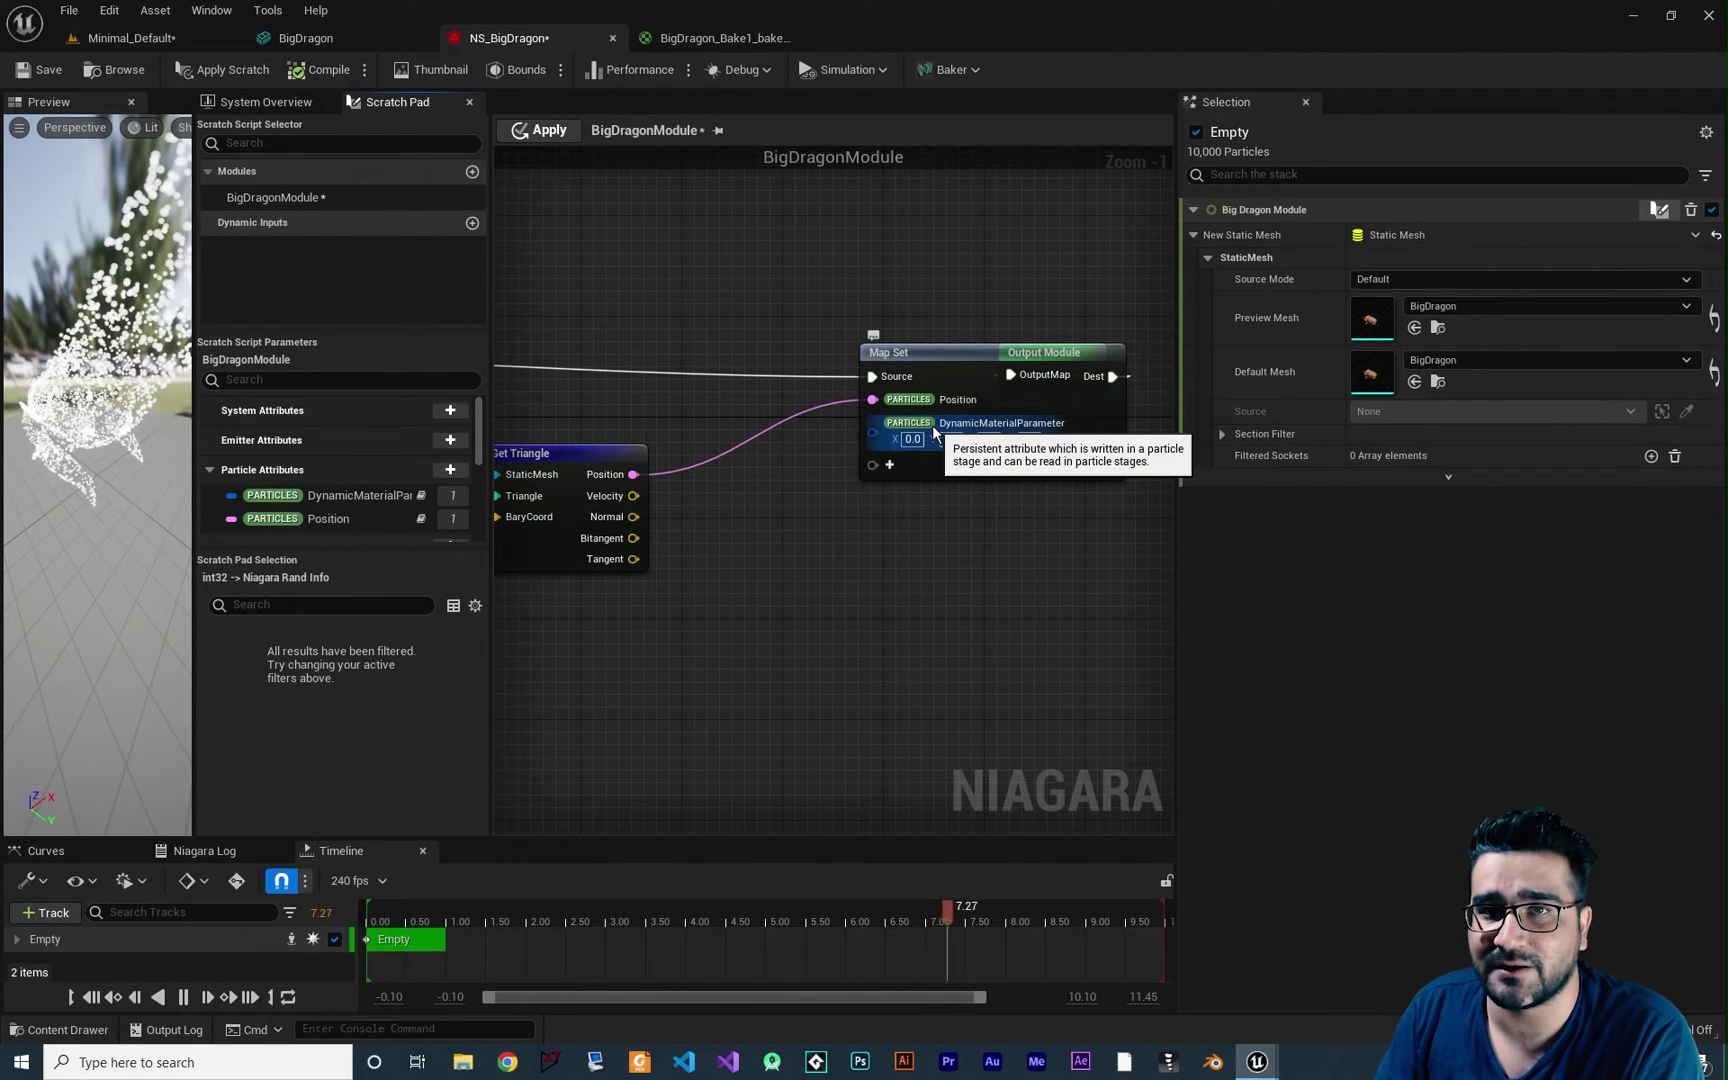
right_click_drag(745, 572, 788, 575)
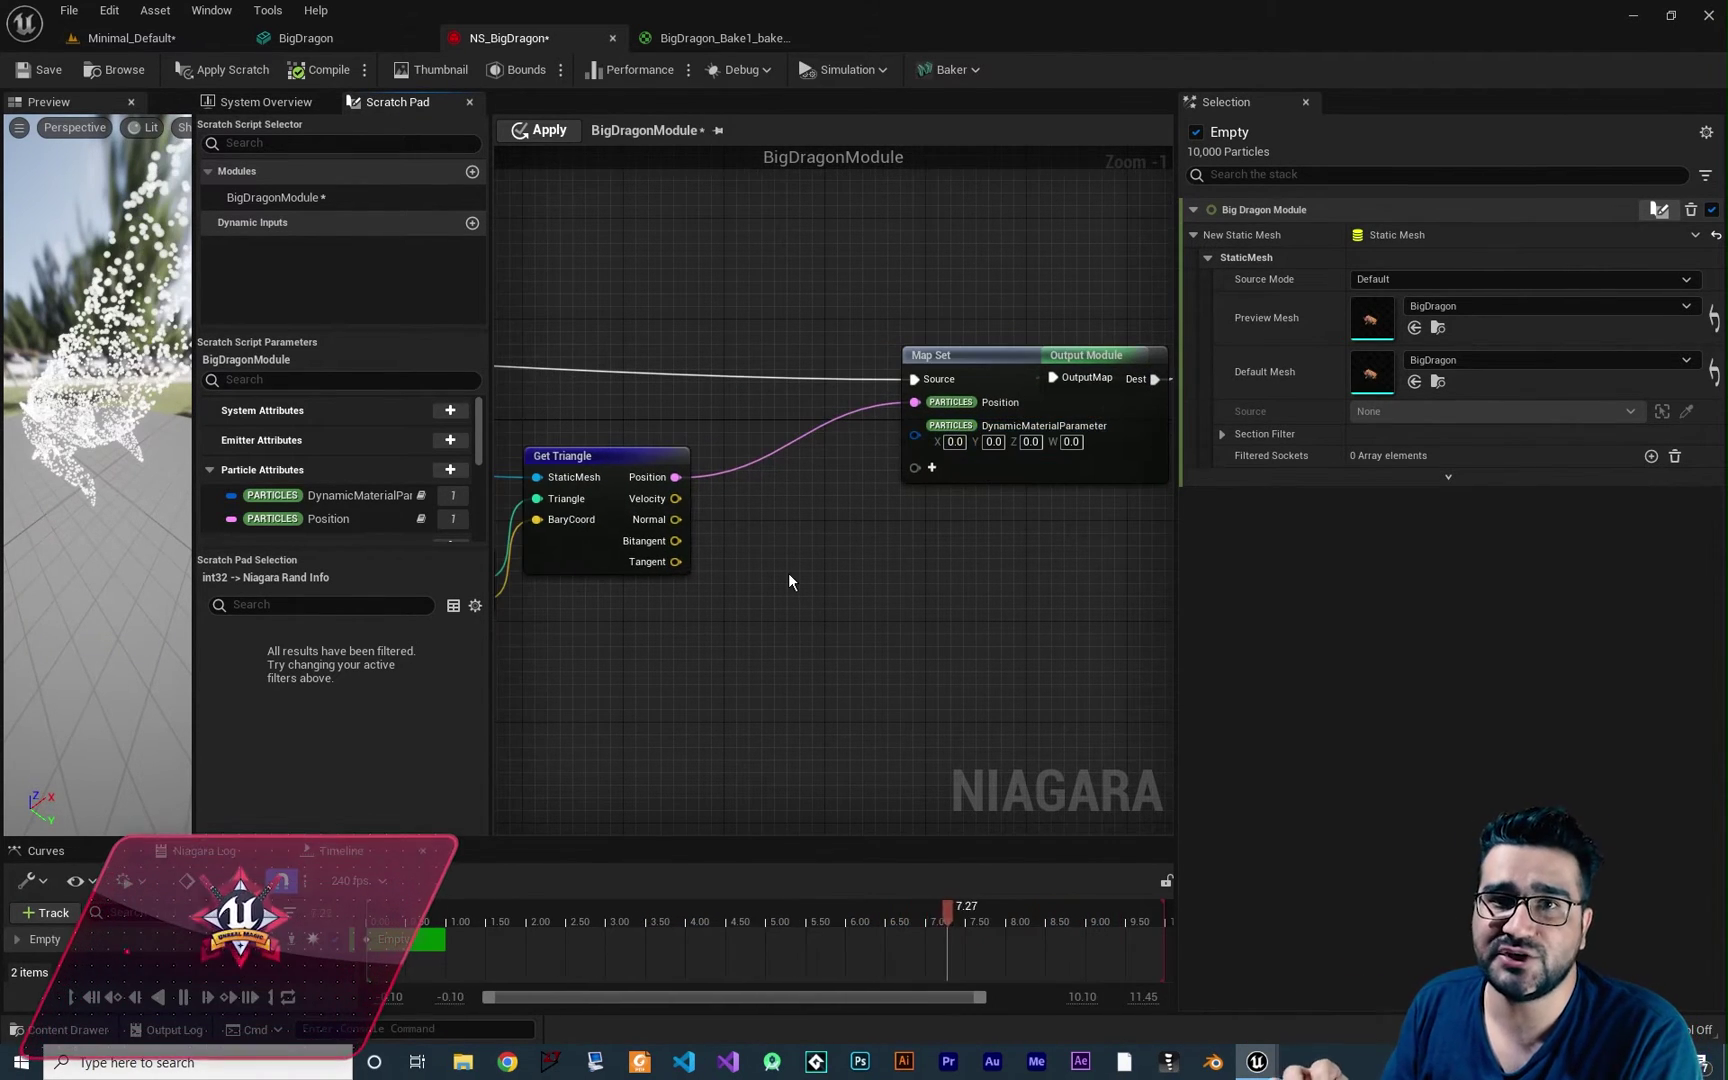
scroll(788, 572, "down", 3)
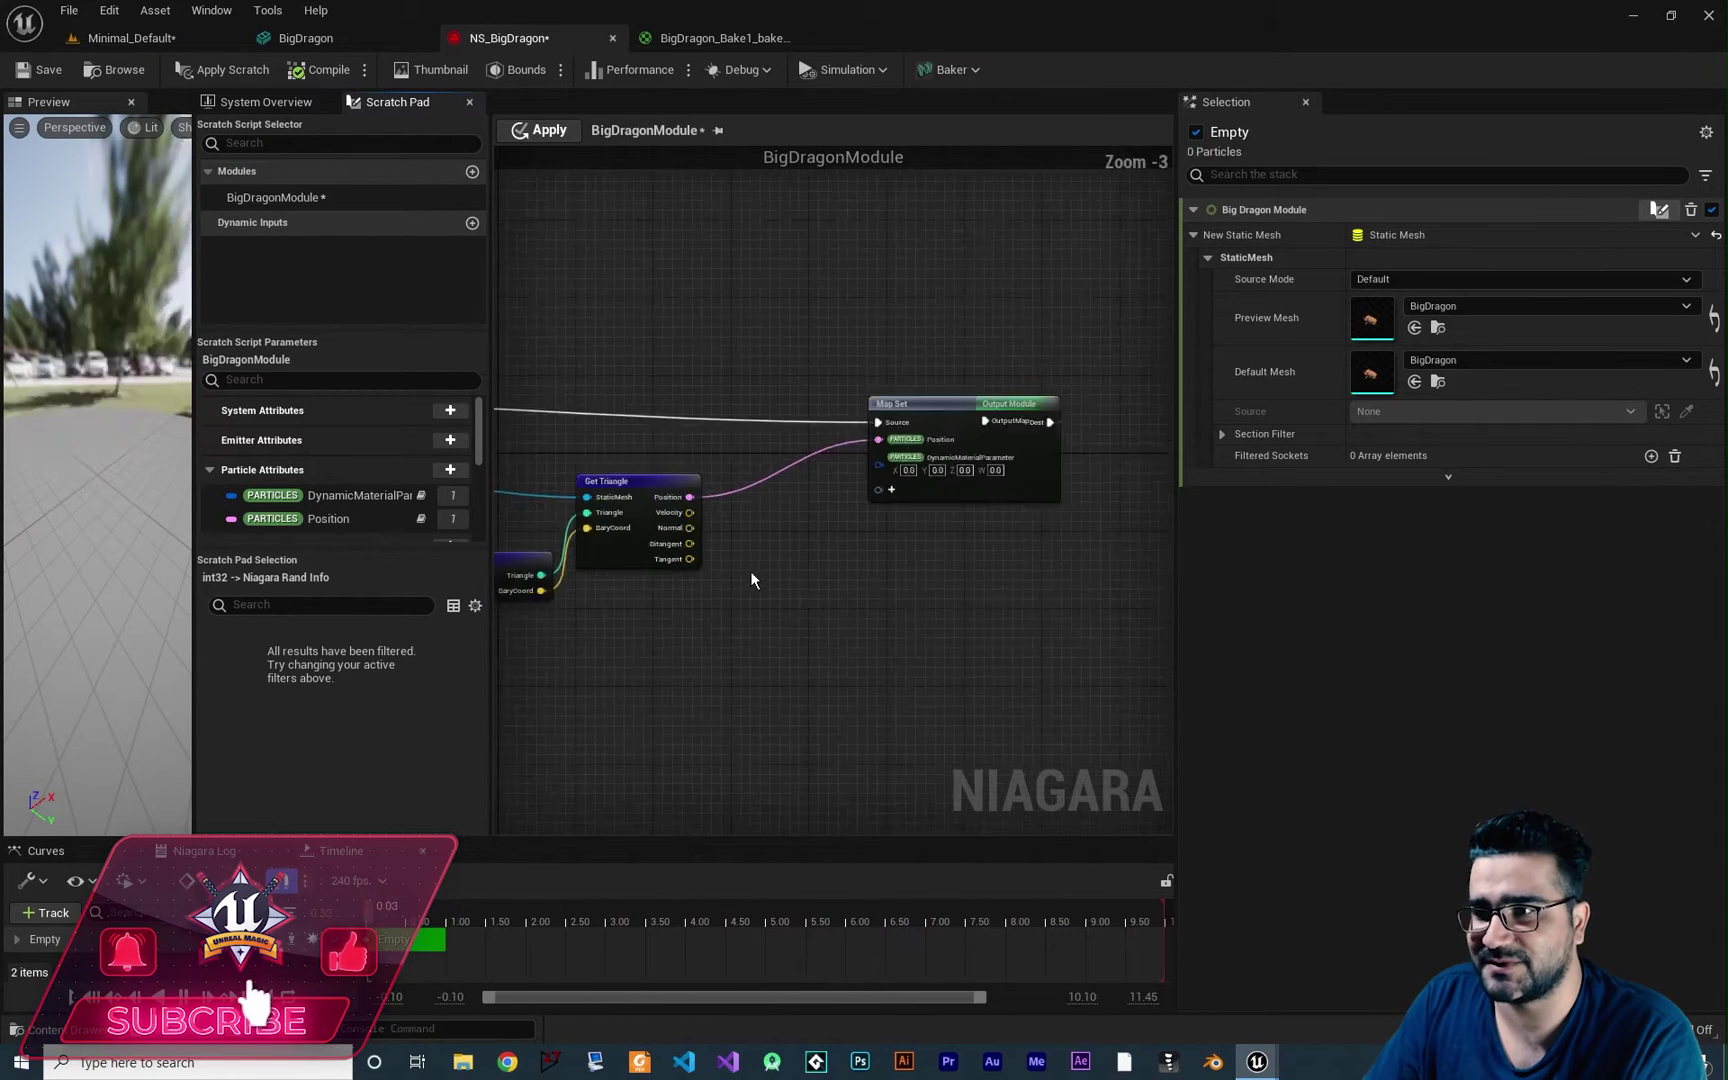
right_click_drag(751, 570, 829, 586)
scroll(751, 535, "up", 2)
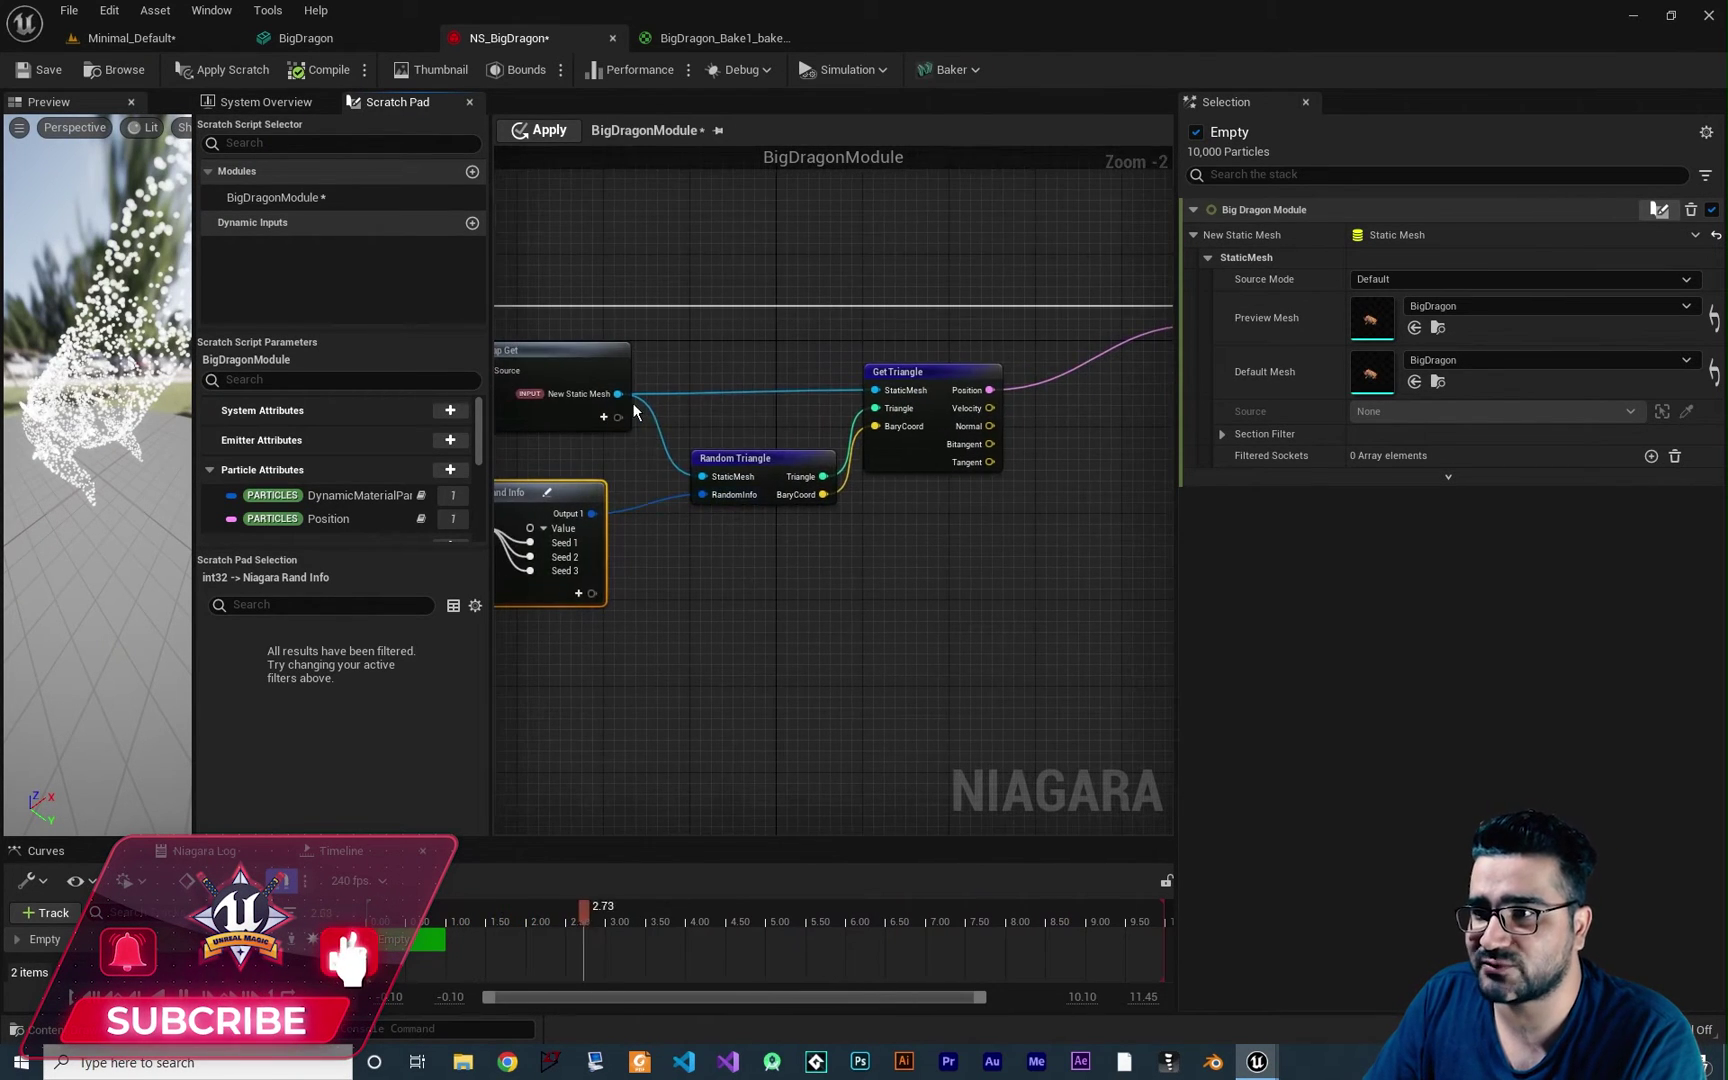
left_click_drag(617, 395, 701, 555)
type("get tr")
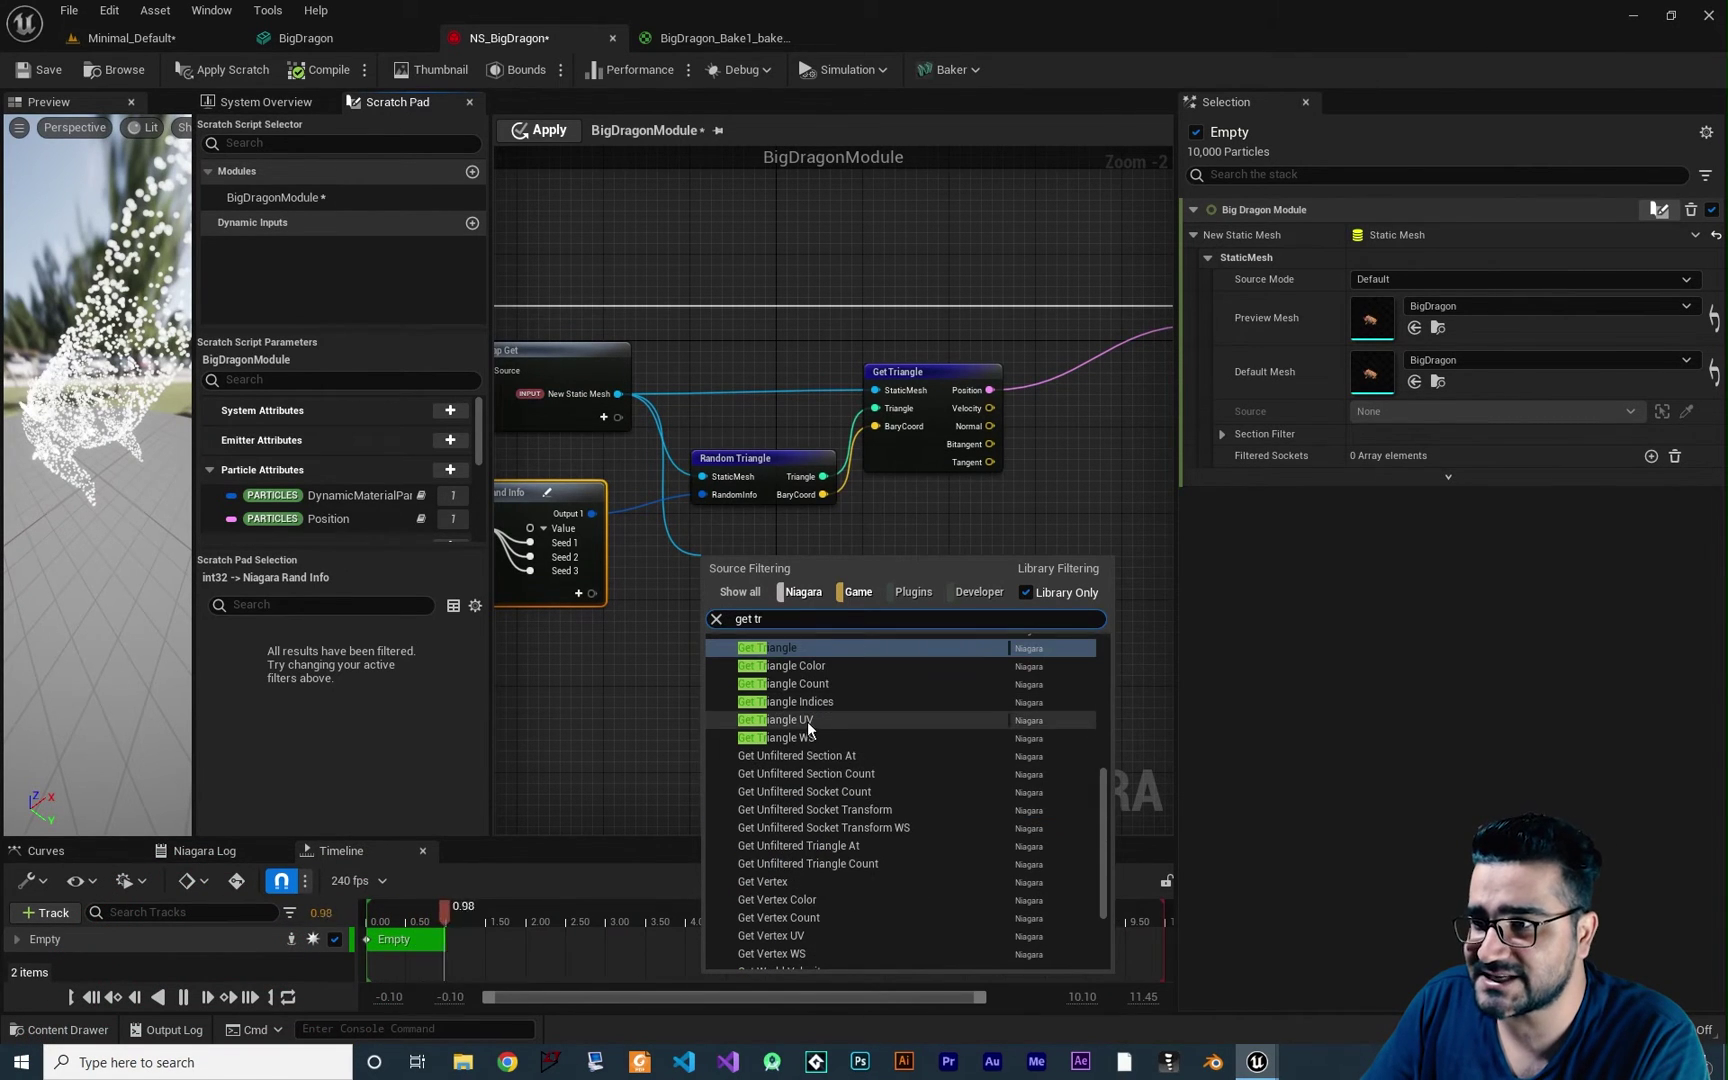
left_click(807, 721)
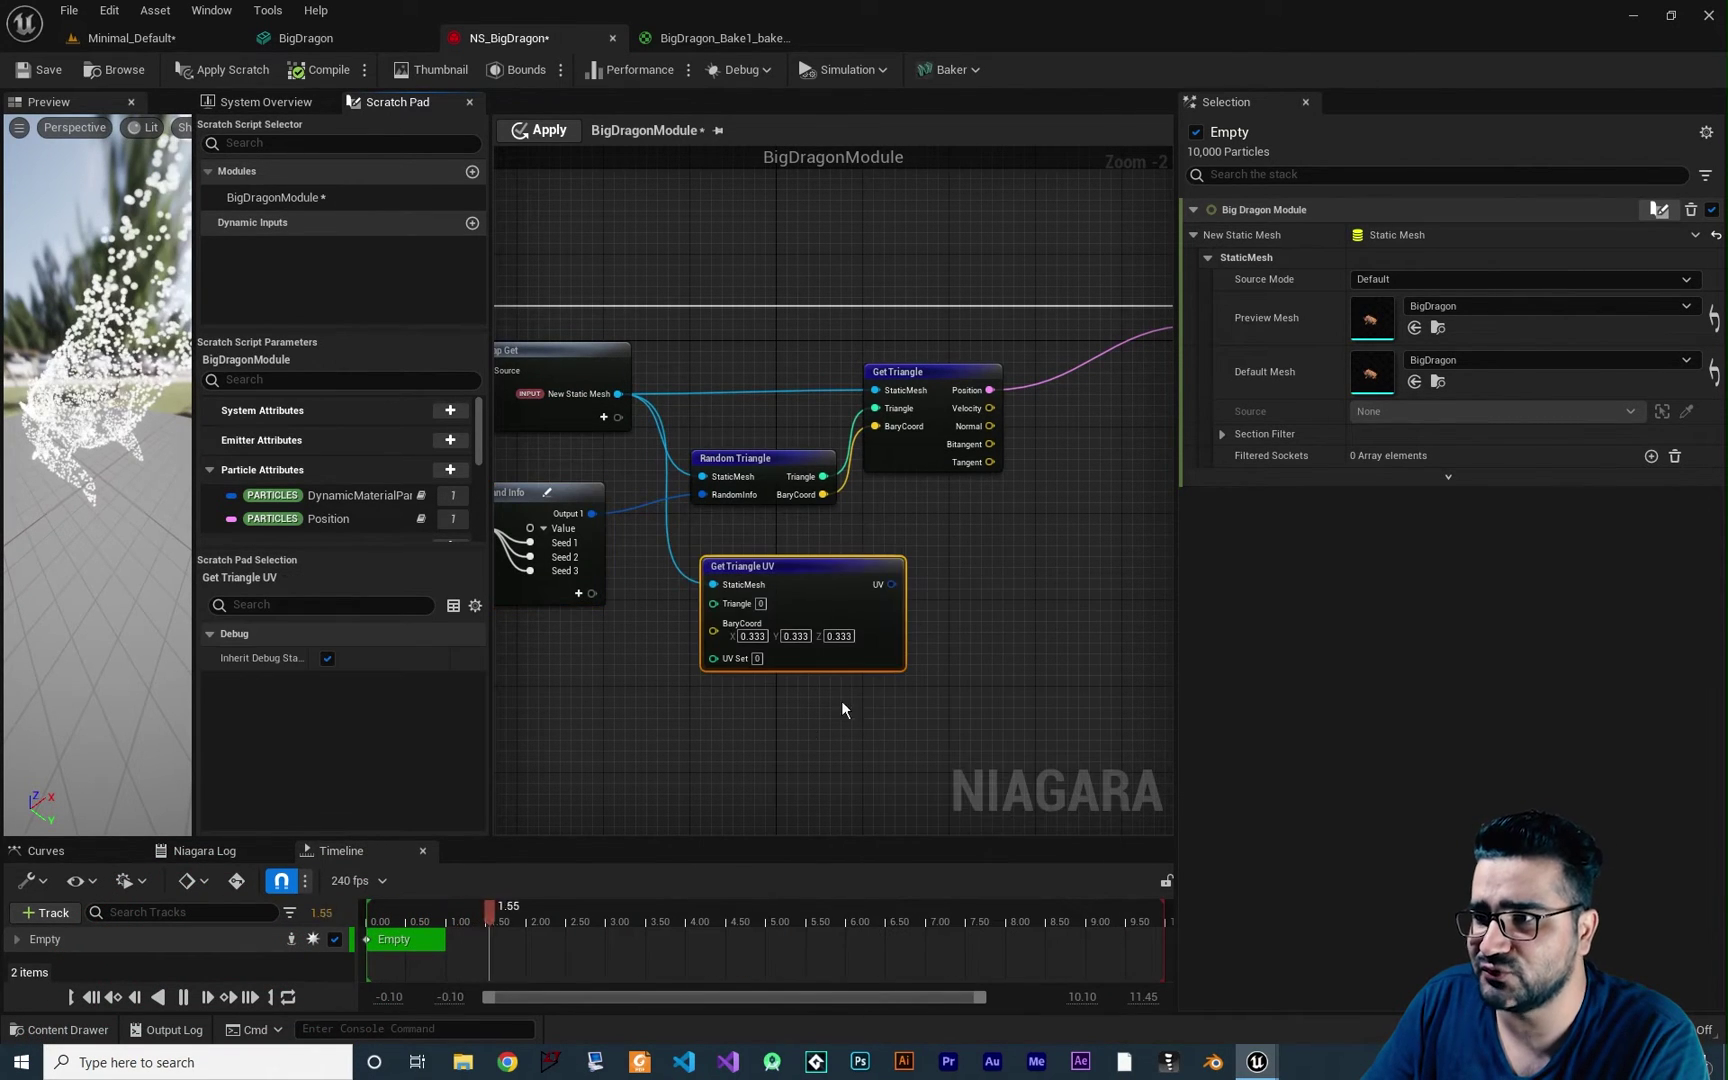
left_click_drag(801, 559, 790, 539)
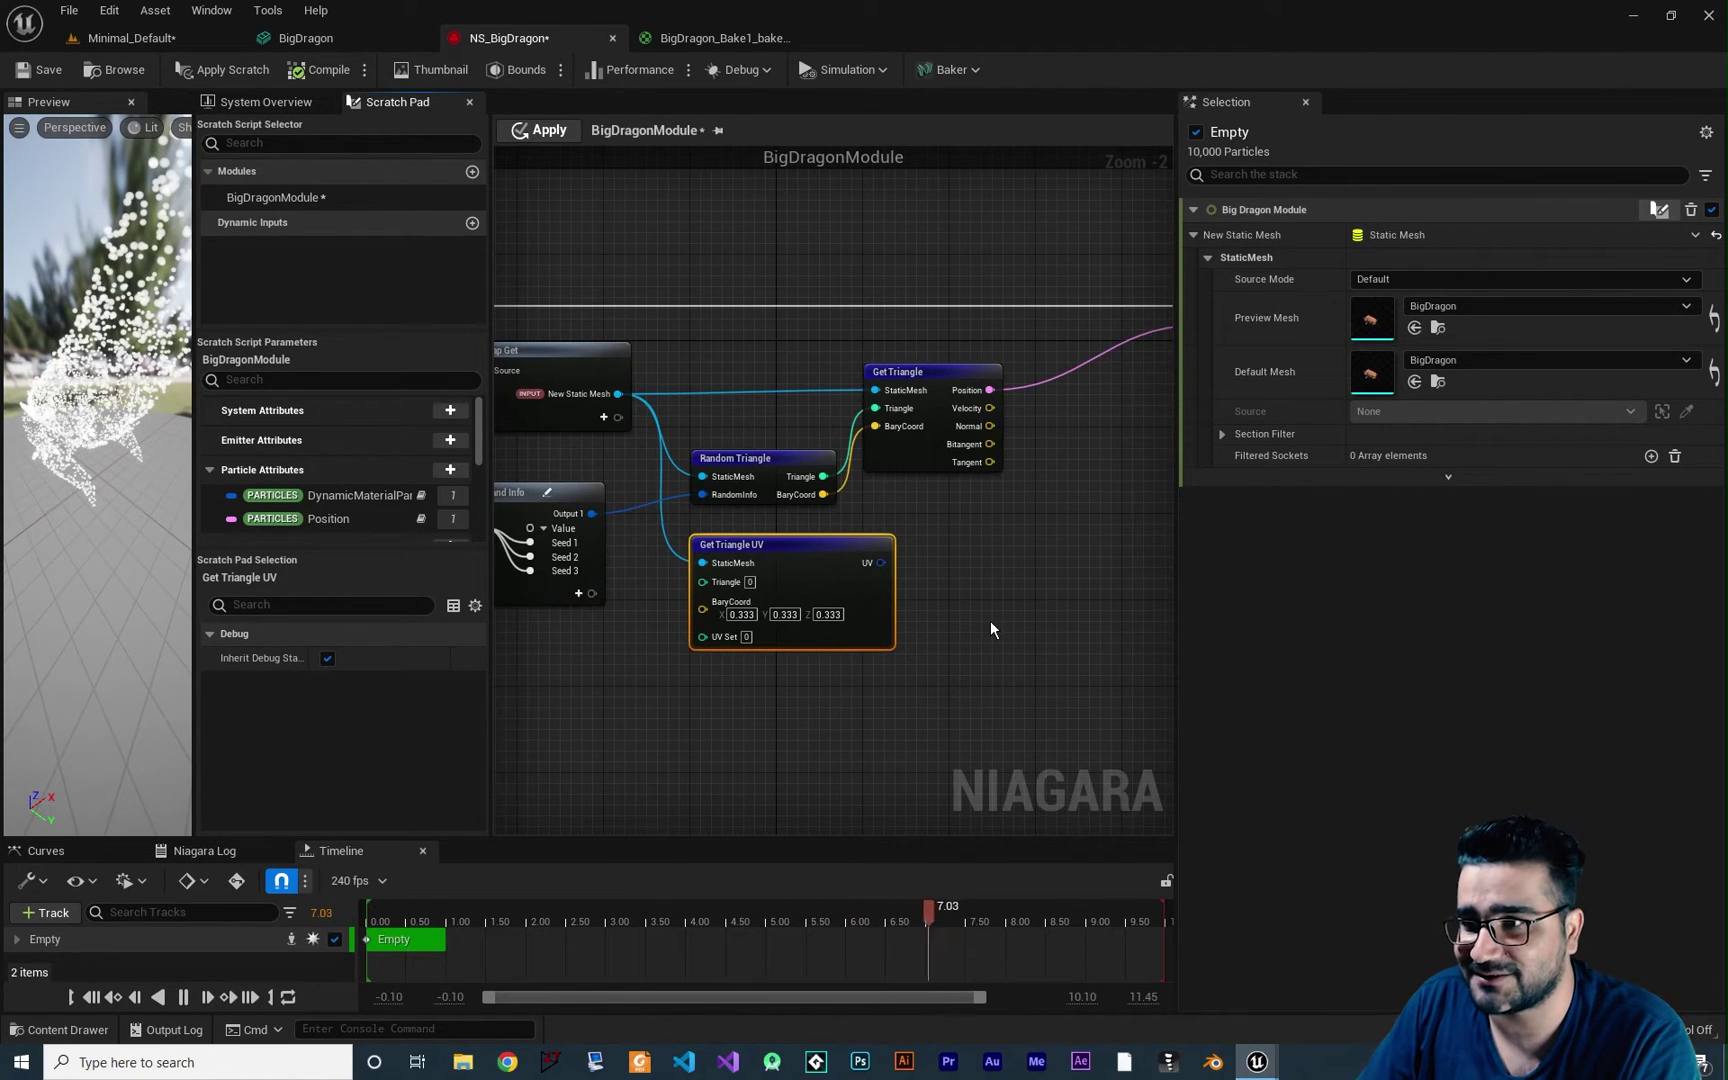
Move Get Triangle UV below Get Triangle and connect Random Triangle's Triangle and BaryCoord outputs to it
right_click_drag(882, 684, 804, 679)
left_click_drag(716, 564, 866, 613)
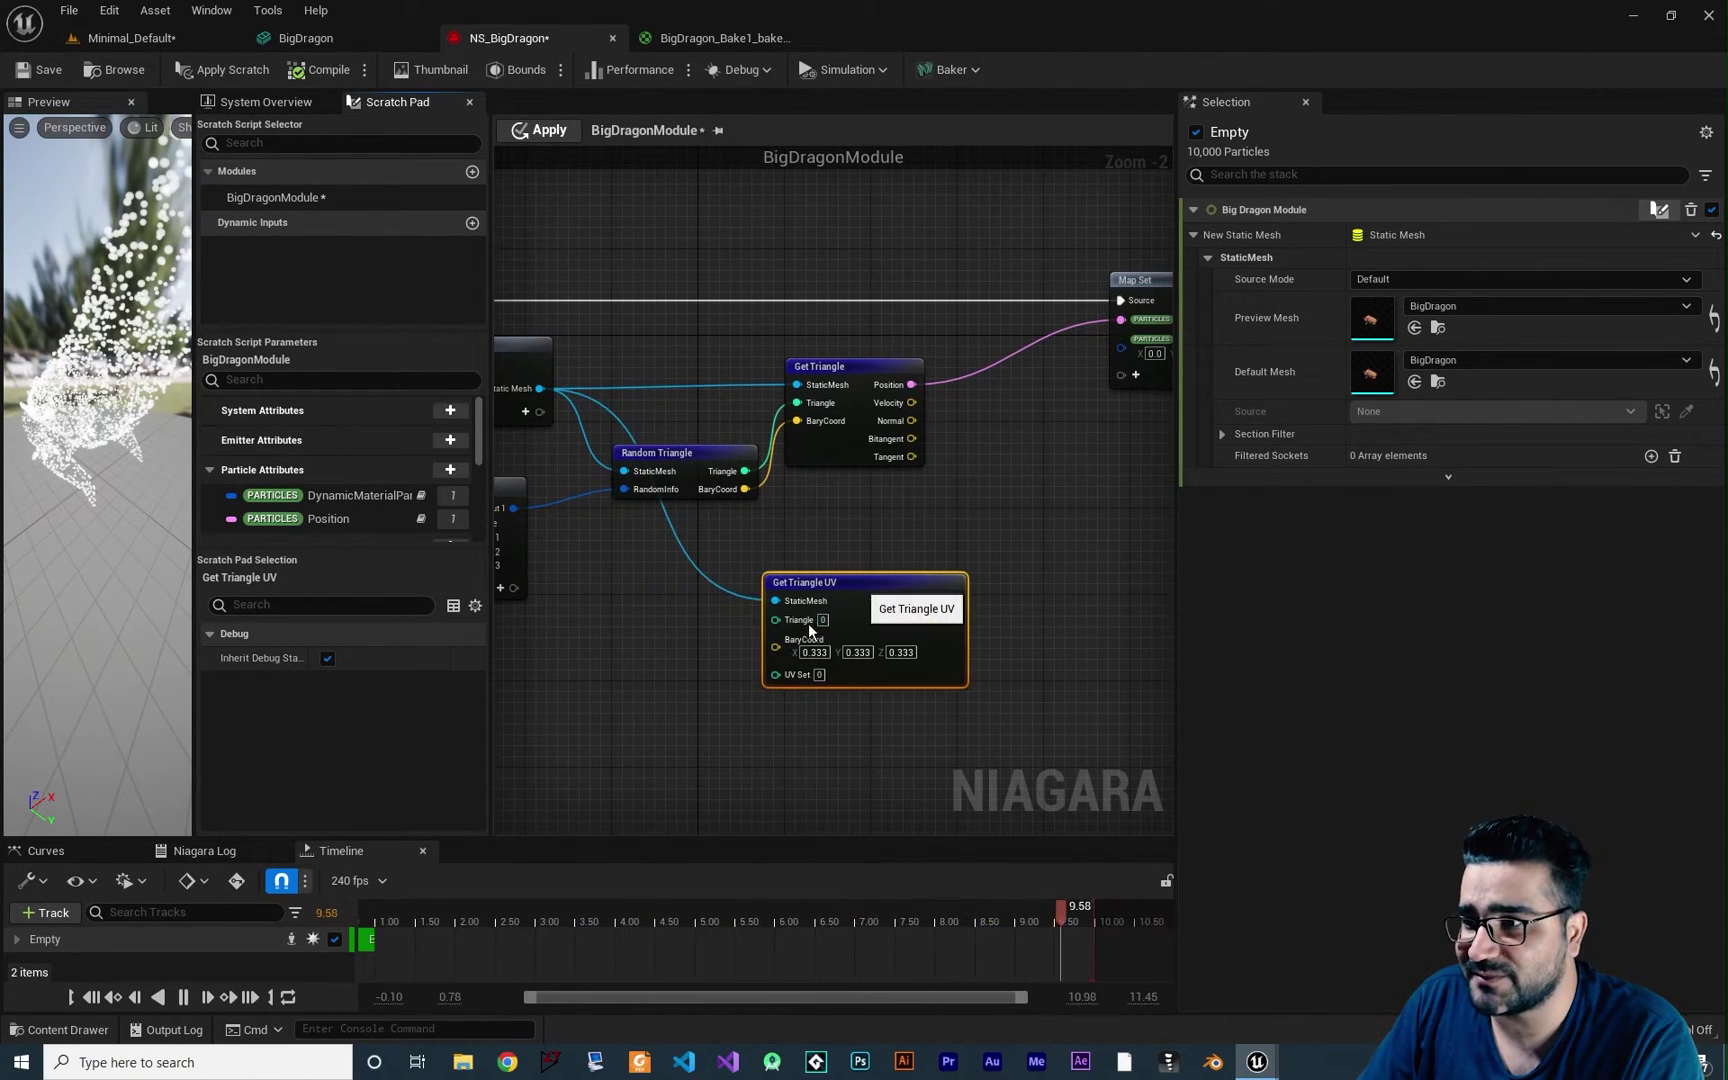
scroll(797, 628, "up", 2)
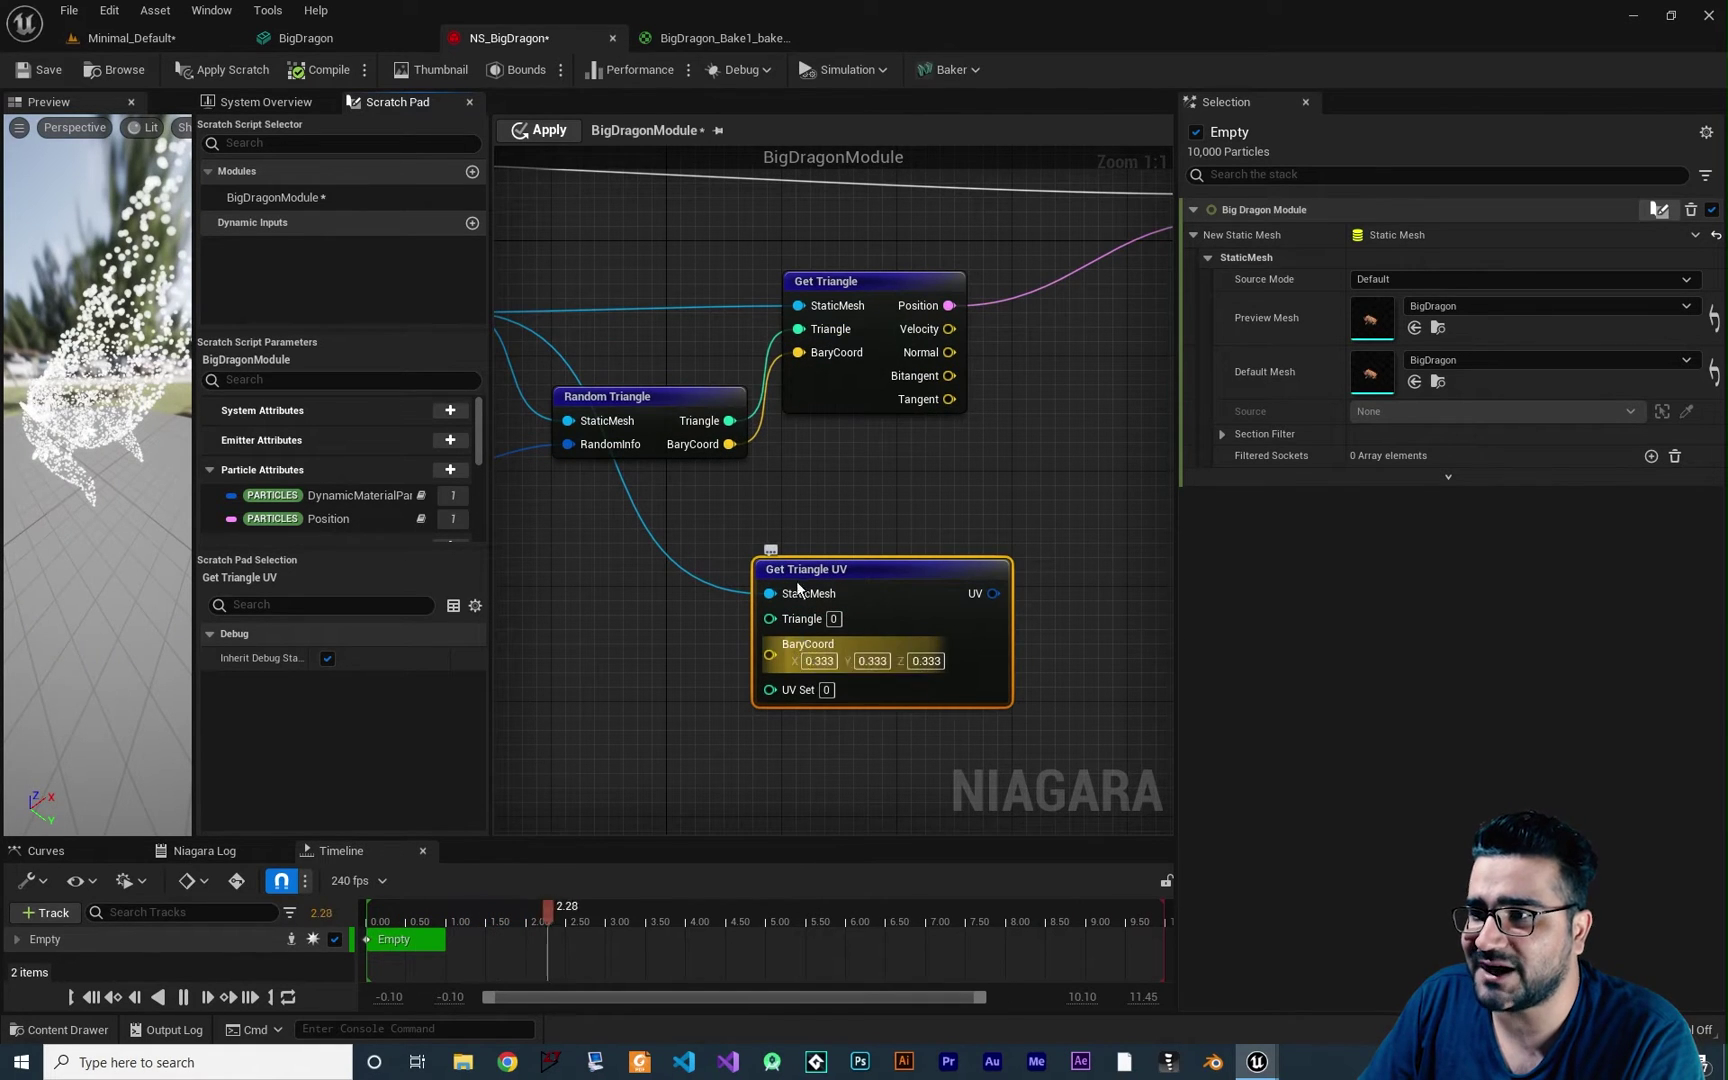
left_click_drag(730, 421, 769, 651)
Connect Get Triangle UV's UV output to DynamicMaterialParameter, placing the Vector 2D to Vector 4 conversion node beside Get Triangle UV
right_click_drag(1008, 613, 781, 663)
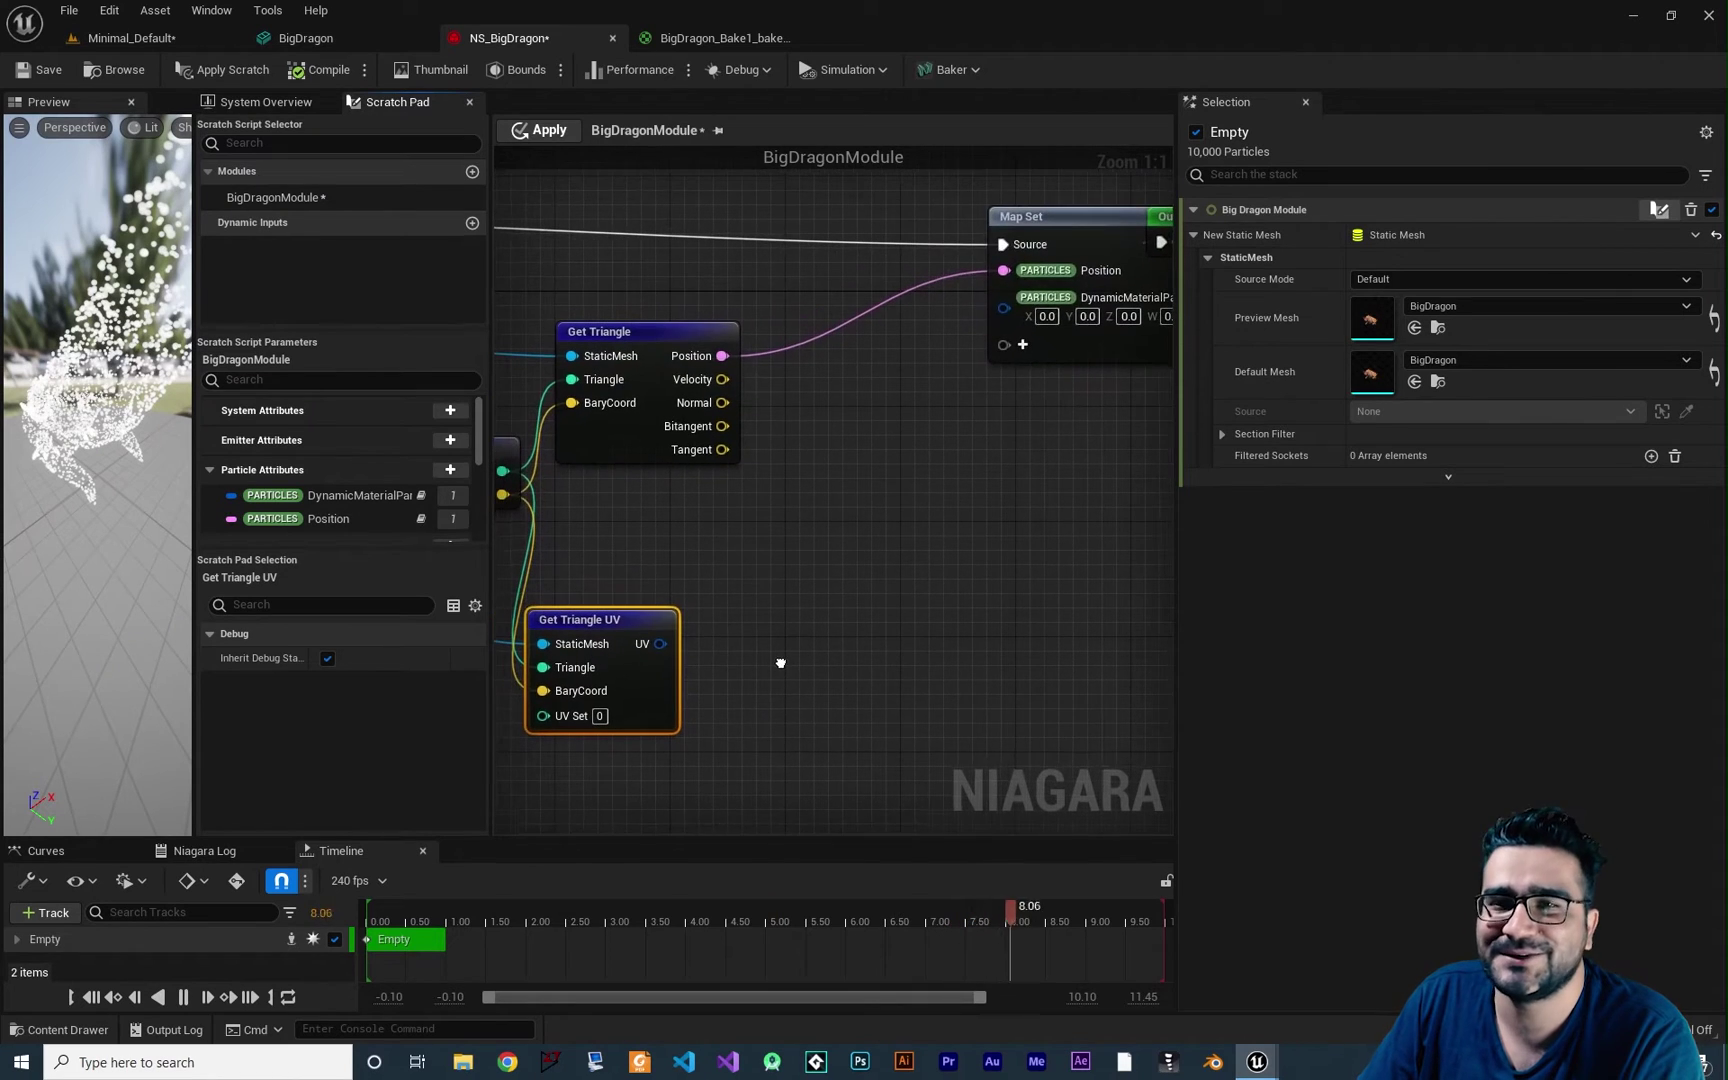
left_click_drag(660, 644, 999, 310)
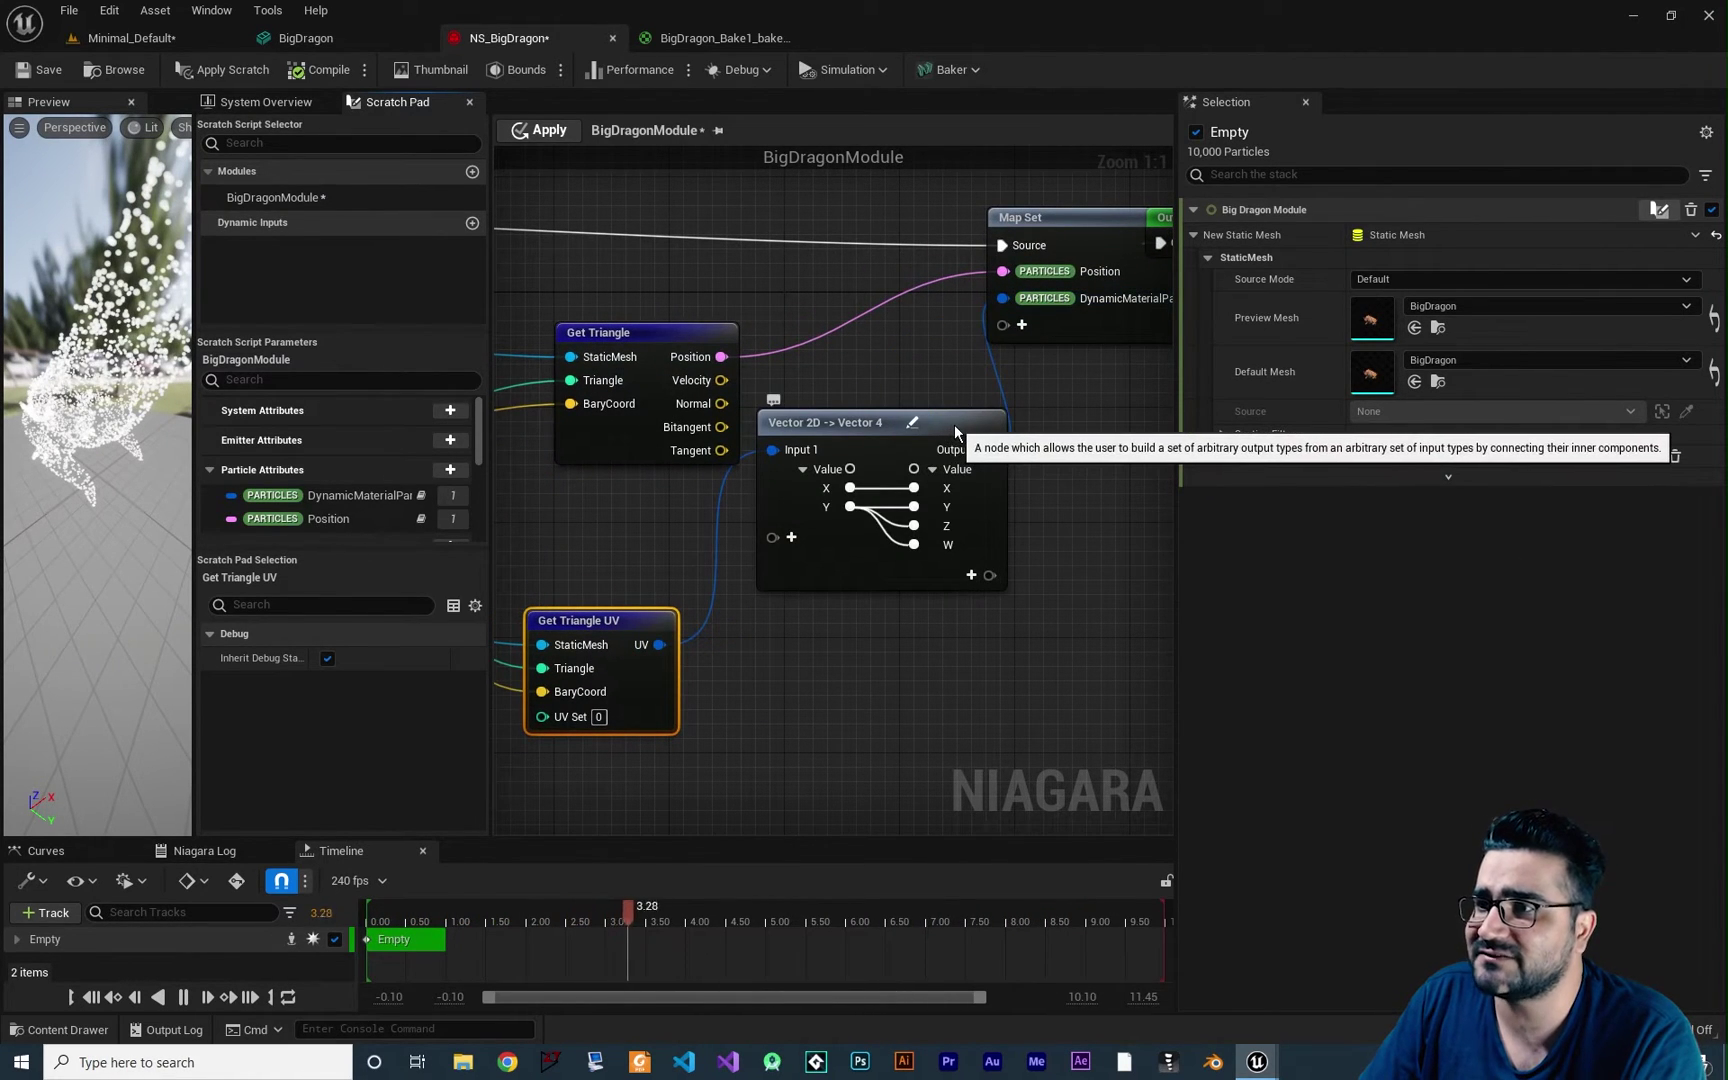
left_click_drag(954, 424, 954, 555)
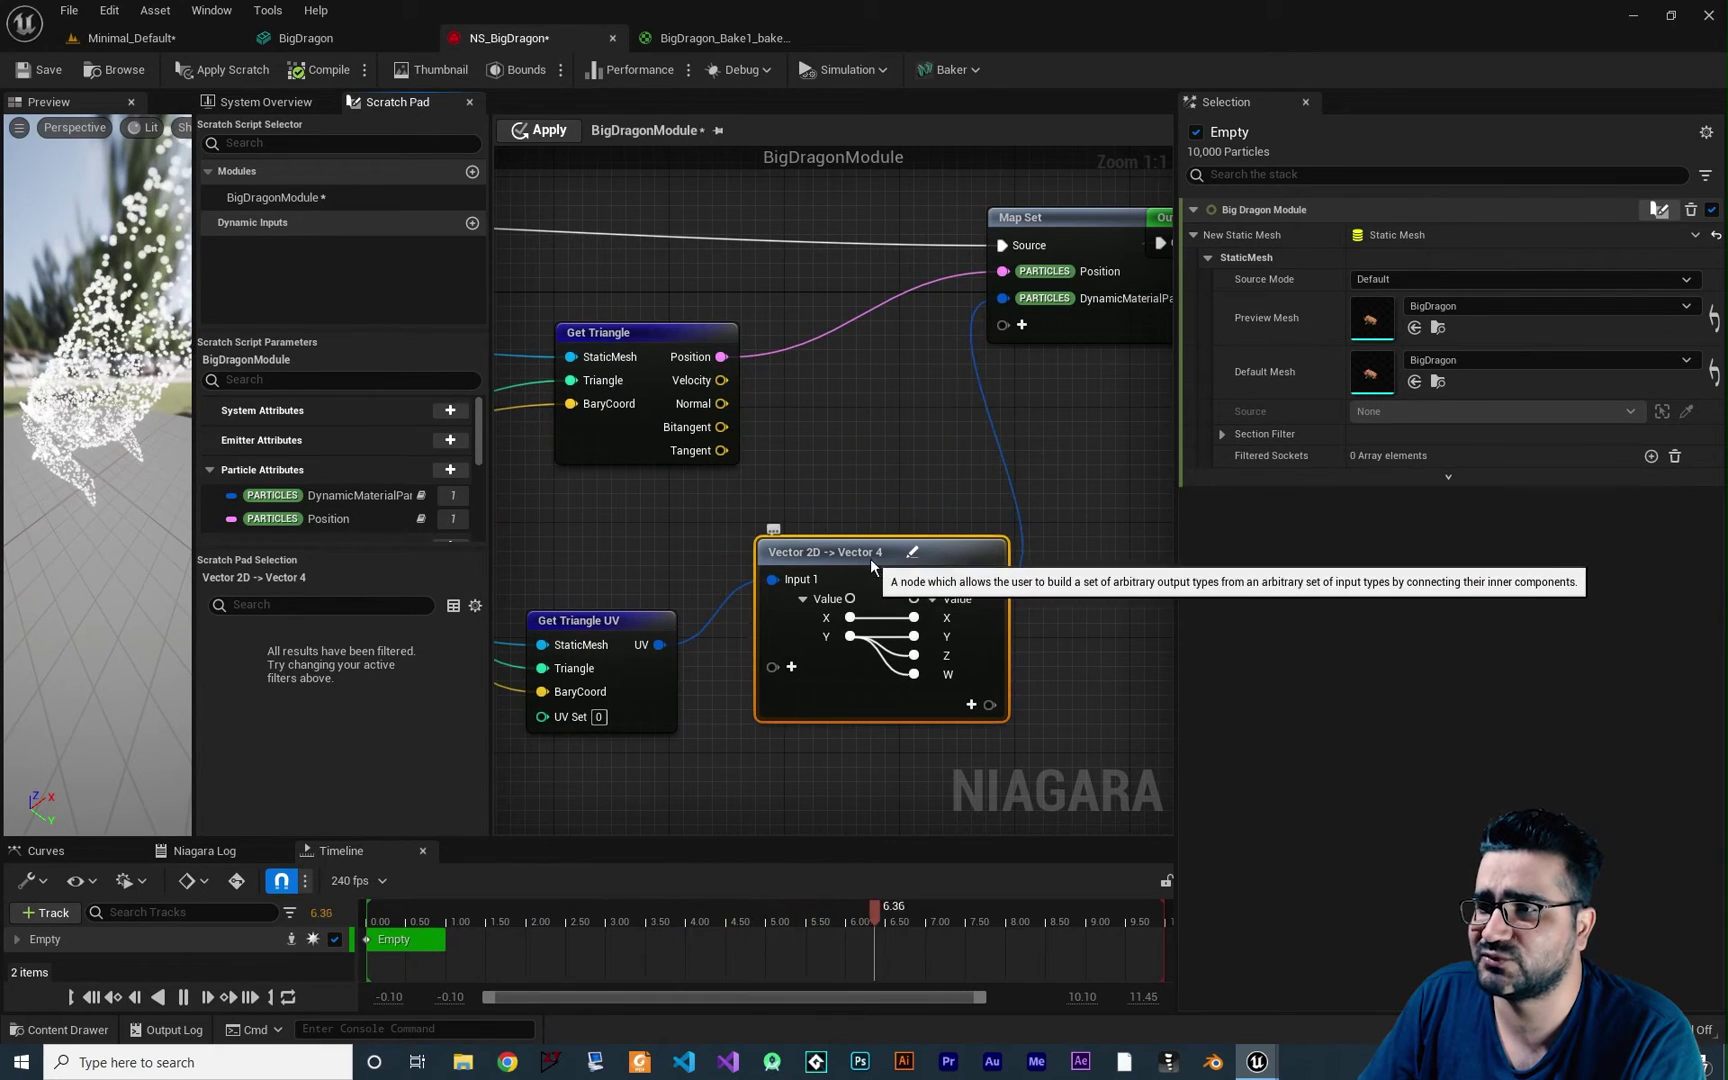
right_click_drag(1164, 359, 1073, 396)
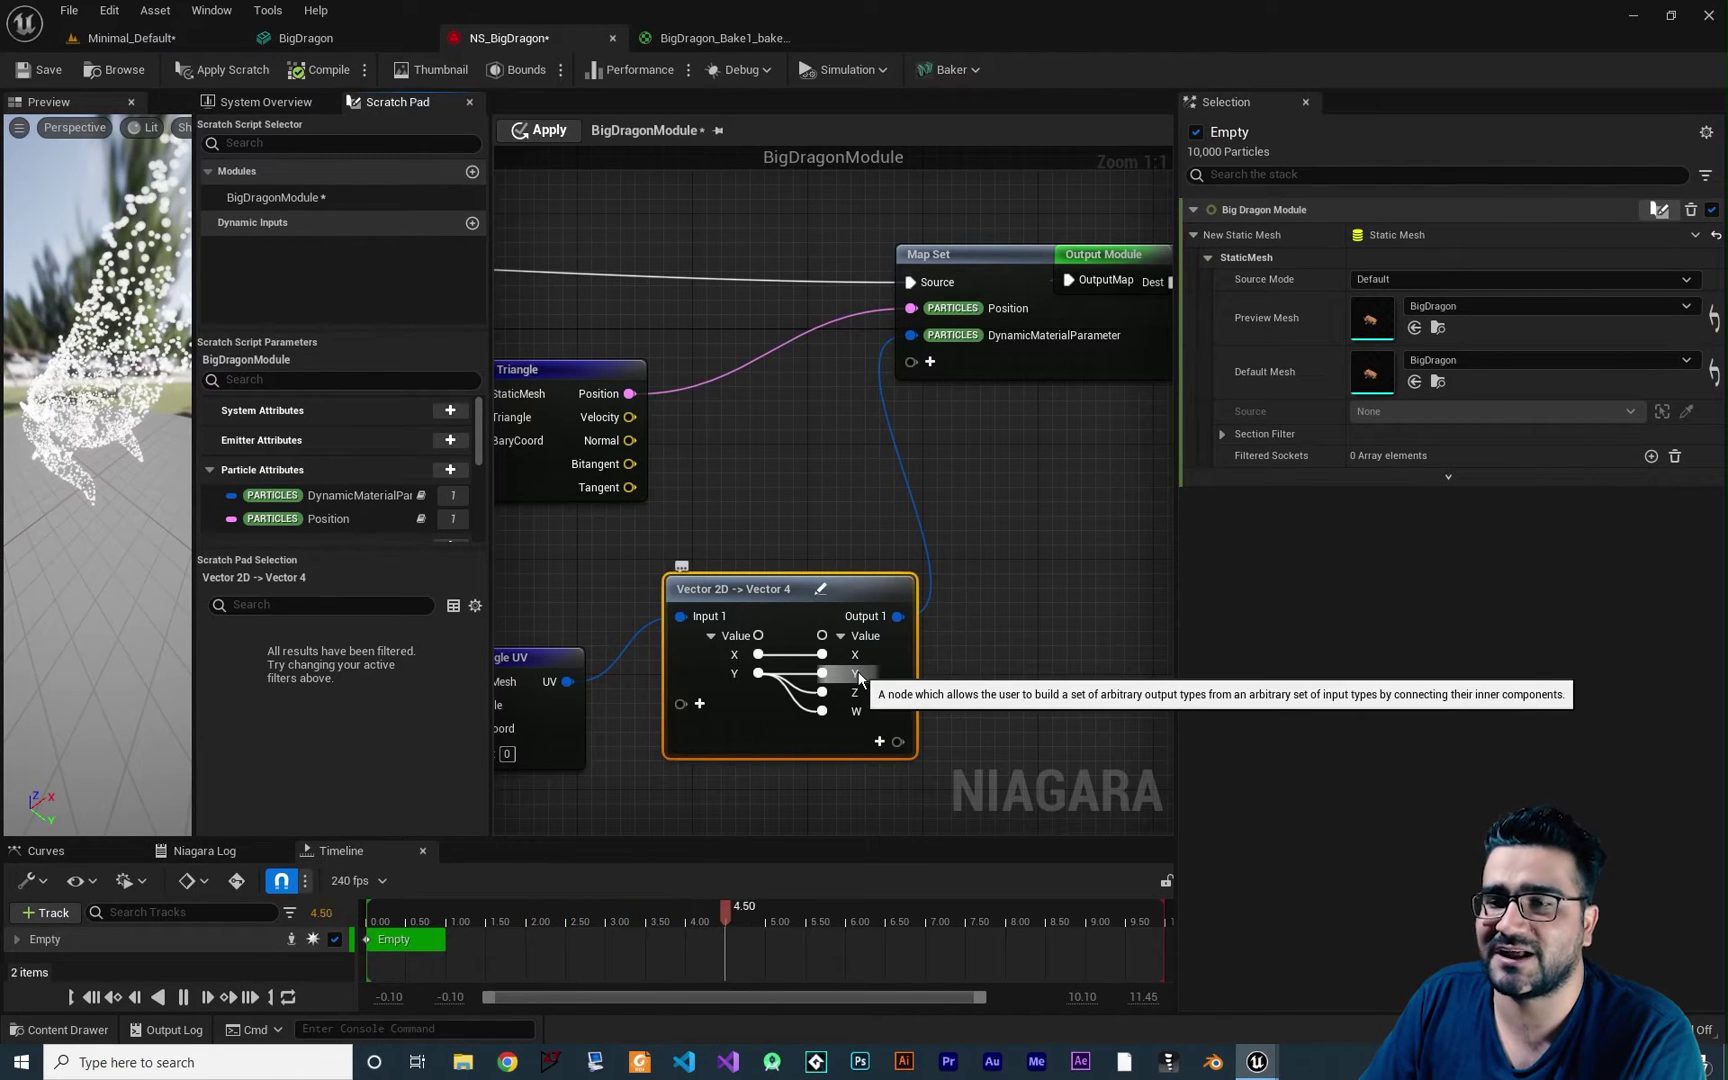
Apply the scratch pad changes made to BigDragonModule
scroll(770, 549, "down", 7)
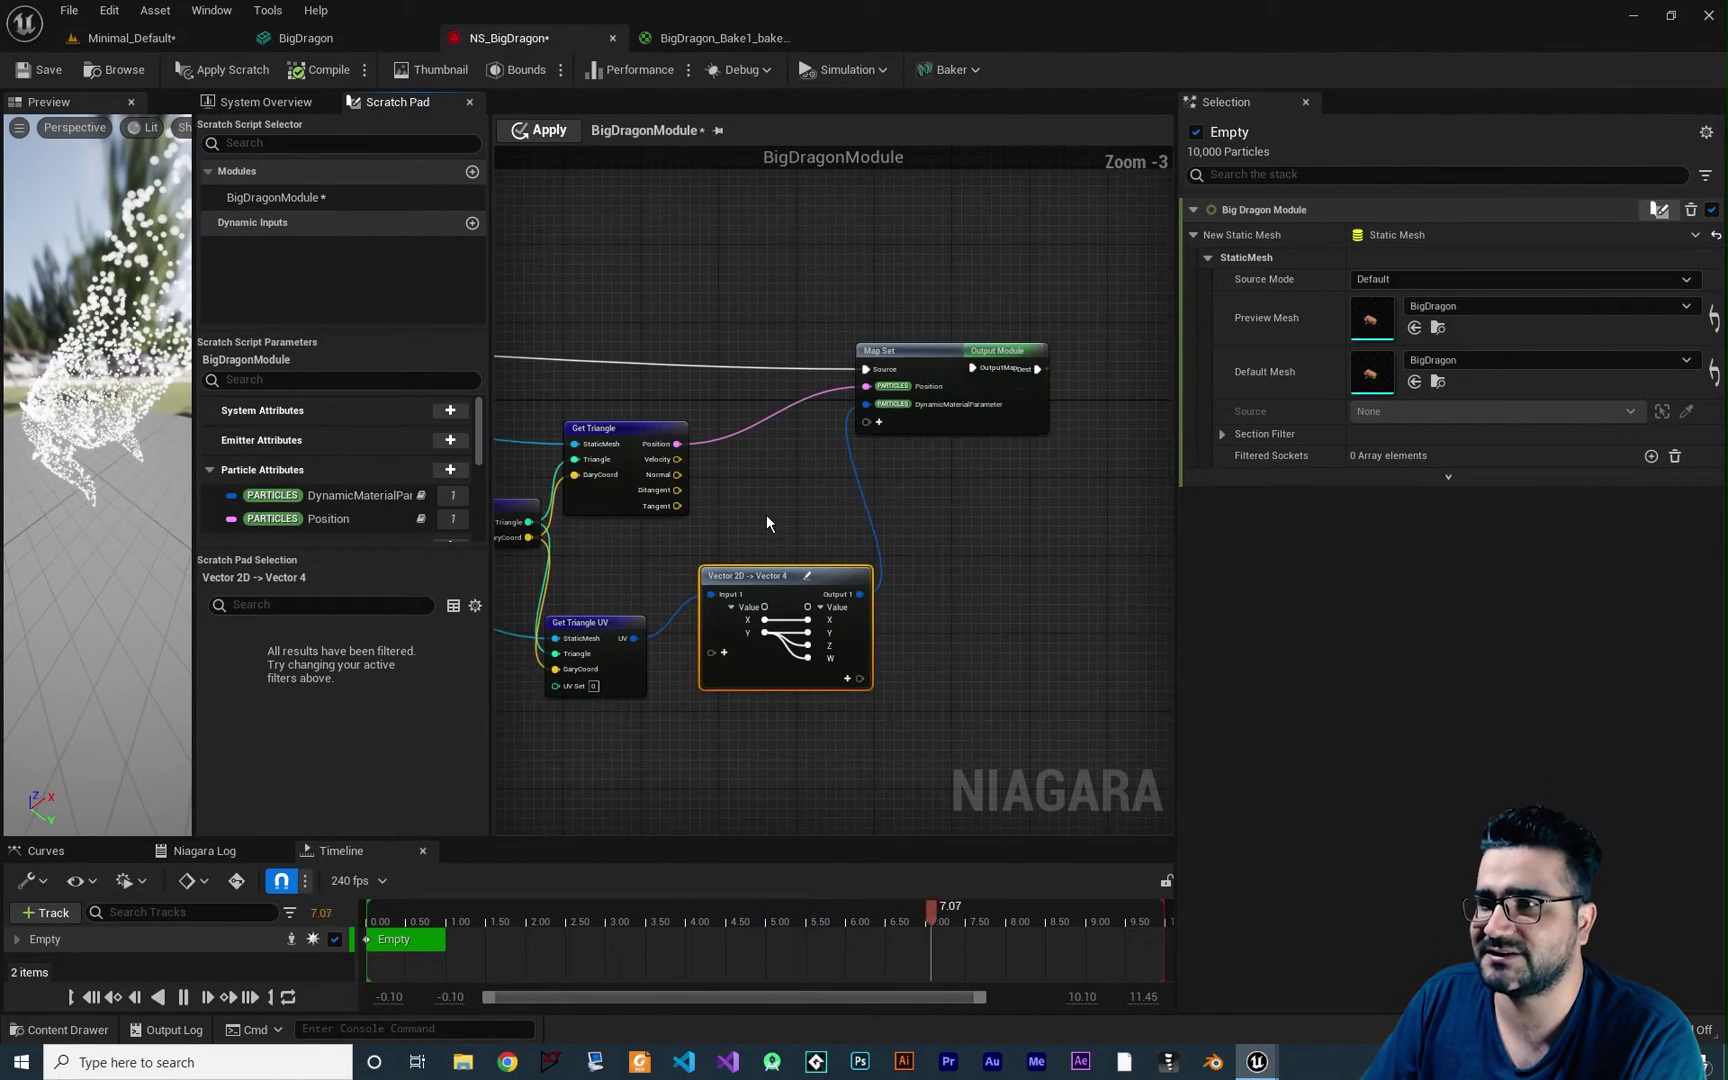
scroll(931, 500, "up", 2)
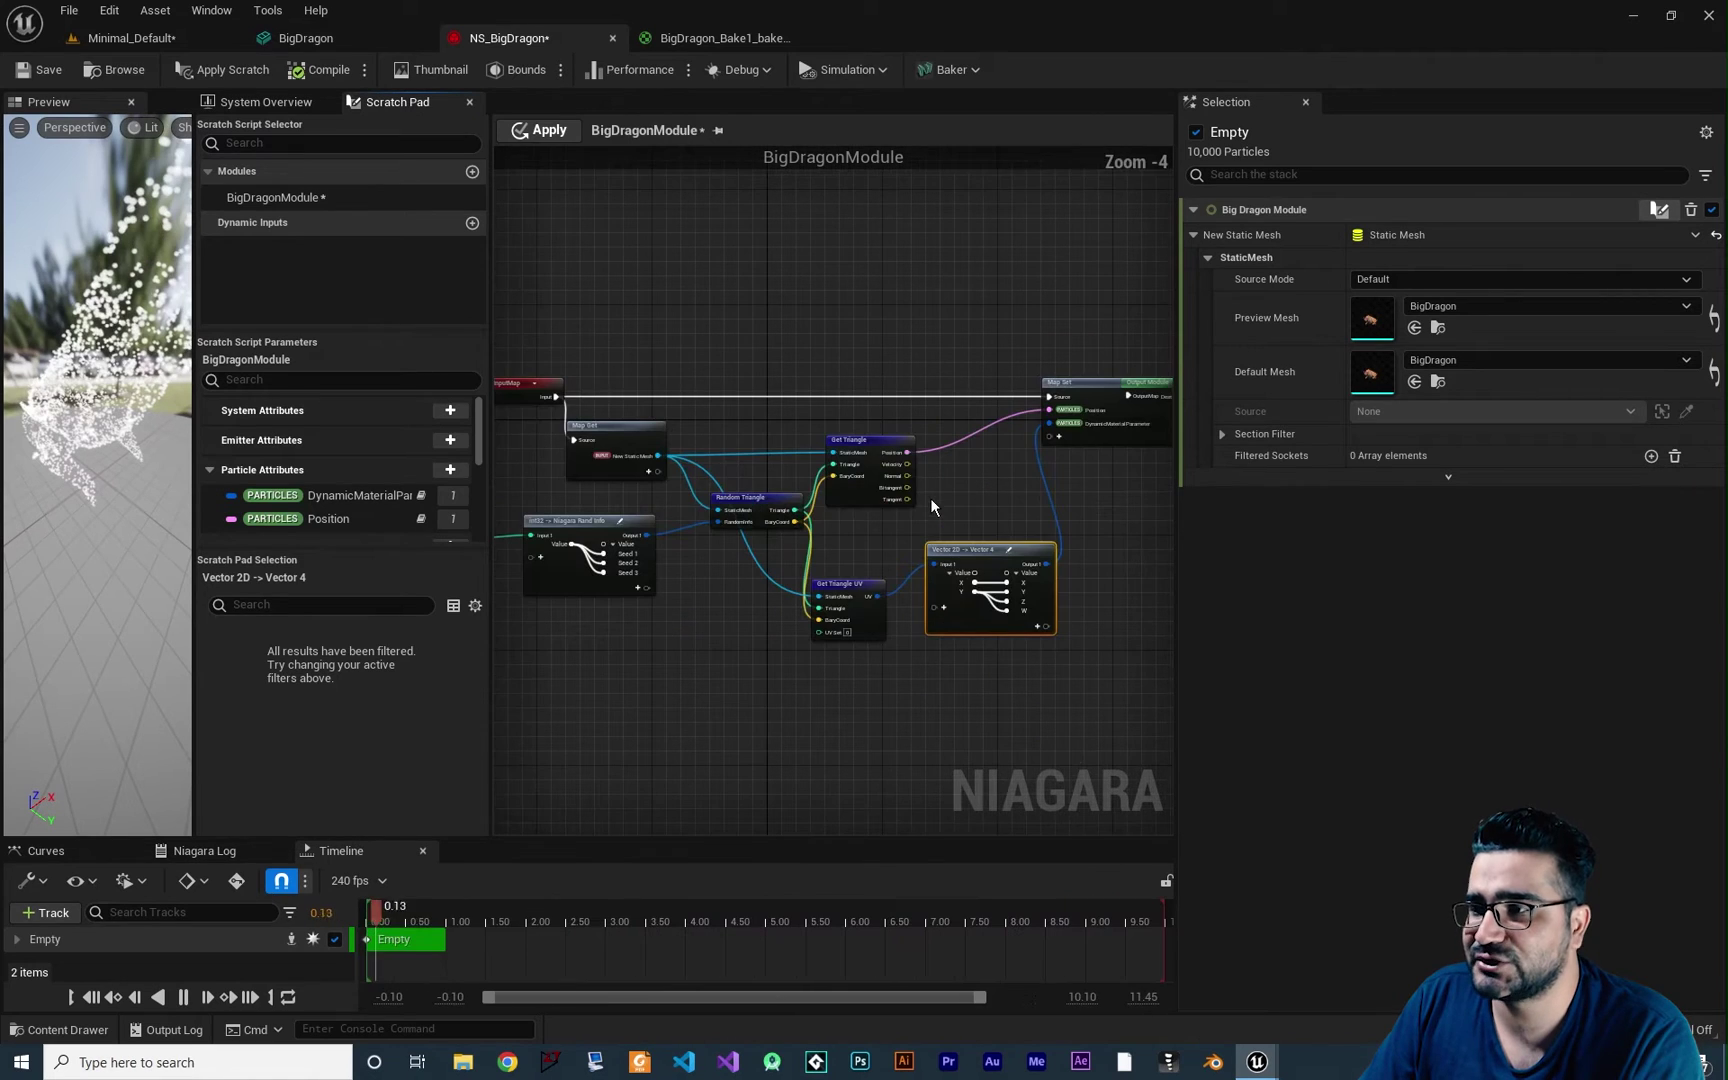
left_click(45, 70)
left_click(226, 72)
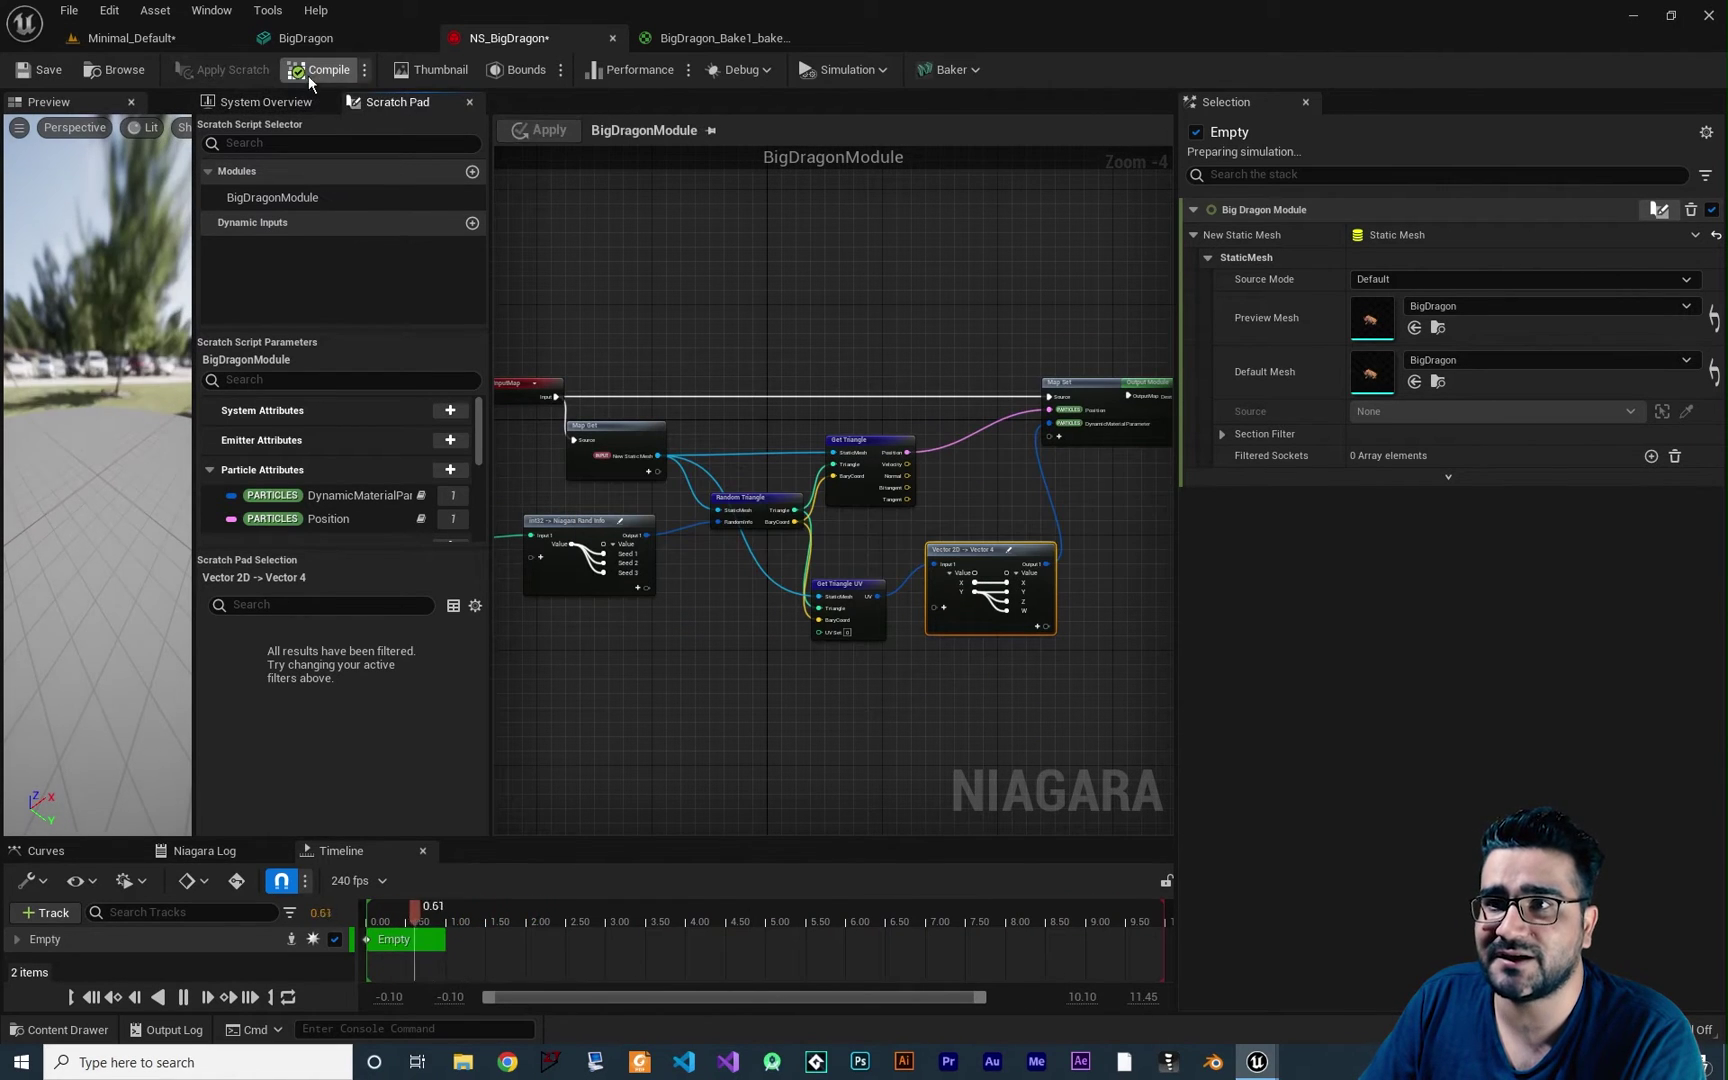
Assign the BigDragon_Bake1_baked_2_D material to the Empty emitter's Sprite Renderer
left_click(258, 104)
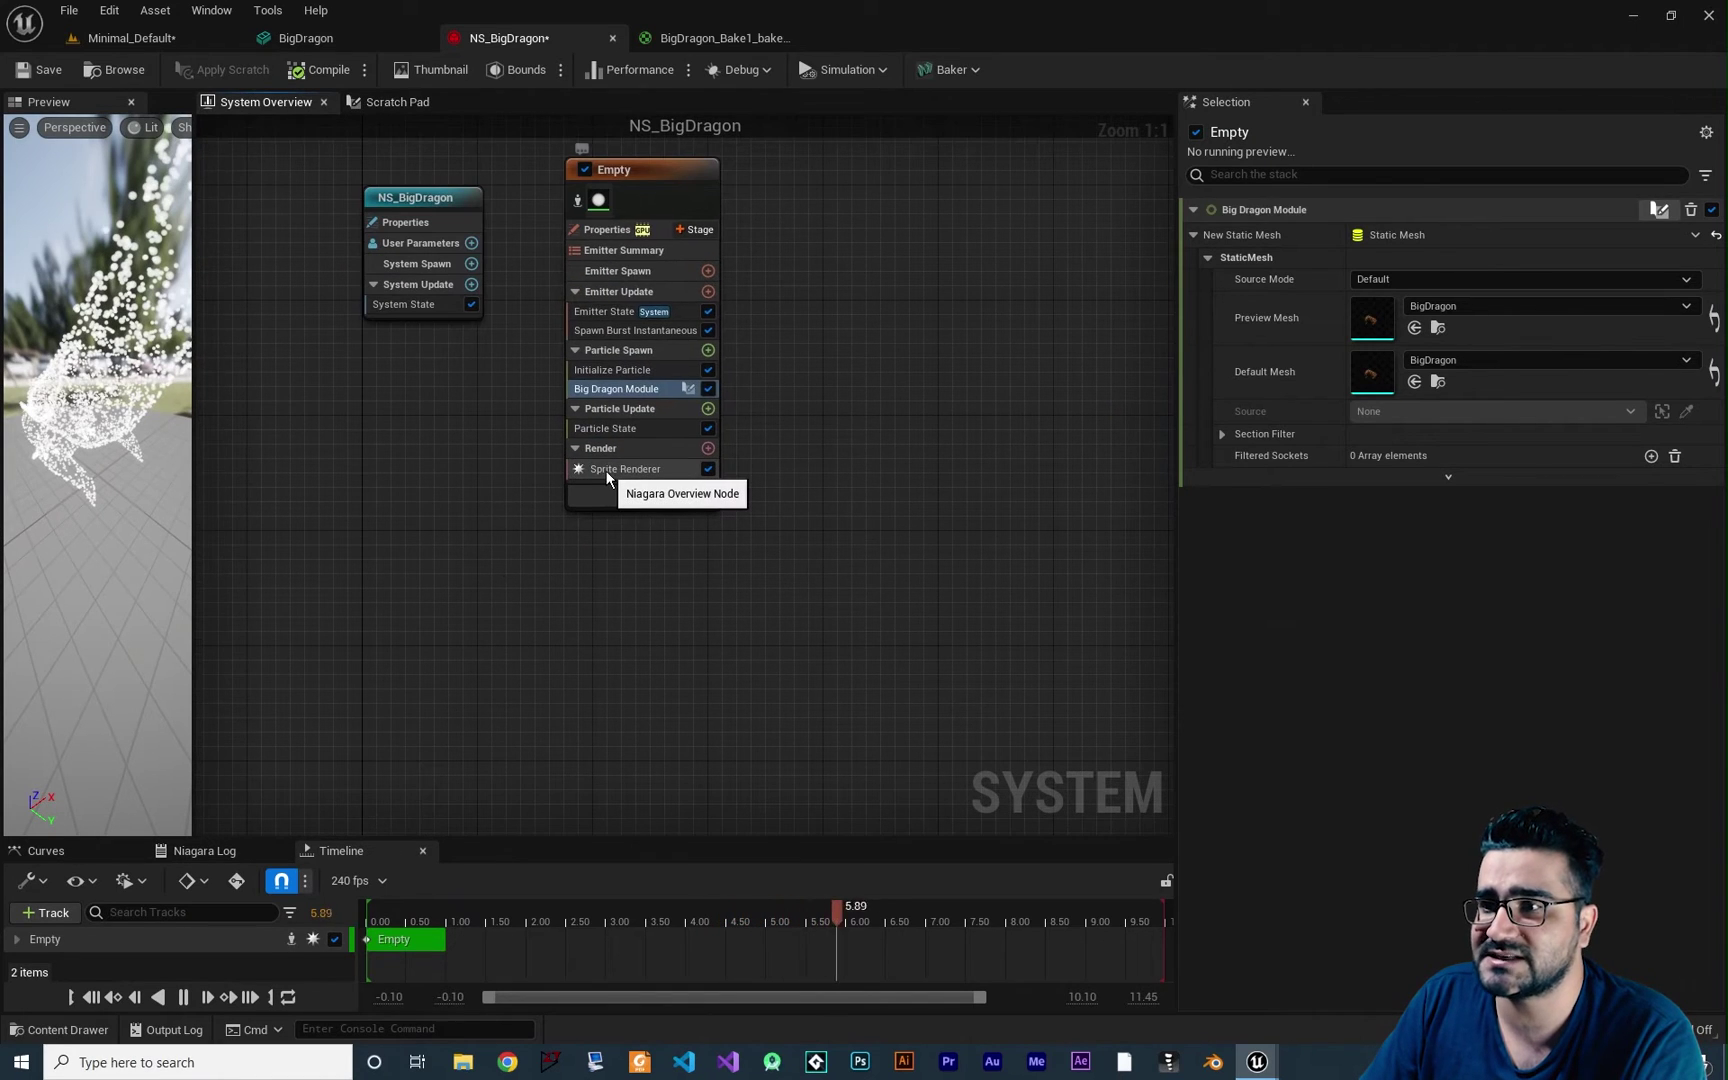
left_click(607, 472)
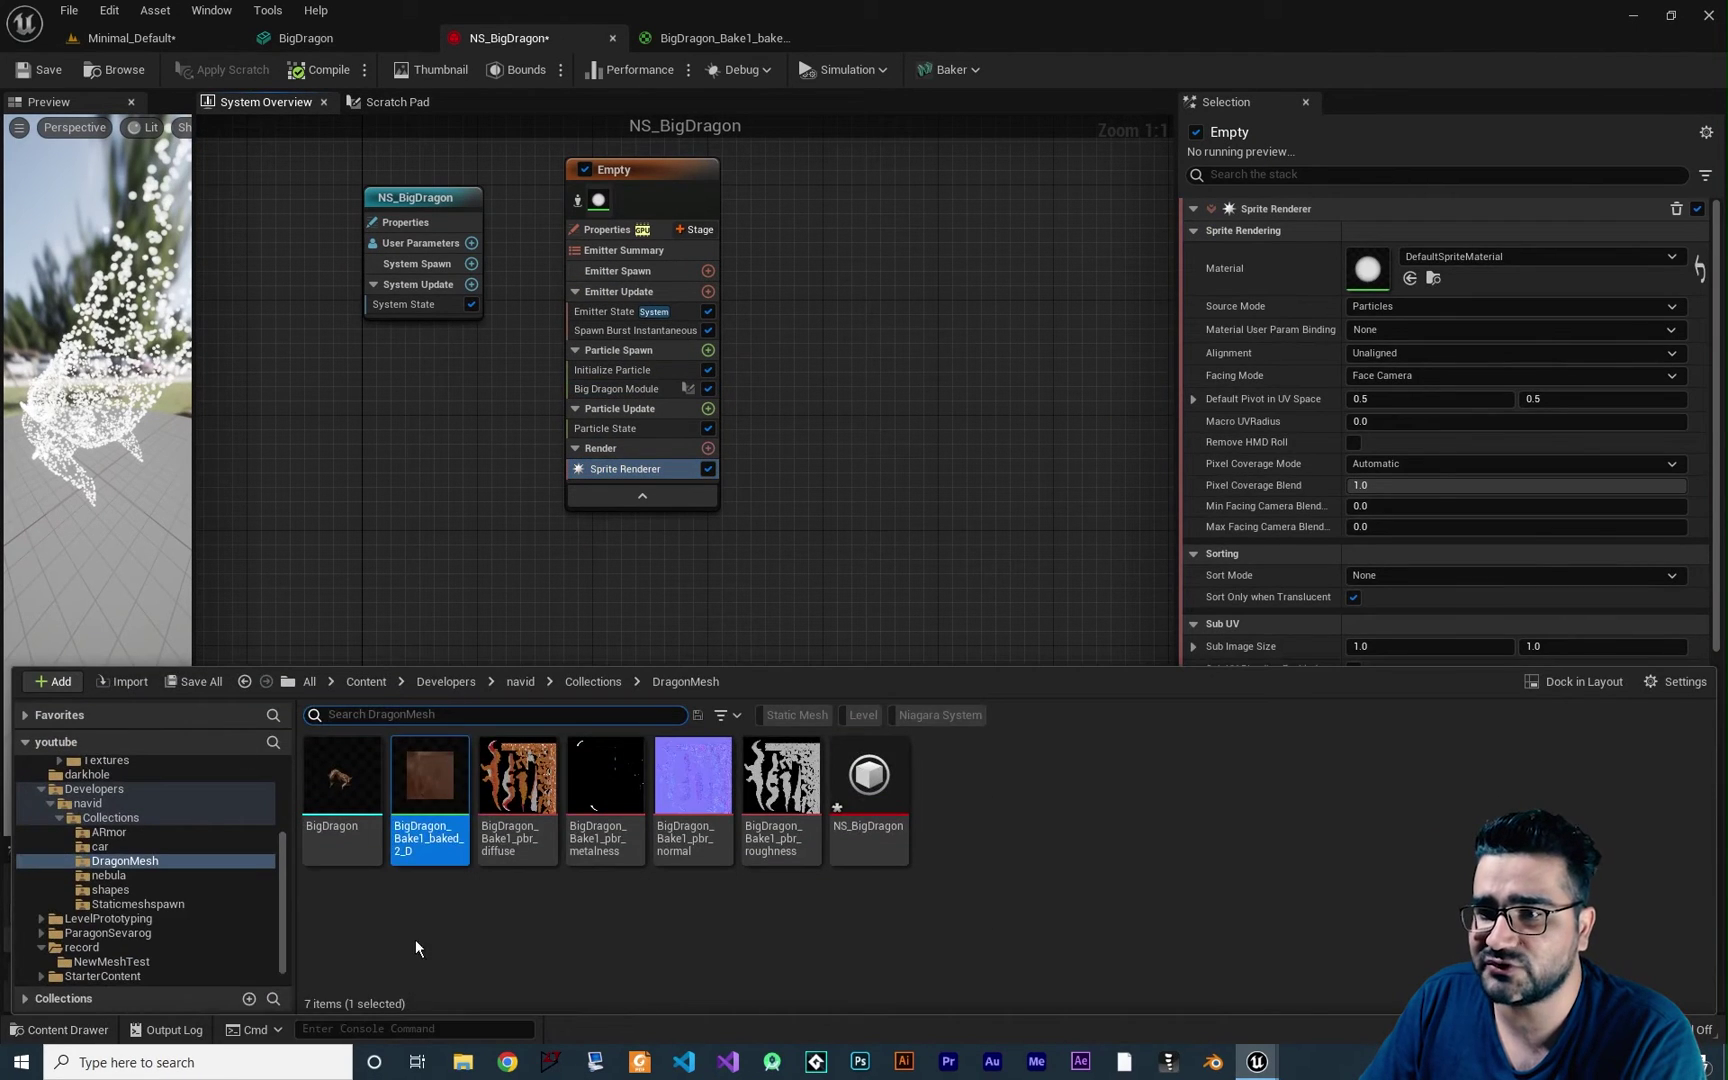
left_click_drag(430, 785, 1386, 271)
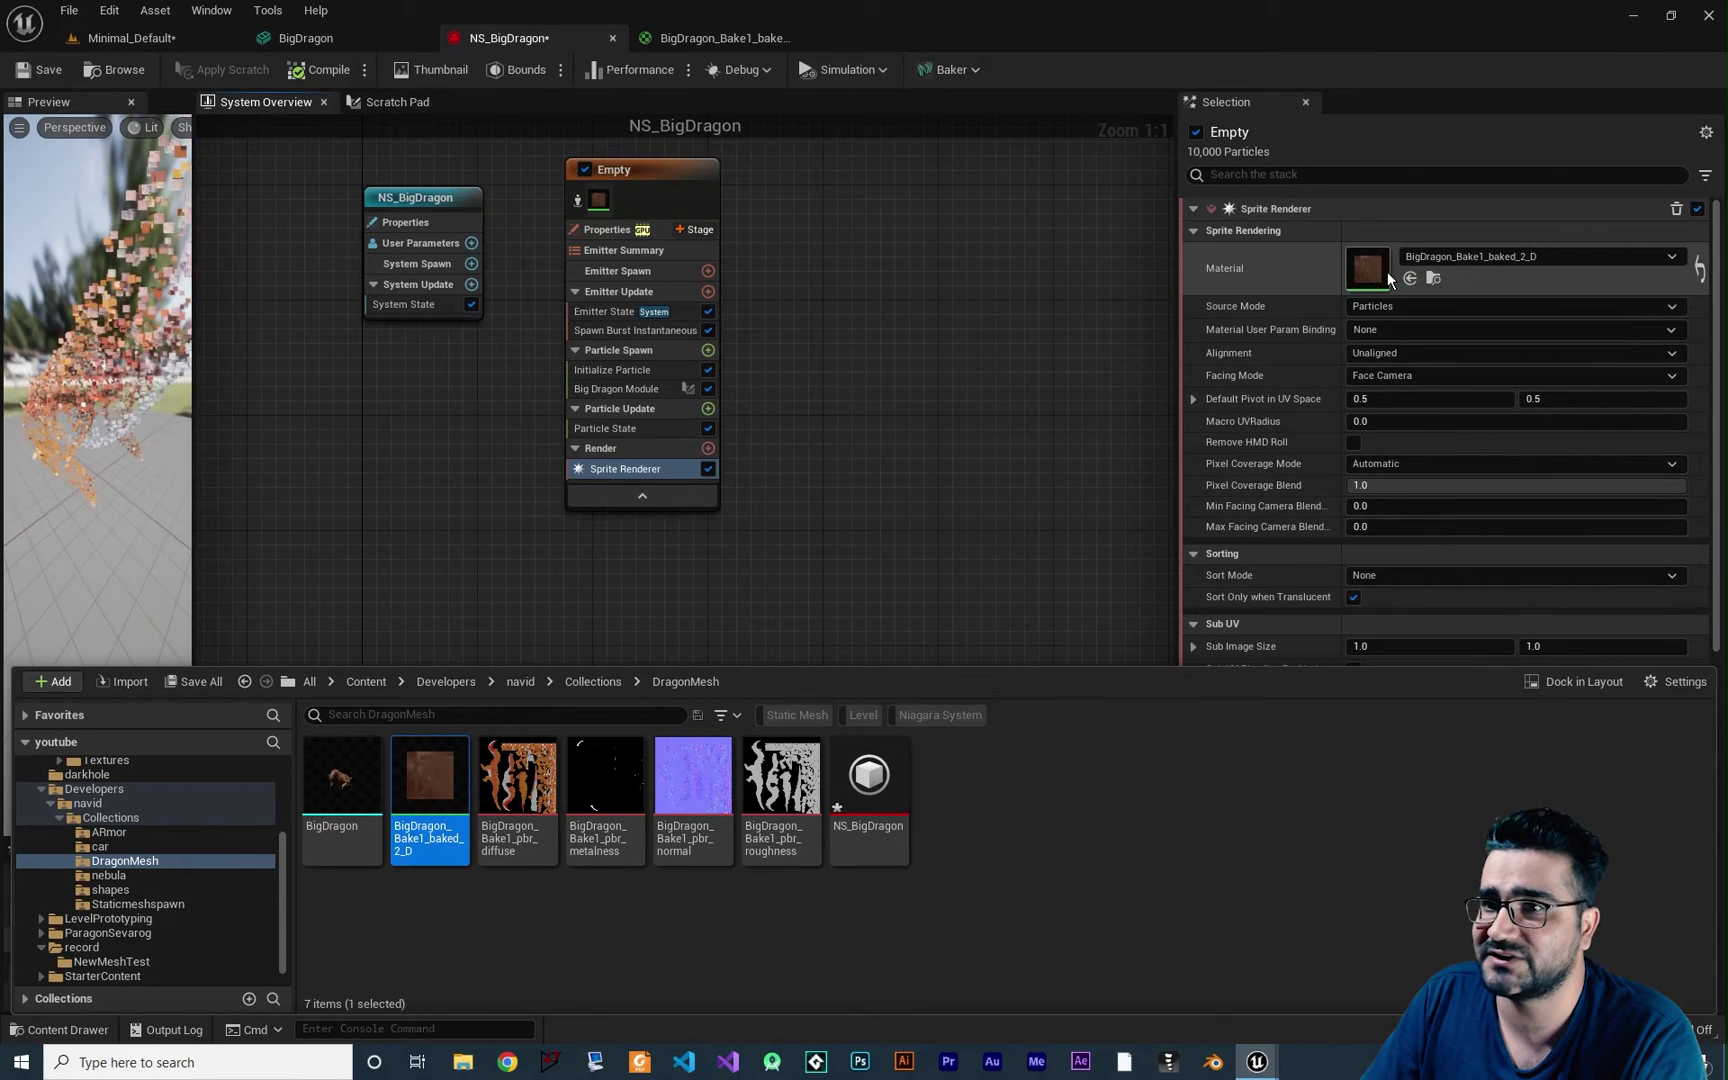
Widen the preview and examine the textured dragon particles from several angles and distances
left_click_drag(194, 404, 422, 404)
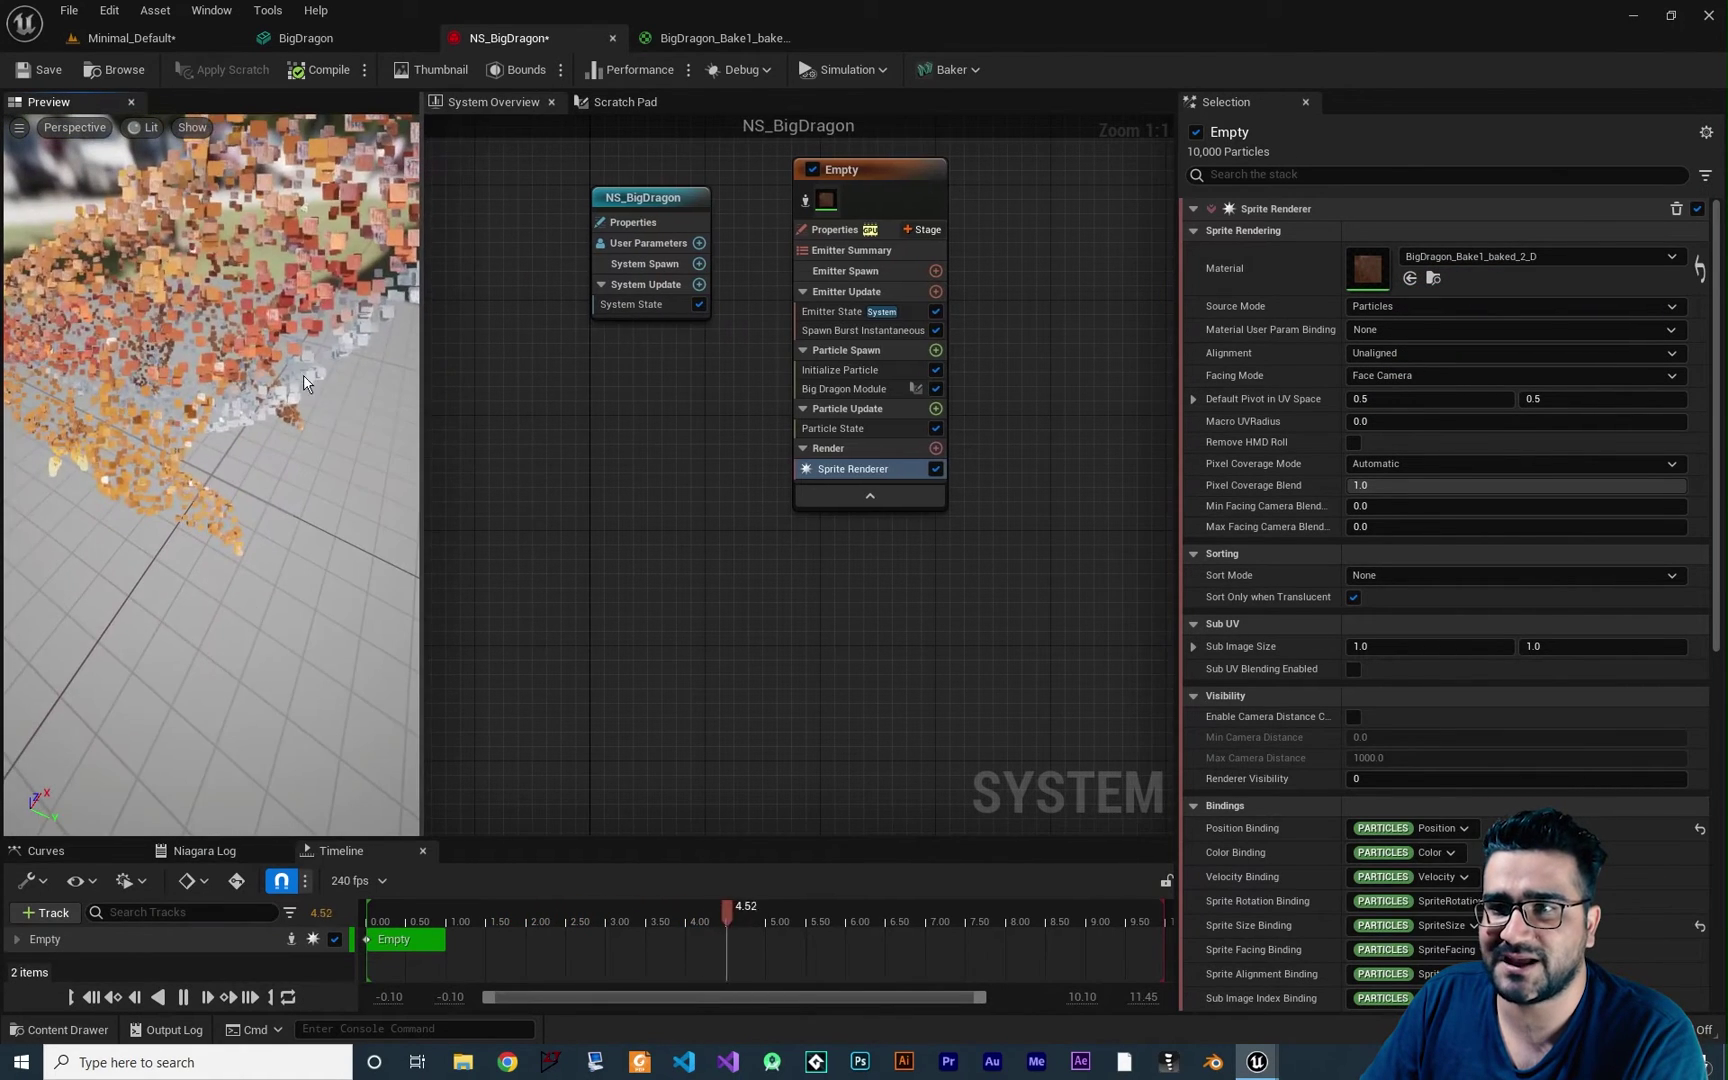
key("f")
scroll(289, 396, "up", 5)
left_click_drag(289, 400, 205, 470)
scroll(313, 450, "up", 5)
scroll(324, 377, "down", 5)
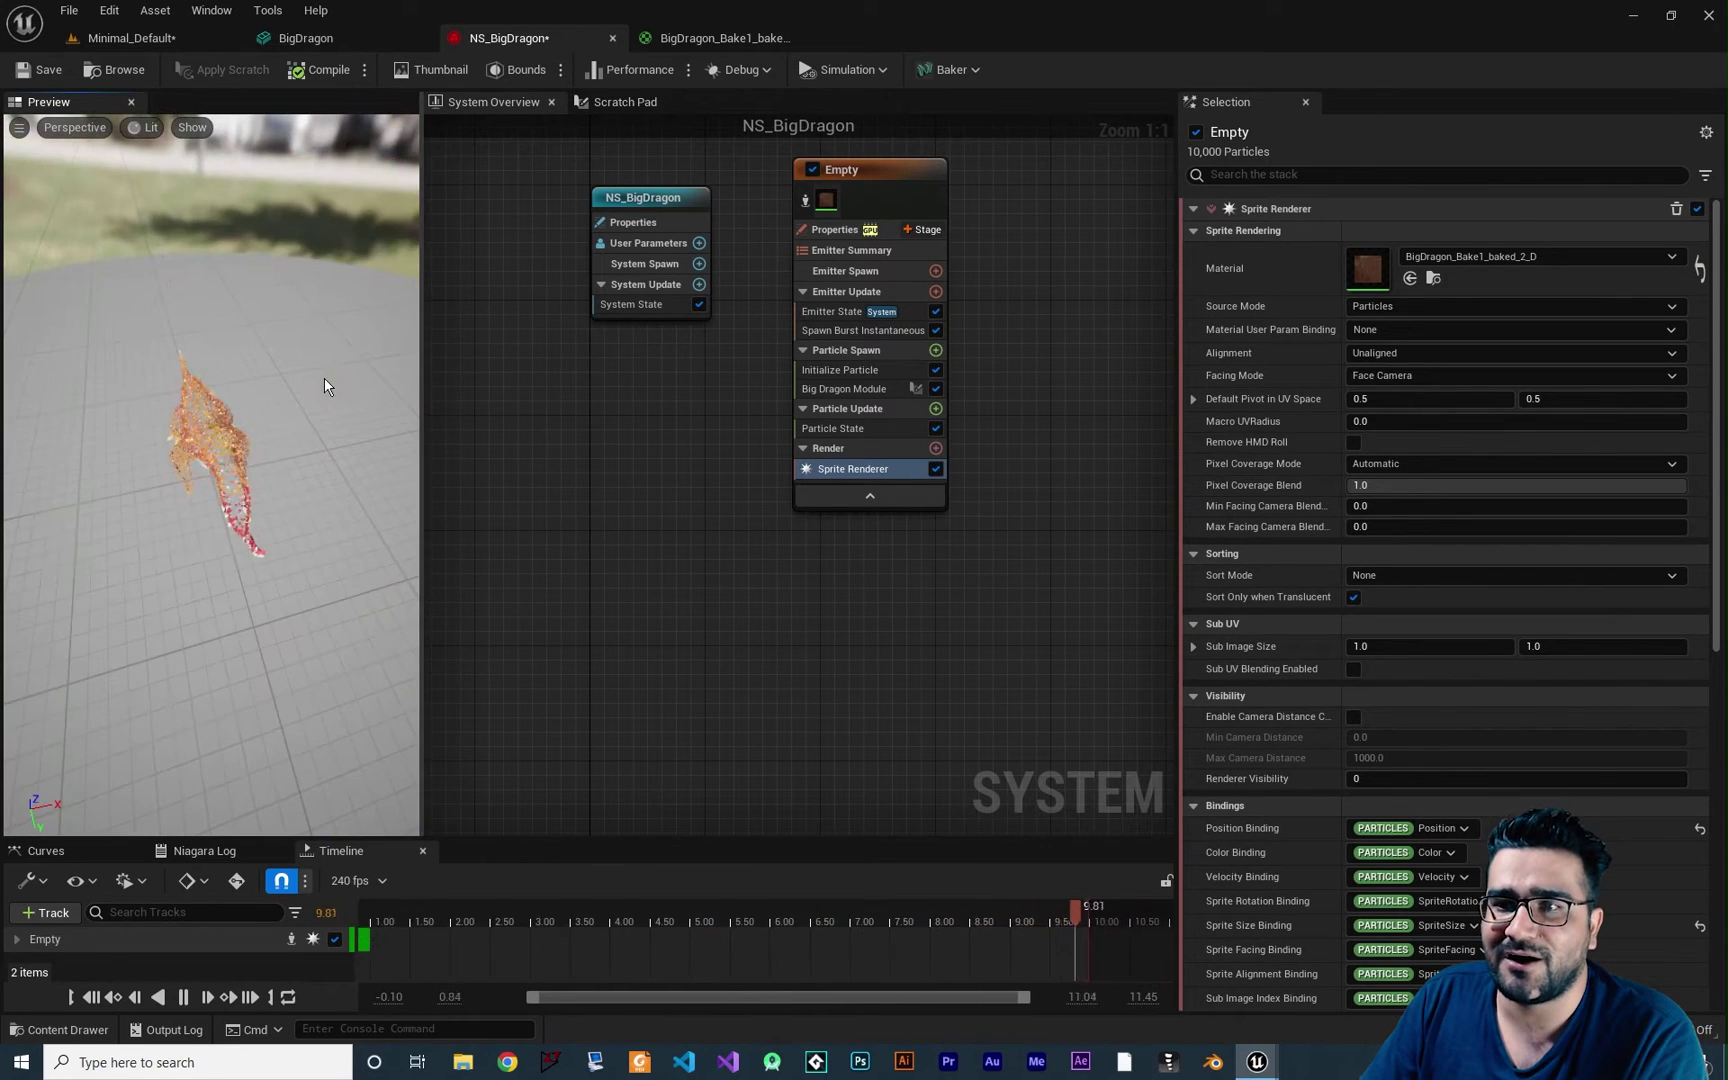
scroll(225, 400, "up", 5)
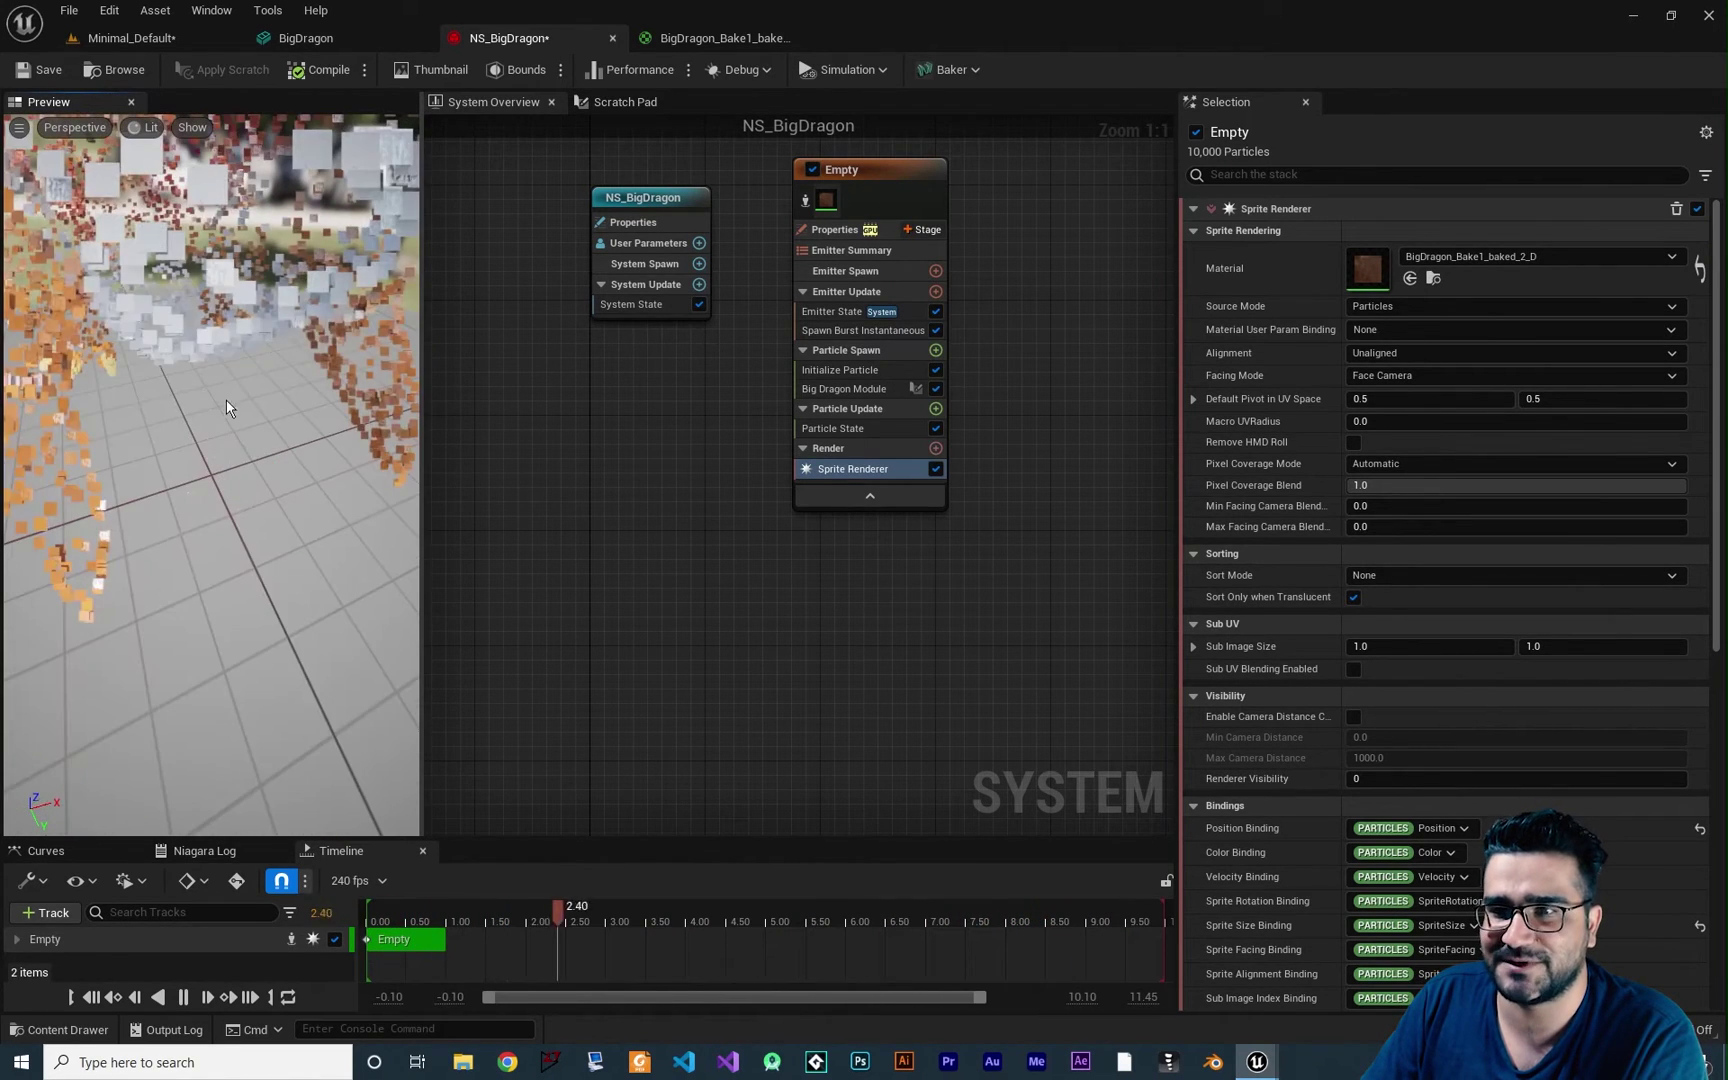
scroll(252, 549, "down", 5)
left_click_drag(252, 549, 284, 477)
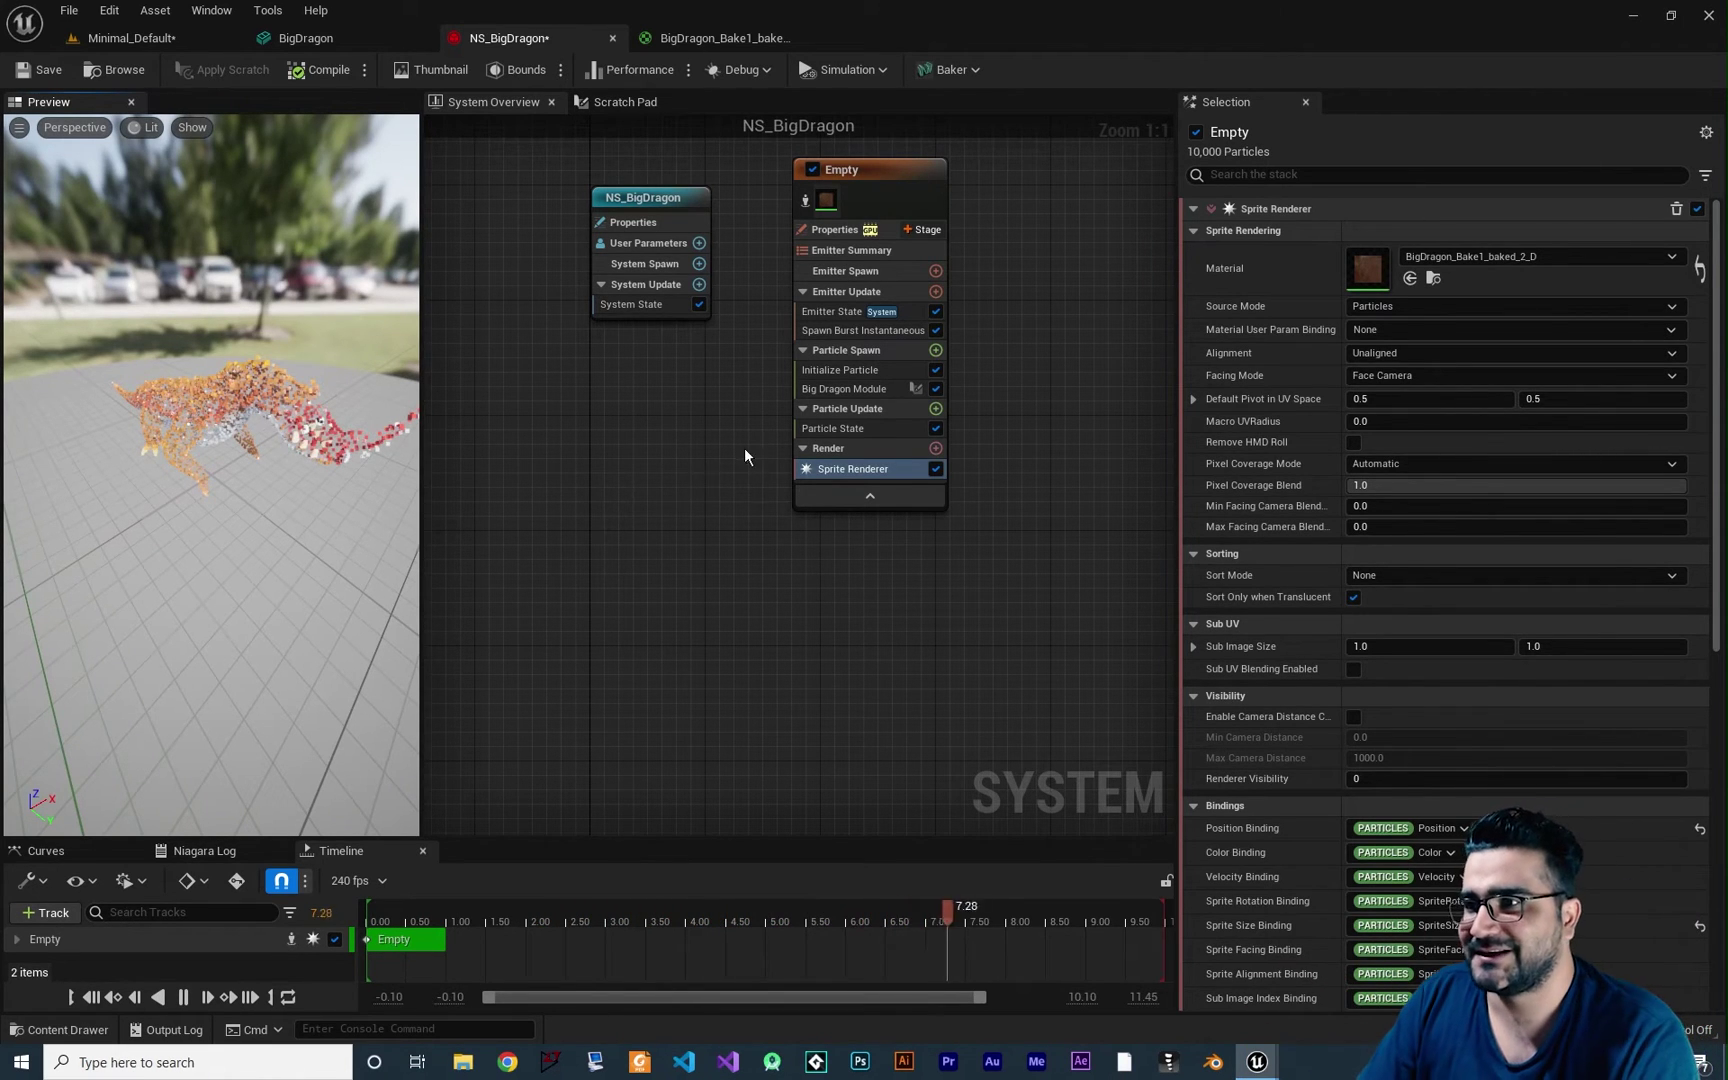
Replace the emitter's Spawn Burst Instantaneous module with a Spawn Rate module set to 100000
right_click_drag(744, 447, 677, 526)
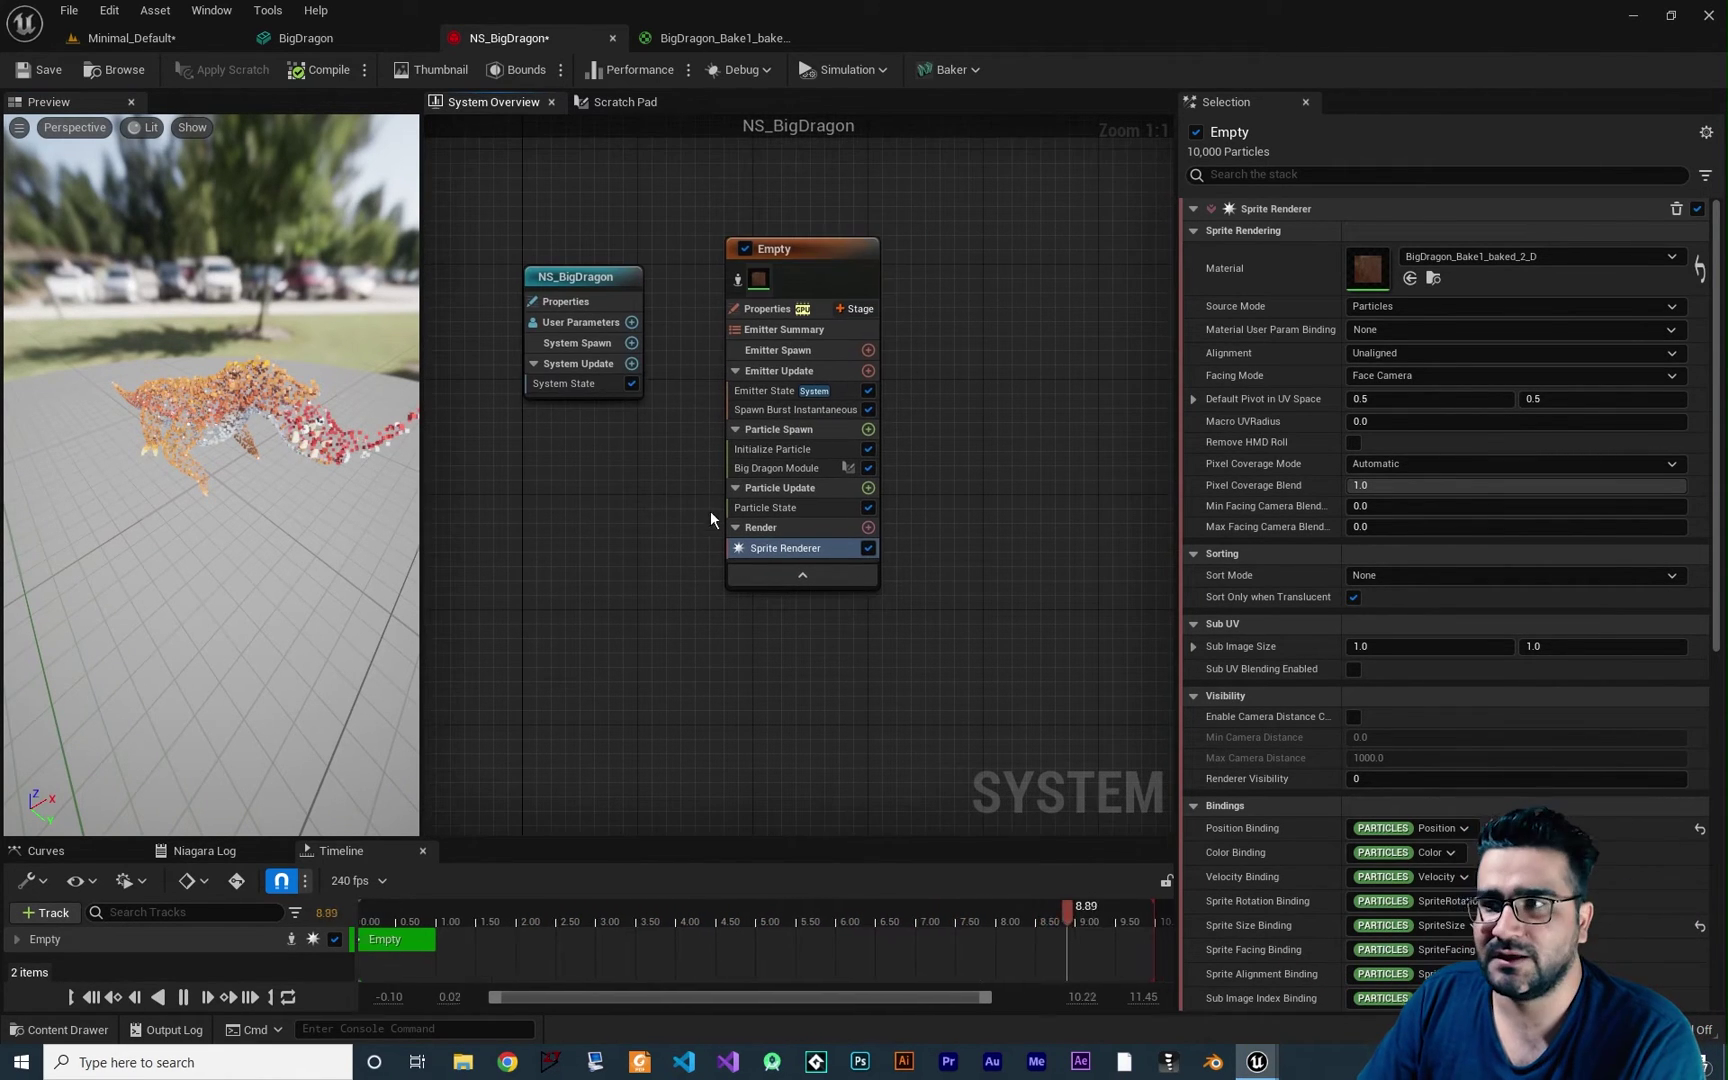
left_click(757, 412)
key("Delete")
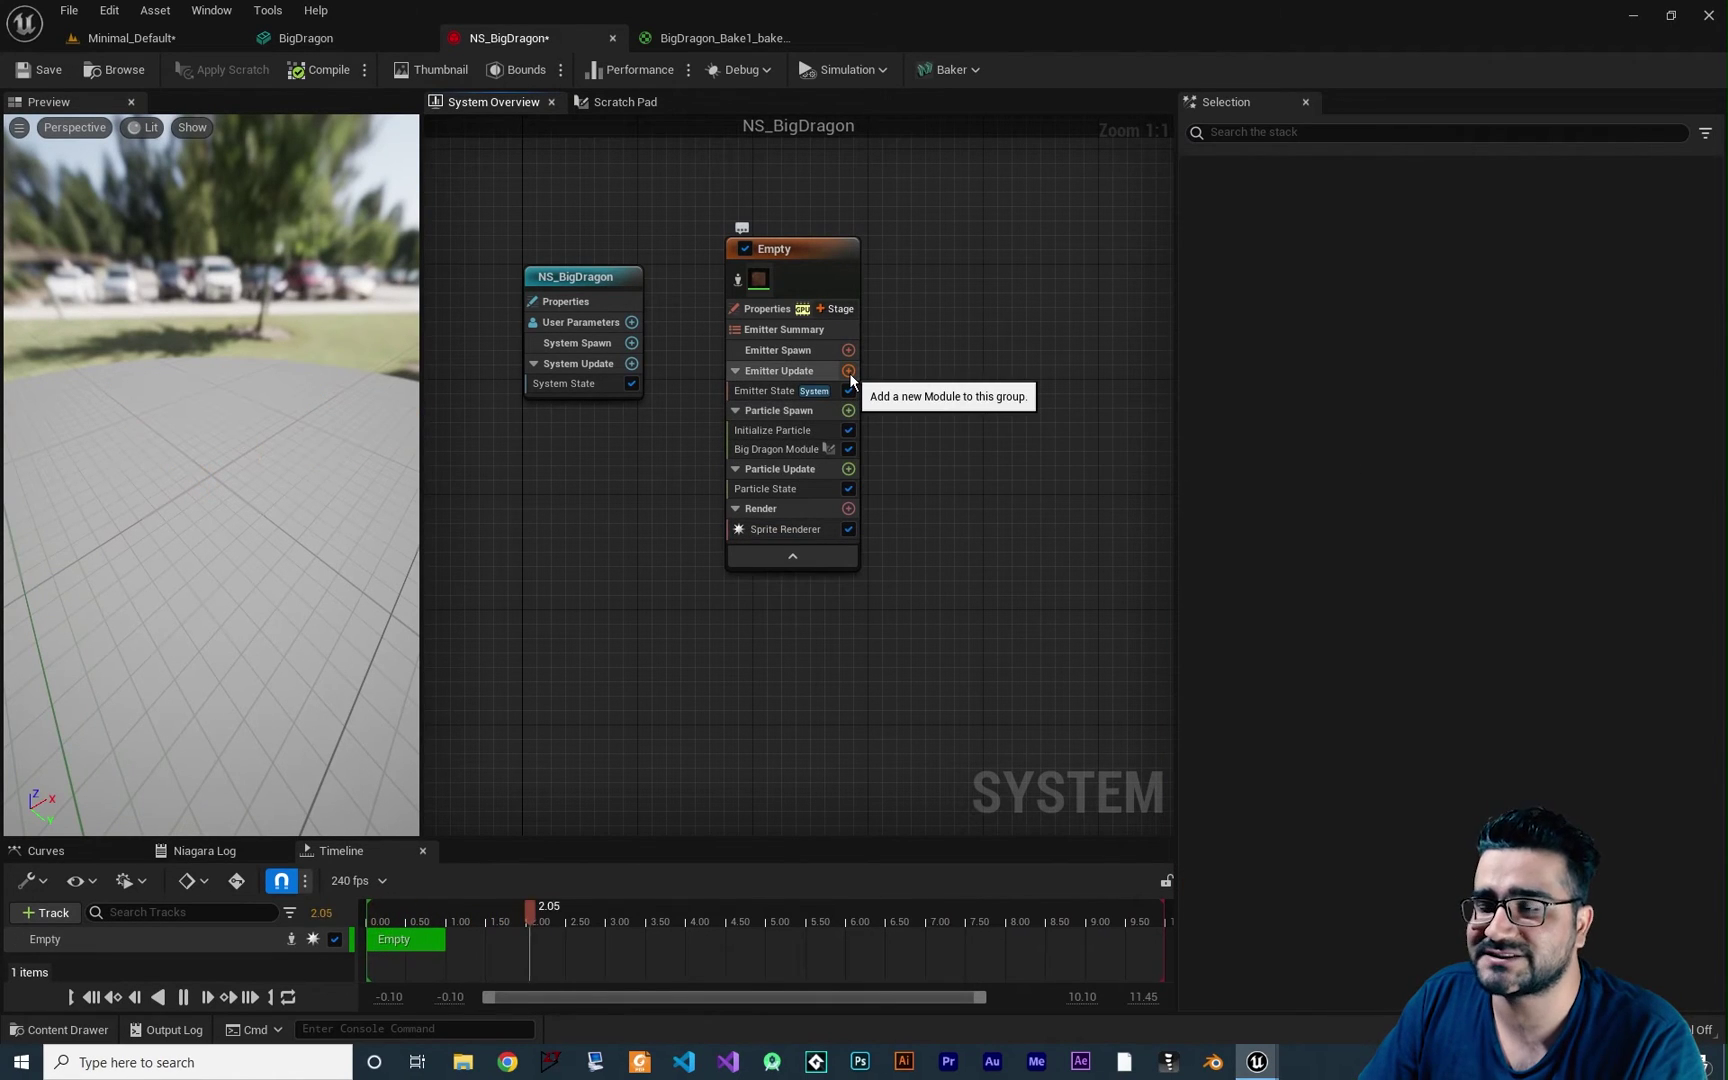
left_click(848, 372)
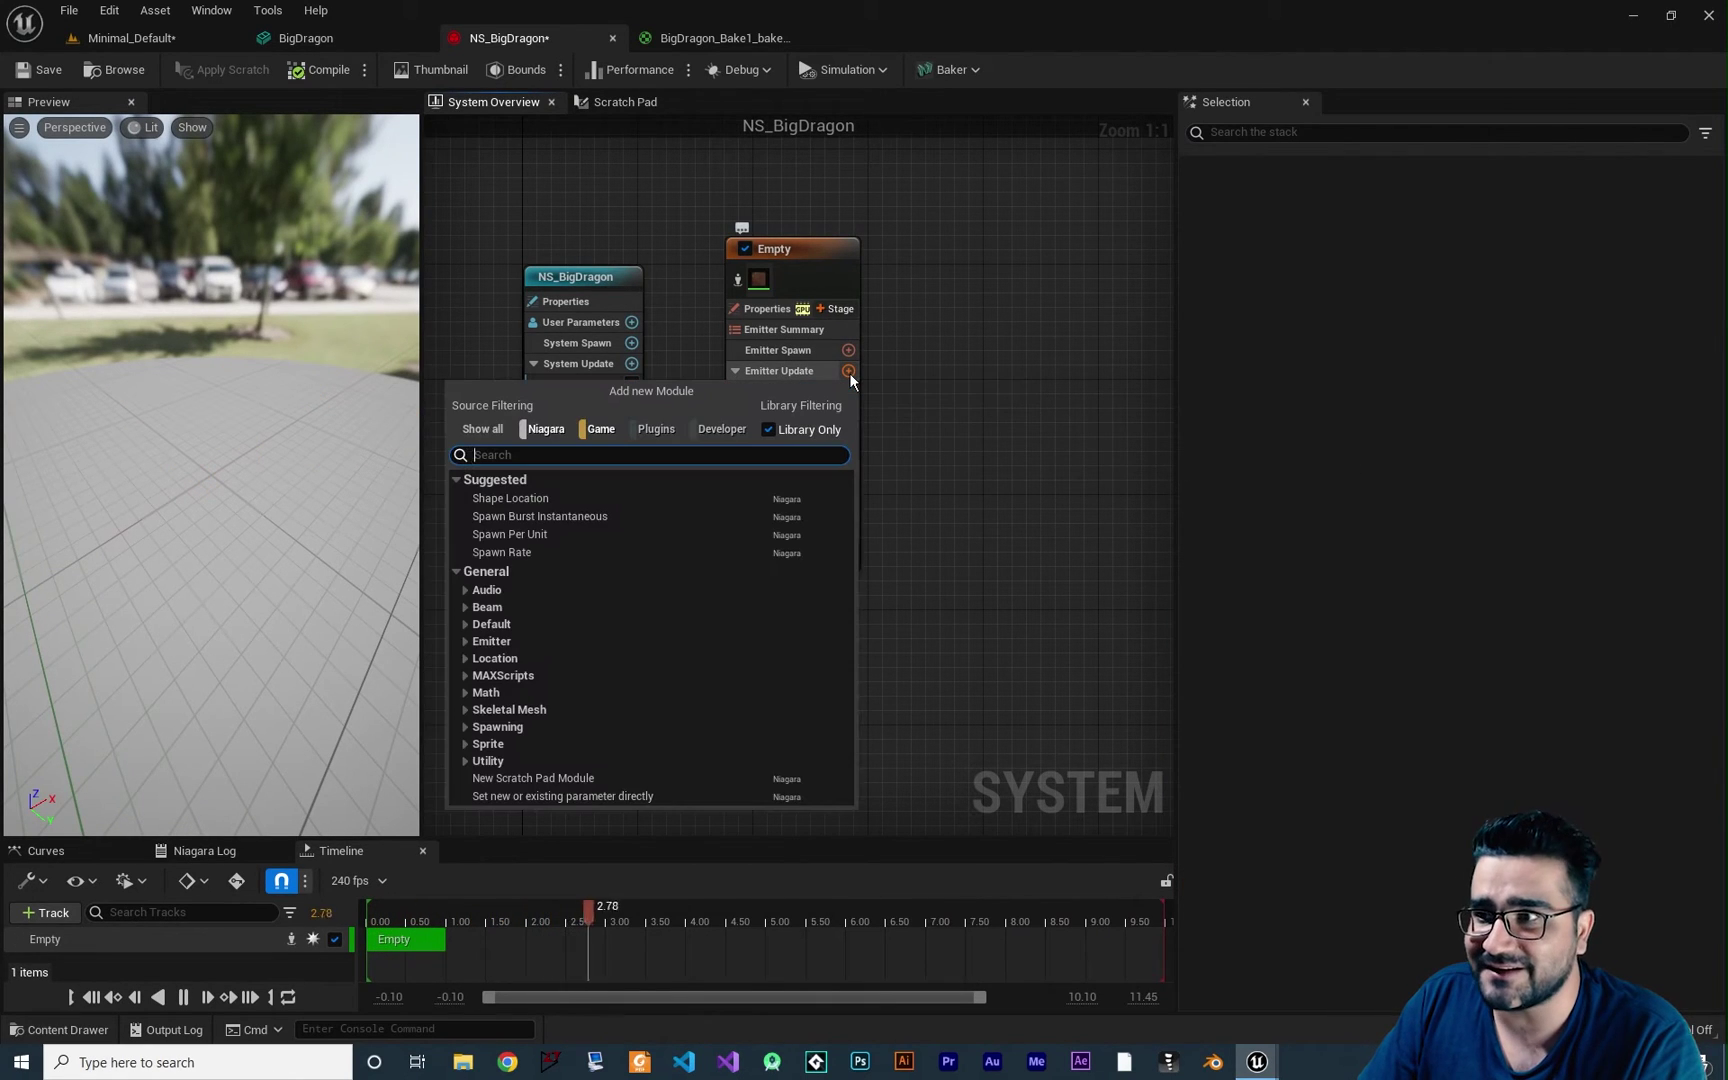
left_click(555, 553)
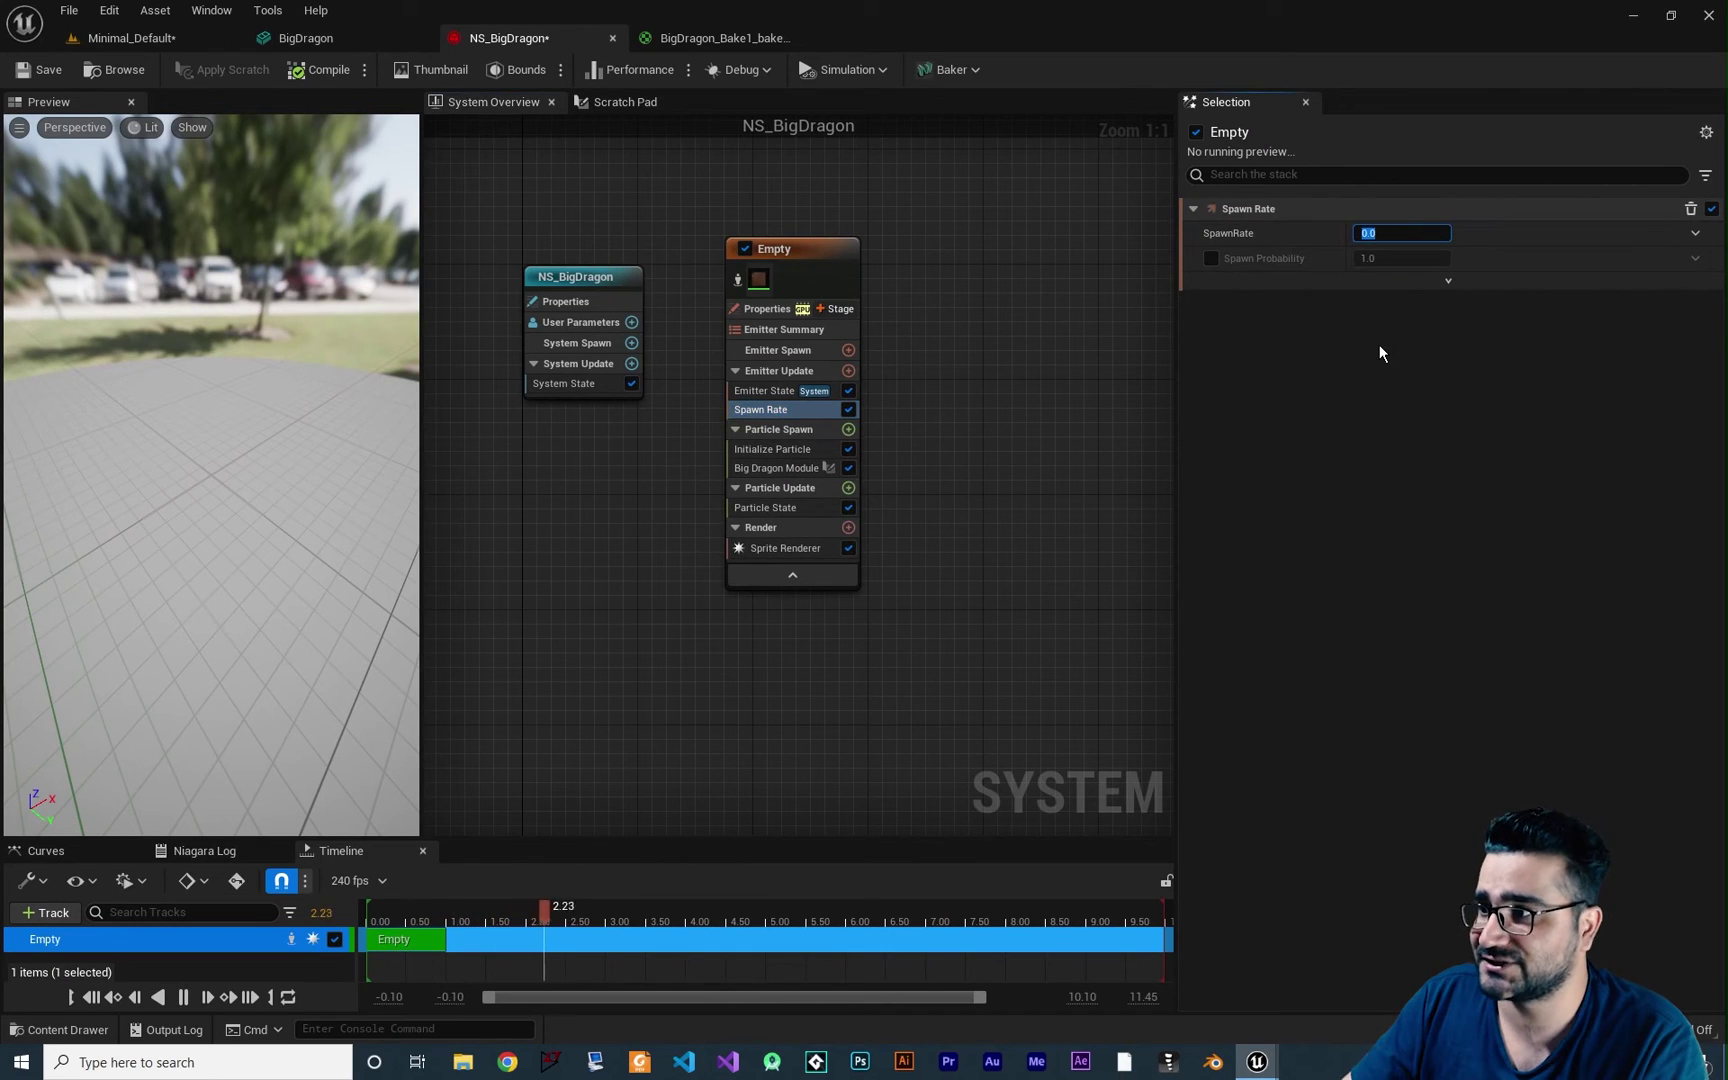
type("100000")
key("Return")
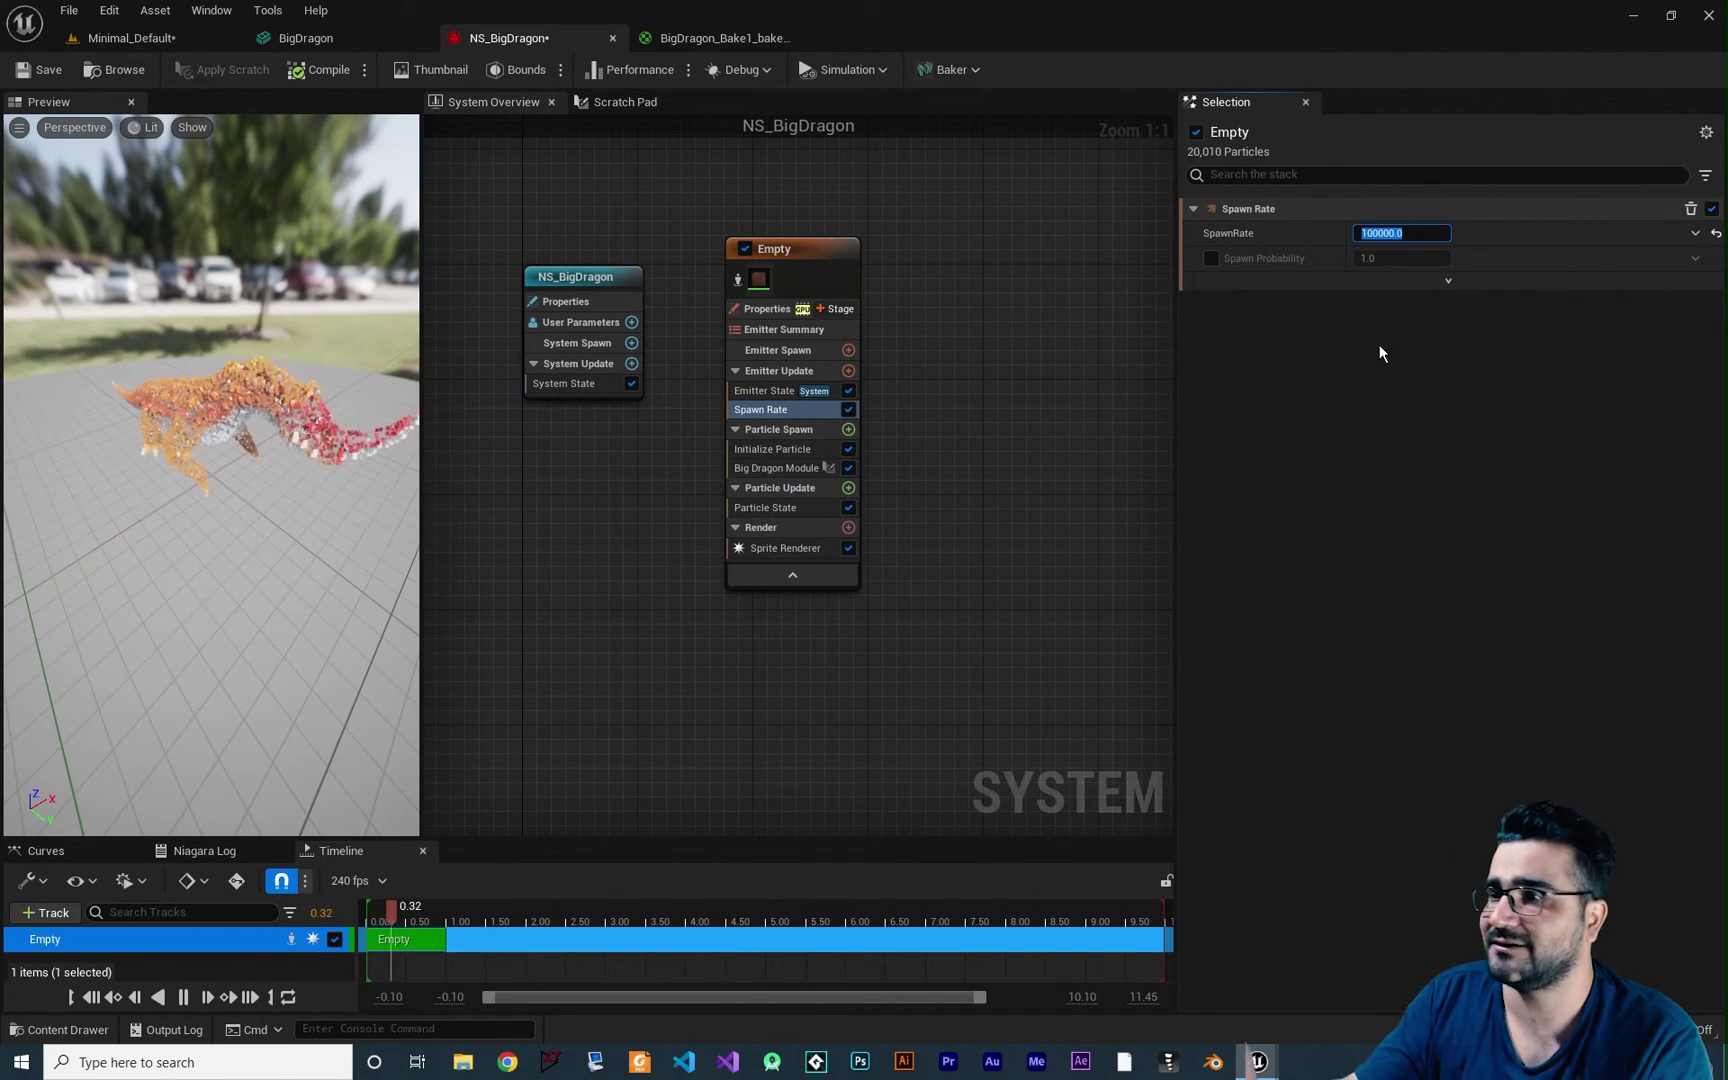
scroll(243, 410, "down", 3)
scroll(243, 410, "up", 6)
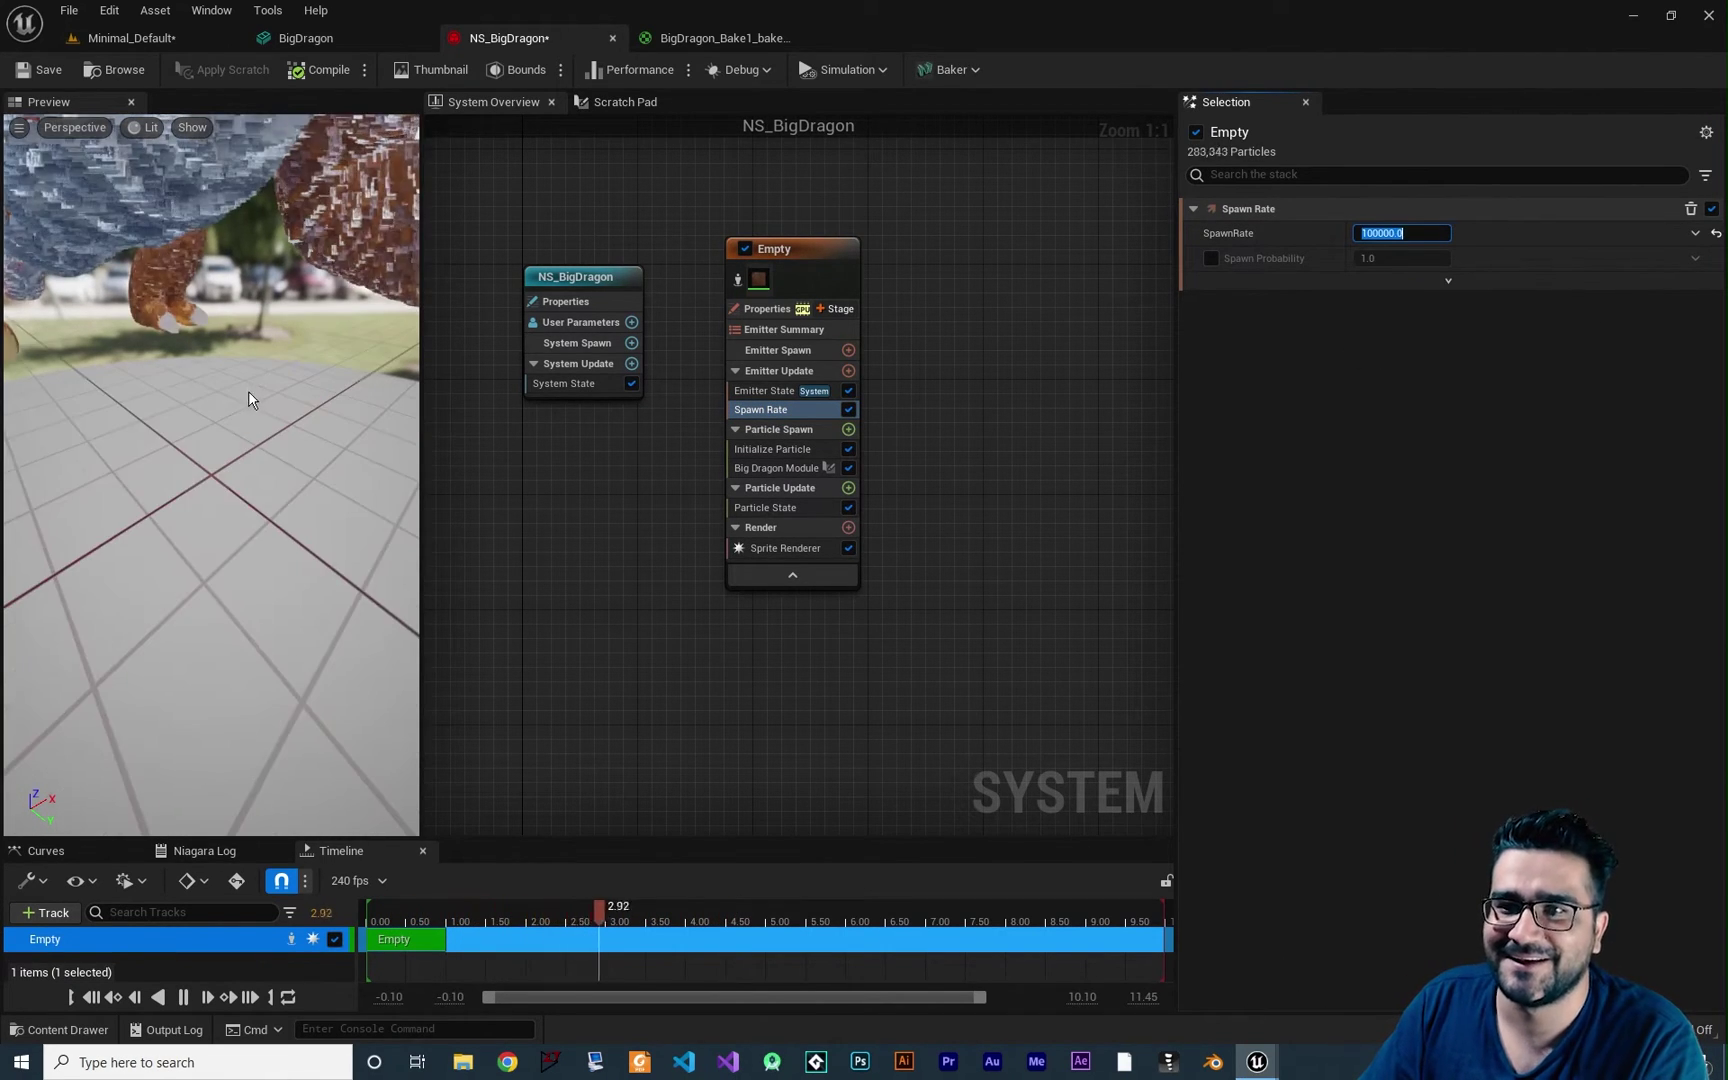
Place the NS_BigDragon Niagara system in the Minimal_Default level
scroll(249, 400, "down", 6)
left_click_drag(249, 400, 259, 402)
scroll(256, 401, "up", 4)
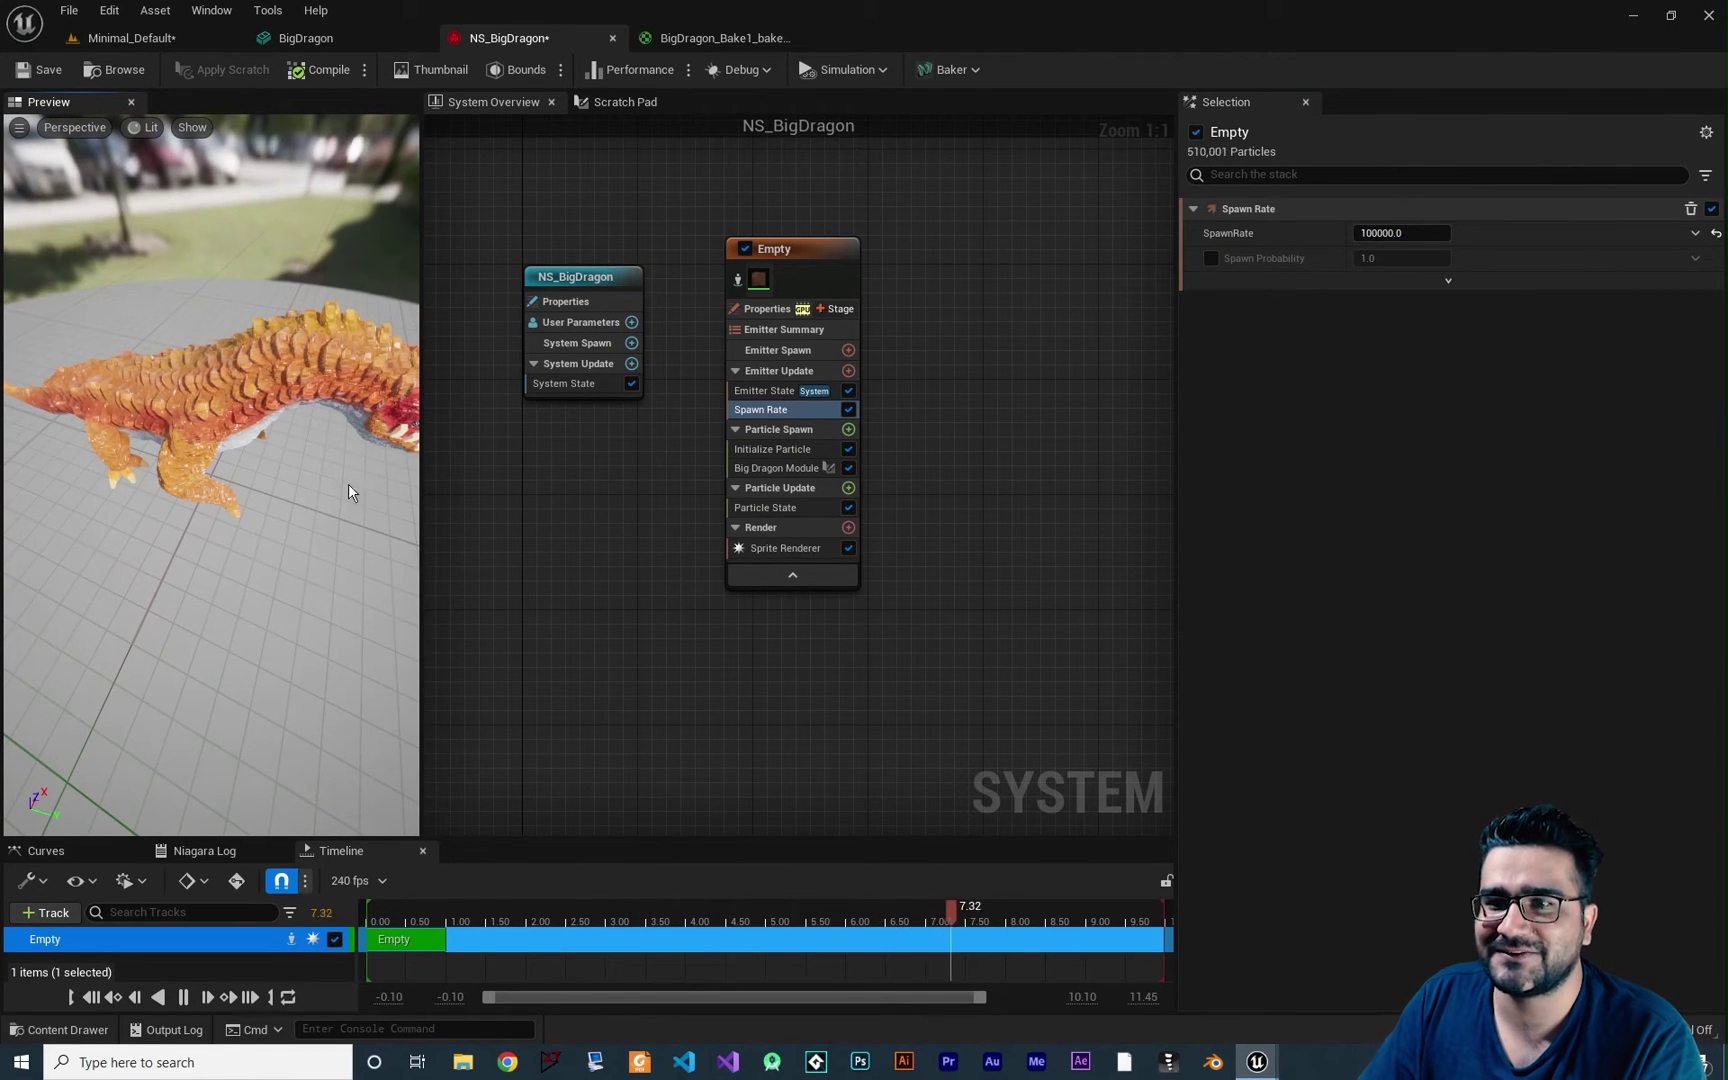
left_click(144, 36)
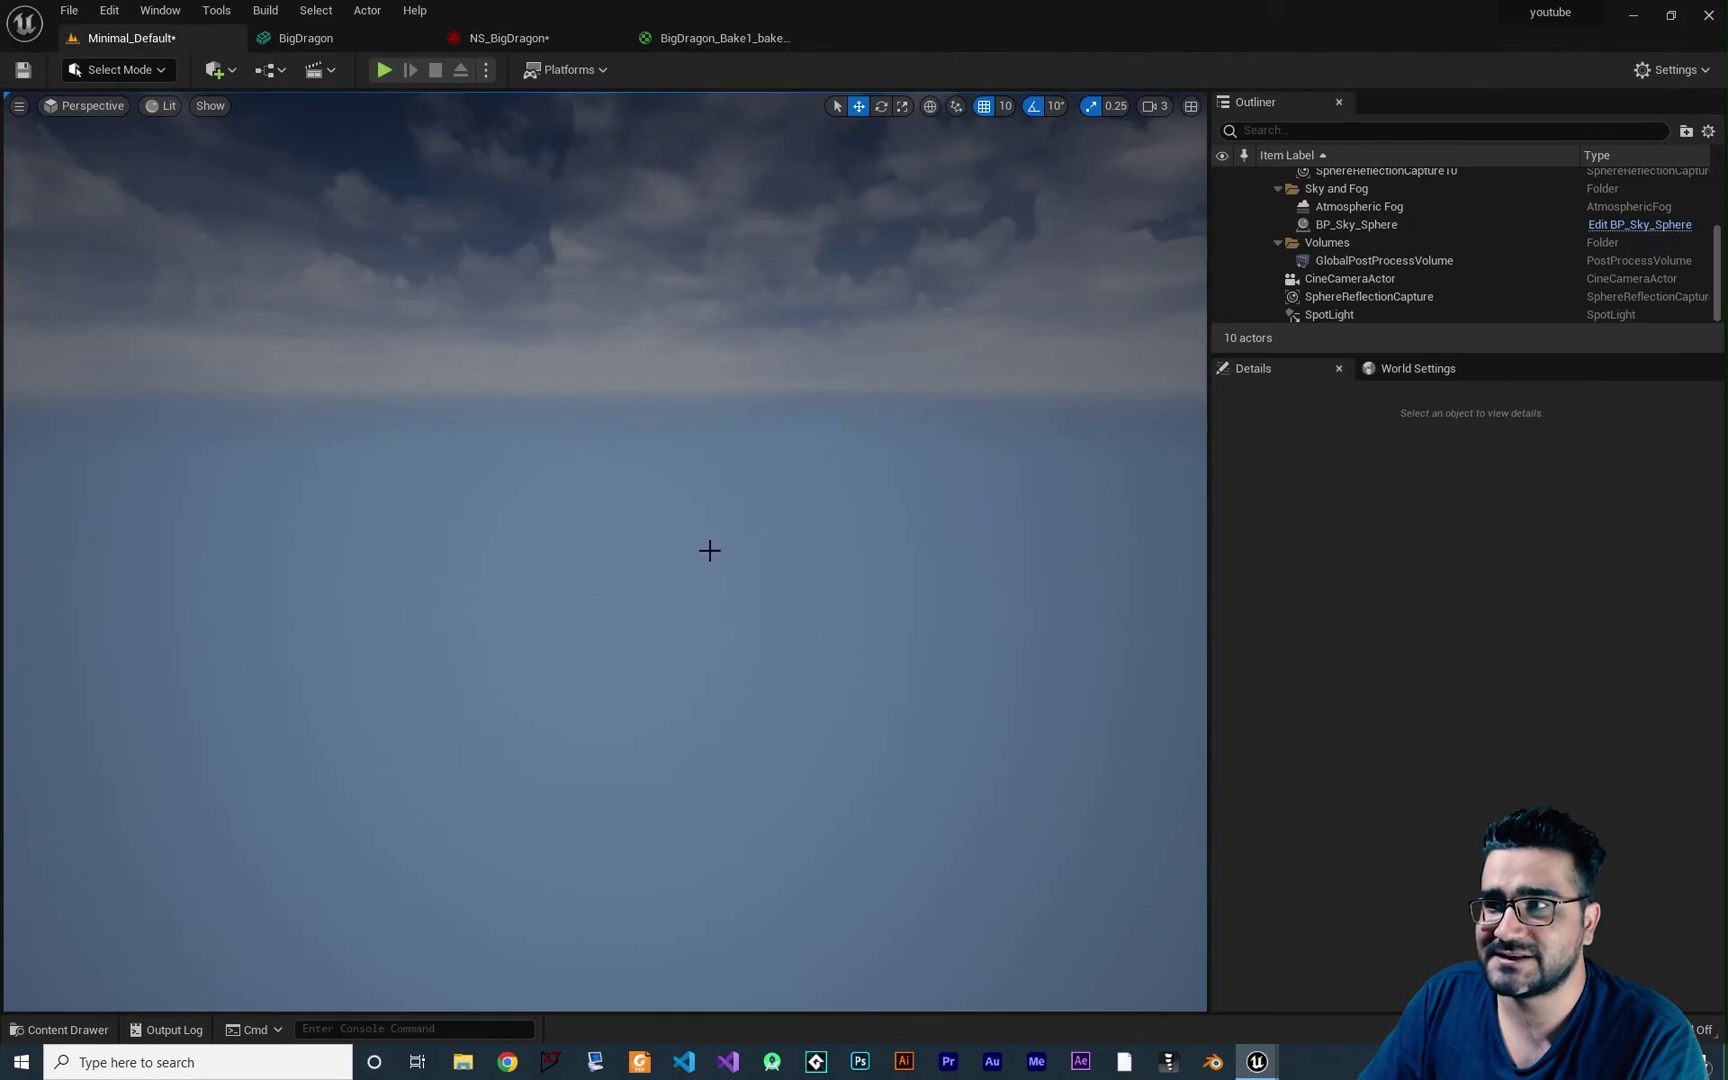
left_click(88, 1030)
left_click(594, 519)
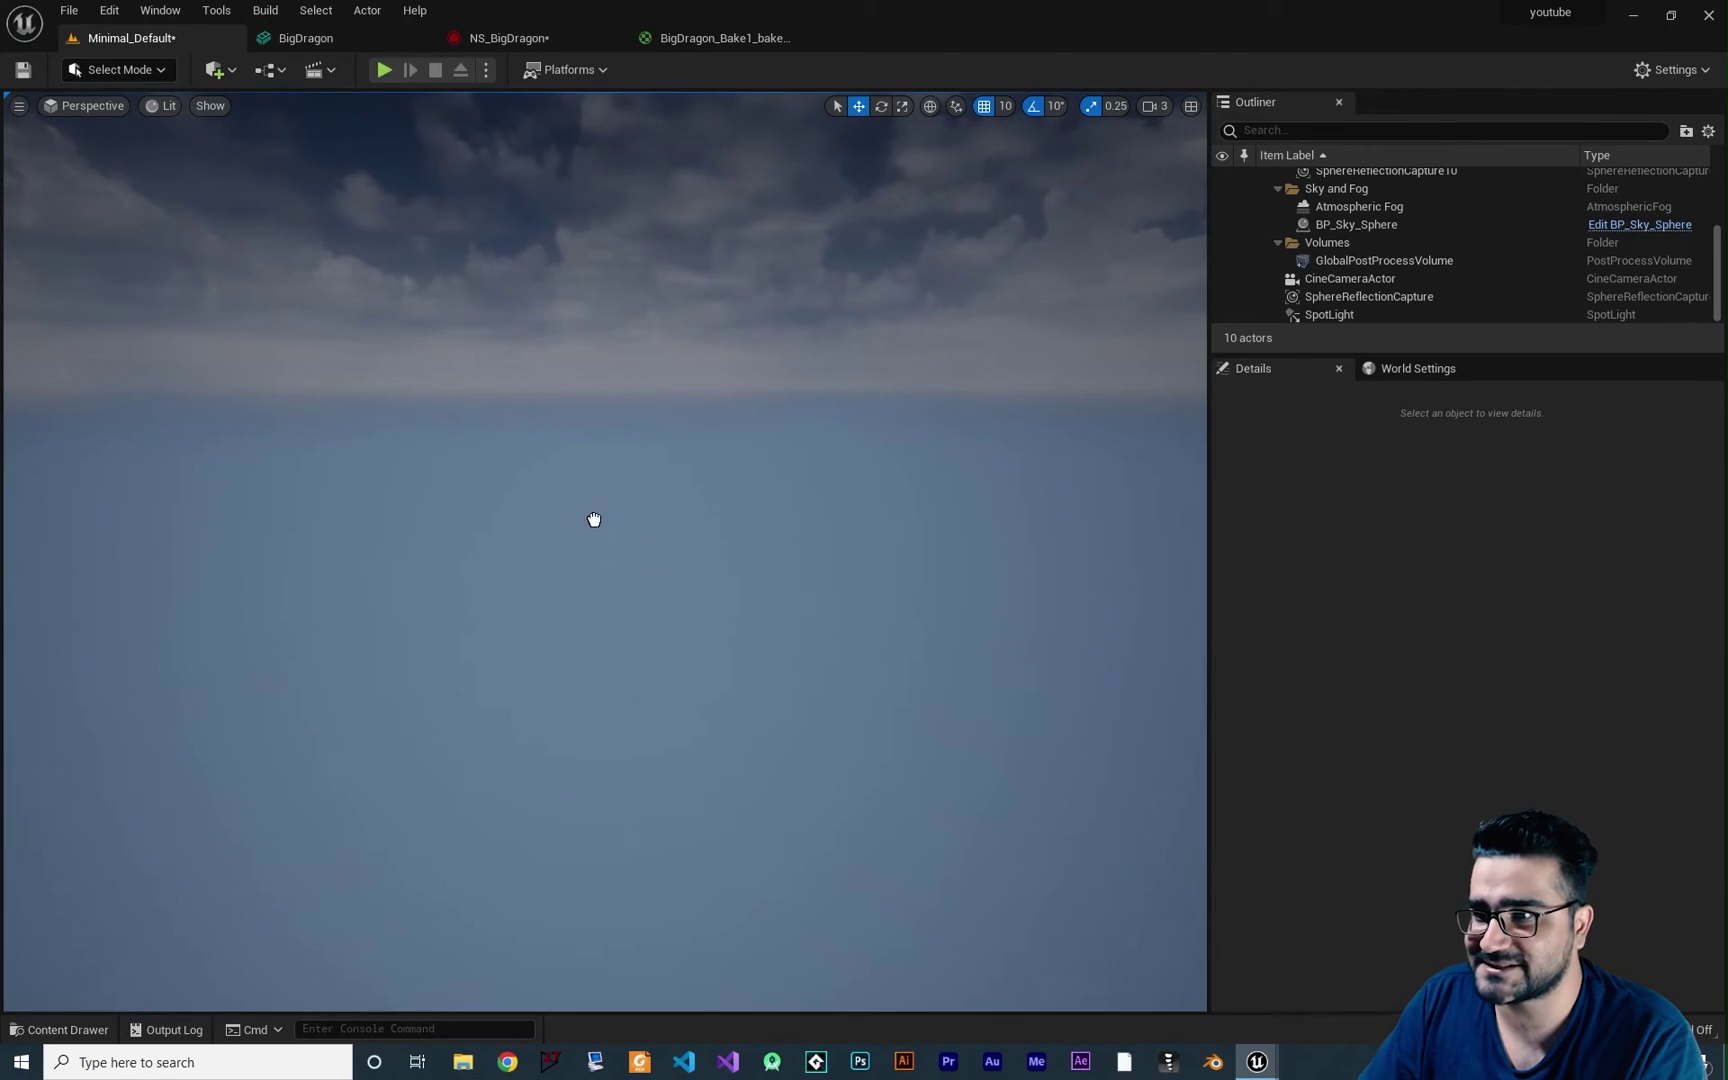
left_click_drag(554, 607, 540, 612)
right_click_drag(540, 612, 600, 410)
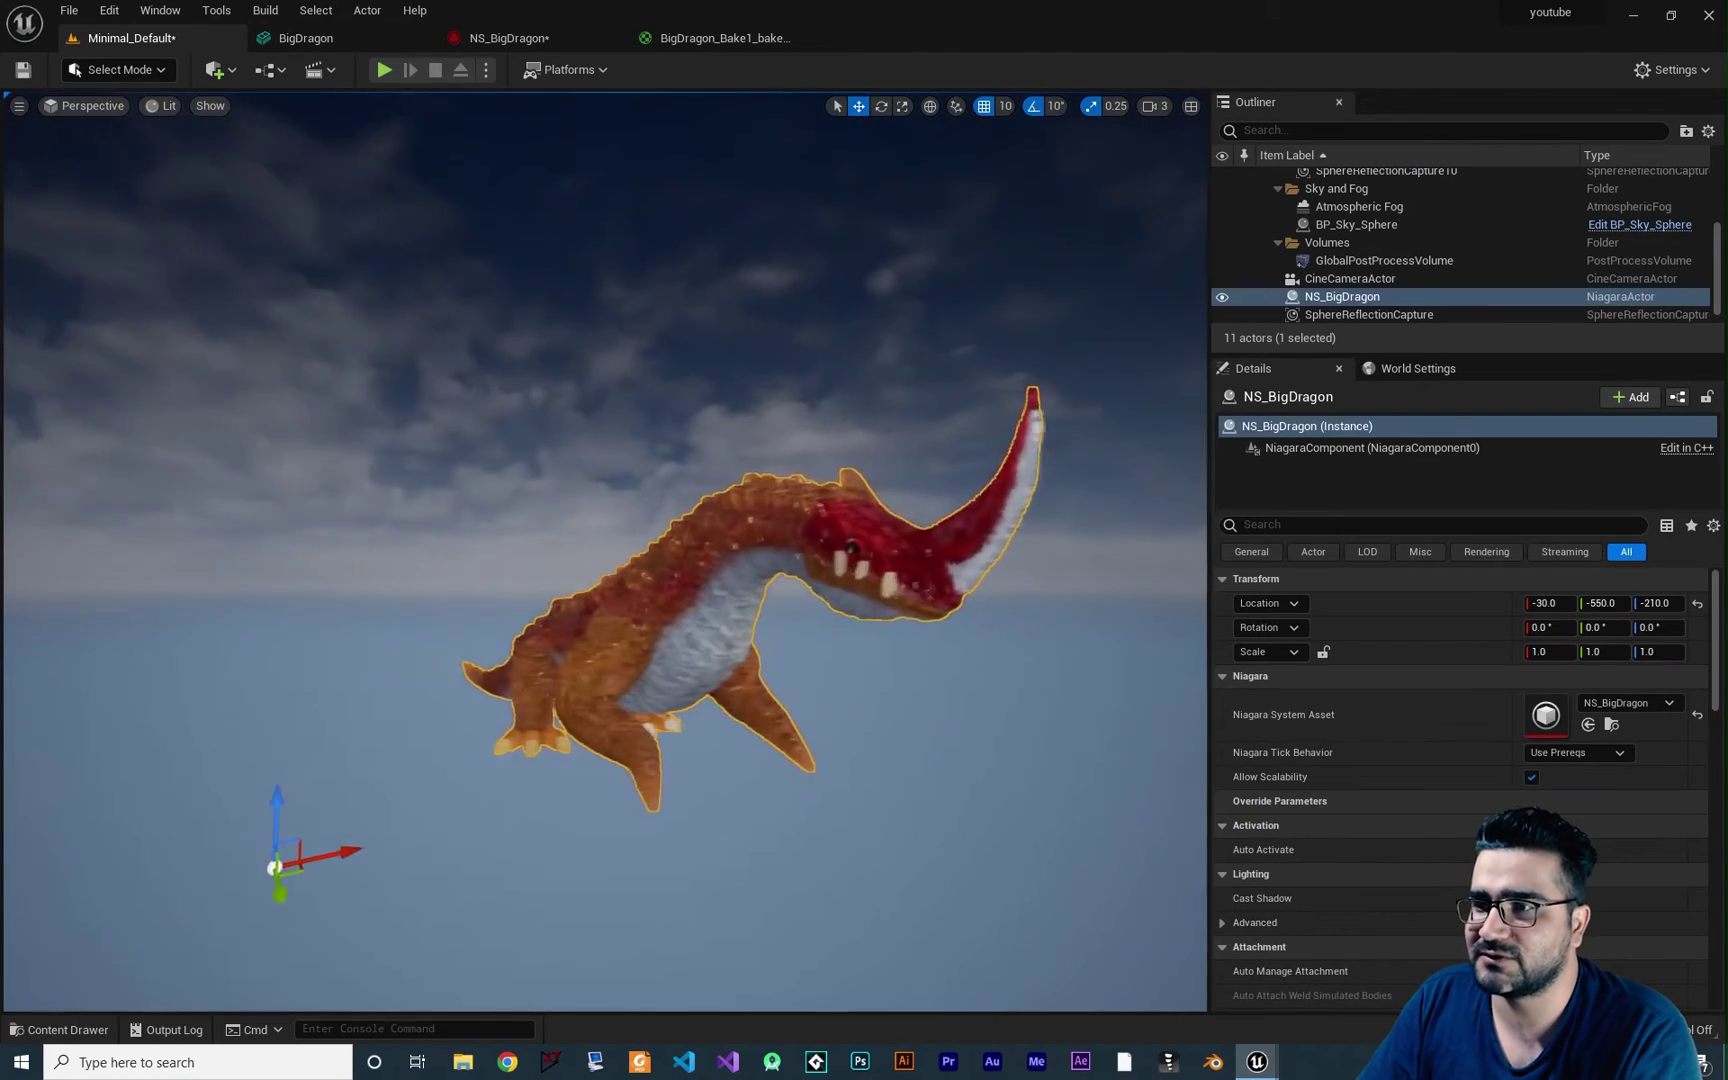
Add a Wind Force module to the Empty emitter's Particle Update and fix its missing Solve Forces and Velocity dependency
left_click(532, 39)
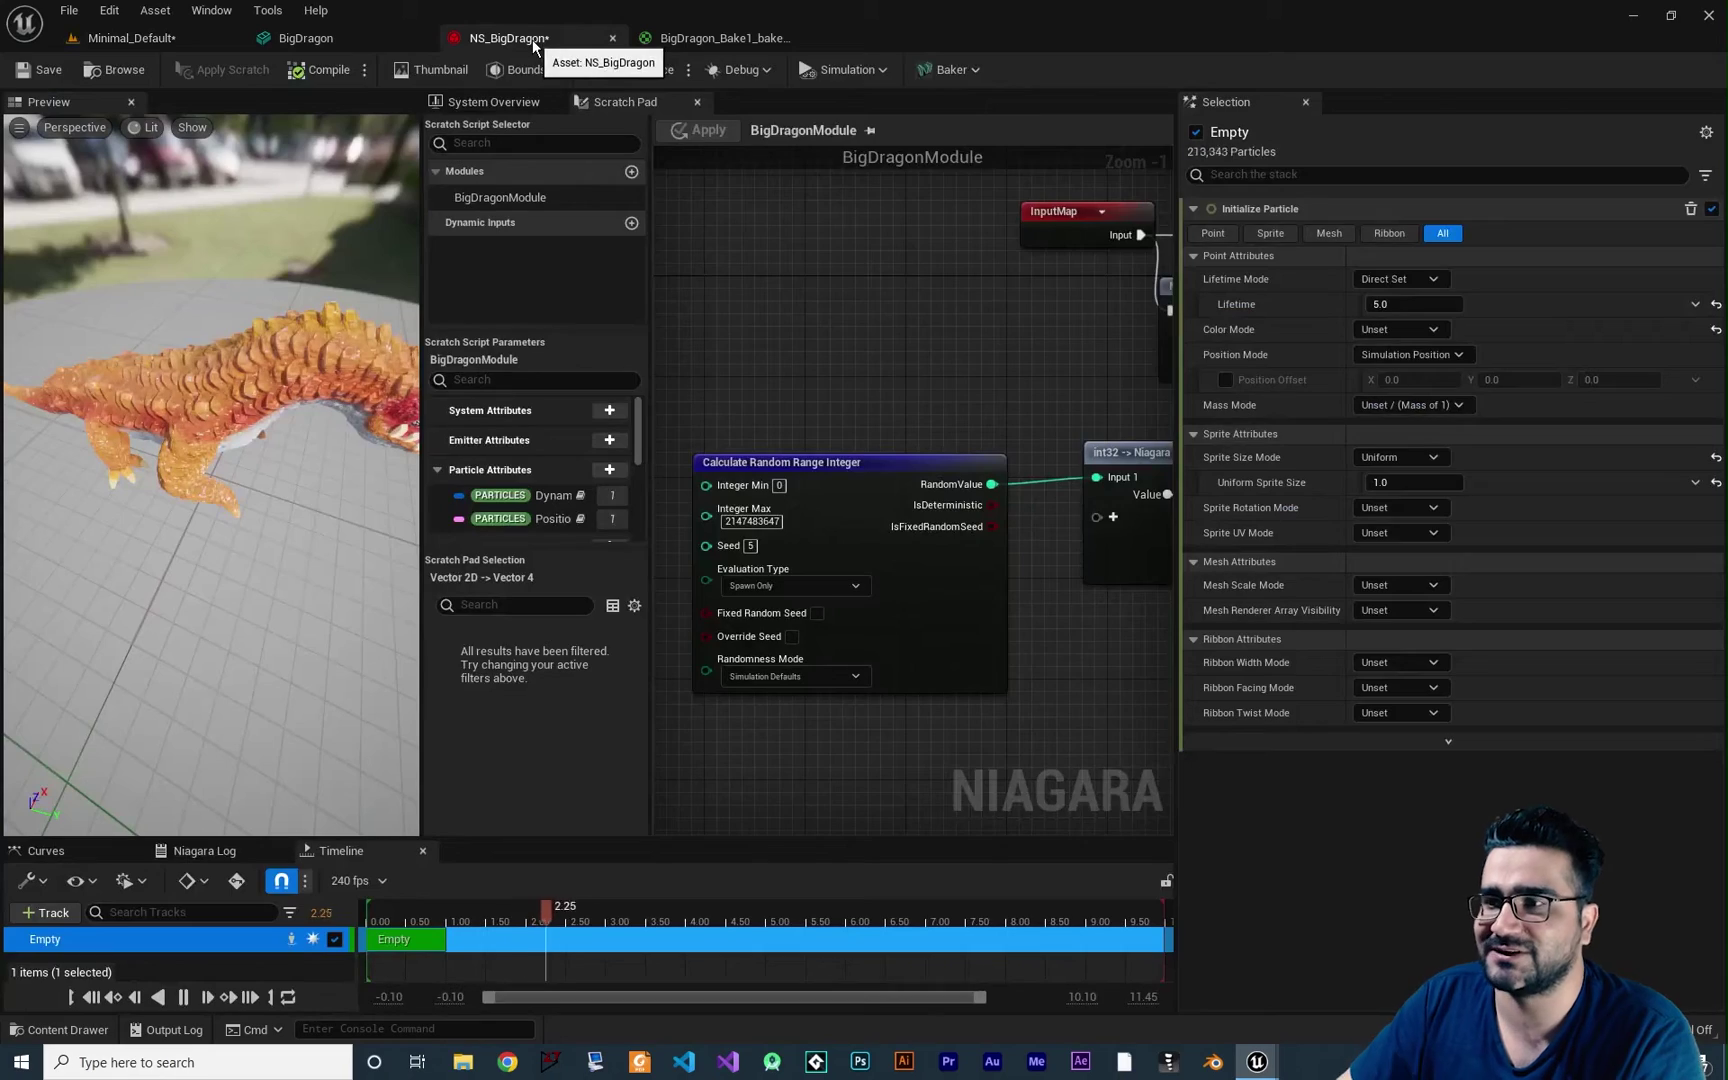
left_click(471, 100)
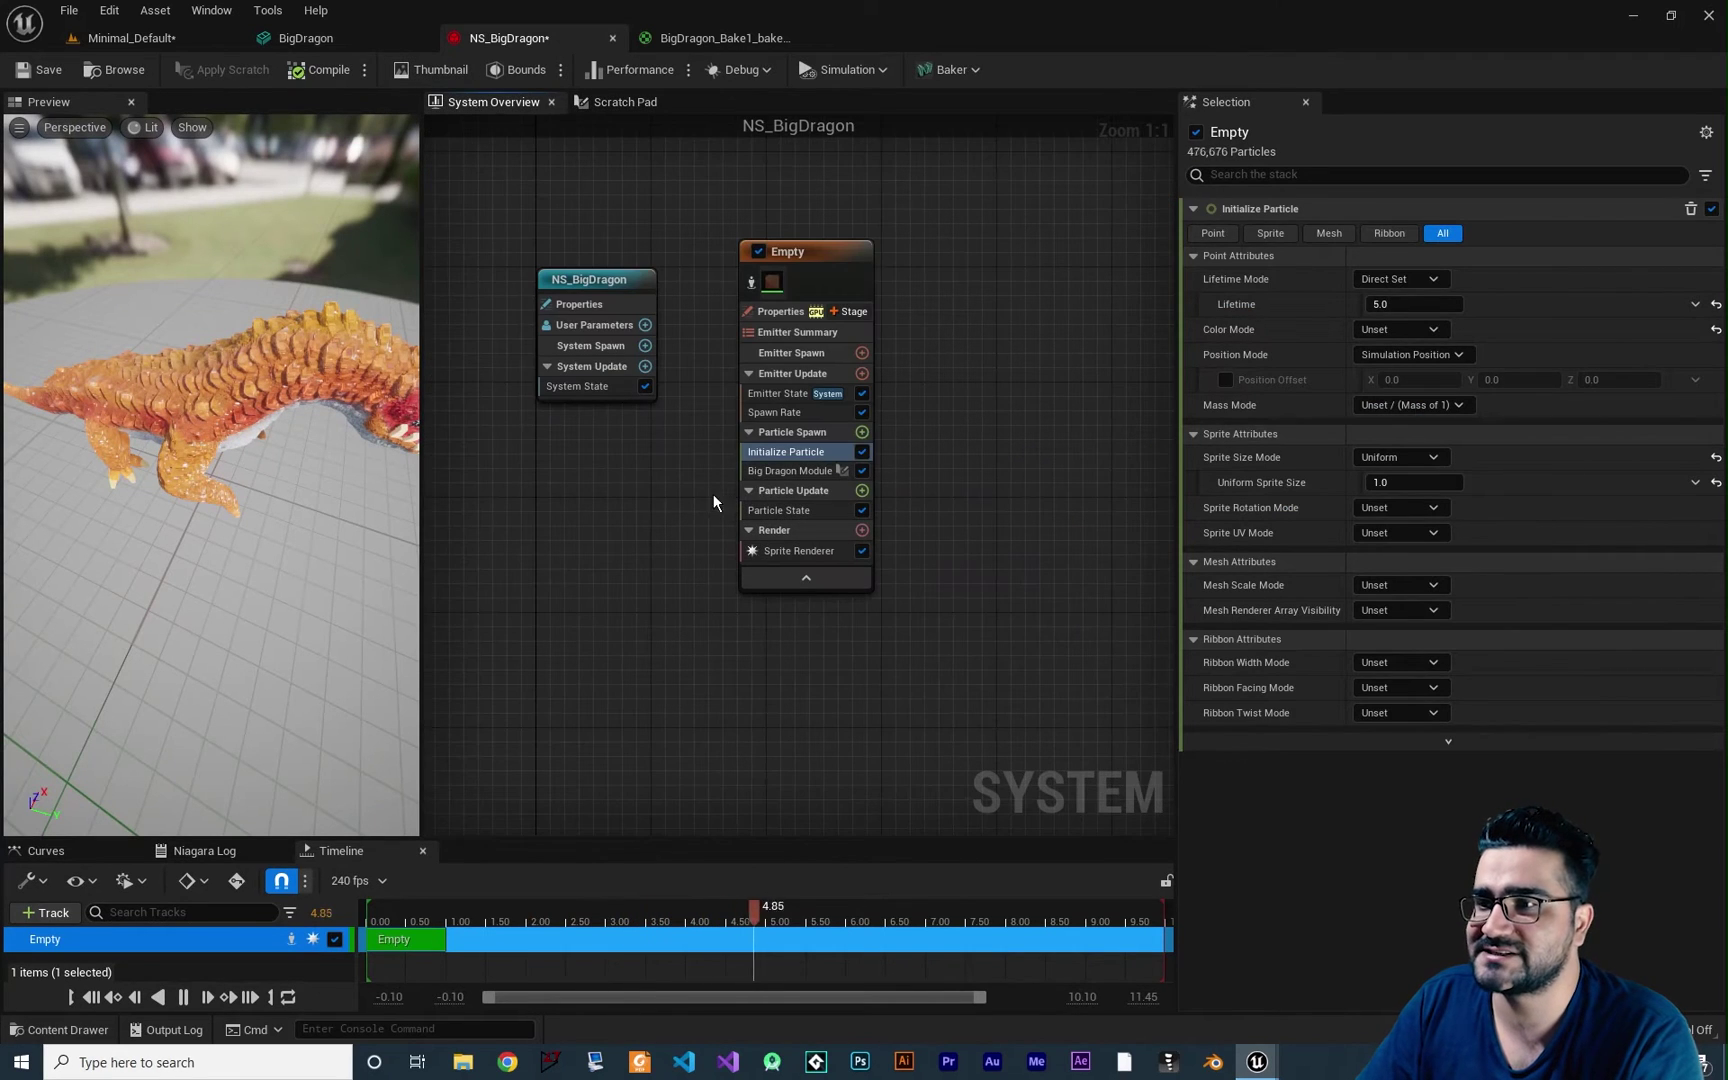
left_click(772, 413)
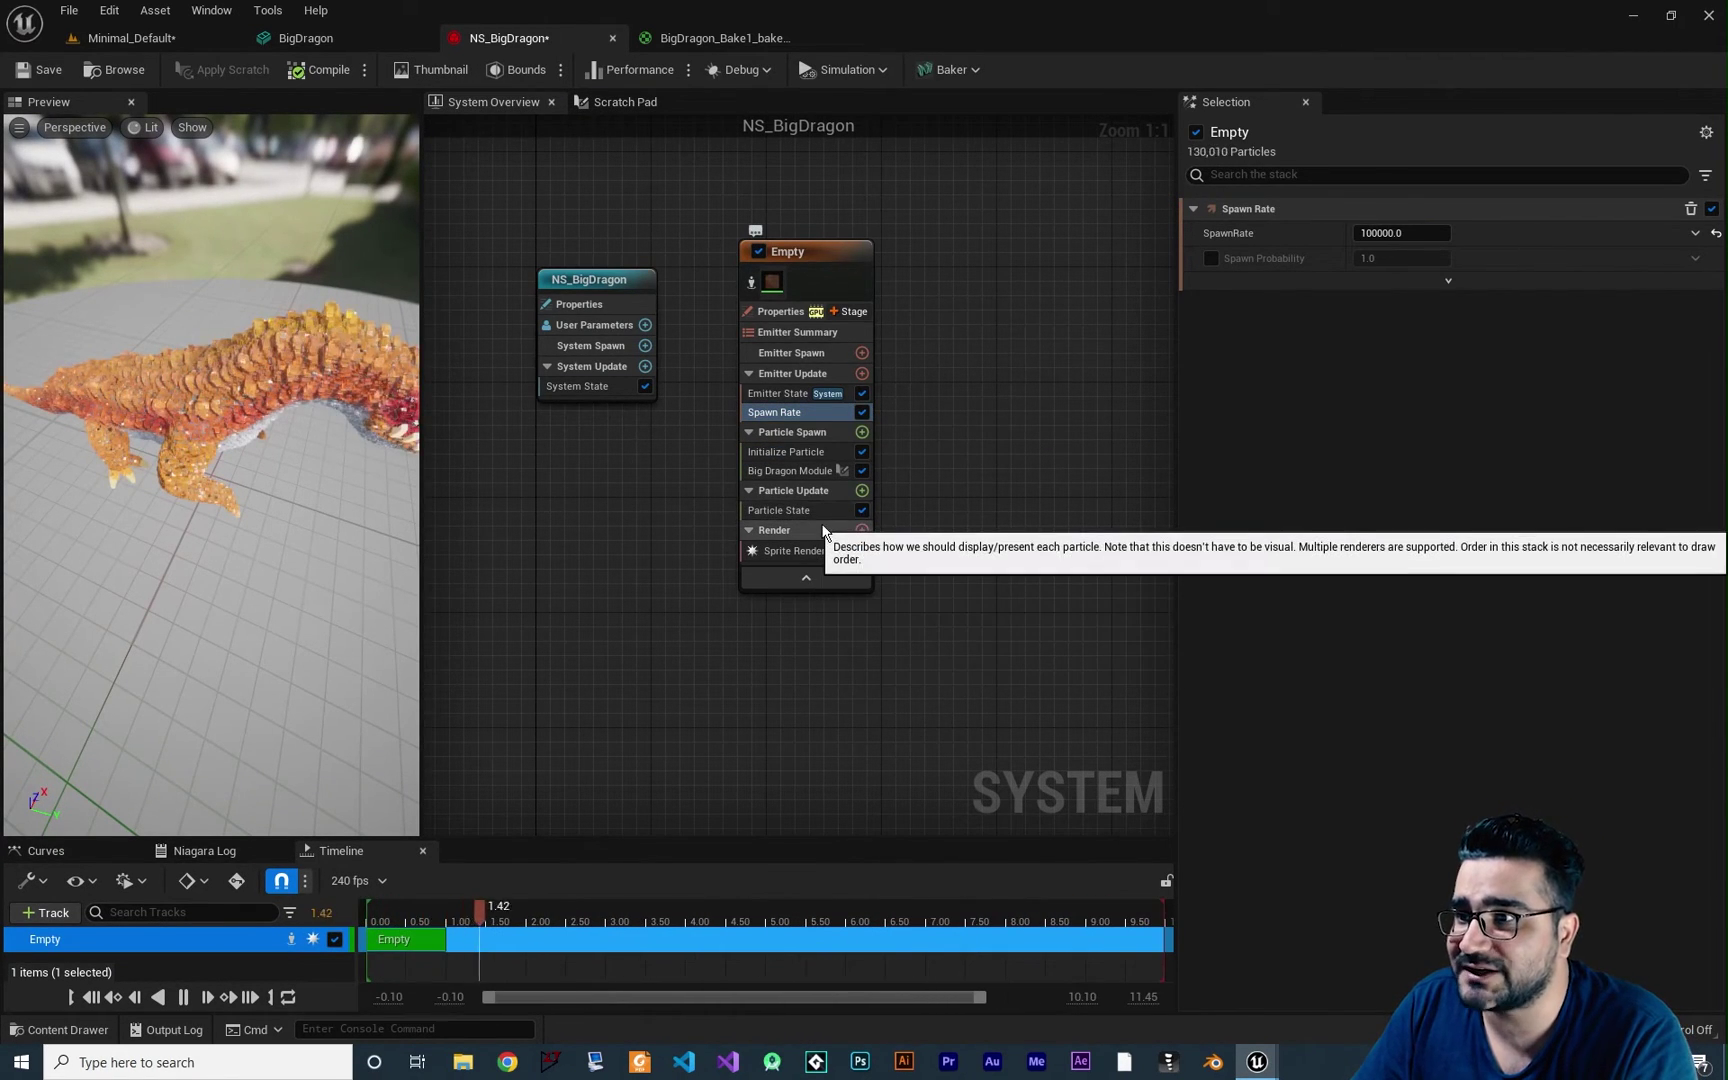
left_click(862, 491)
type("w")
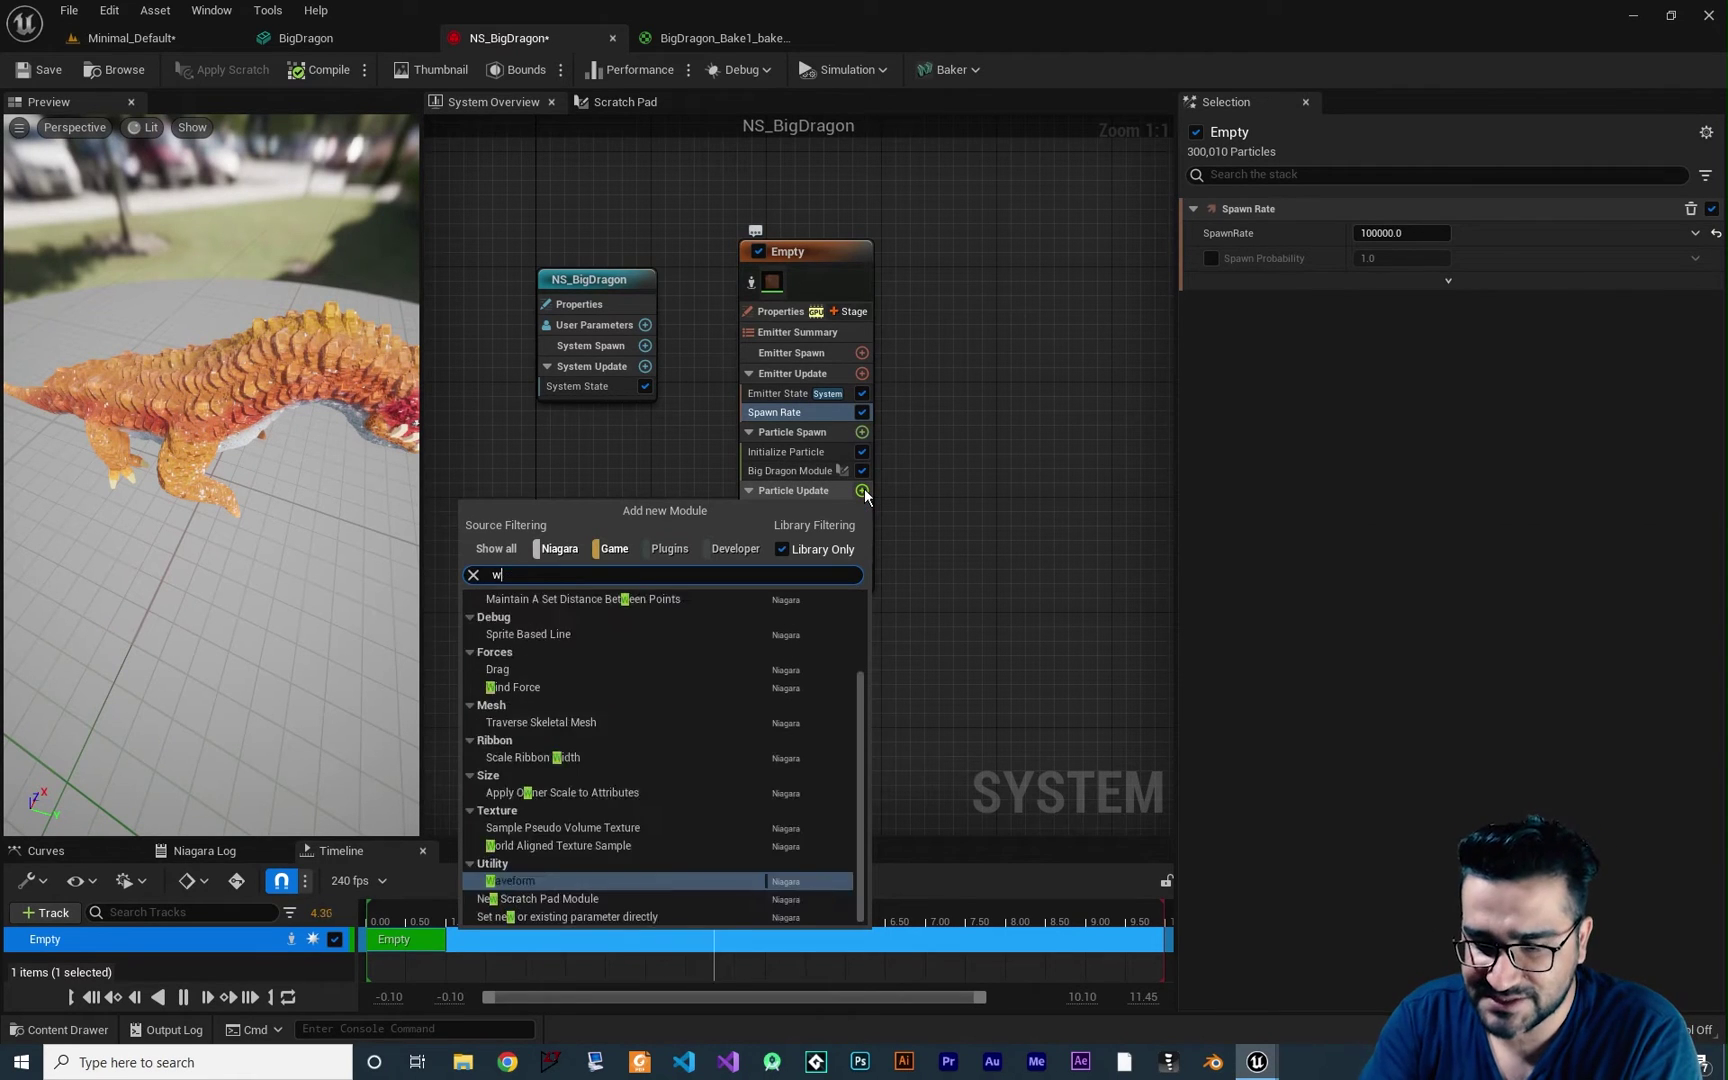
type("ind")
left_click(555, 617)
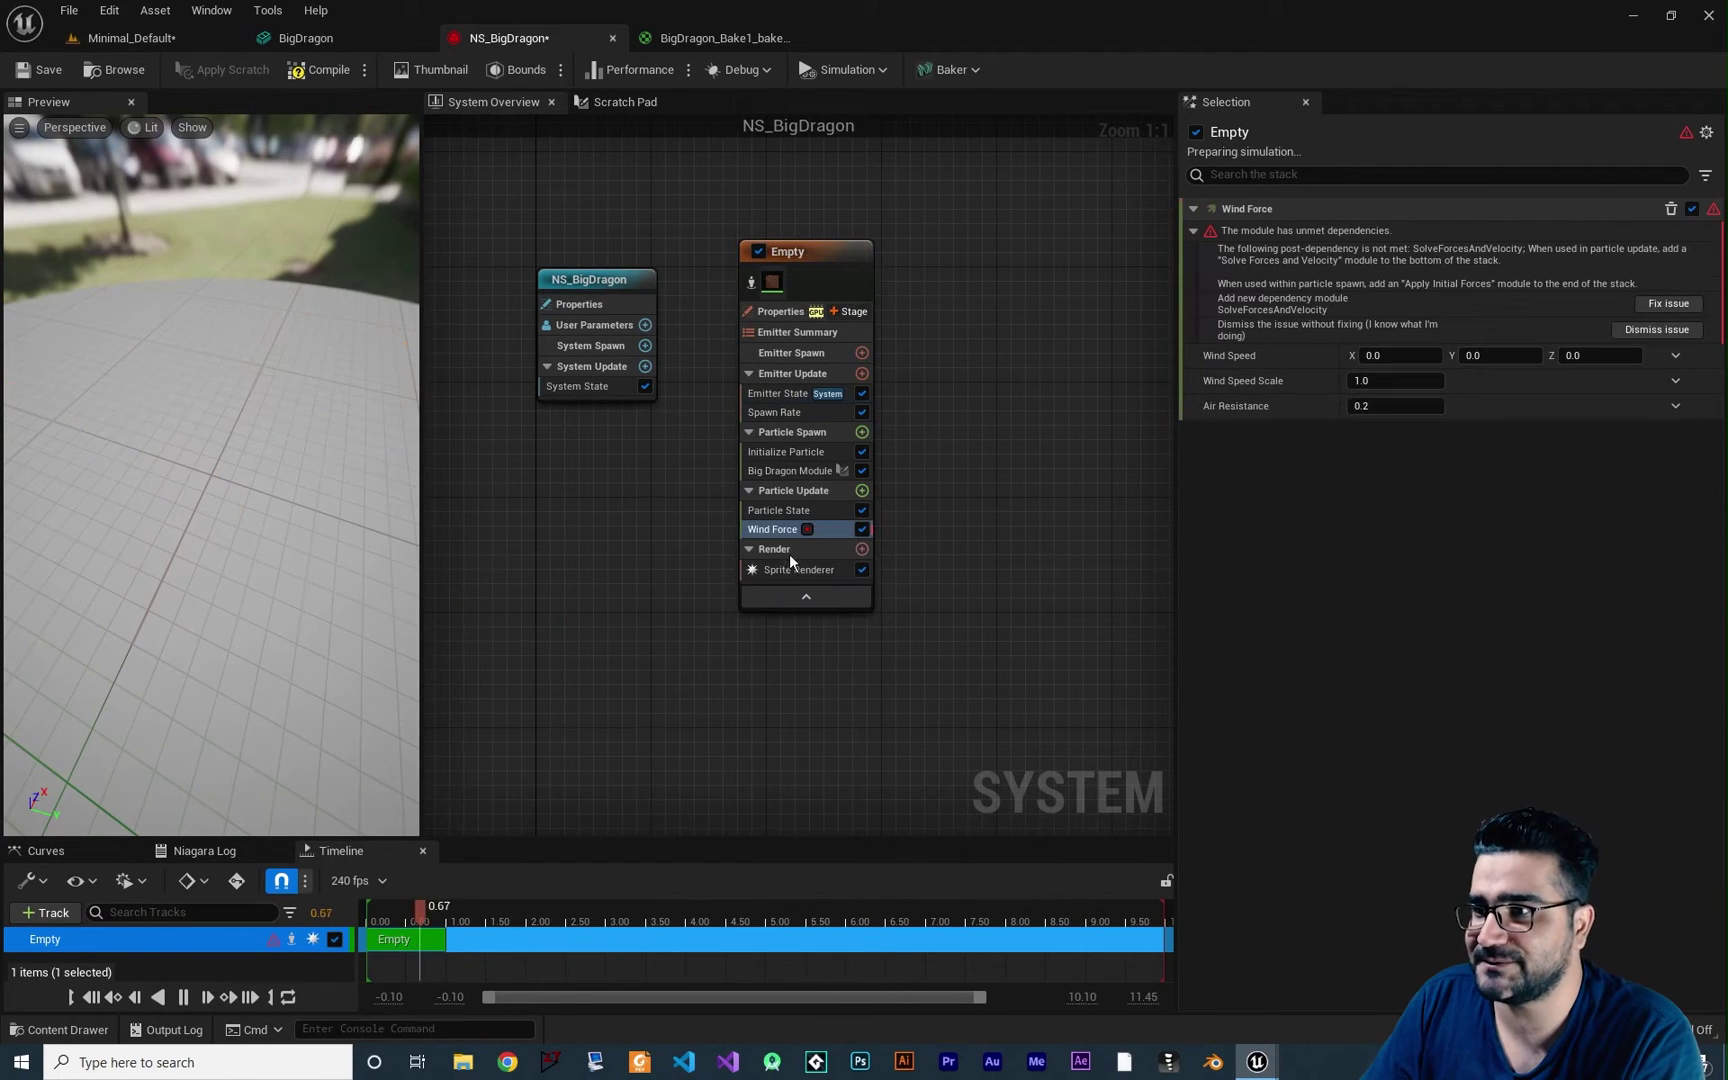
left_click(1668, 303)
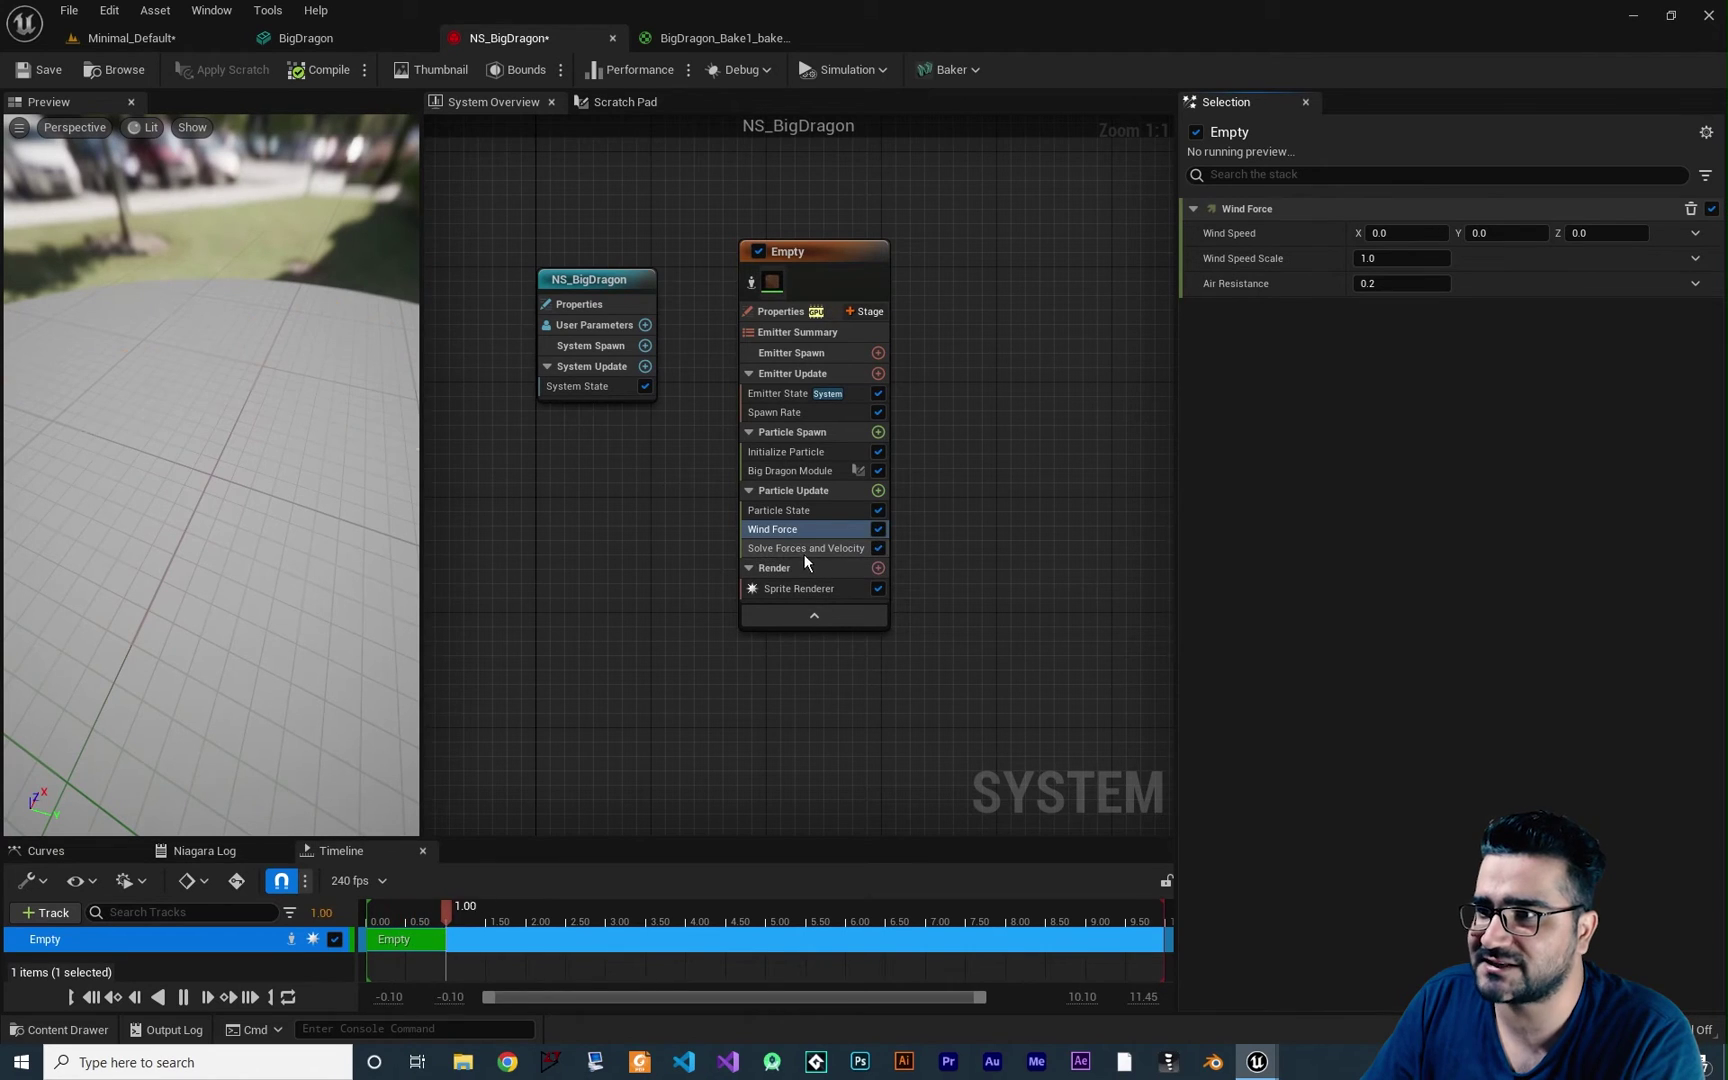
Set the Wind Force's Z wind speed to 500 and check the effect in the level
left_click(1611, 238)
type("5")
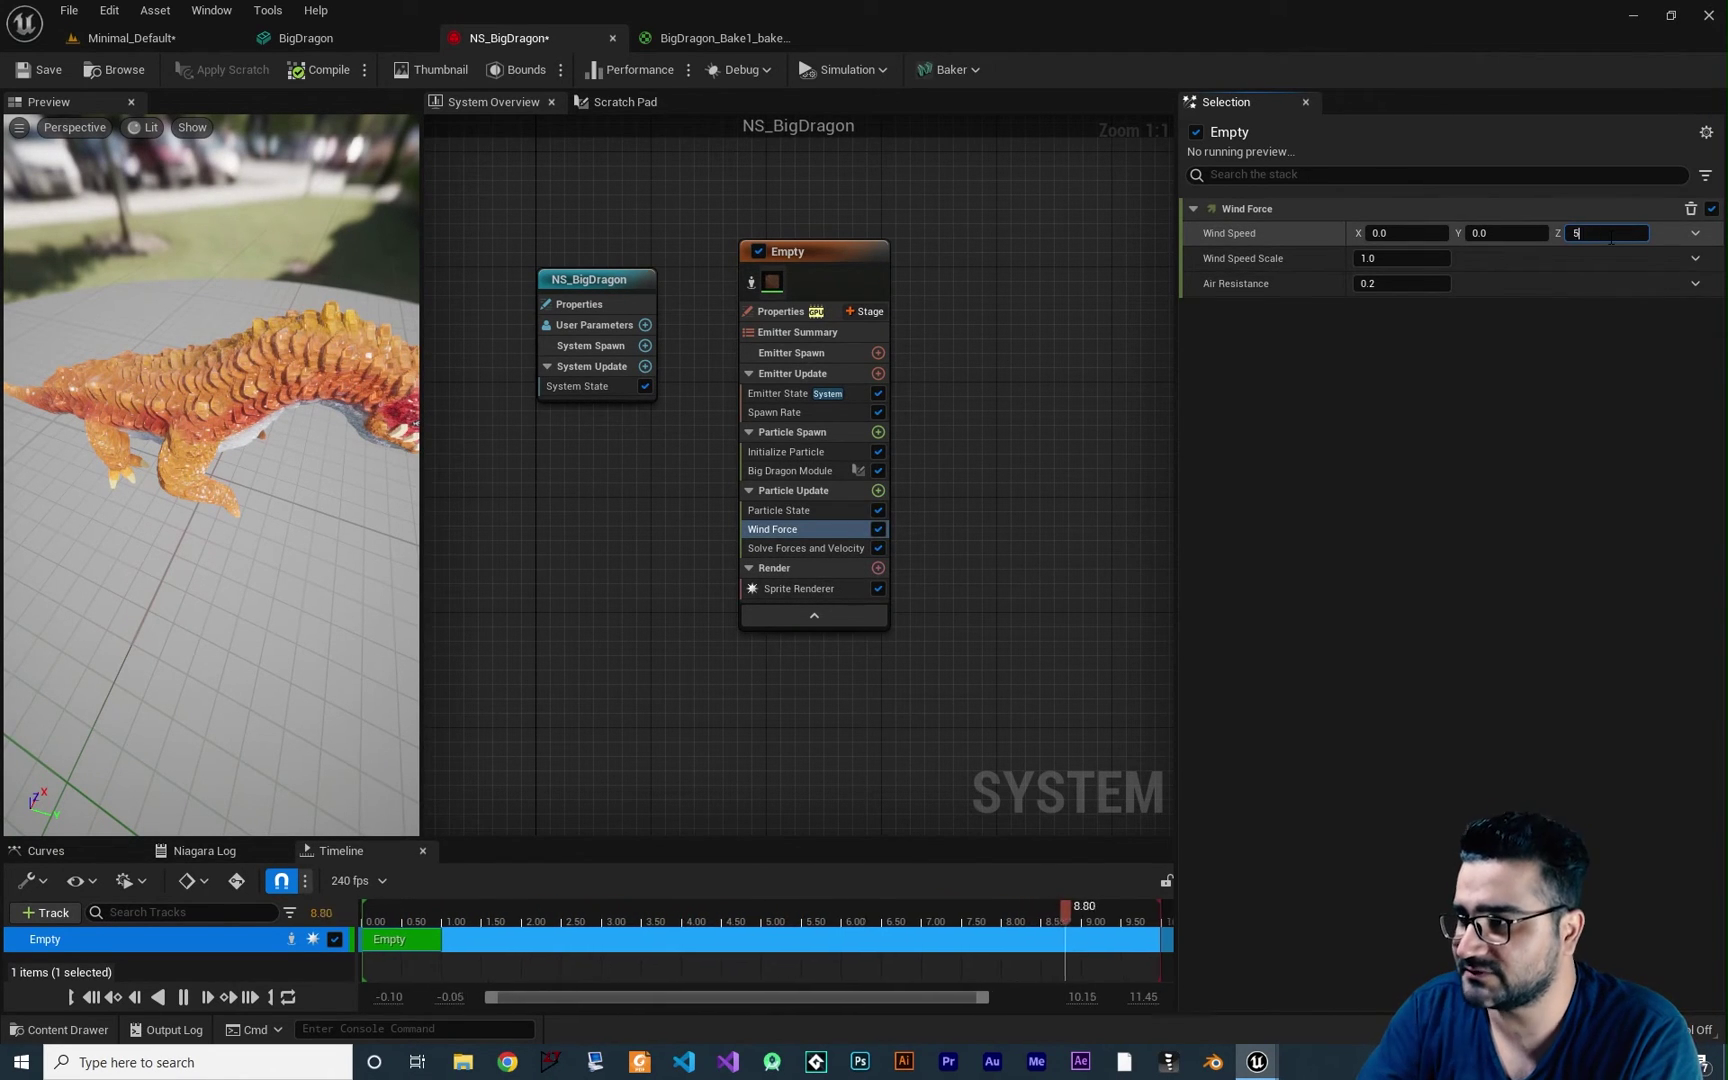
type("00")
key("Return")
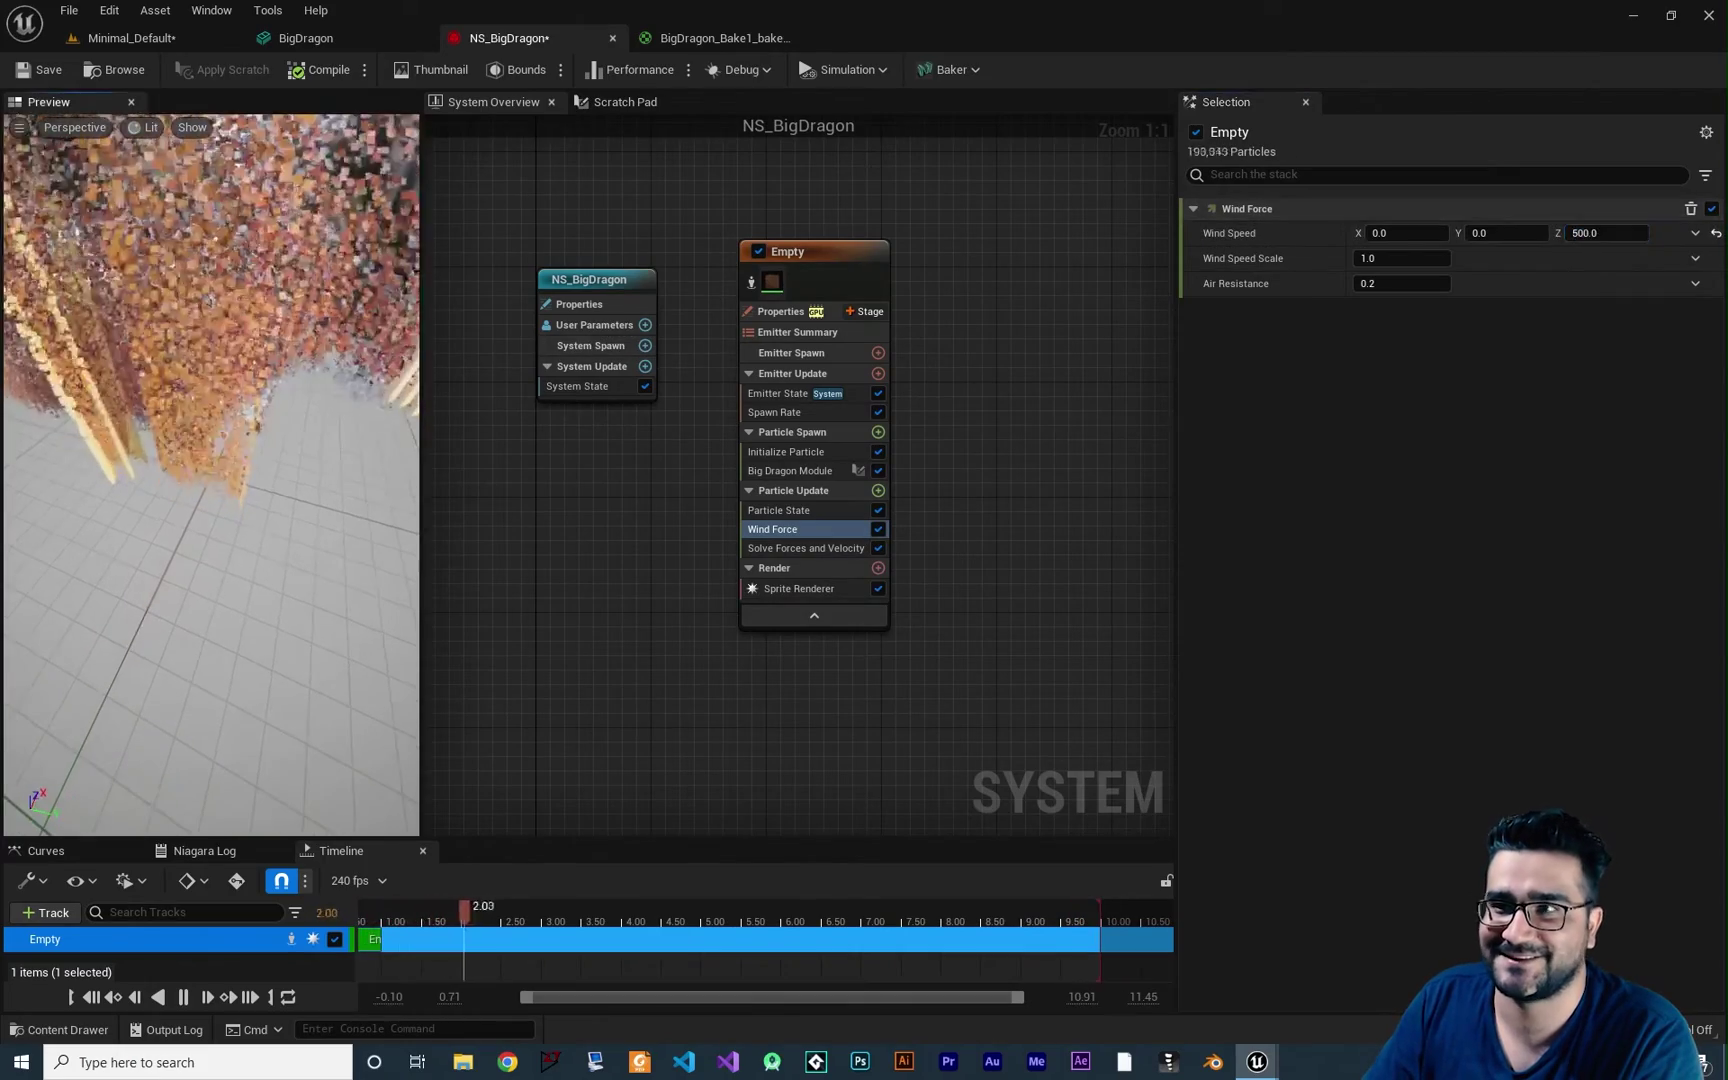
left_click(161, 45)
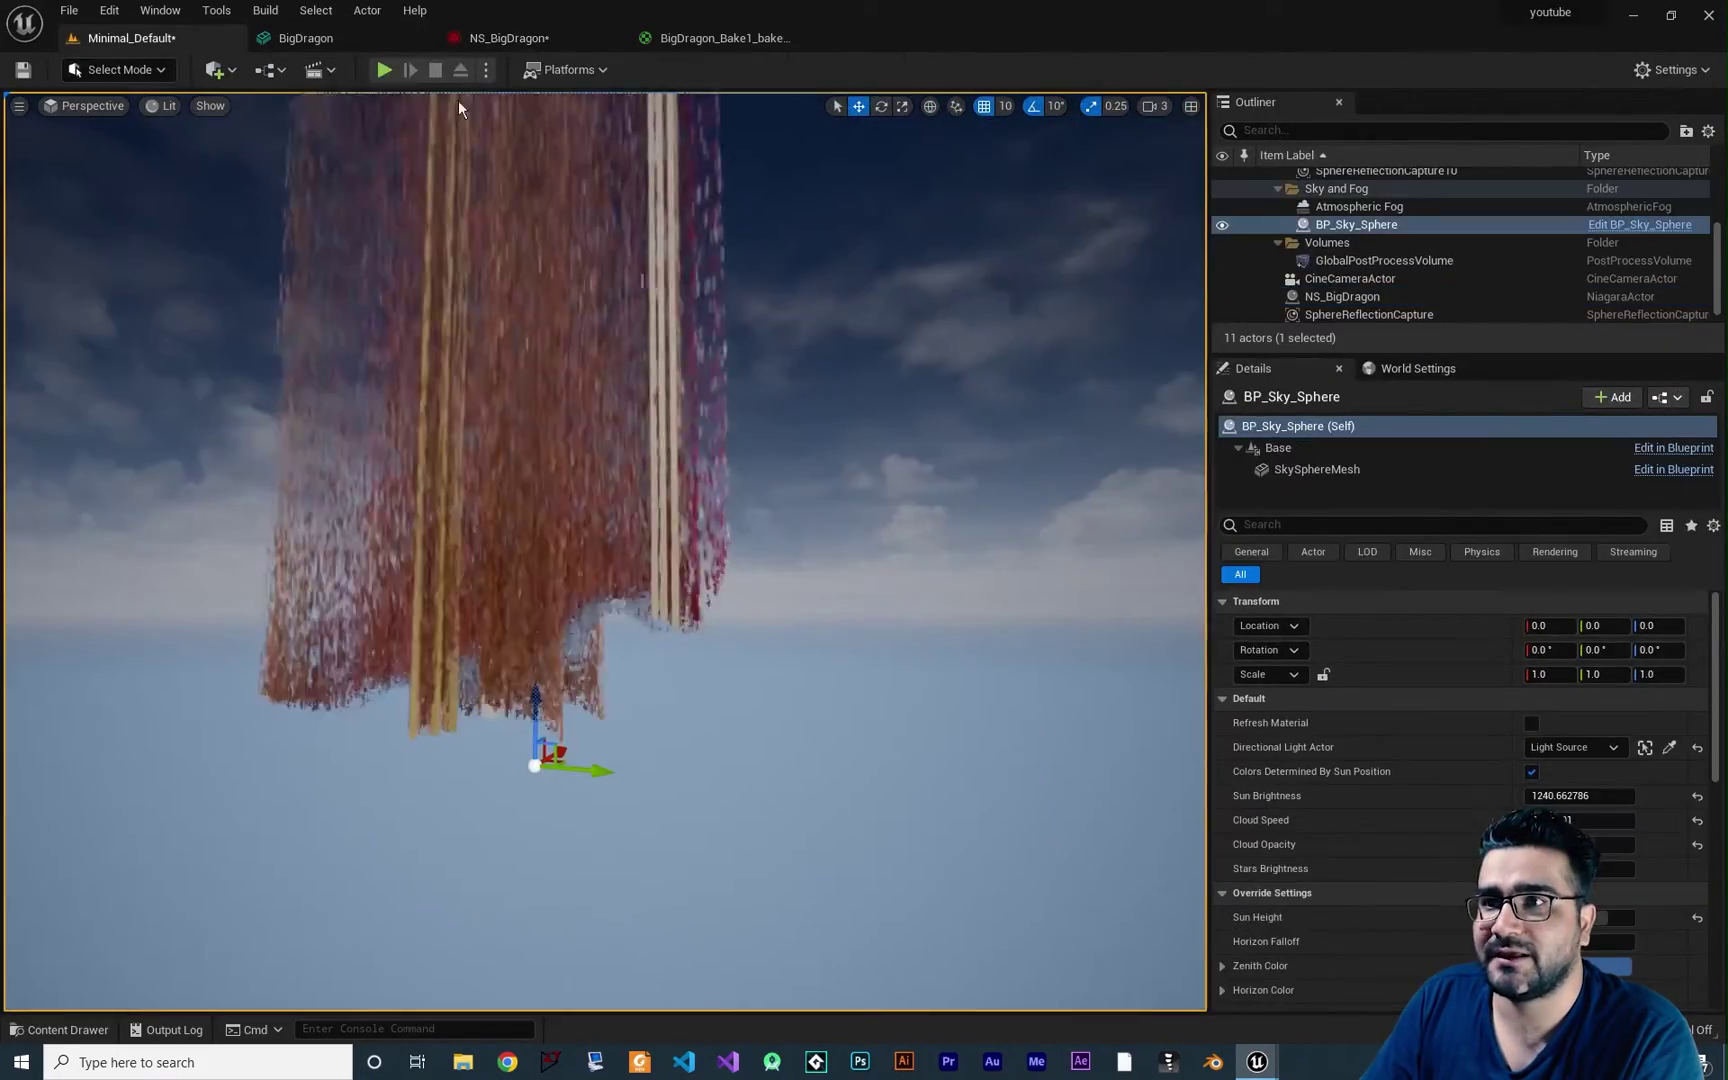
left_click(500, 38)
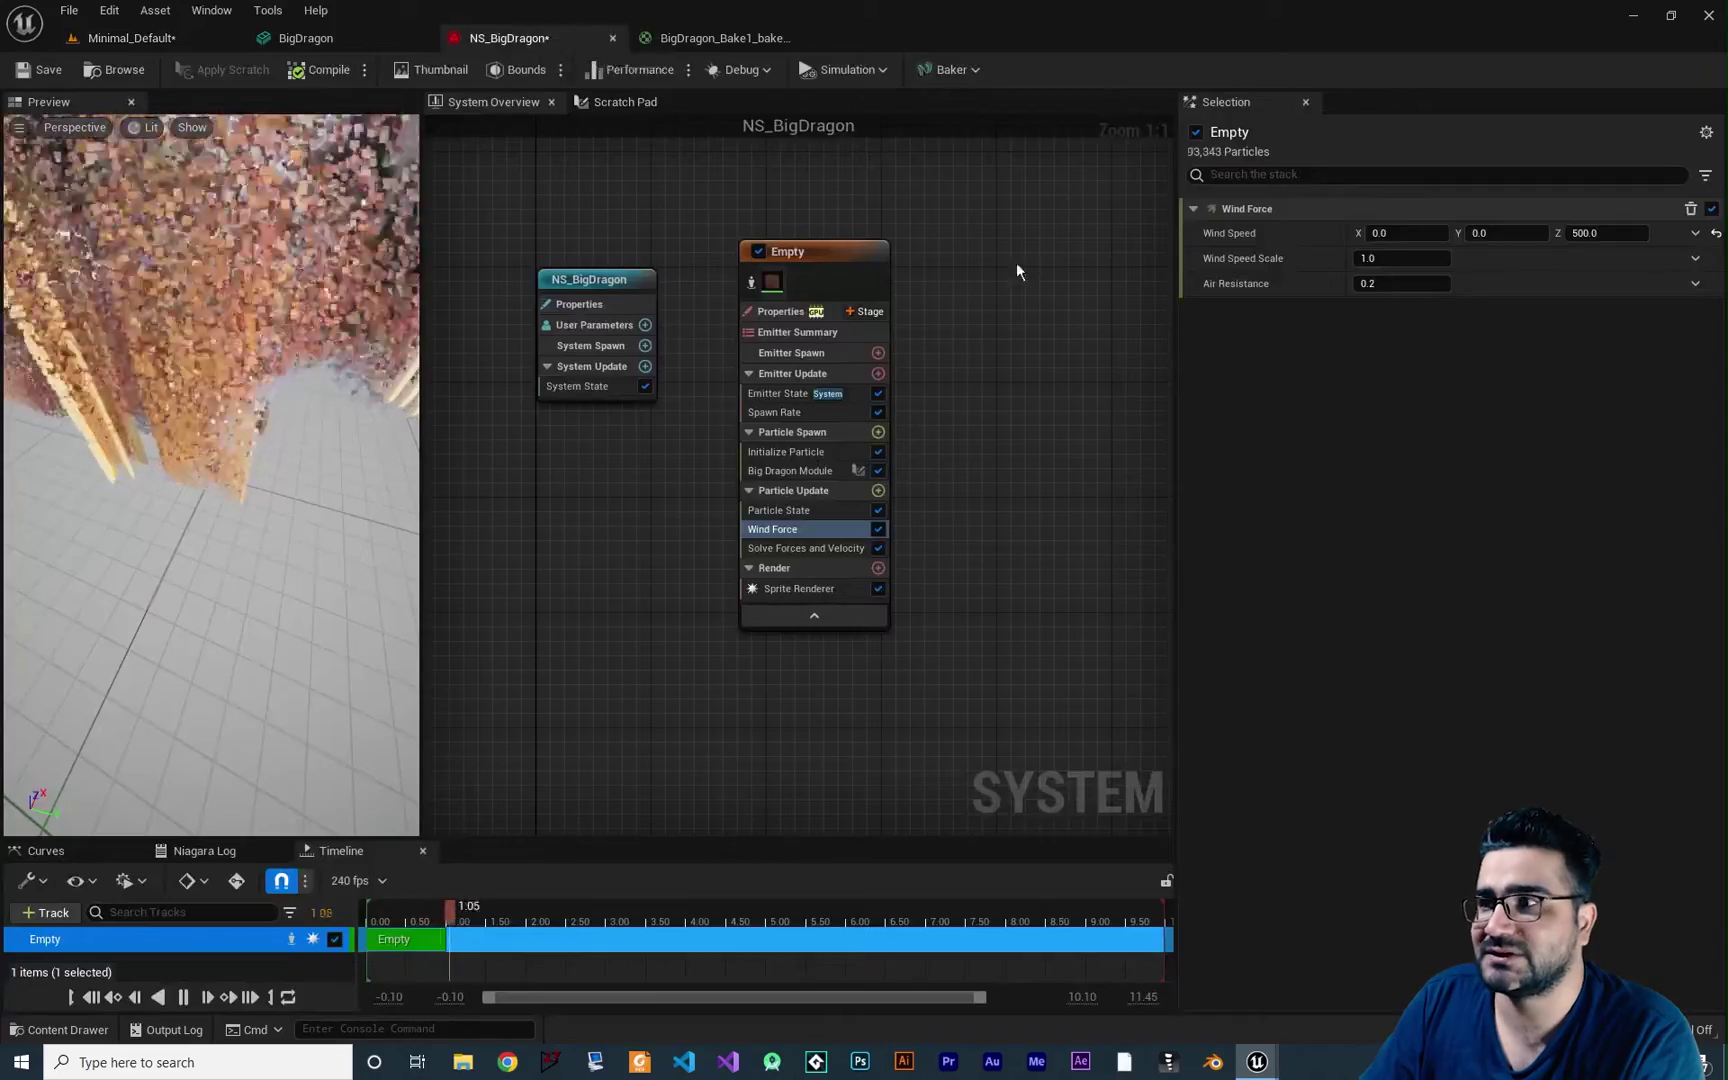
Set the Wind Force's wind speed to -400 in Y and -200 in X
left_click(1490, 233)
type("-4")
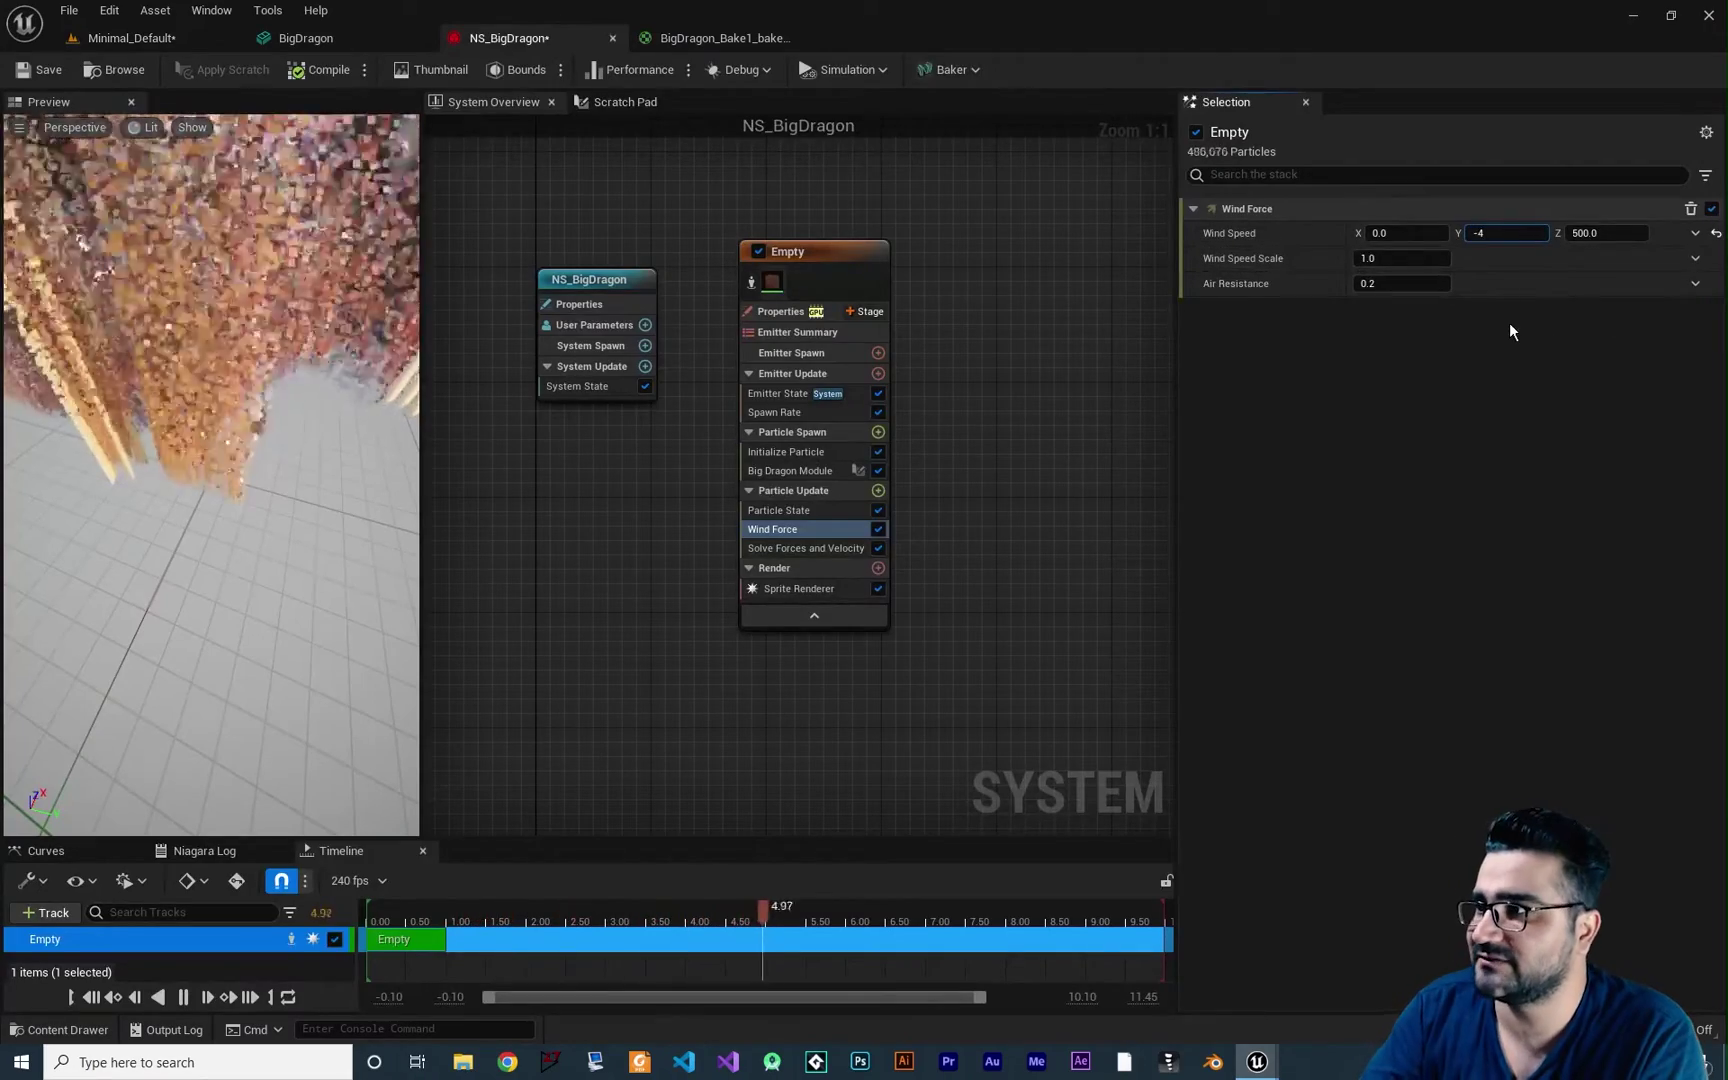
type("00")
key("Return")
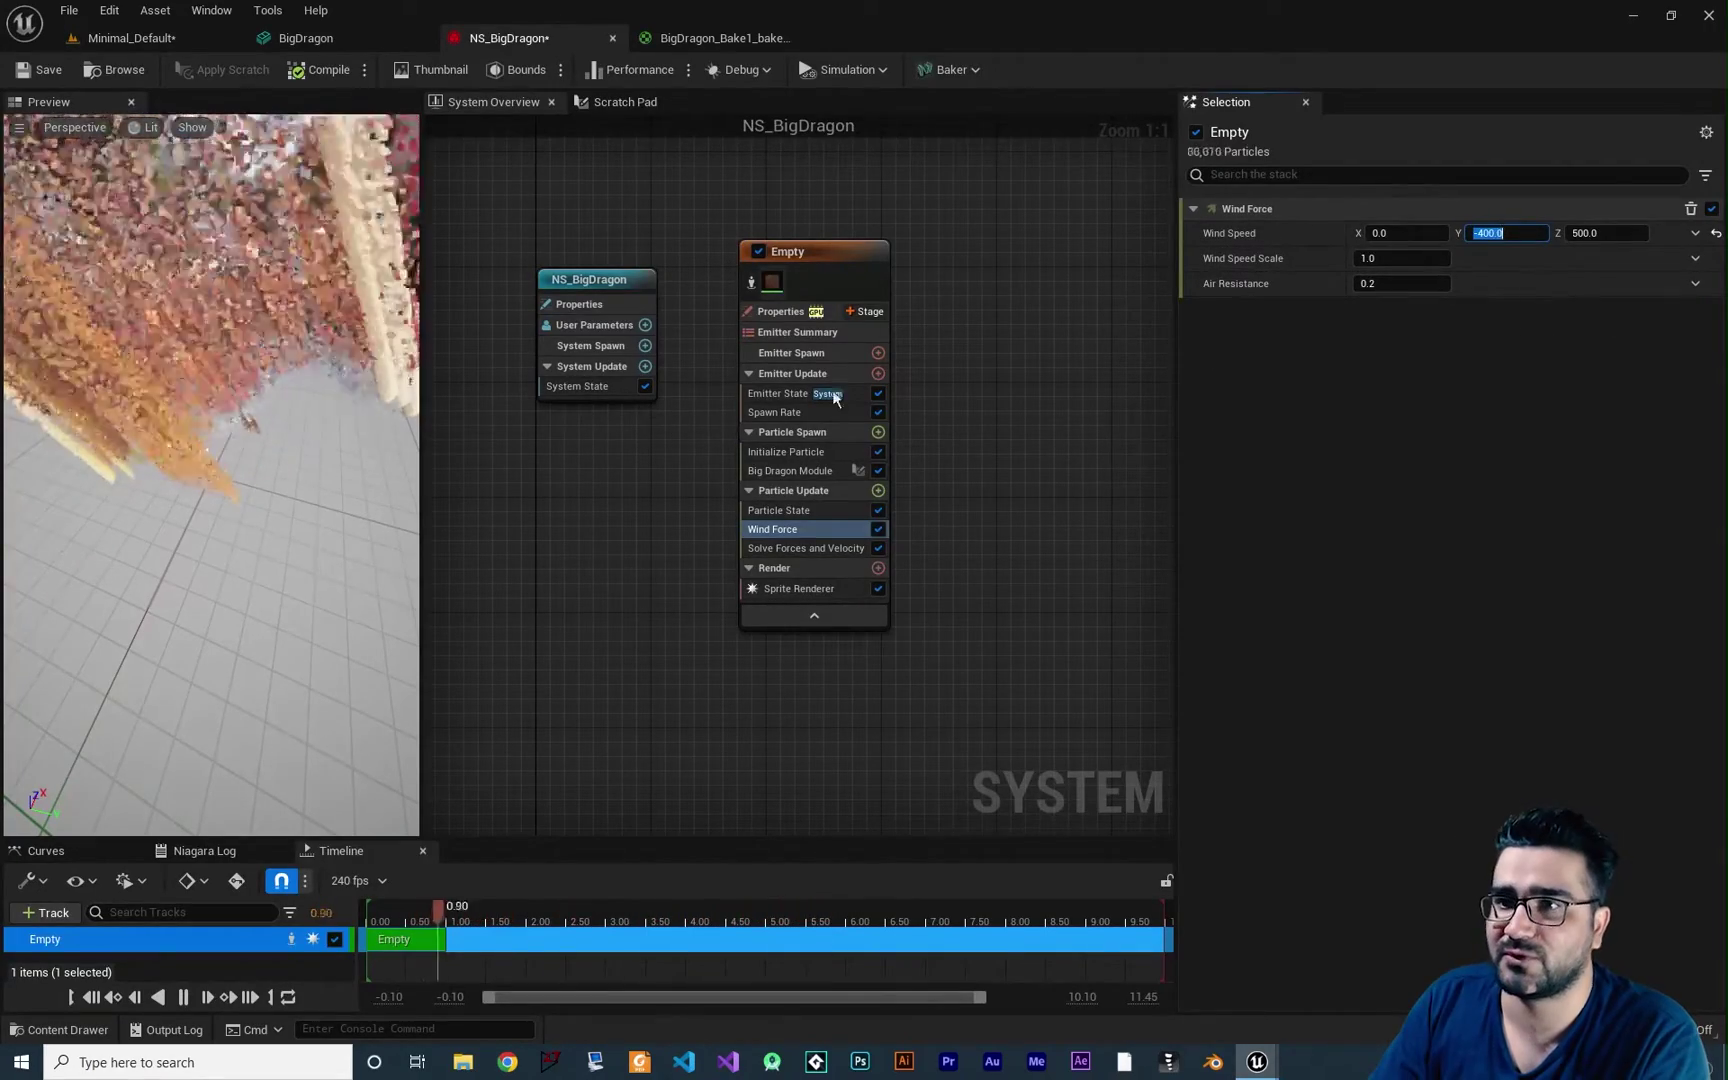
left_click(1408, 233)
type("-")
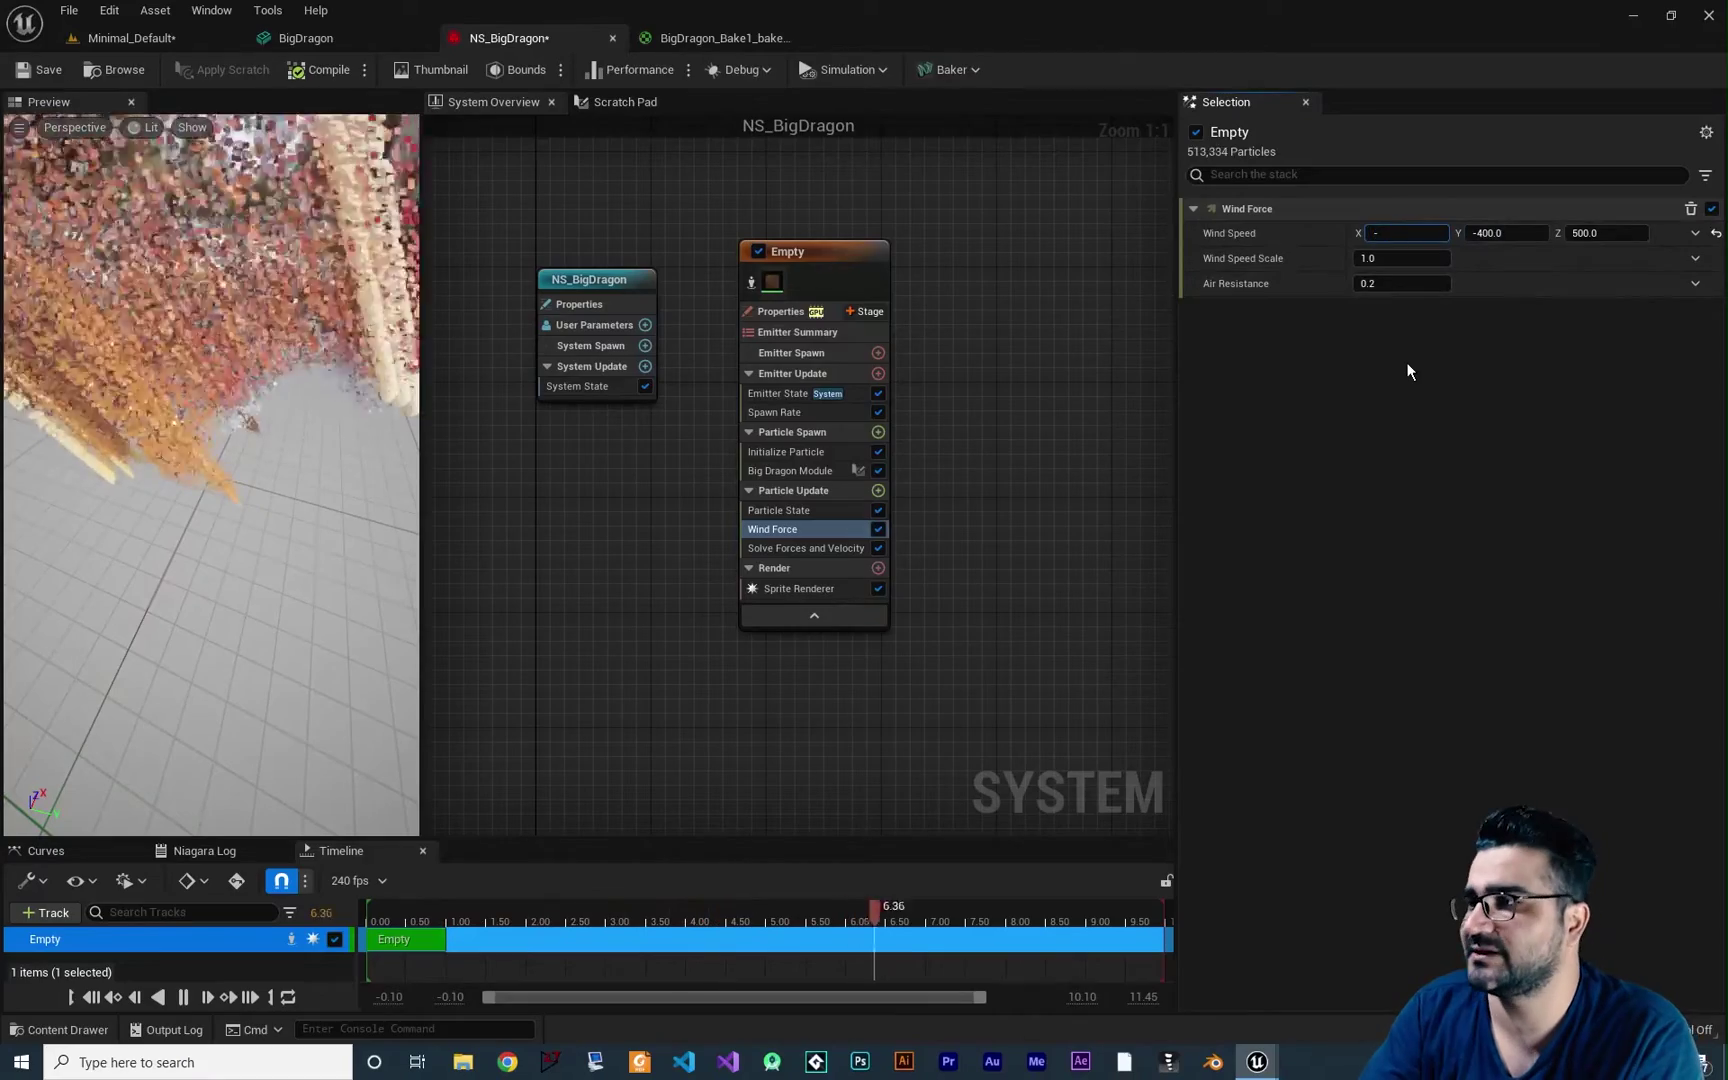
type("200")
key("Return")
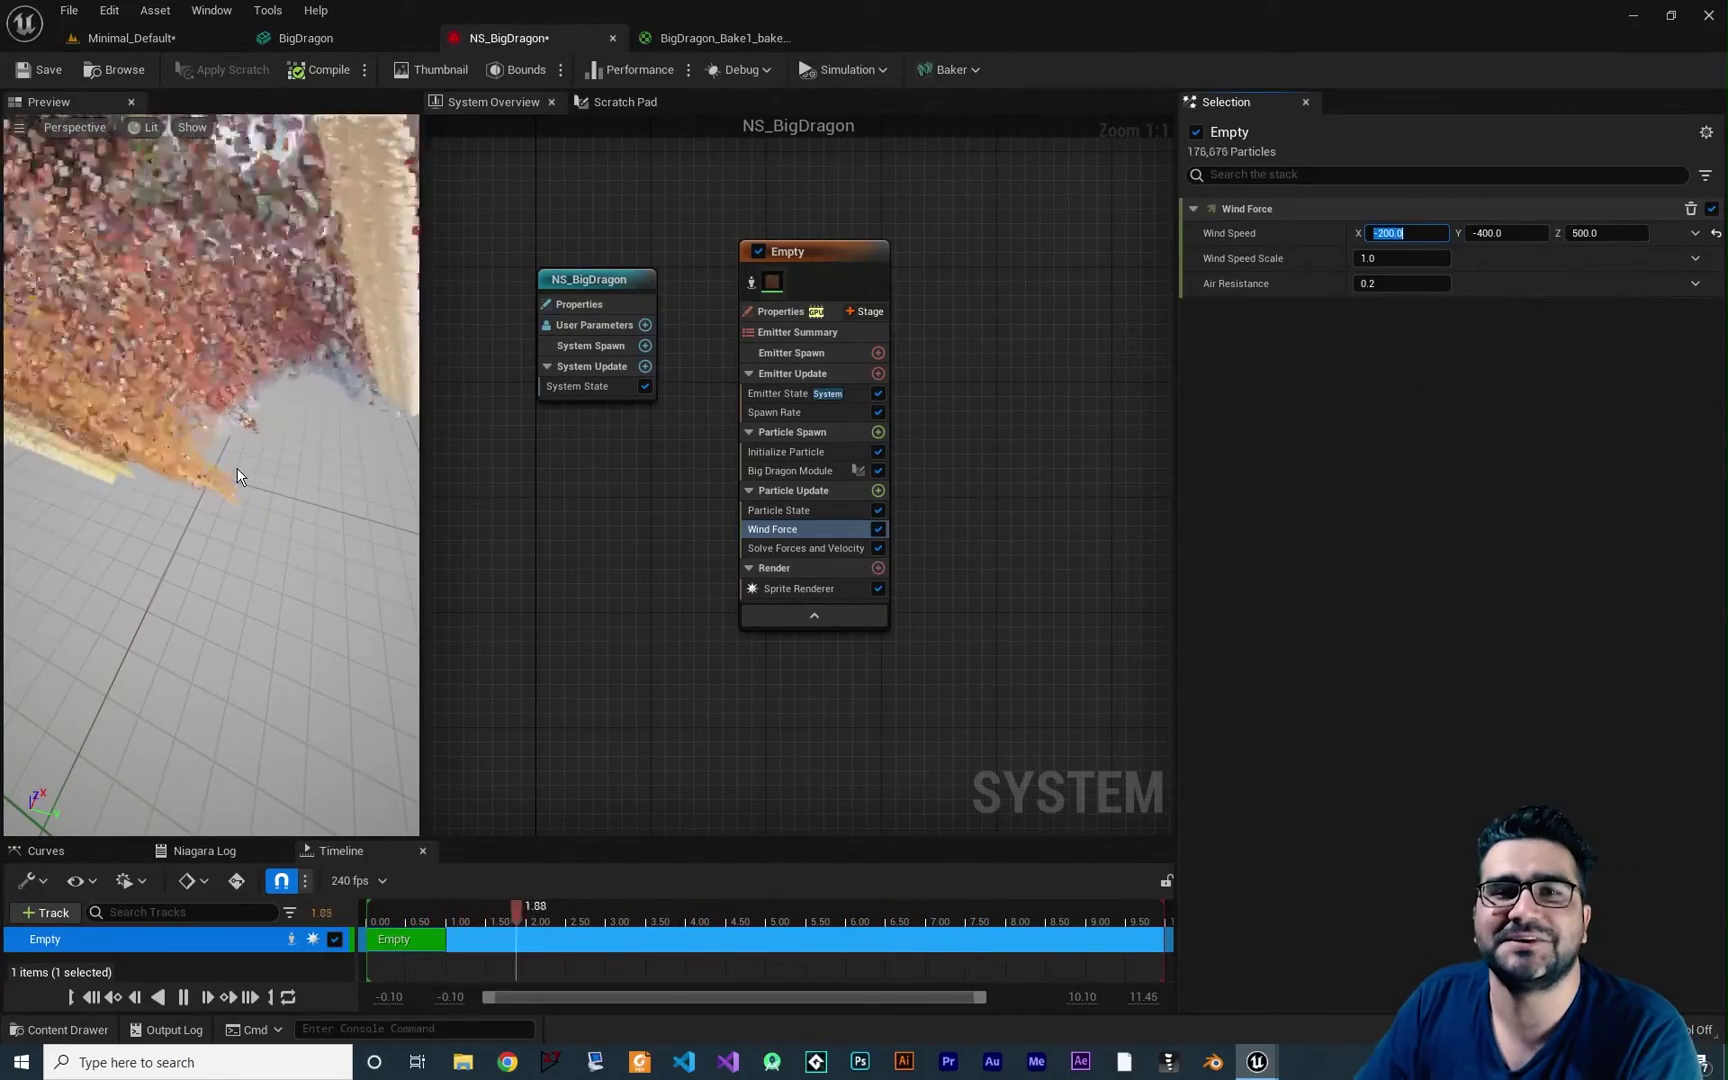
Add a Drag module to Particle Update with a drag of 10 and check the effect in the level
right_click_drag(605, 555, 646, 567)
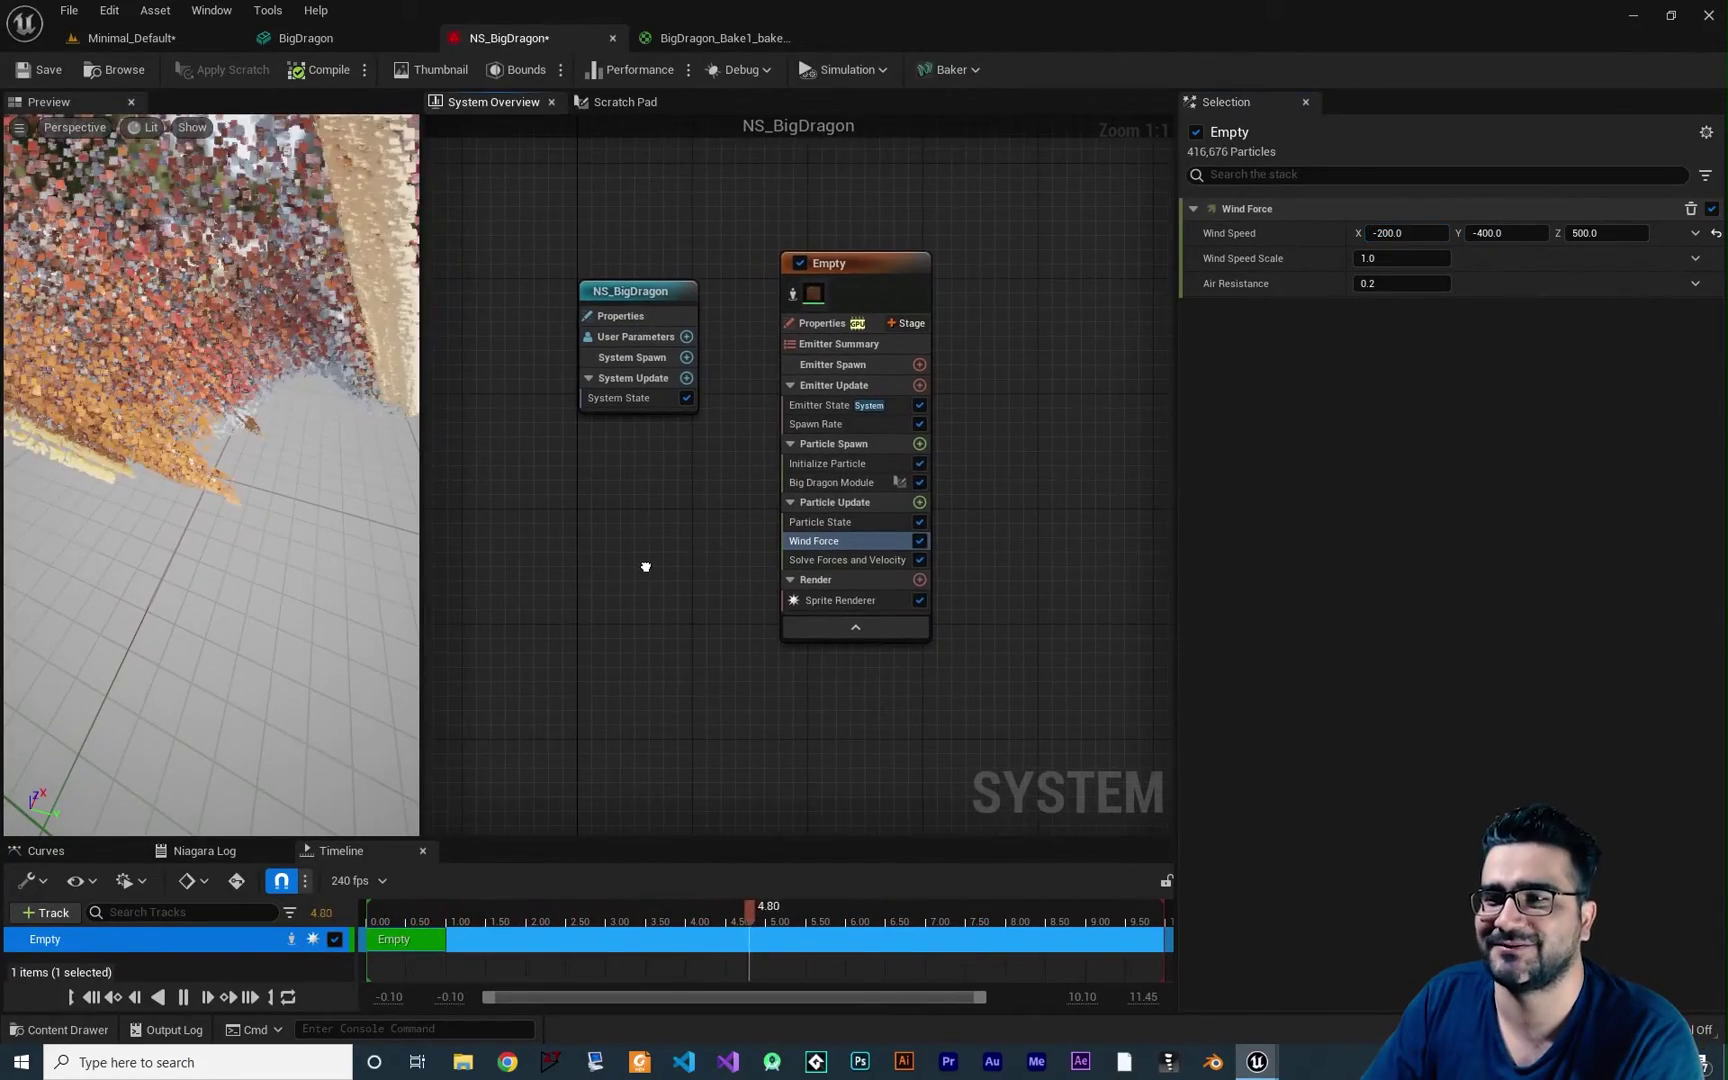
left_click(920, 503)
type("d")
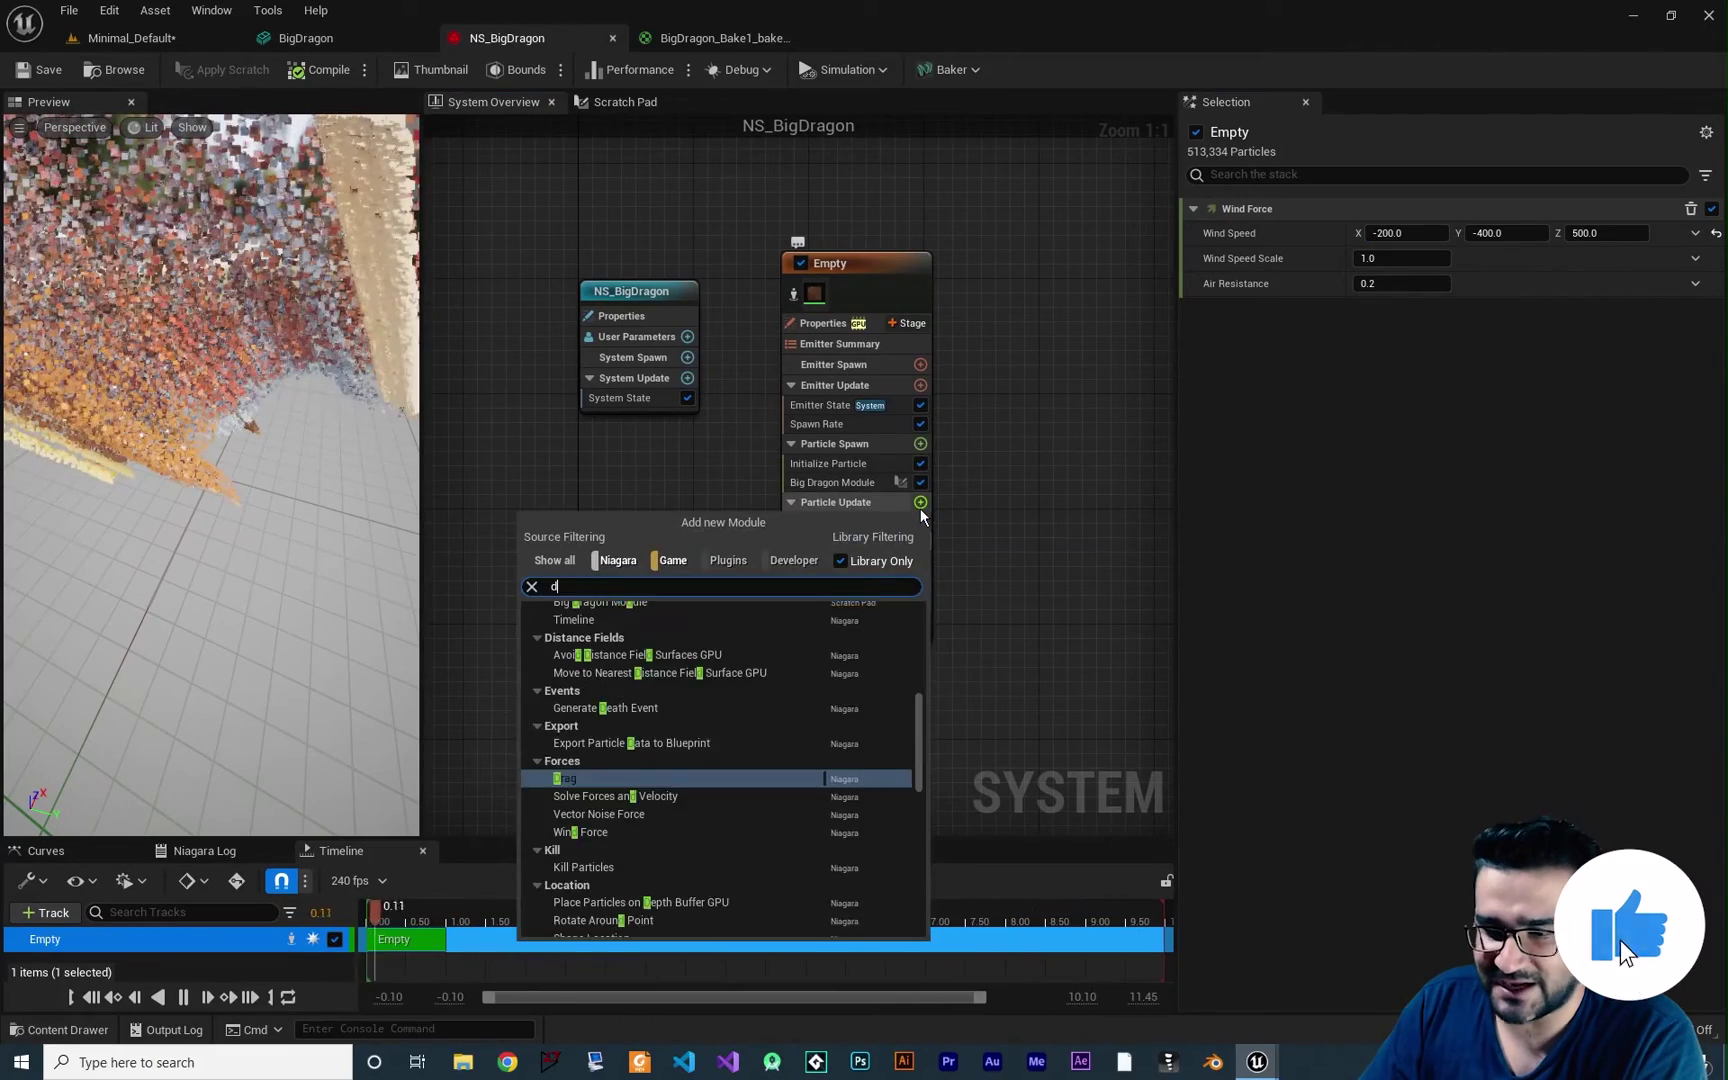
type("rag")
key("Return")
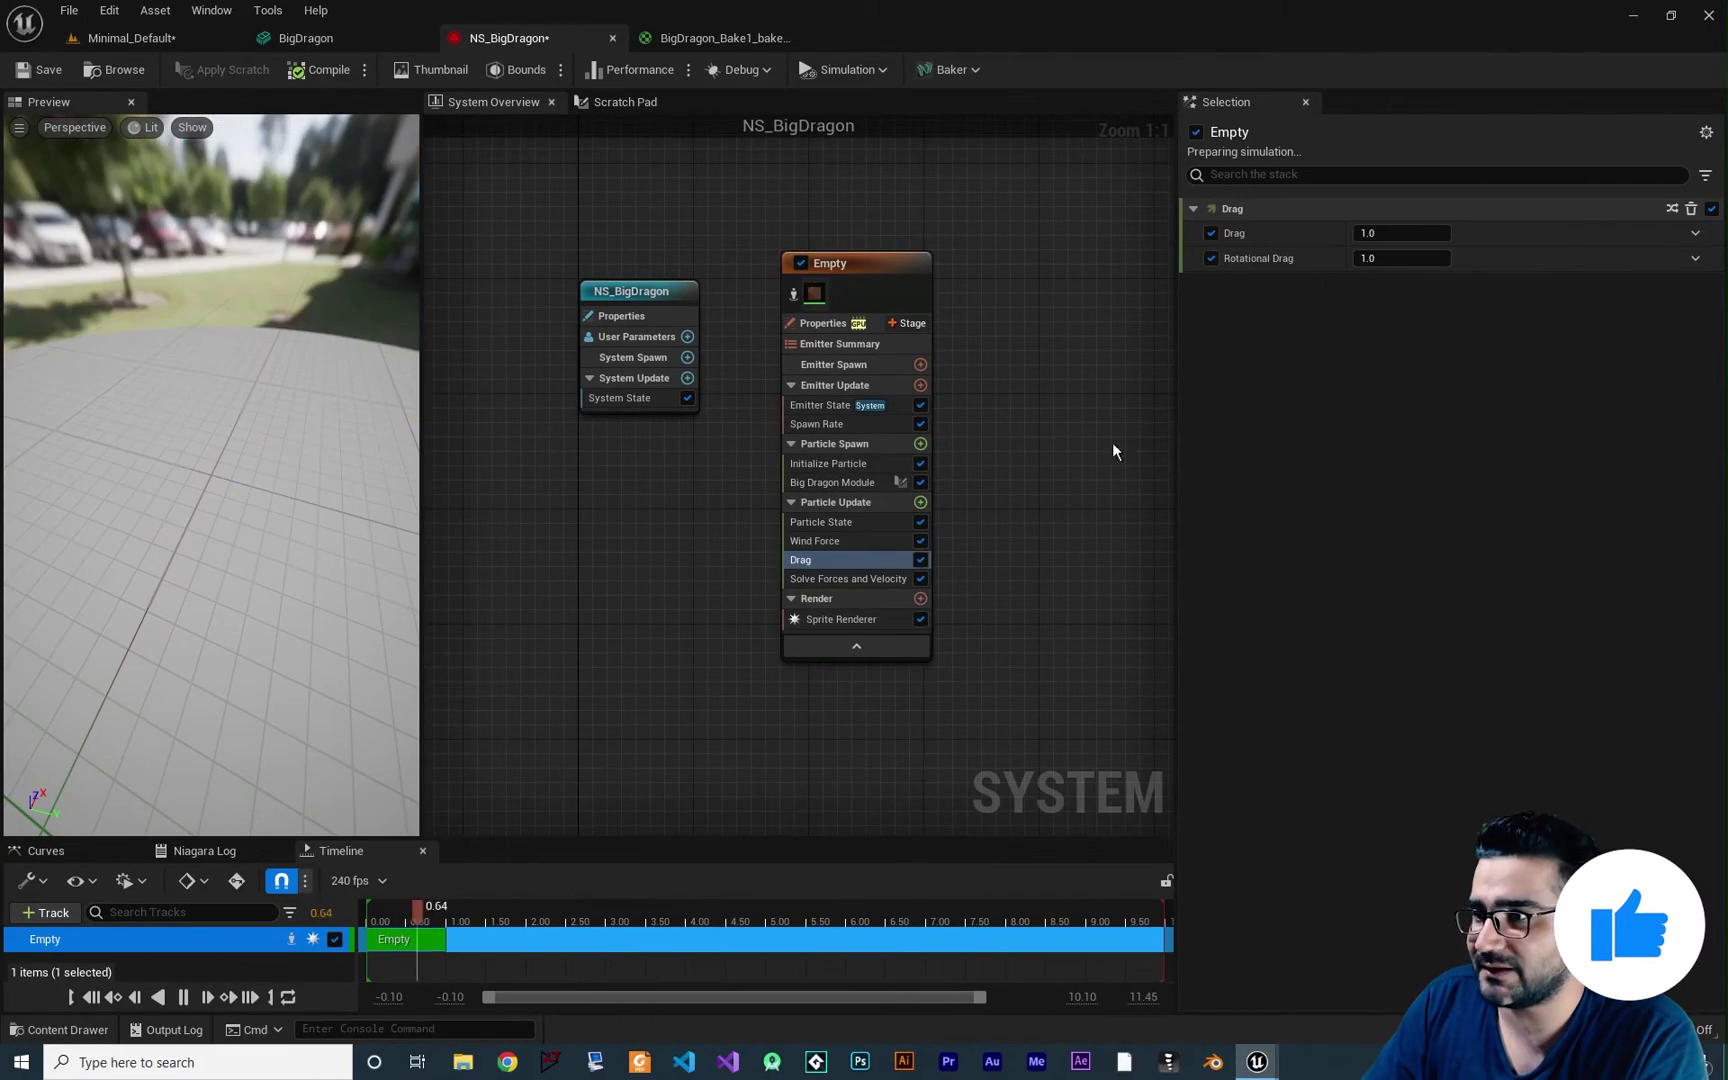
left_click(1390, 233)
type("10")
key("Return")
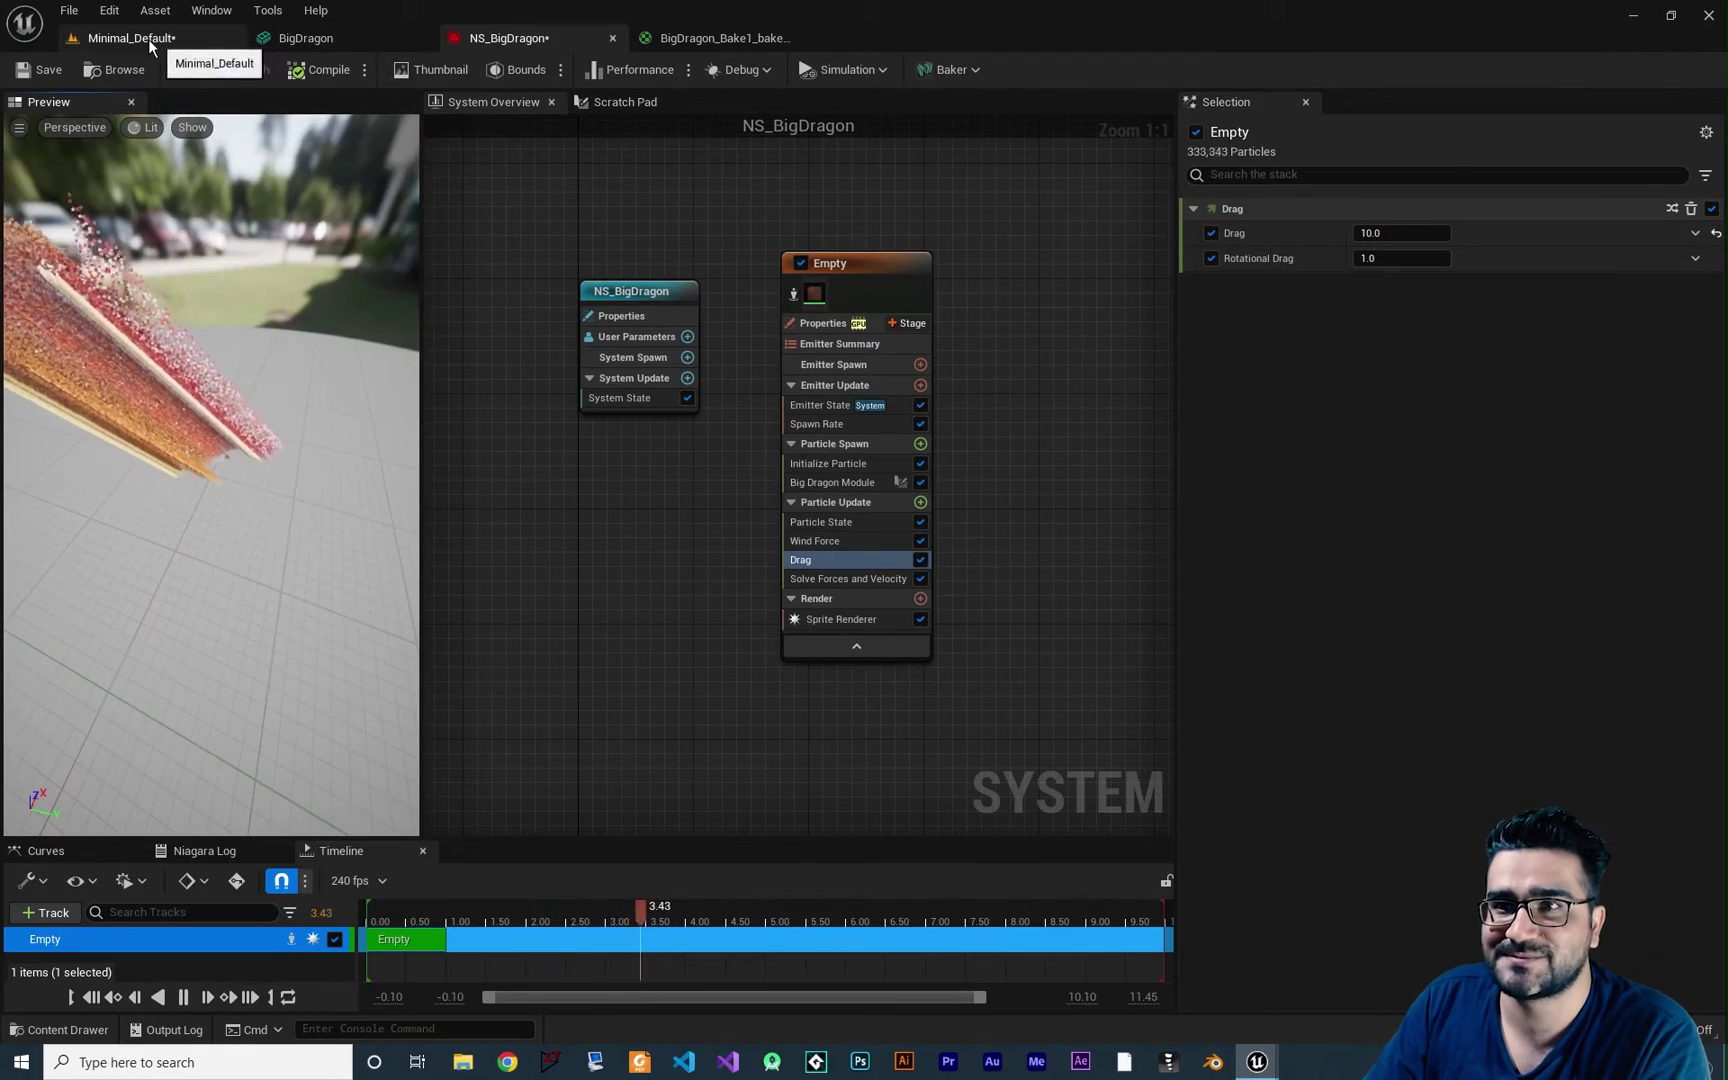
left_click(148, 39)
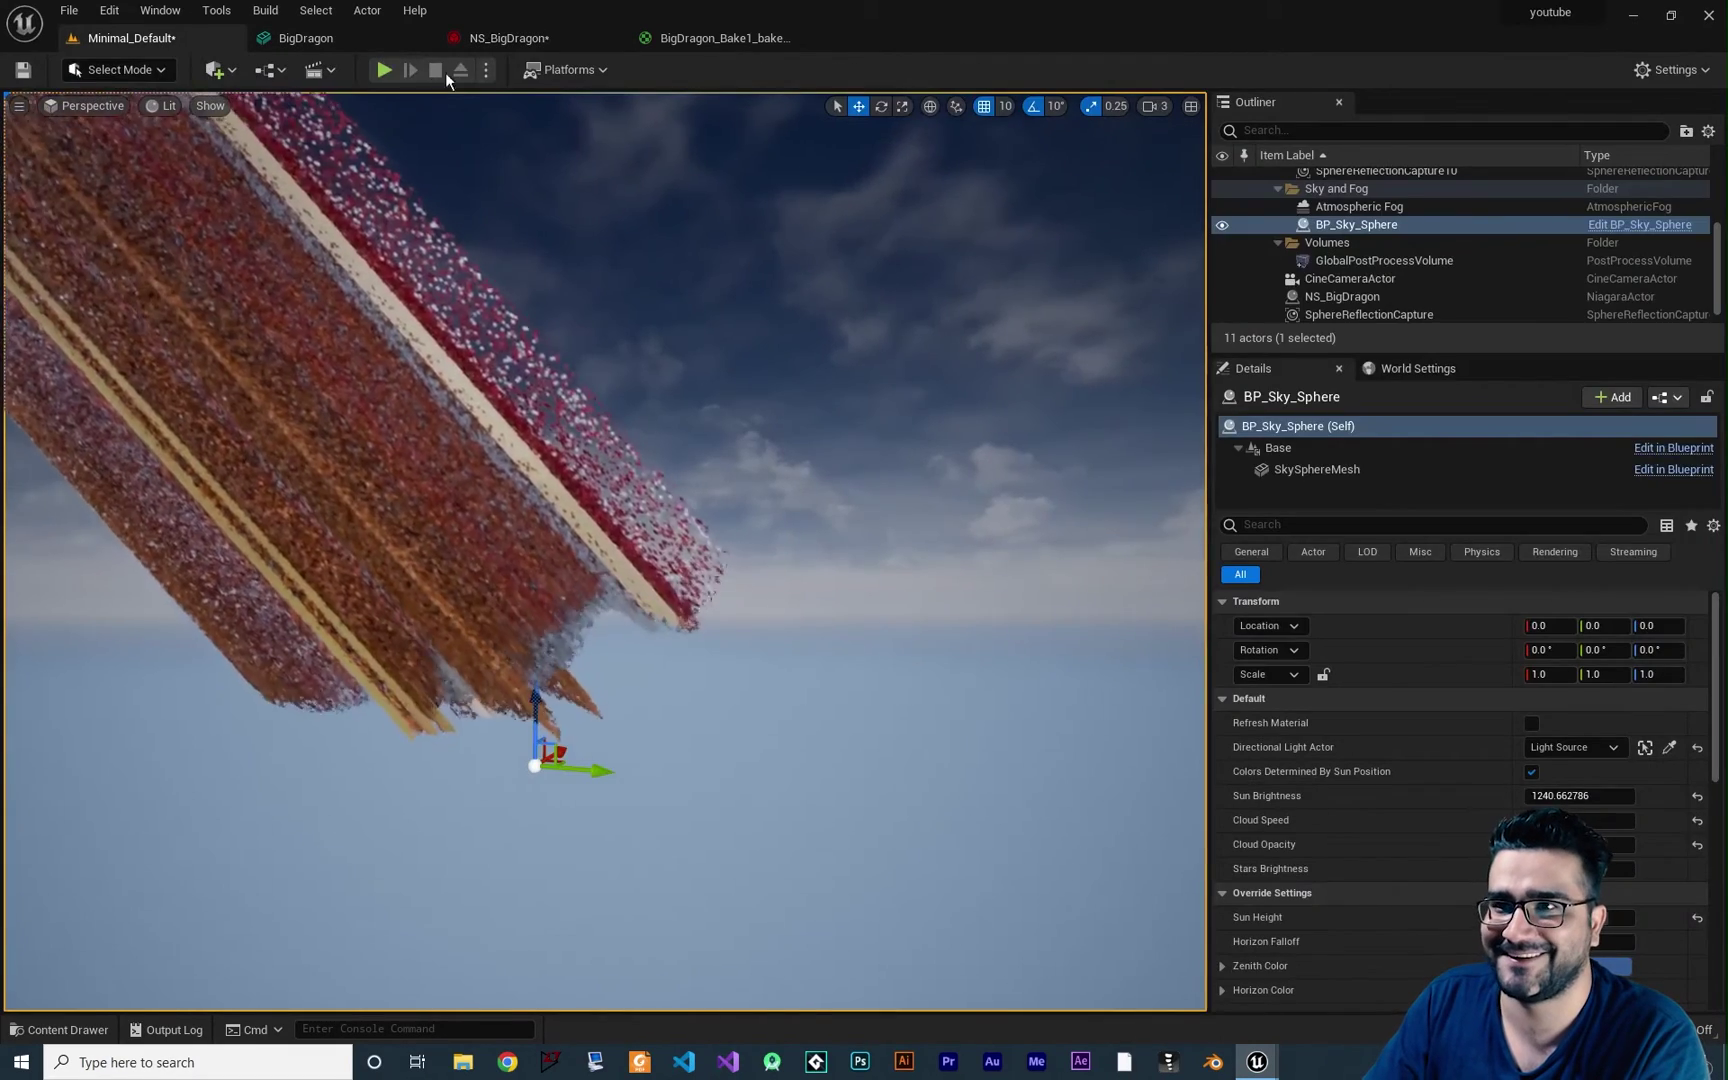
left_click(500, 38)
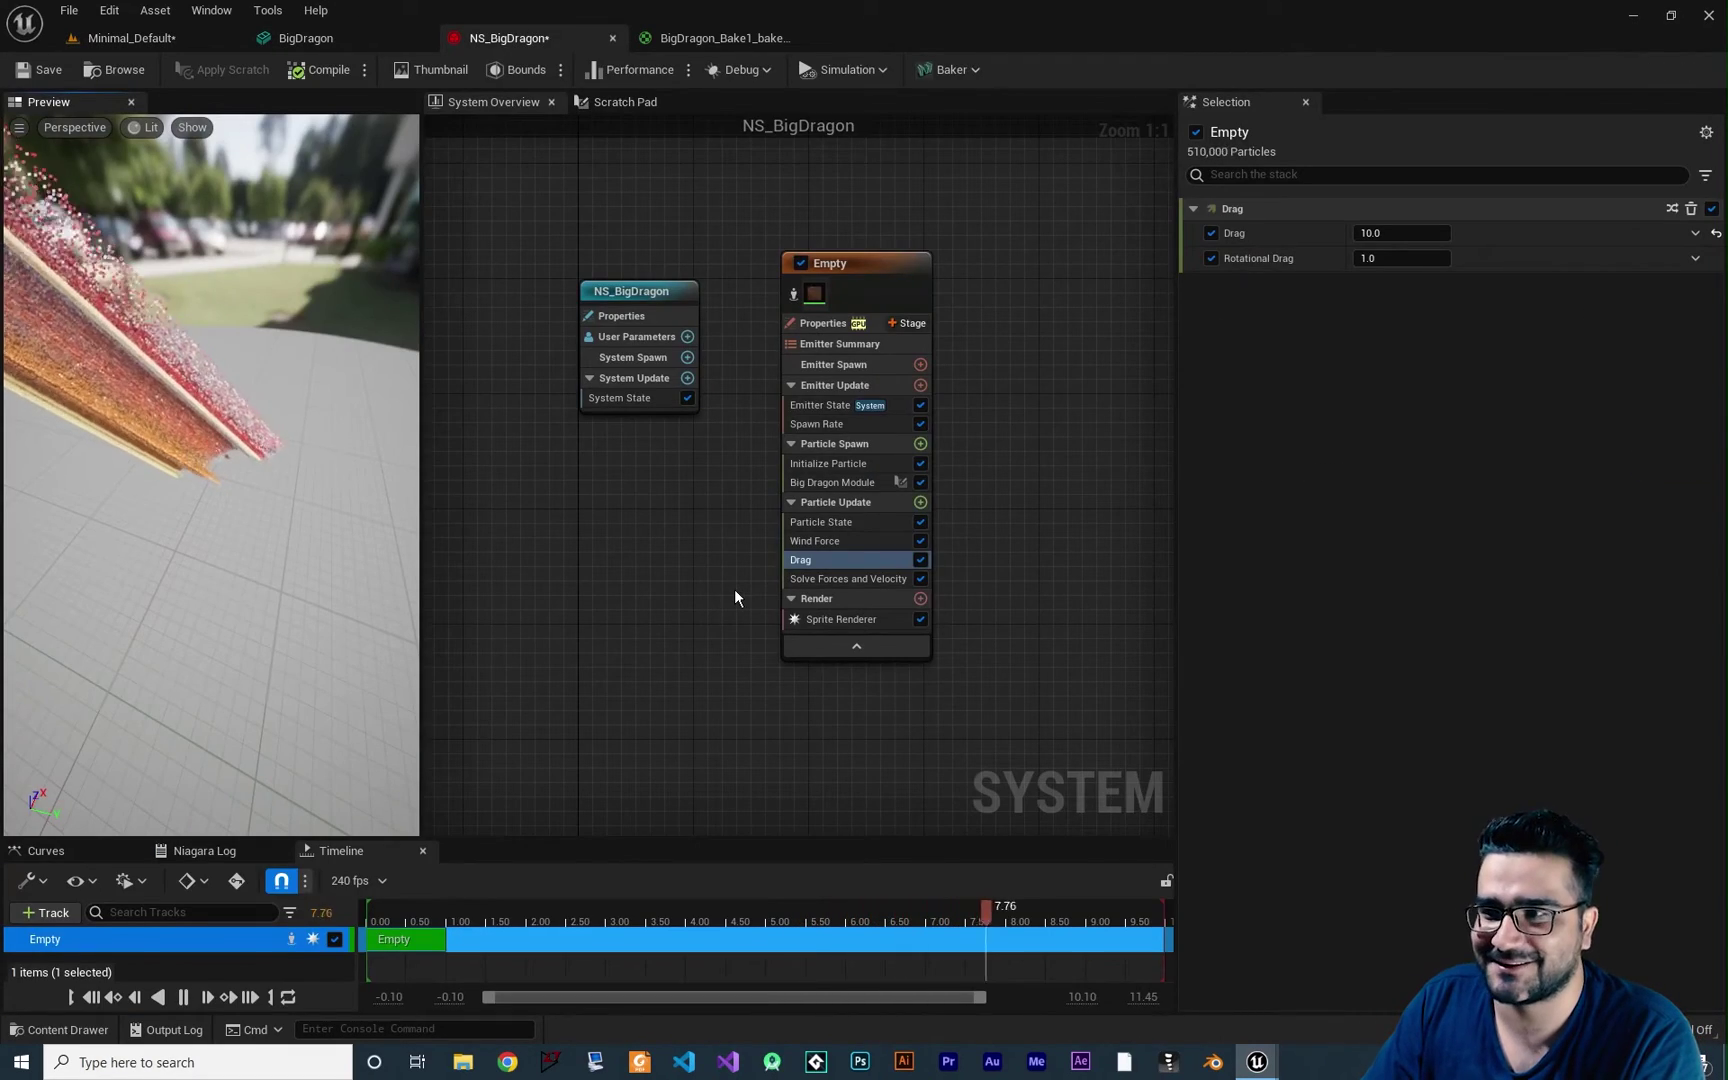
Add a Scale Sprite Size module to Particle Update using the Smooth Ramp Down curve template, and check it in the level
left_click(921, 502)
type("size")
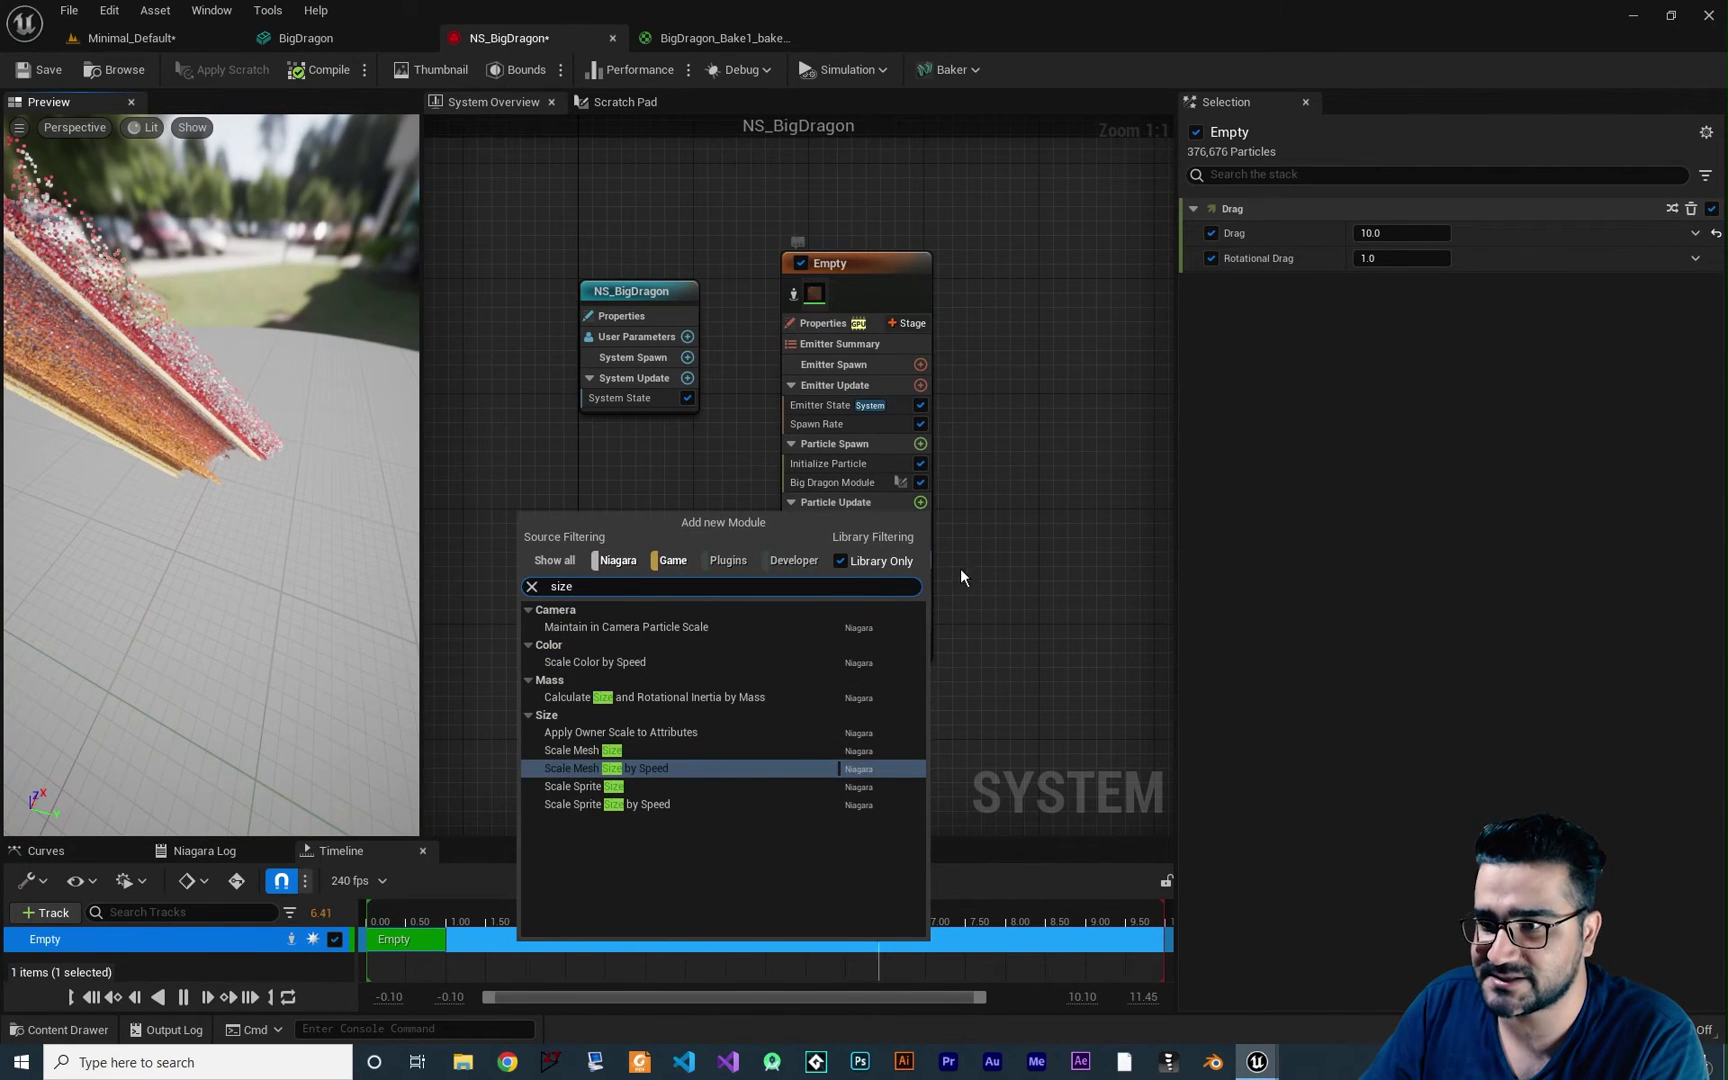
left_click(594, 789)
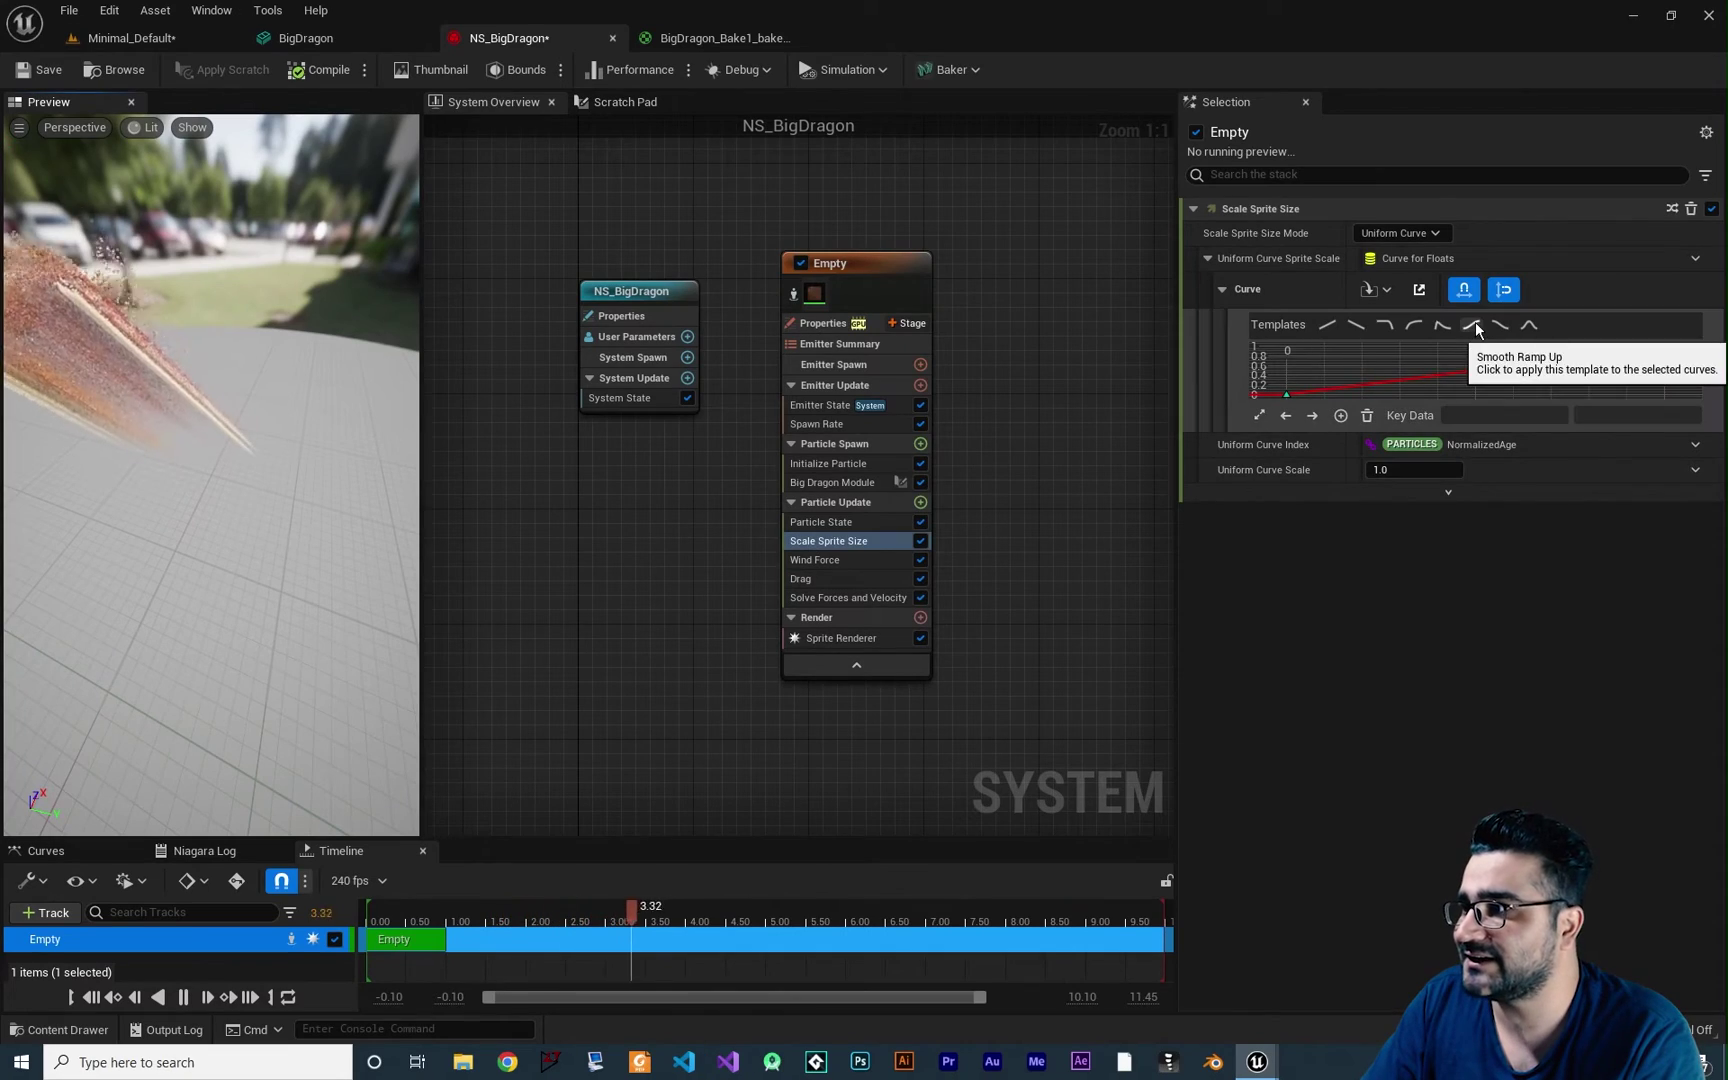
left_click(1500, 325)
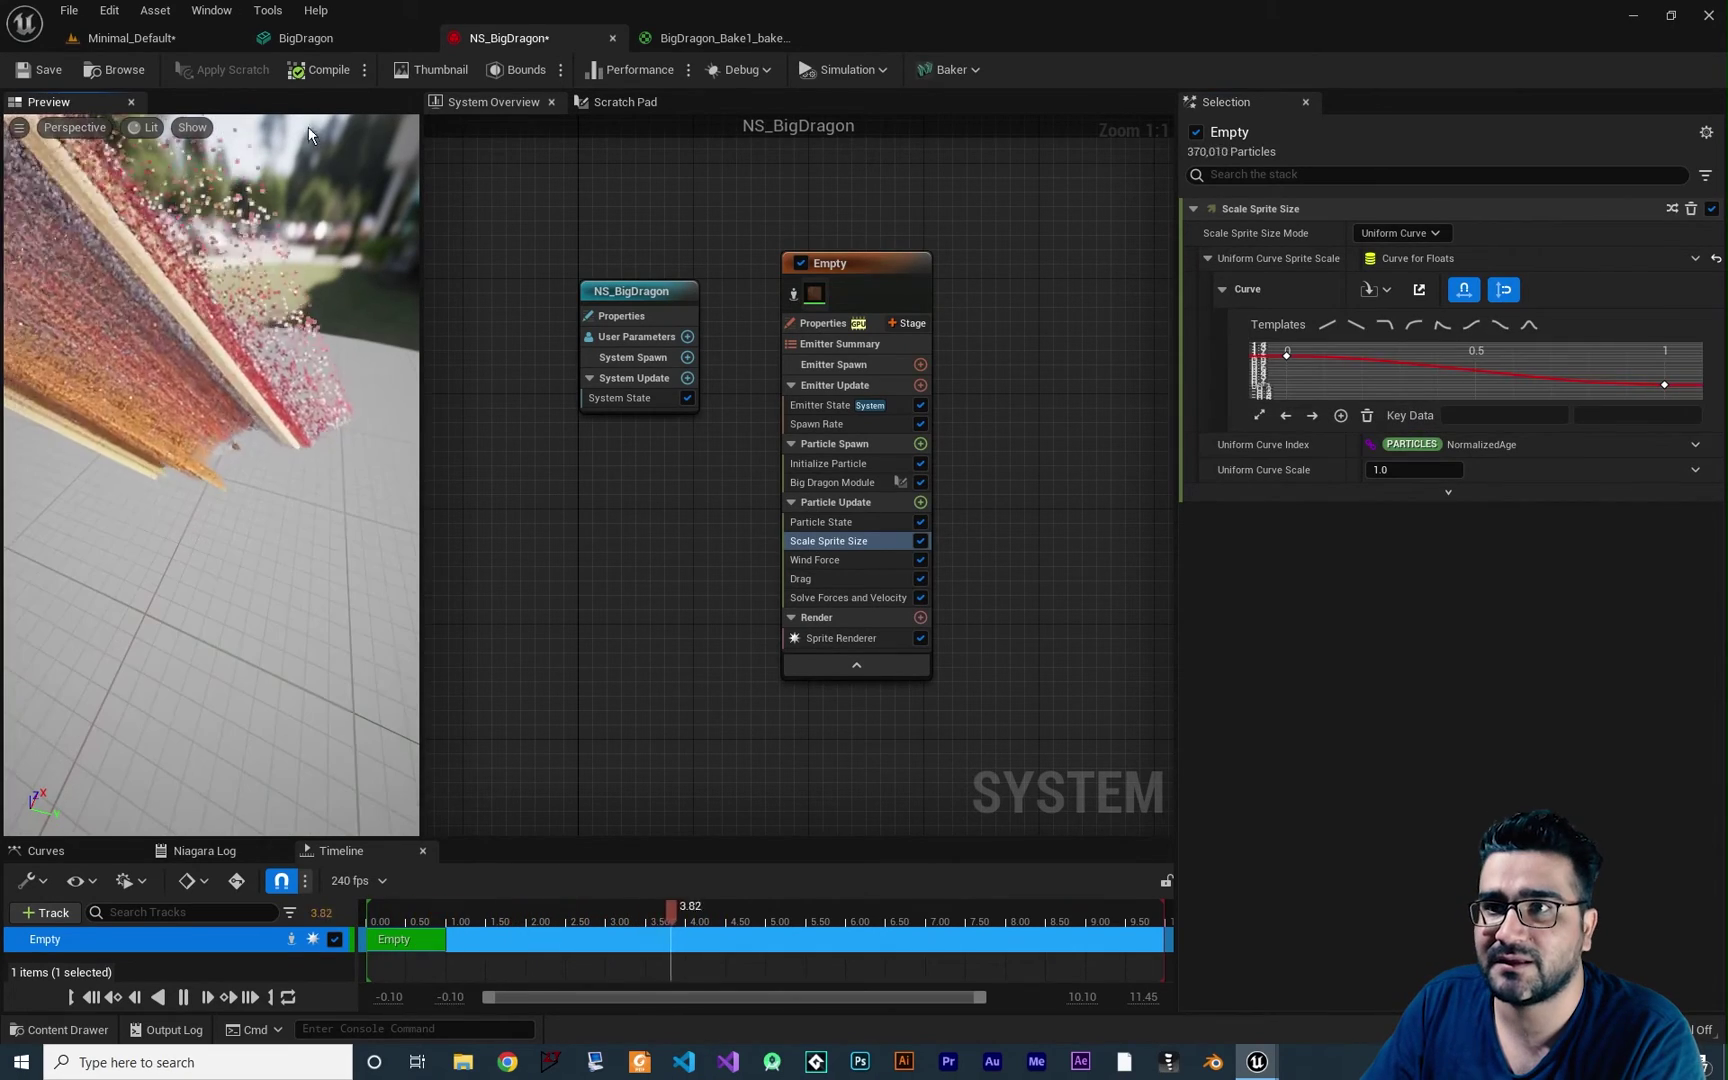
left_click(130, 38)
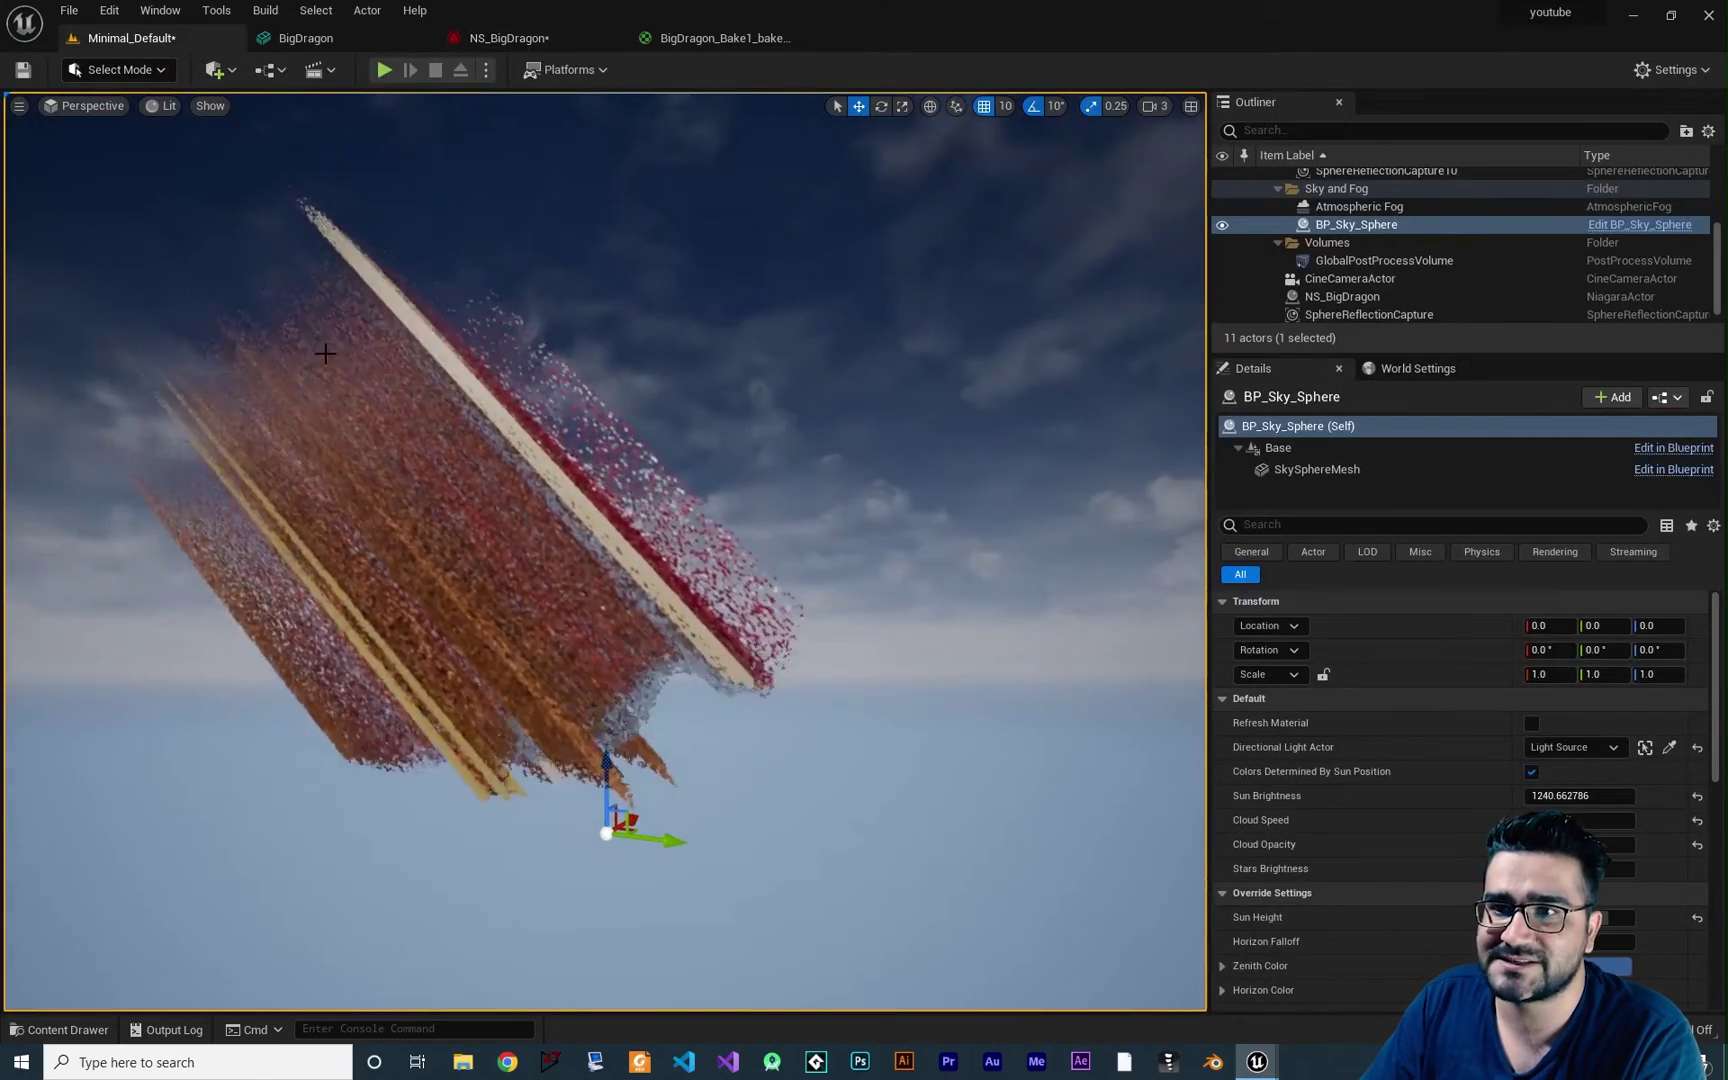
left_click(509, 38)
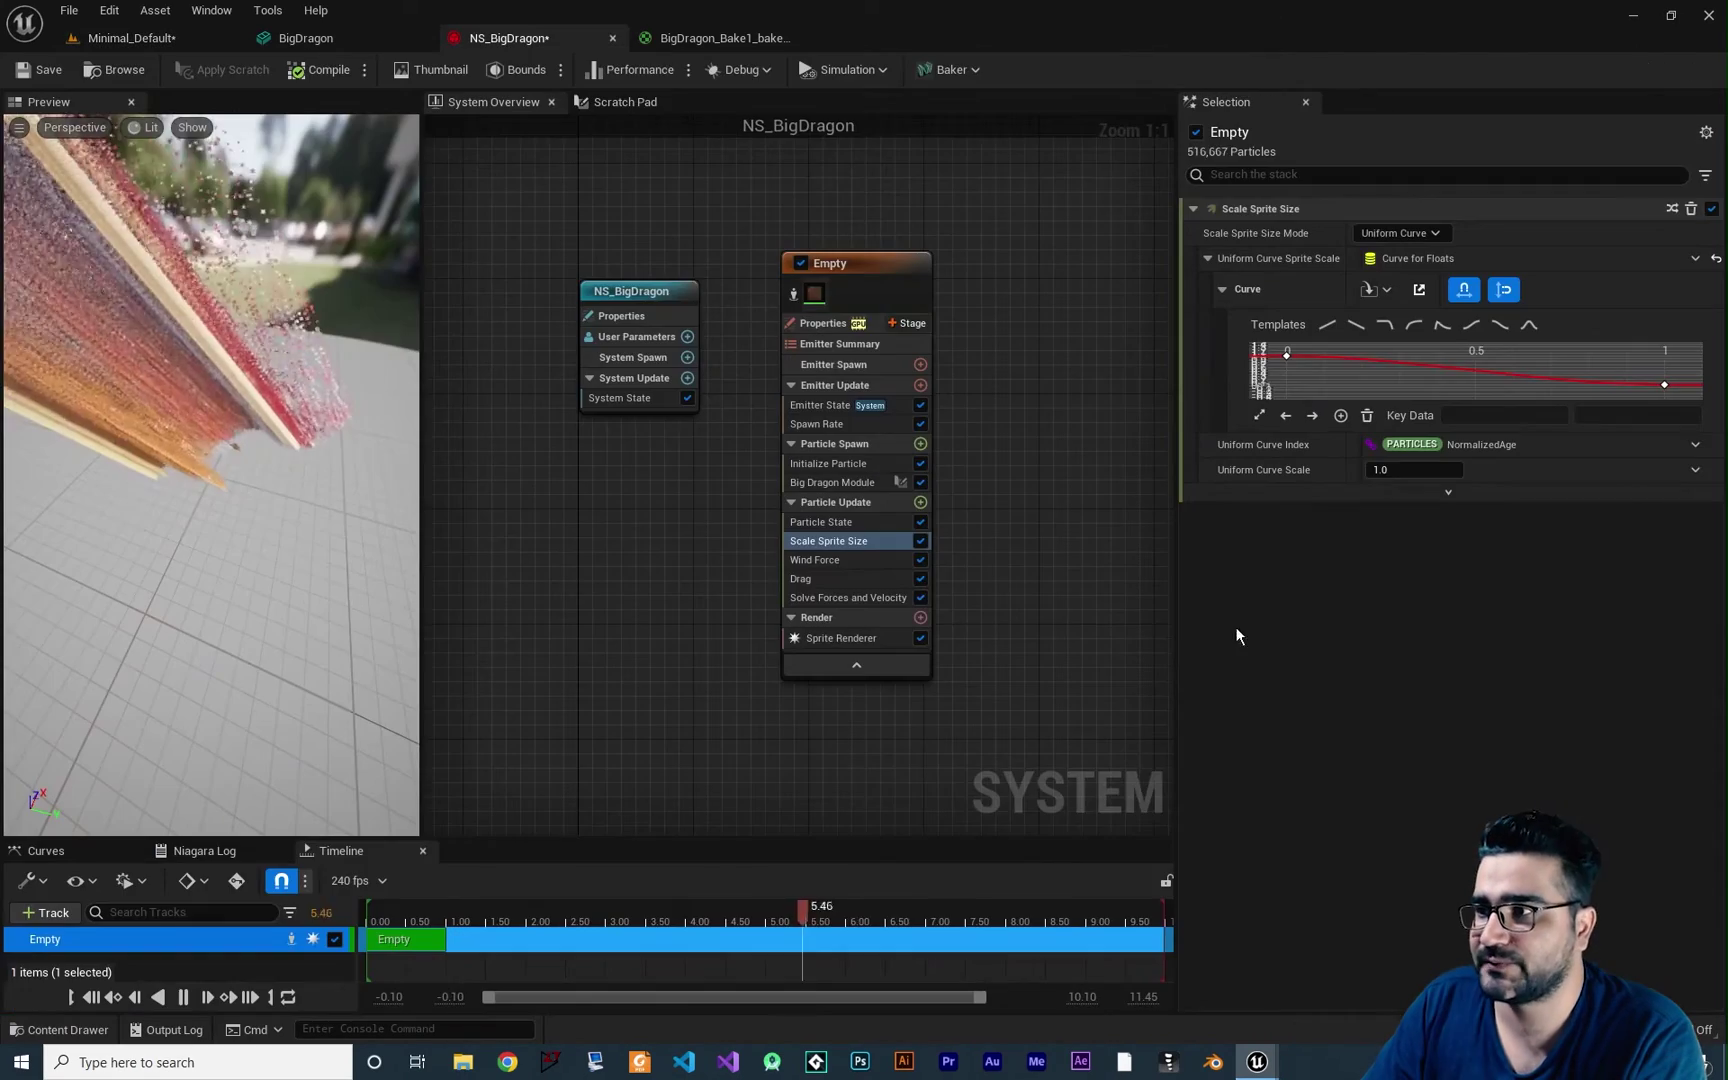
Add a Curl Noise Force module to Particle Update with noise strength 200 and noise frequency 35, and check it in the level
left_click(920, 502)
type("curl")
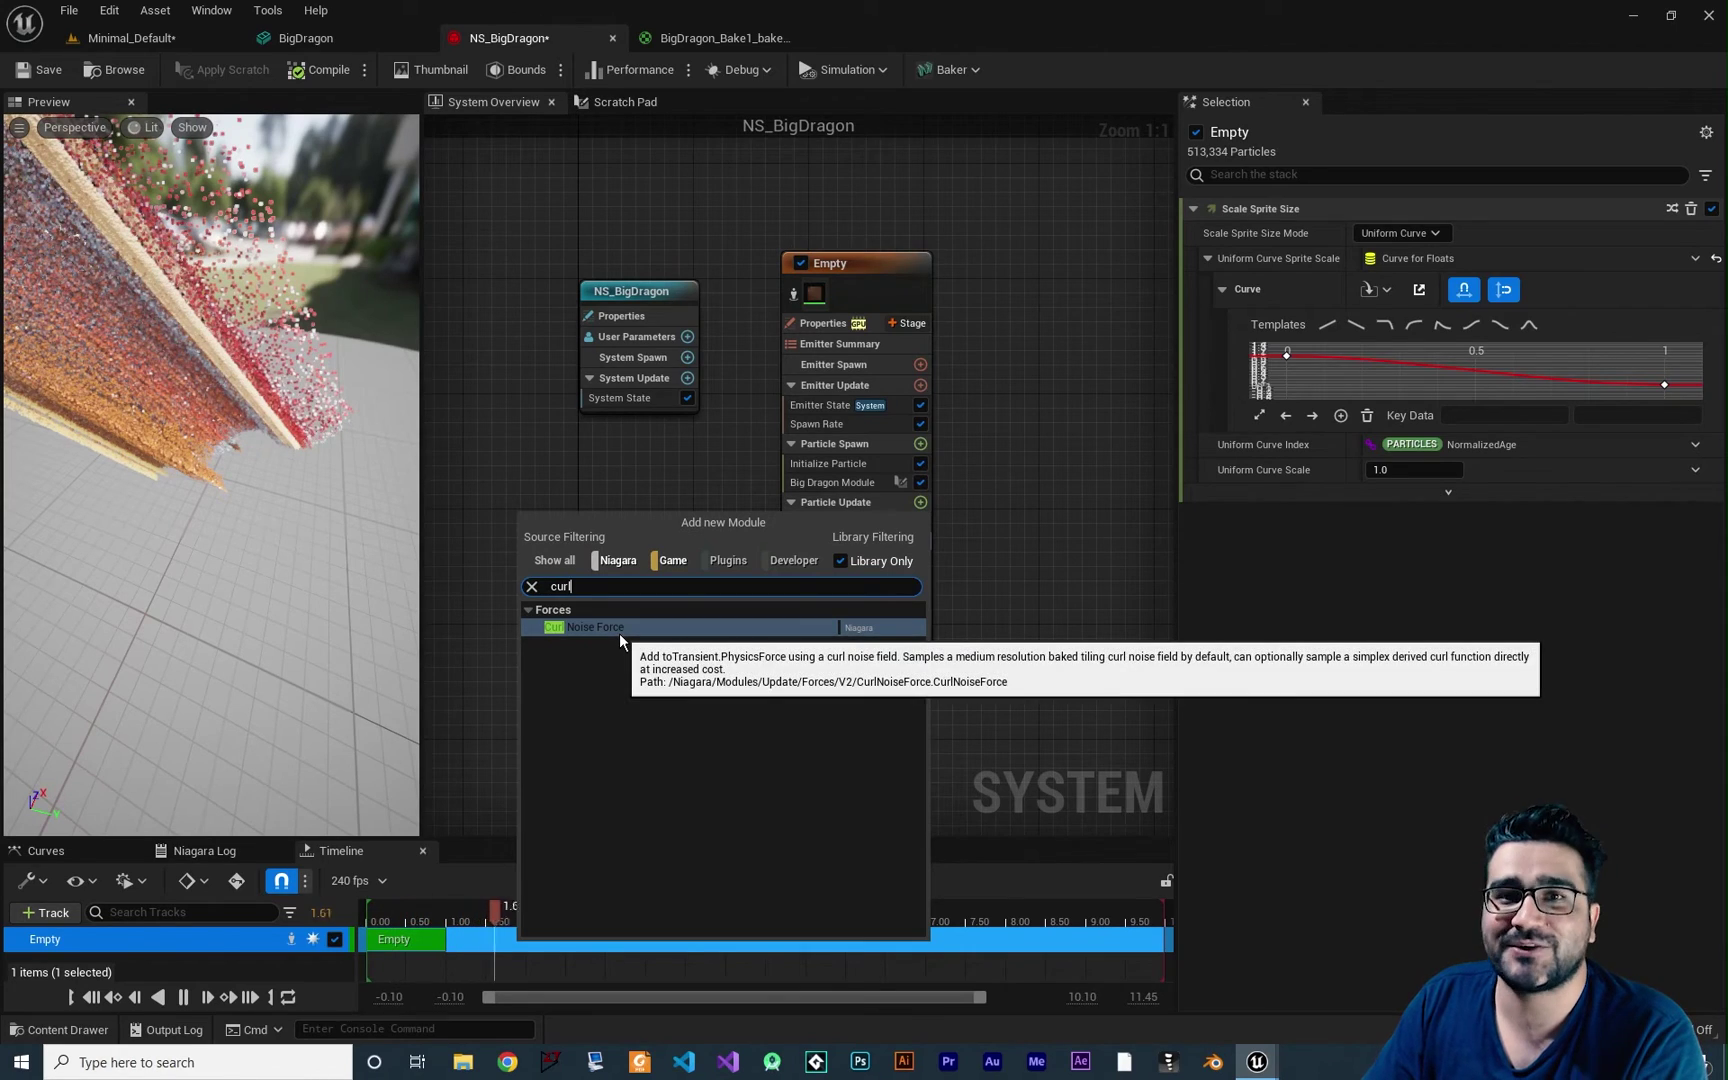
left_click(620, 630)
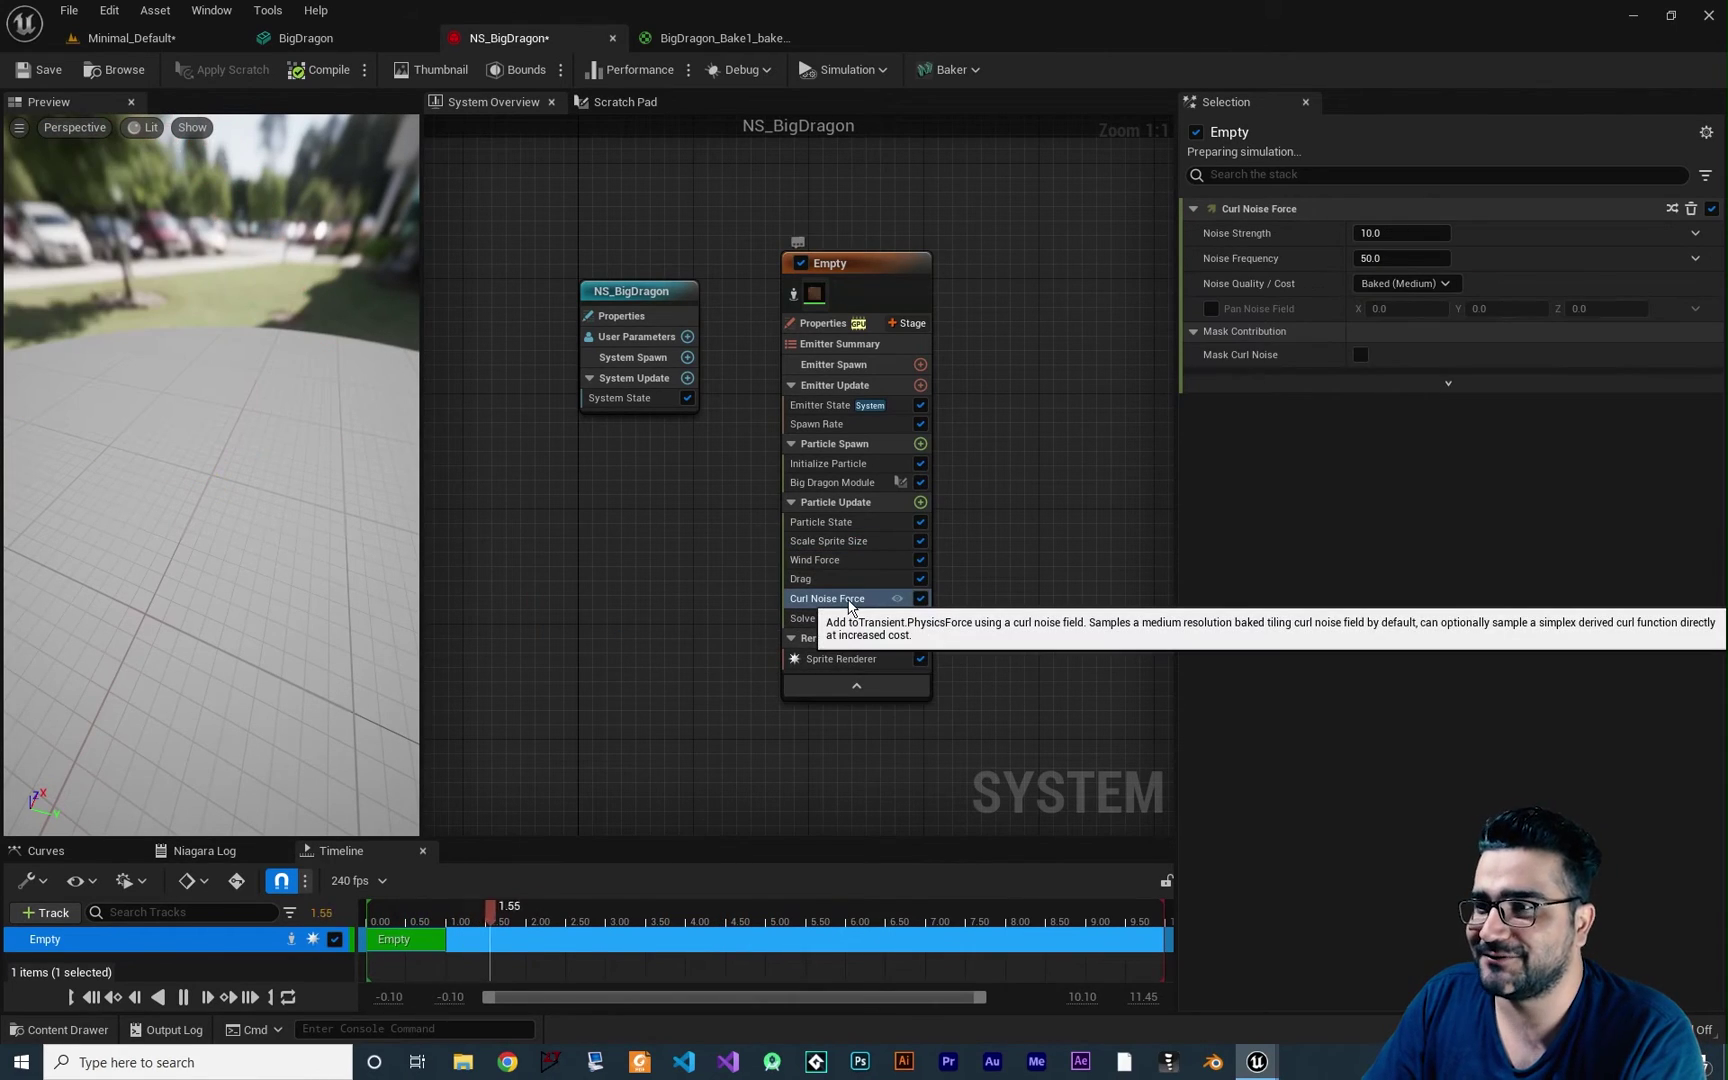
left_click(1400, 233)
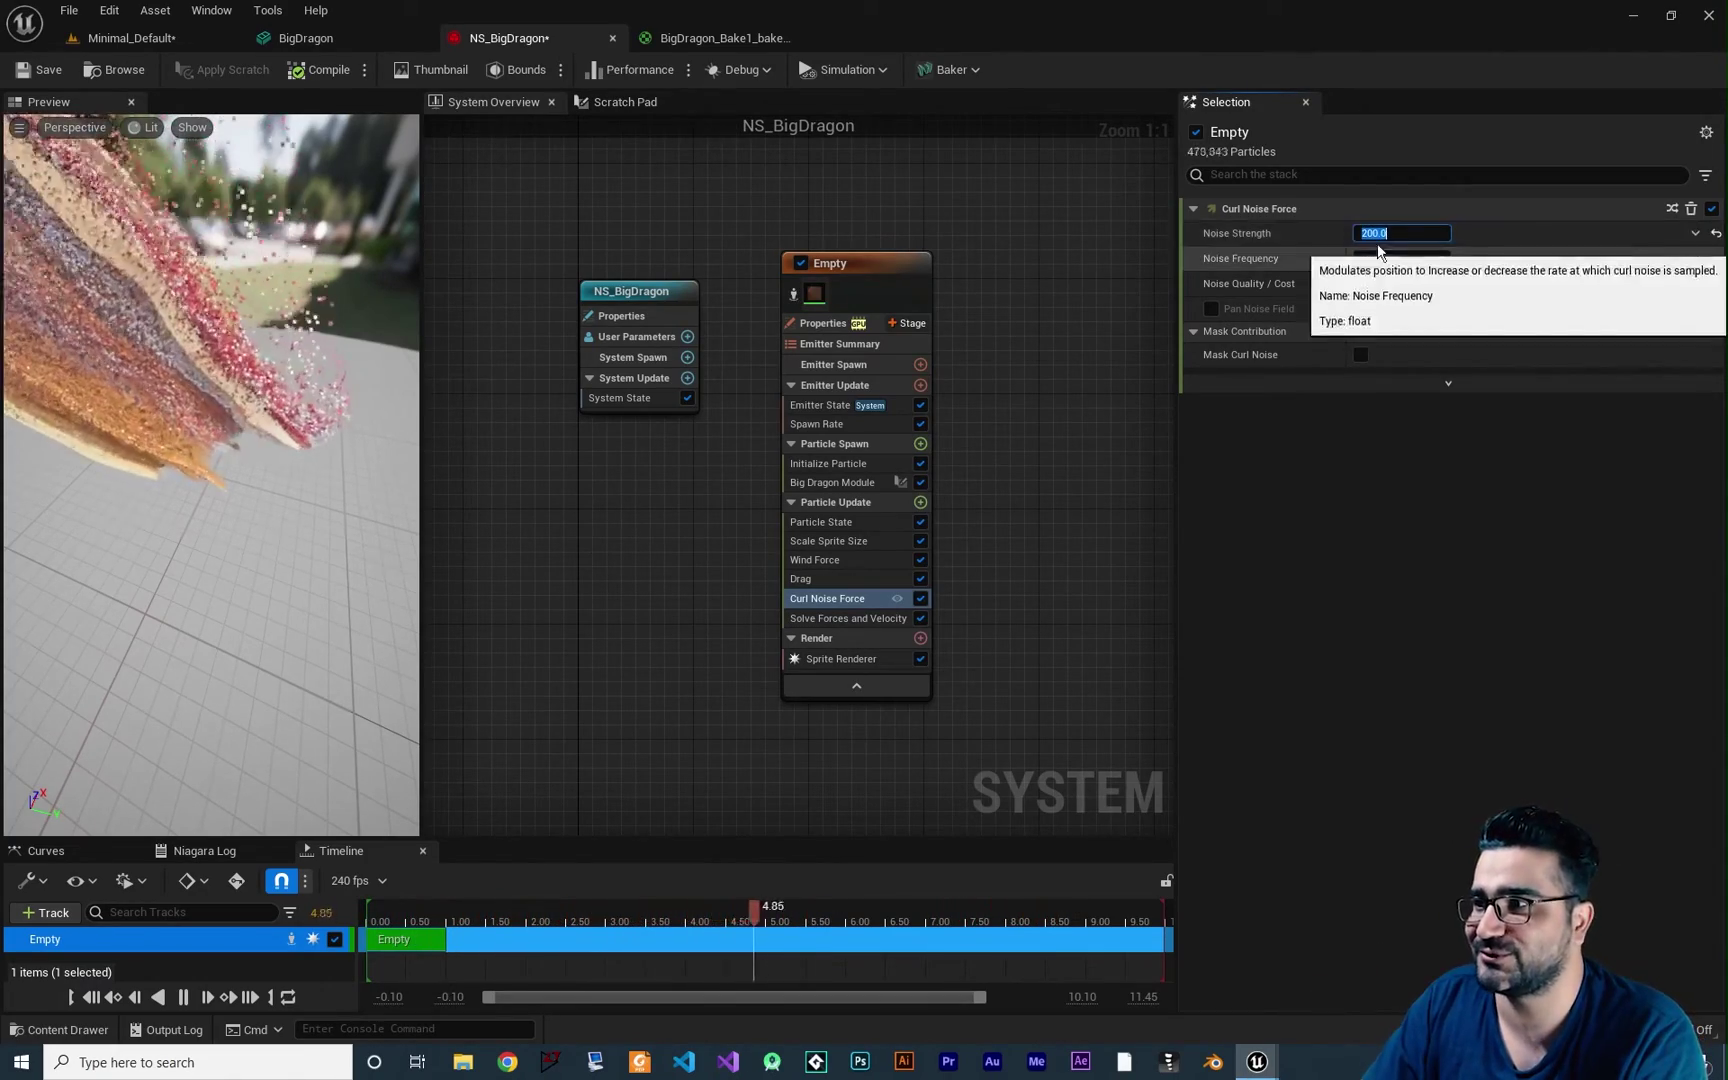
left_click(1398, 257)
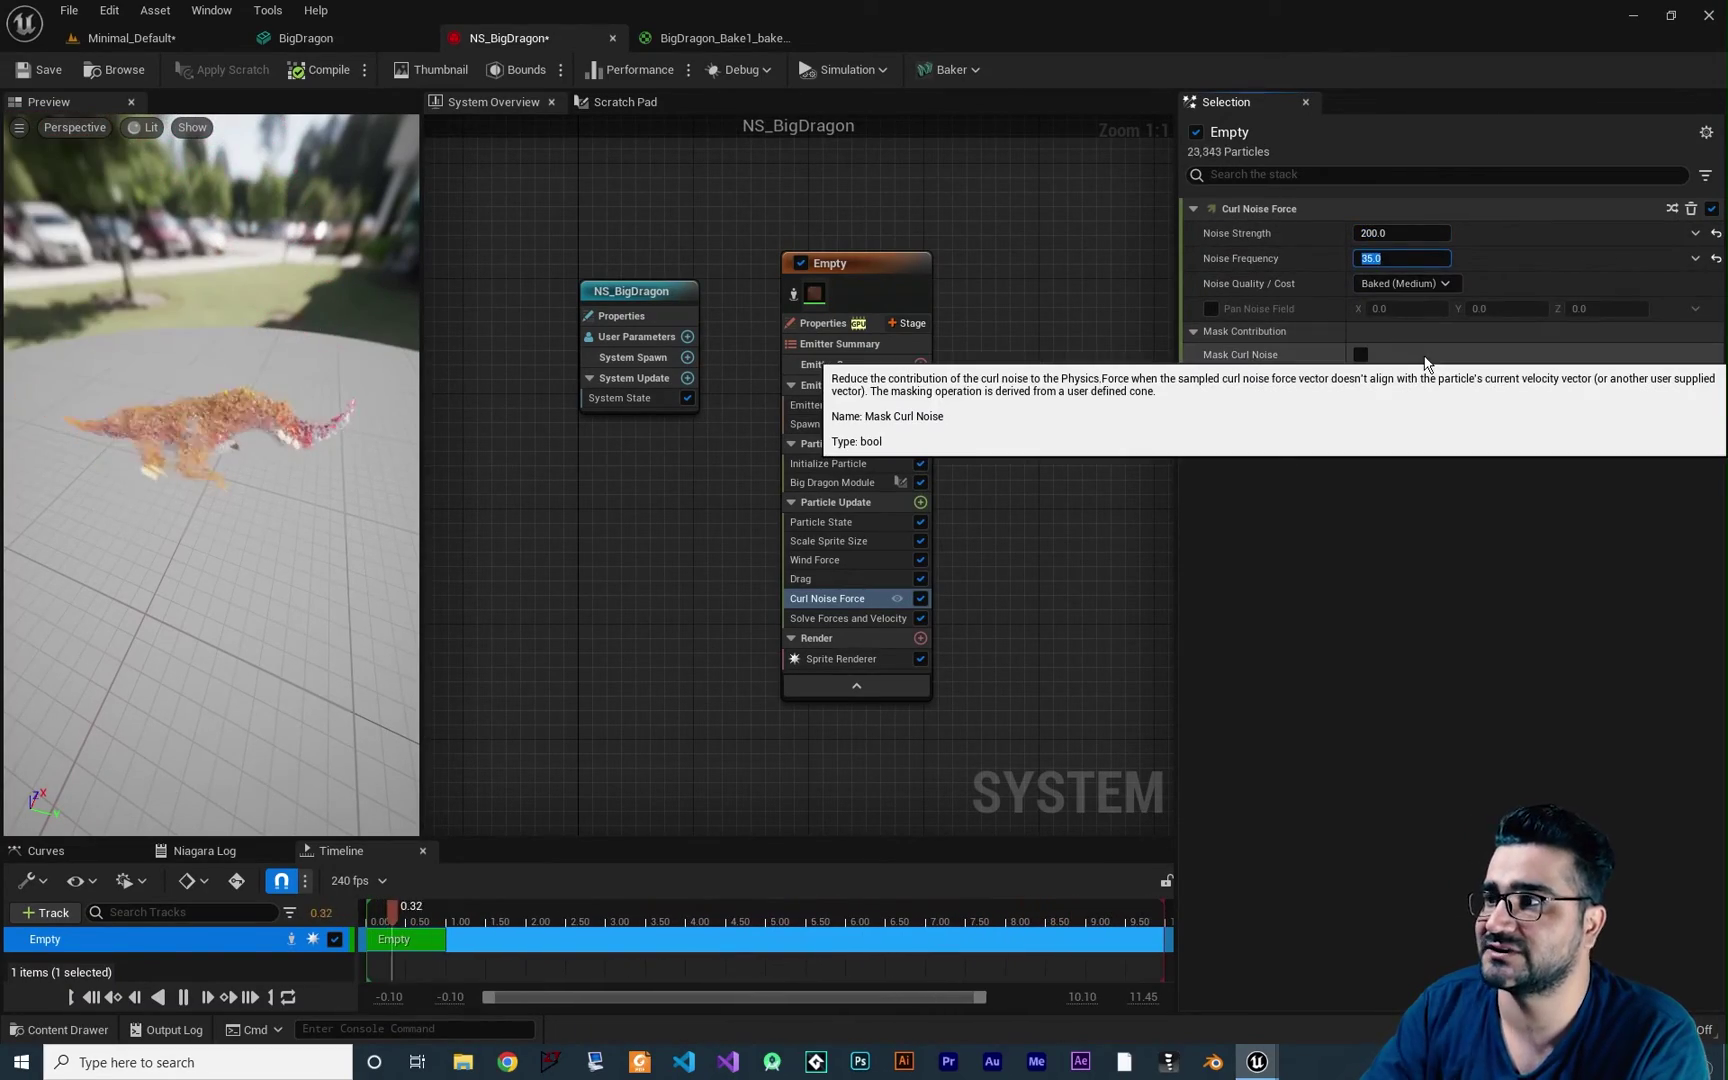
left_click(142, 36)
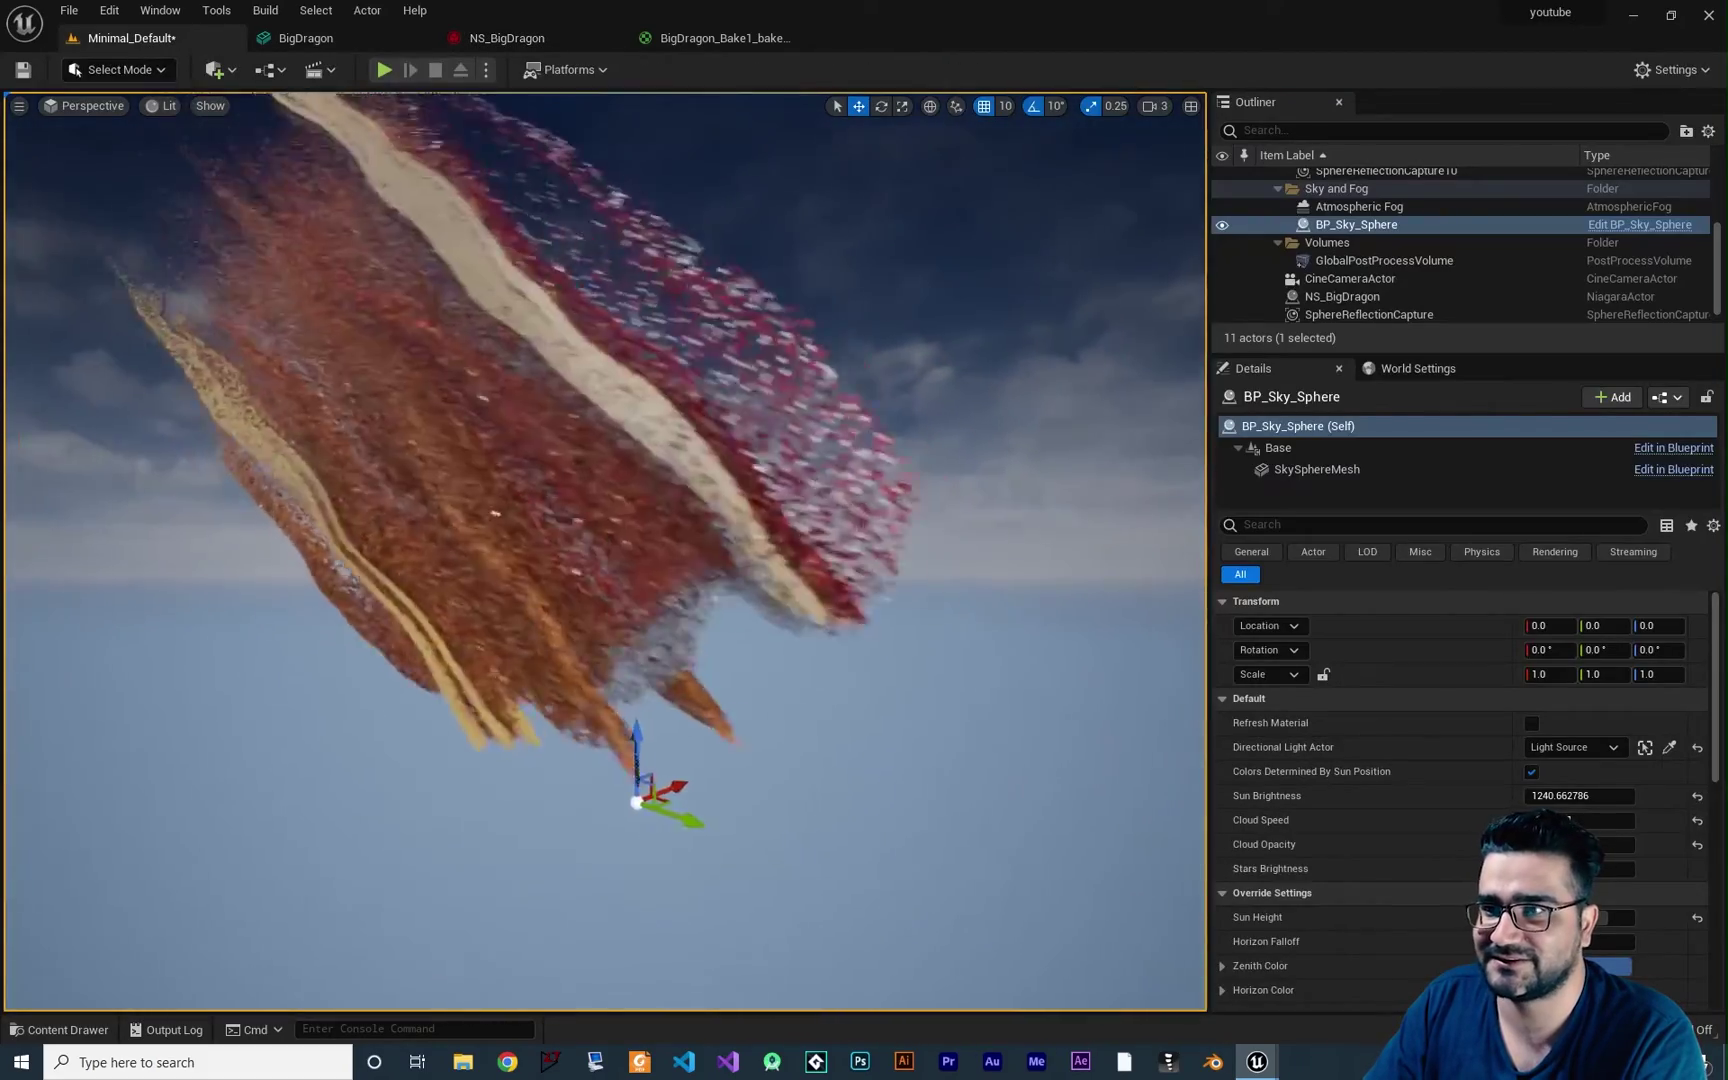
Set the Initialize Particle lifetime mode to Random with a minimum of 2 and a maximum of 4, and check it in the level
left_click(507, 37)
left_click(822, 464)
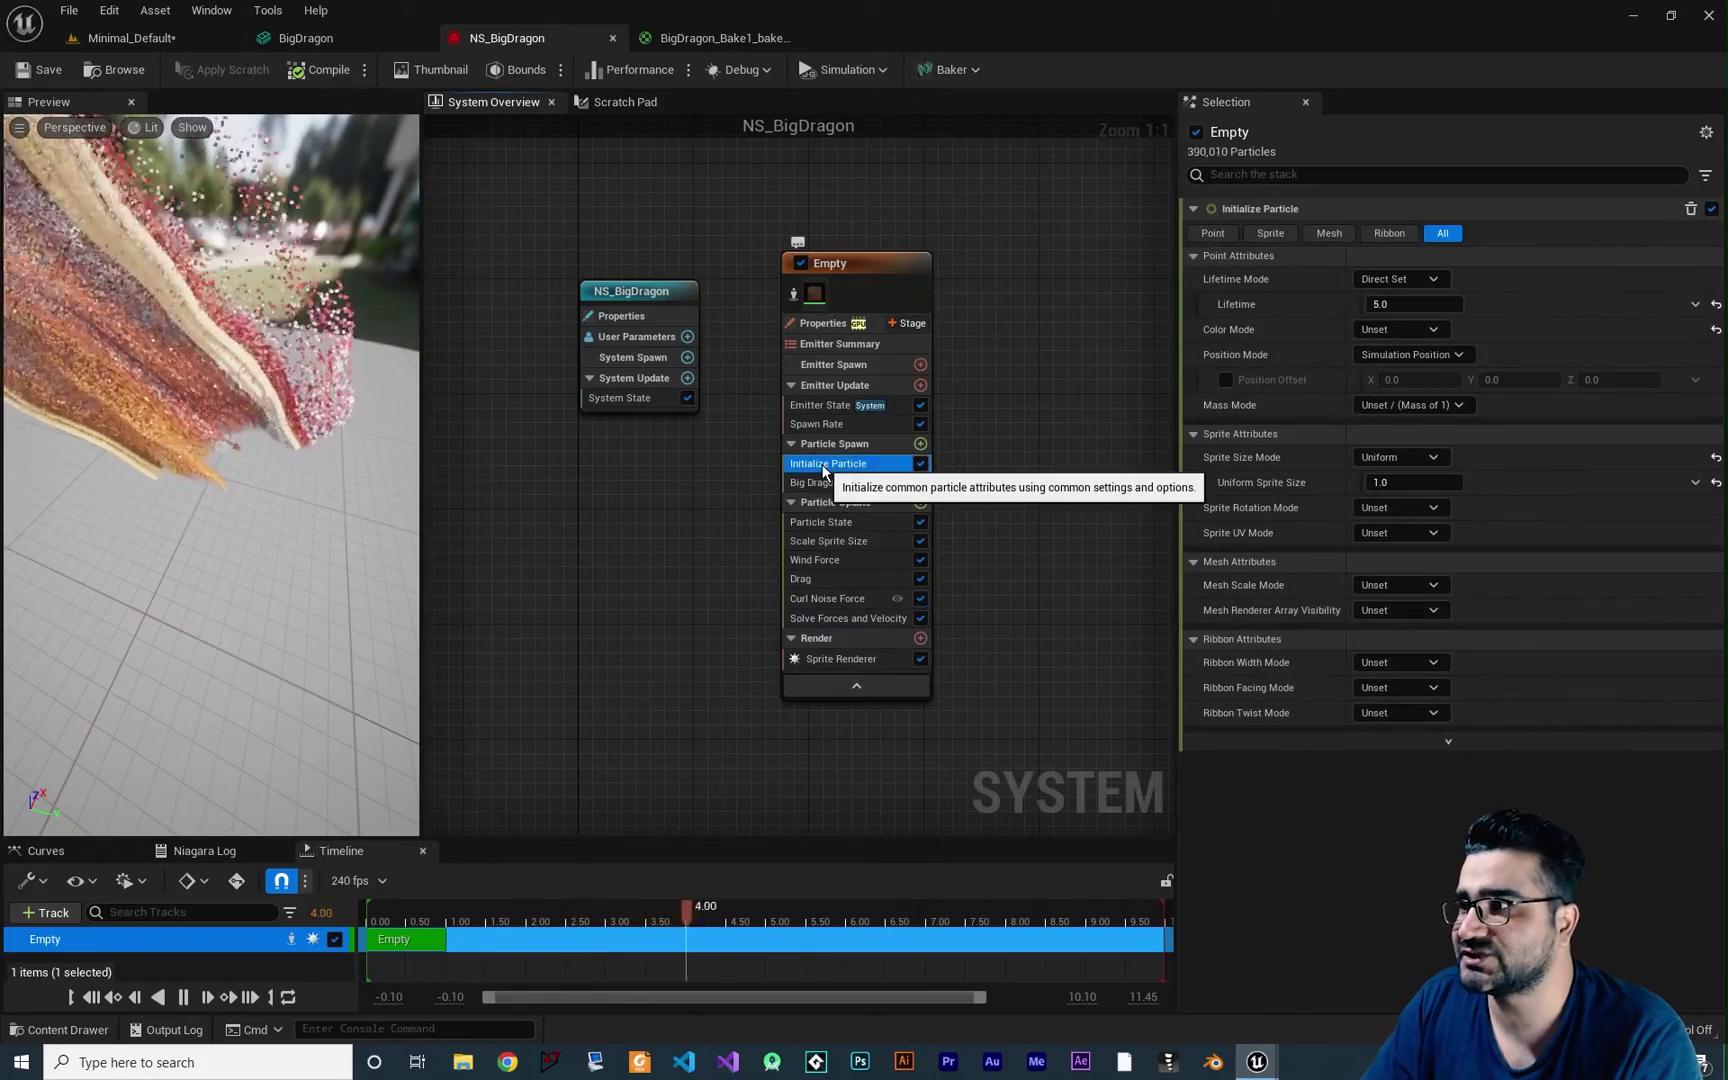
left_click(1405, 278)
left_click(1390, 322)
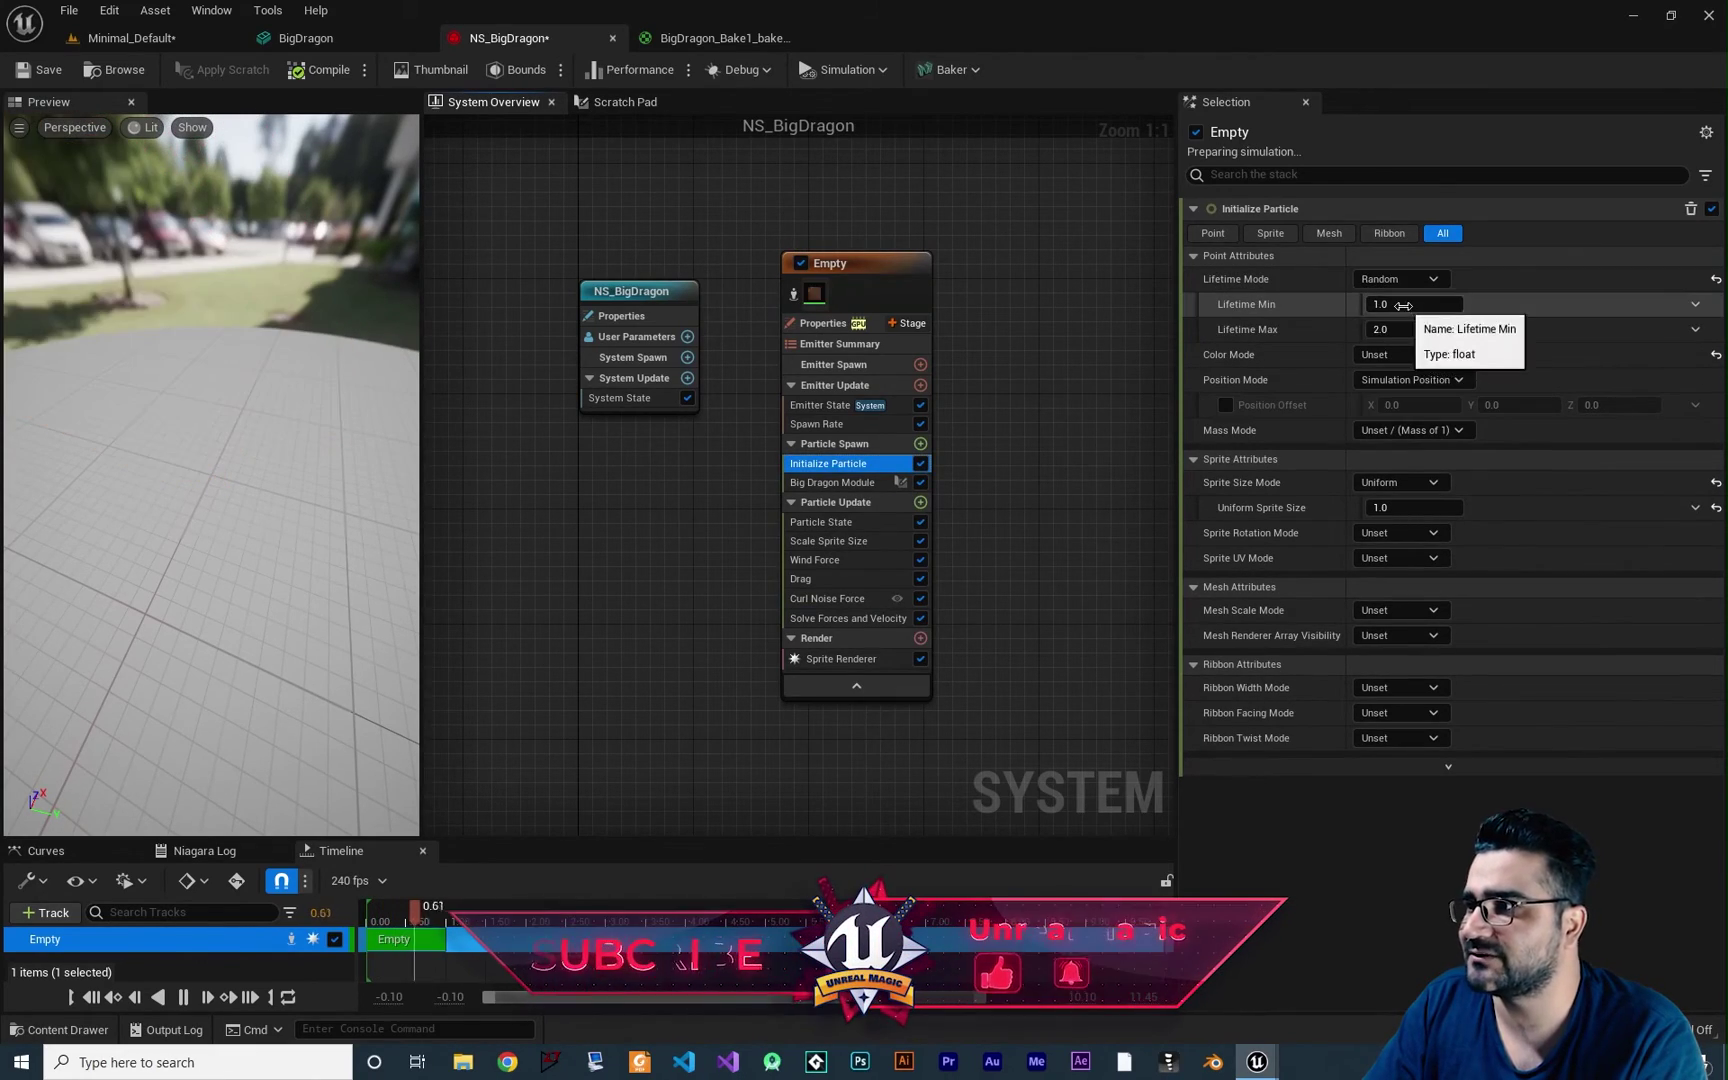
left_click(1405, 304)
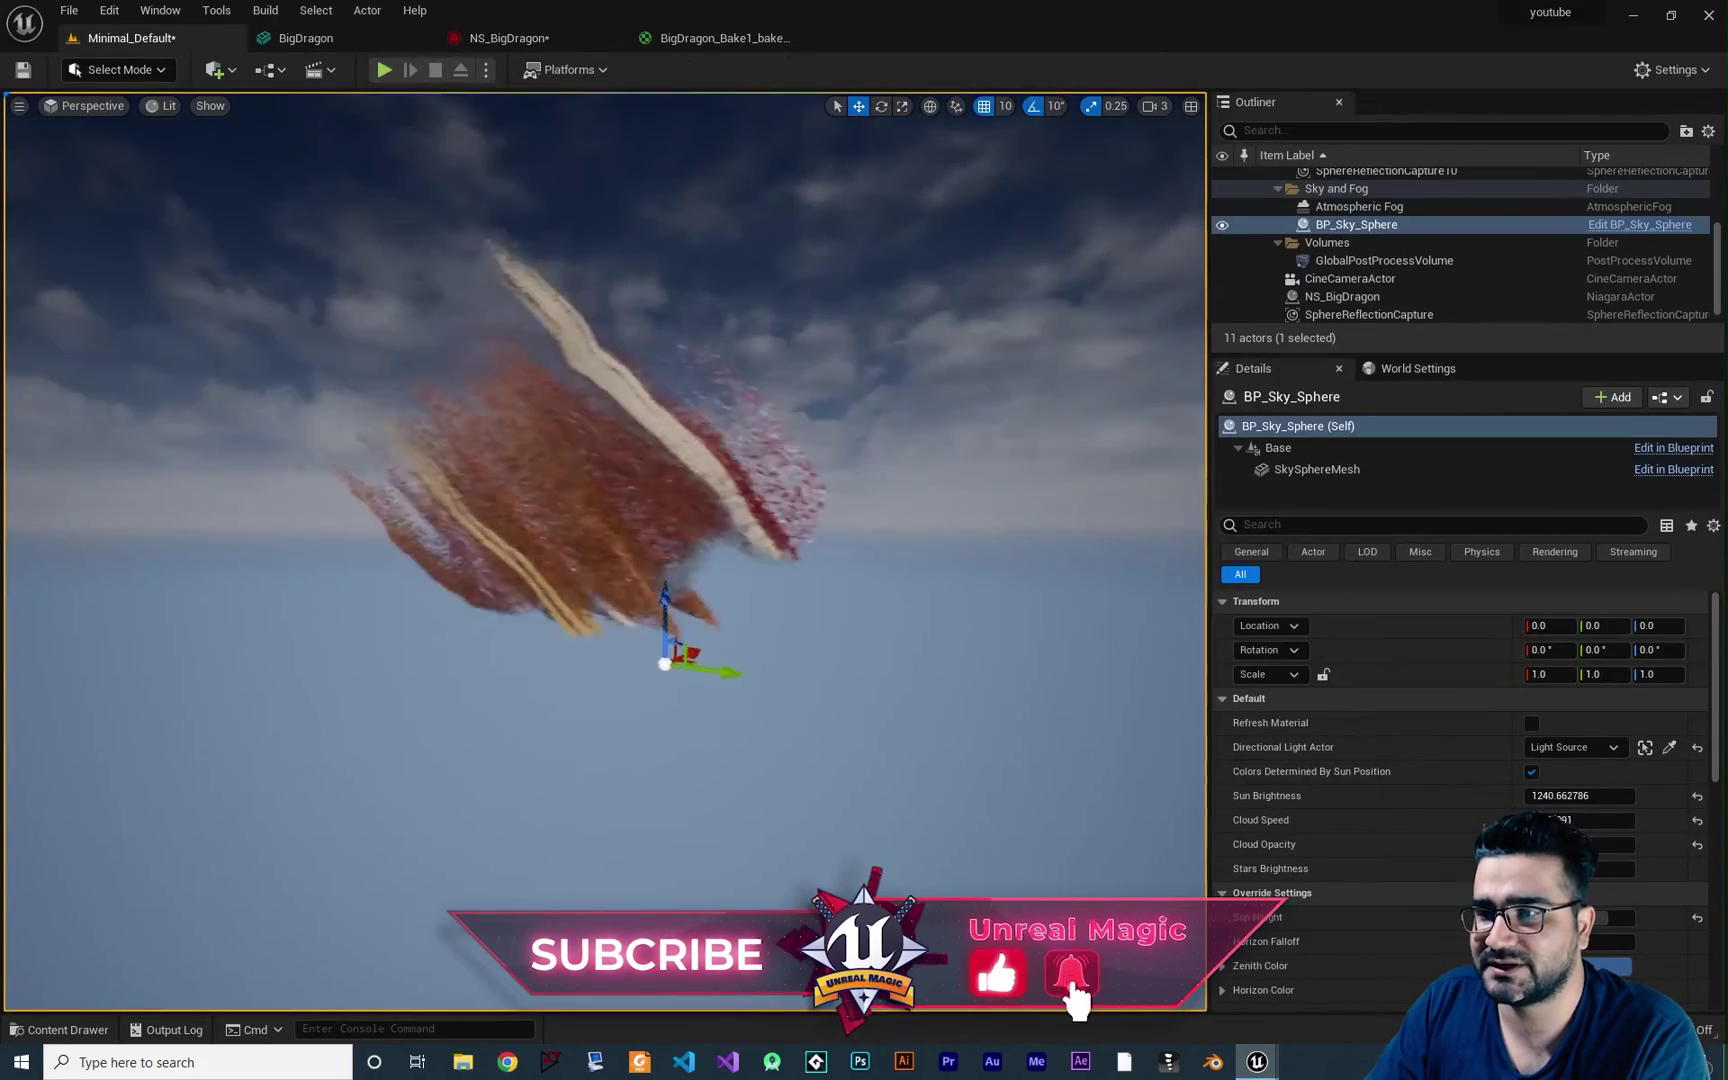
Set Initialize Particle's sprite size mode to Random Uniform with a minimum of 0.5 and a maximum of 1.0
left_click(540, 40)
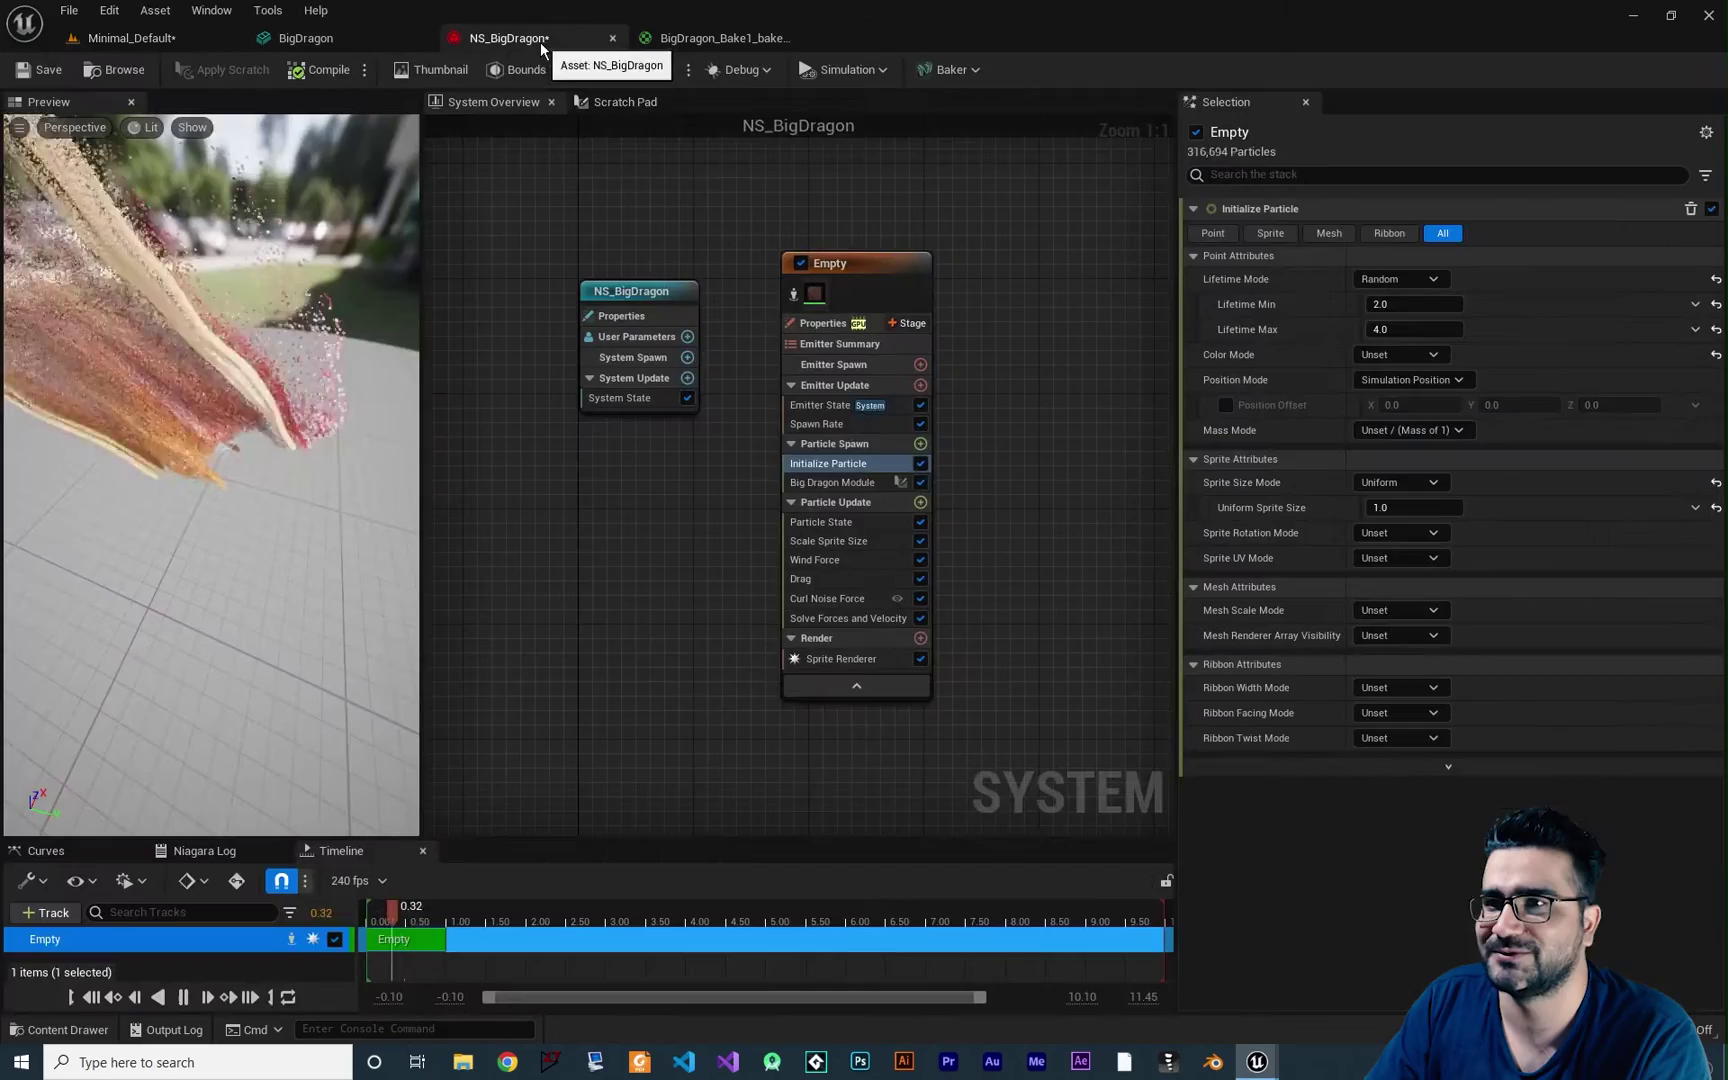
left_click(1392, 484)
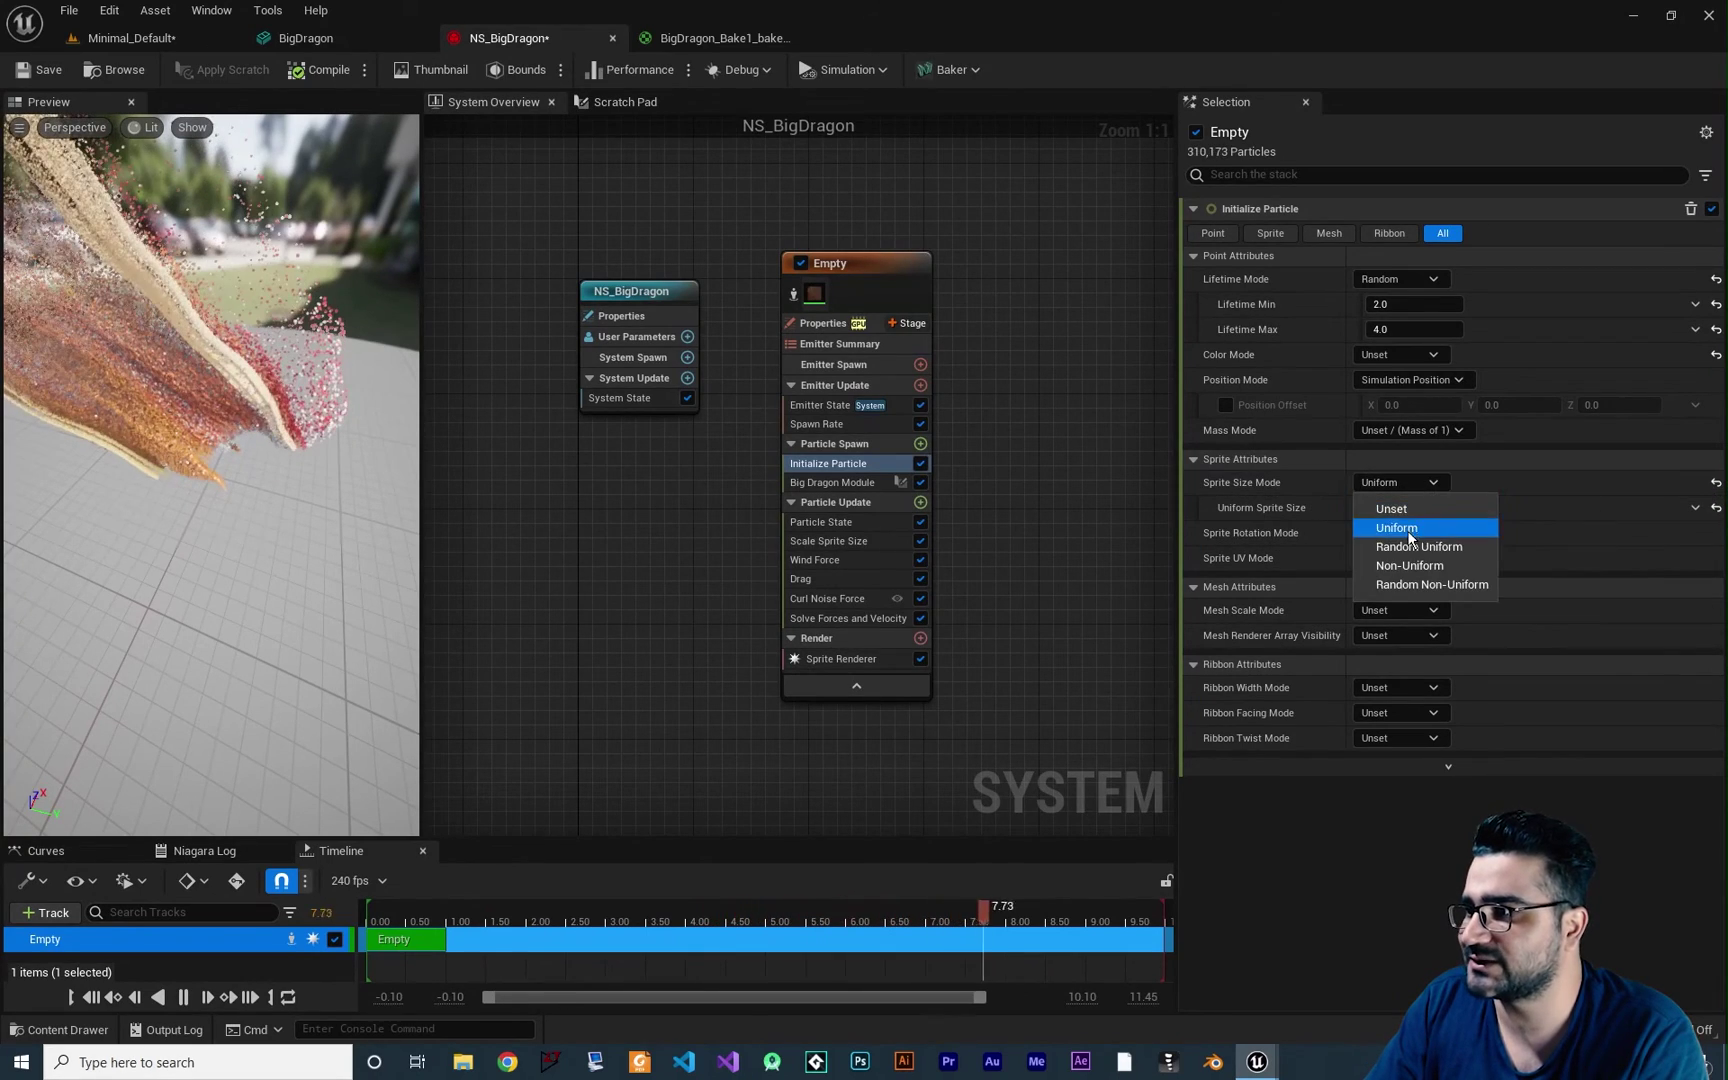
left_click(1427, 545)
left_click(1405, 507)
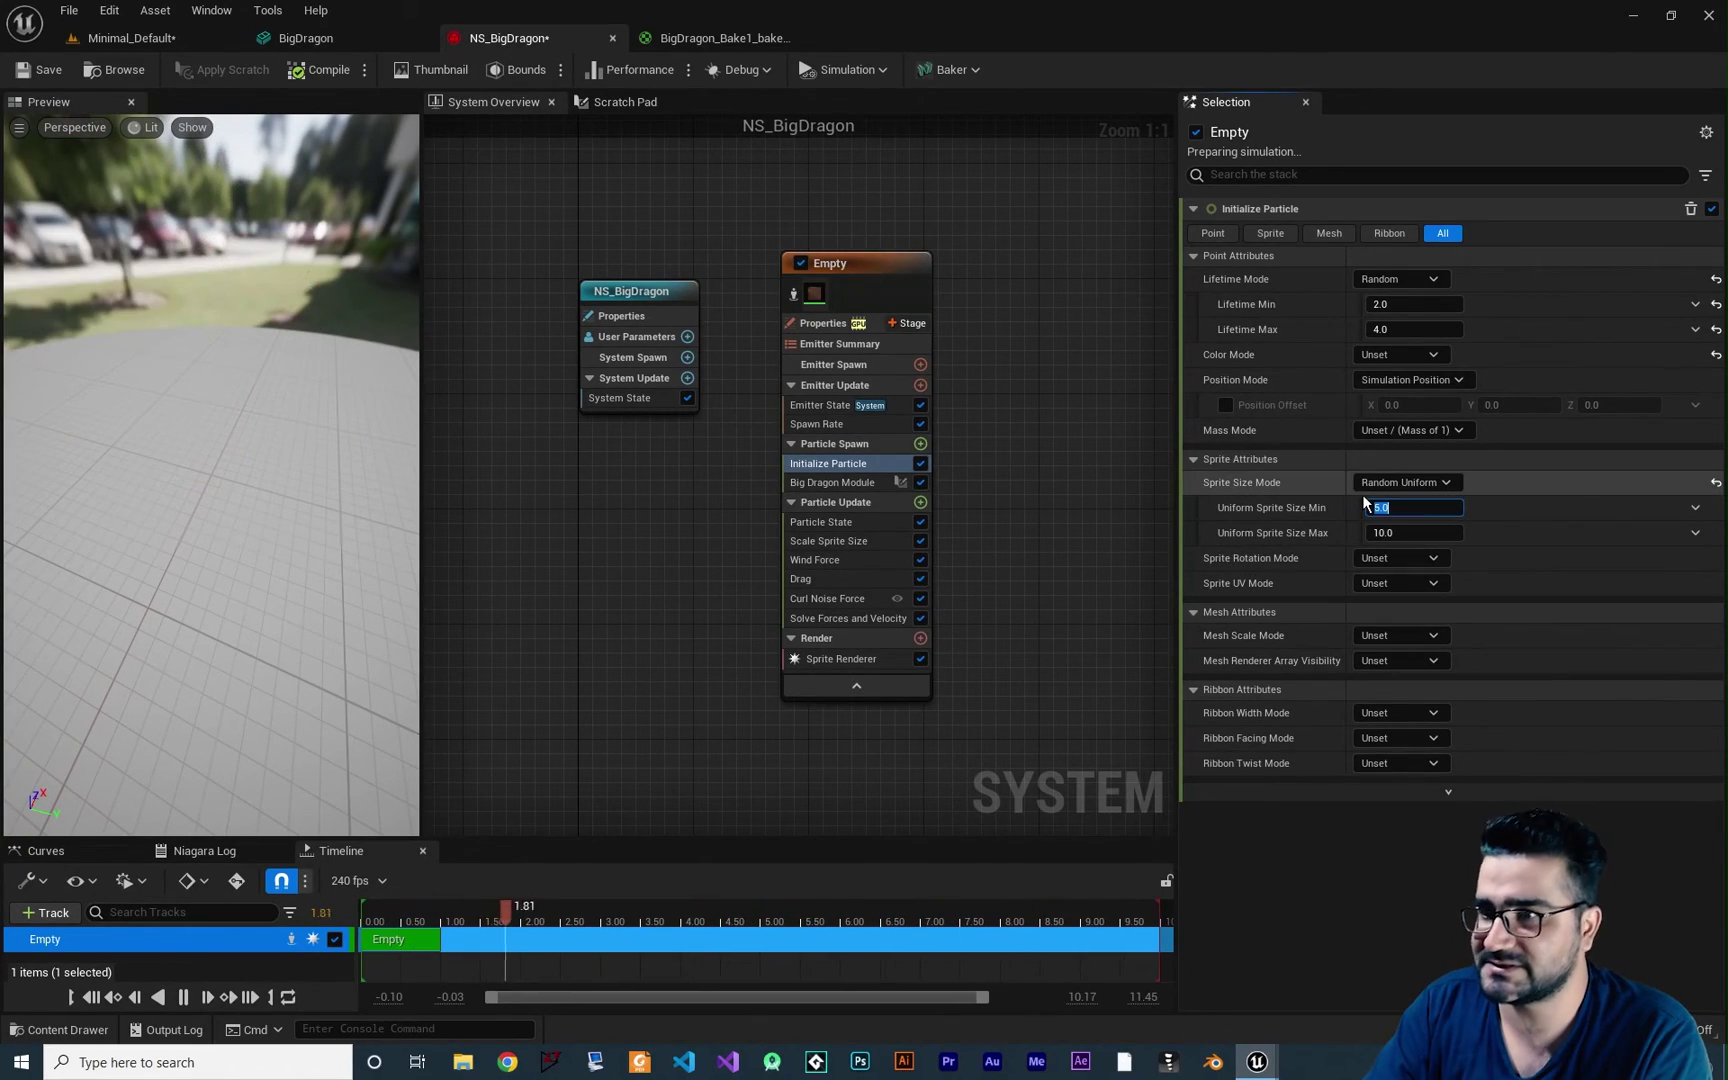
key("Tab")
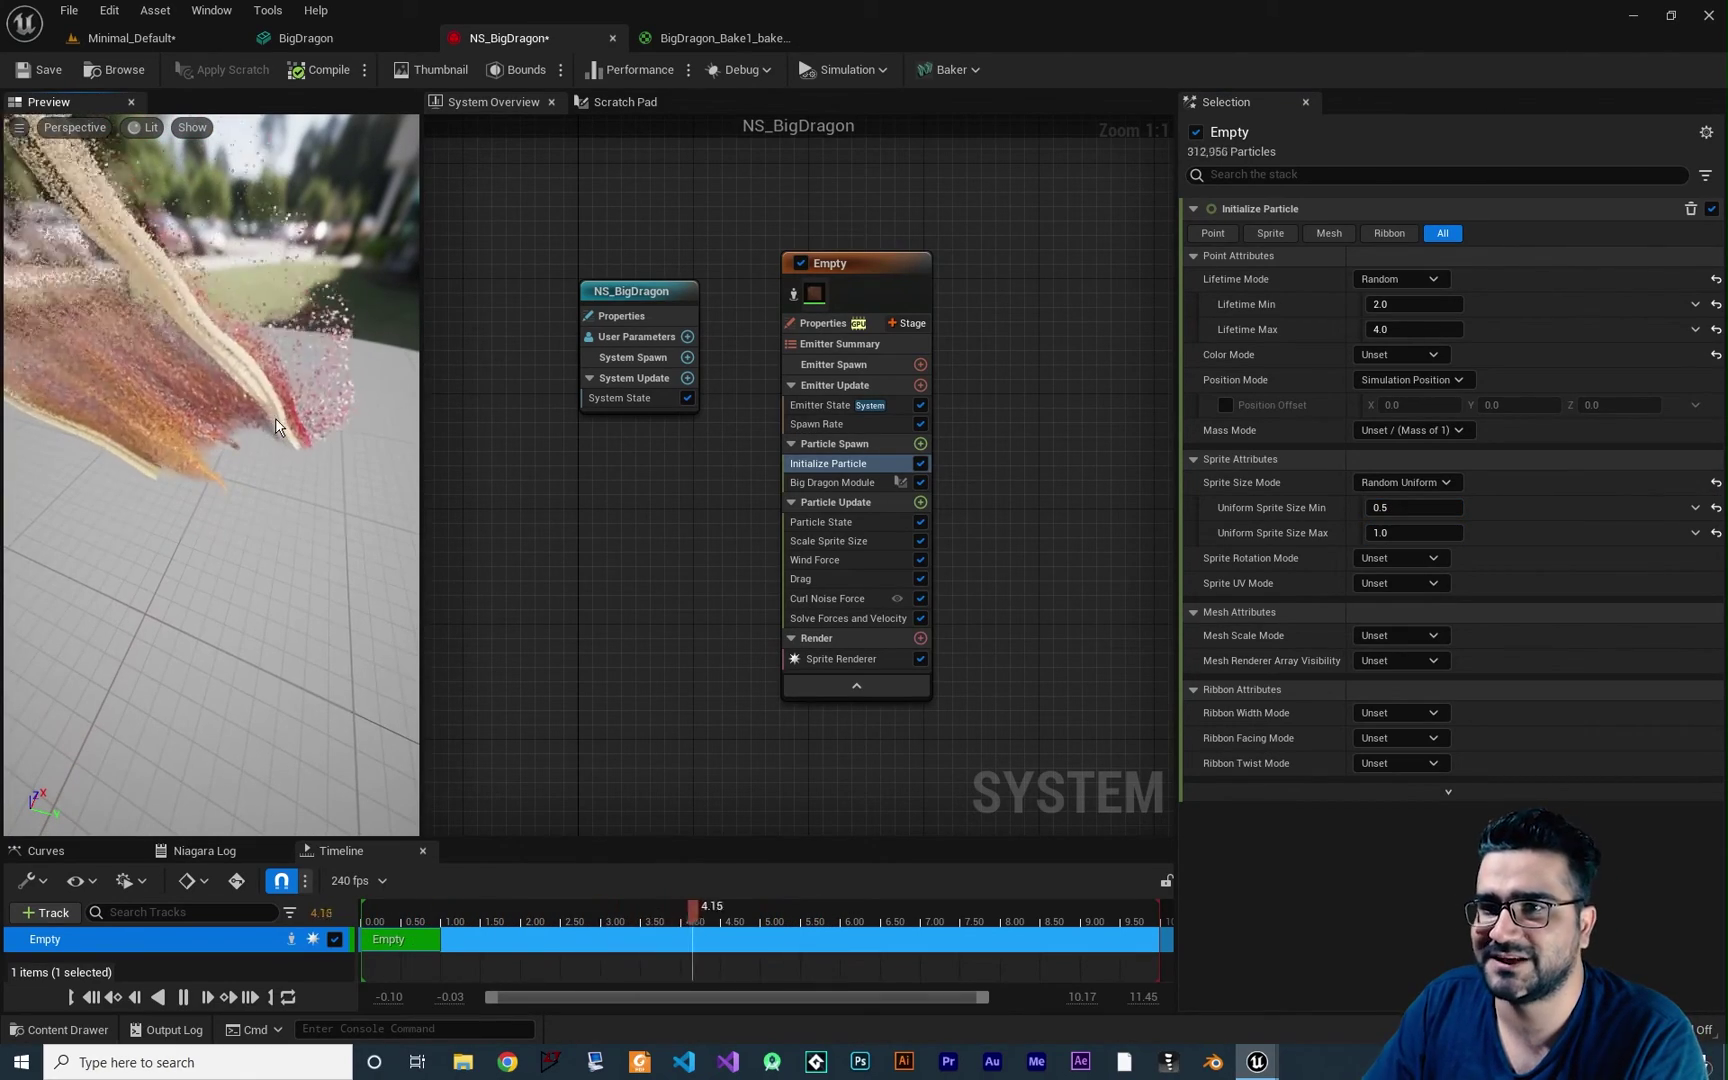
Set the Wind Force's wind speed scale to 0.5 and check the effect in the preview and the level
left_click(805, 560)
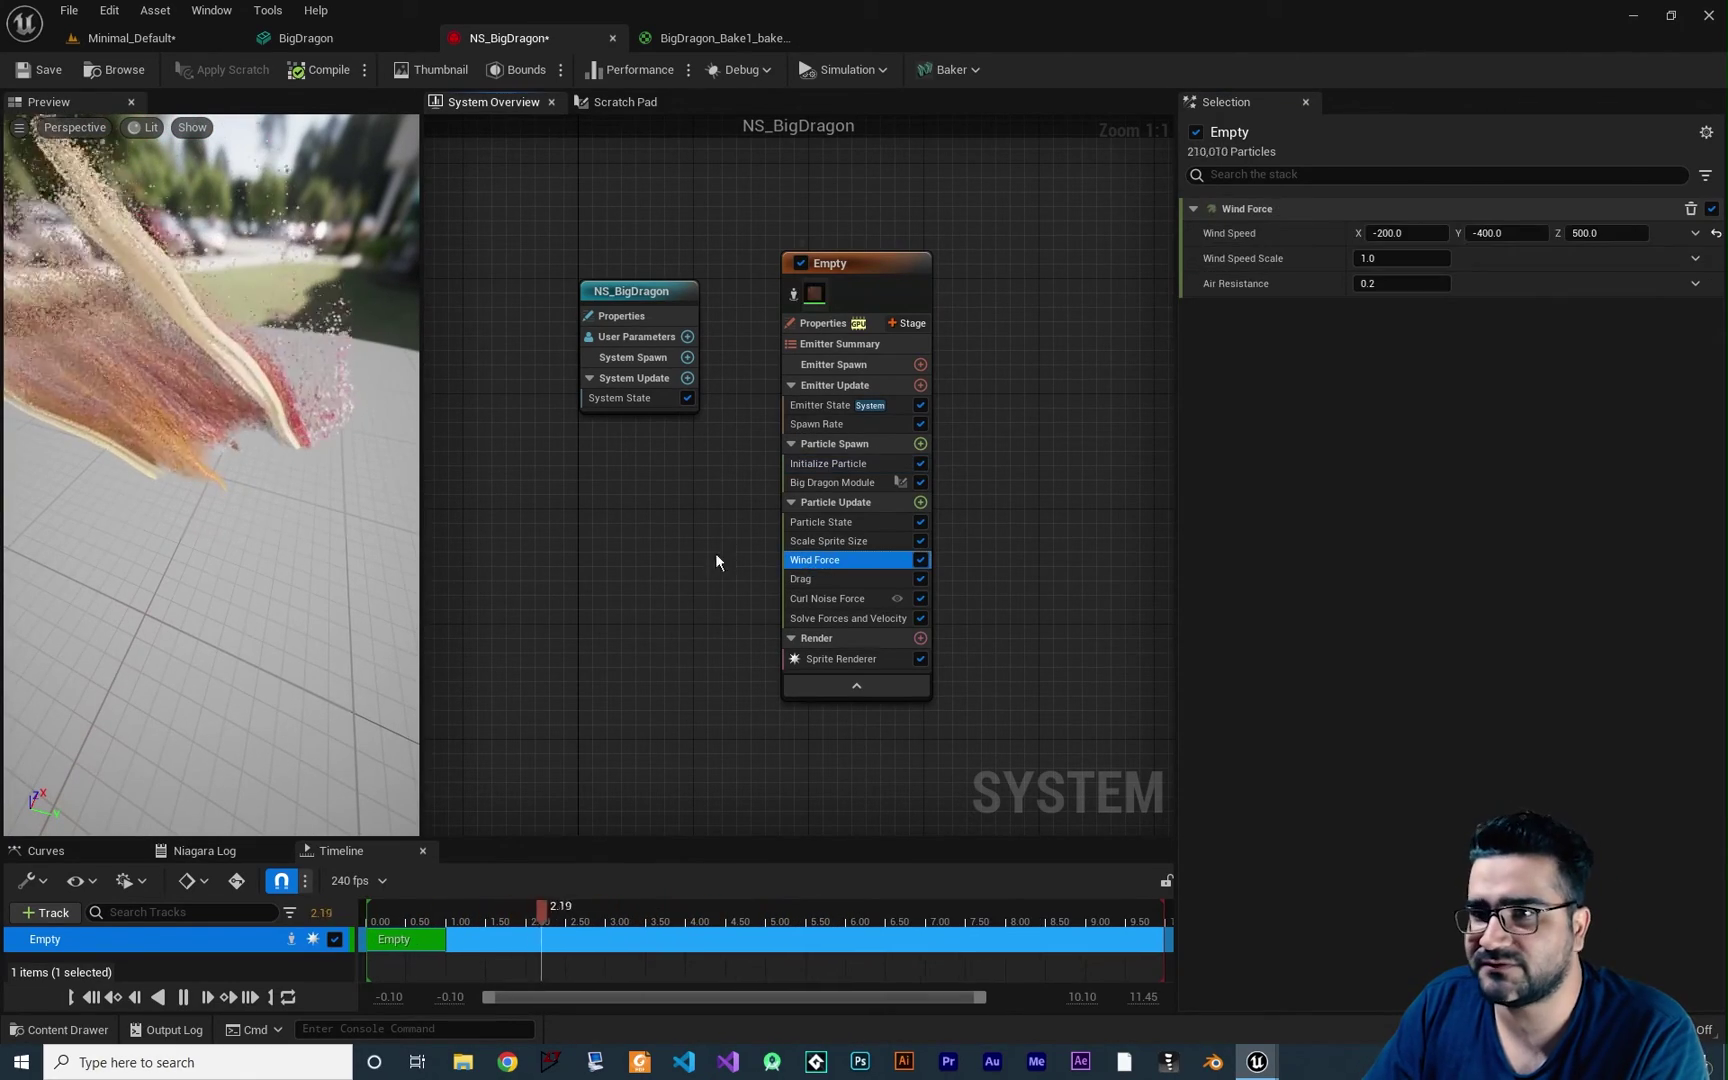
left_click(1388, 259)
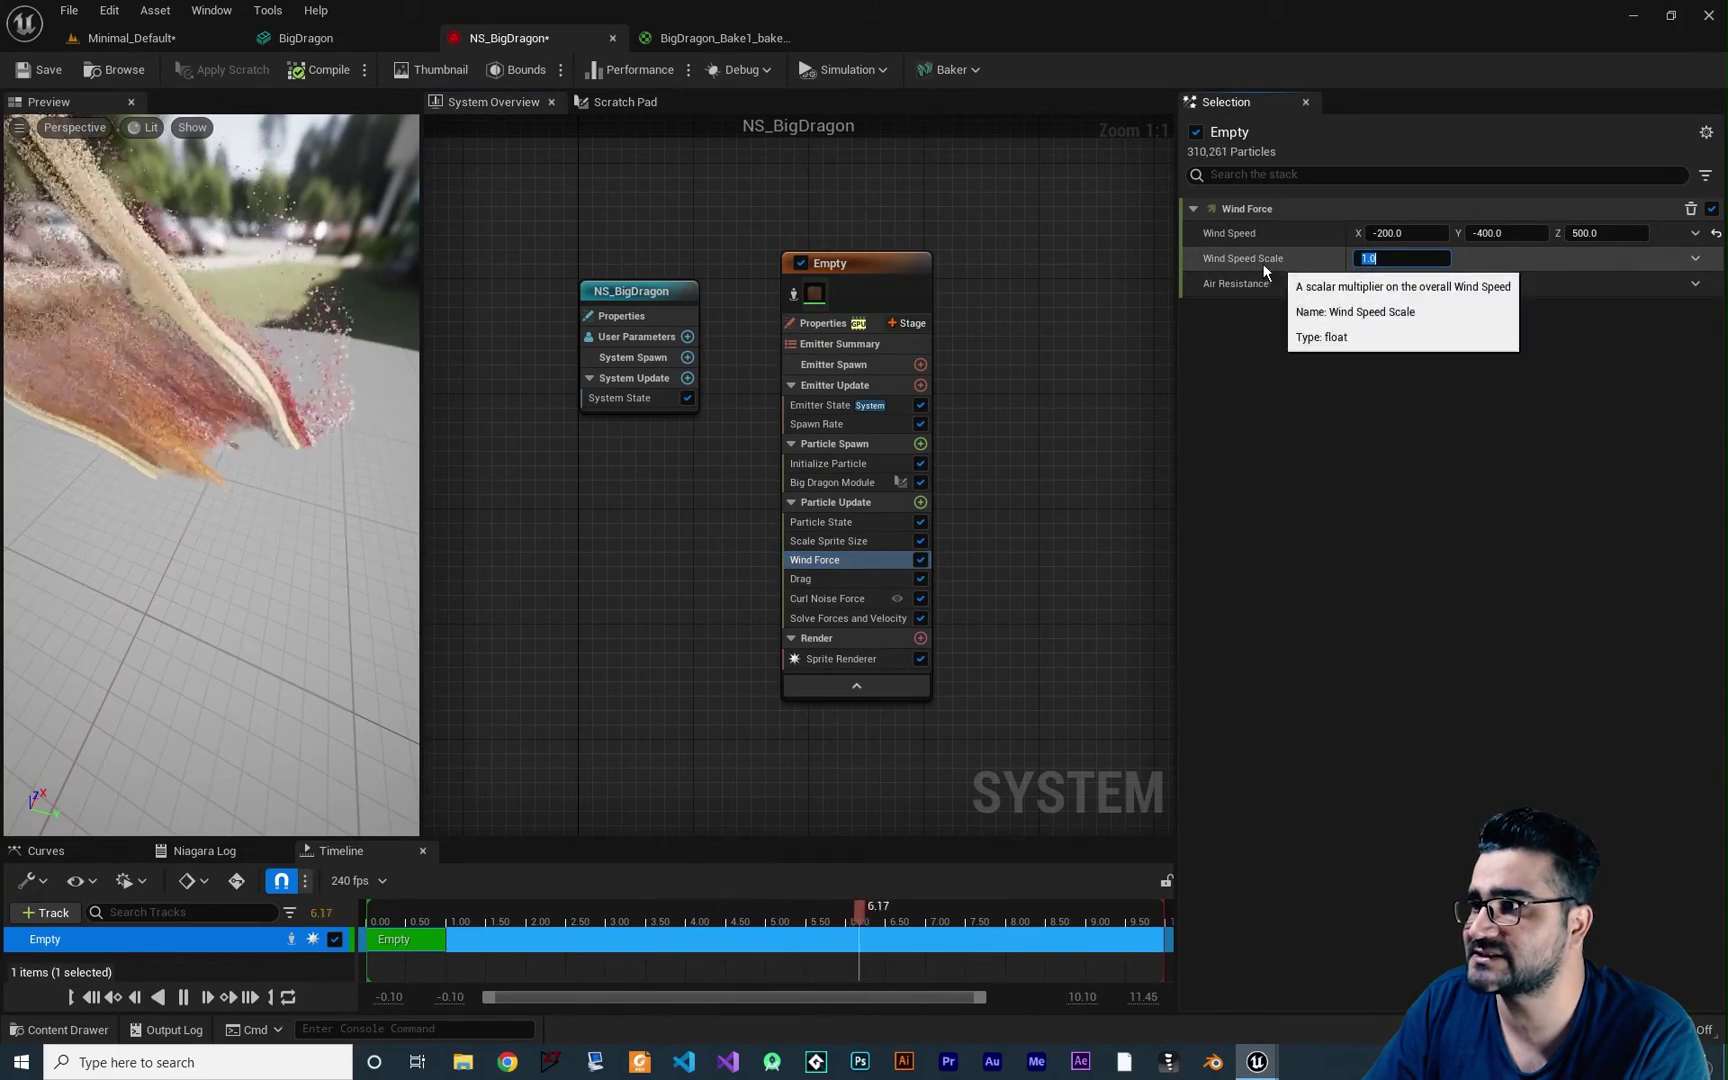
type("0.5")
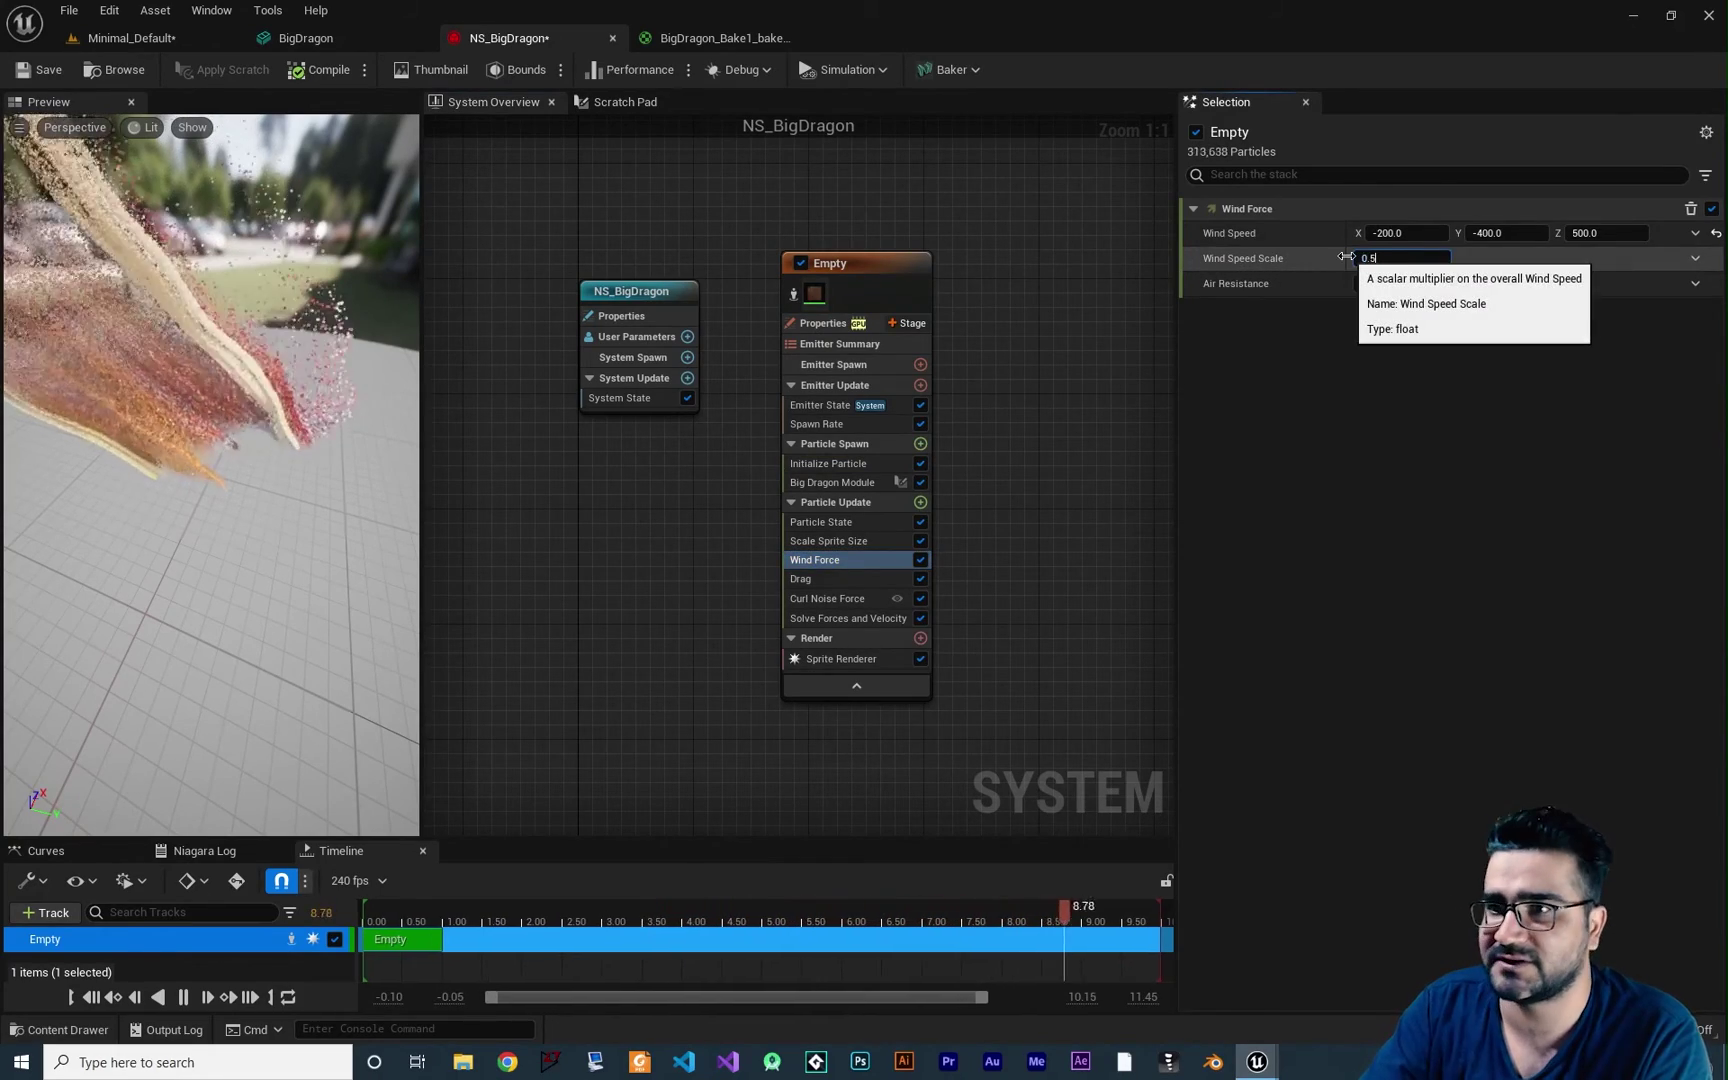
key("Return")
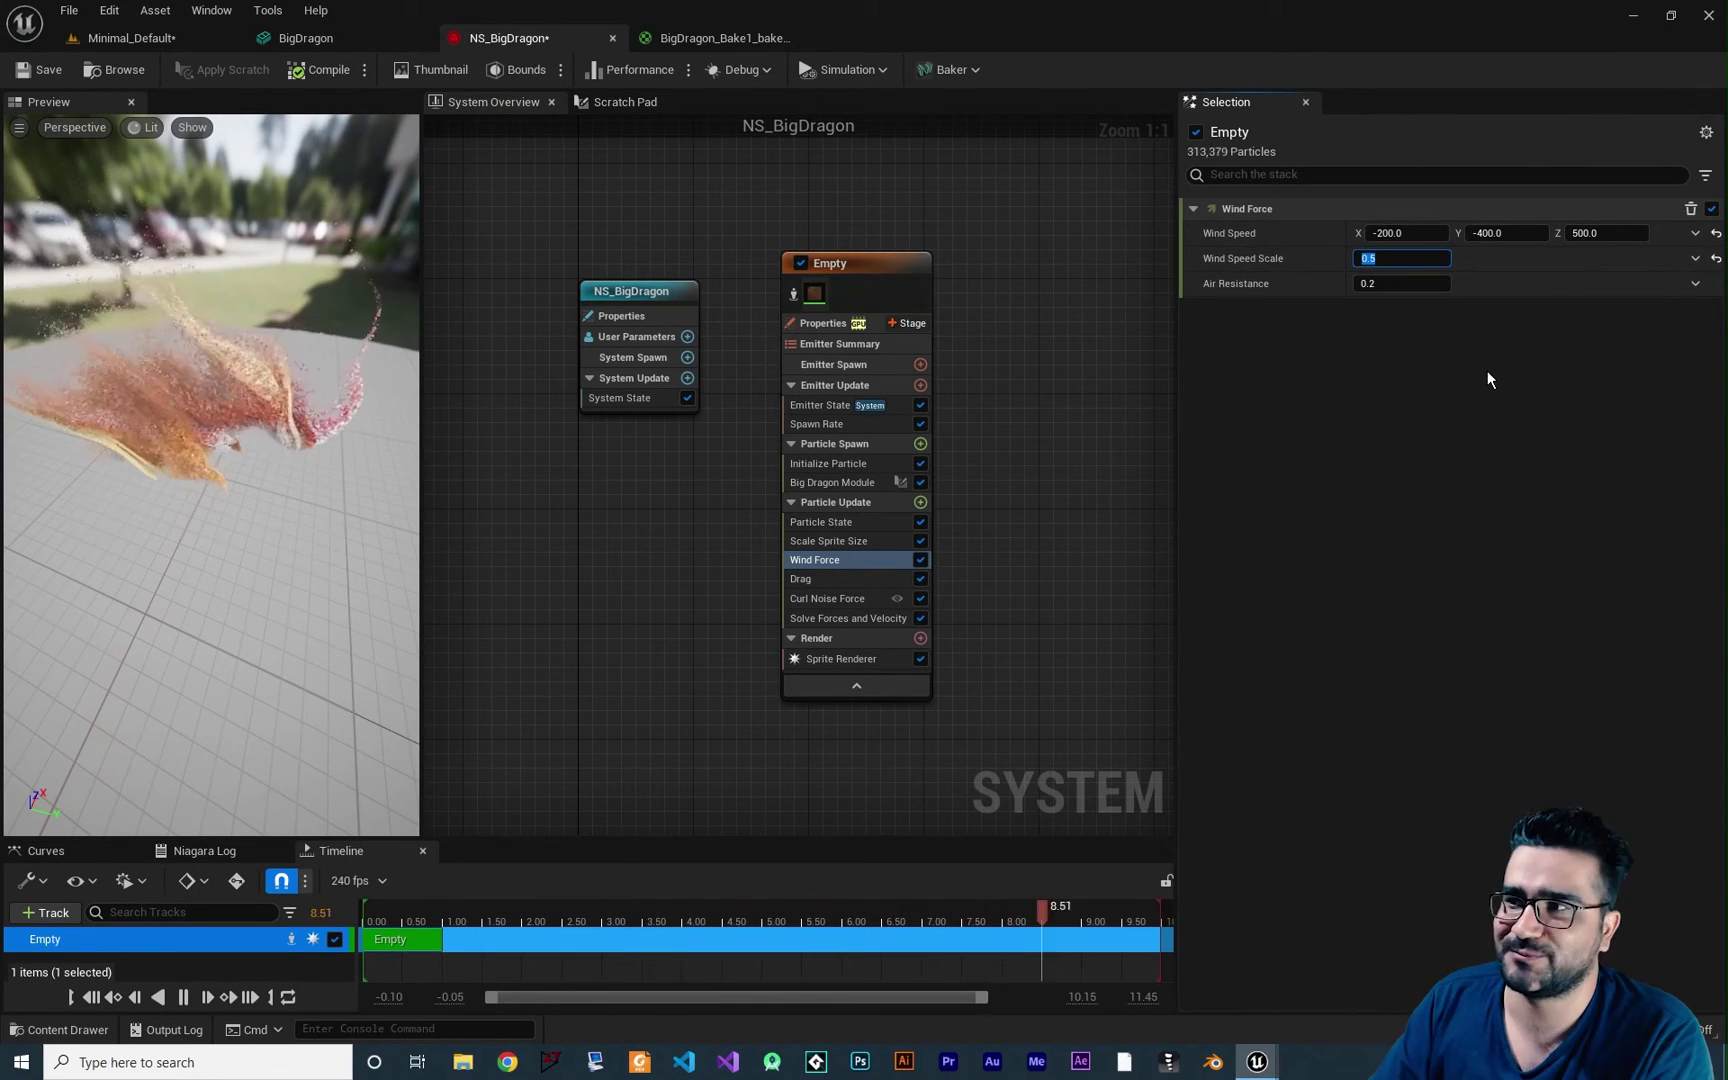
left_click_drag(300, 489, 331, 416)
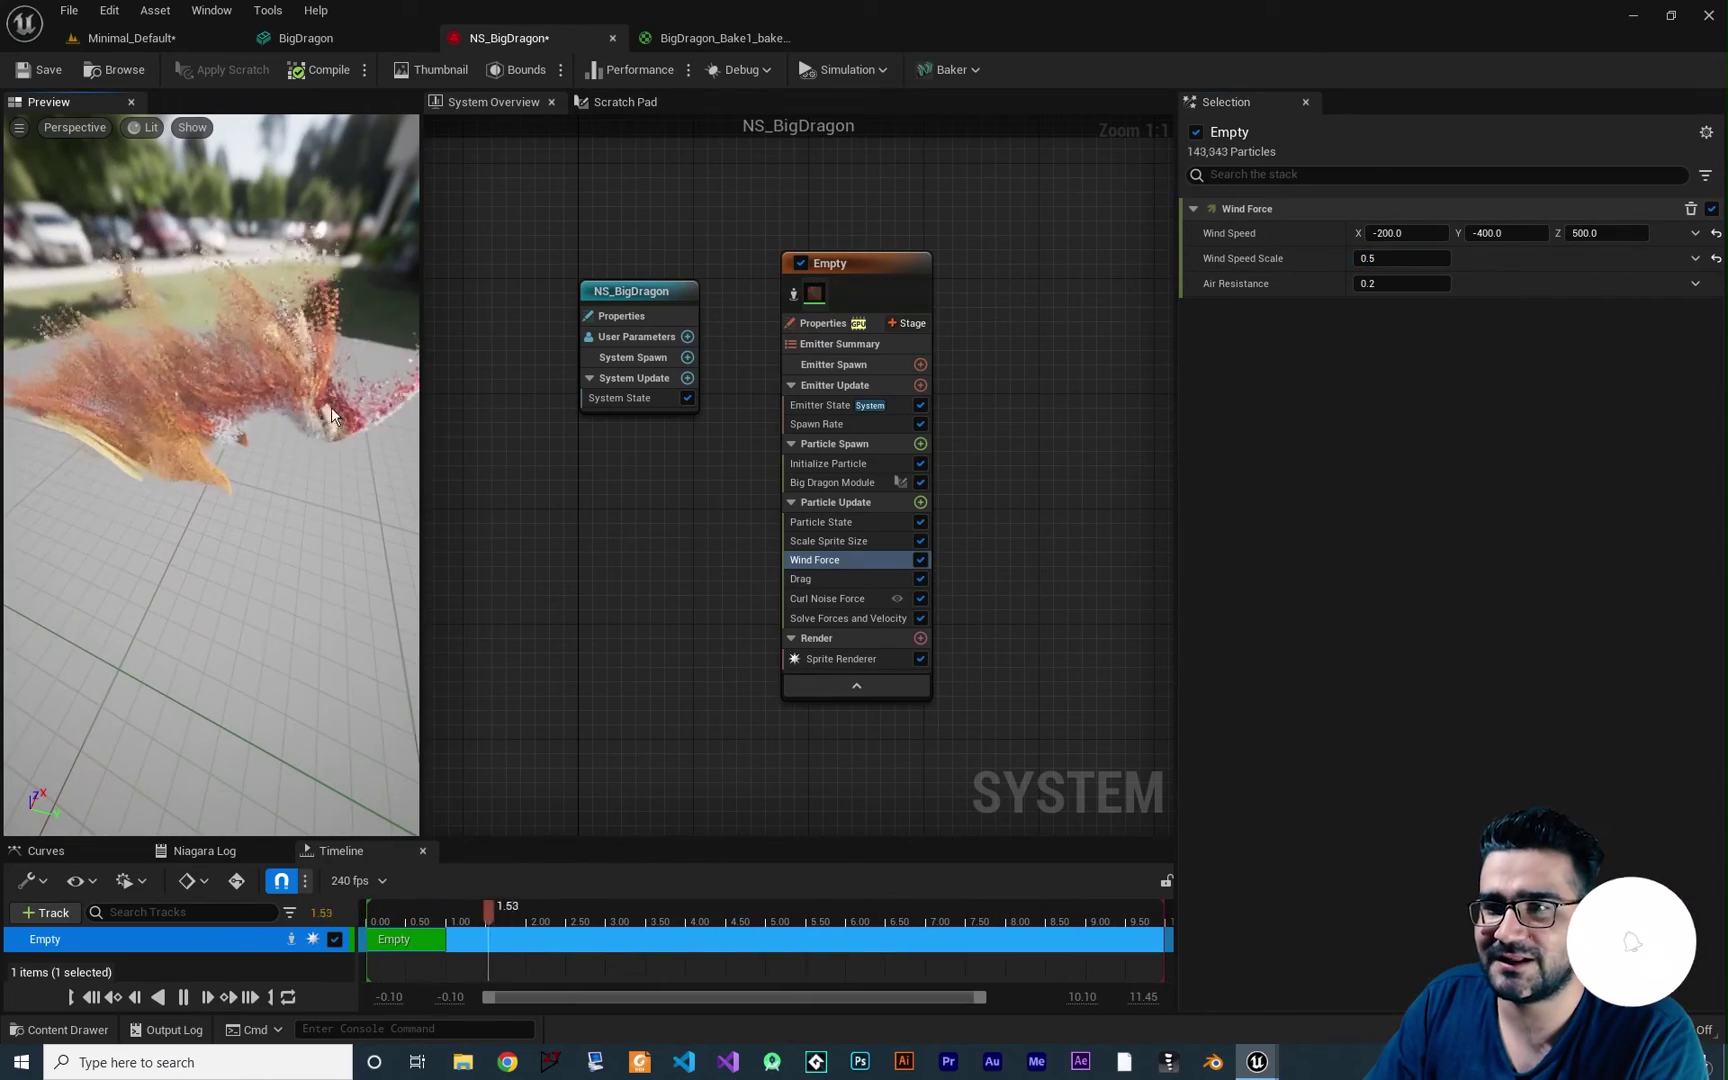
left_click(130, 37)
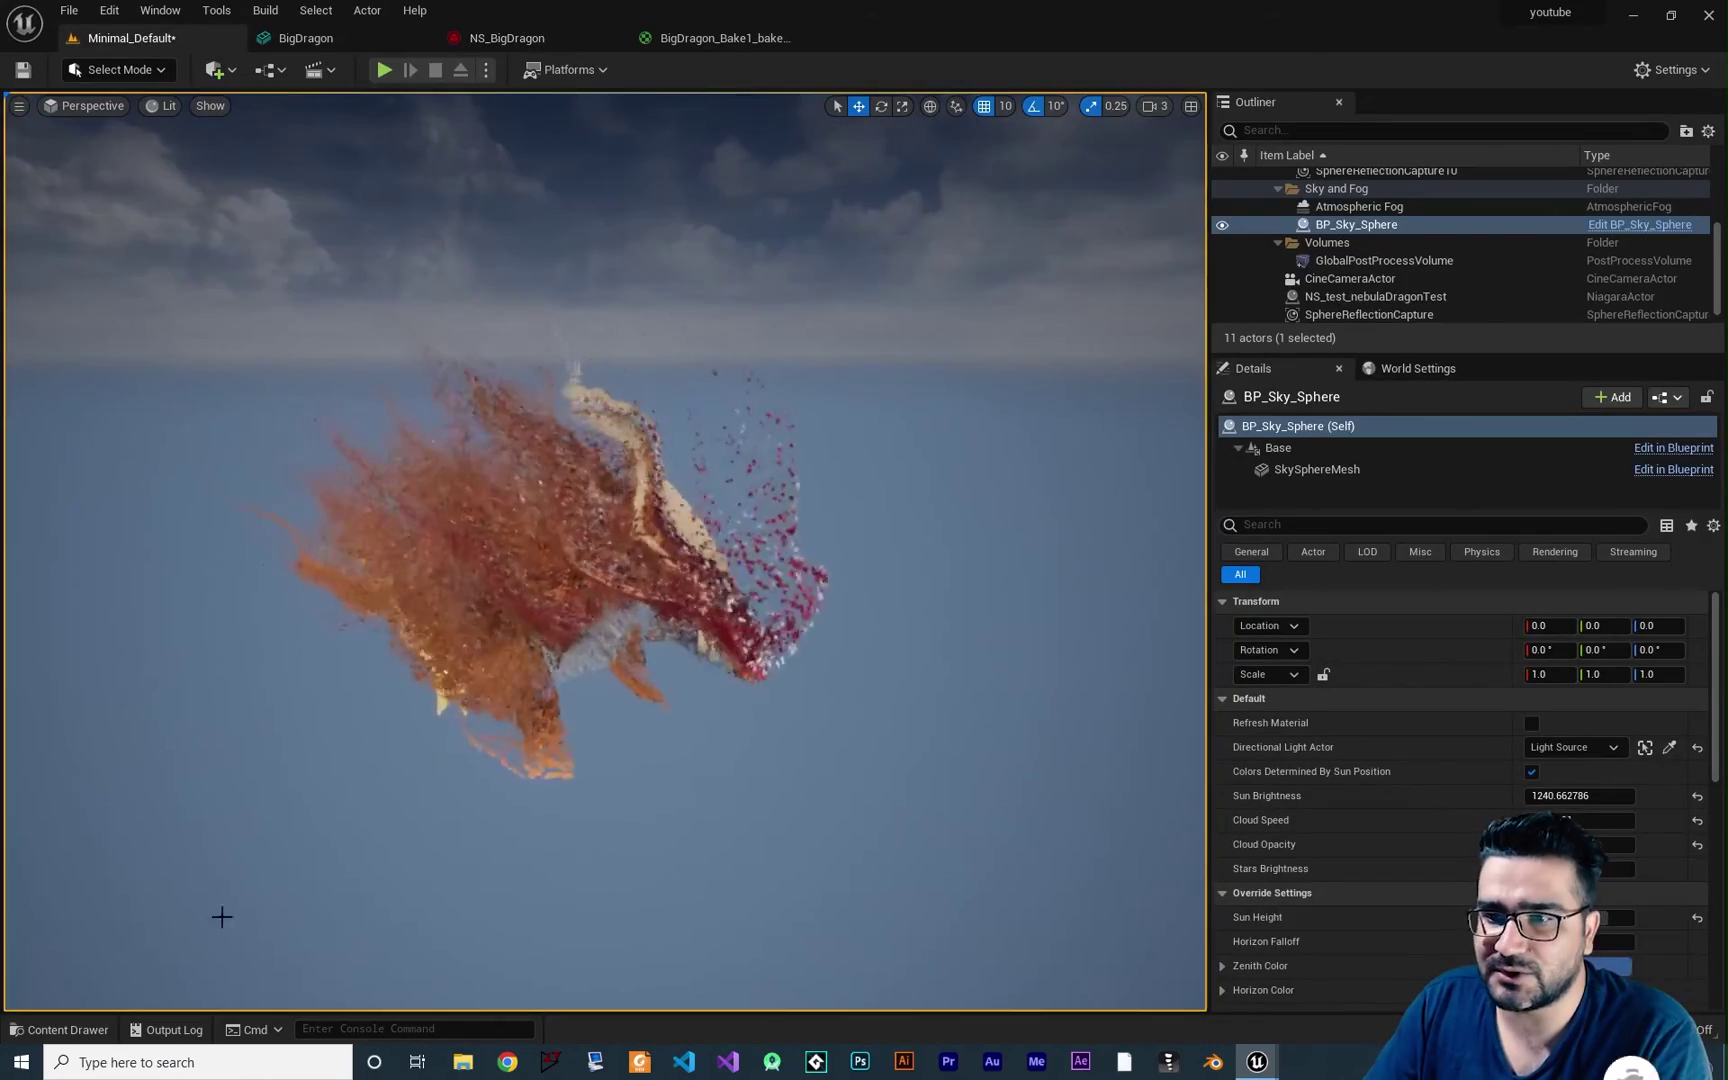
Place the BigDragon static mesh from the DragonMesh folder into the level near the particle dragon
left_click(60, 1029)
left_click_drag(340, 780, 793, 530)
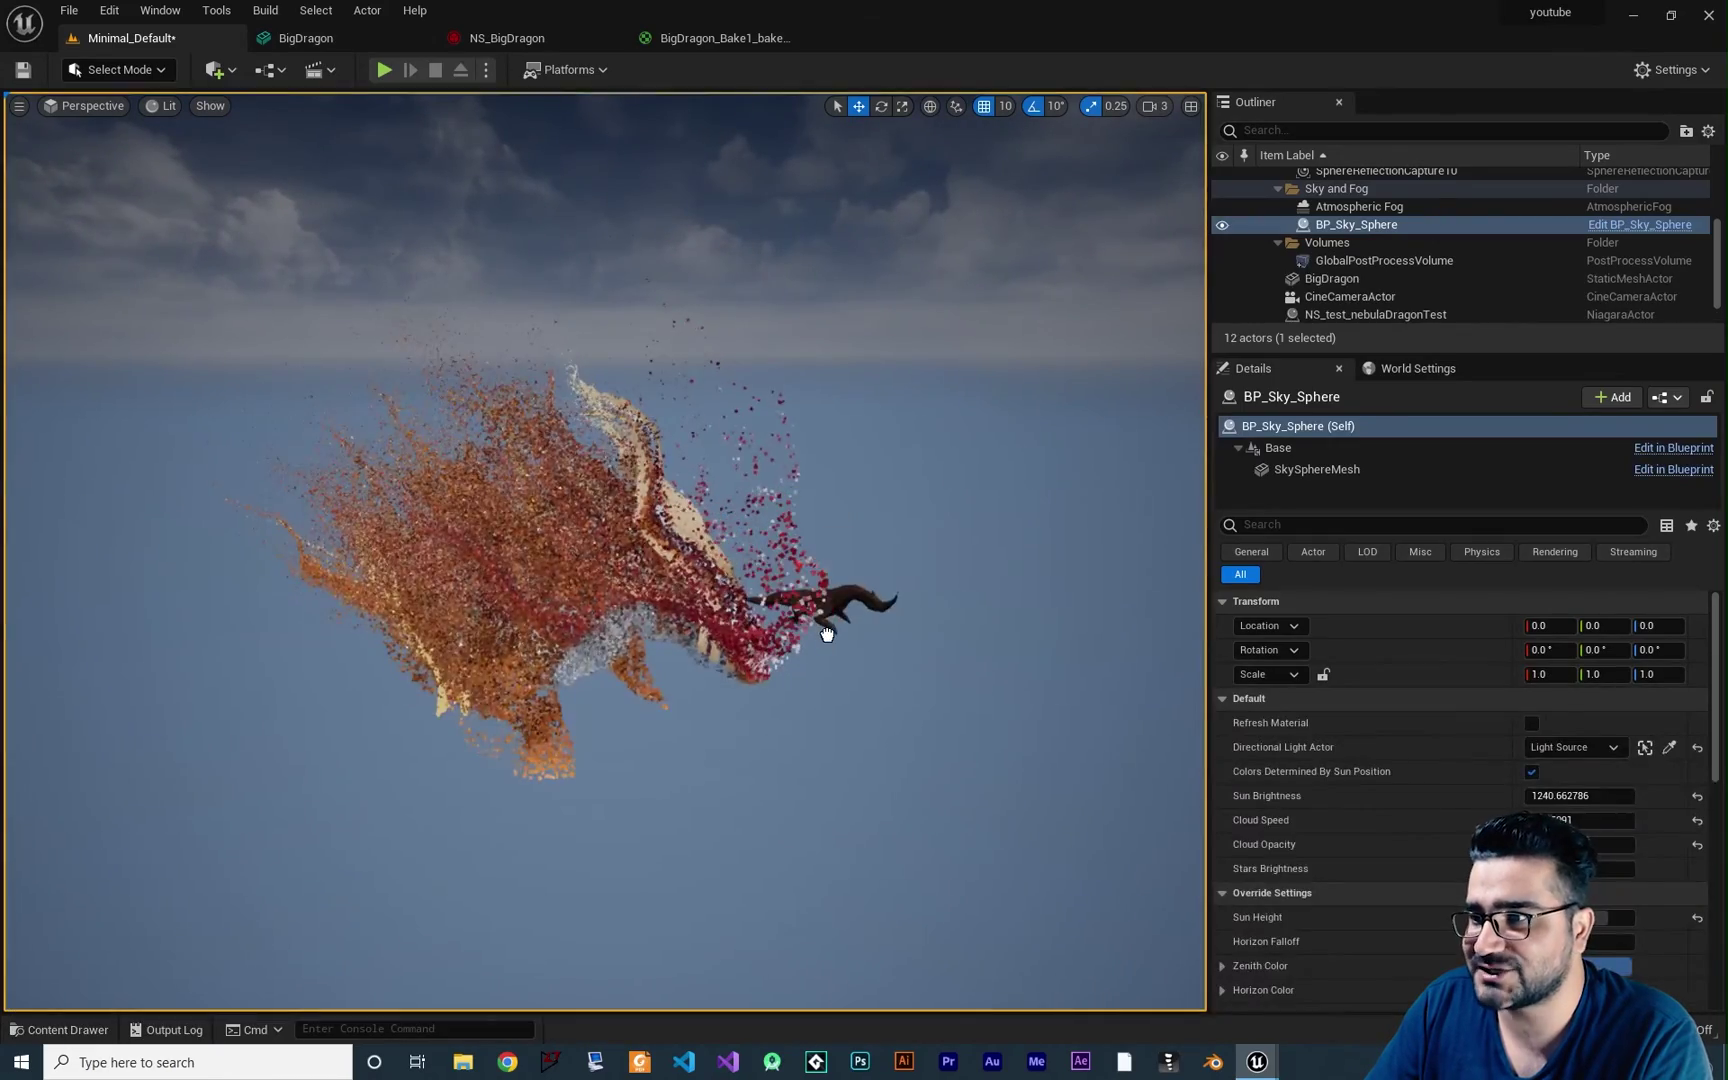
left_click_drag(827, 634, 829, 632)
Copy the dragon Niagara actor's location to the BigDragon mesh so both overlap, and focus on the mesh
left_click(740, 625)
right_click(1364, 601)
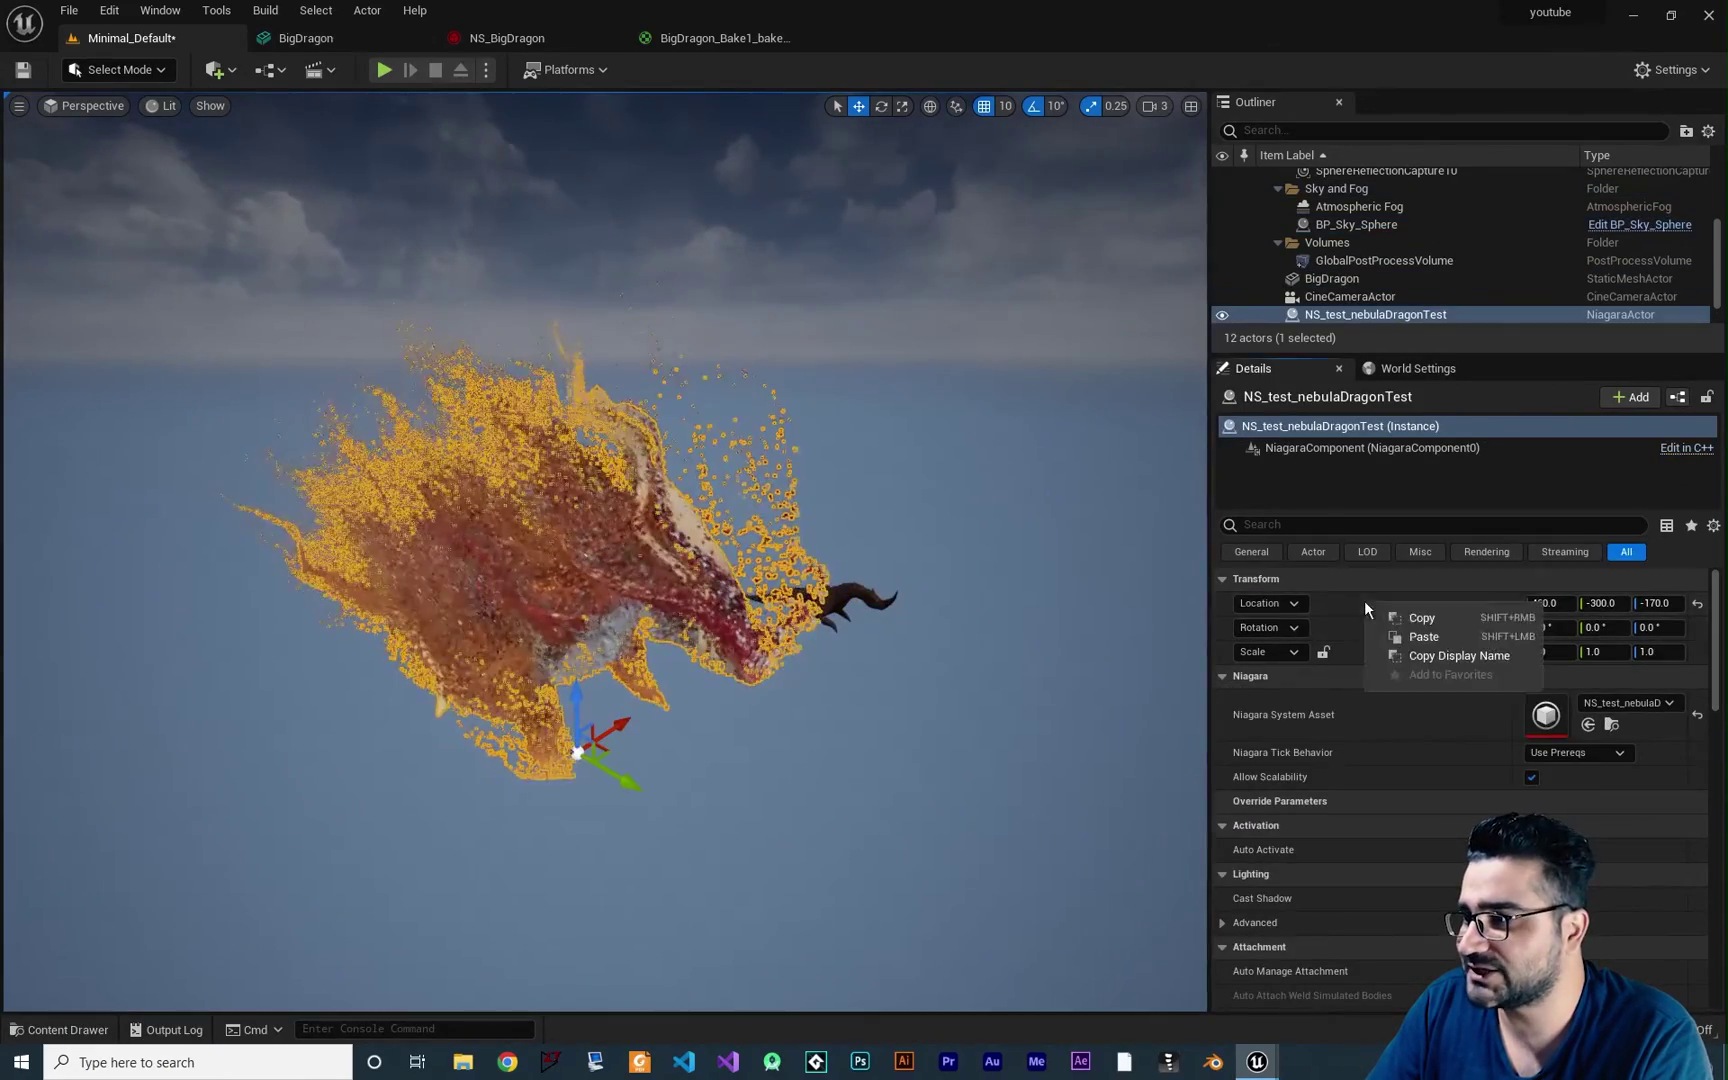
left_click(1421, 617)
left_click(830, 620)
right_click(1365, 628)
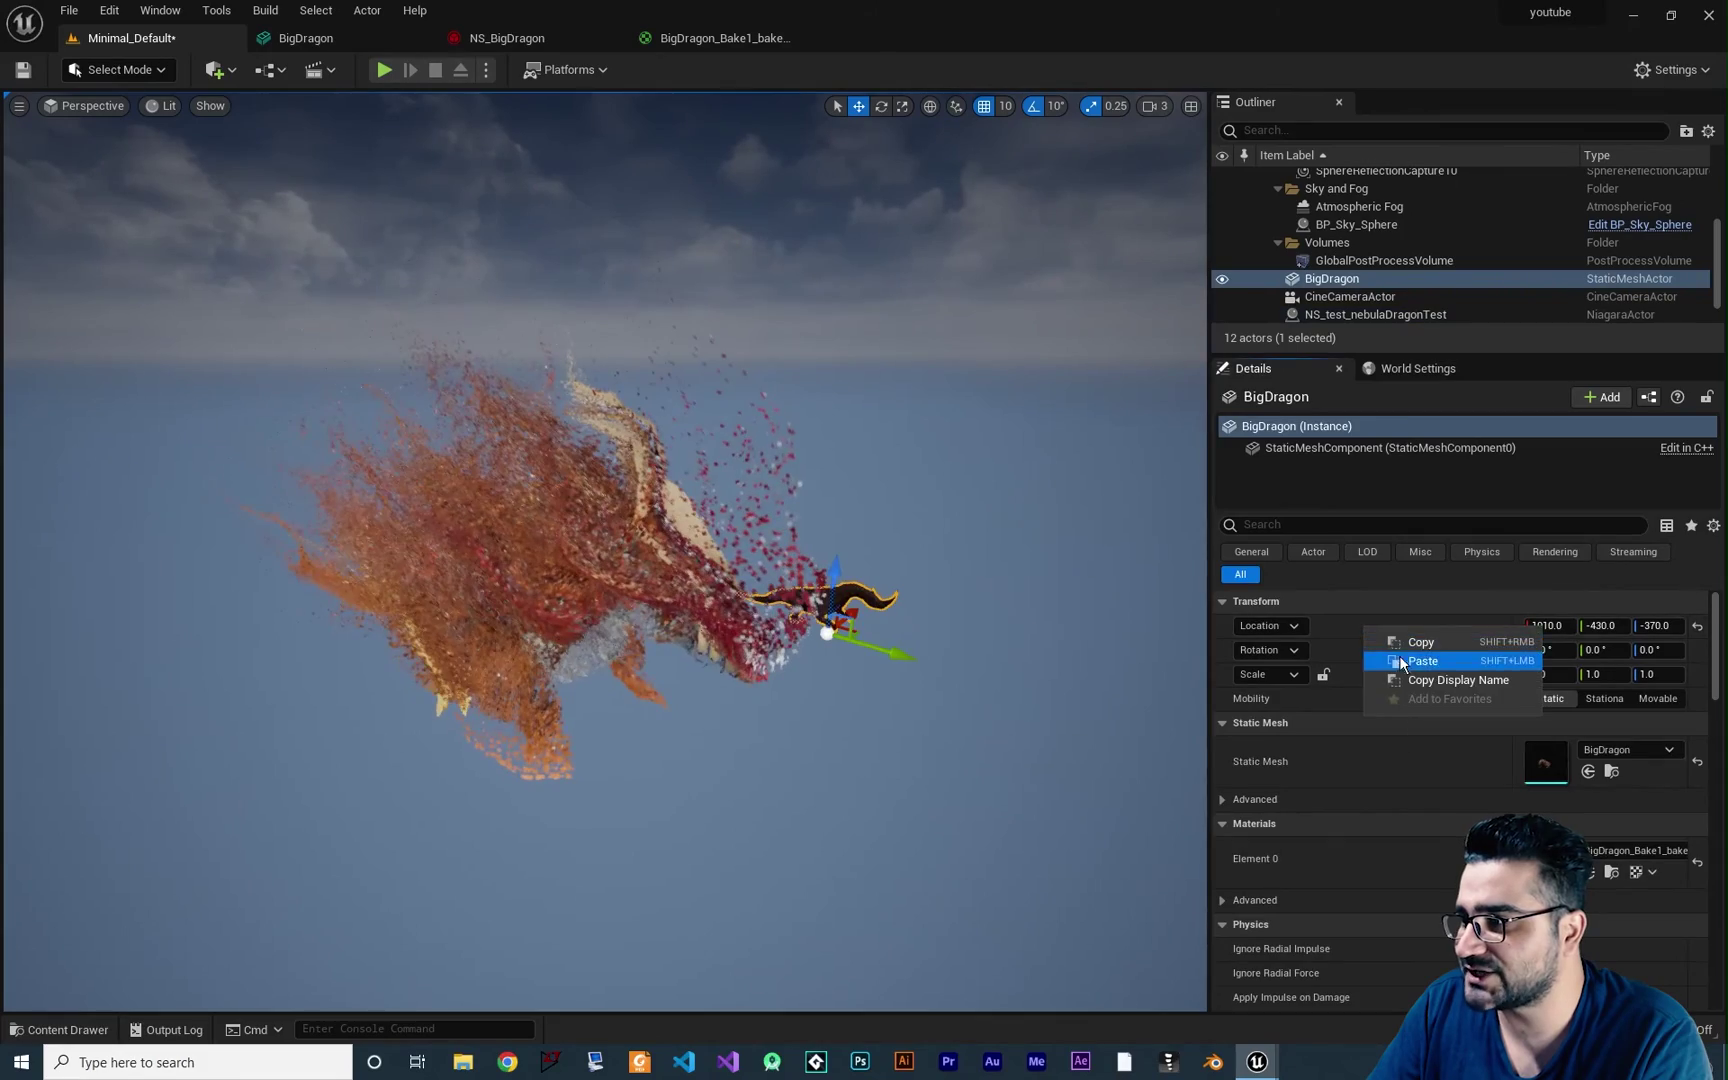
left_click(1421, 661)
key("f")
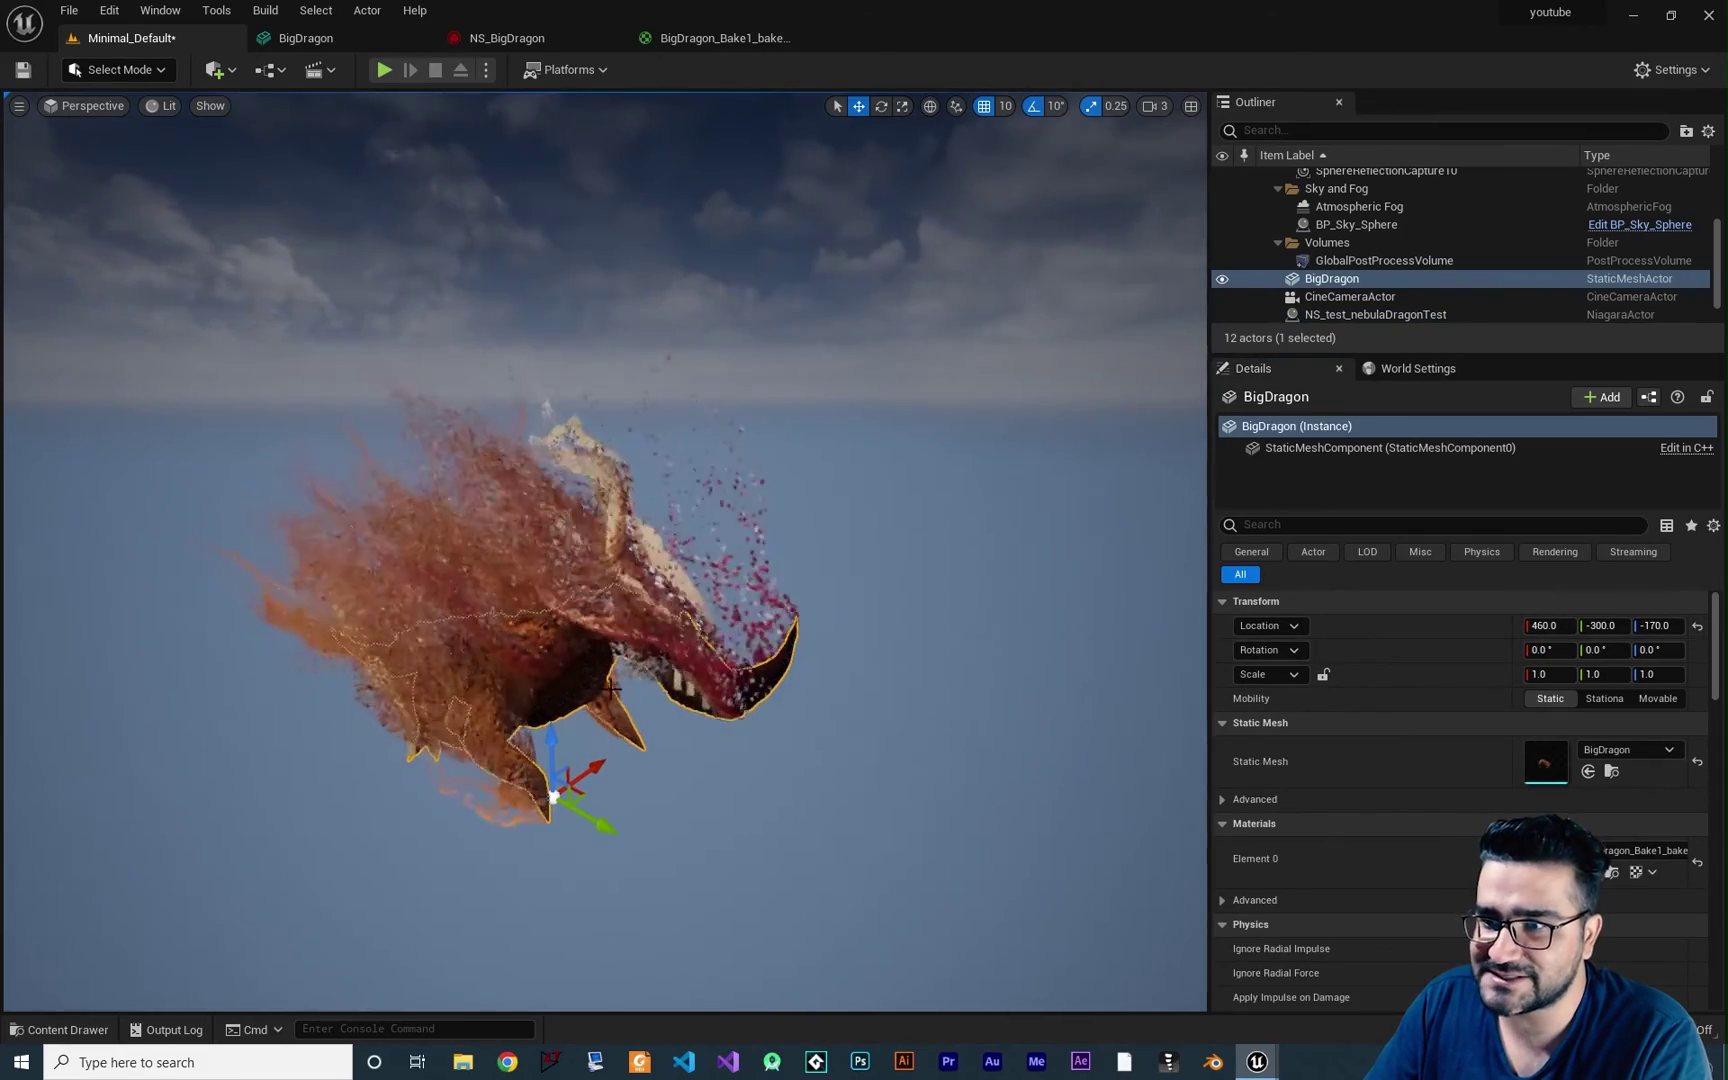
Open the BigDragon mesh and examine the graph of its BigDragon_Bake1_baked_2_D material, including the Dynamic Parameter driving the UVs
left_click(57, 1030)
double_click(355, 770)
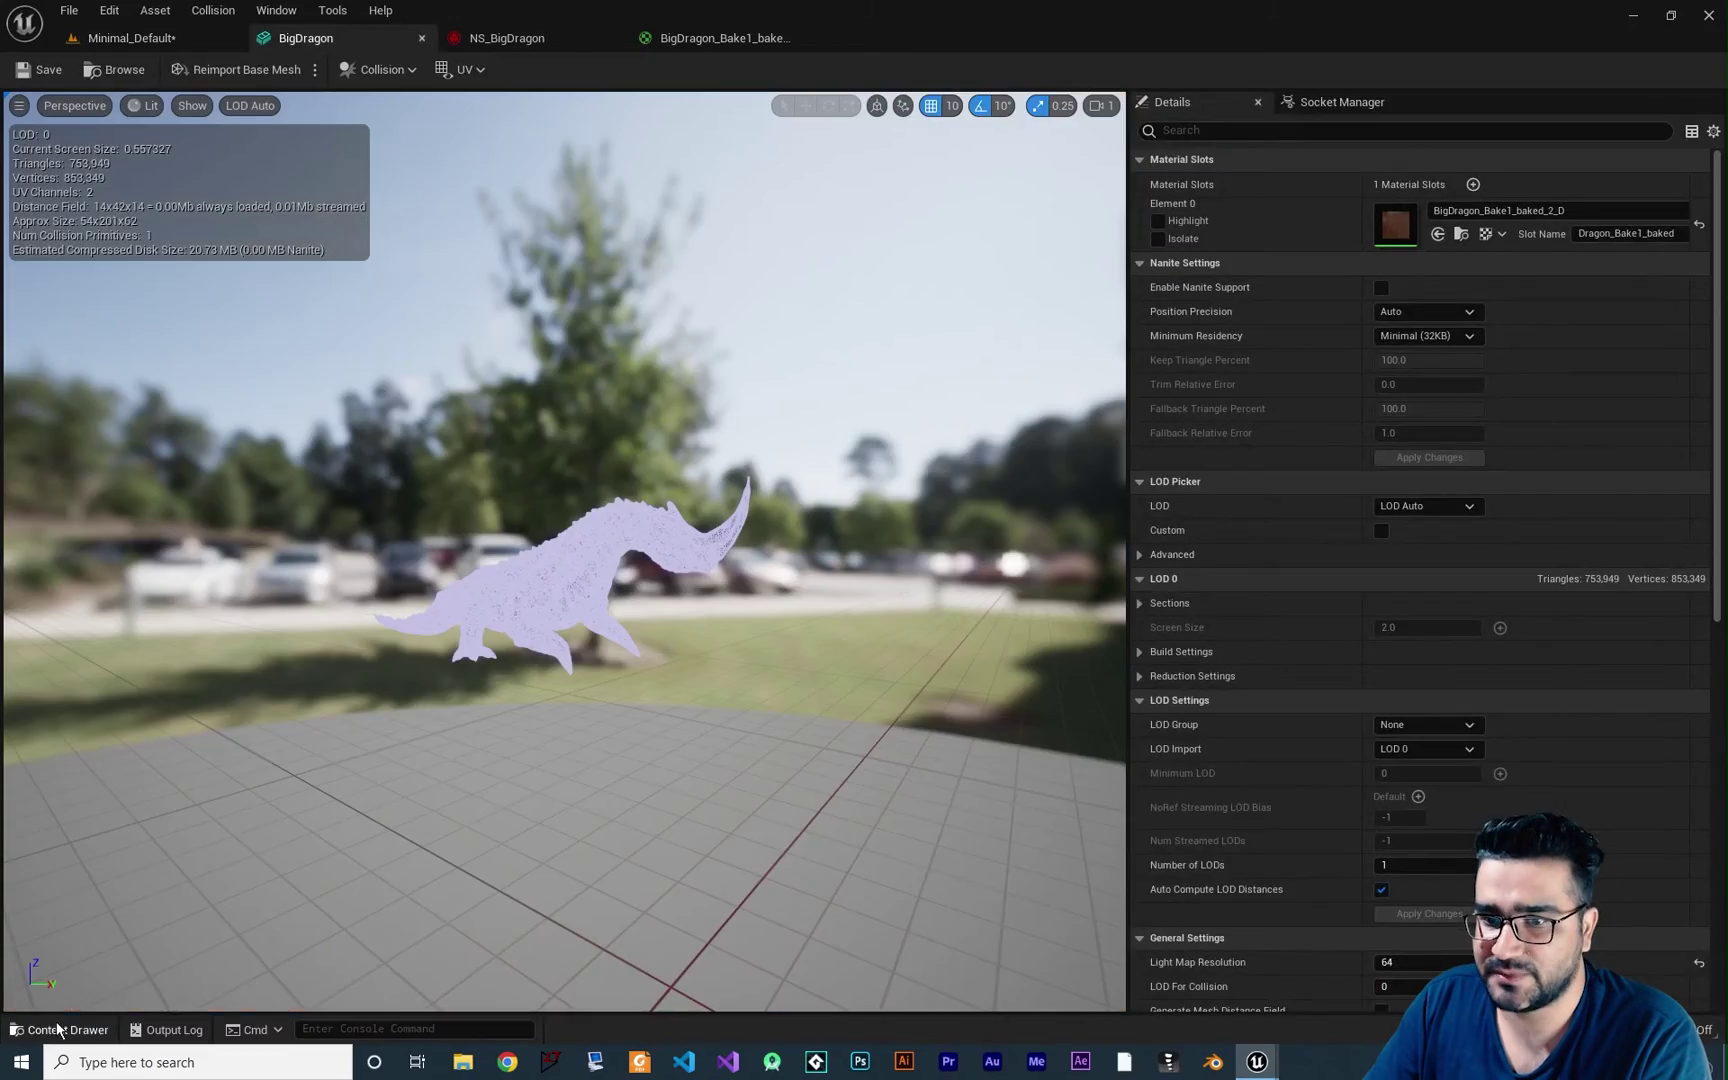
left_click(57, 1030)
left_click(449, 852)
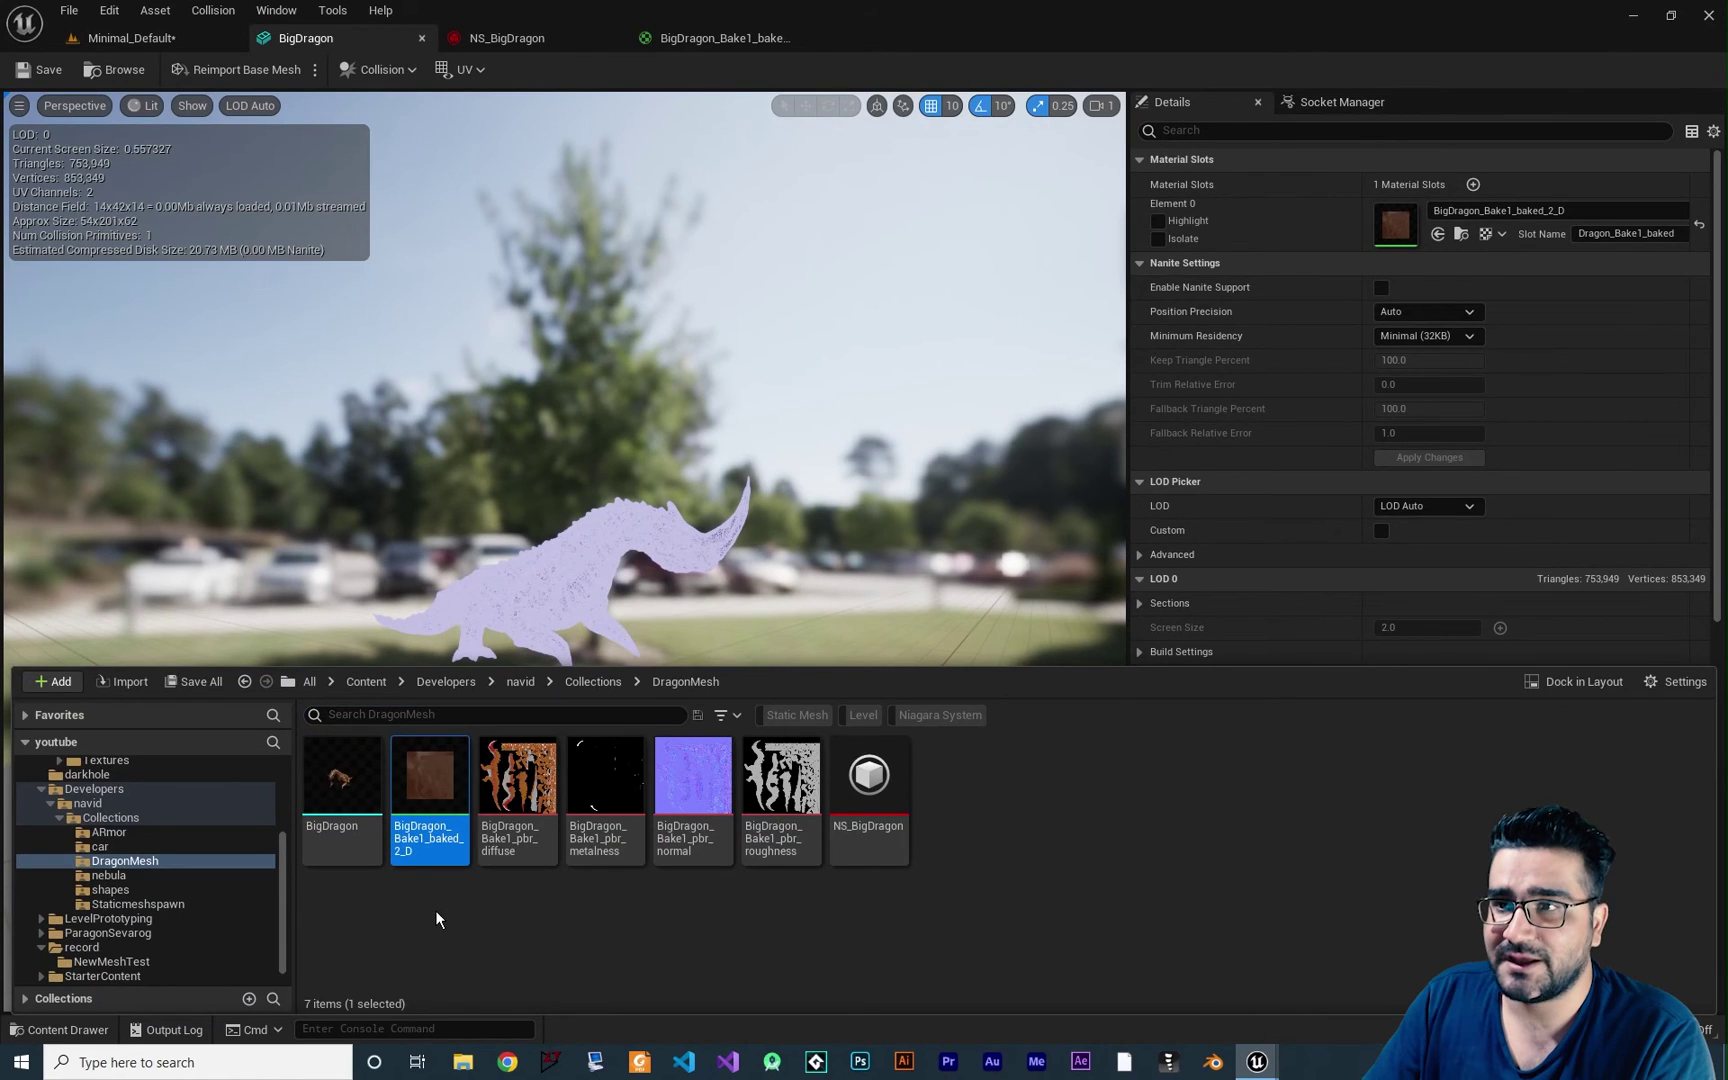
left_click(720, 38)
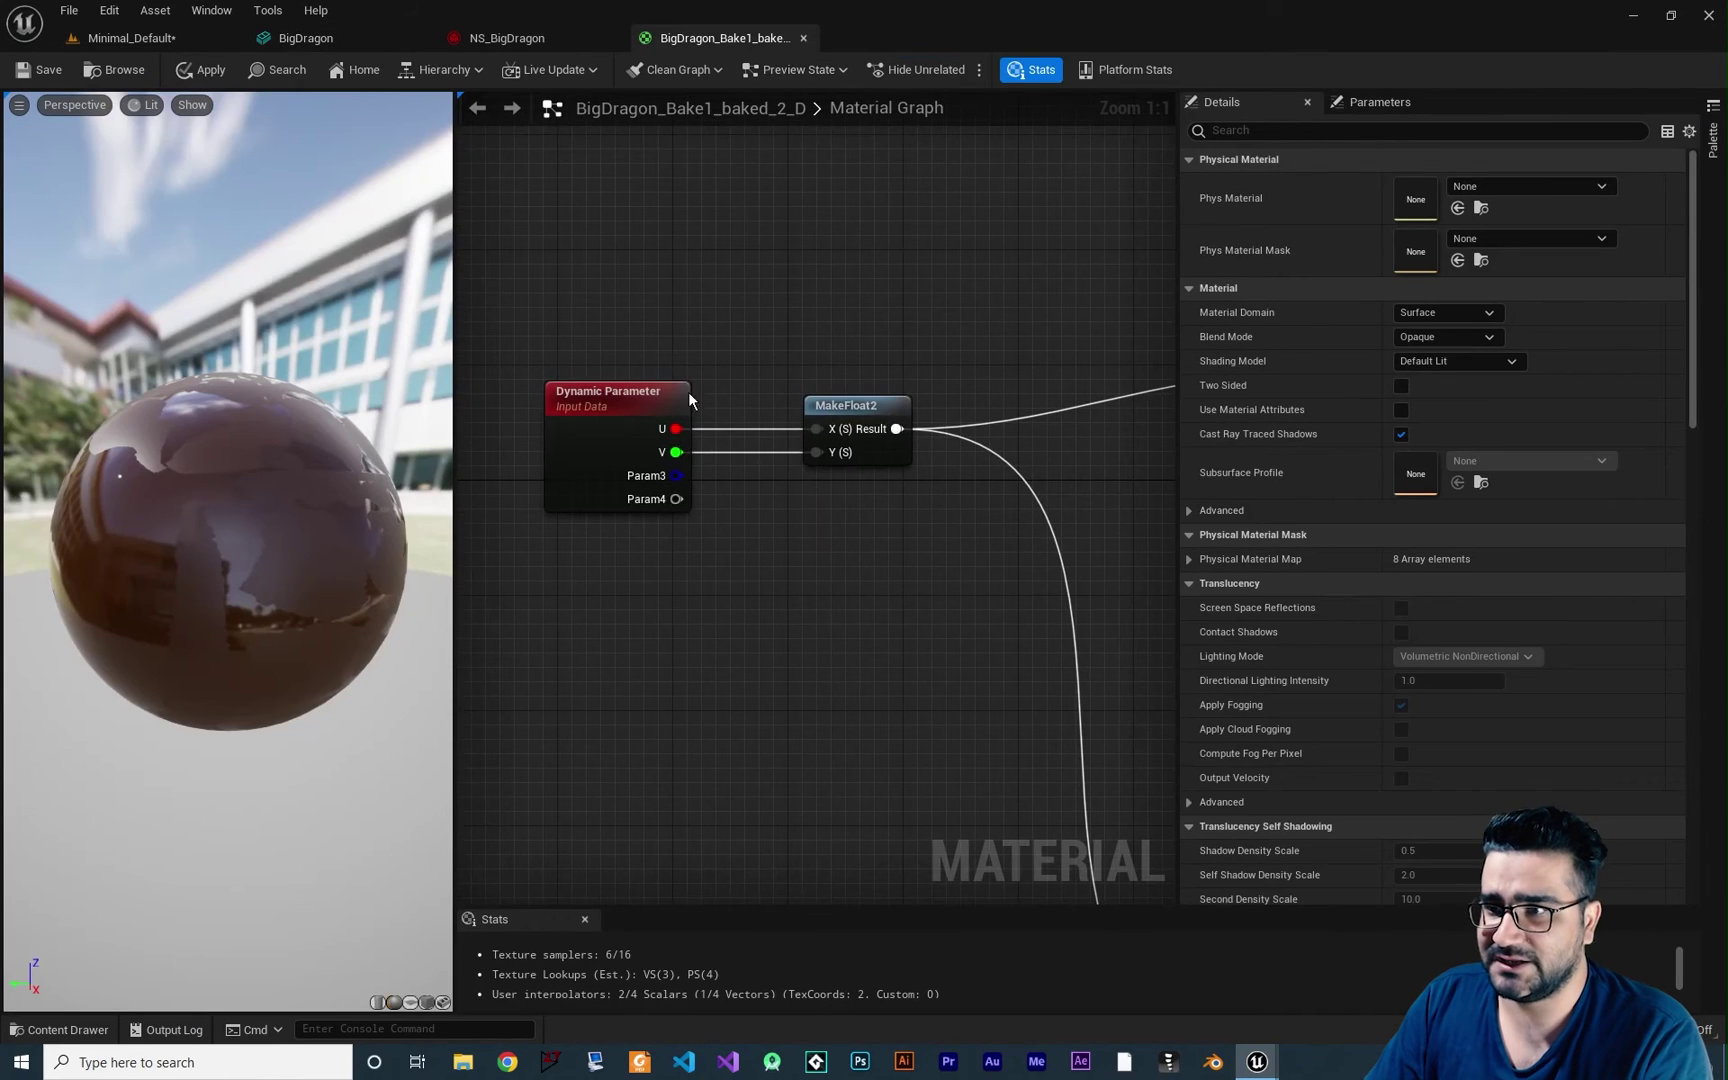
scroll(771, 613, "down", 3)
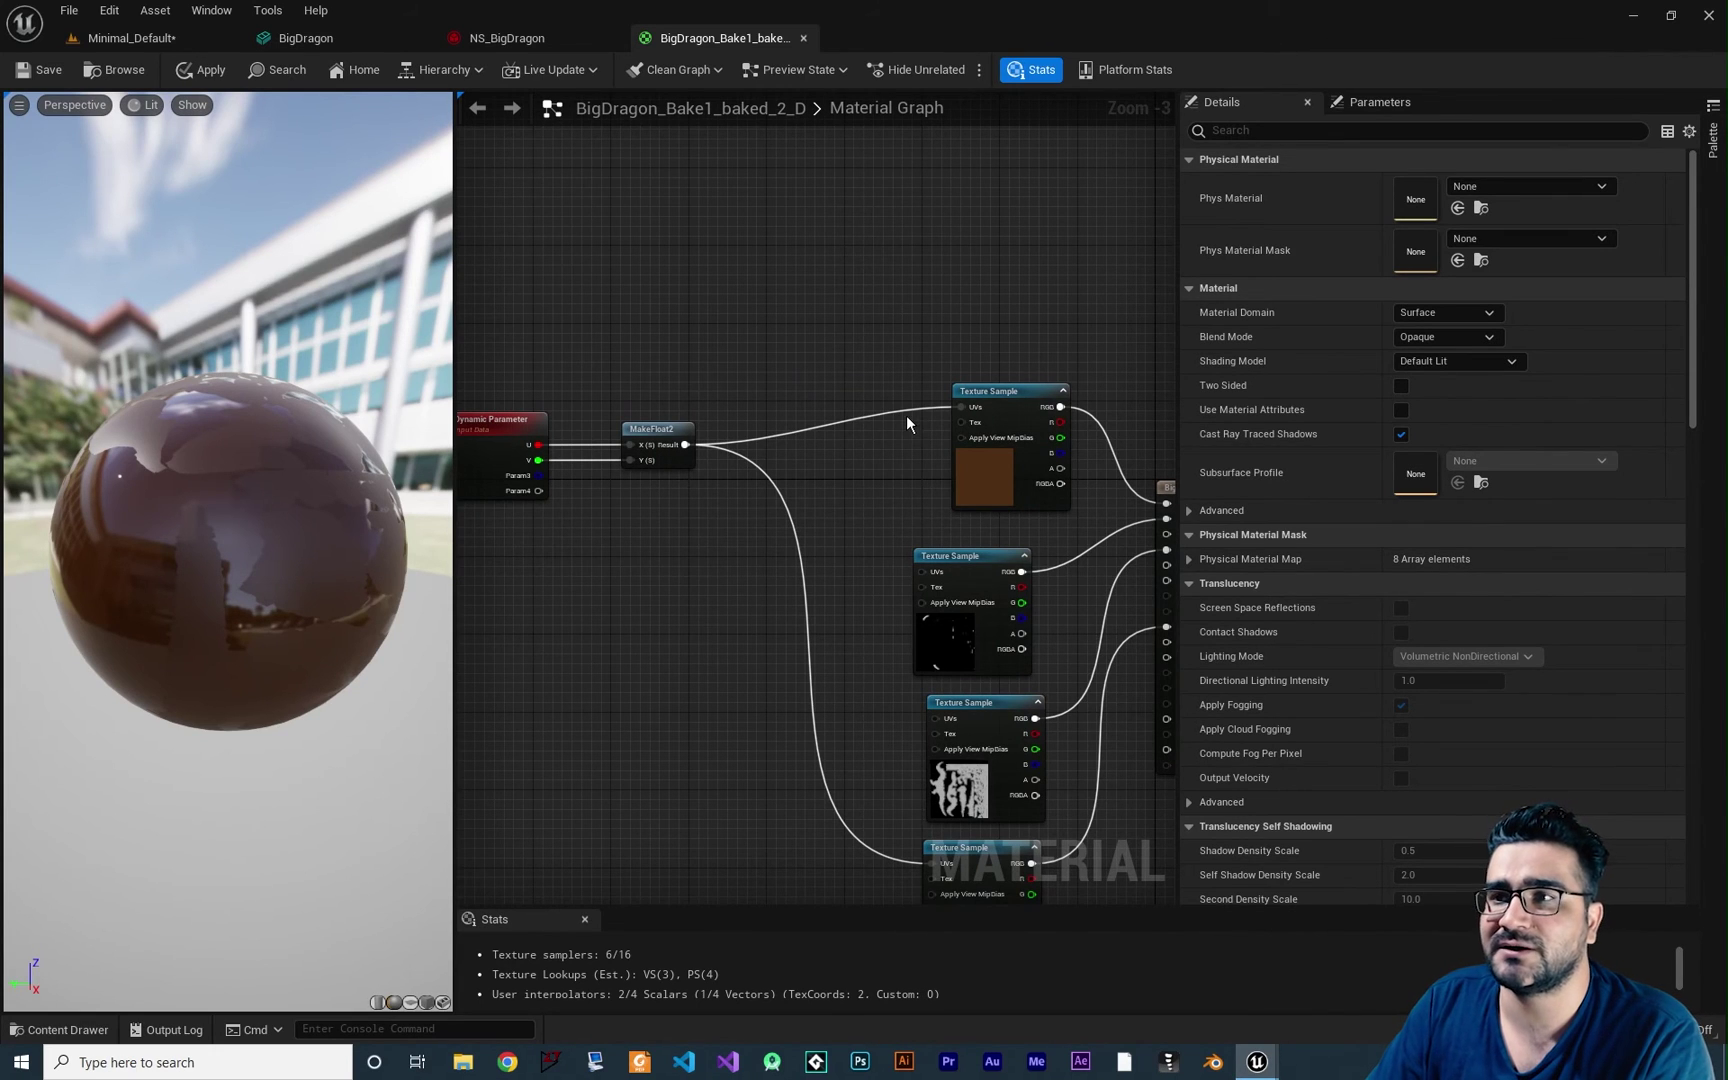
Duplicate the BigDragon_Bake1_baked_2_D material as BigDragon_Bake1_baked_2_D_2 and open the copy's material graph
left_click(62, 1030)
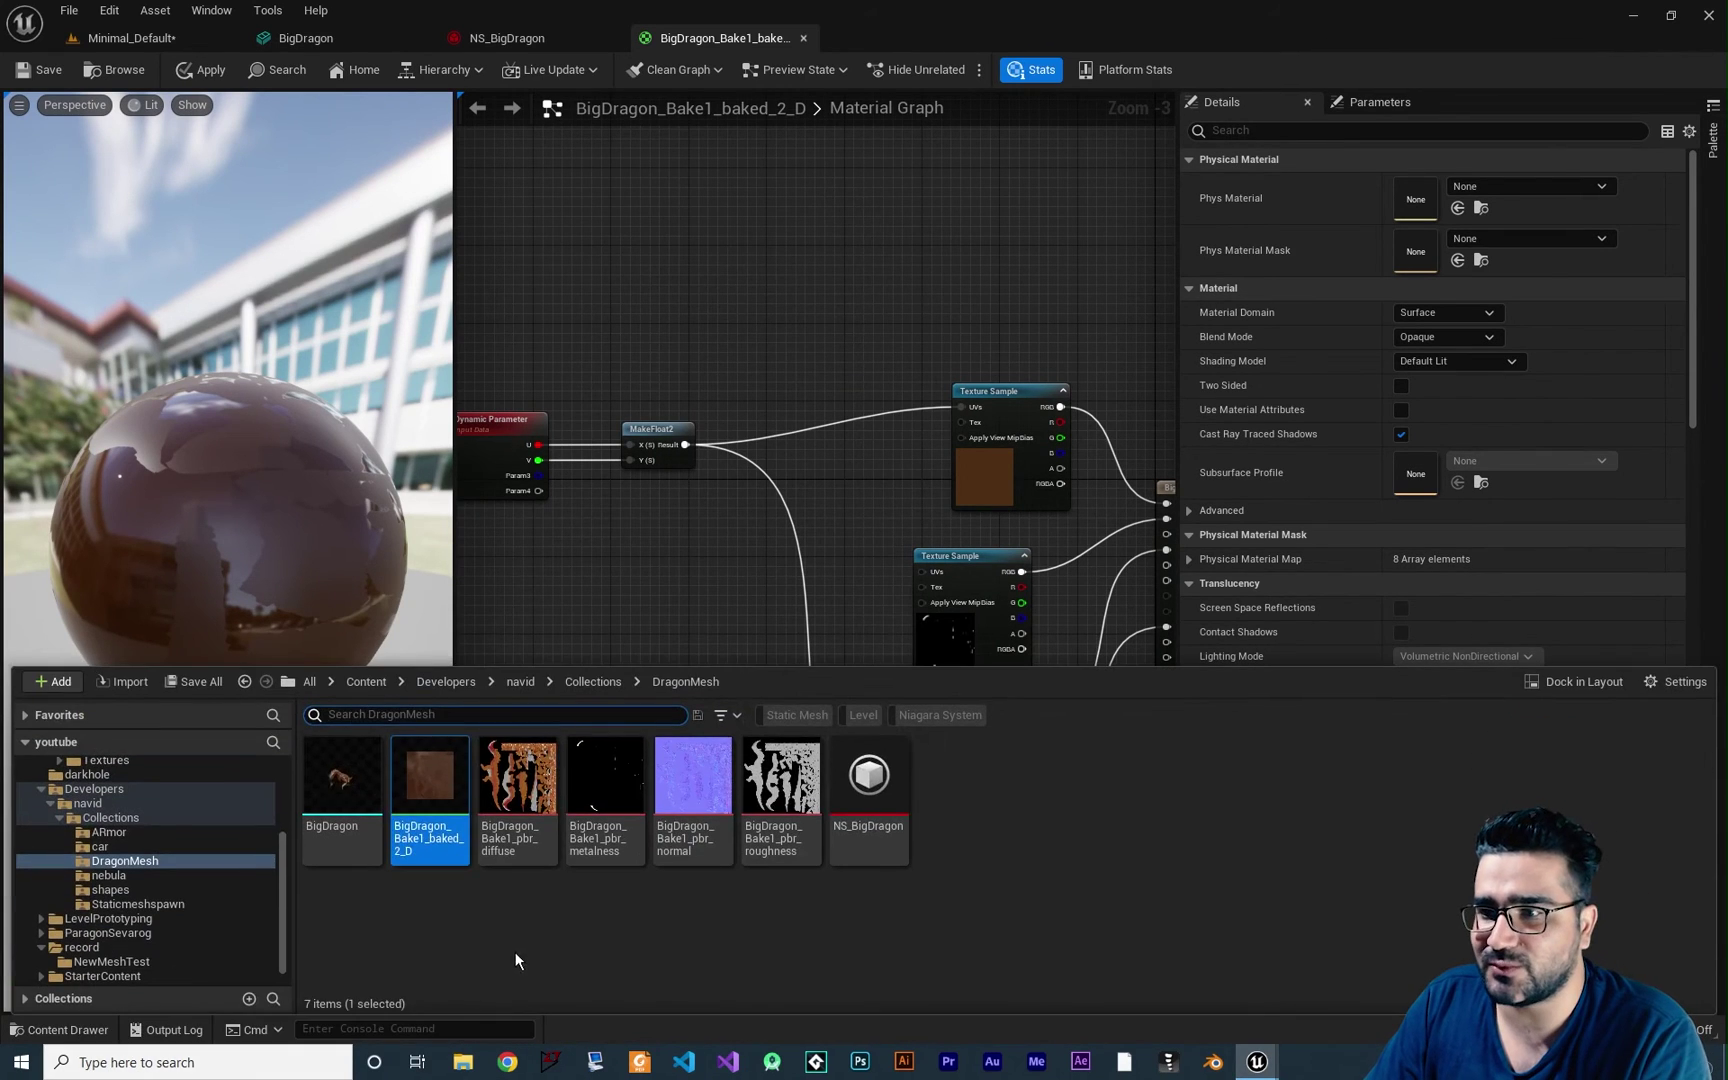
left_click(445, 808)
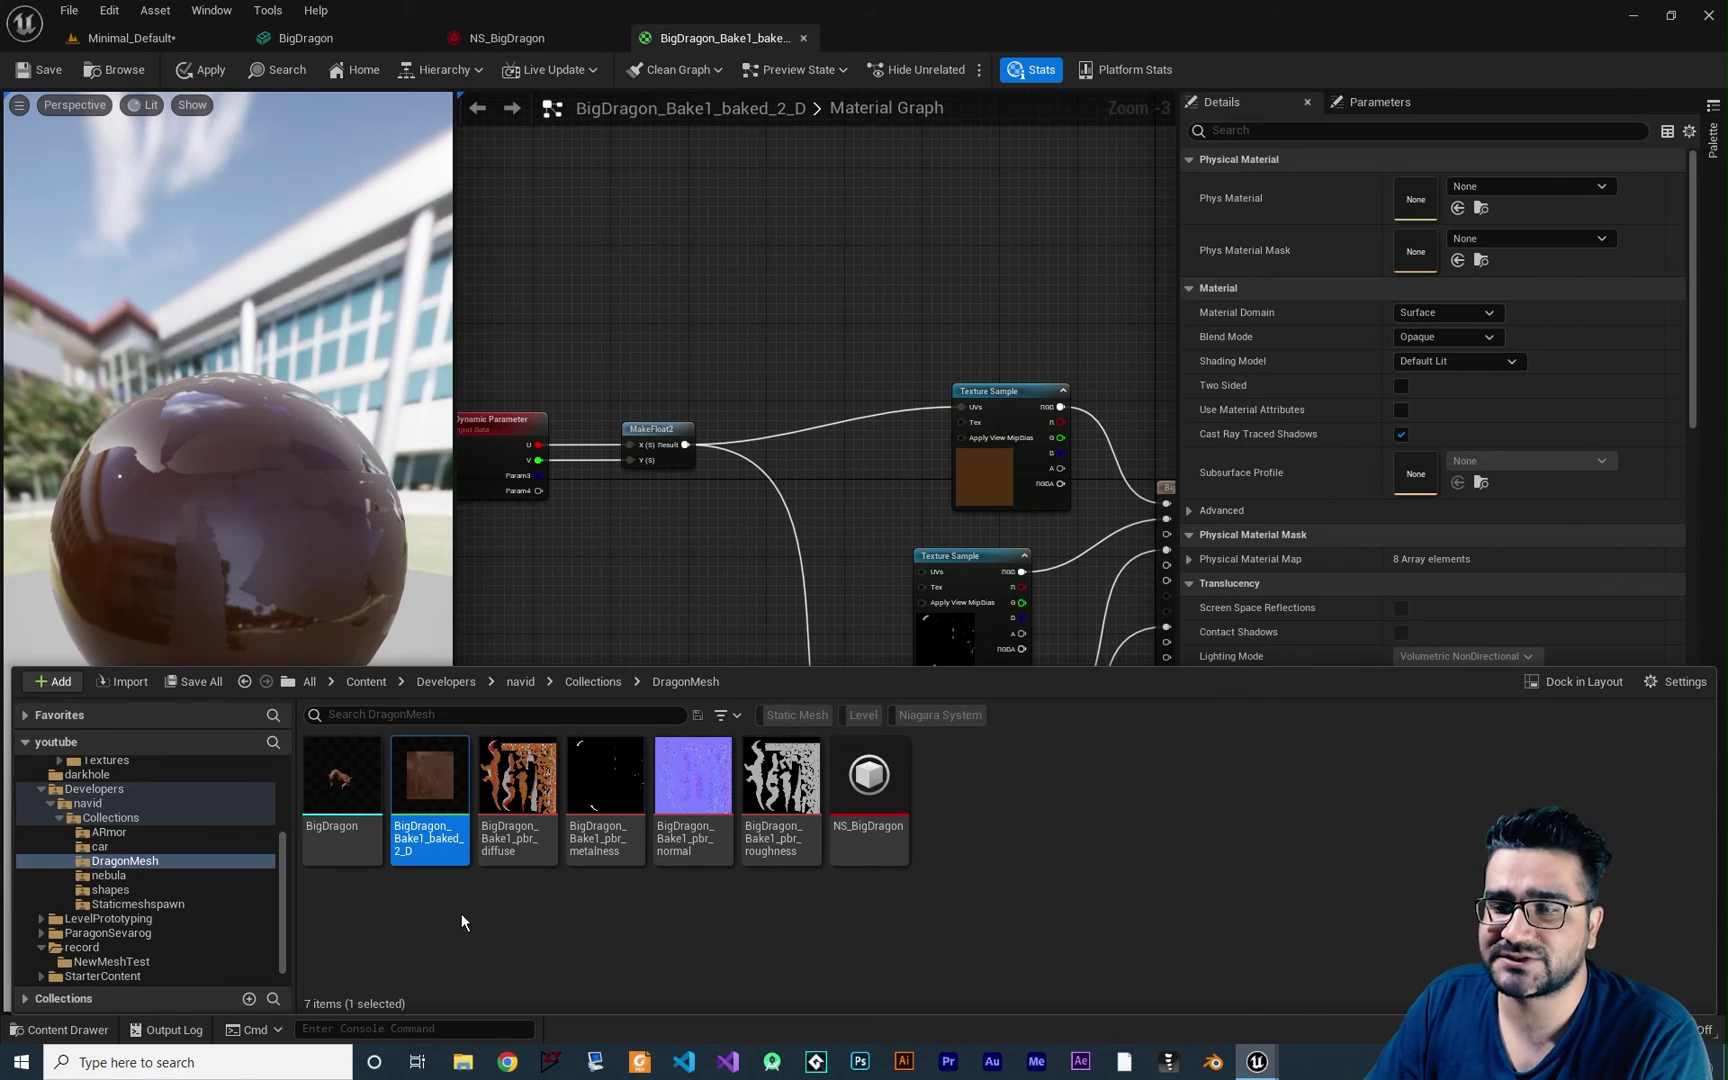
left_click(956, 790)
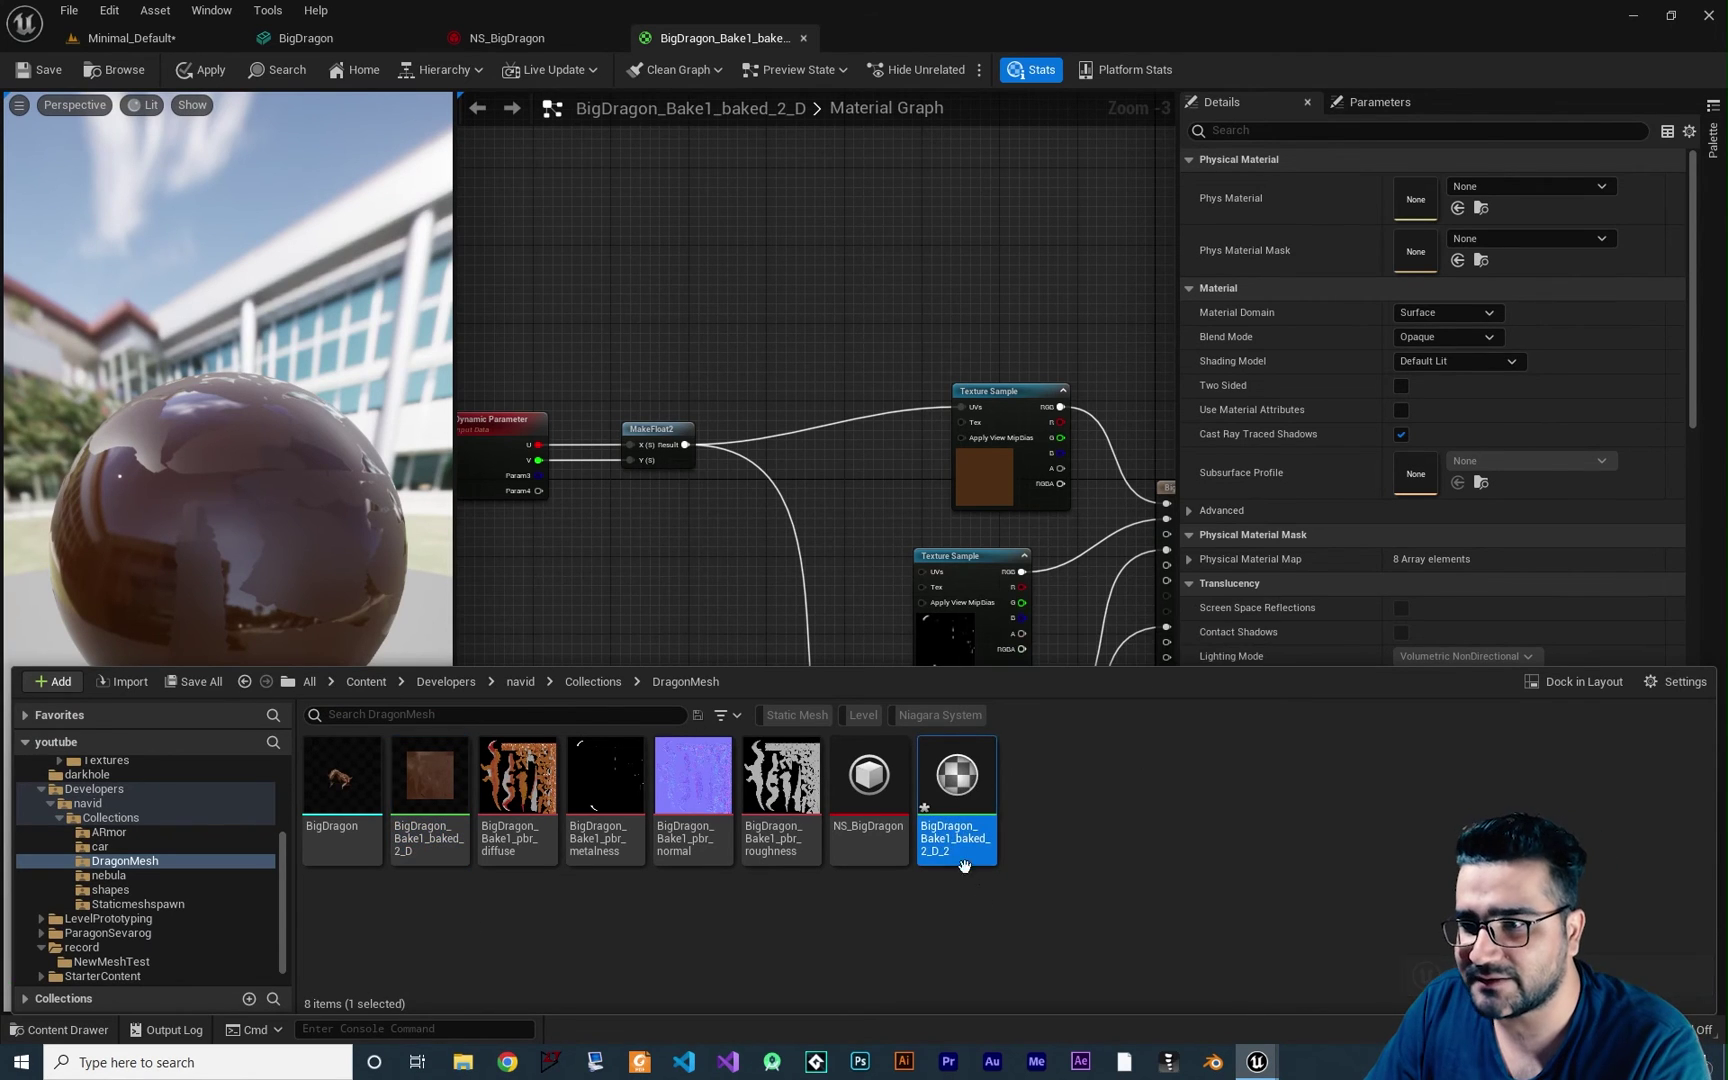
double_click(956, 800)
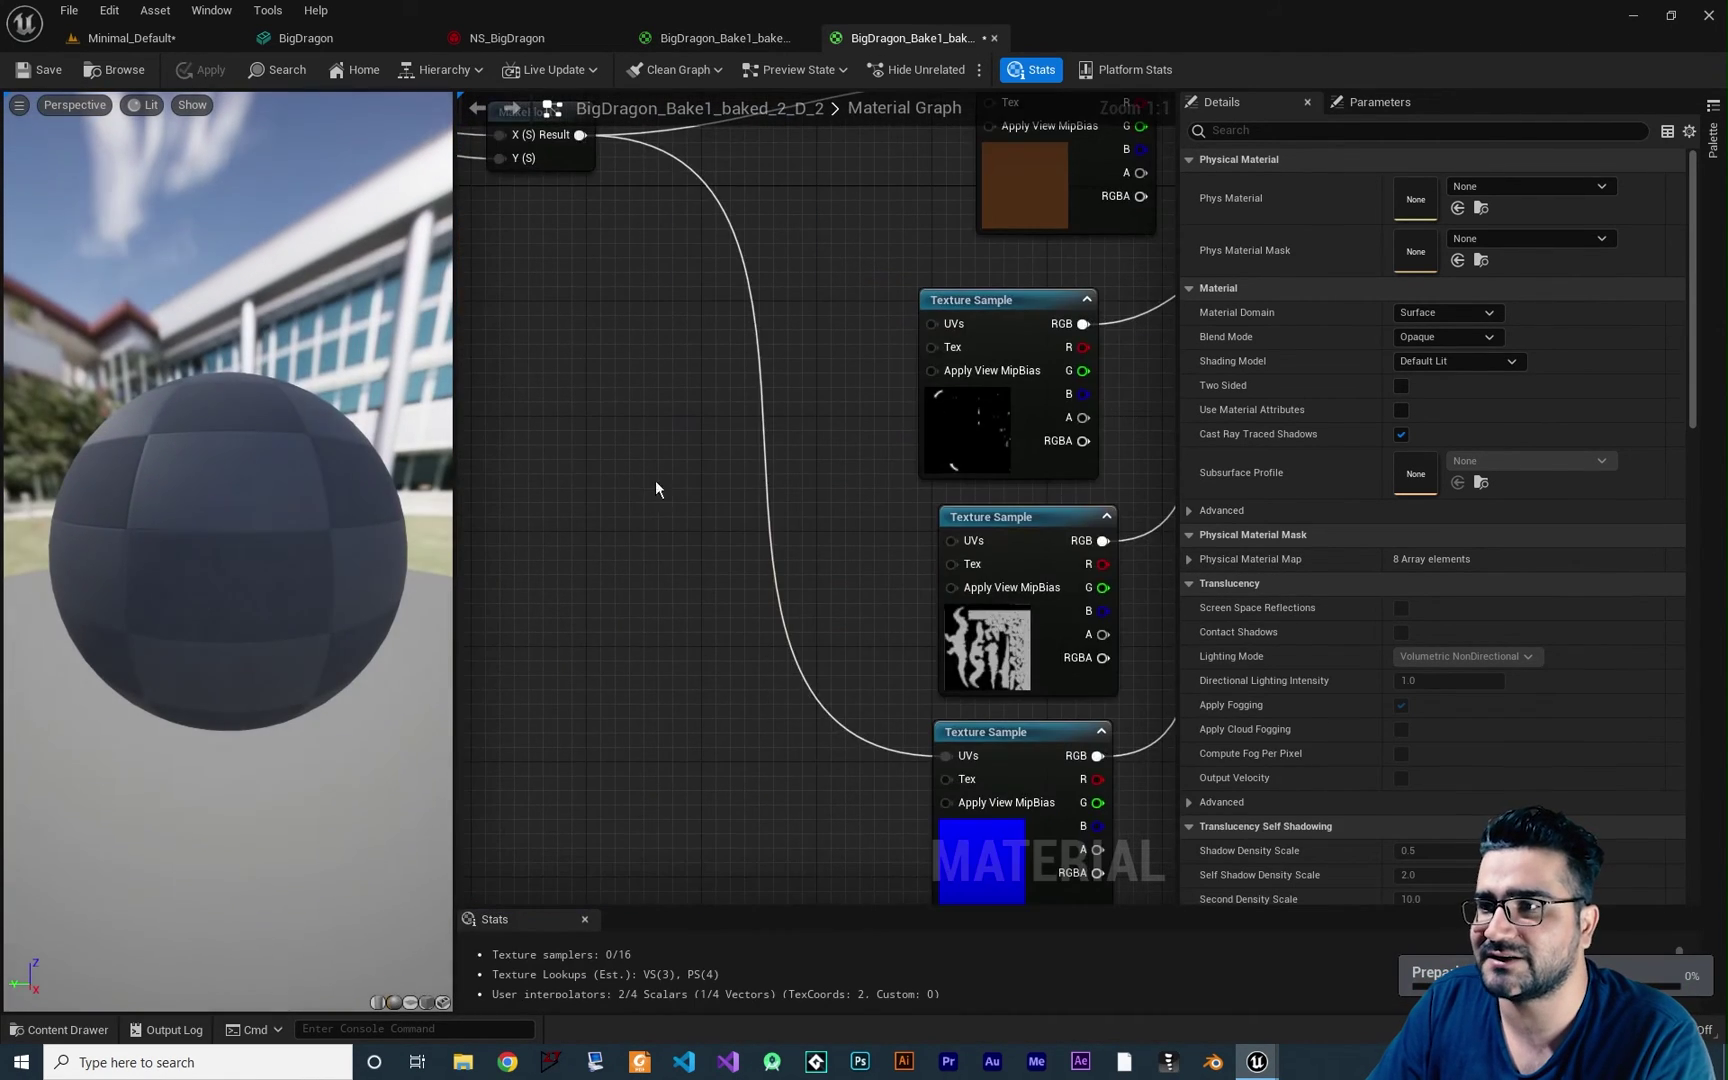
Delete the Dynamic Parameter and MakeFloat2 nodes from the duplicated material and save it
right_click_drag(618, 215, 822, 382)
left_click_drag(822, 382, 648, 602)
key("Delete")
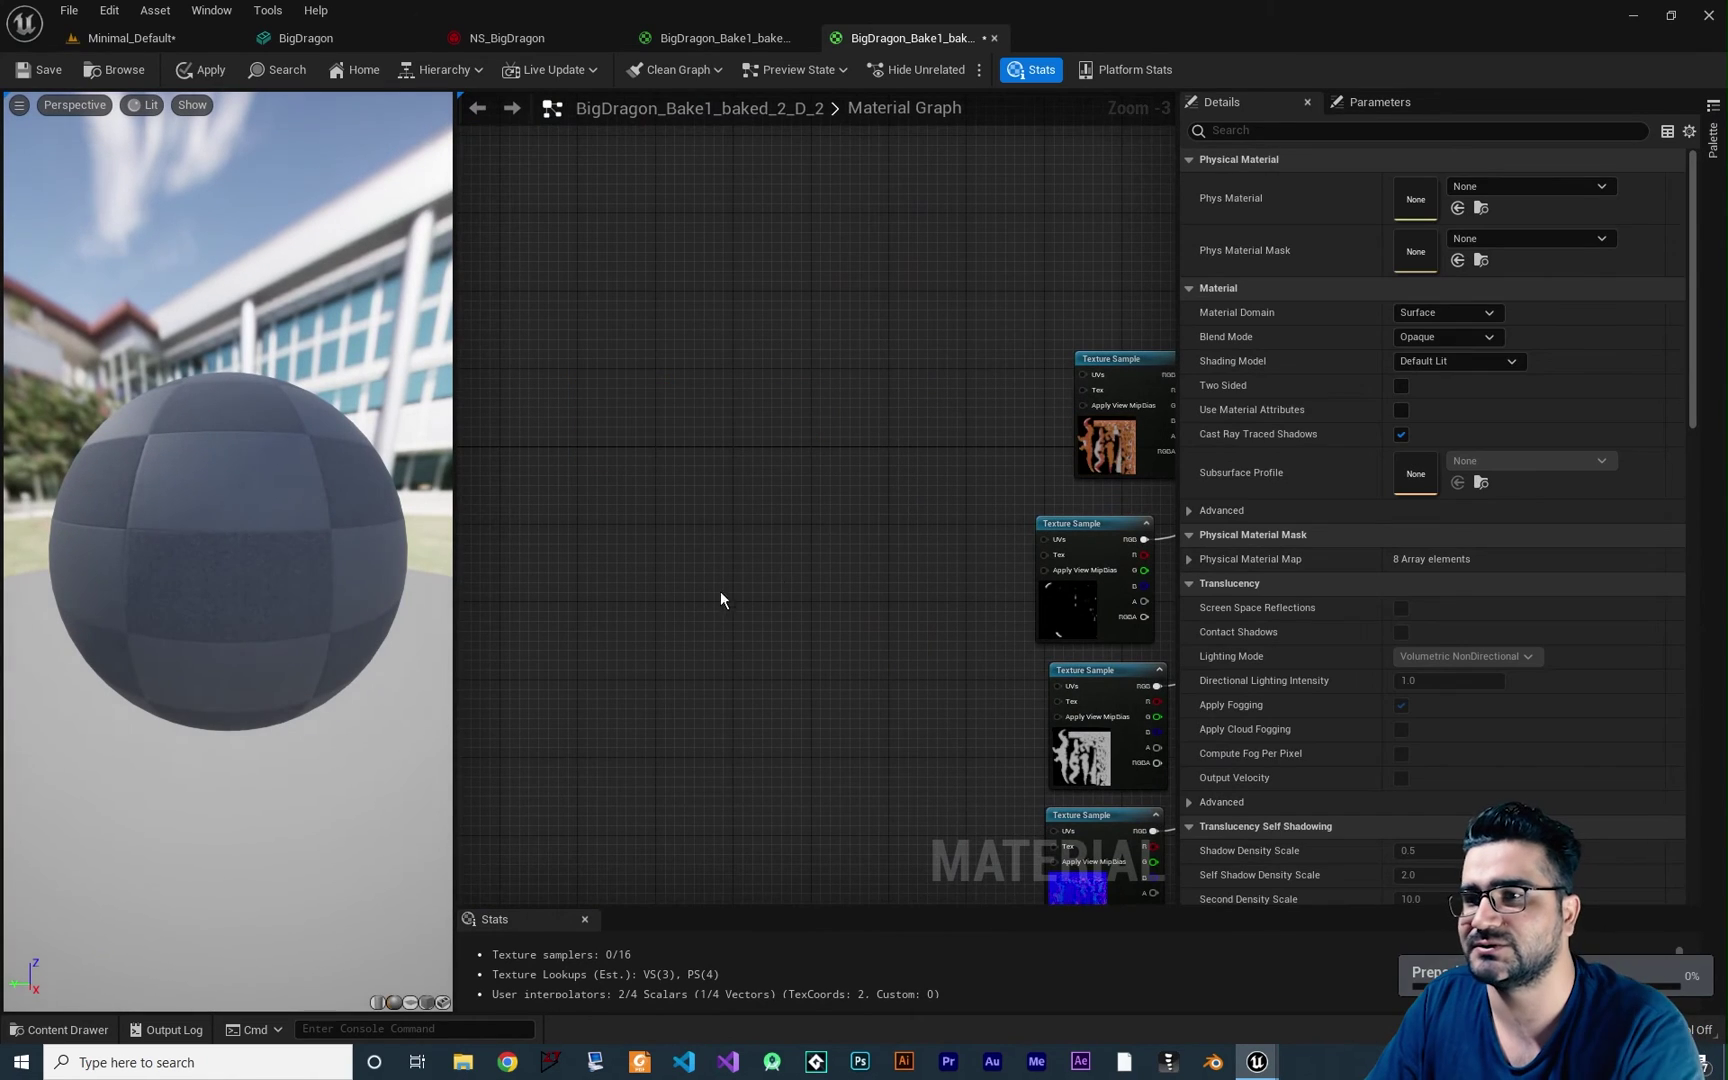
left_click(36, 72)
right_click_drag(973, 370, 863, 283)
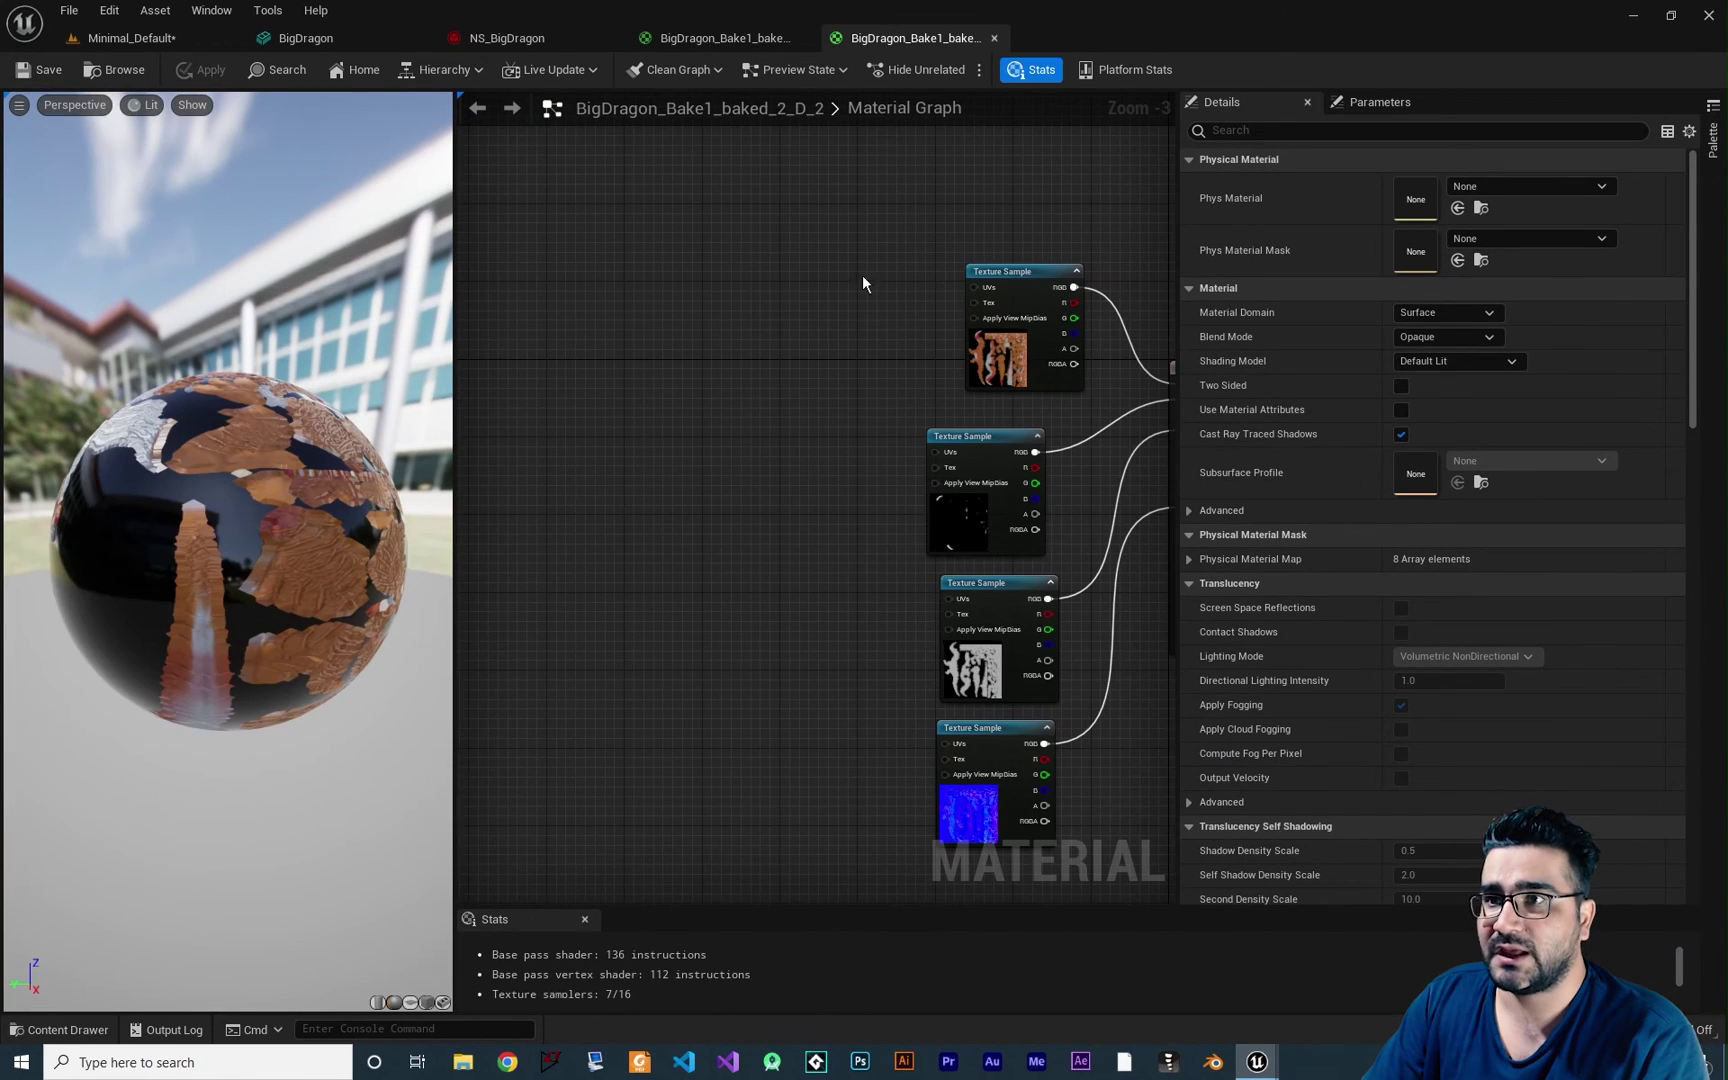
Assign BigDragon_Bake1_baked_2_D_2 to material Element 0 of the BigDragon mesh in the level and view the result
left_click(128, 37)
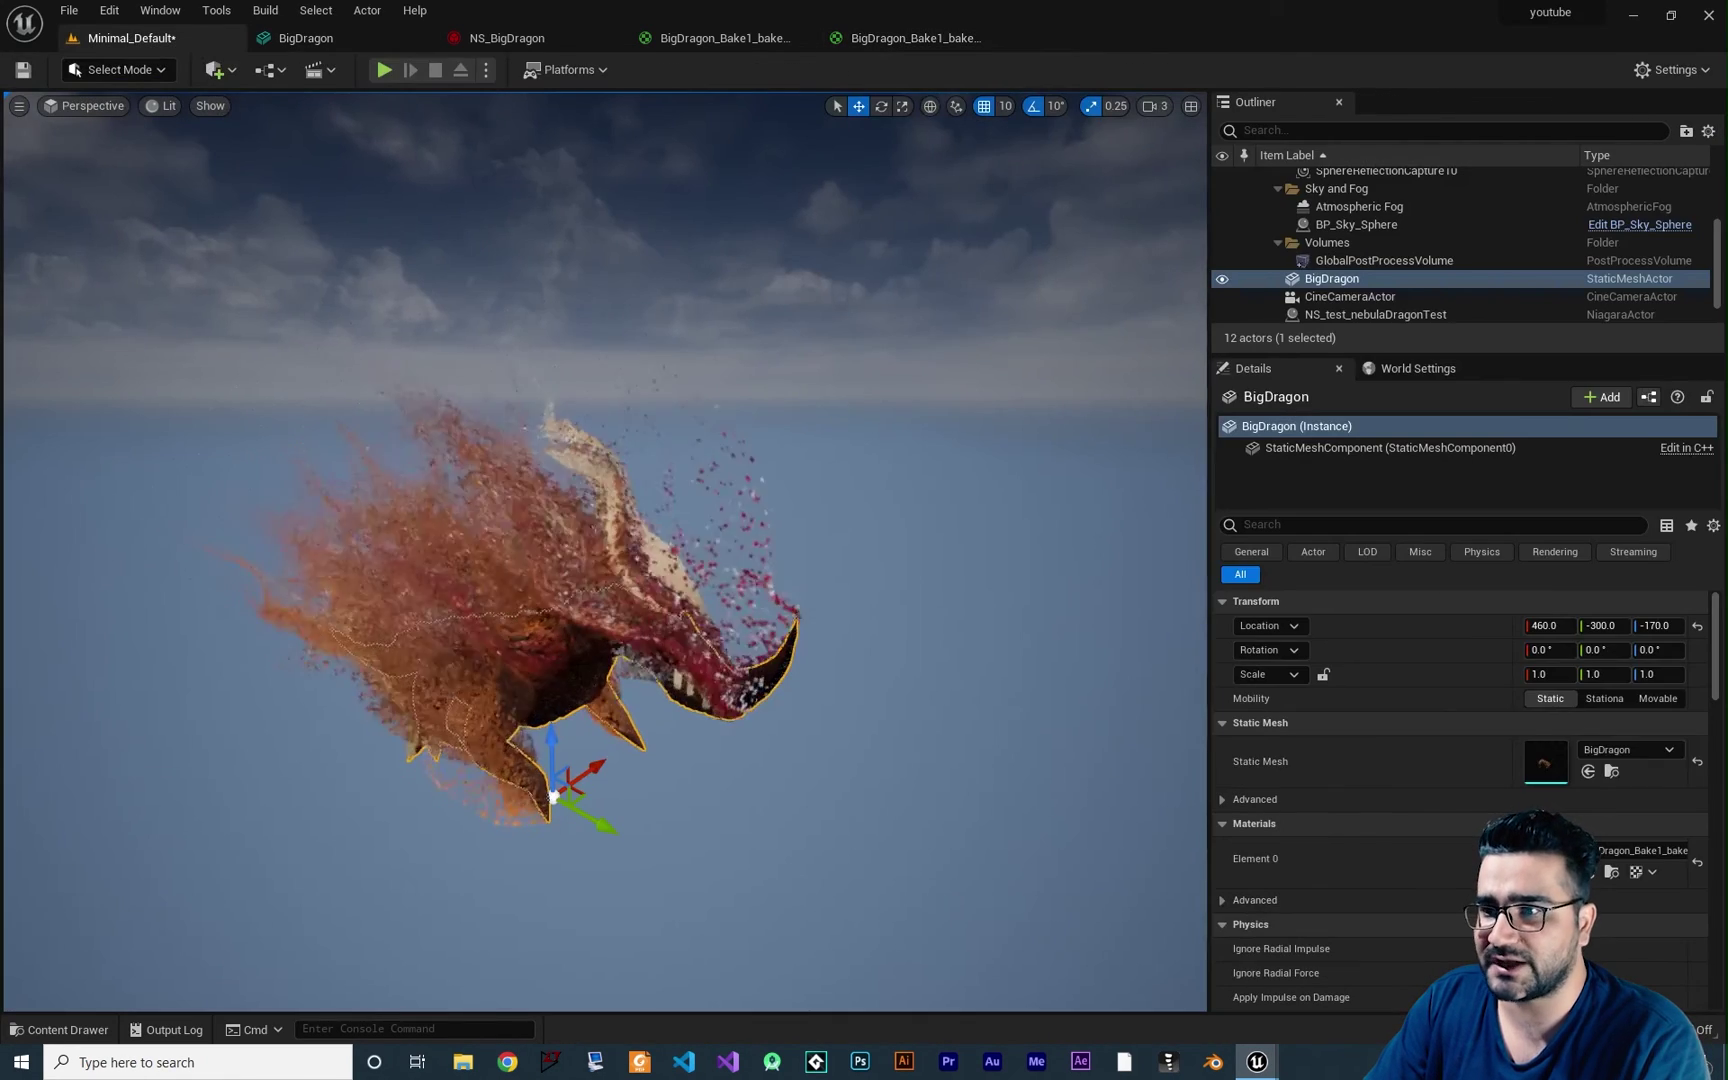
key("ctrl+space")
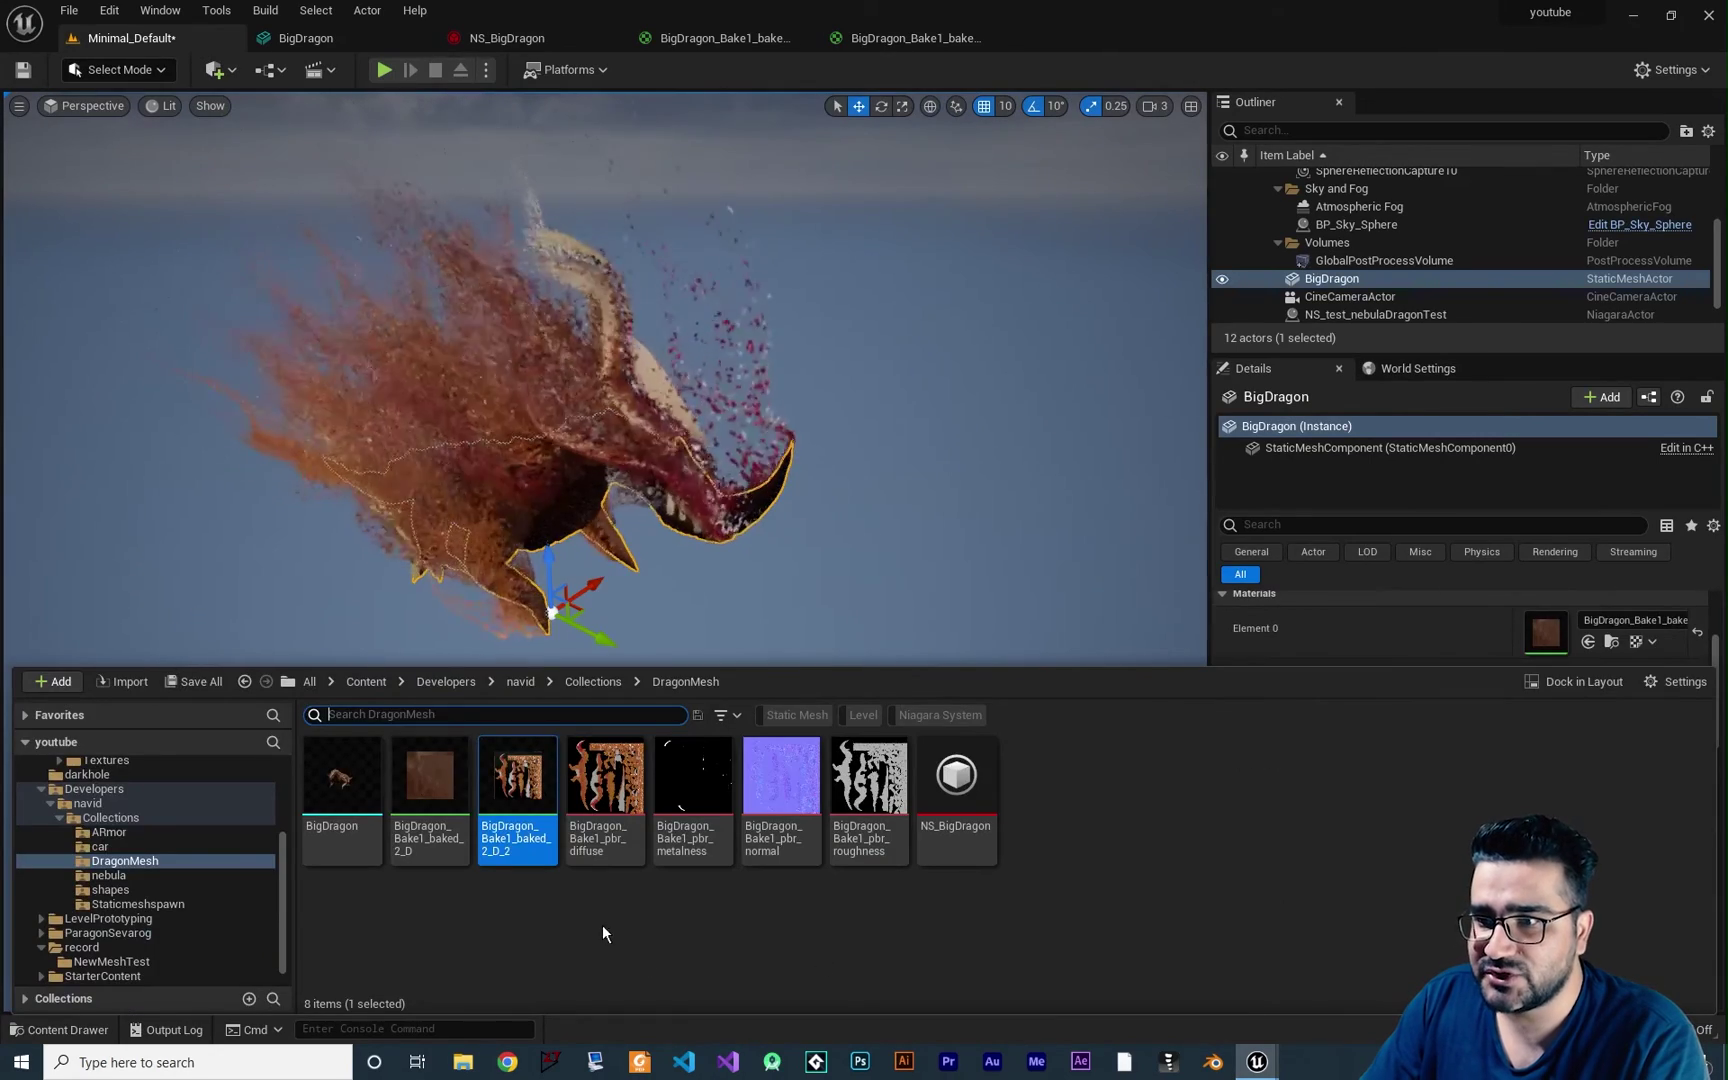
left_click_drag(517, 800, 1552, 637)
left_click(898, 435)
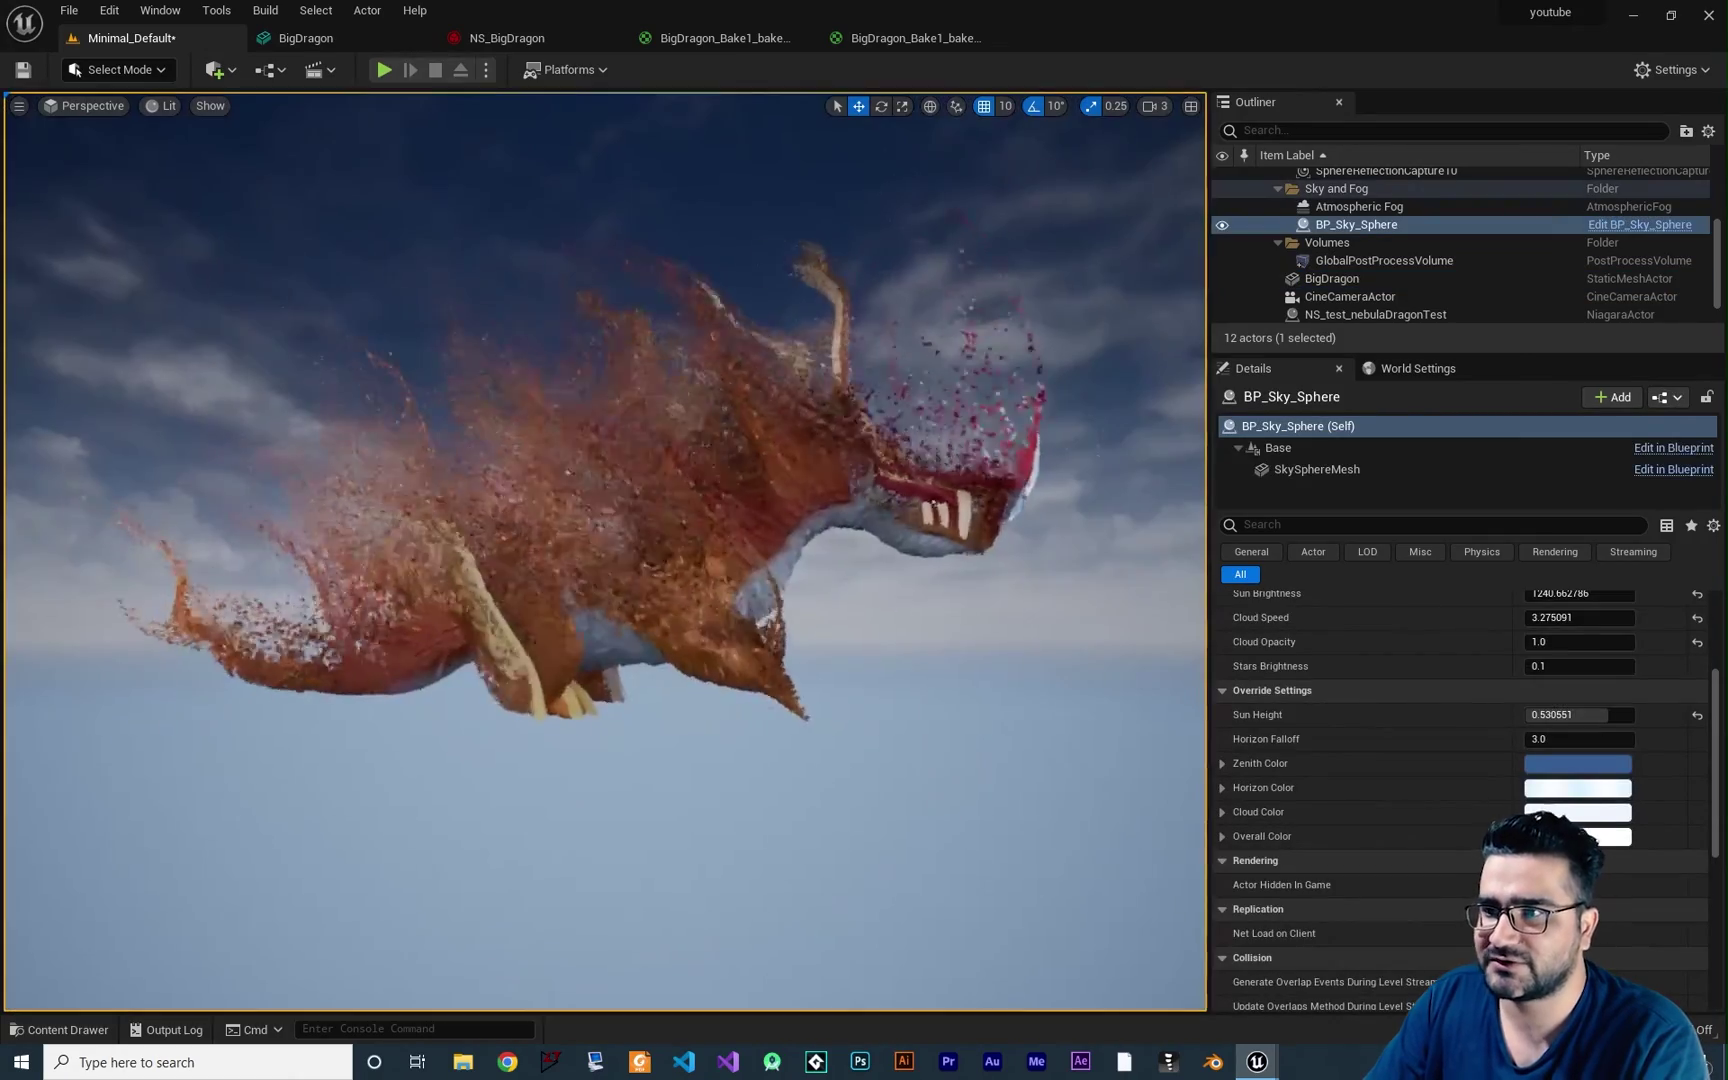
Detach the Niagara system editor into a smaller floating window over the level so the Wind Force settings sit beside the dragon
left_click(507, 38)
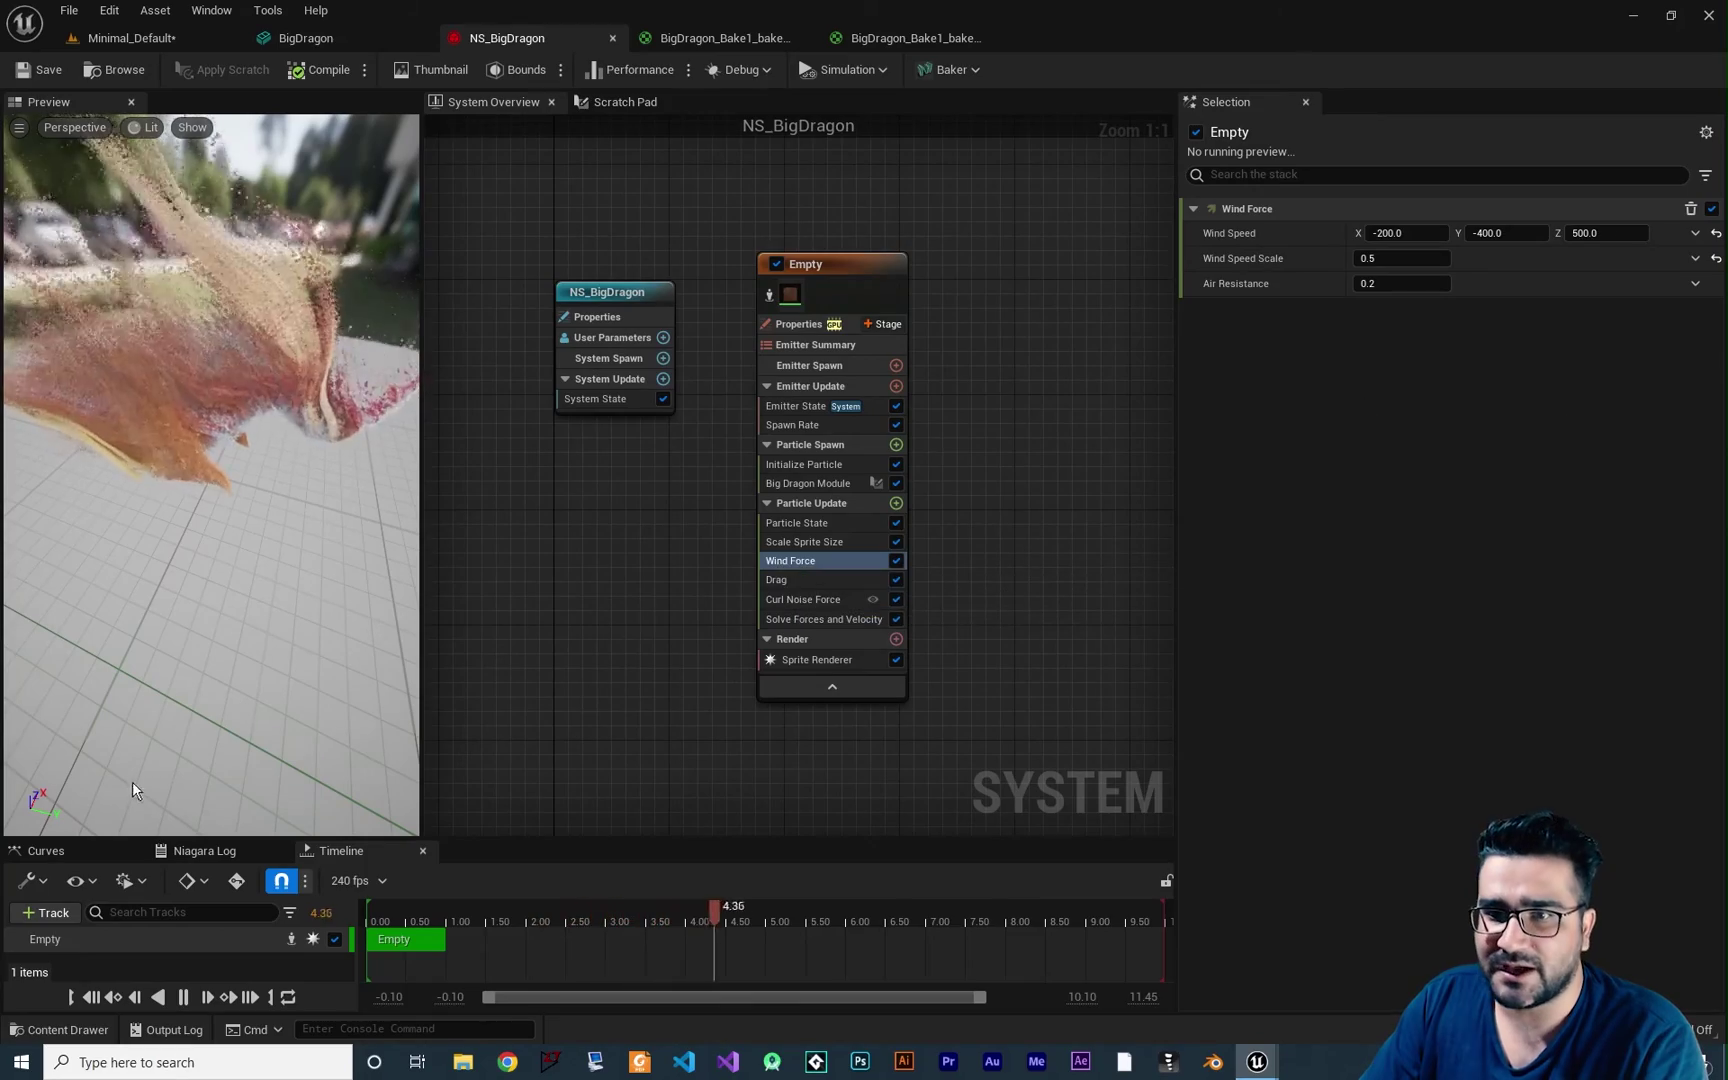
left_click_drag(507, 38, 860, 332)
left_click(115, 38)
left_click_drag(1146, 332, 1346, 272)
left_click_drag(1500, 455, 1300, 458)
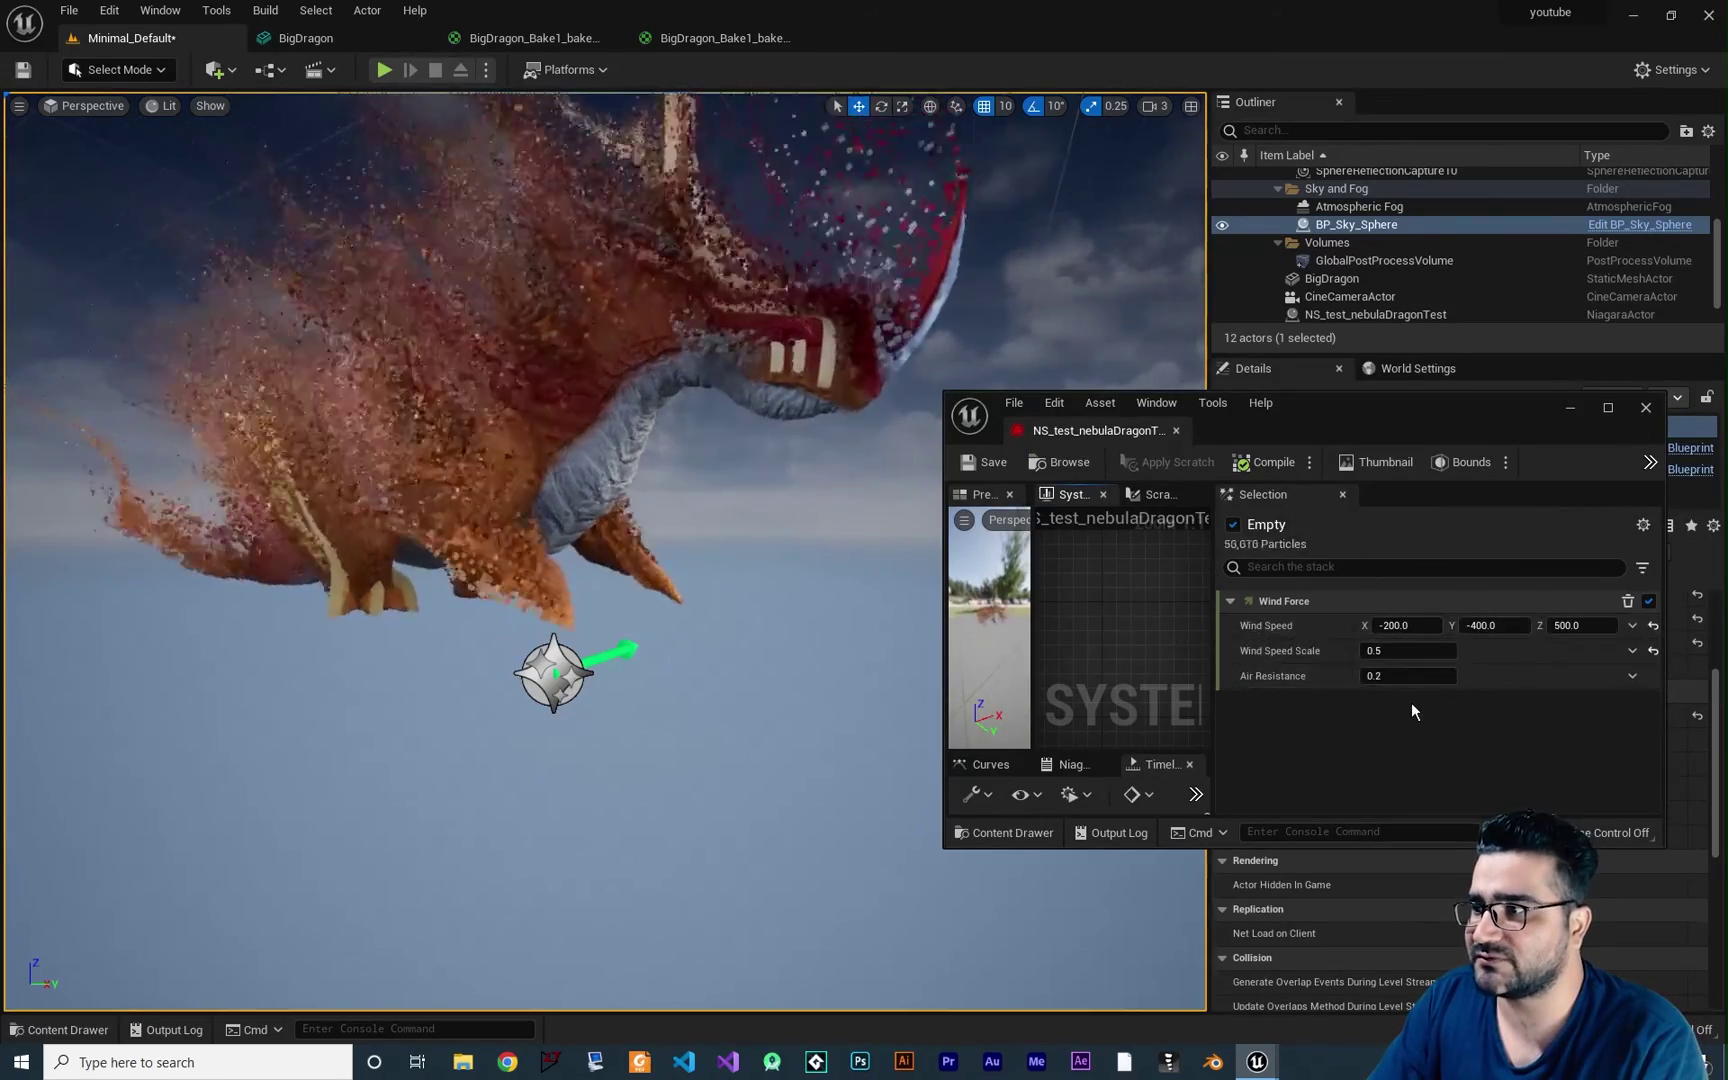
Set the Wind Force's X wind speed to 200 and view the effect on the dragon in the level
right_click_drag(147, 896, 105, 975)
middle_click_drag(147, 896, 595, 343)
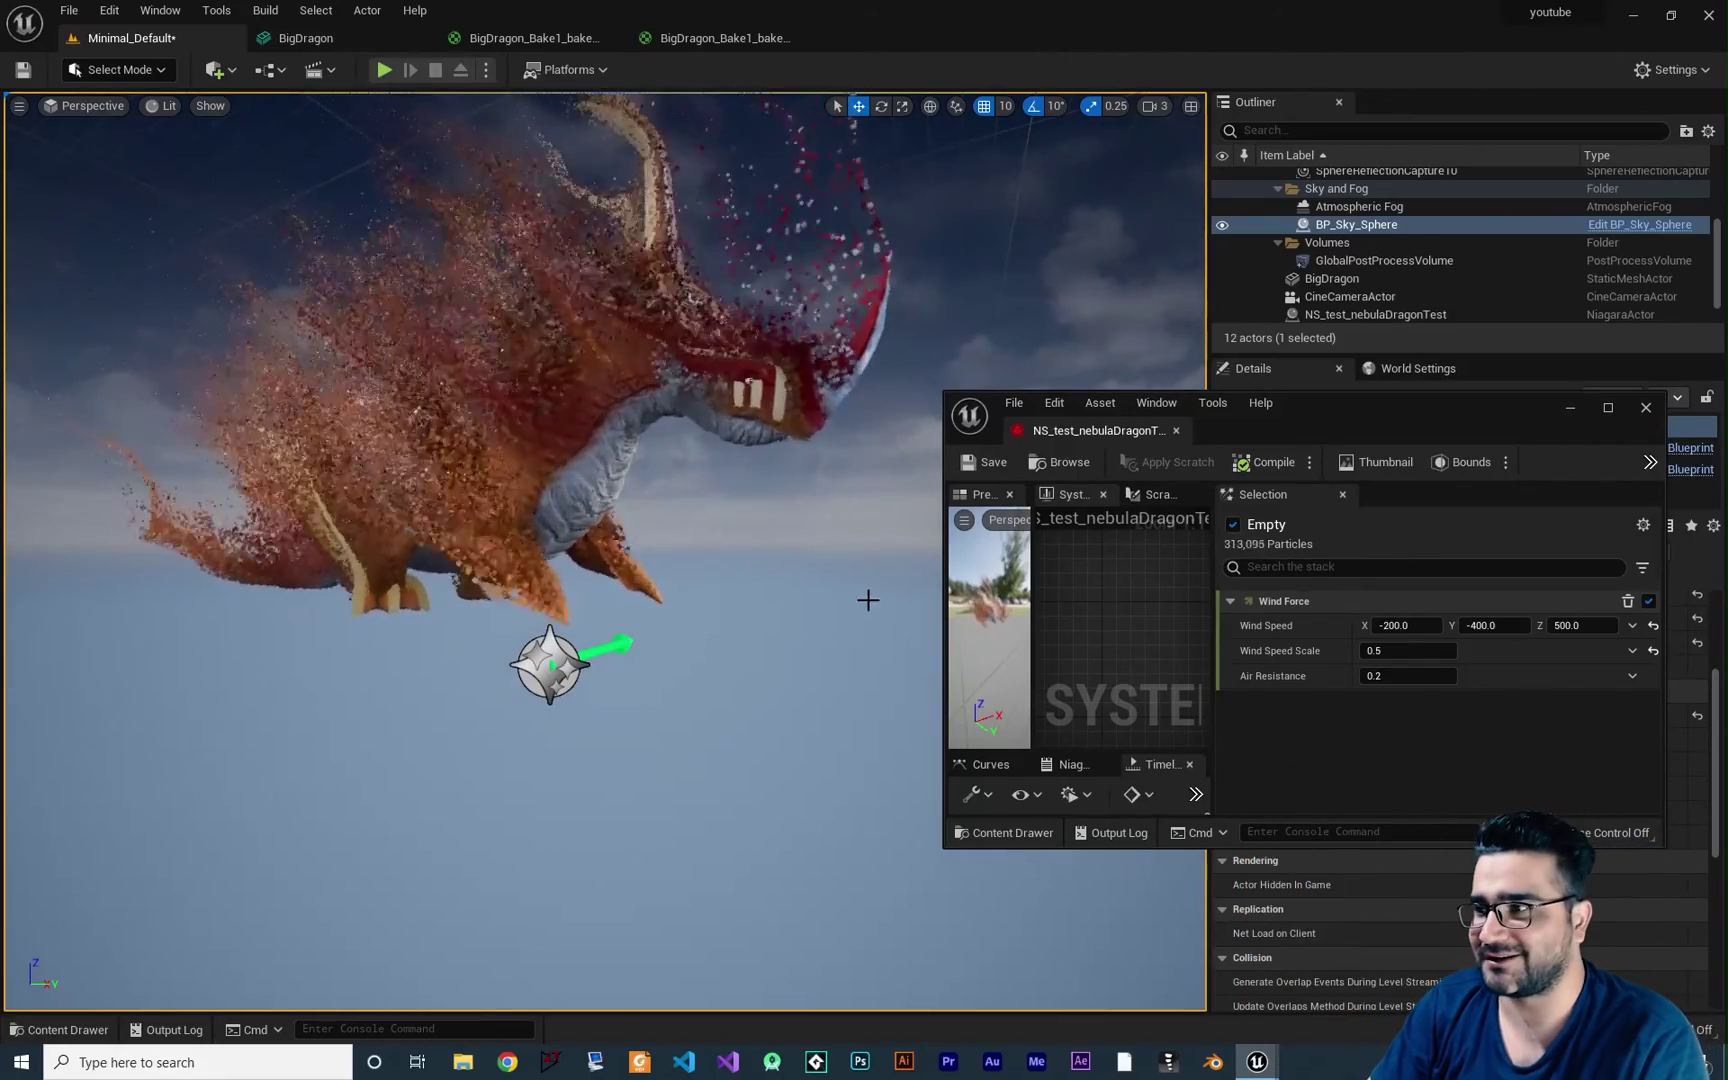
left_click(1395, 625)
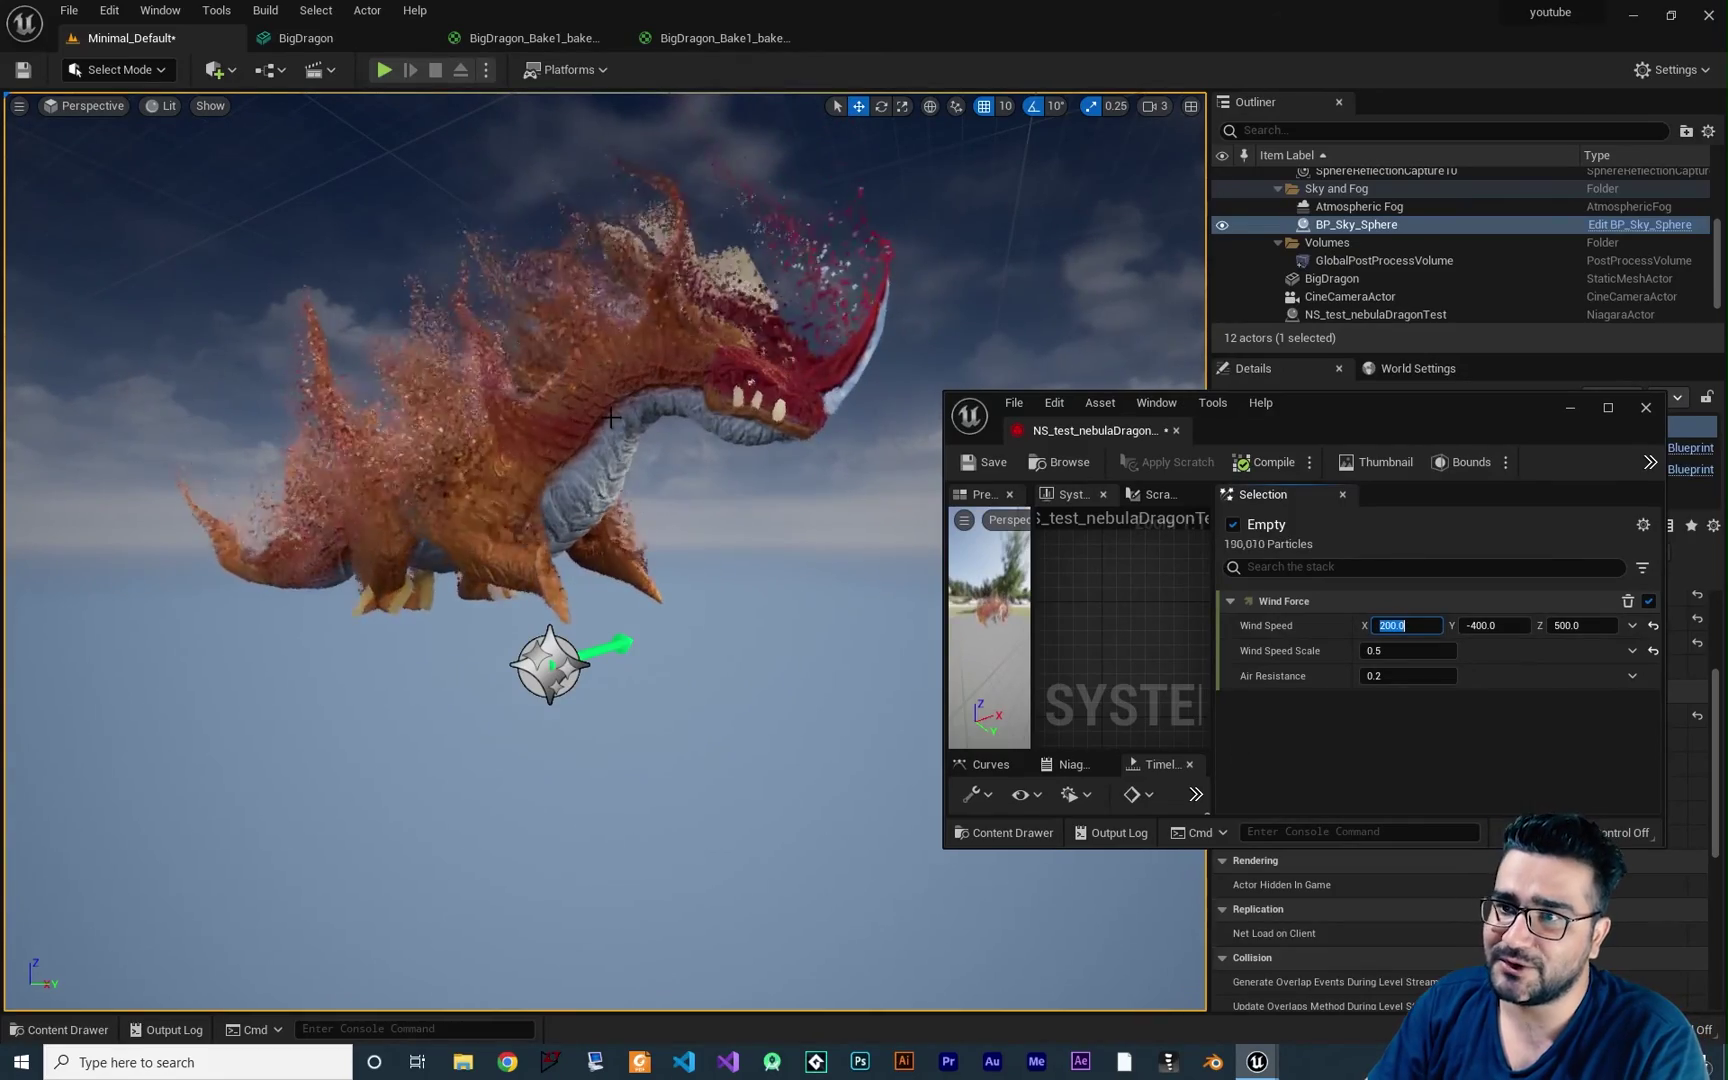
mouse_move(603, 203)
left_mouse_down("alt")
mouse_move(430, 210)
mouse_move(700, 130)
mouse_move(610, 200)
left_mouse_up("alt")
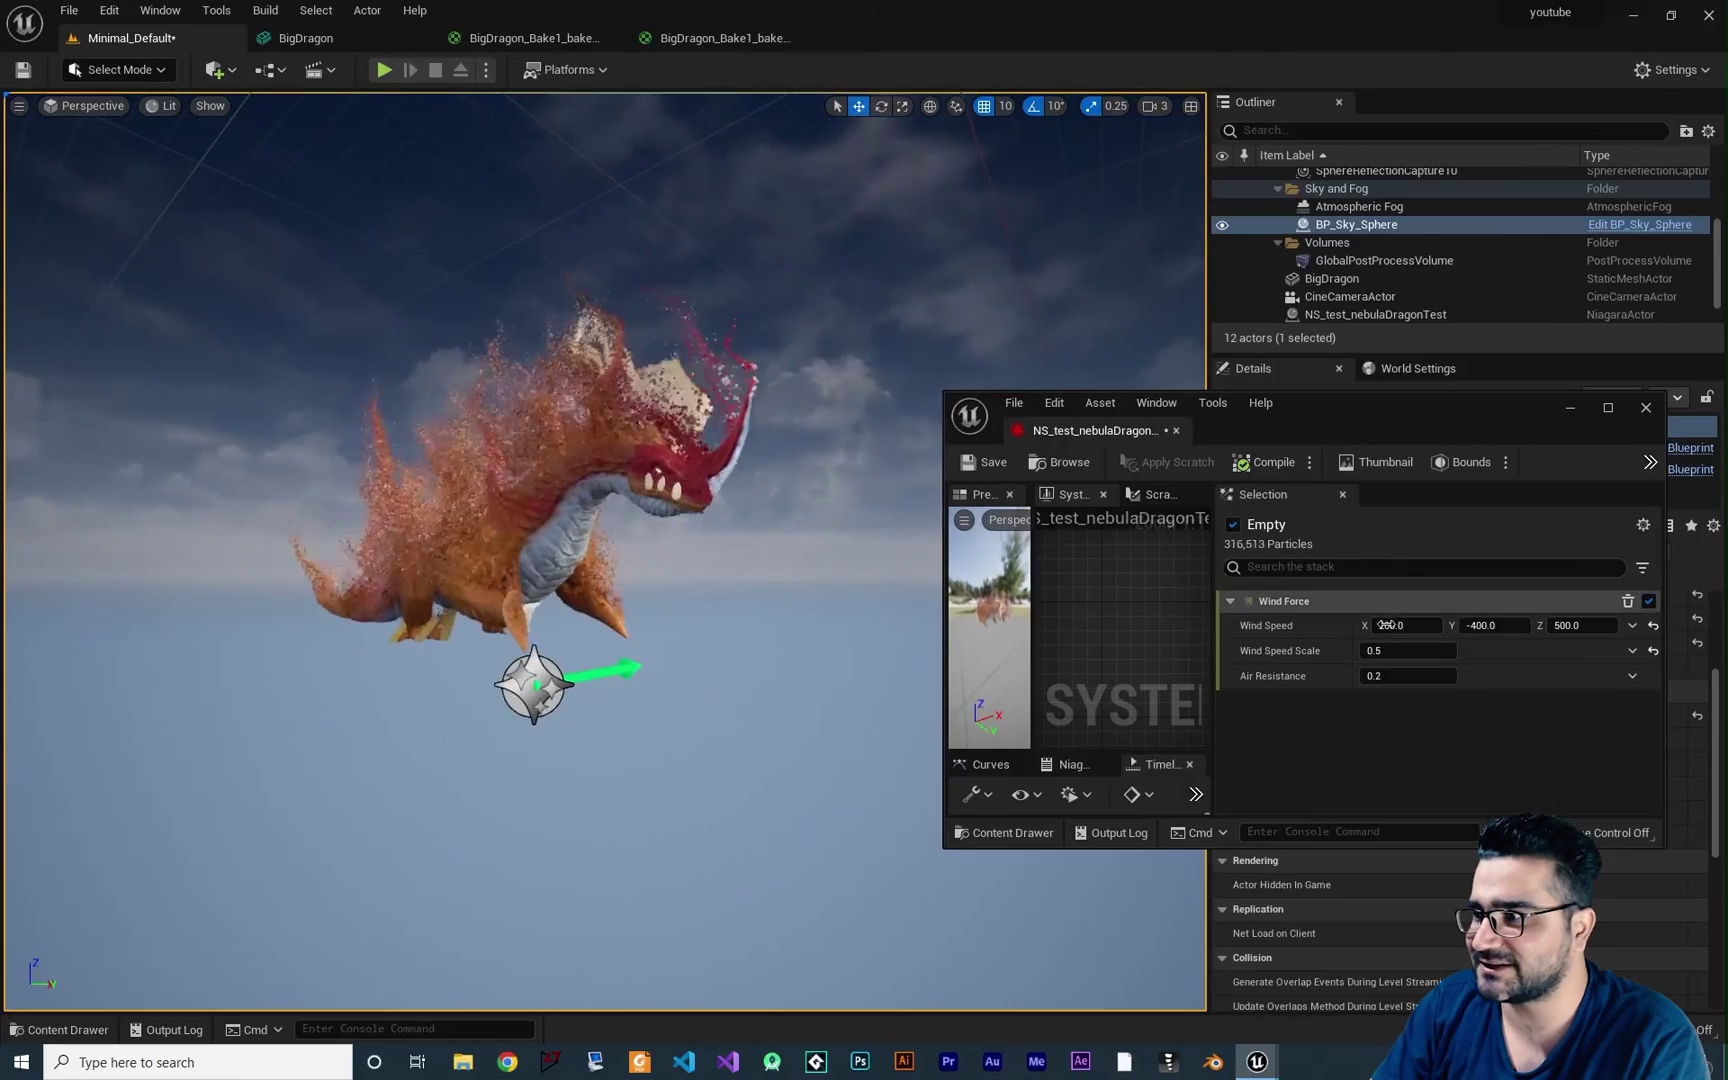
Set the Wind Force's X wind speed to 400 and view the dragon's particles from another angle
type("400")
key("Return")
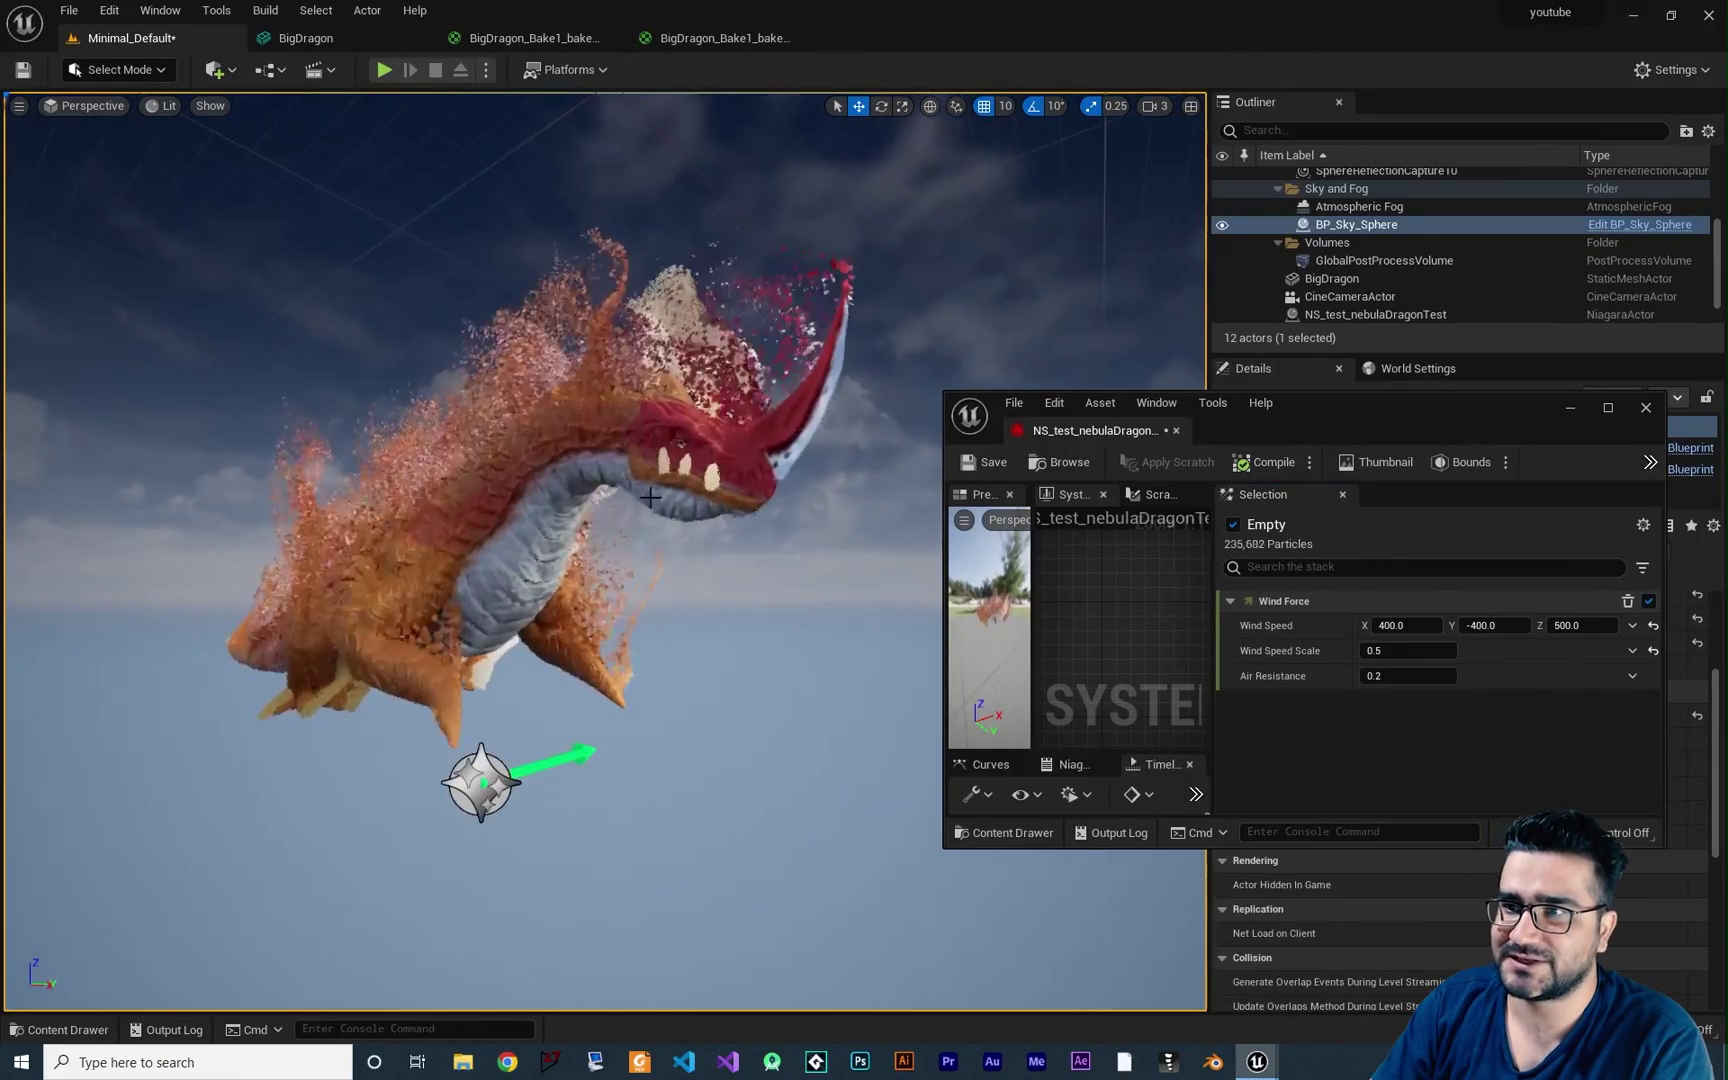
left_click_drag(700, 400, 500, 400, "alt")
right_click_drag(520, 530, 600, 545)
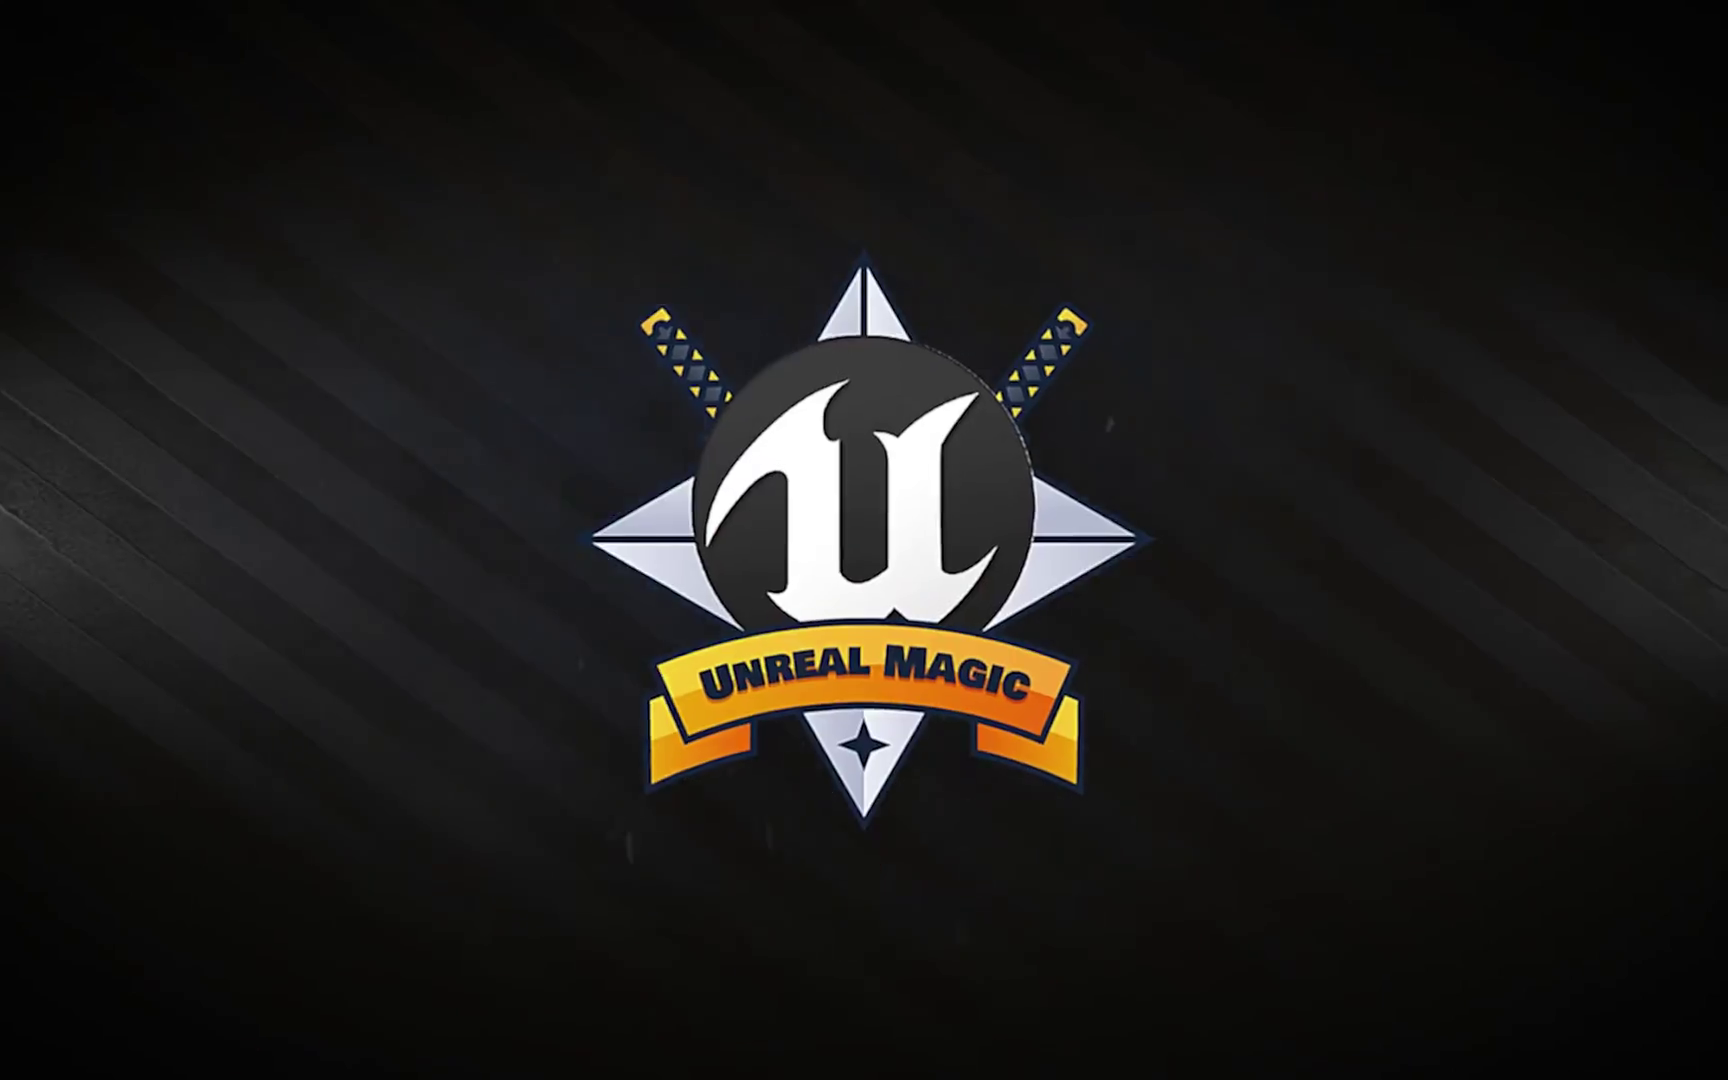